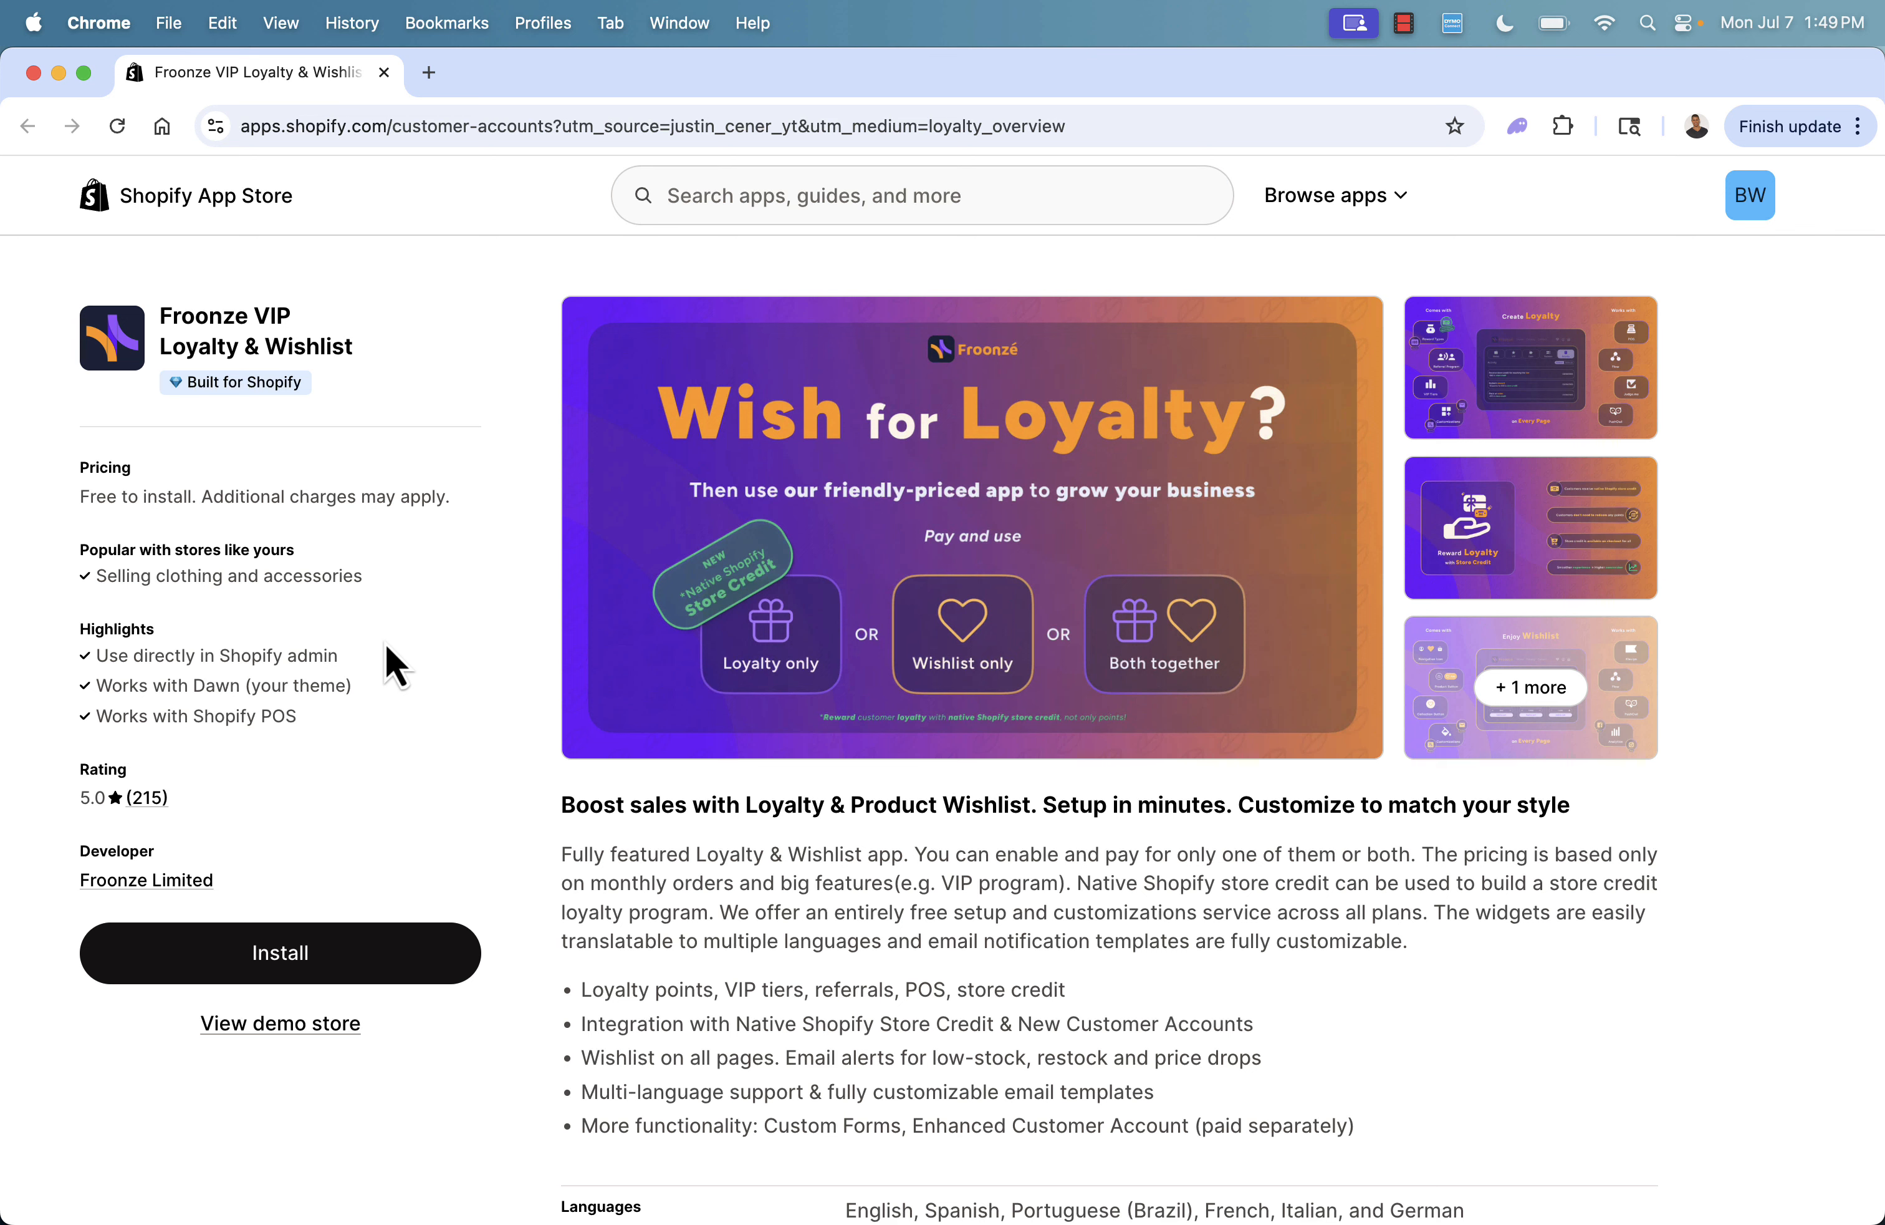
Look through the Froonze listing's preview images on loyalty features and store credit rewards, and close the gallery.
{"action": "left_click", "coordinate": [1500, 397]}
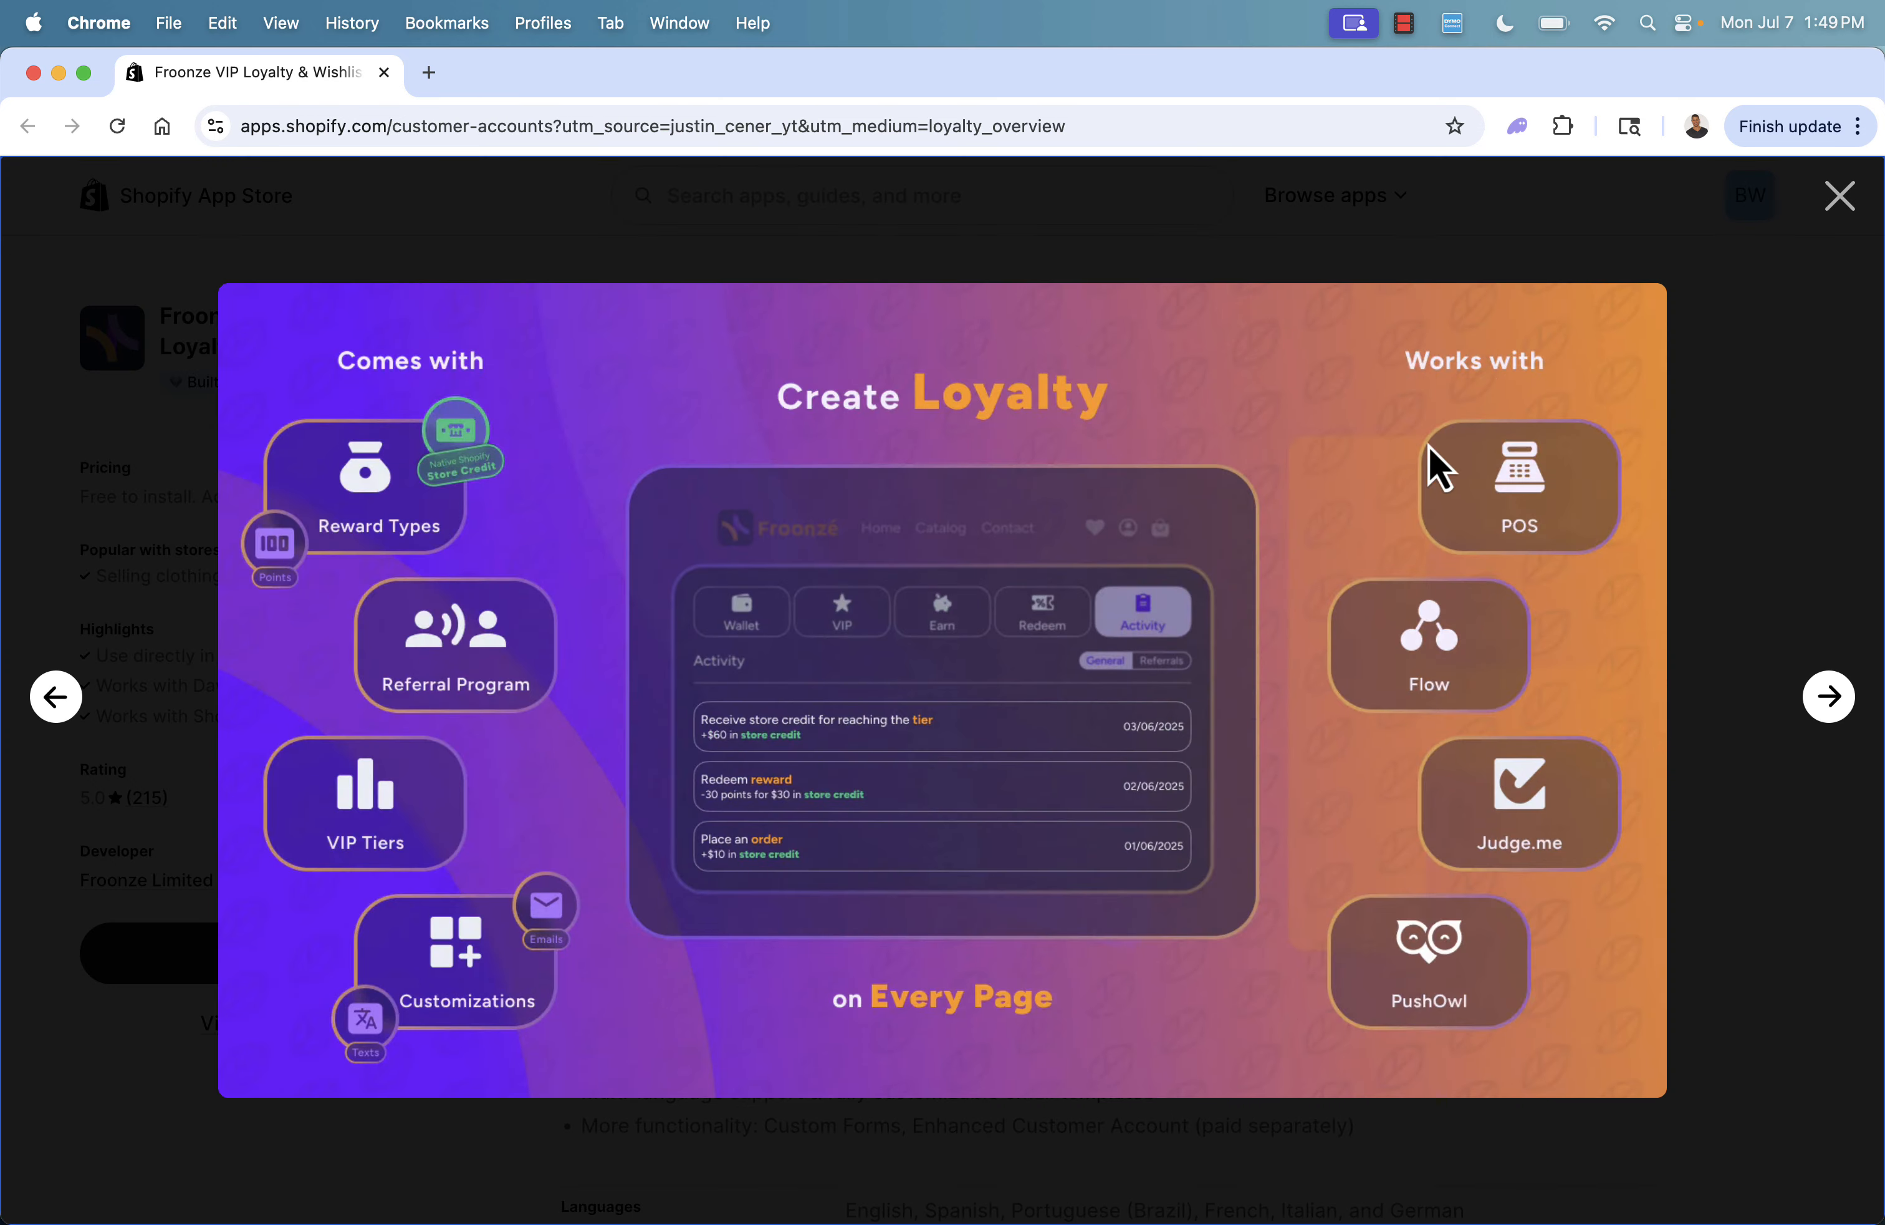
{"action": "left_click", "coordinate": [1828, 716]}
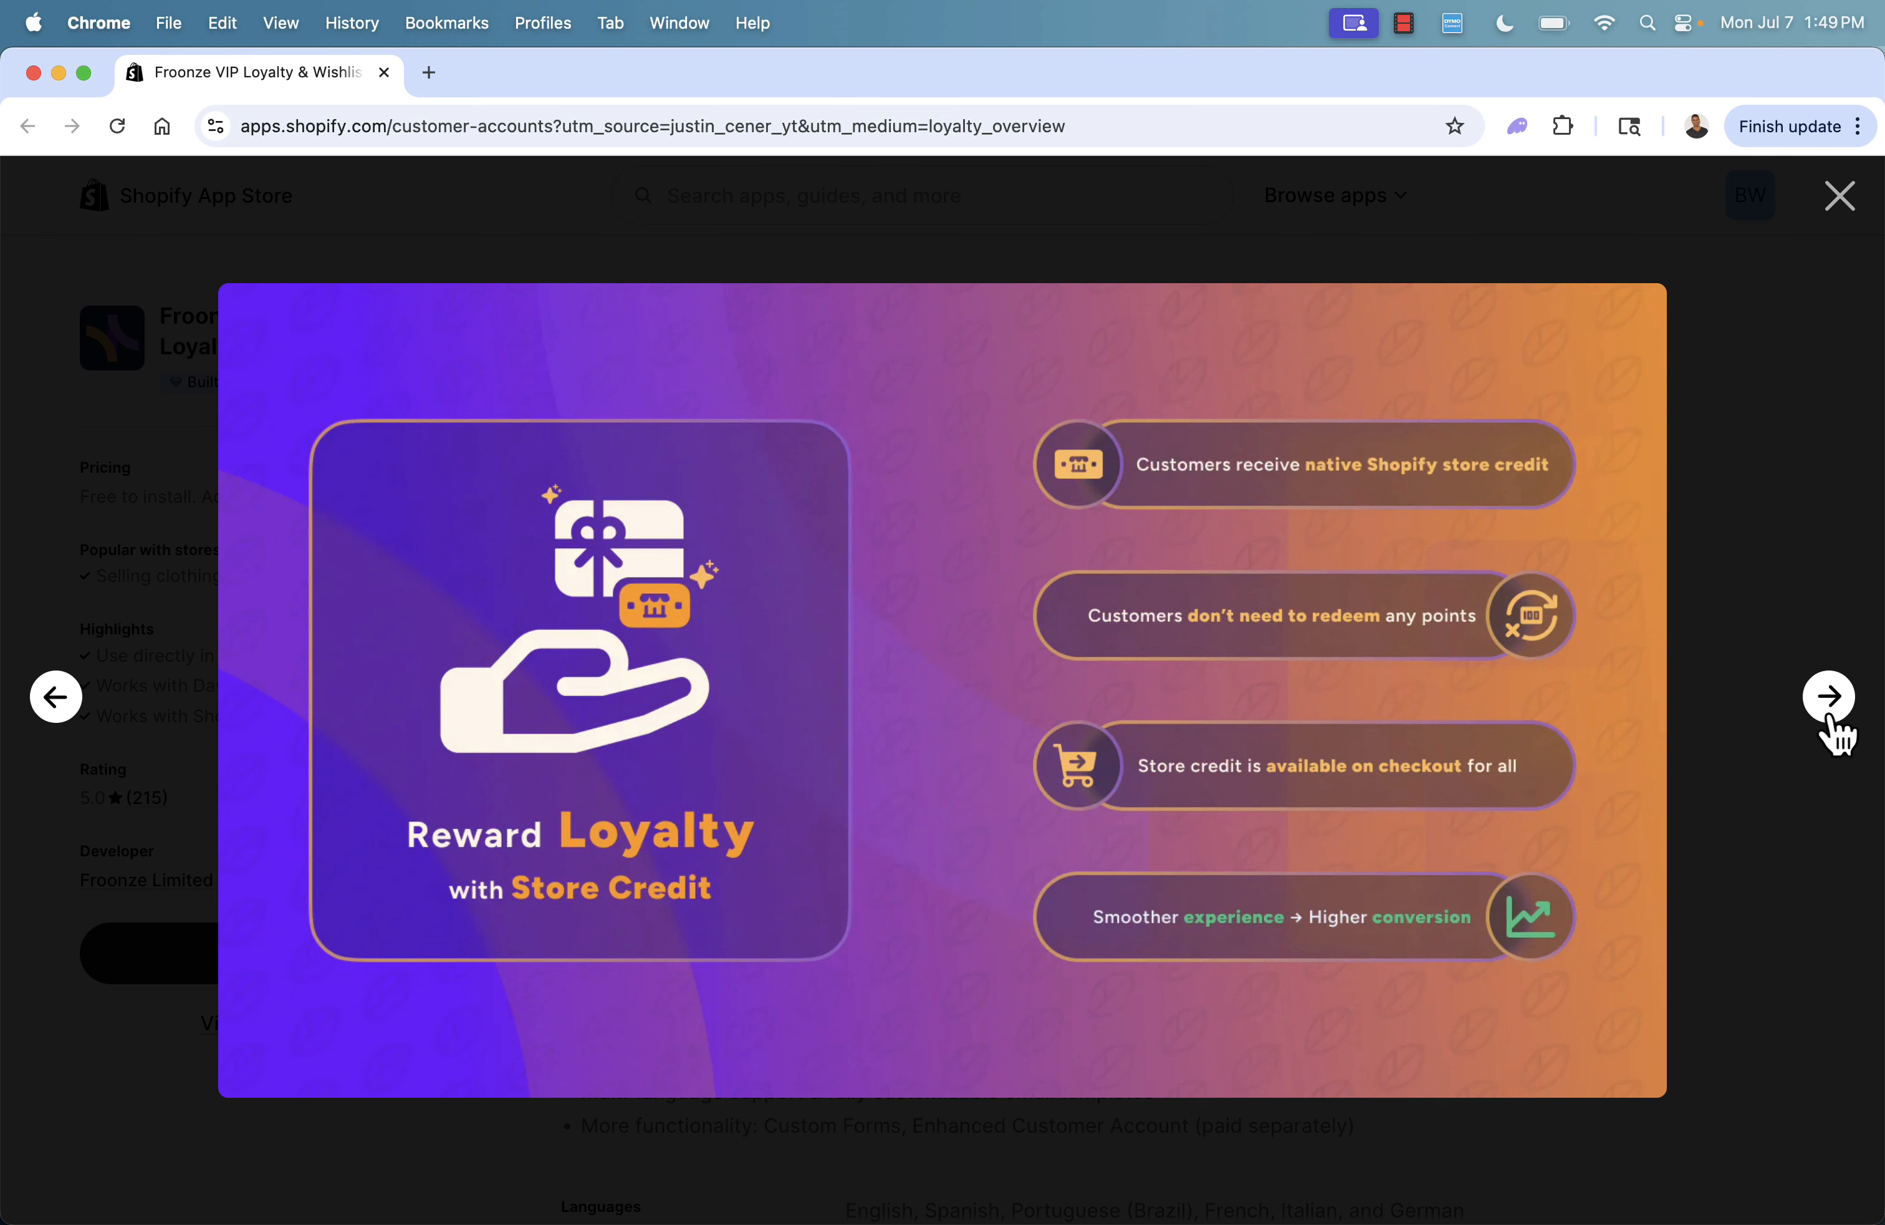
{"action": "left_click", "coordinate": [1828, 715]}
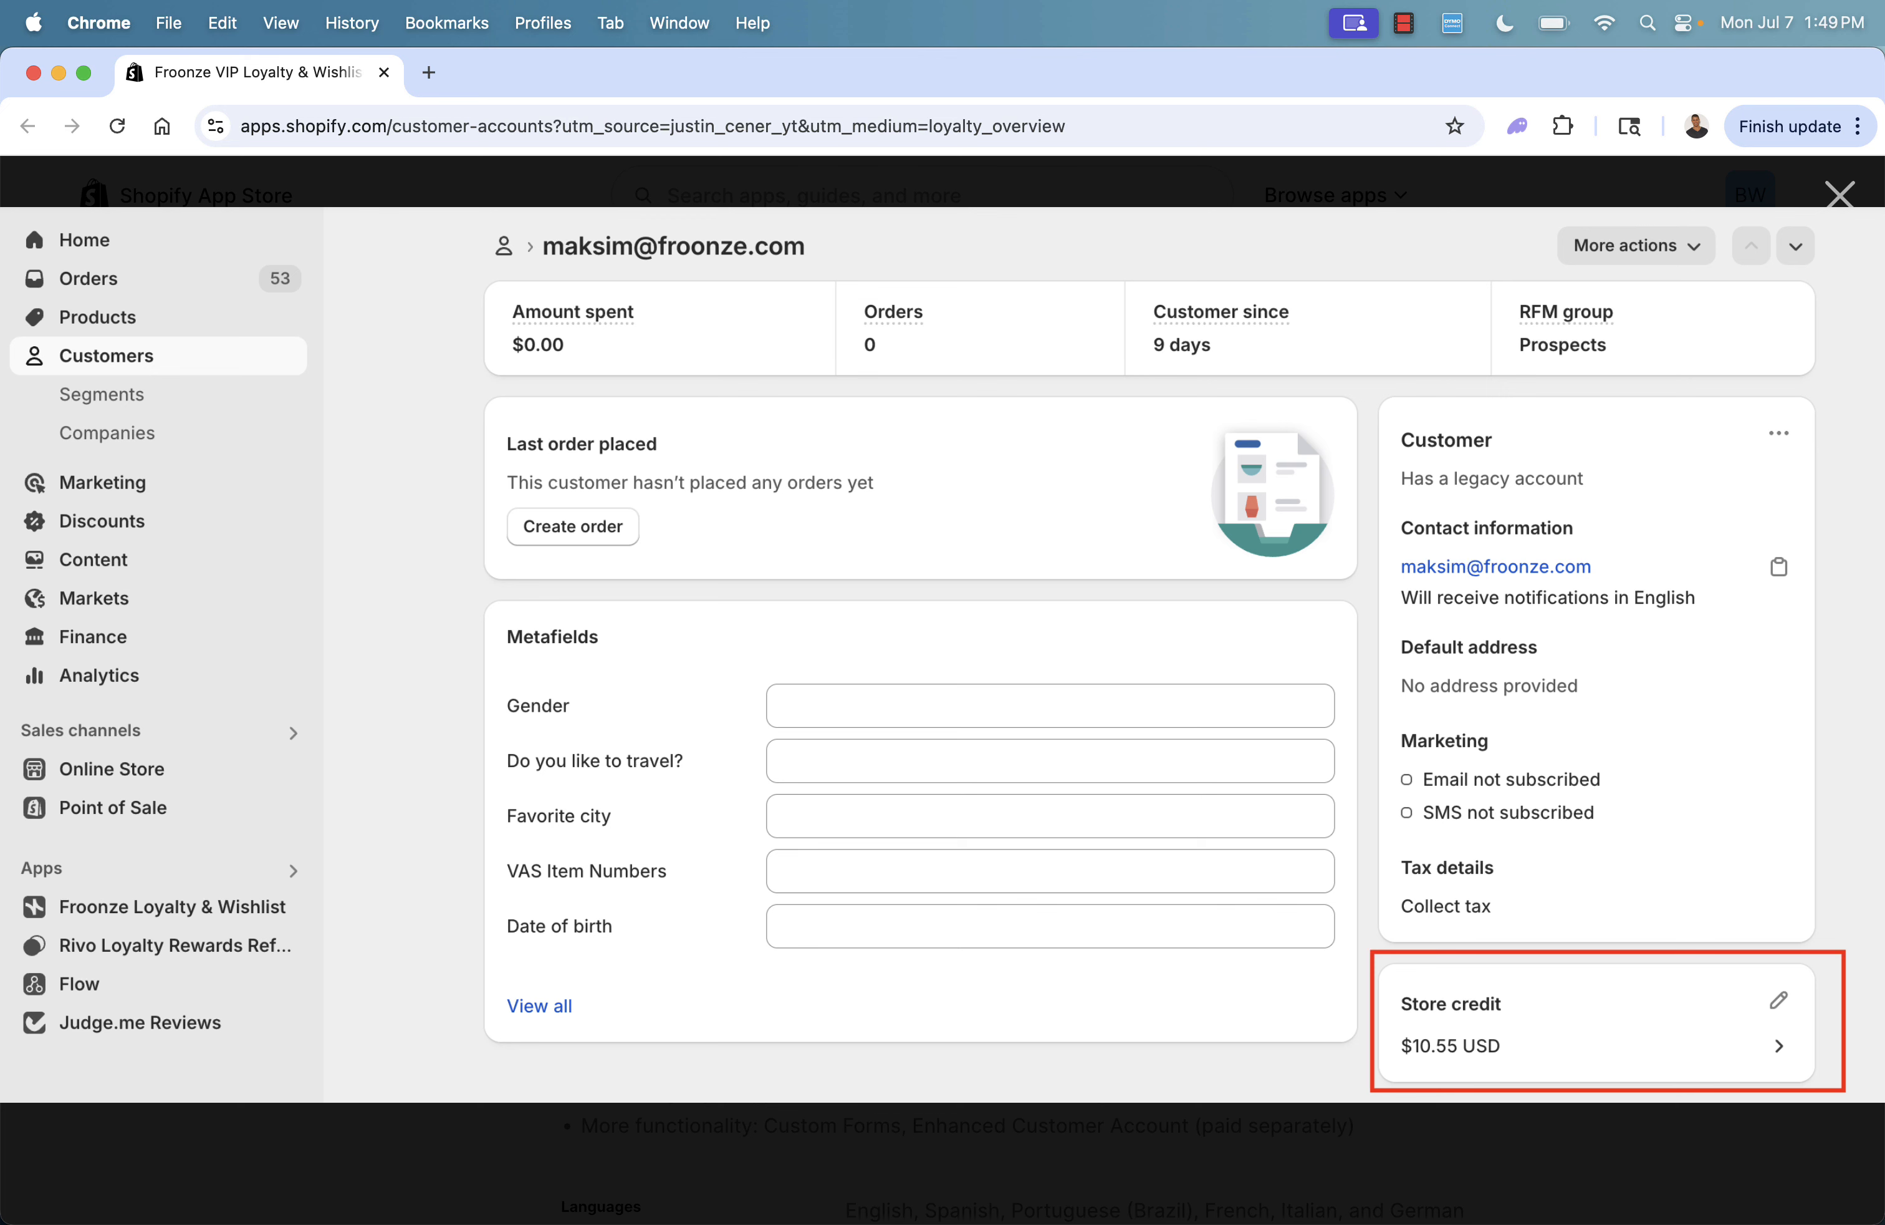
{"action": "left_click", "coordinate": [1828, 715]}
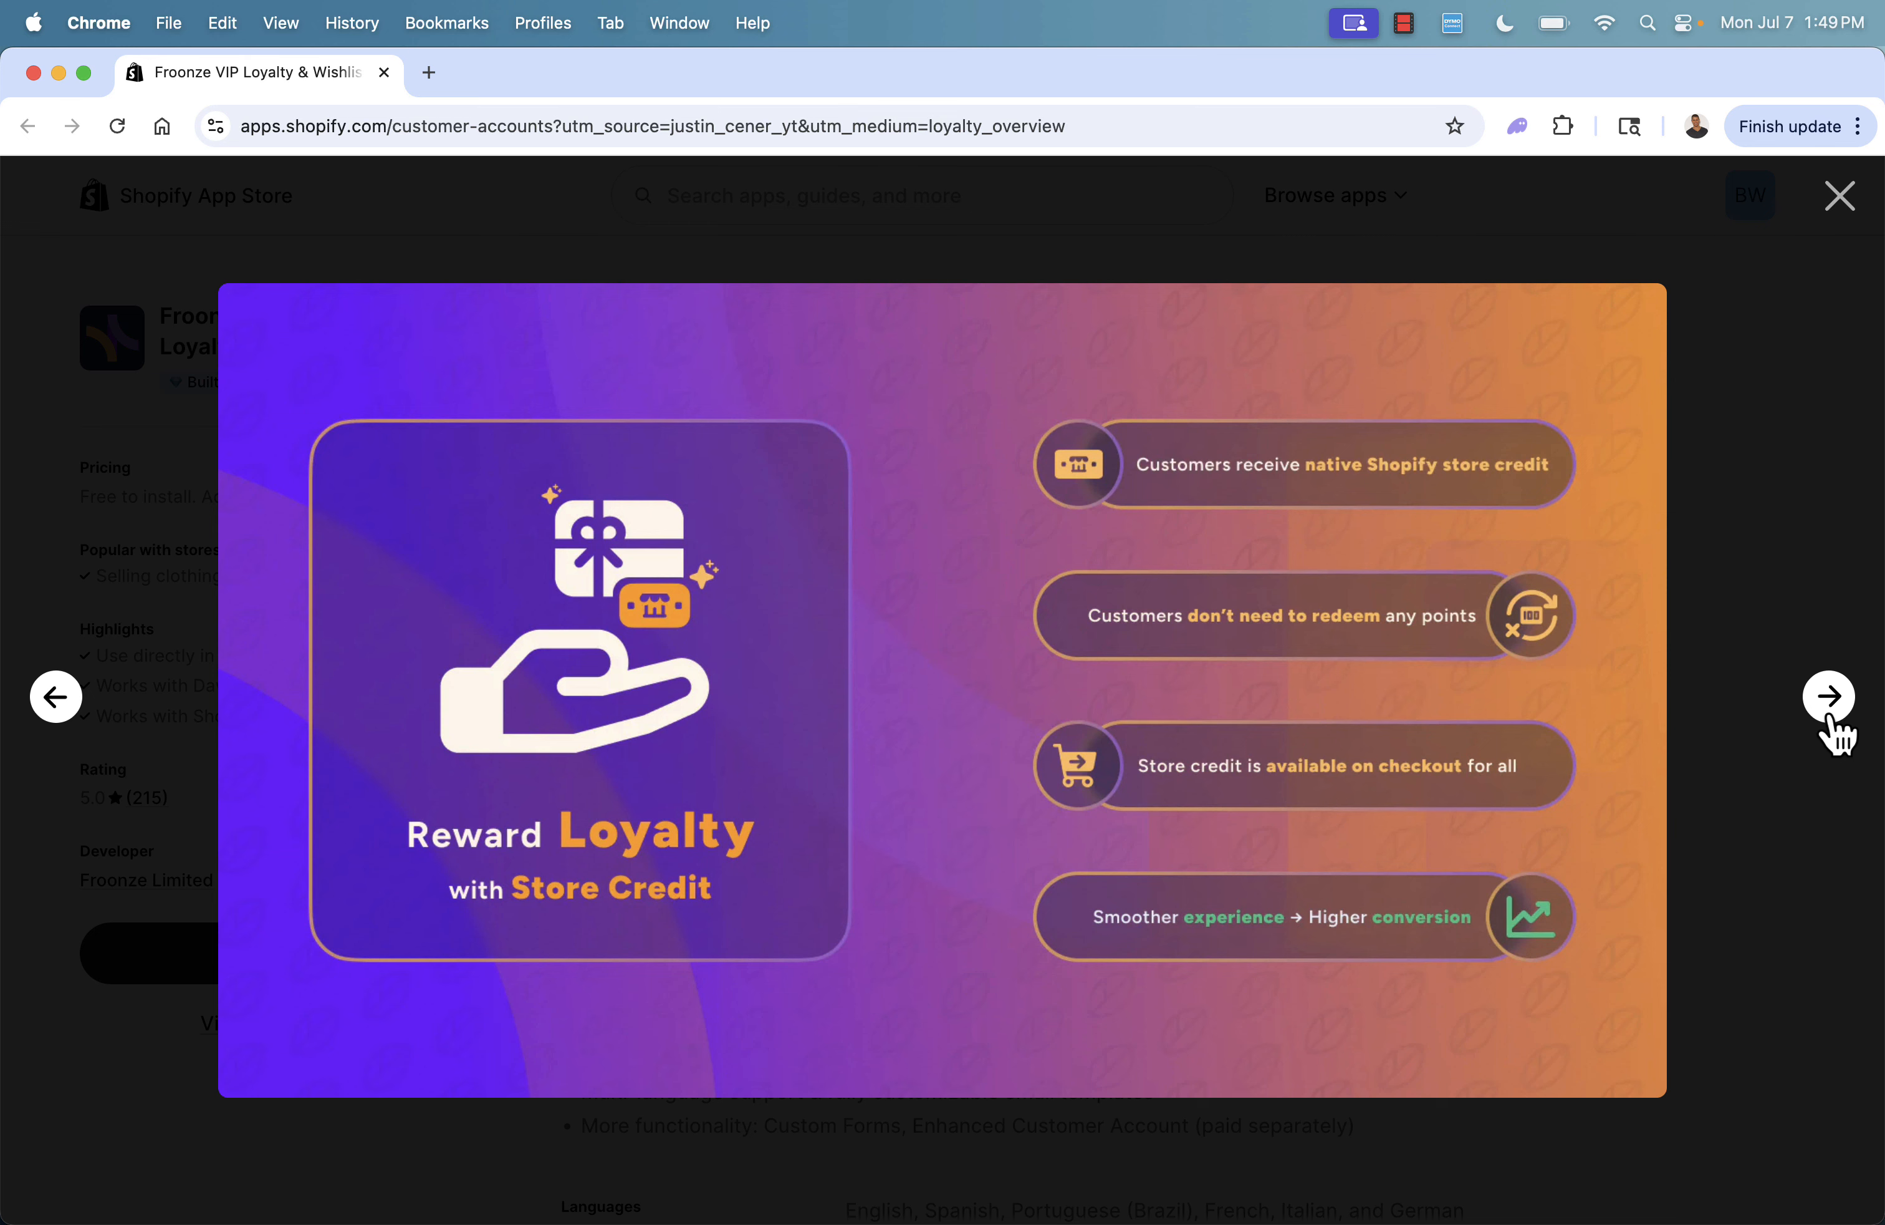
{"action": "left_click", "coordinate": [1828, 716]}
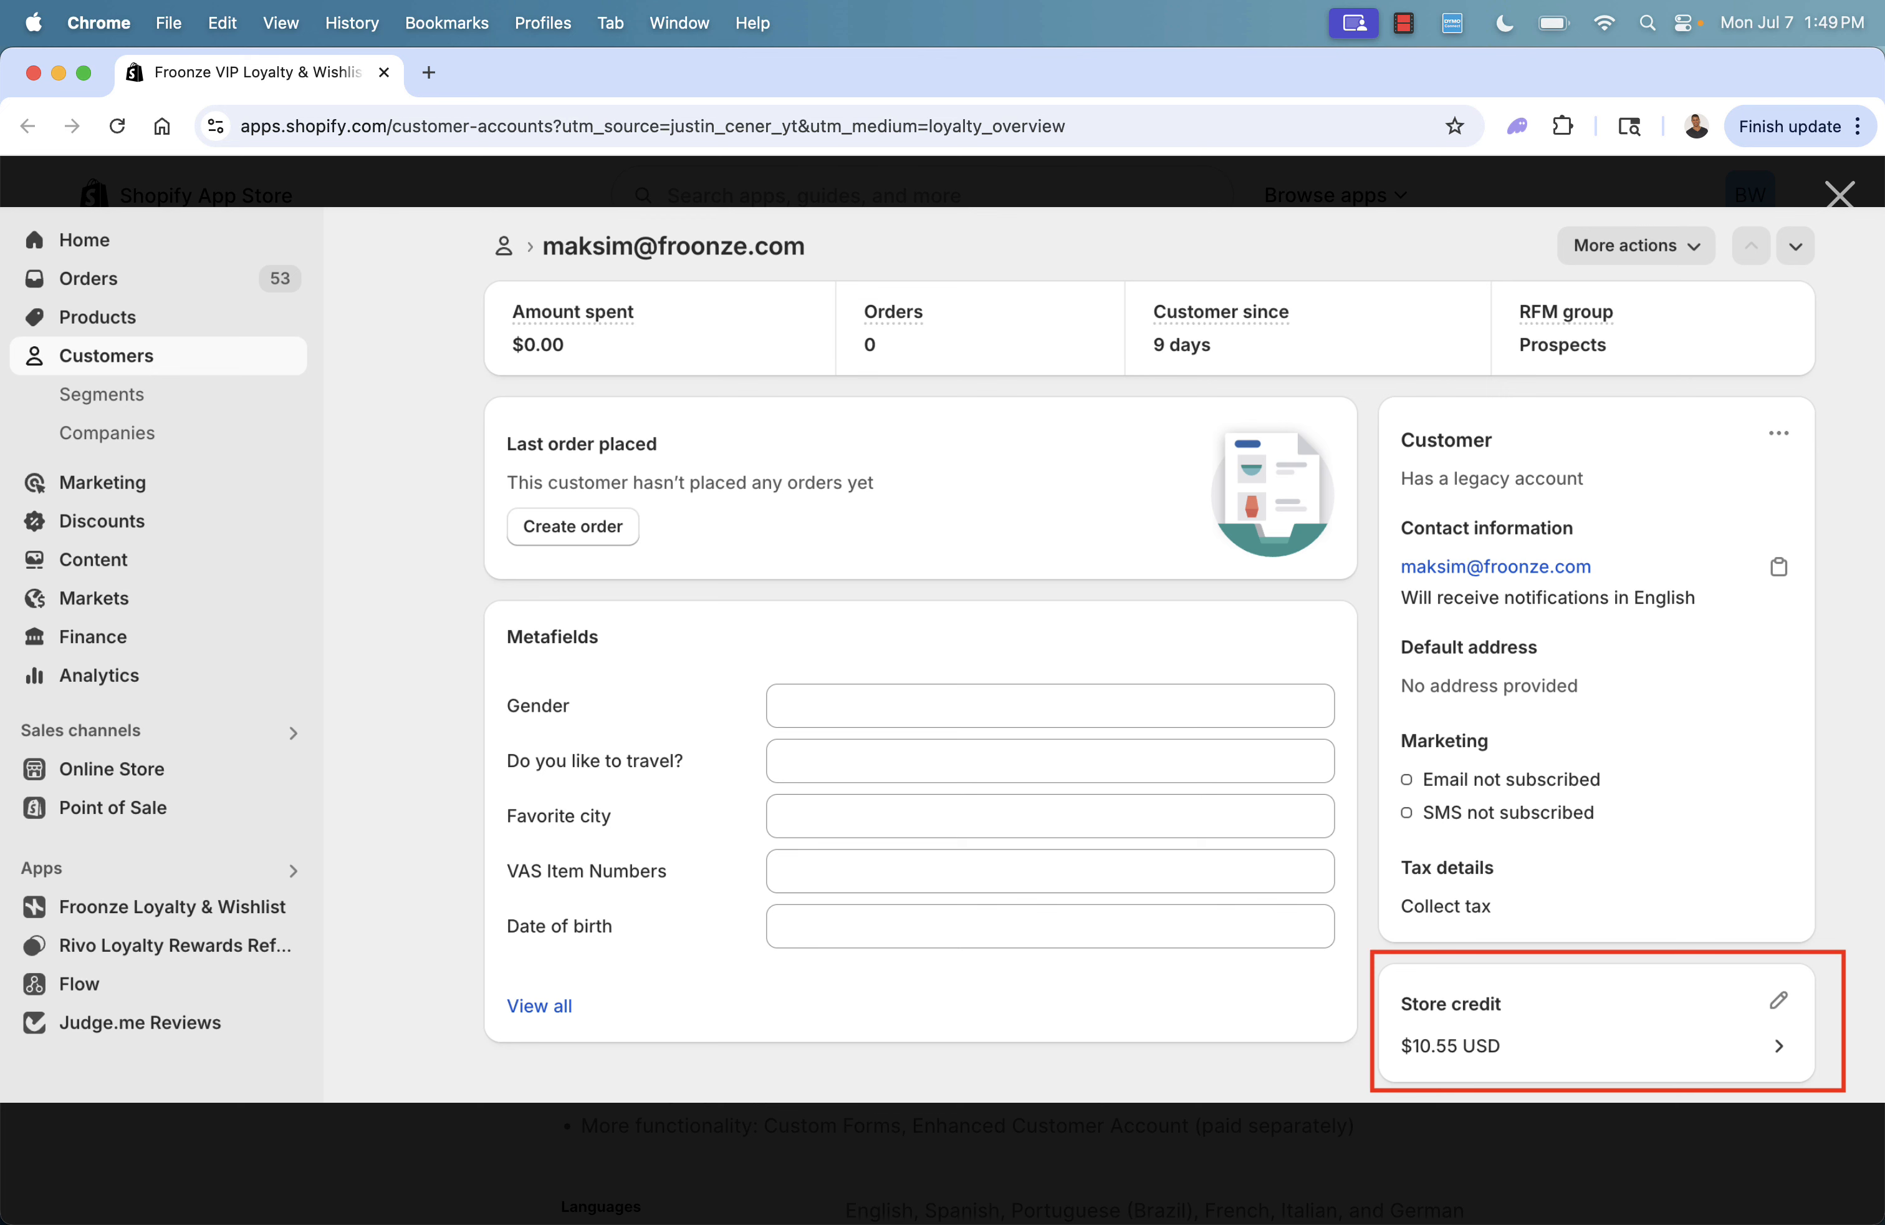
{"action": "left_click", "coordinate": [1830, 719]}
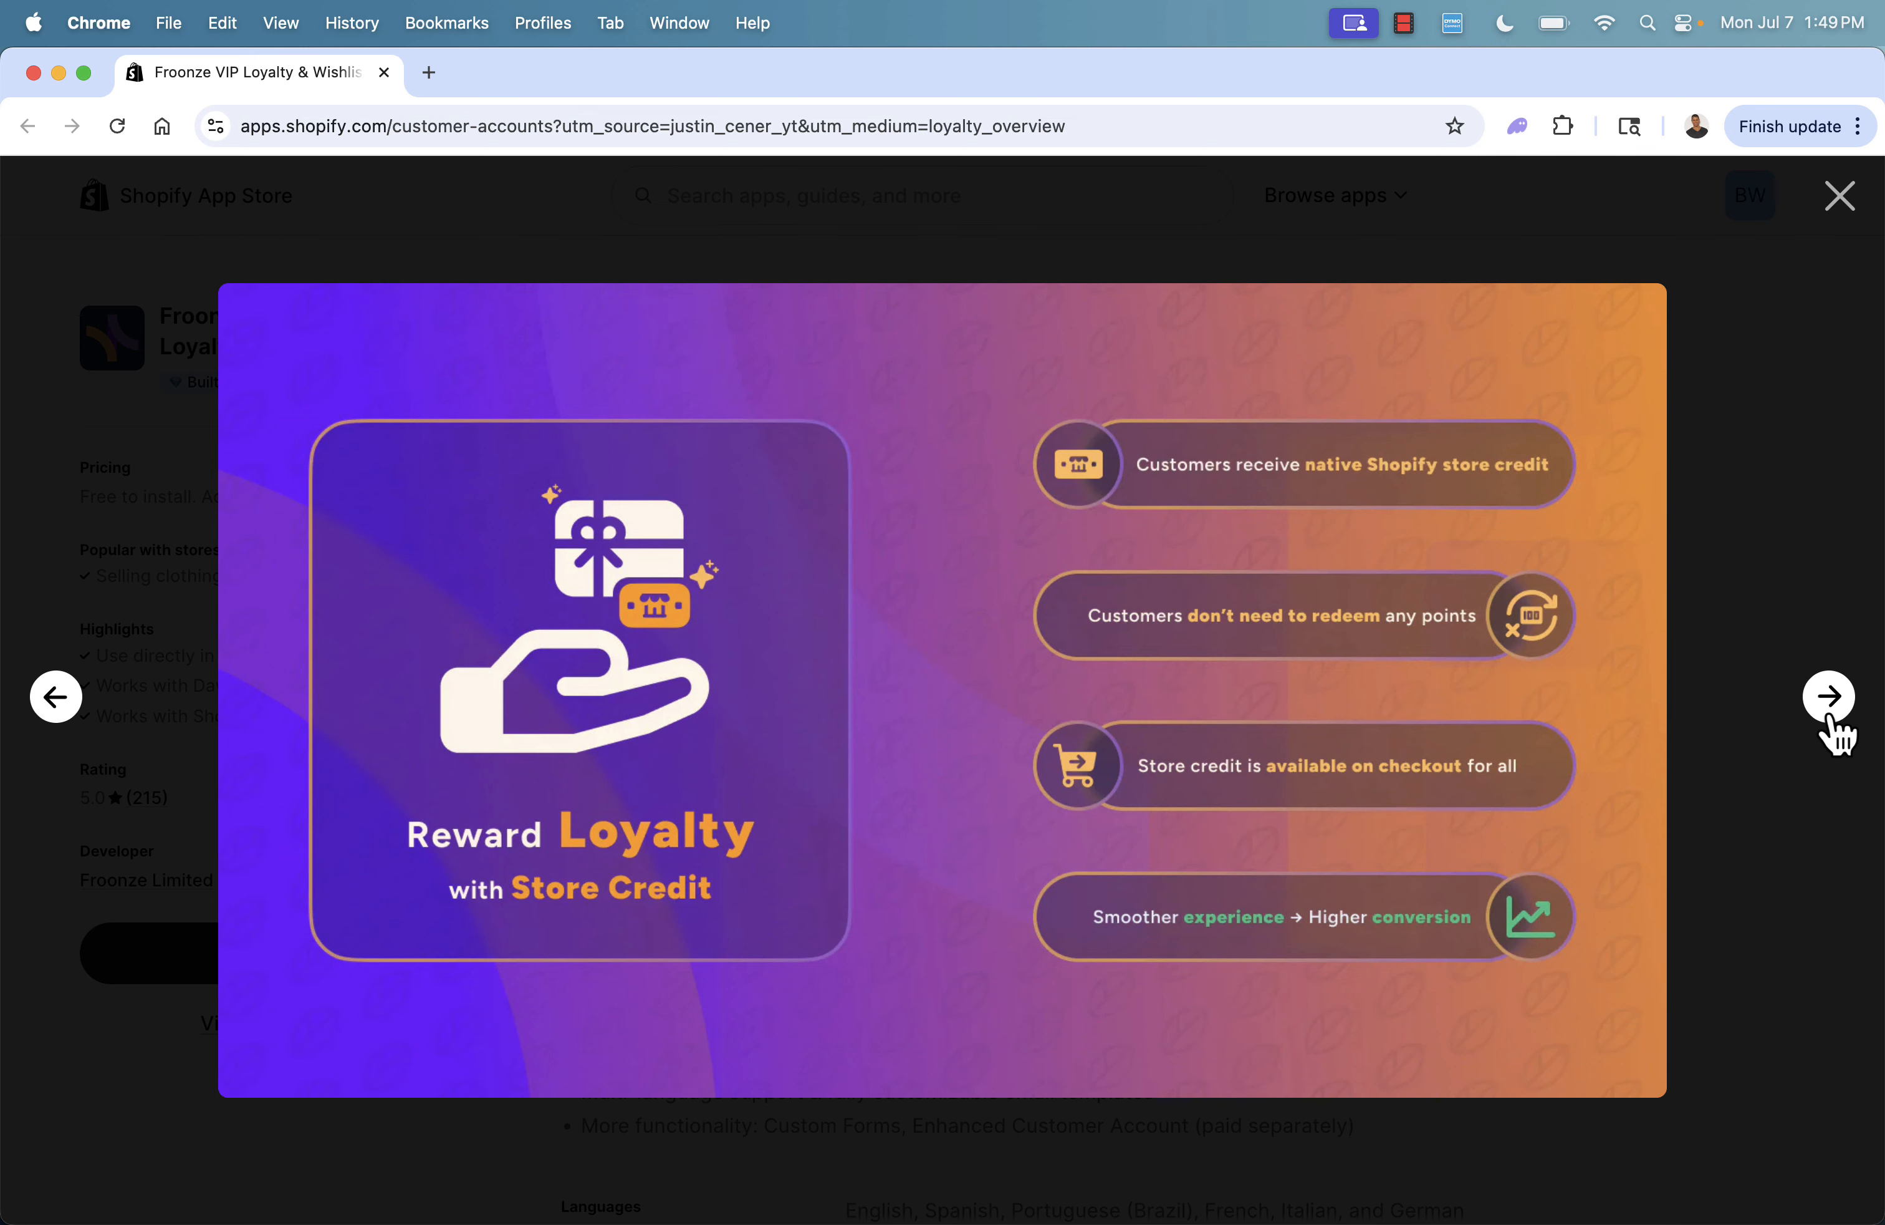
{"action": "left_click", "coordinate": [1830, 716]}
{"action": "left_click", "coordinate": [1841, 195]}
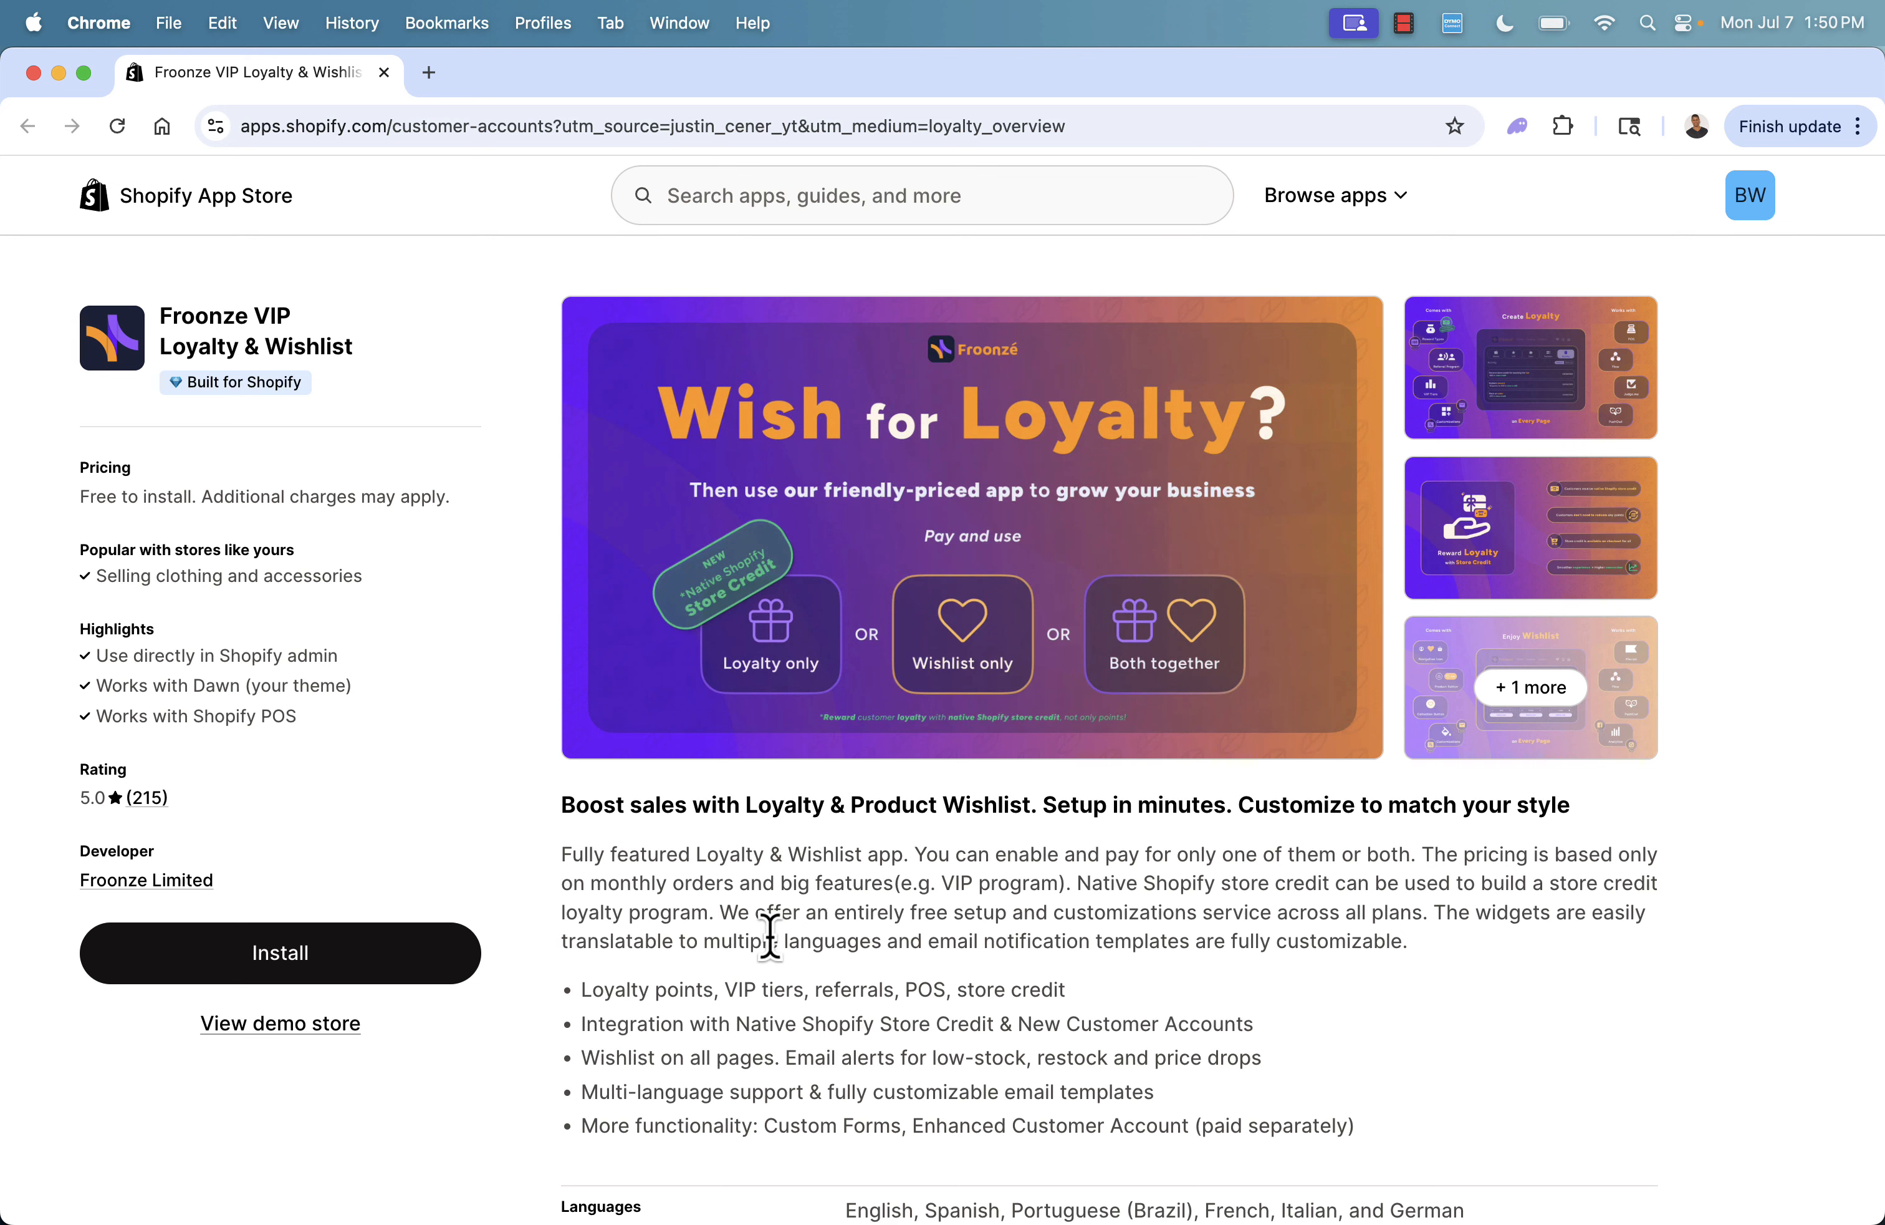
Install the Froonze VIP Loyalty & Wishlist app on the store and activate only its Loyalty plugin with the Loyalty widgets.
{"action": "left_click", "coordinate": [307, 971]}
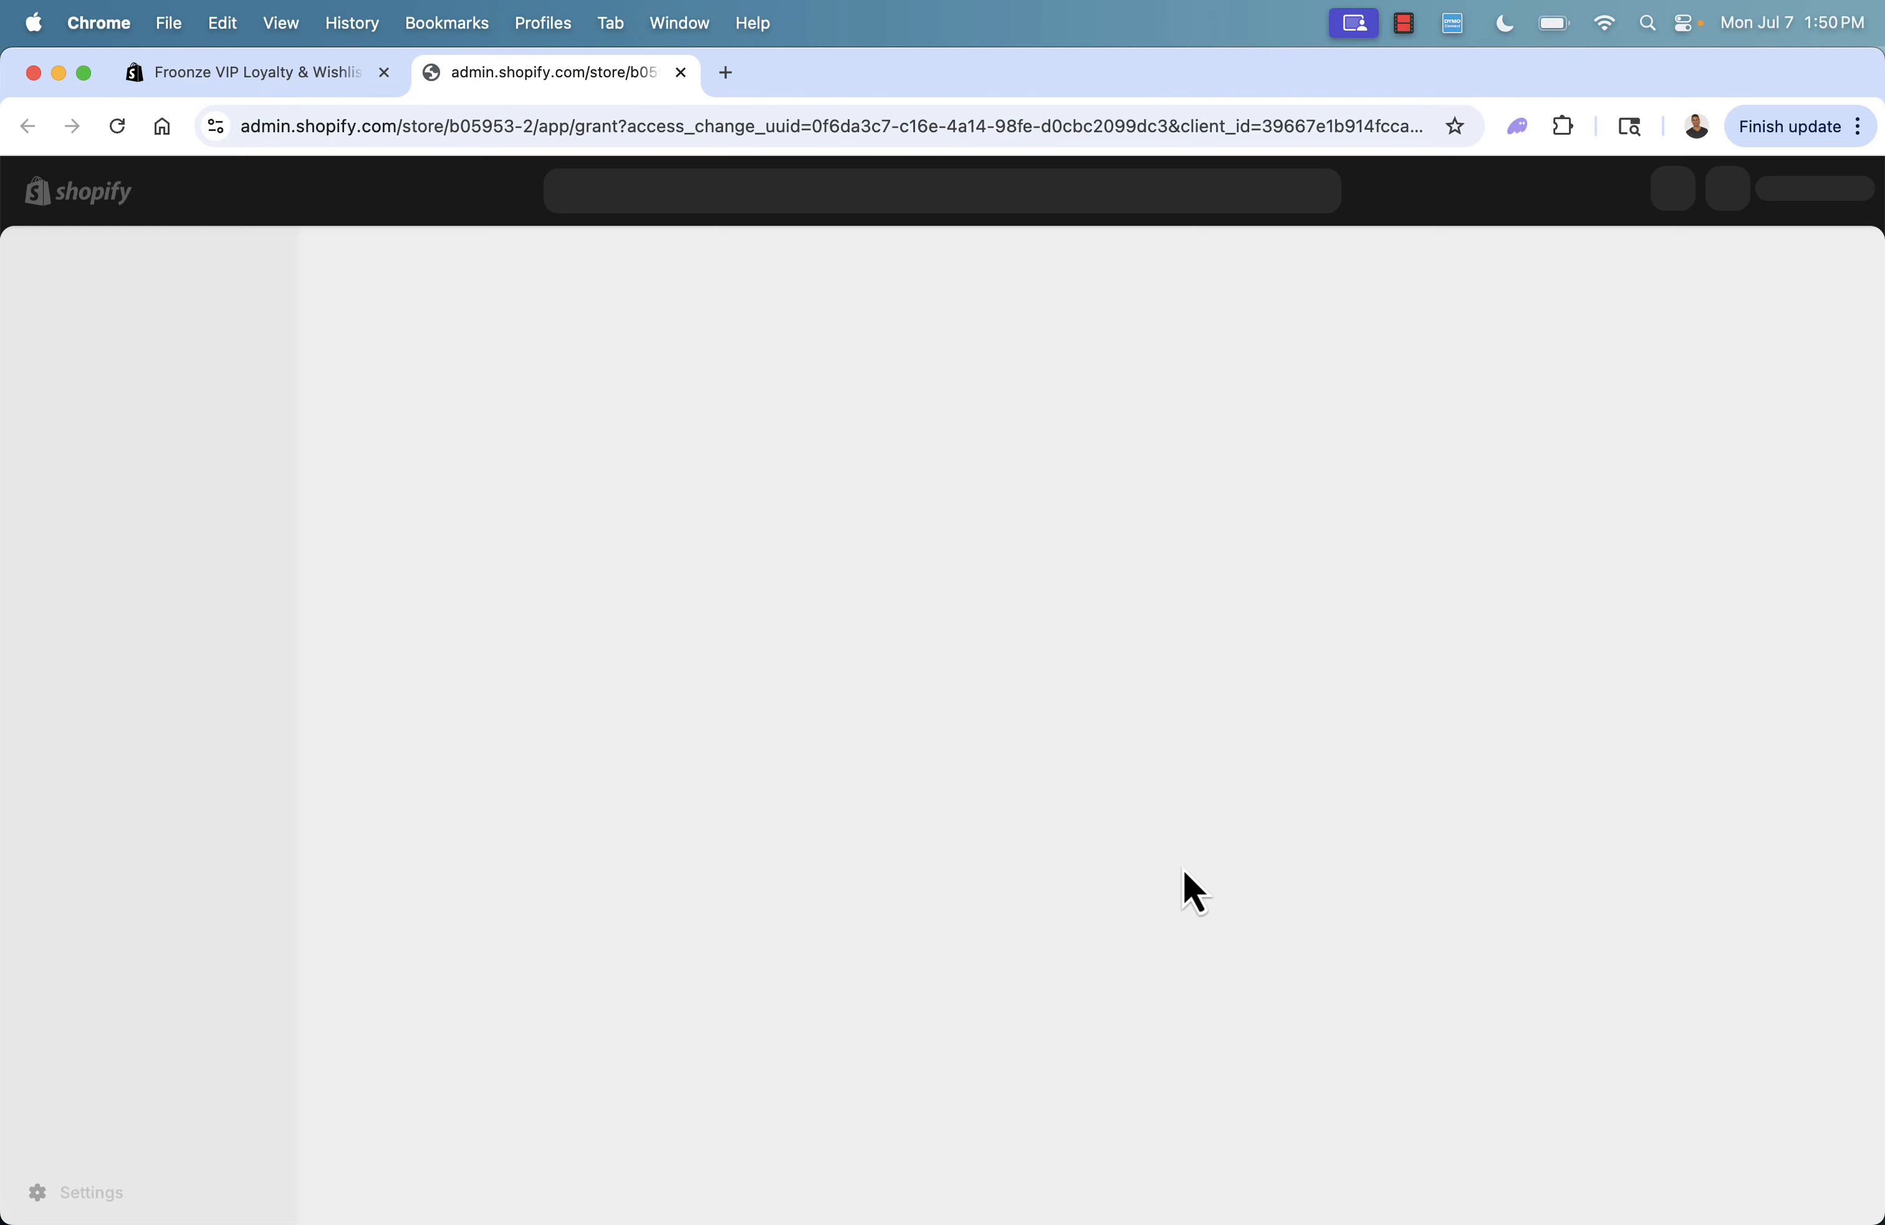
{"action": "left_click", "coordinate": [1421, 740]}
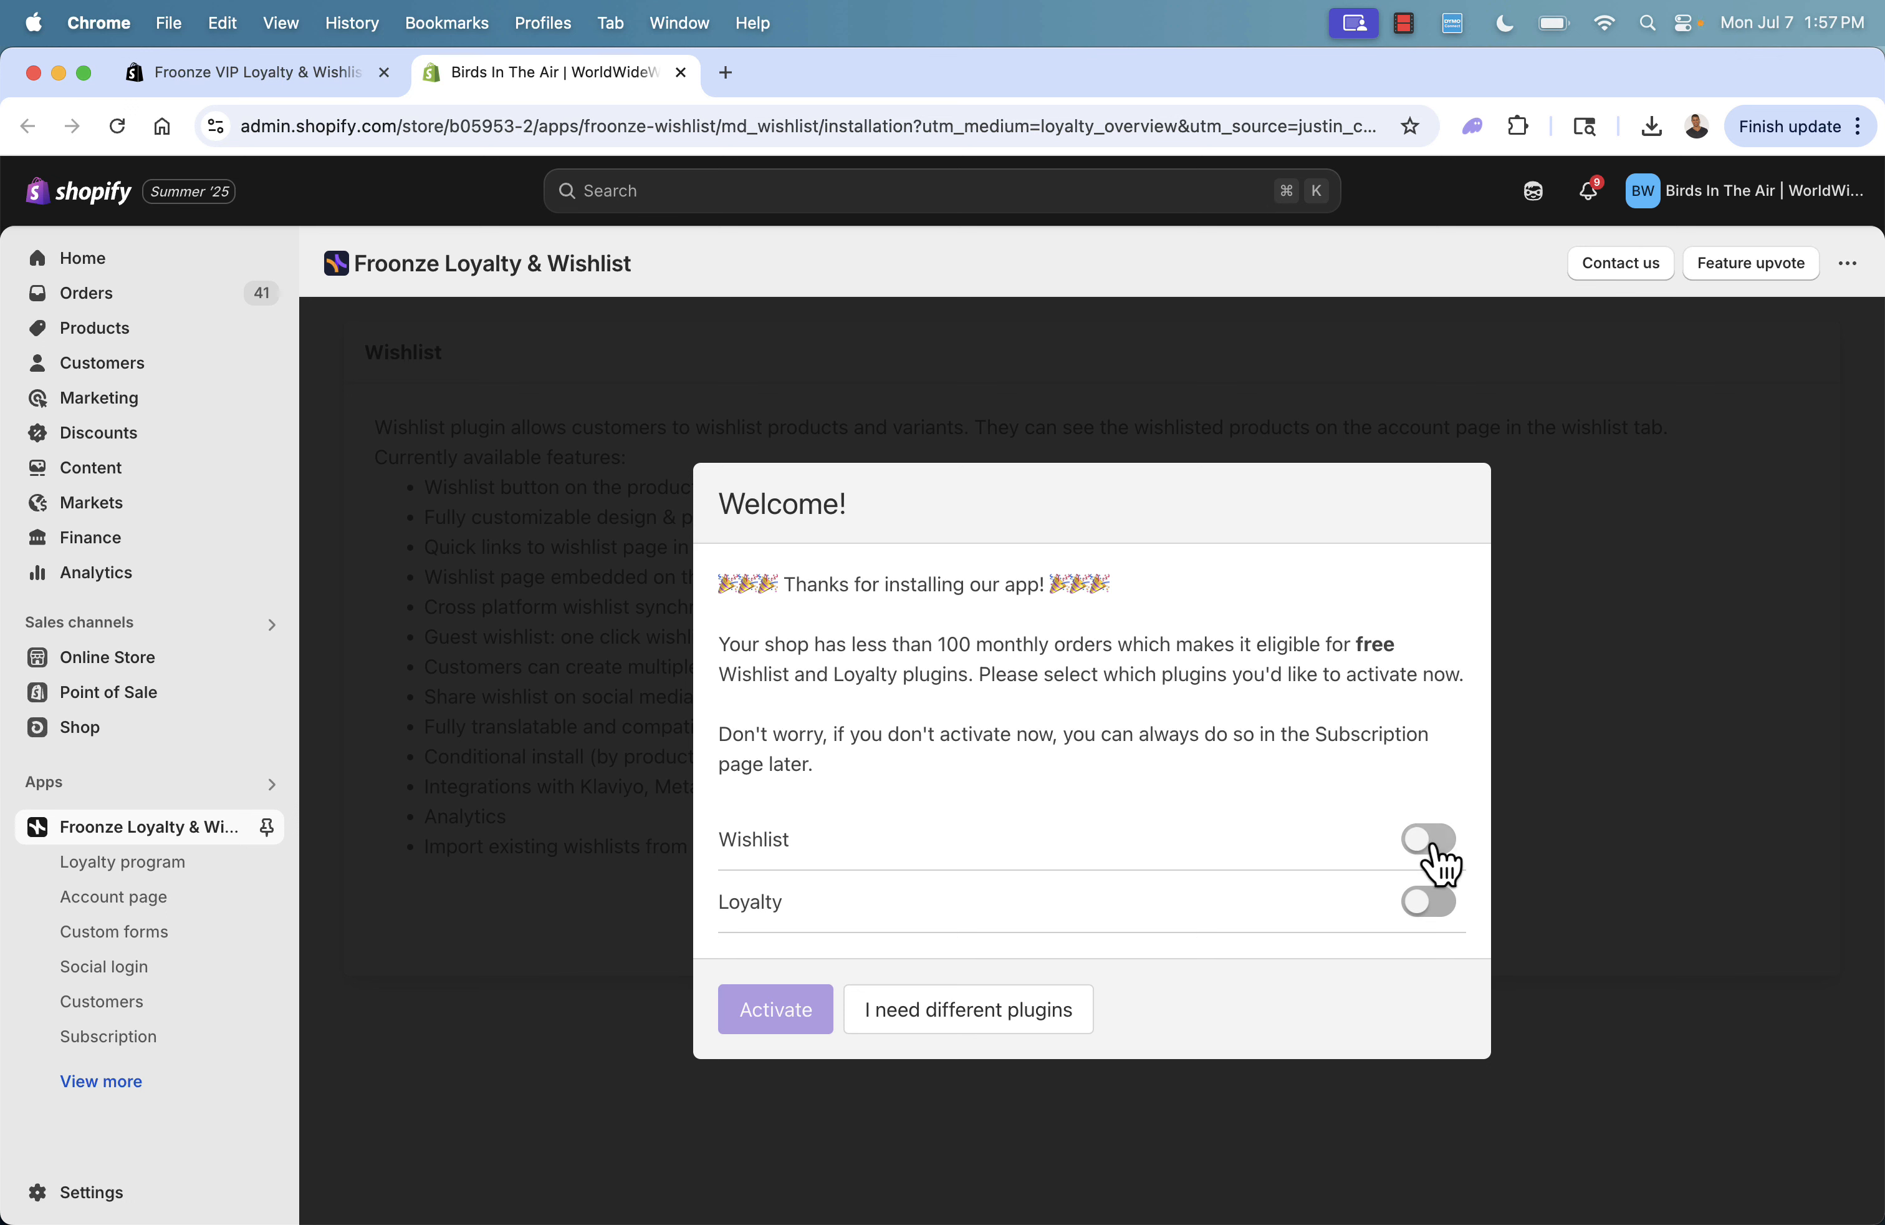
{"action": "left_click", "coordinate": [1428, 902]}
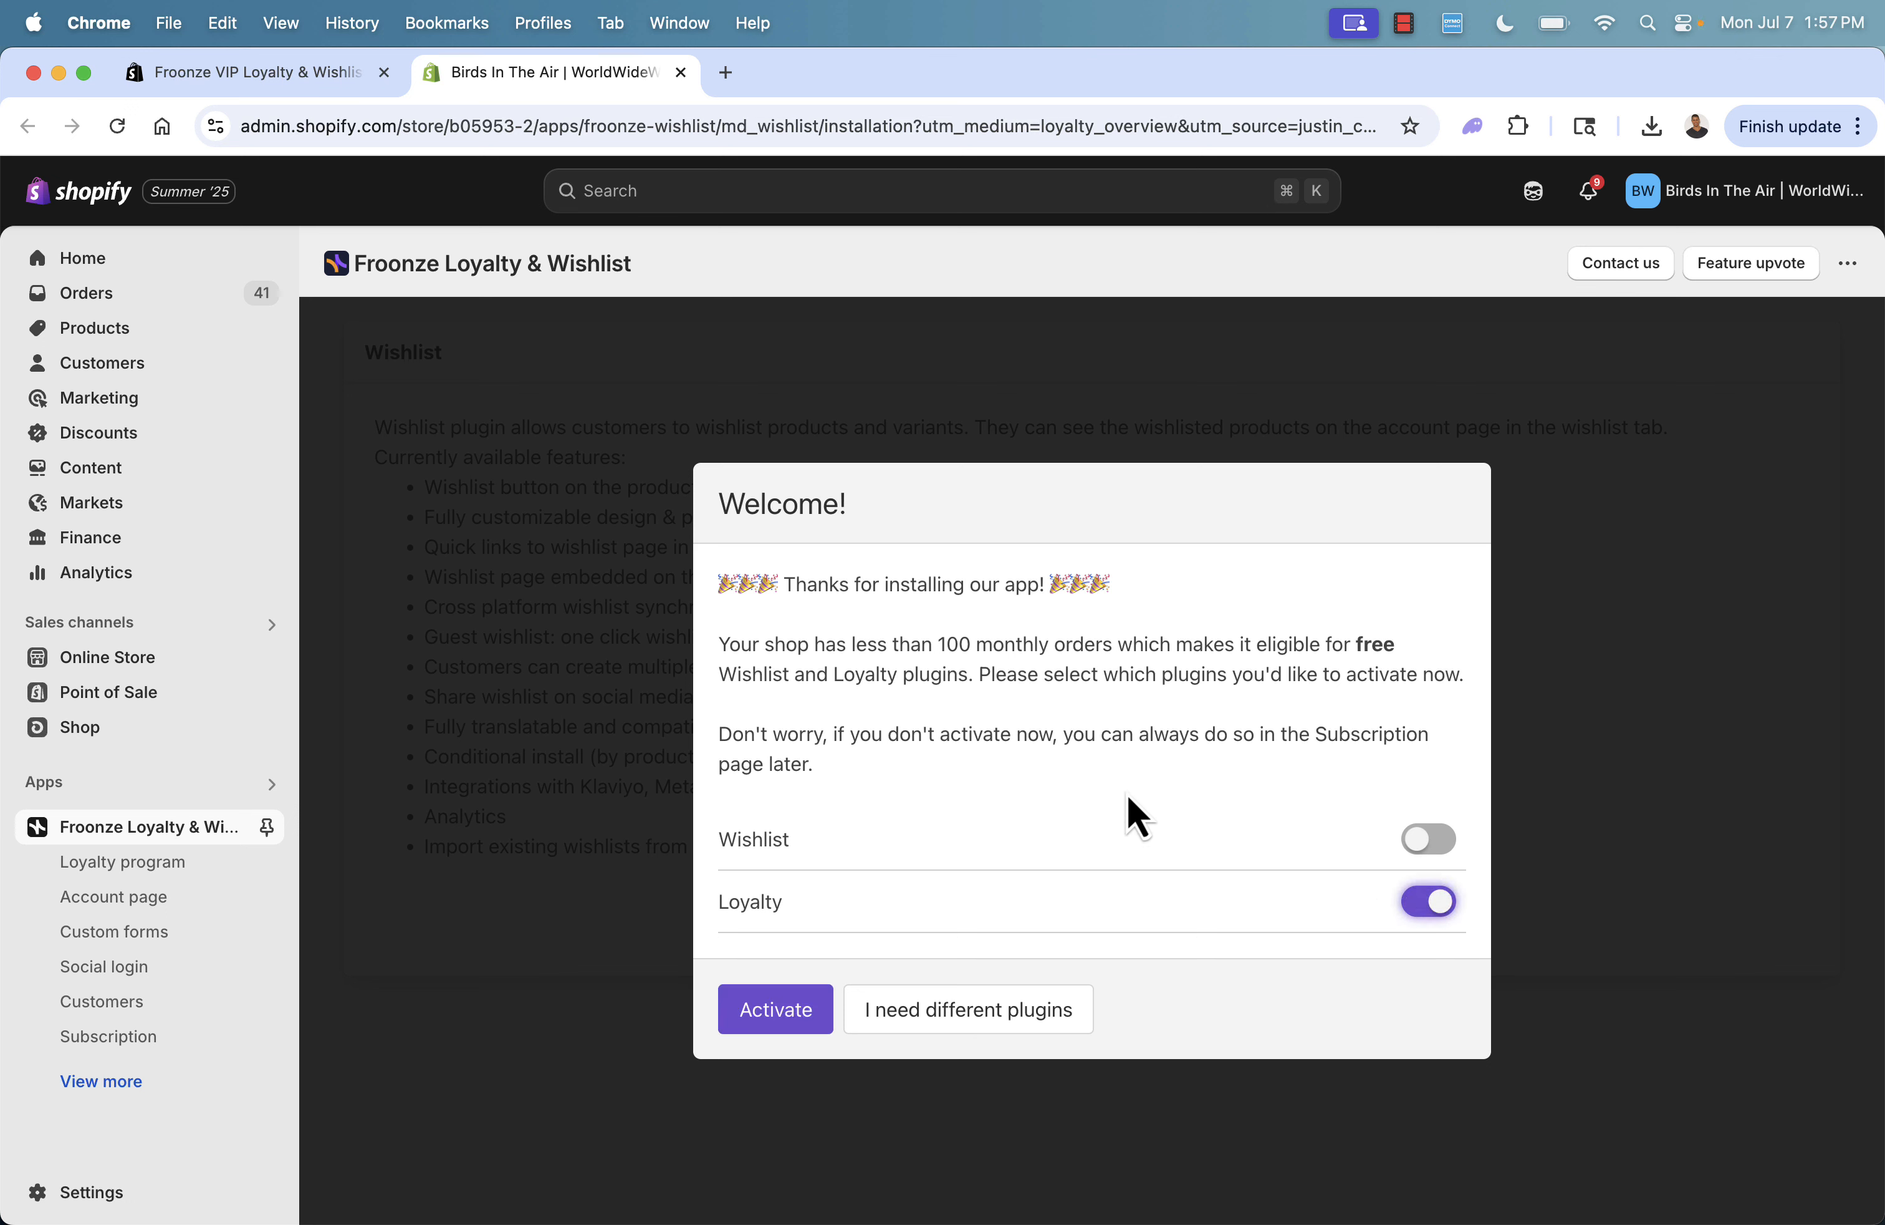
{"action": "left_click", "coordinate": [769, 1025]}
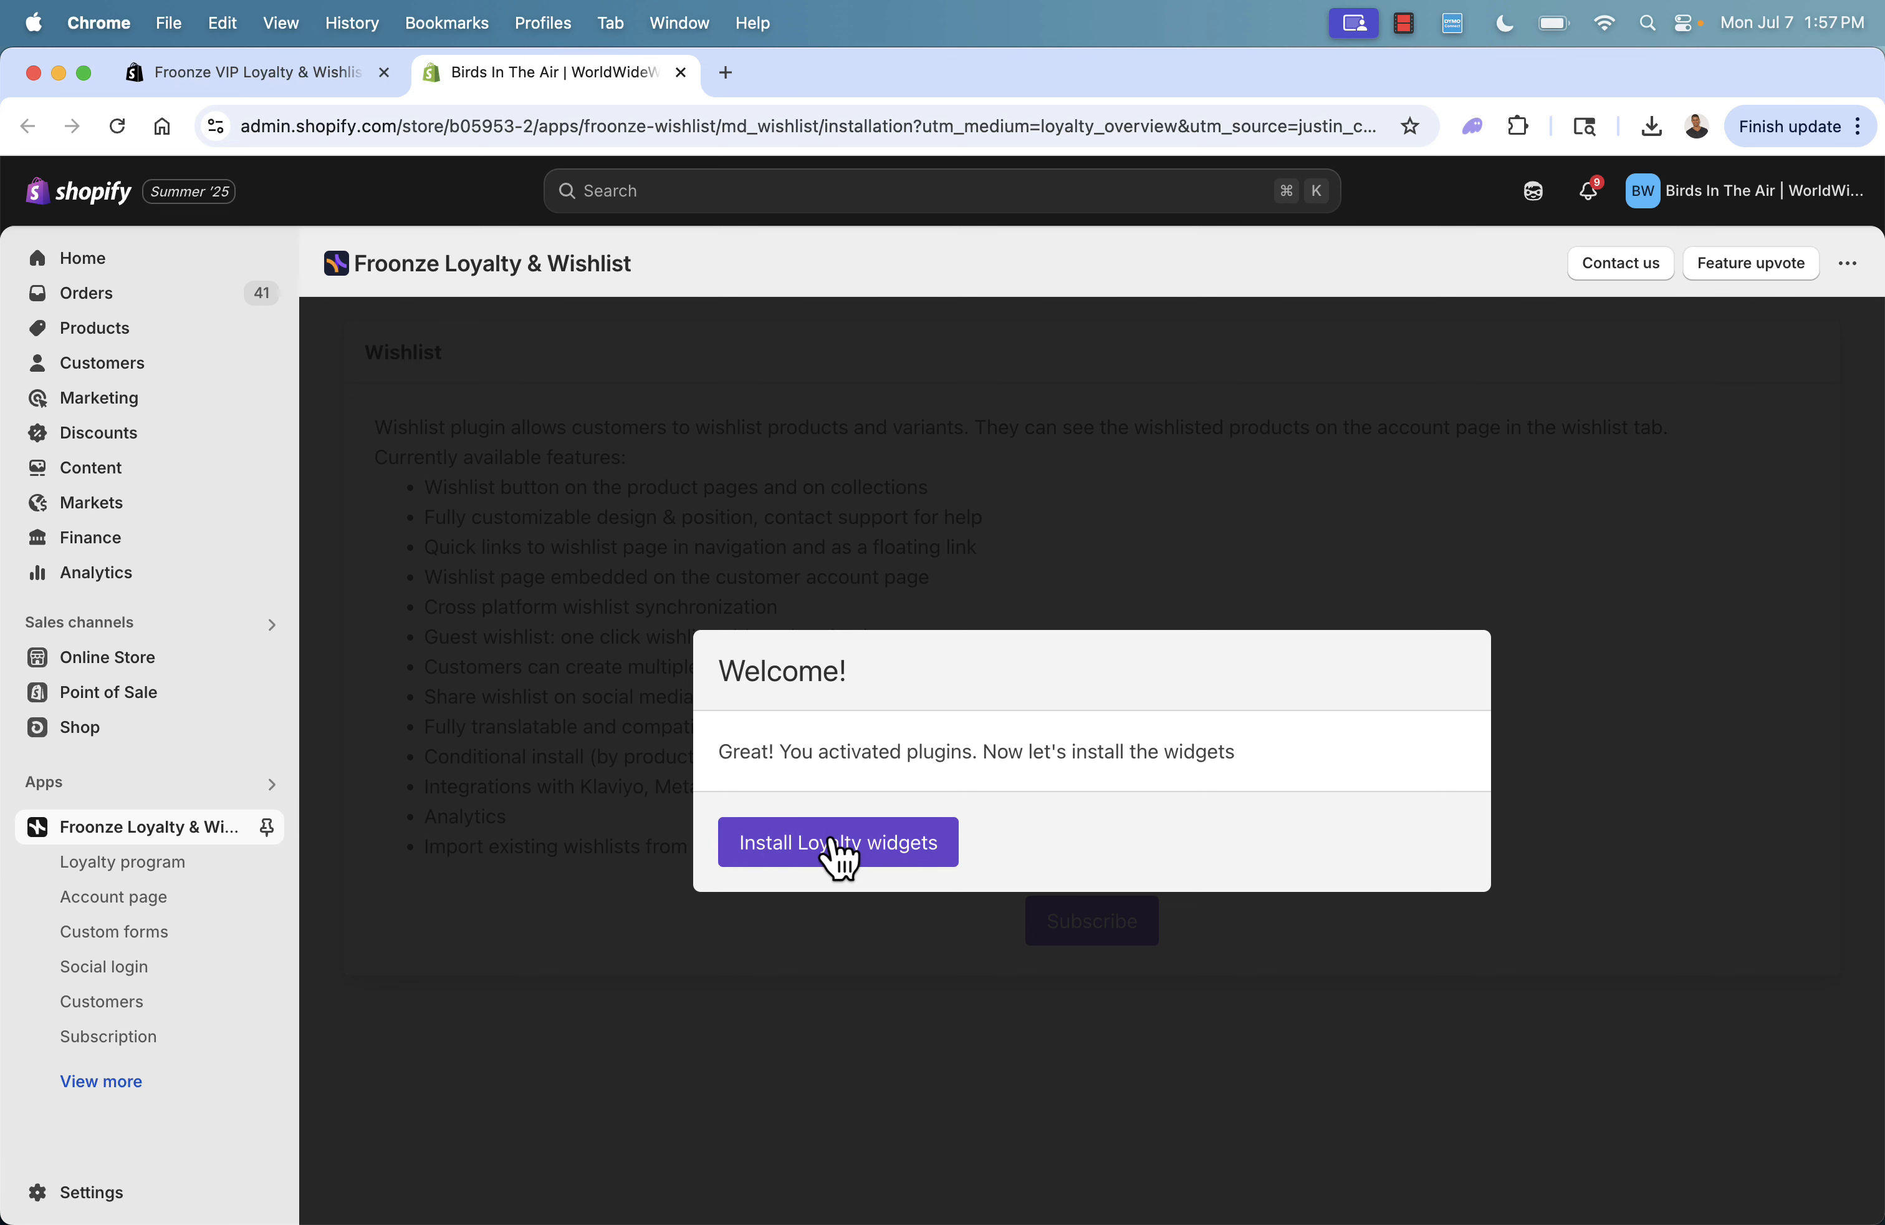
{"action": "left_click", "coordinate": [876, 852]}
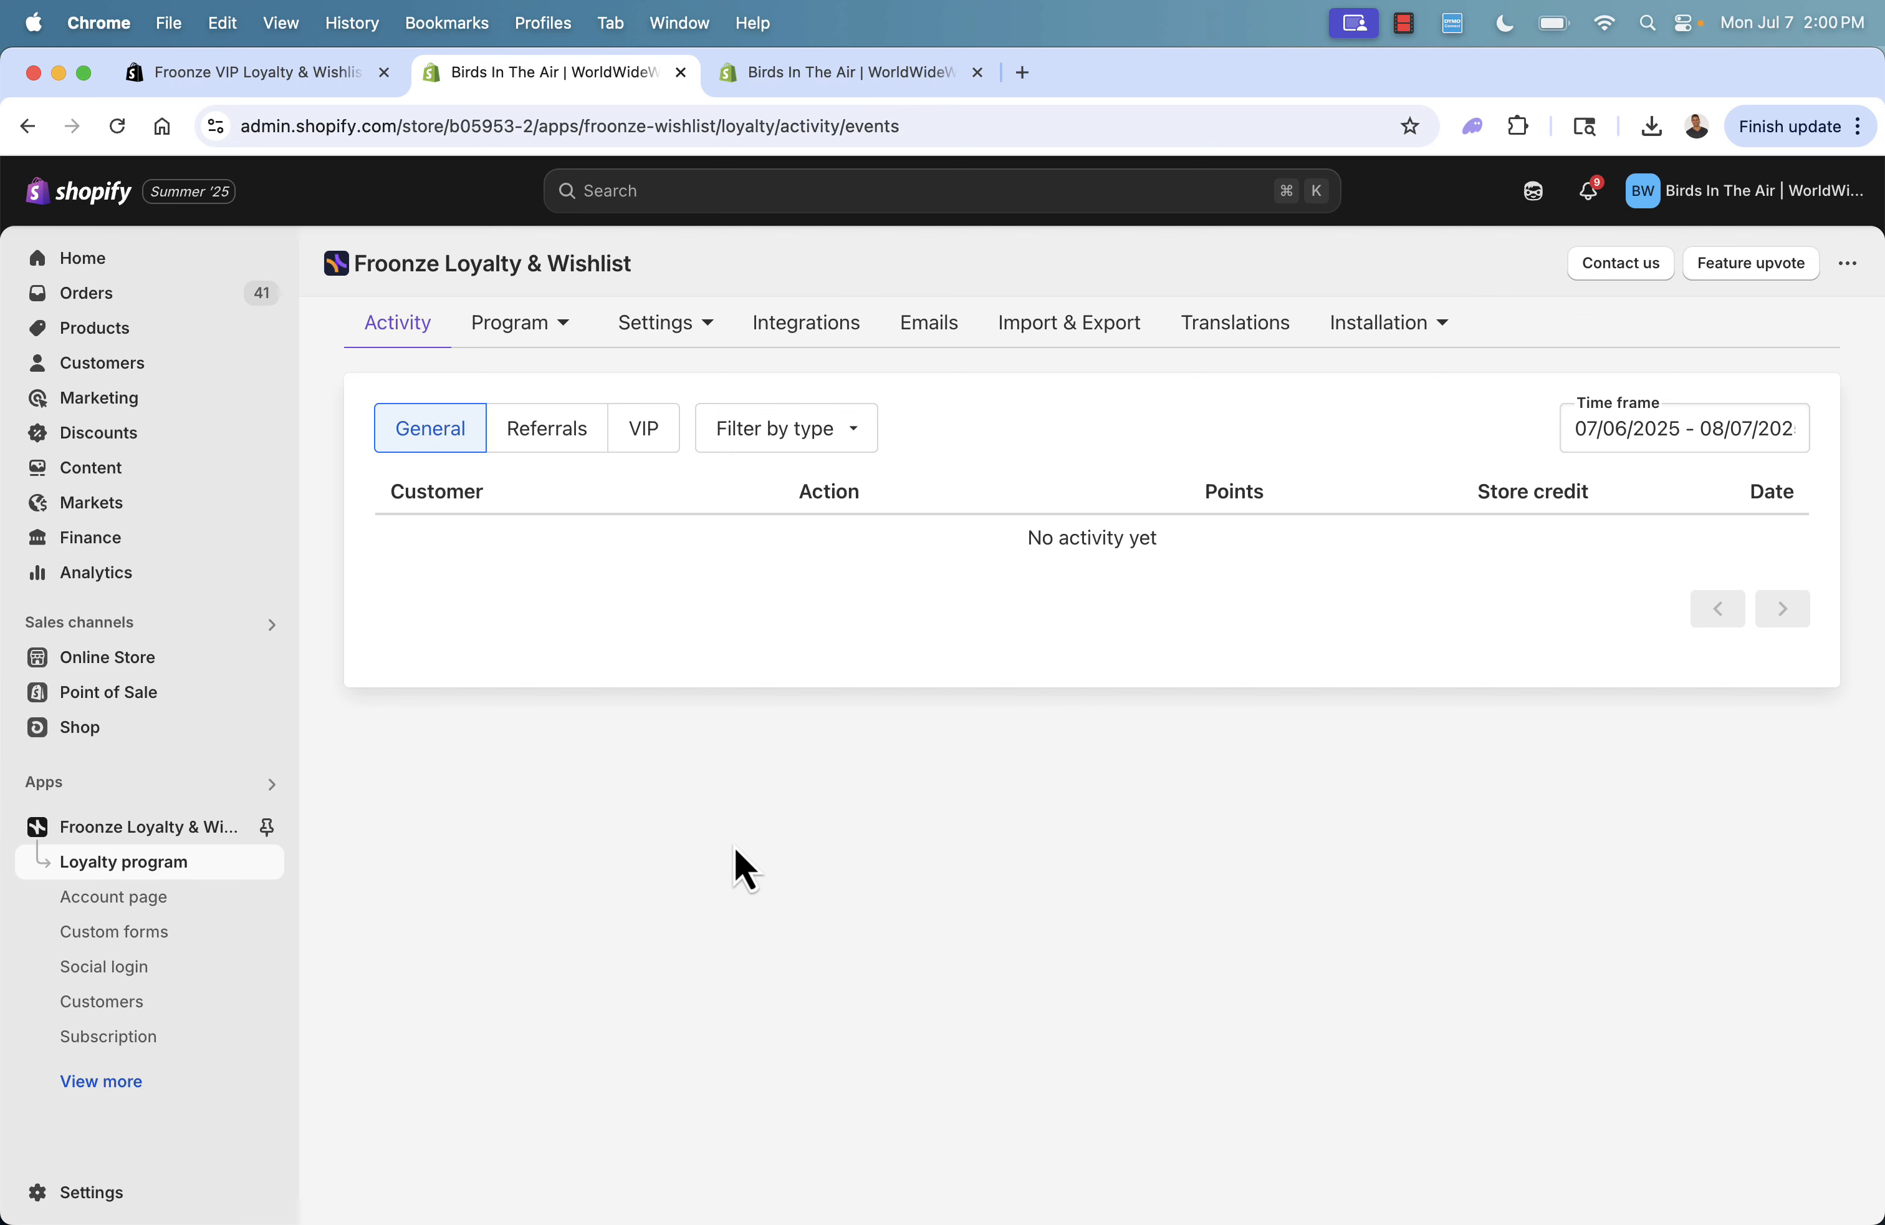
Review Froonze's subscription options, comparing the Loyalty program plans and the prices of the additional plugins.
{"action": "left_click", "coordinate": [149, 1035]}
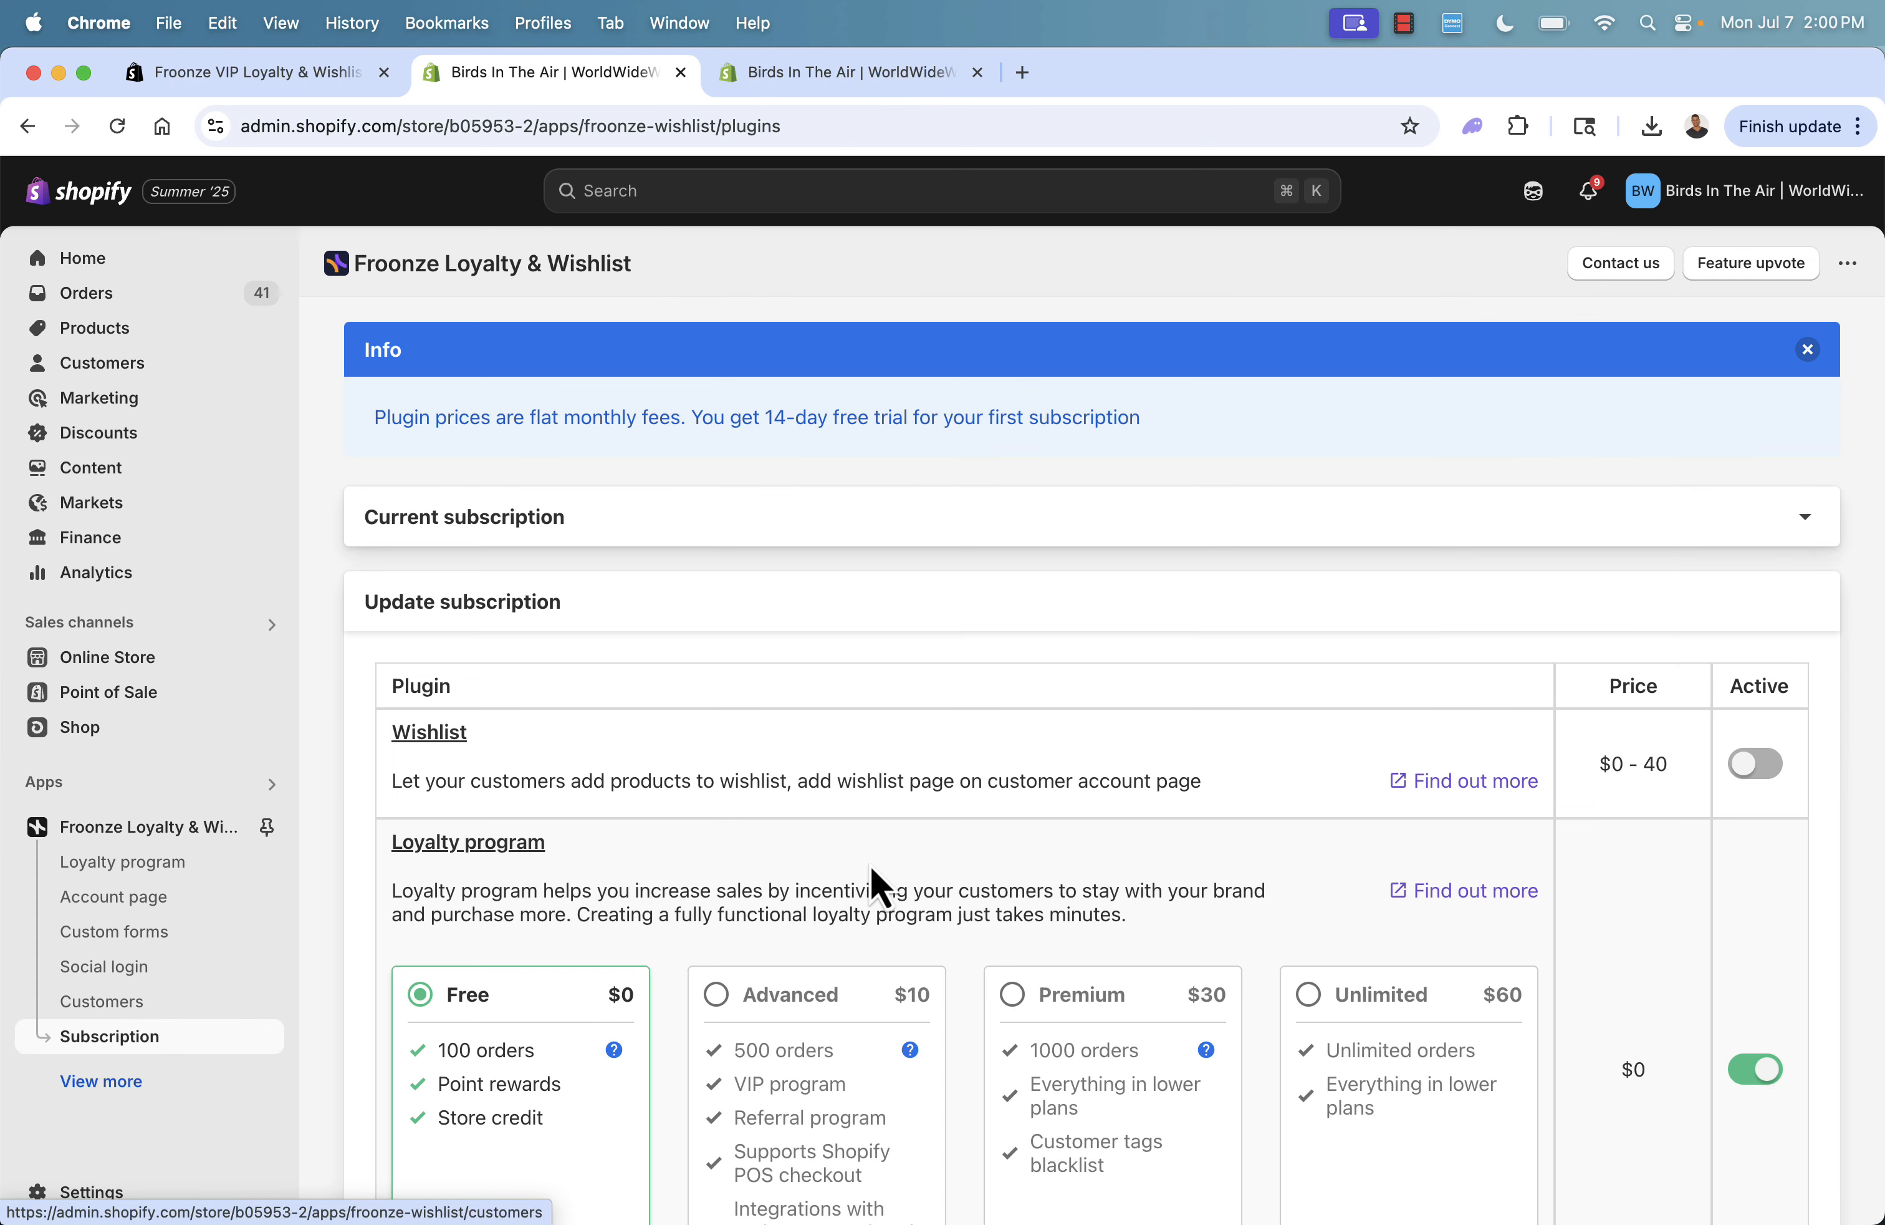
{"action": "scroll", "coordinate": [1216, 557], "scroll_direction": "down", "scroll_amount": 5}
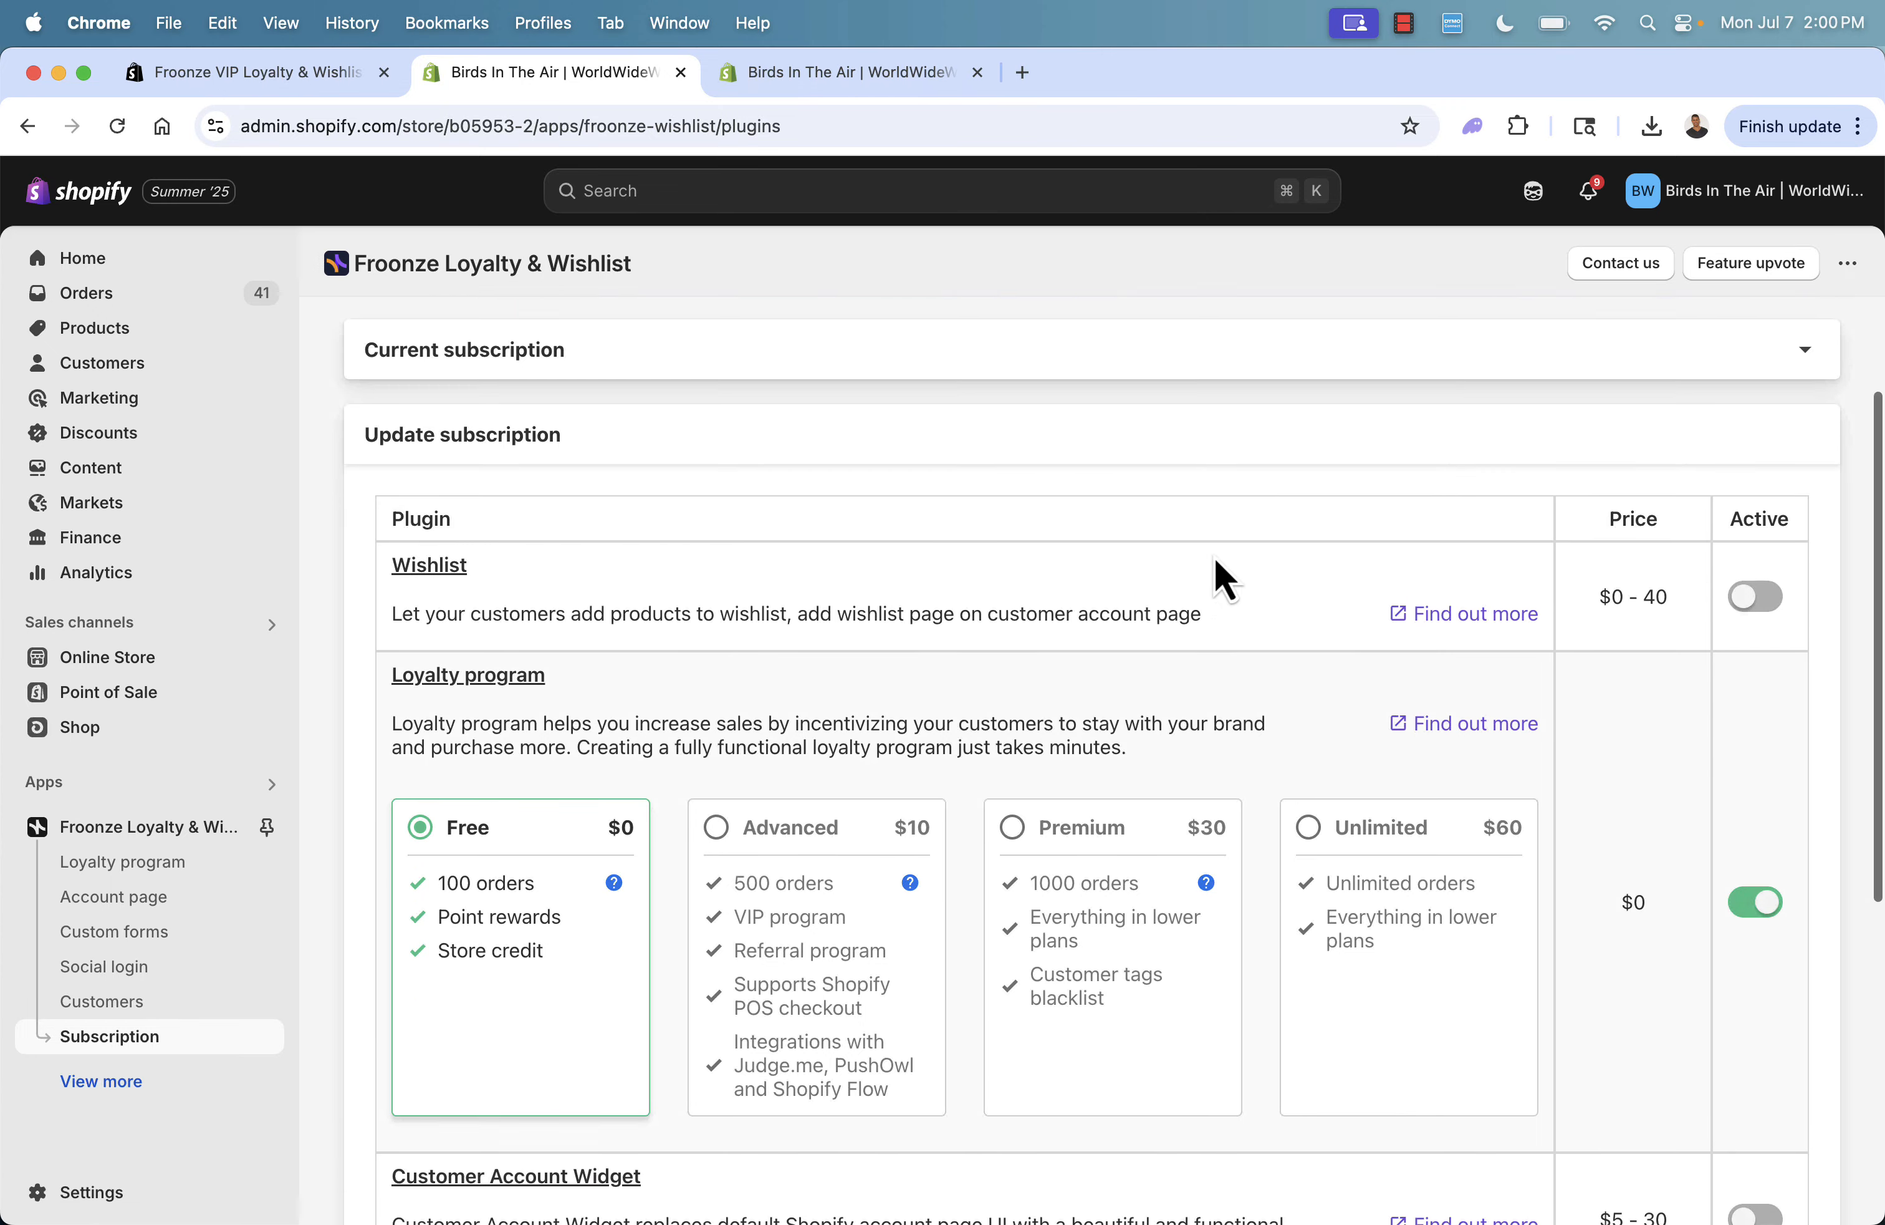
{"action": "scroll", "coordinate": [1216, 556], "scroll_direction": "down", "scroll_amount": 4}
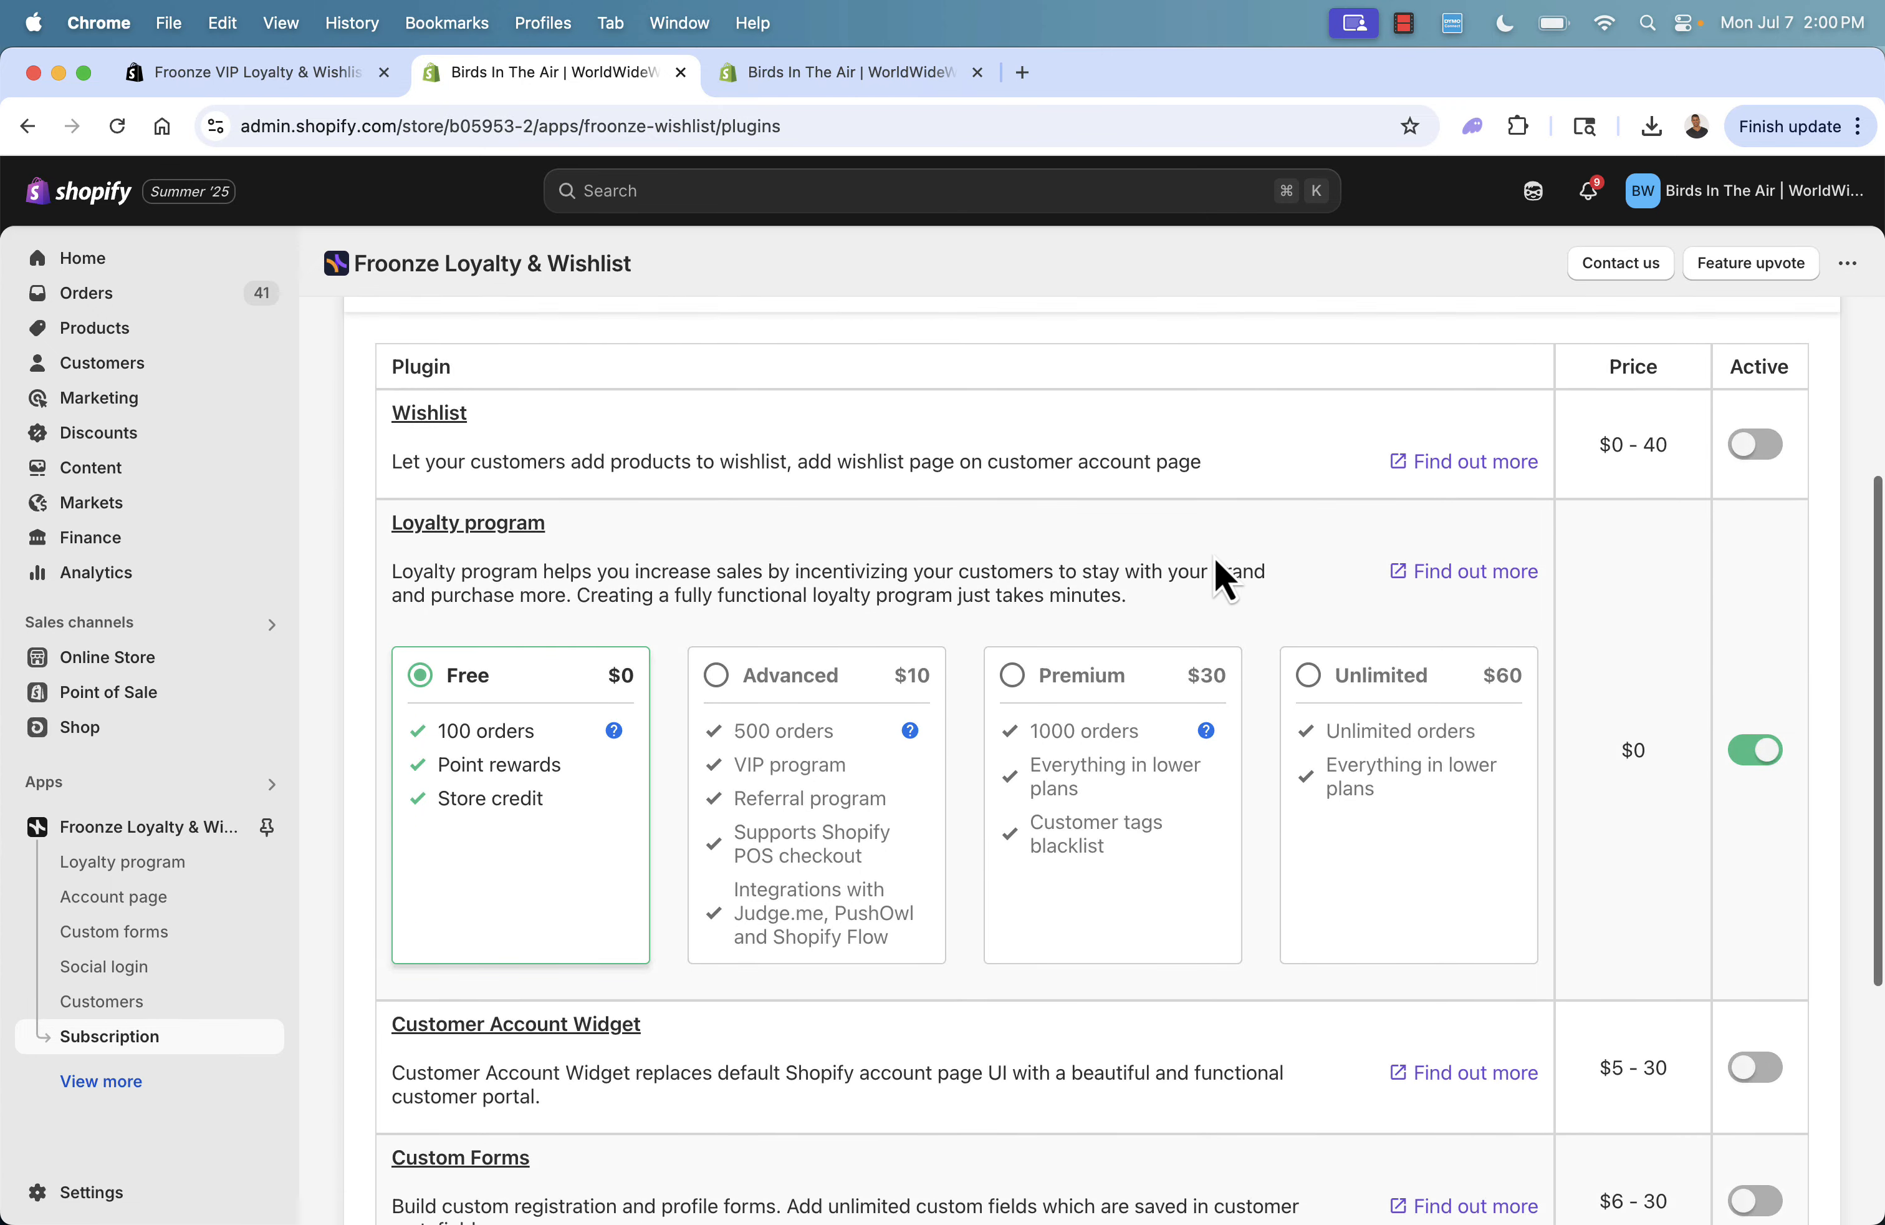
{"action": "scroll", "coordinate": [1215, 560], "scroll_direction": "up", "scroll_amount": 2}
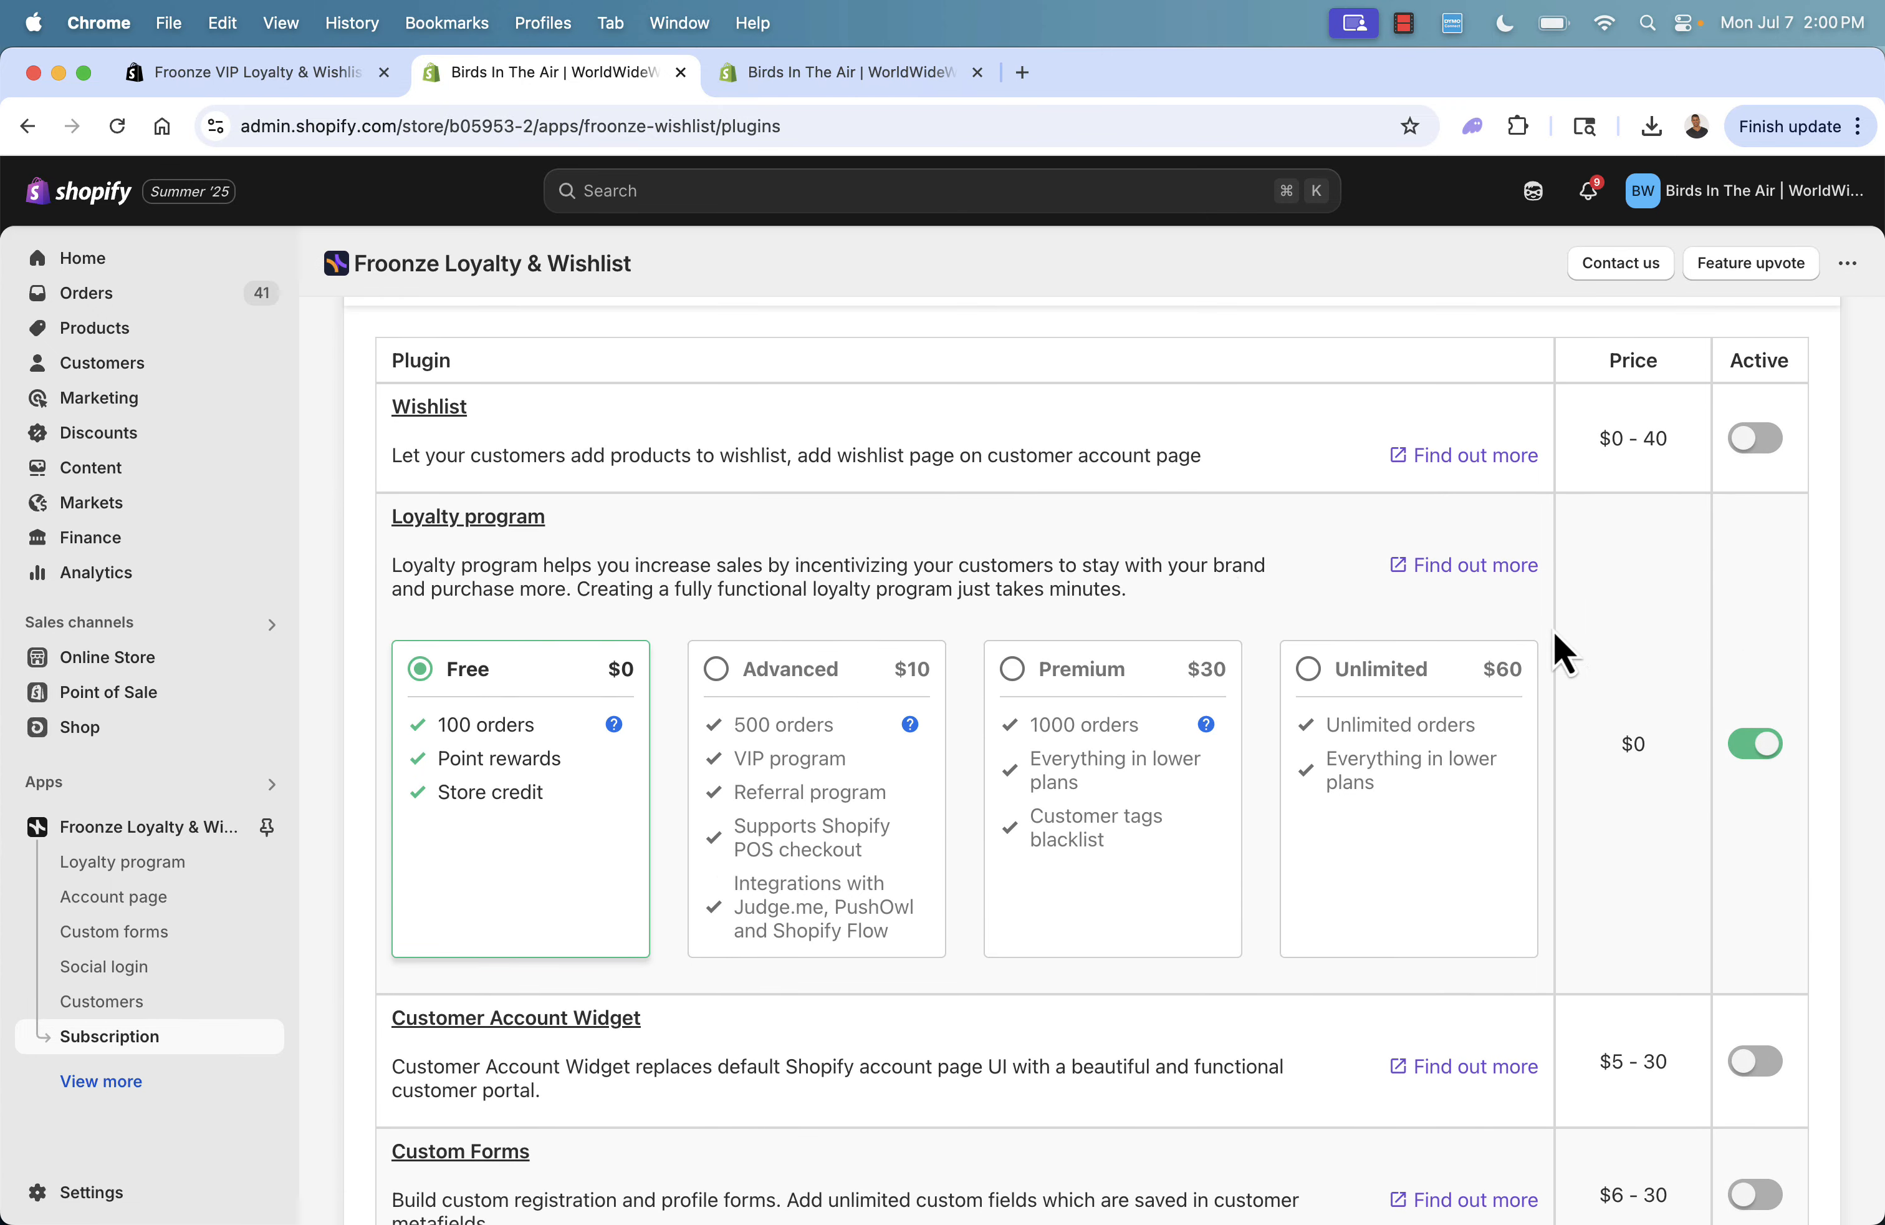
{"action": "scroll", "coordinate": [1308, 791], "scroll_direction": "down", "scroll_amount": 2}
{"action": "scroll", "coordinate": [1310, 792], "scroll_direction": "up", "scroll_amount": 3}
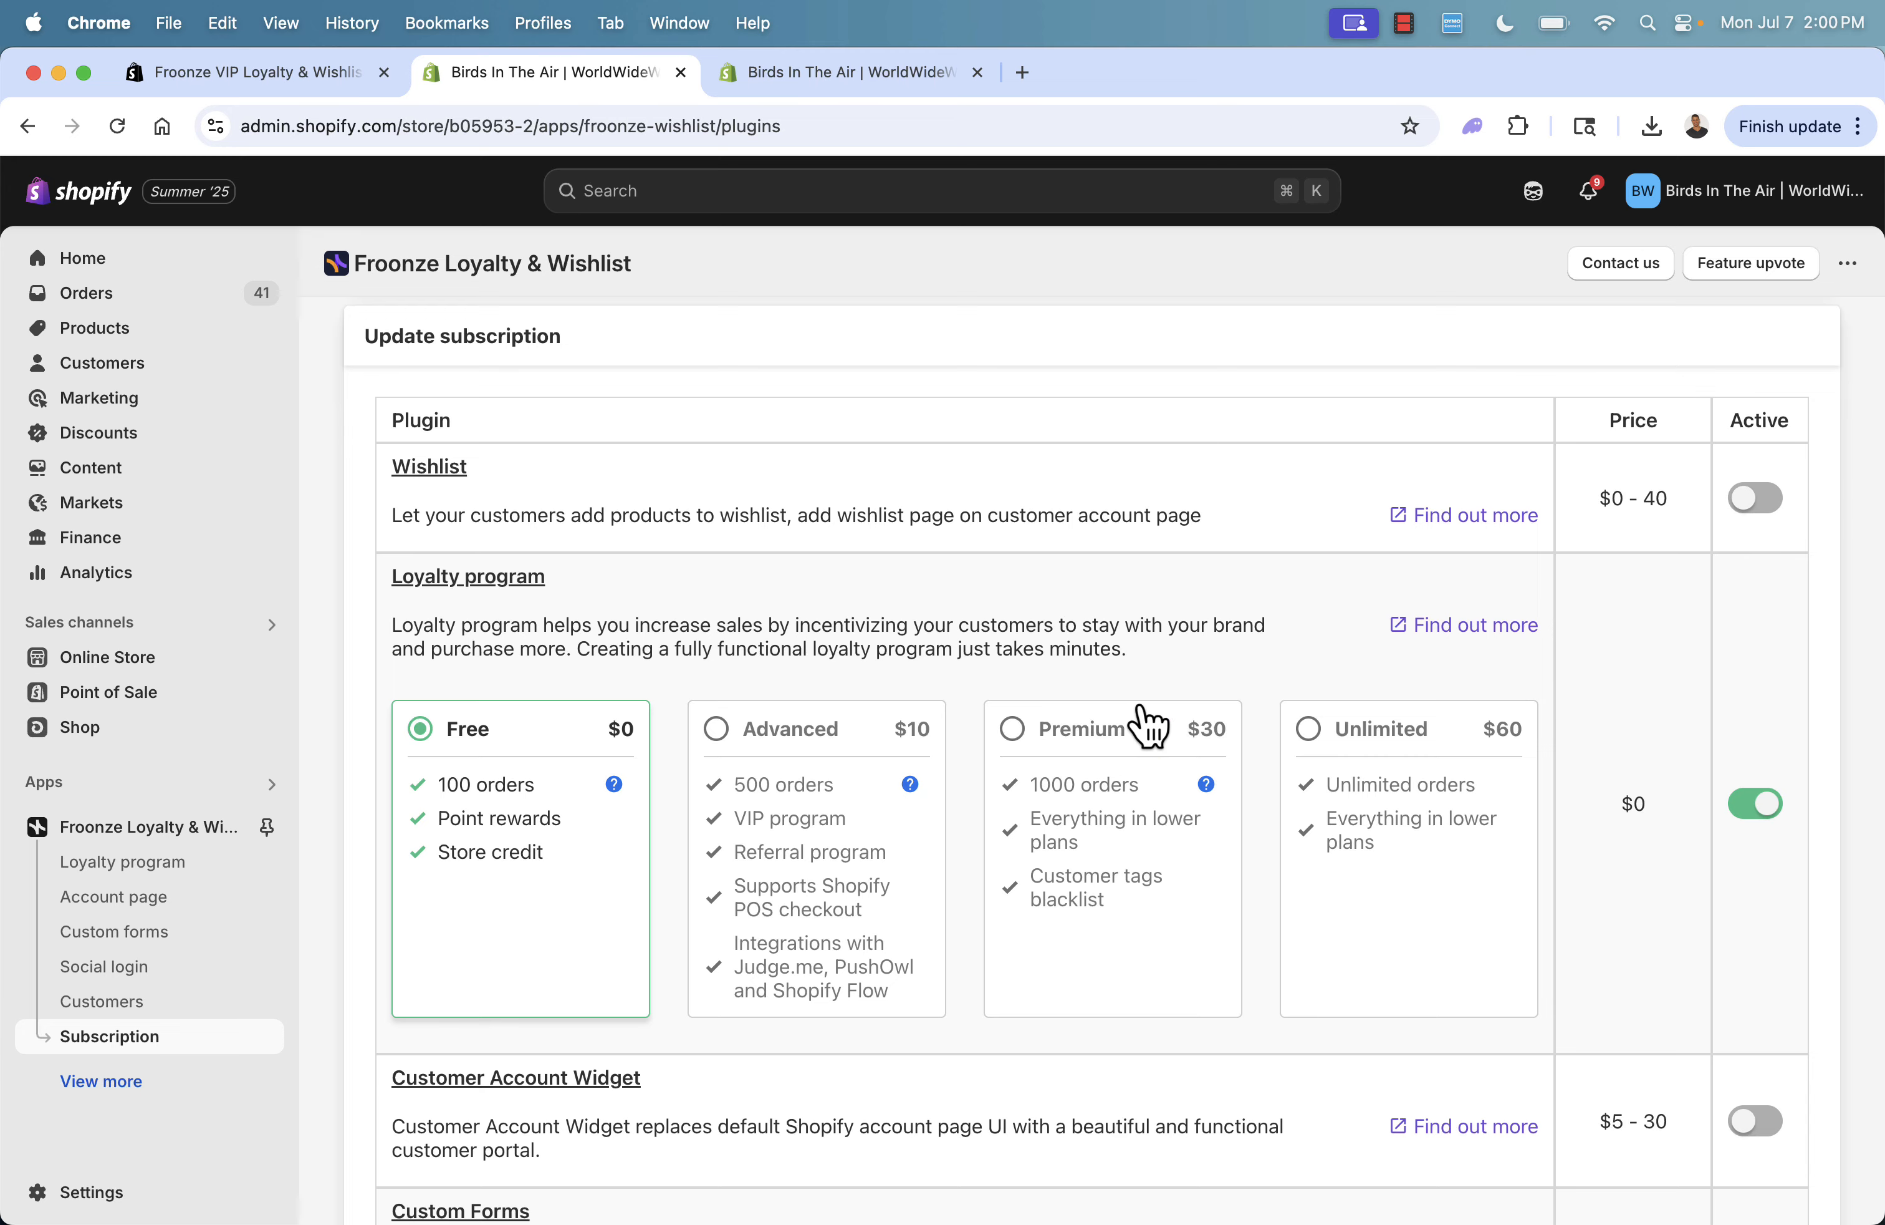
{"action": "scroll", "coordinate": [1172, 731], "scroll_direction": "down", "scroll_amount": 2}
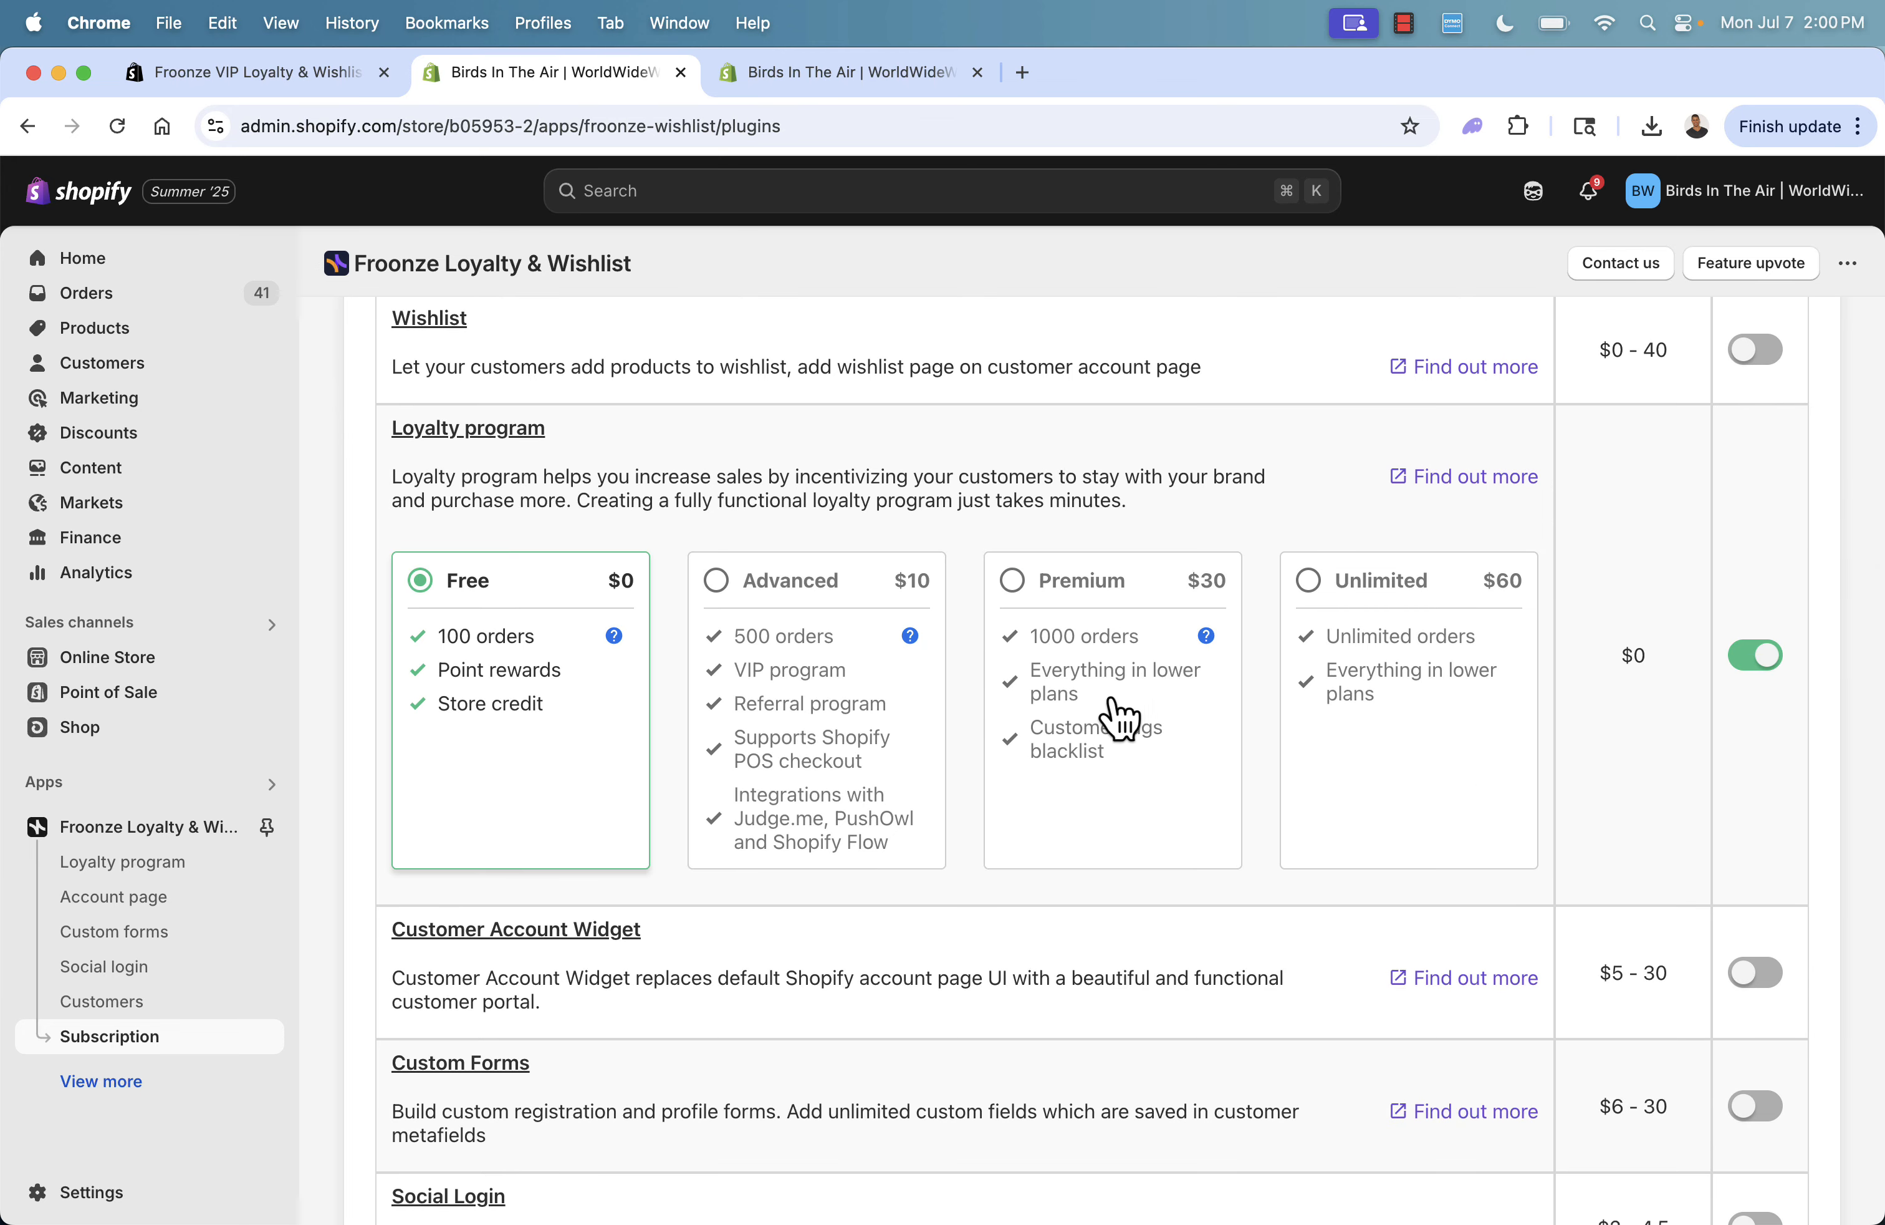
{"action": "scroll", "coordinate": [718, 869], "scroll_direction": "down", "scroll_amount": 1}
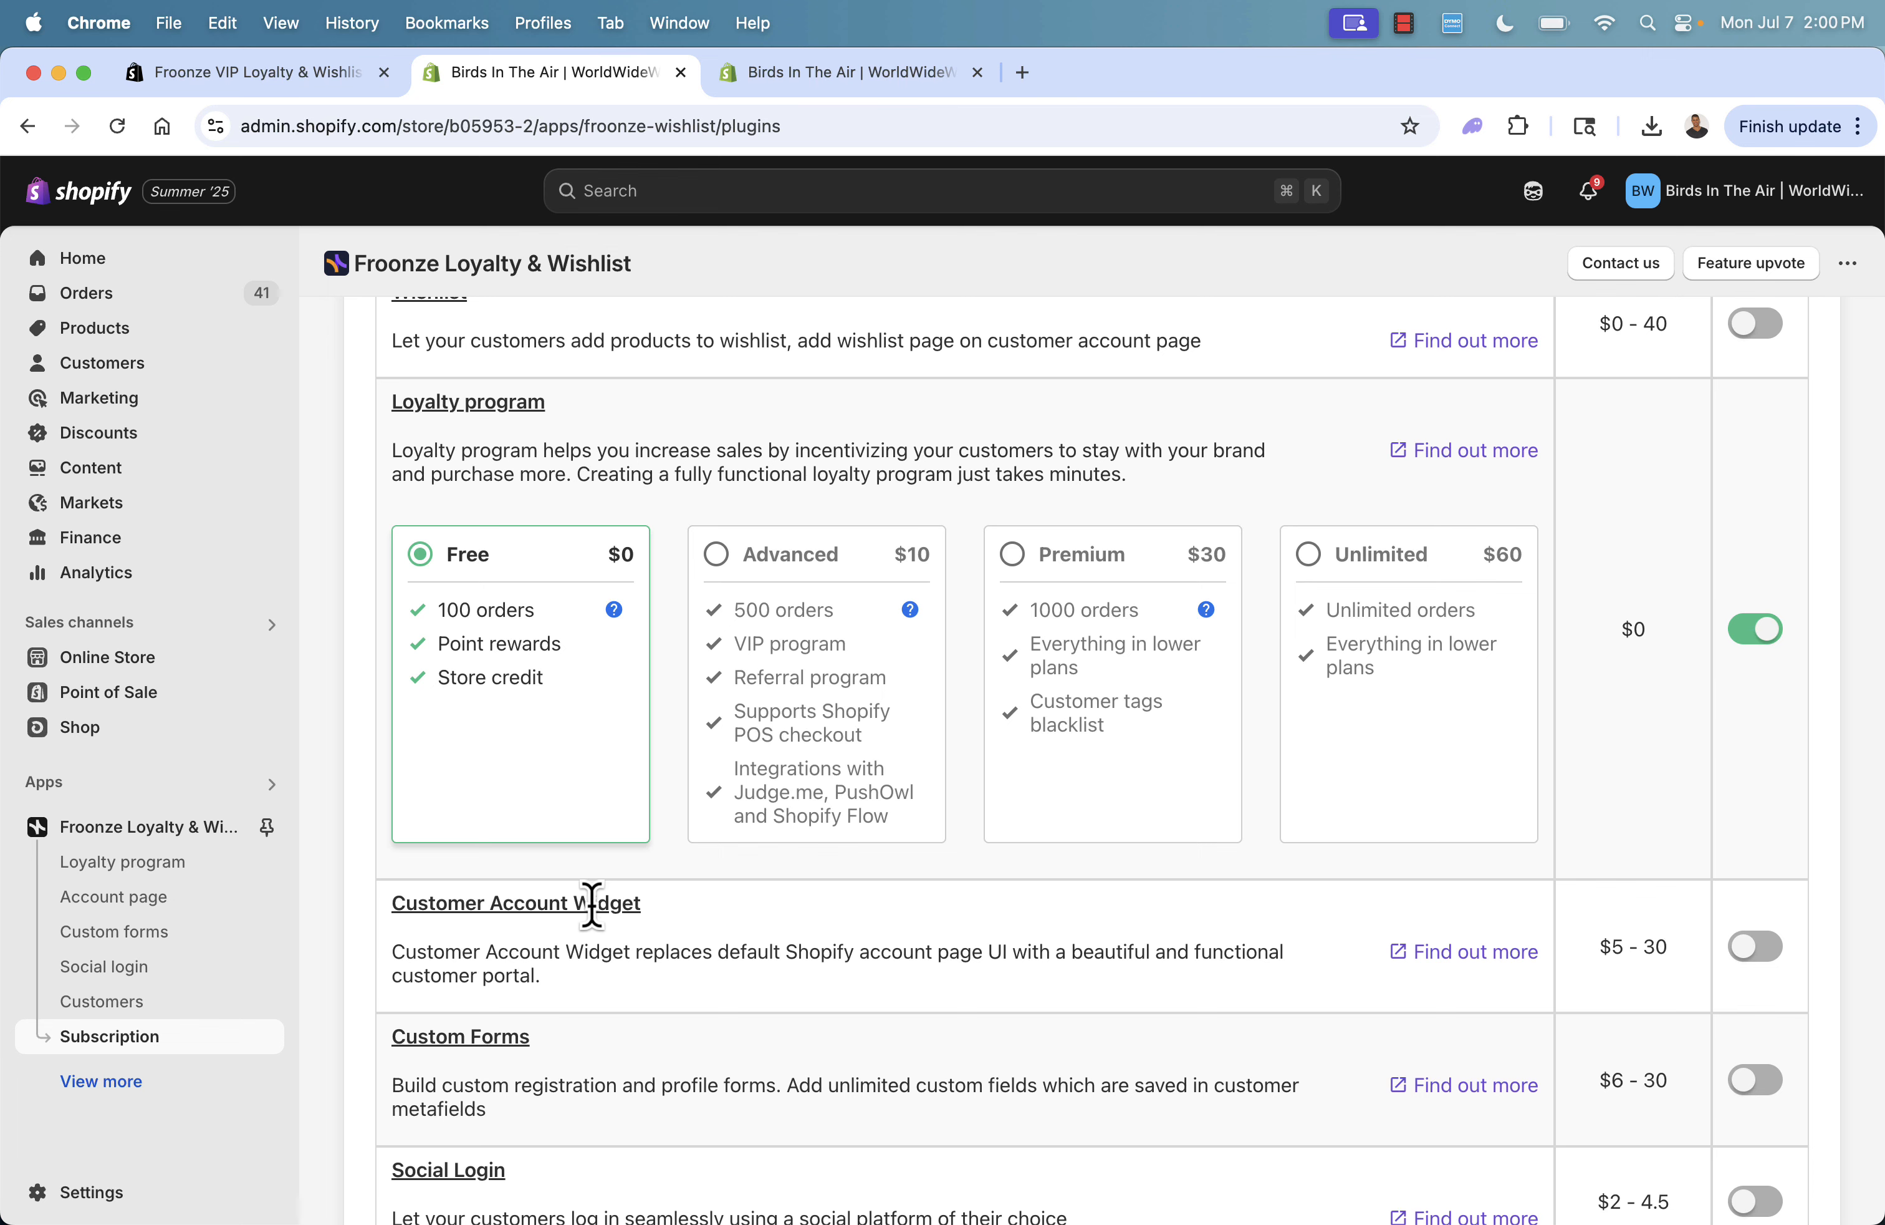
{"action": "scroll", "coordinate": [604, 942], "scroll_direction": "down", "scroll_amount": 3}
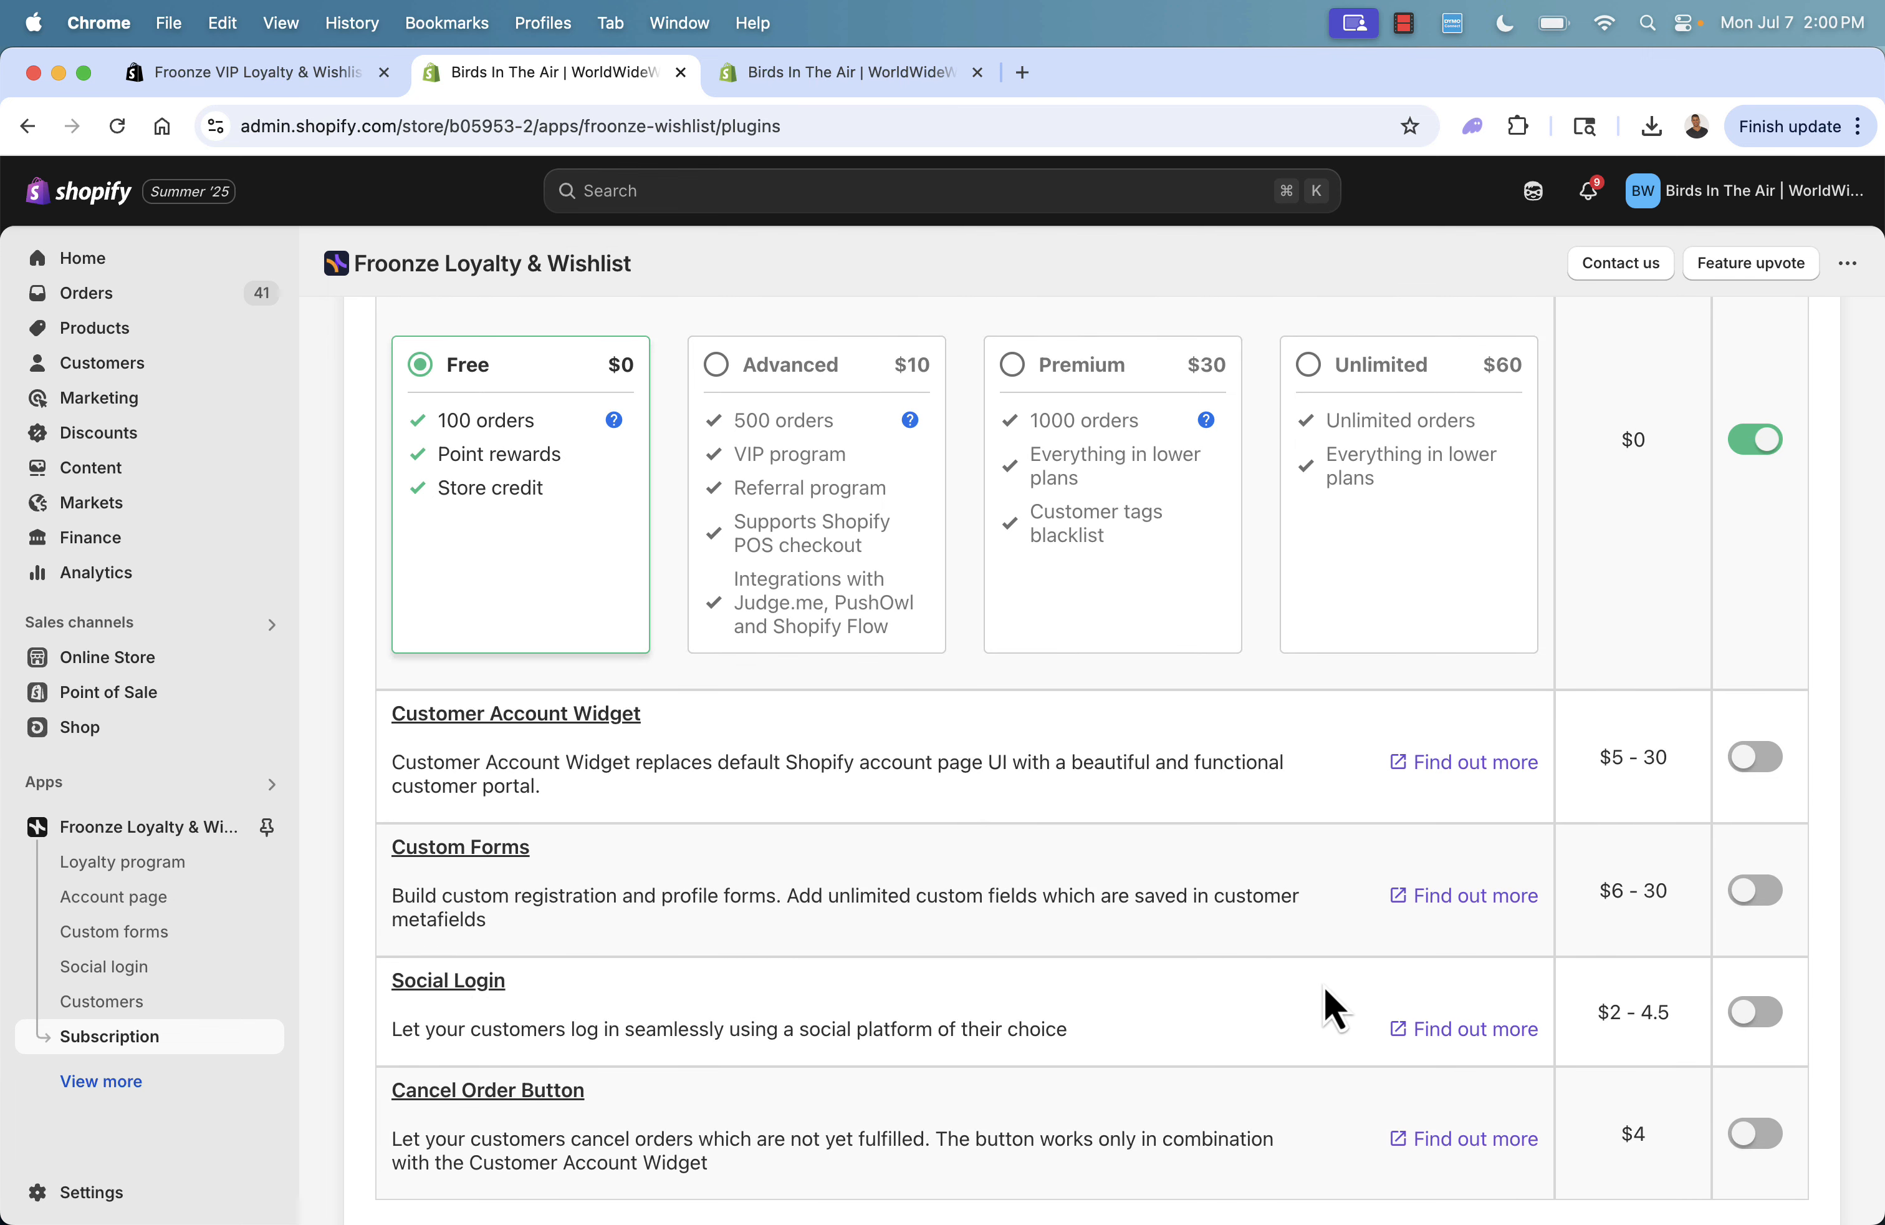
Temporarily enable the Social Login plugin to view its plan options, and disable it again.
{"action": "left_click", "coordinate": [1756, 1011]}
{"action": "scroll", "coordinate": [1751, 1071], "scroll_direction": "down", "scroll_amount": 6}
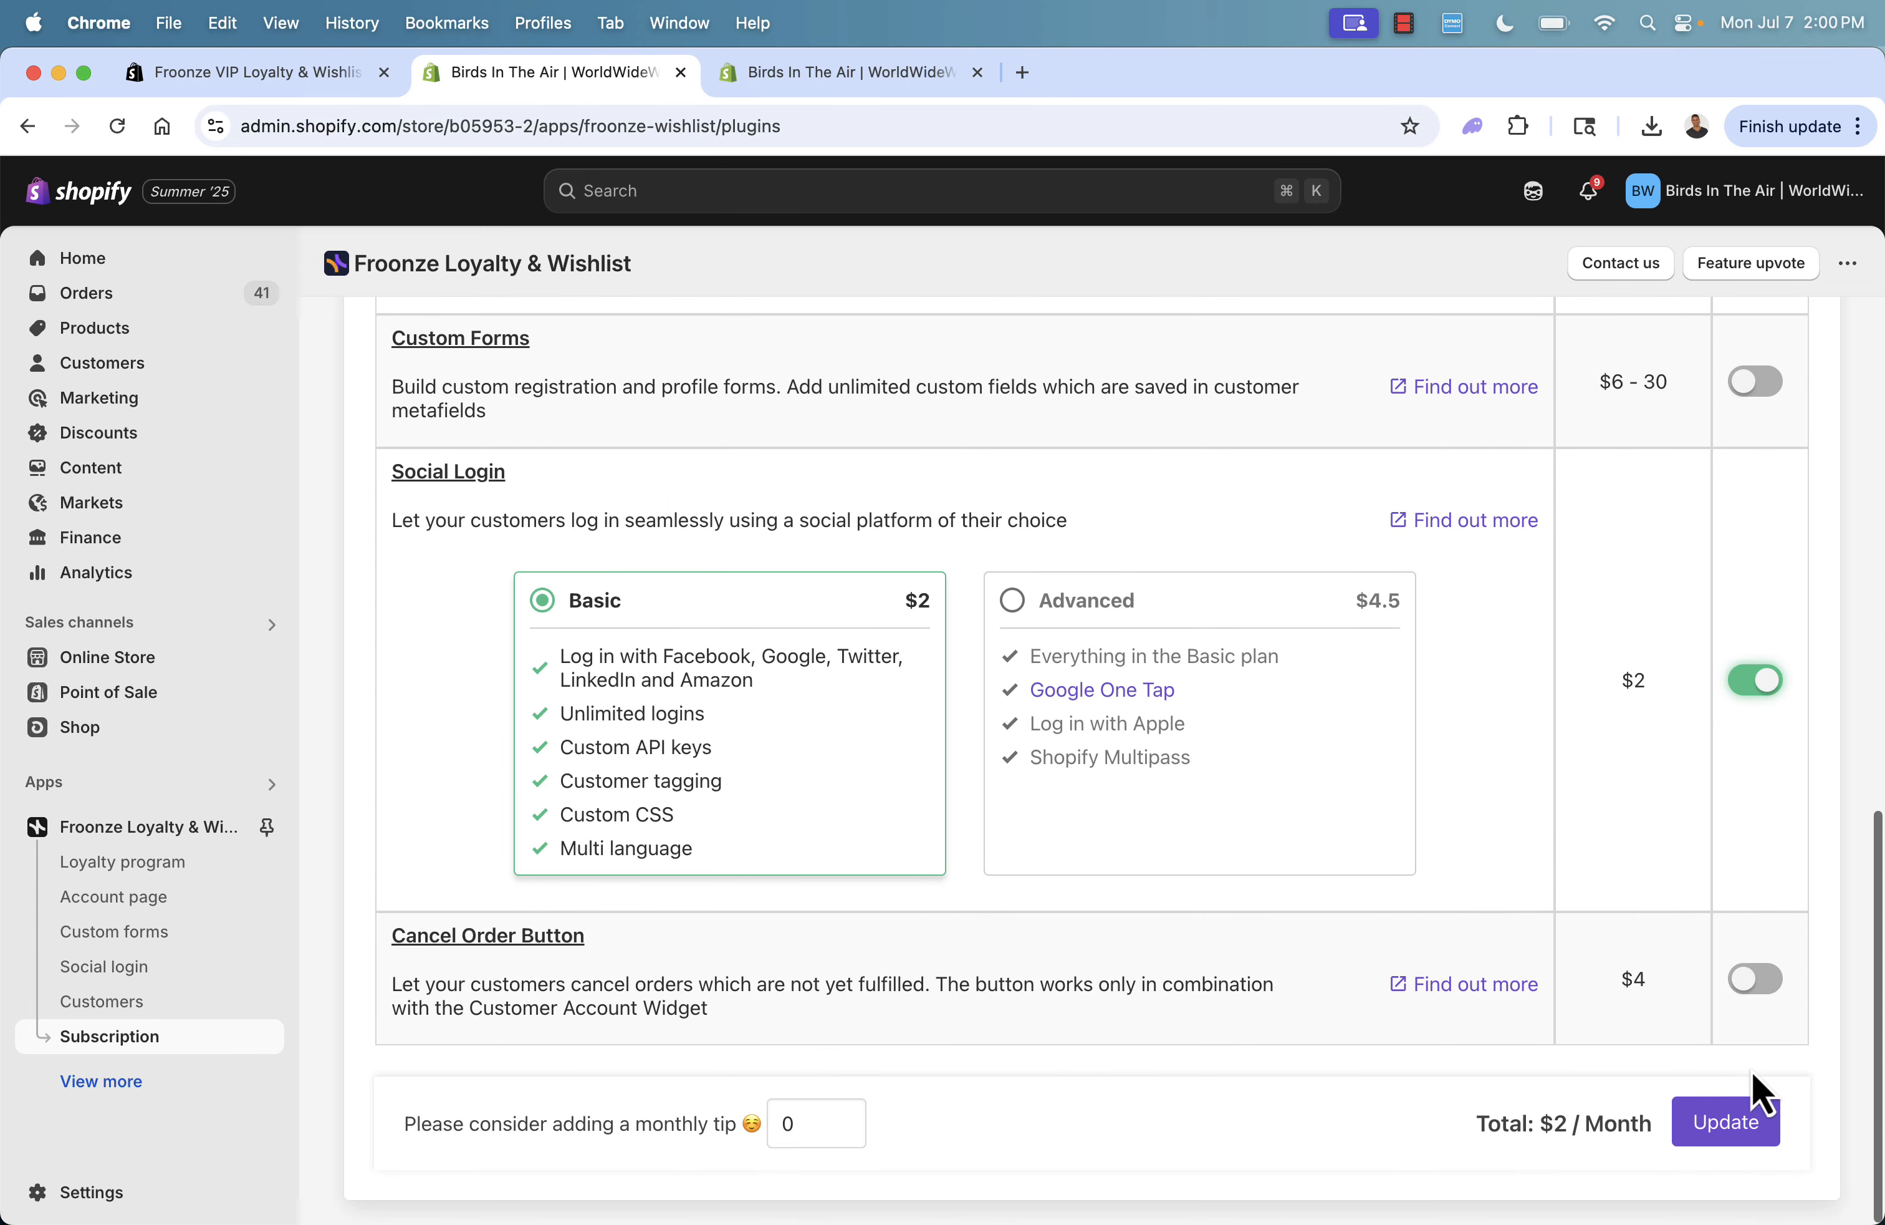
{"action": "left_click", "coordinate": [1756, 686]}
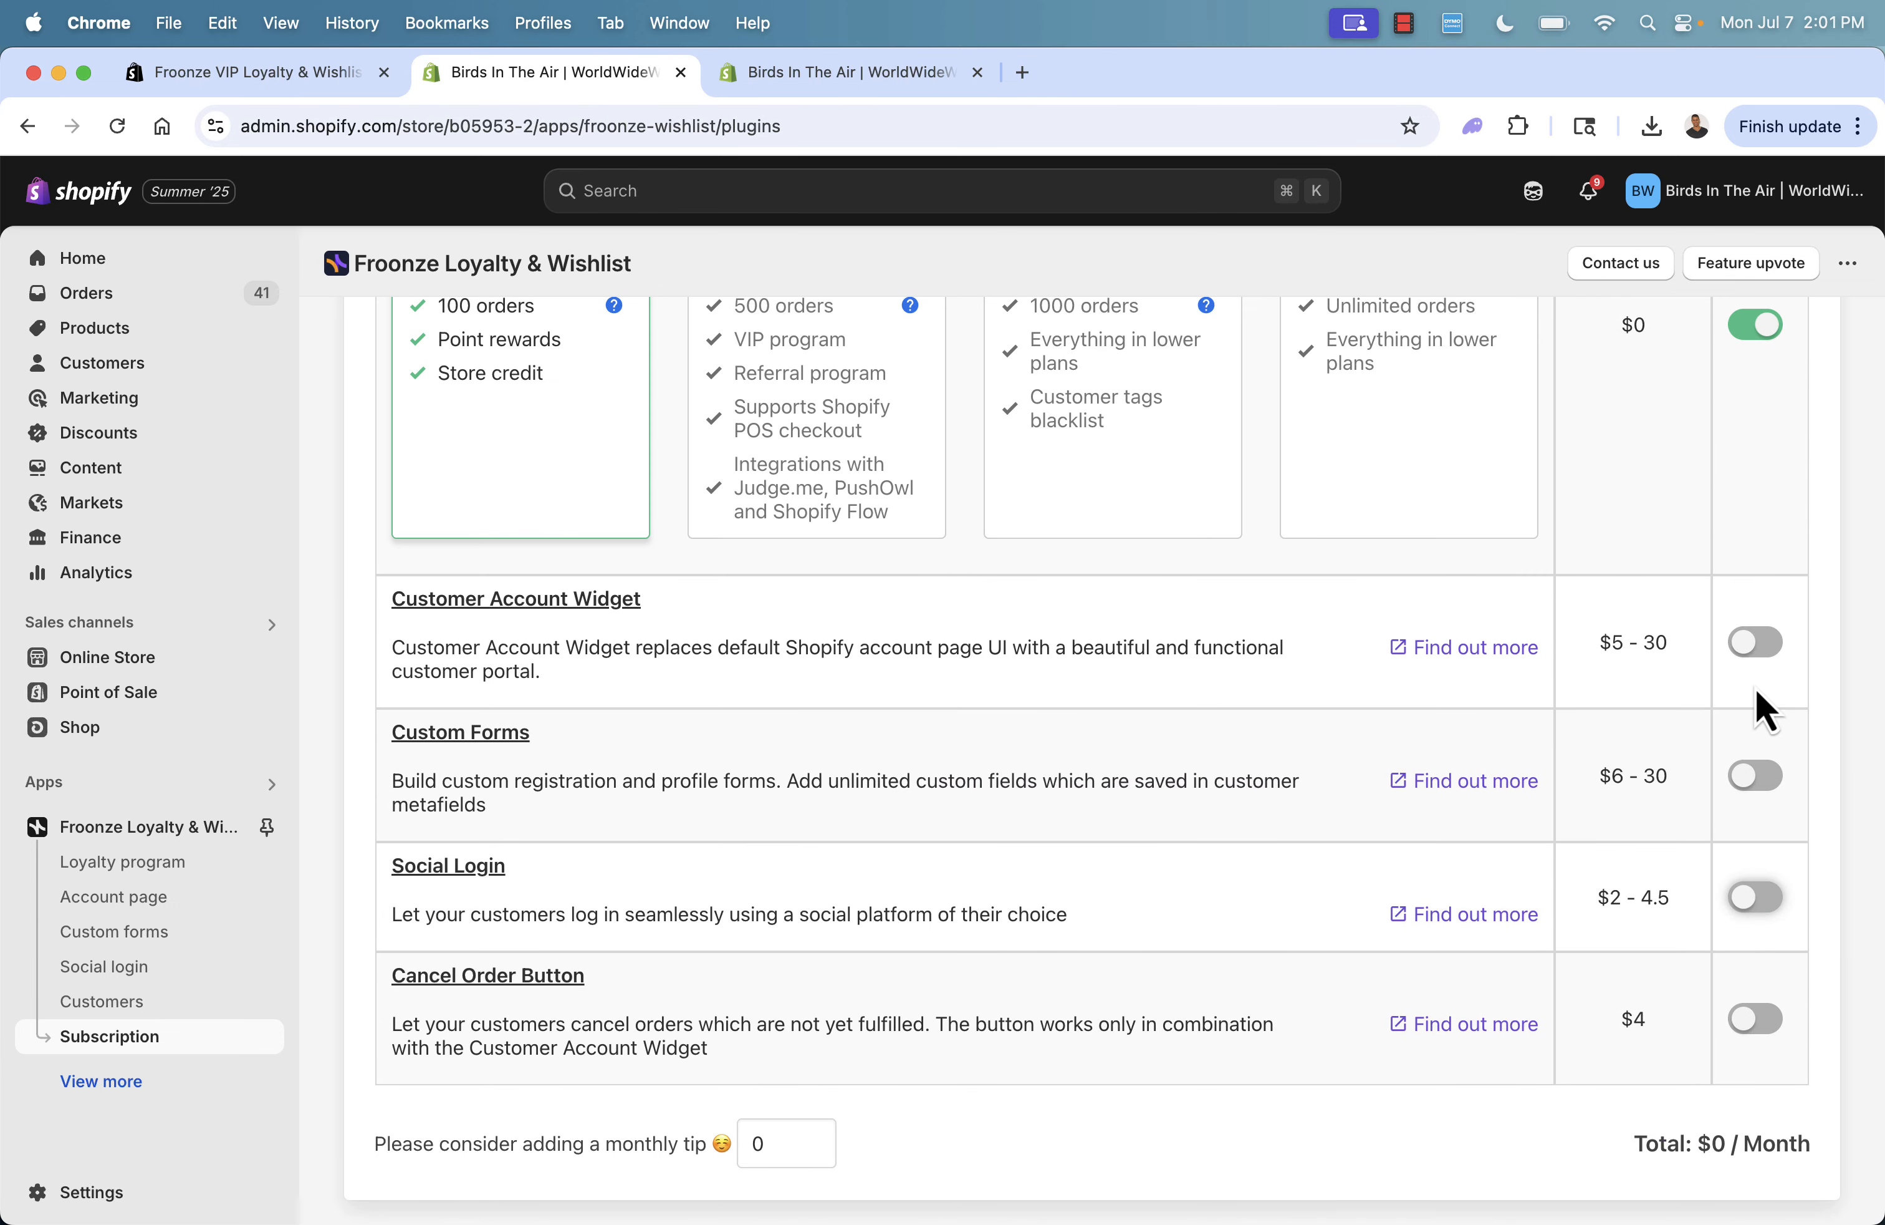
{"action": "scroll", "coordinate": [1480, 794], "scroll_direction": "up", "scroll_amount": 7}
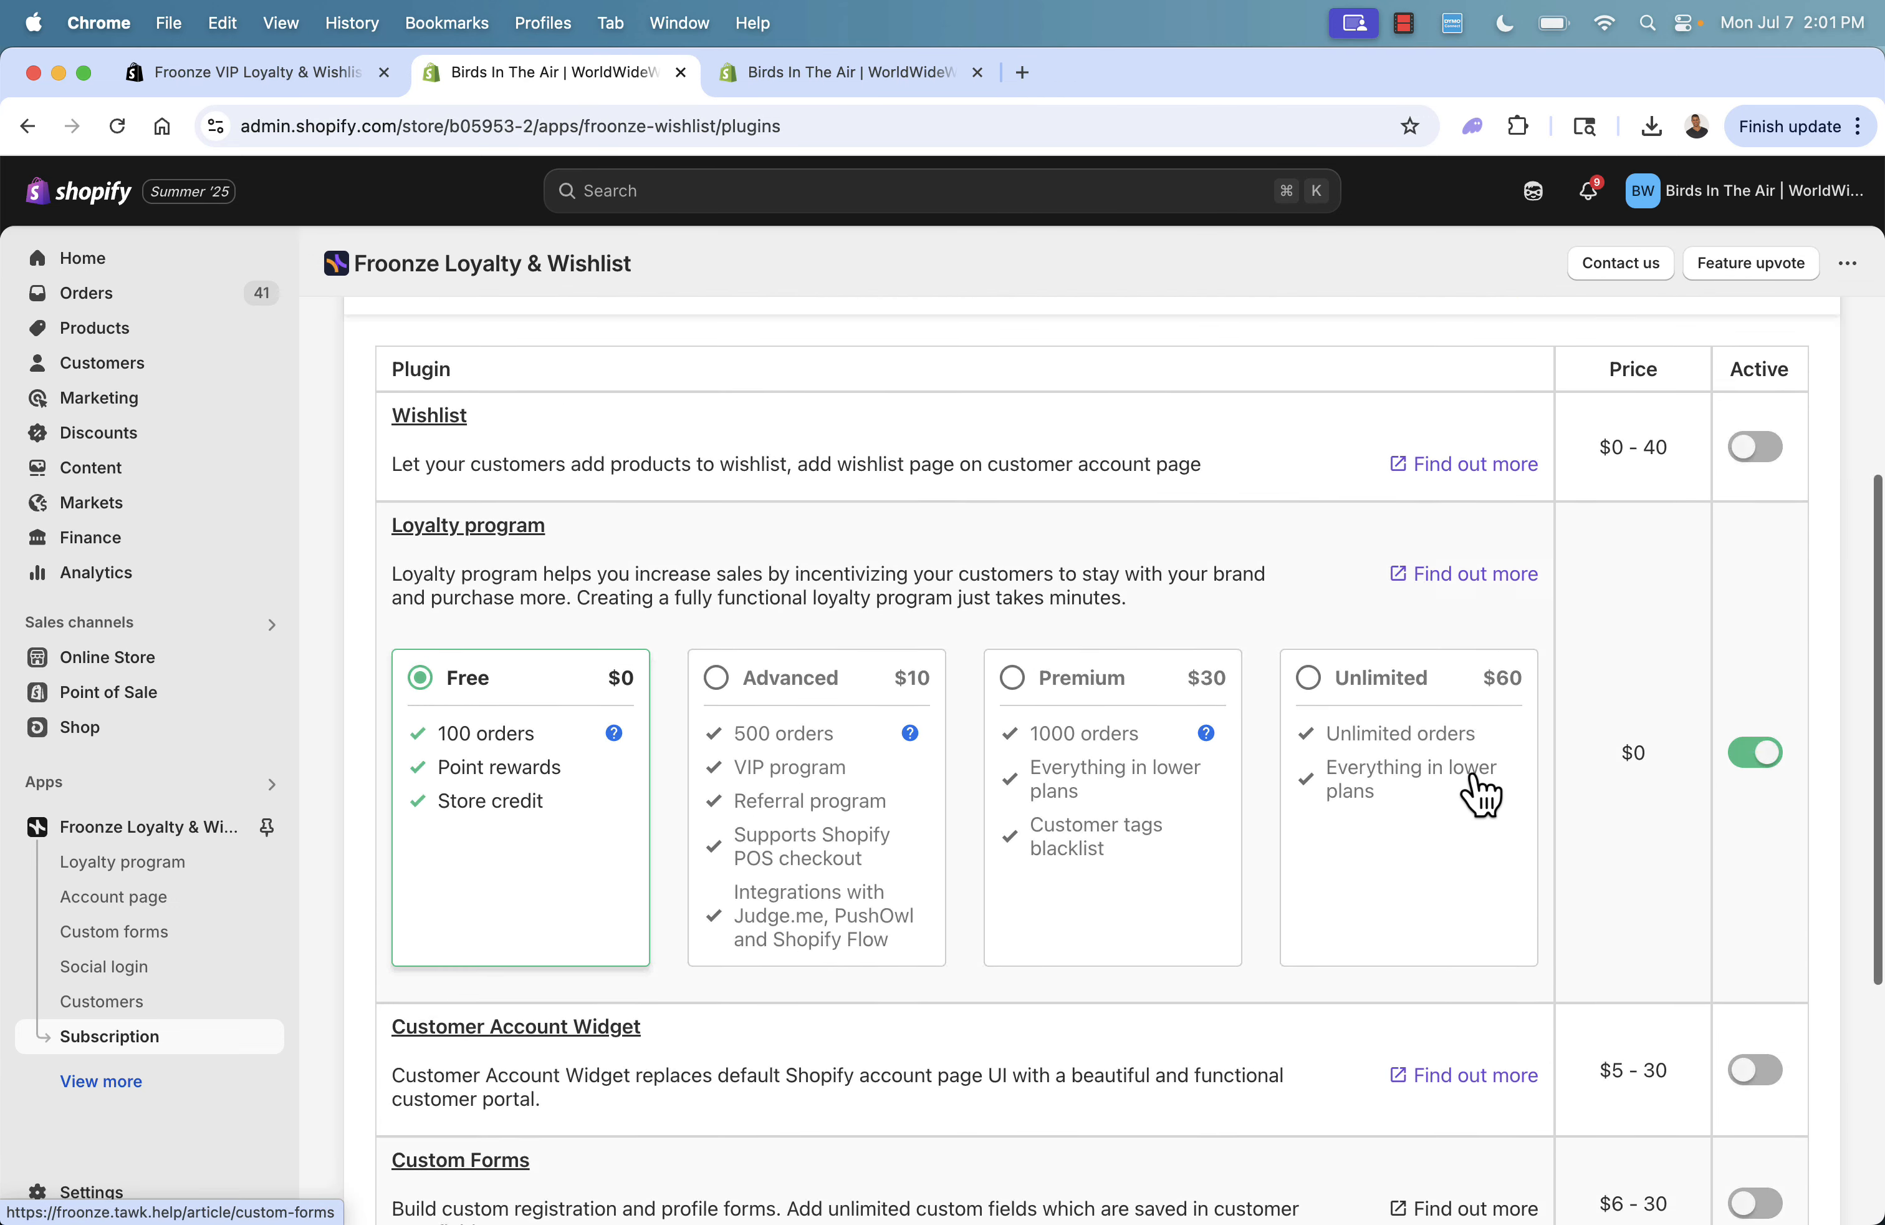
{"action": "scroll", "coordinate": [1480, 794], "scroll_direction": "up", "scroll_amount": 3}
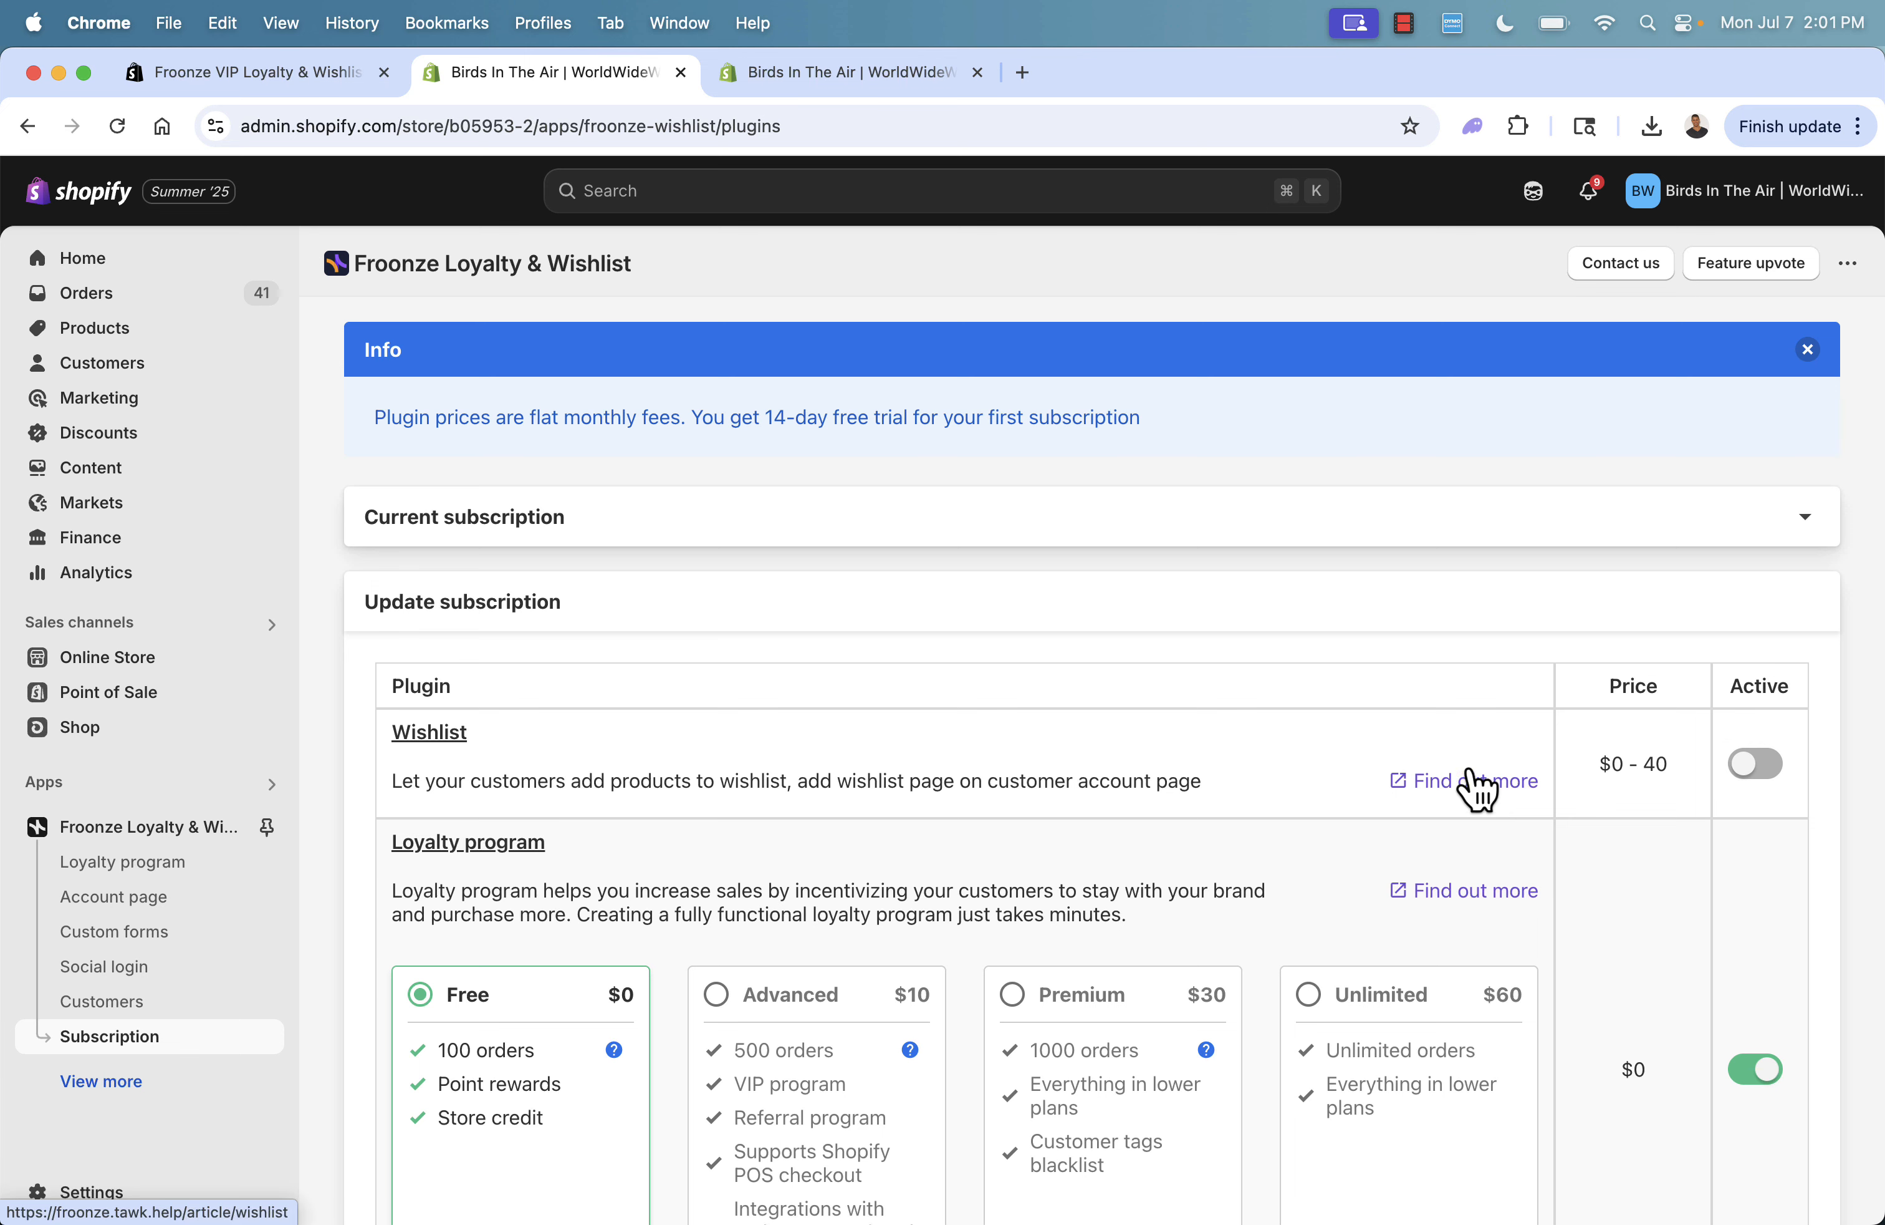
{"action": "scroll", "coordinate": [1221, 739], "scroll_direction": "down", "scroll_amount": 1}
{"action": "scroll", "coordinate": [1222, 738], "scroll_direction": "up", "scroll_amount": 1}
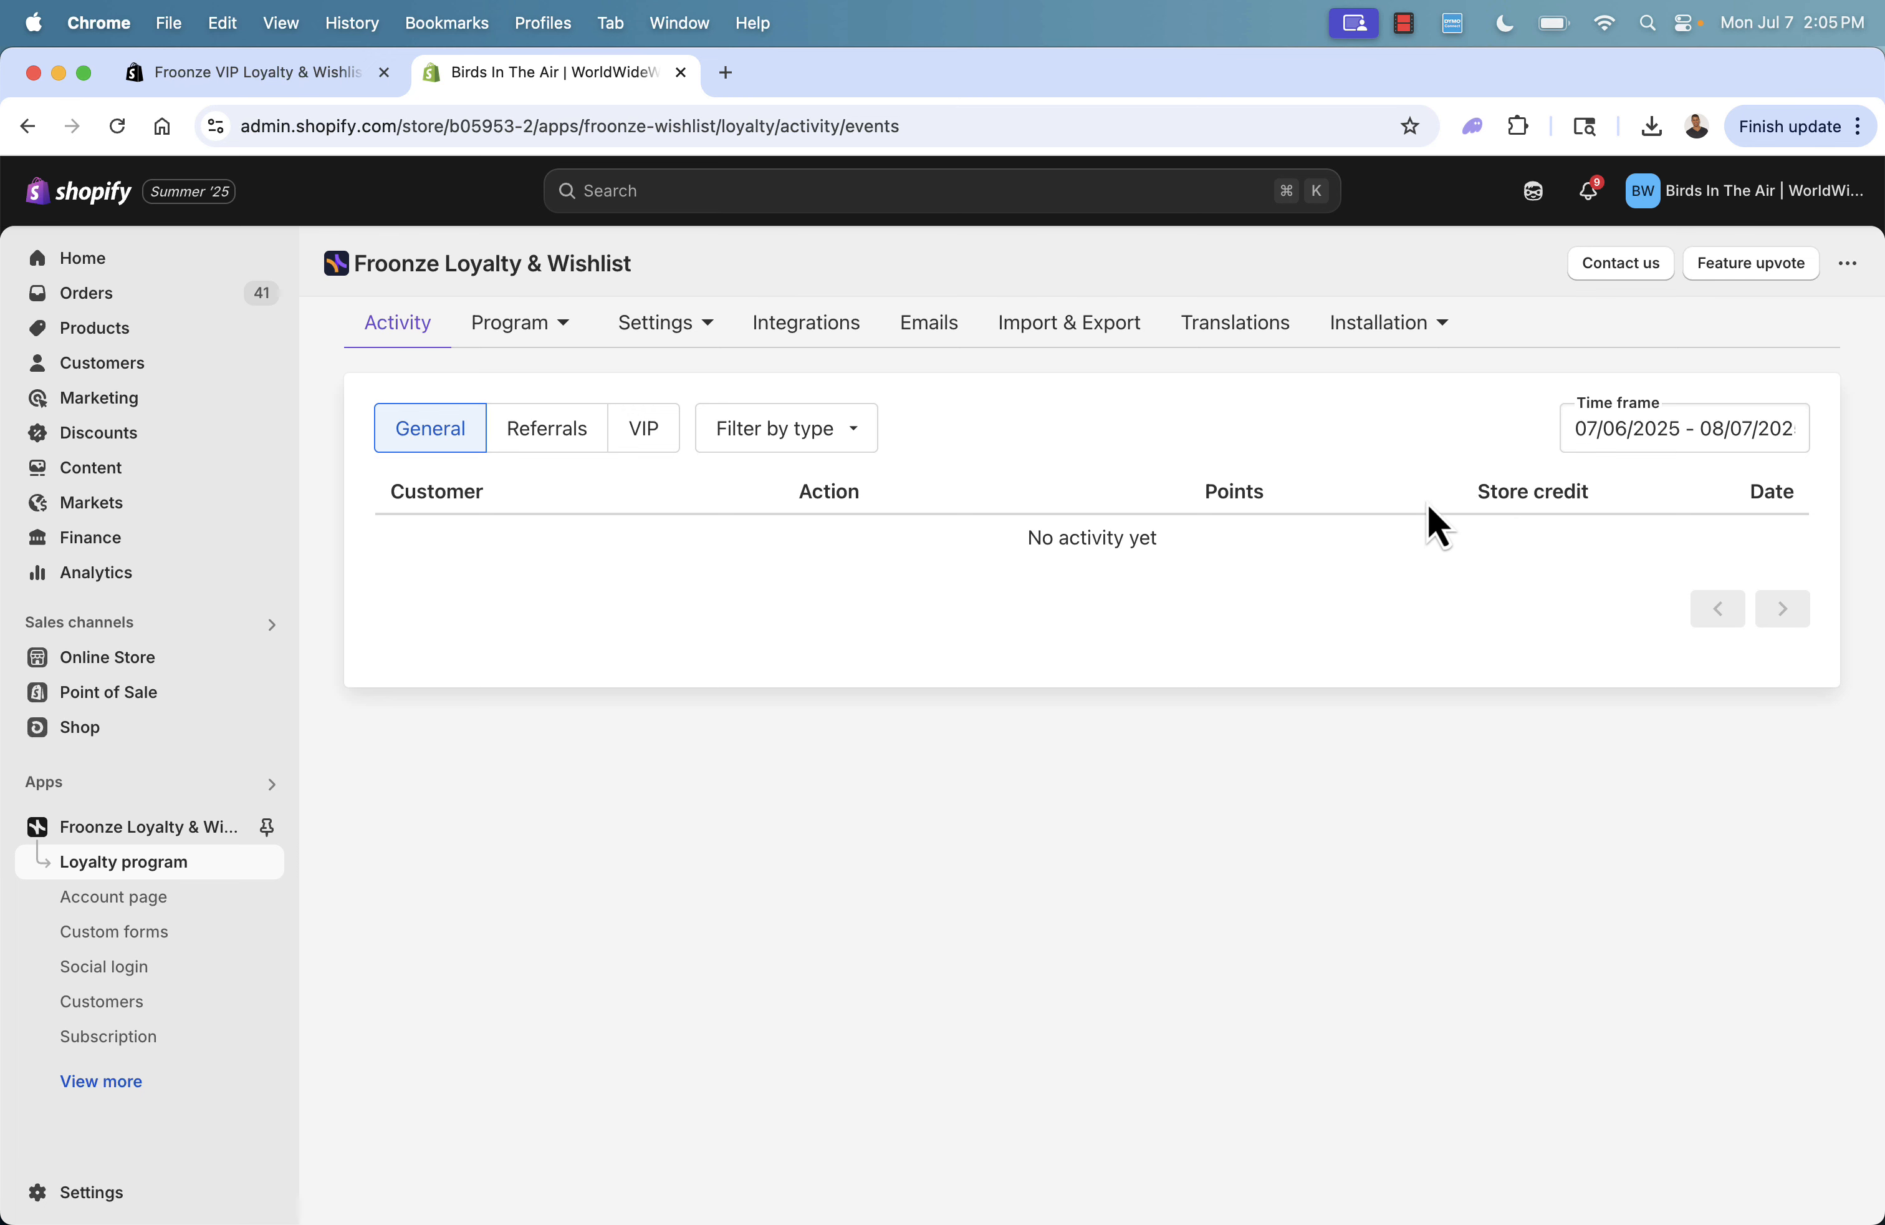
Examine the time frame and type filters available for the loyalty program's general activity list, leaving them unapplied.
{"action": "left_click", "coordinate": [1681, 445]}
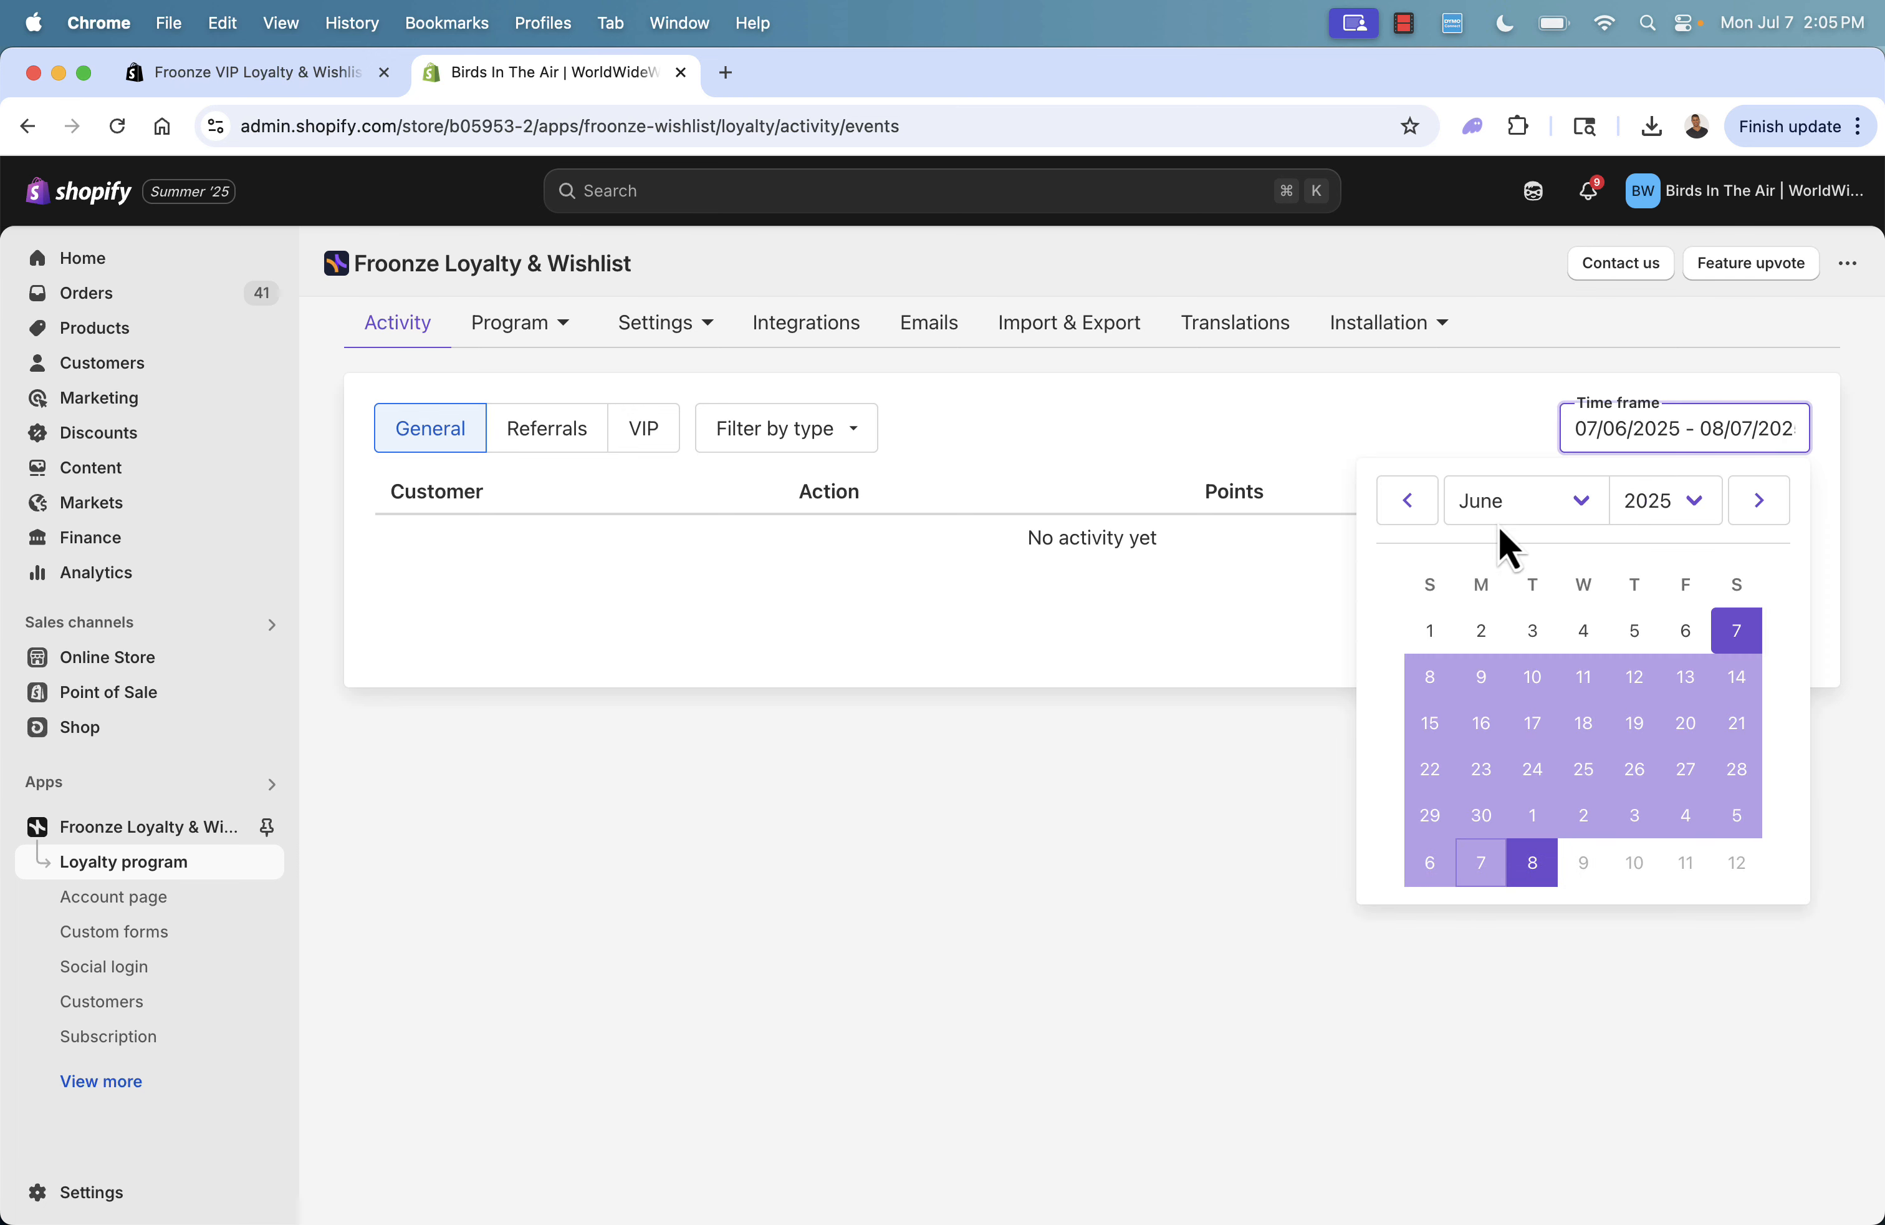
{"action": "left_click", "coordinate": [1001, 670]}
{"action": "left_click", "coordinate": [759, 446]}
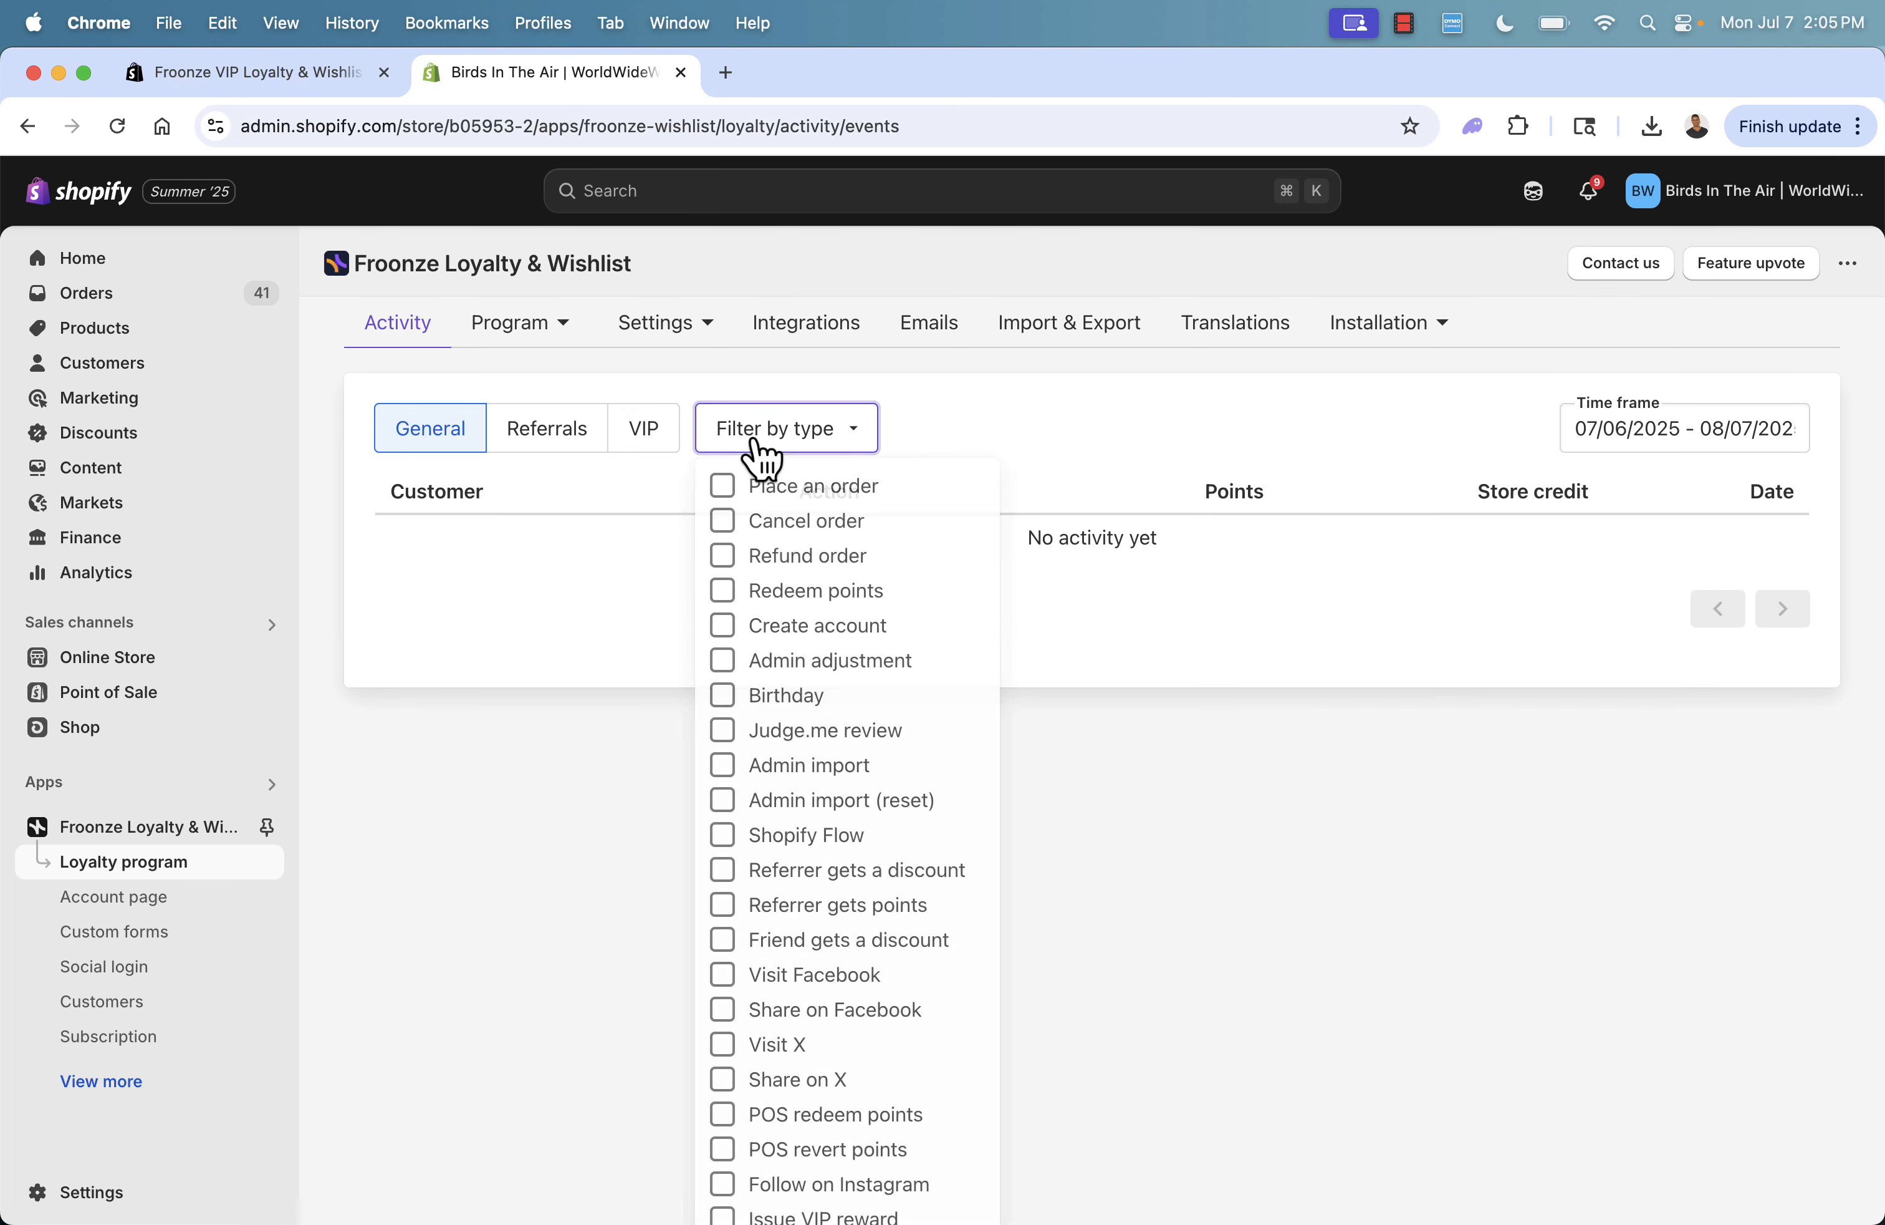
{"action": "scroll", "coordinate": [795, 874], "scroll_direction": "down", "scroll_amount": 2}
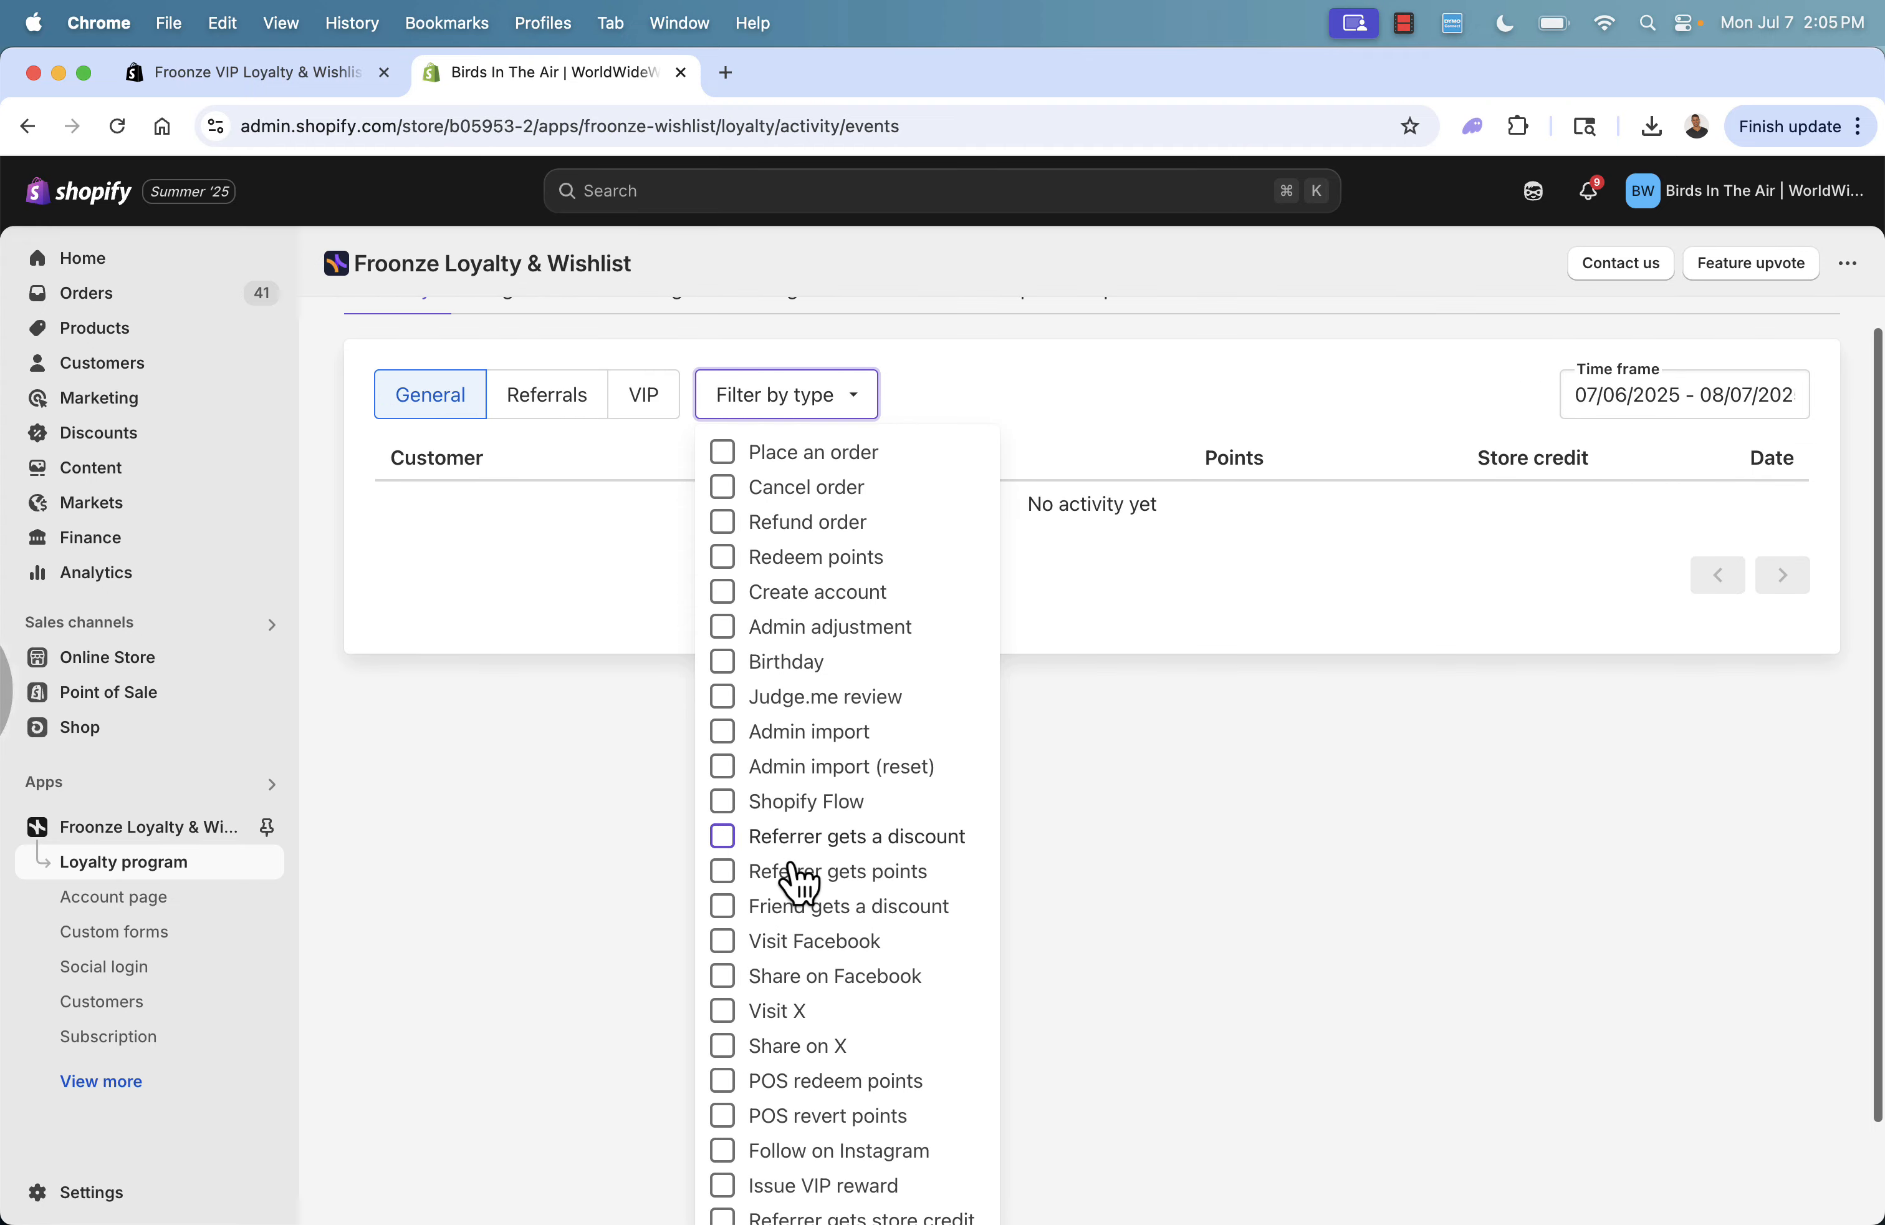
{"action": "left_click", "coordinate": [1133, 766]}
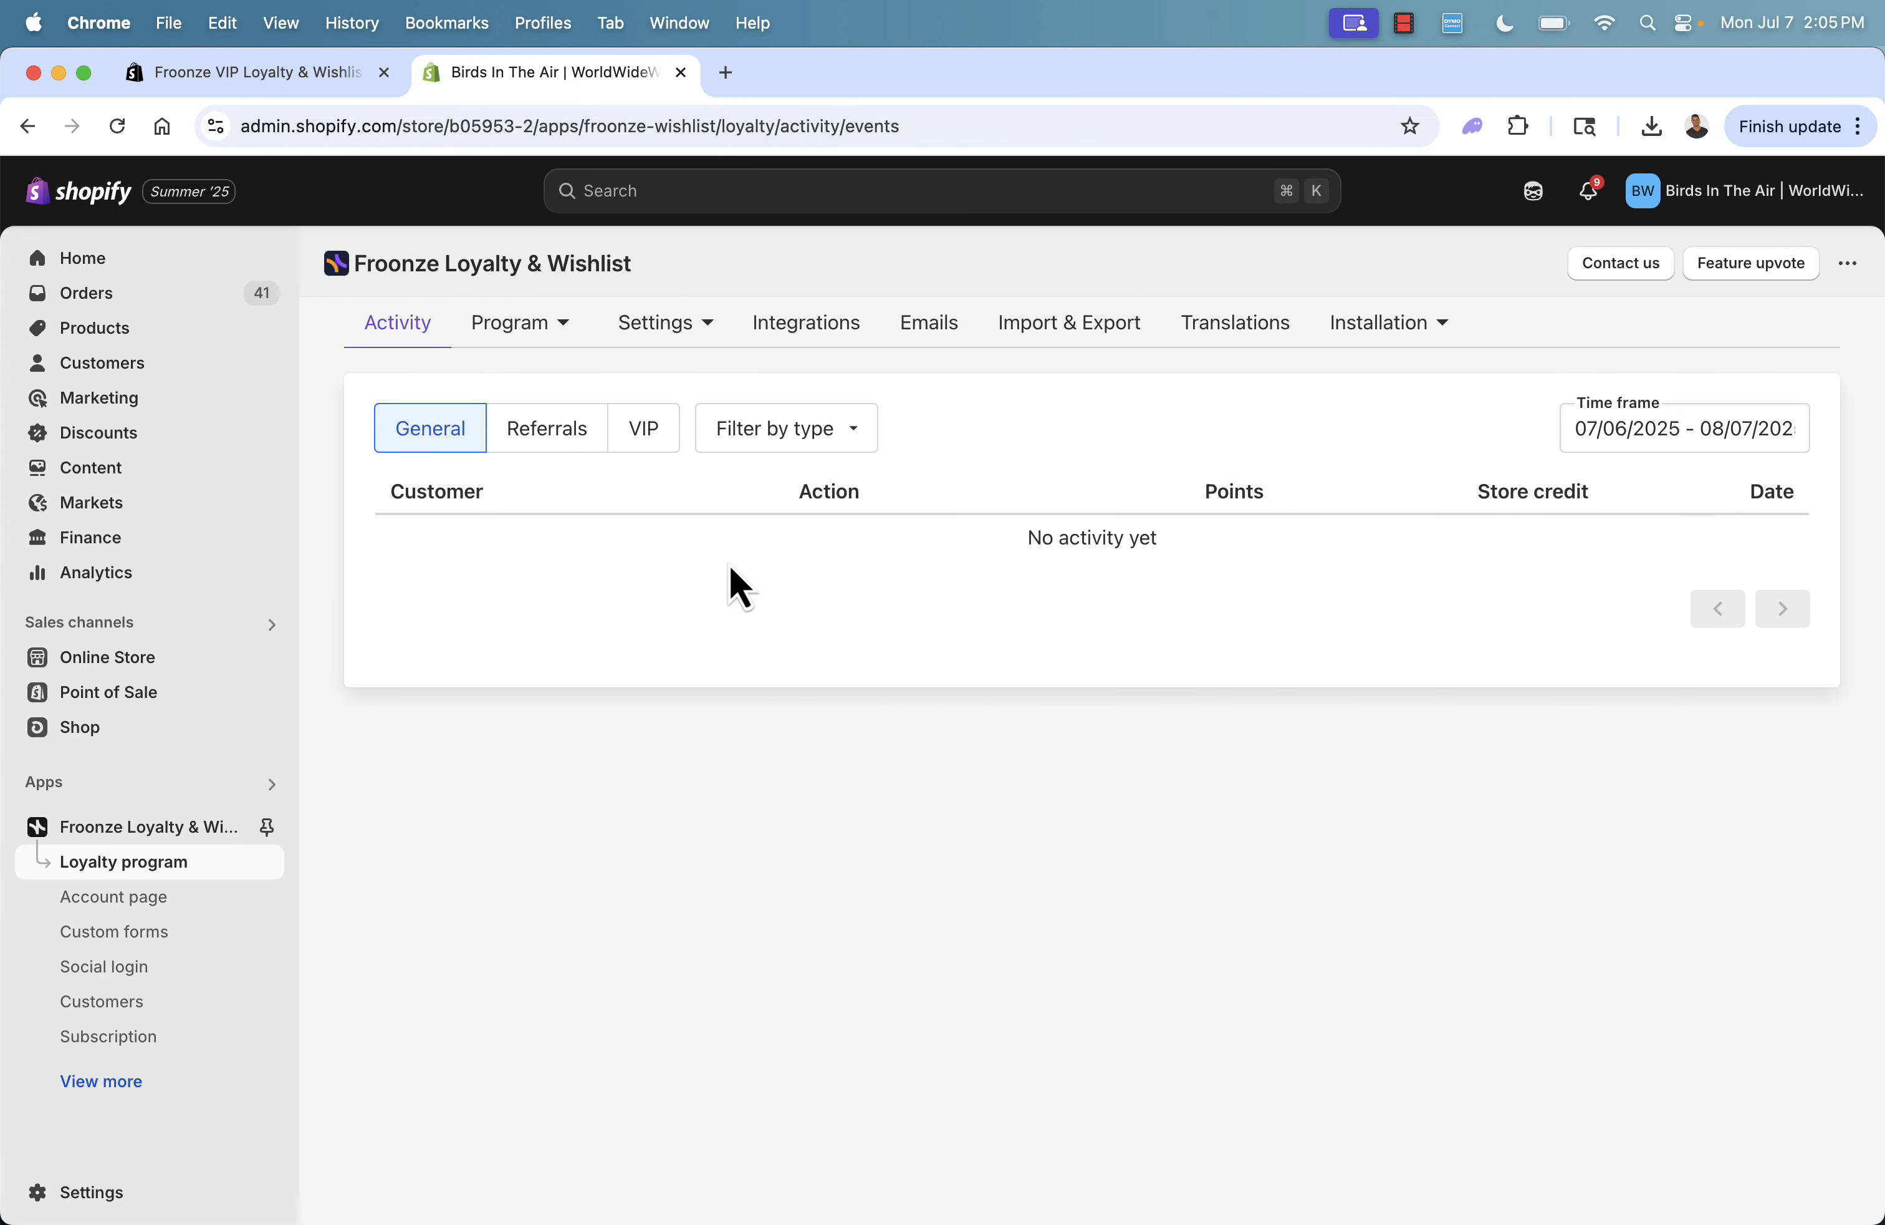
Change the reward type of the "Place an order" earning rule to store credit.
{"action": "left_click", "coordinate": [561, 334]}
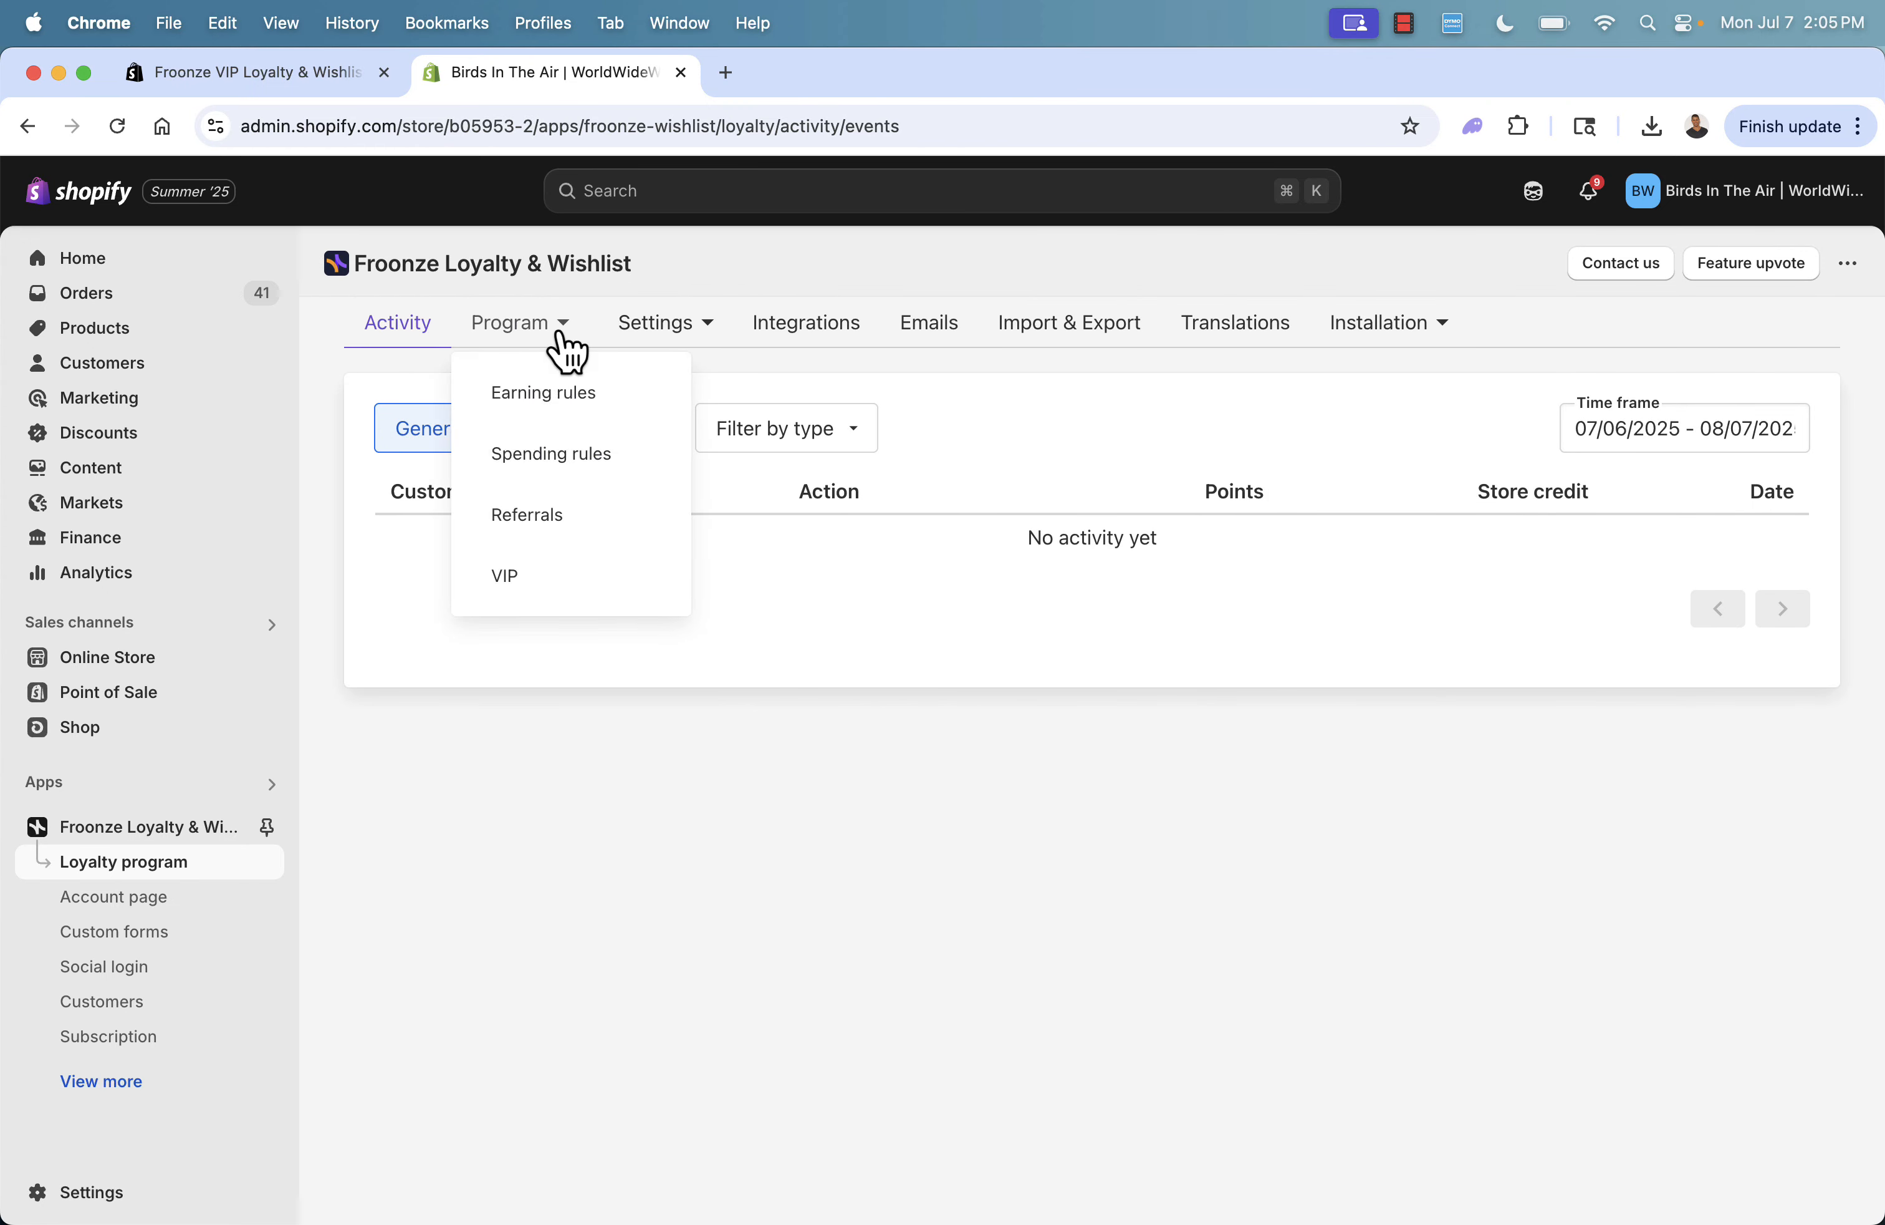
{"action": "left_click", "coordinate": [544, 398]}
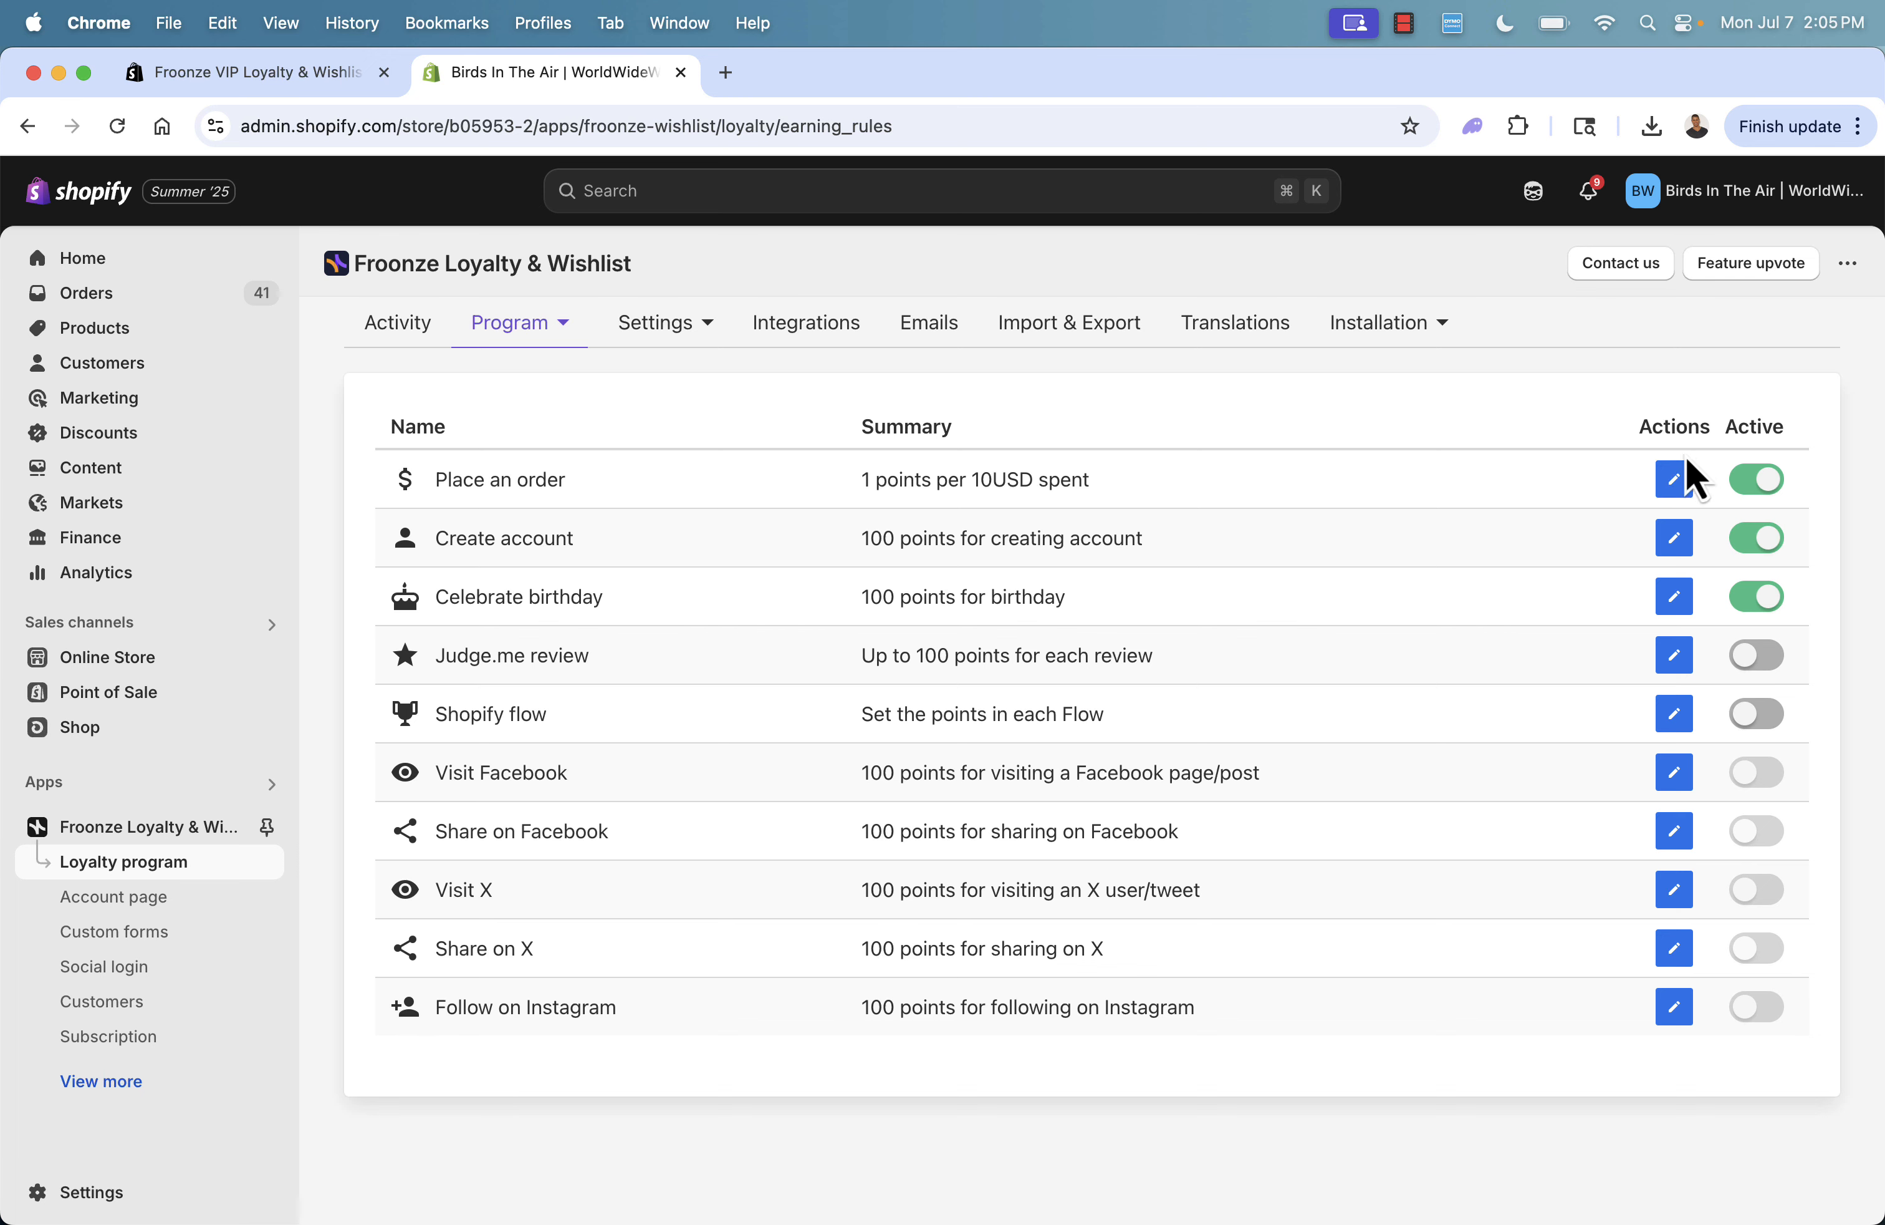
{"action": "left_click", "coordinate": [1677, 479]}
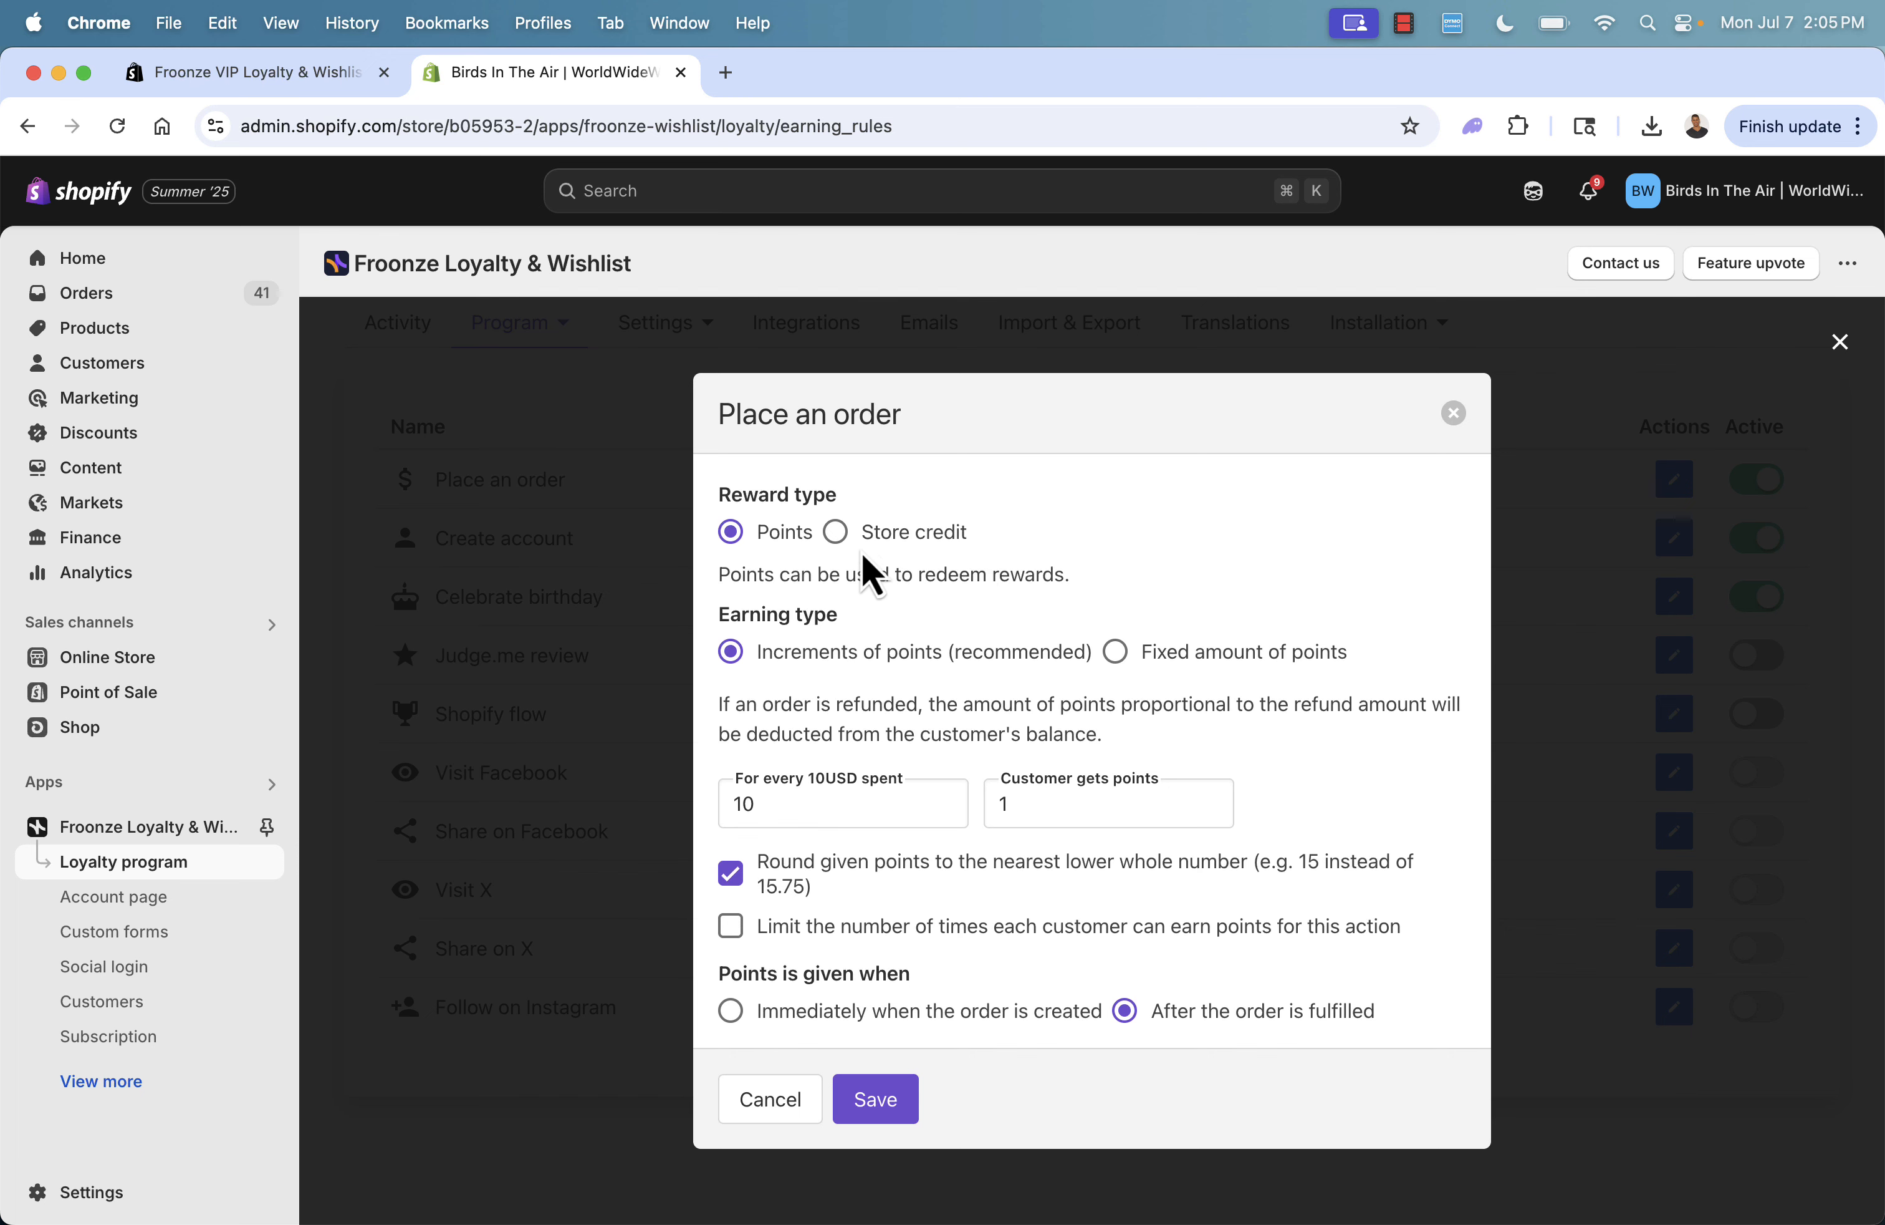
{"action": "left_click", "coordinate": [844, 538]}
{"action": "left_click", "coordinate": [731, 480]}
{"action": "left_click", "coordinate": [844, 532]}
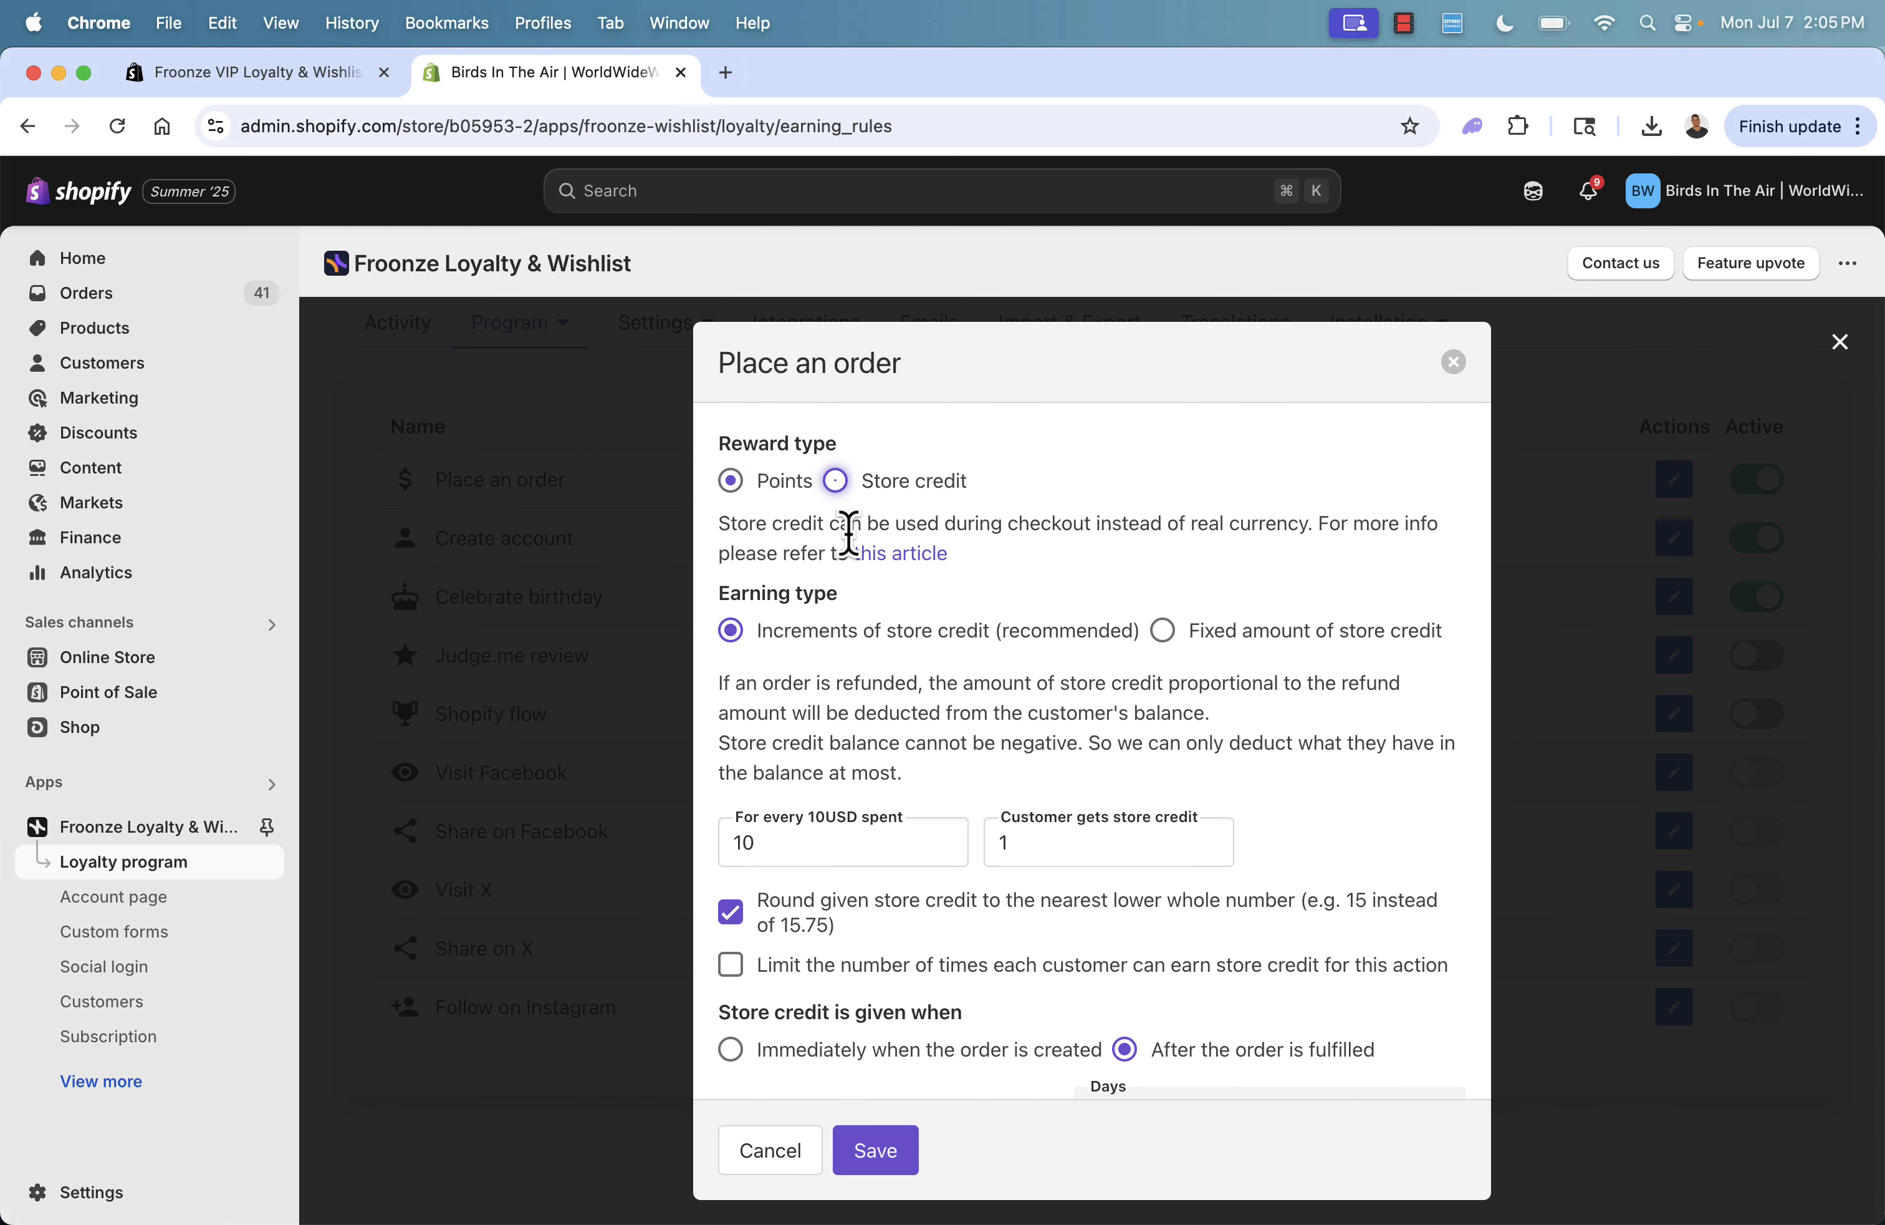
{"action": "scroll", "coordinate": [952, 611], "scroll_direction": "down", "scroll_amount": 1}
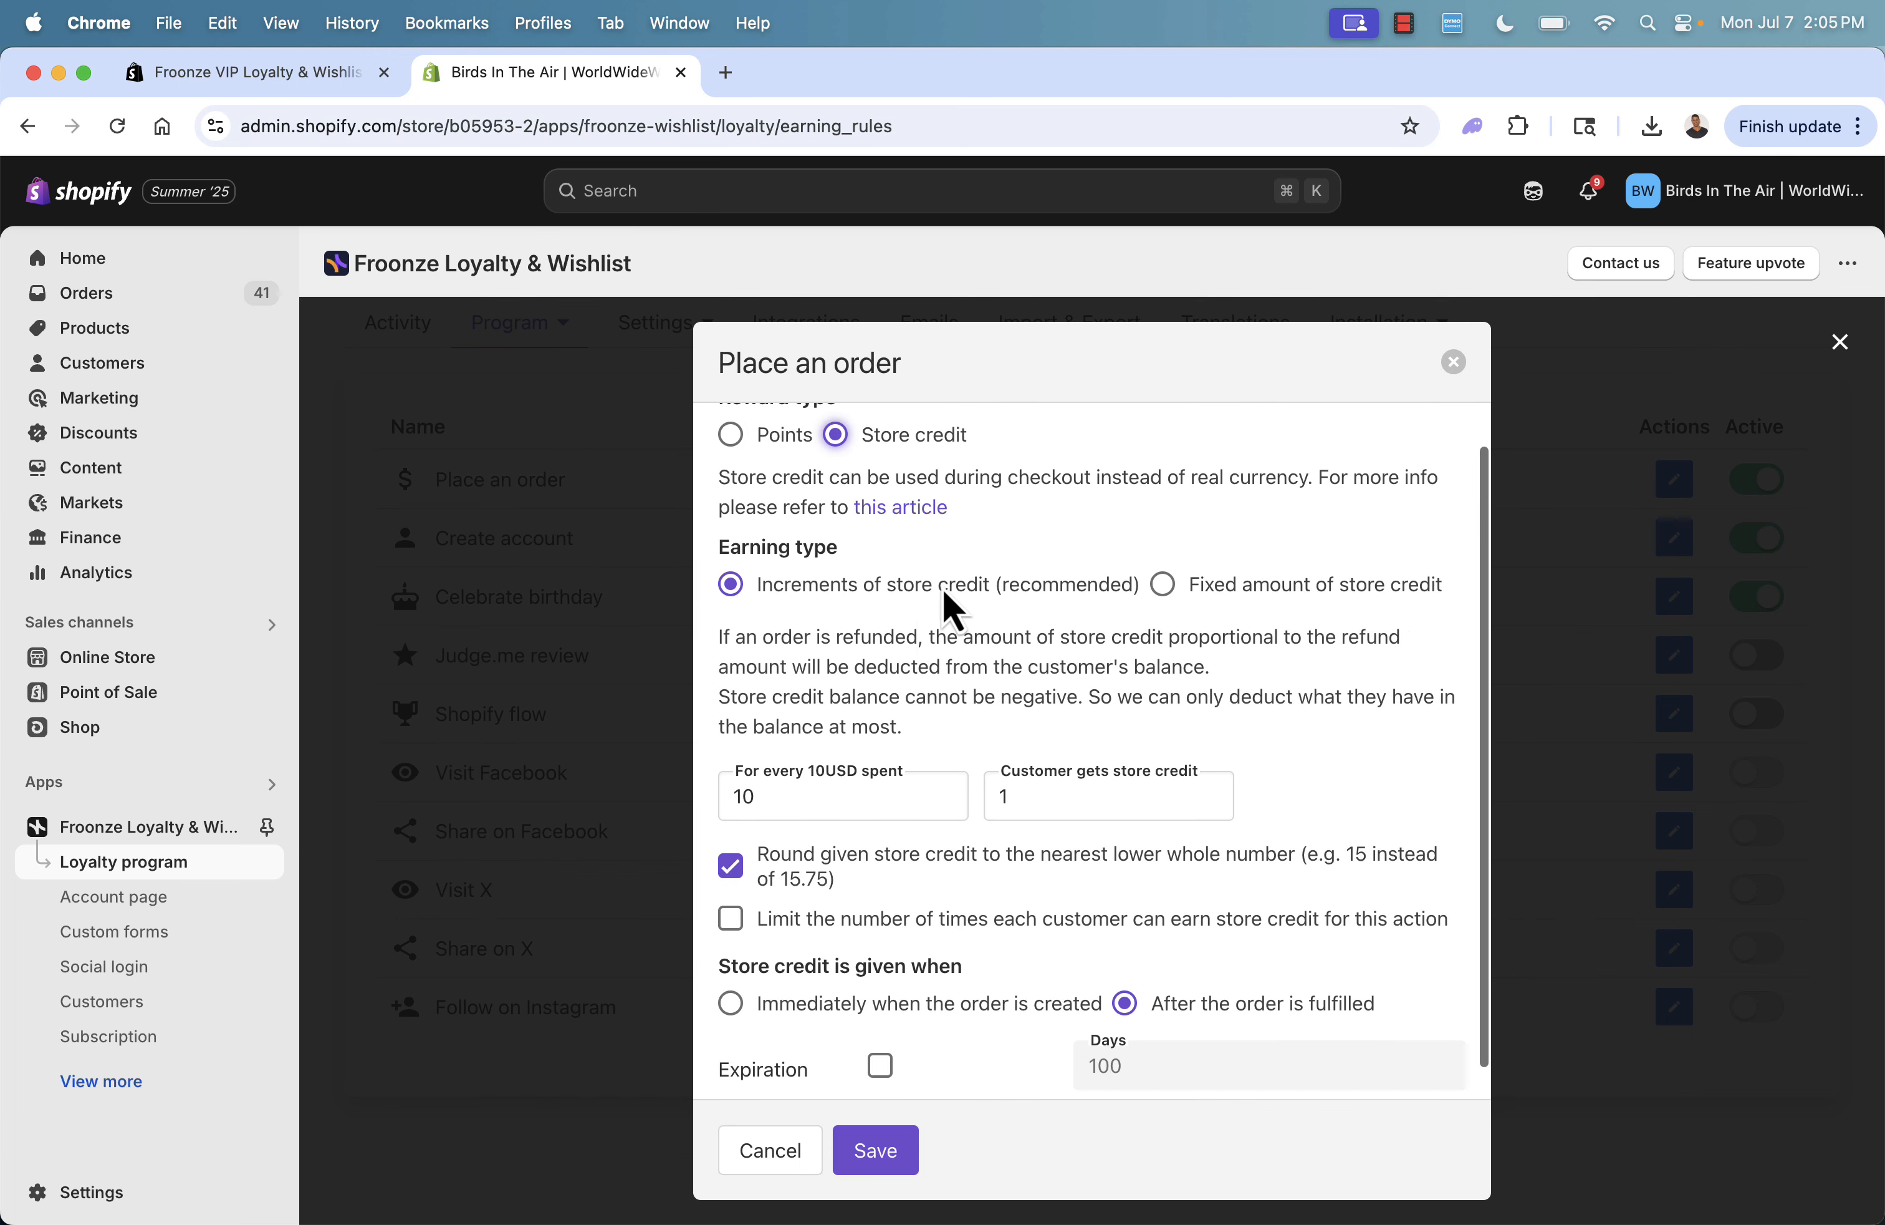
{"action": "scroll", "coordinate": [805, 706], "scroll_direction": "down", "scroll_amount": 1}
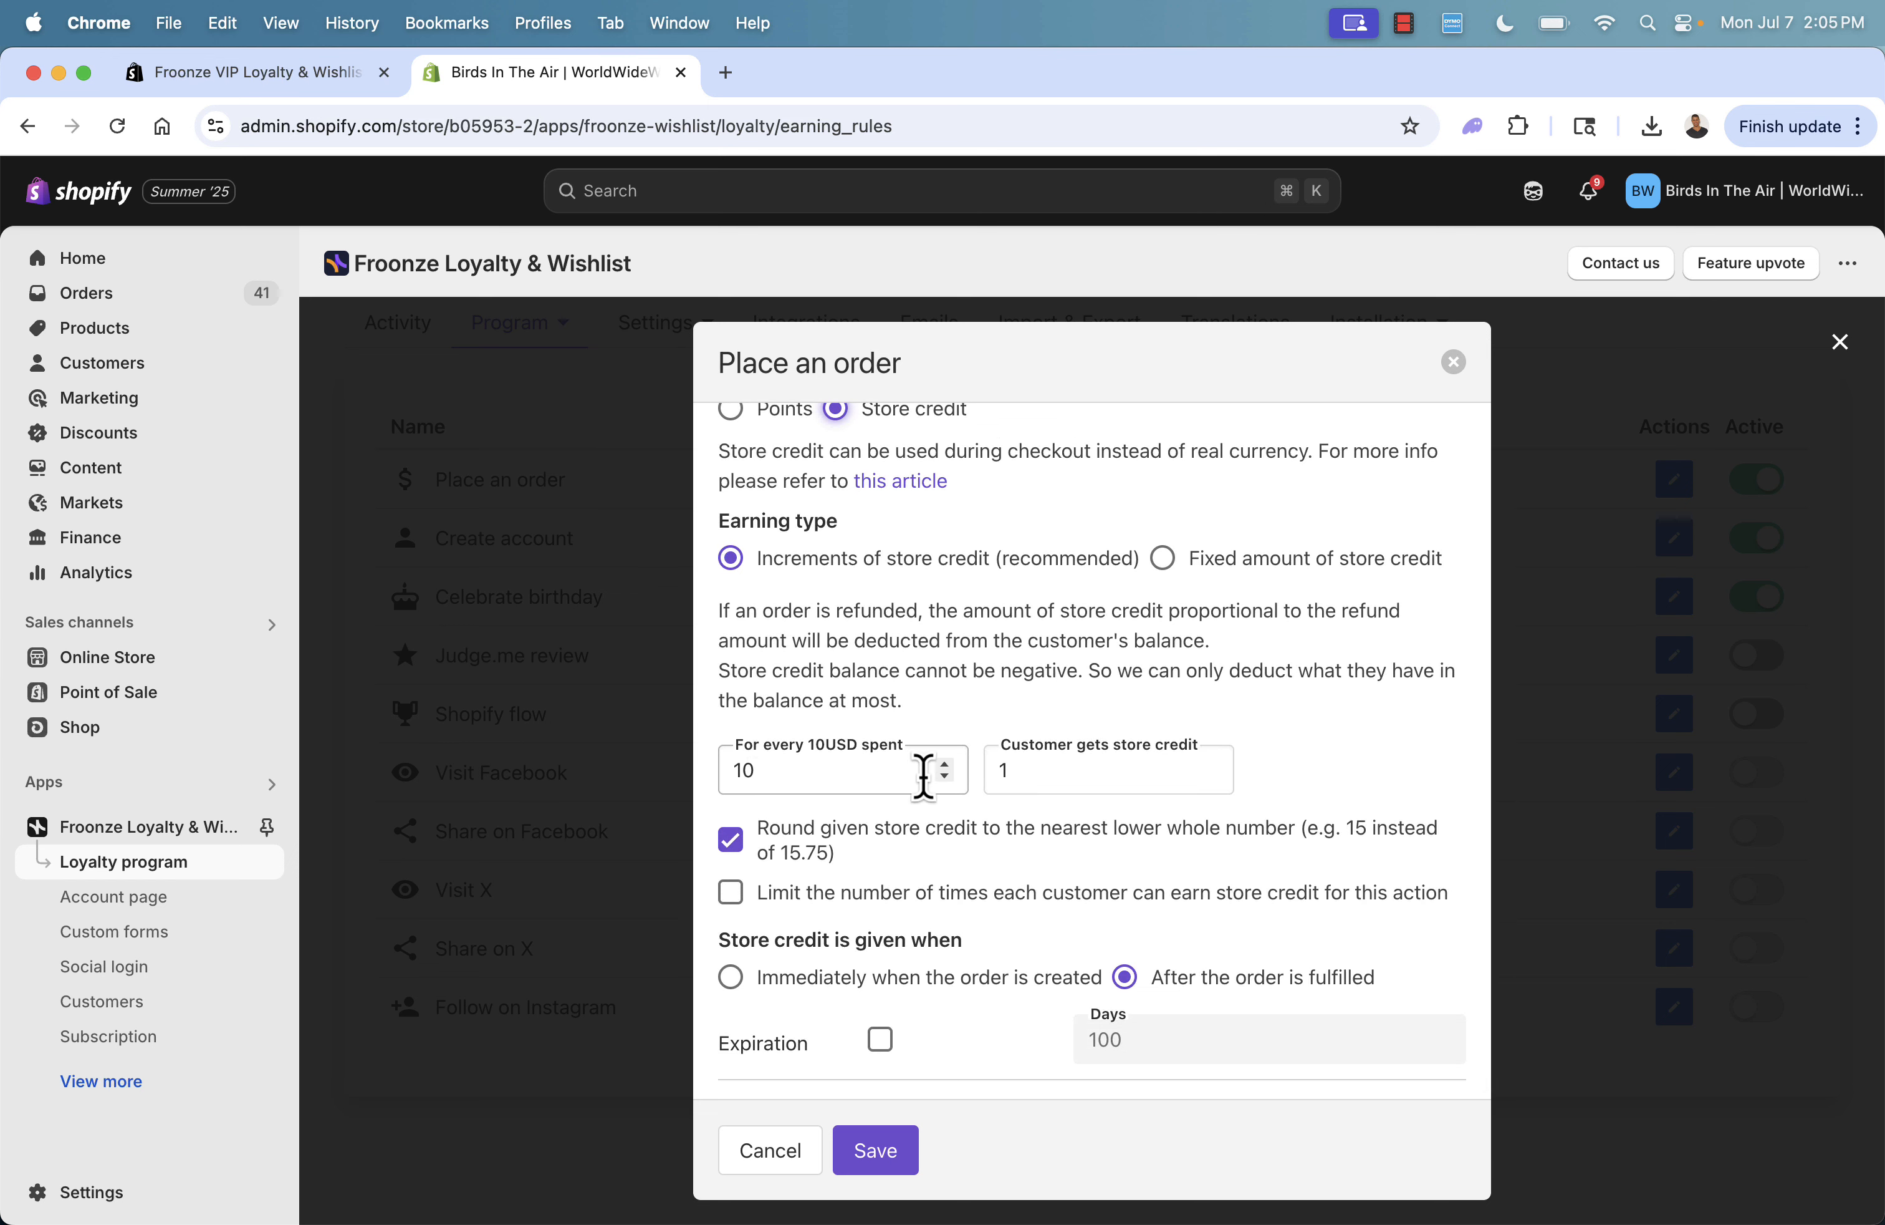
Set the order rule's store credit increment to every 25 USD spent and save the rule.
{"action": "left_click", "coordinate": [945, 765]}
{"action": "left_click", "coordinate": [946, 765]}
{"action": "left_click", "coordinate": [945, 765]}
{"action": "left_click", "coordinate": [945, 765]}
{"action": "left_click", "coordinate": [945, 765]}
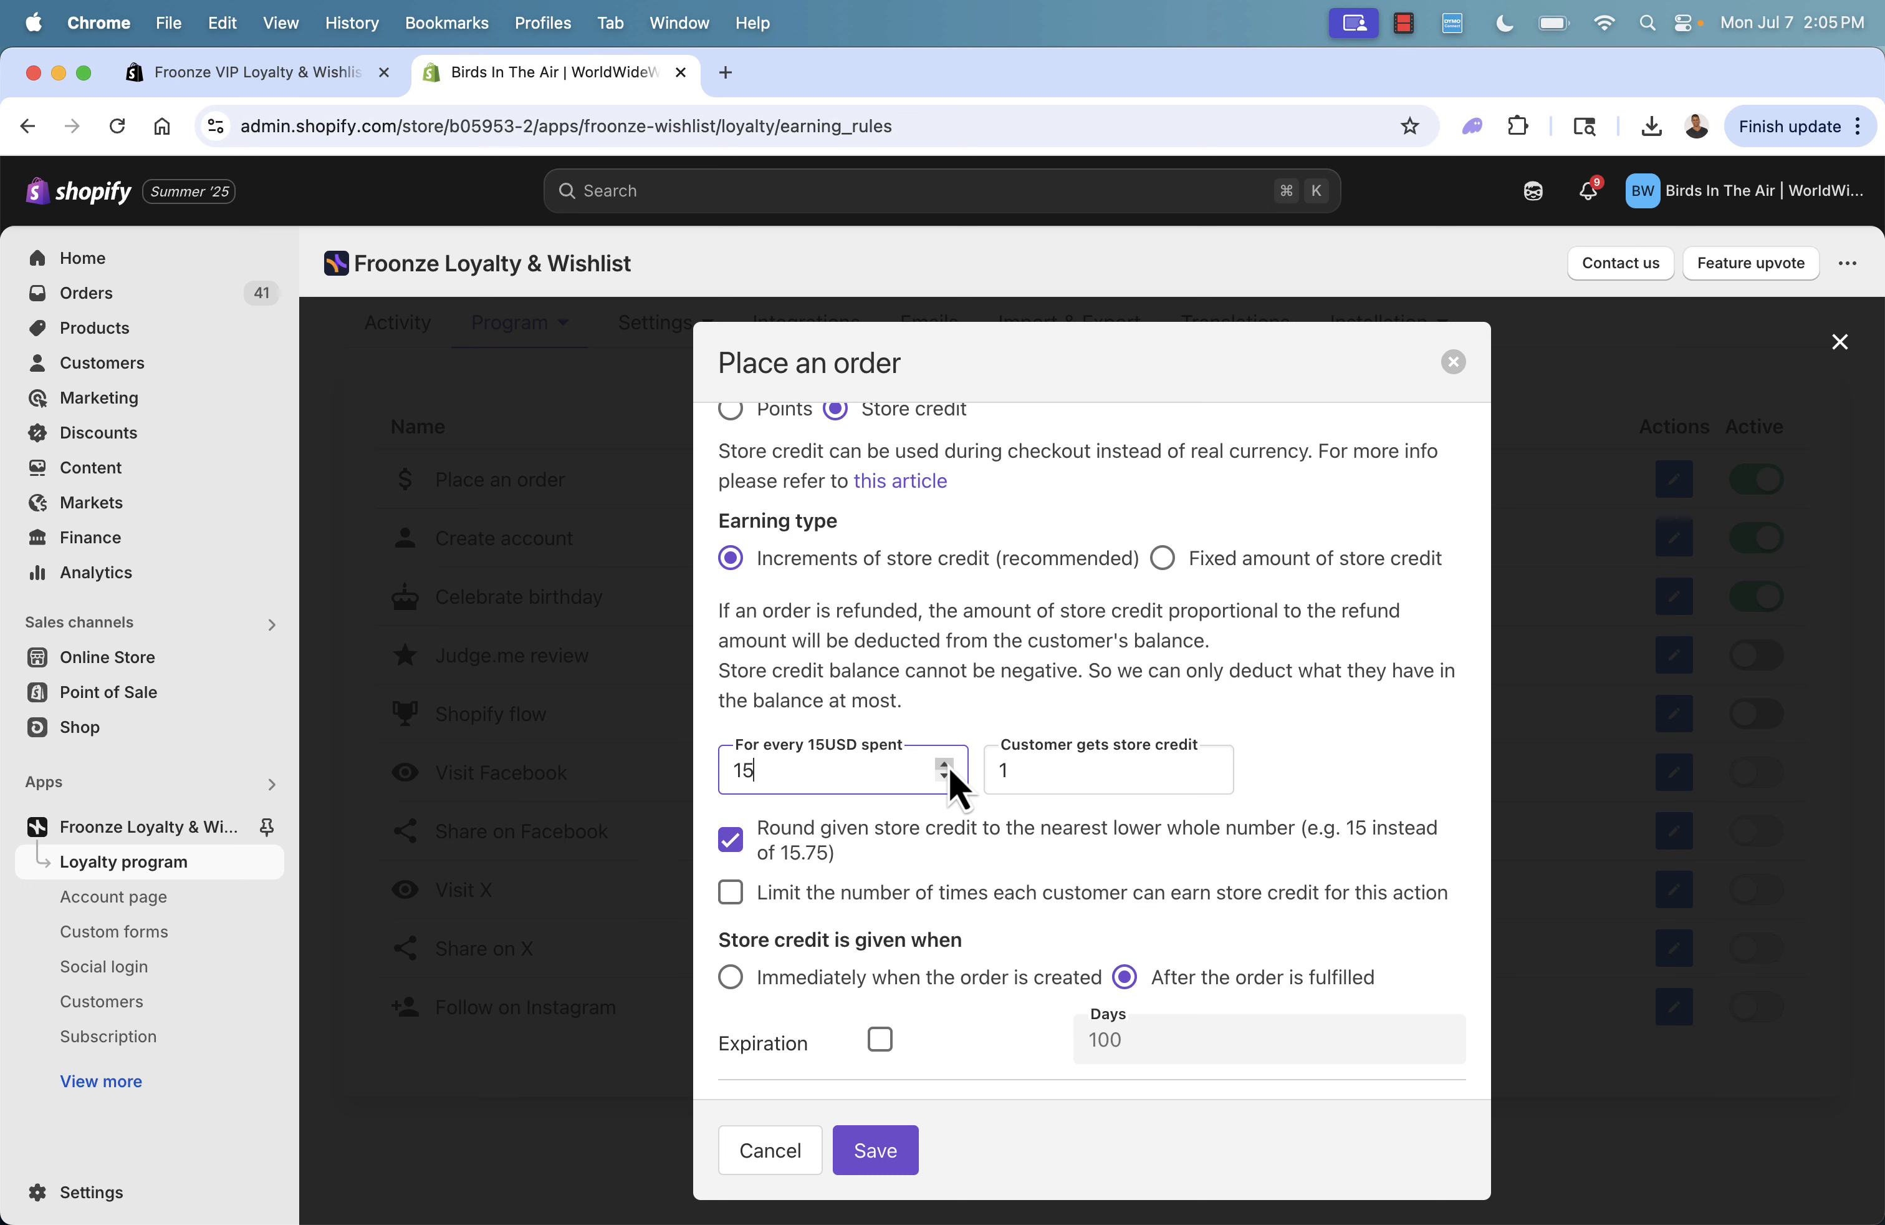
{"action": "left_click", "coordinate": [1009, 770]}
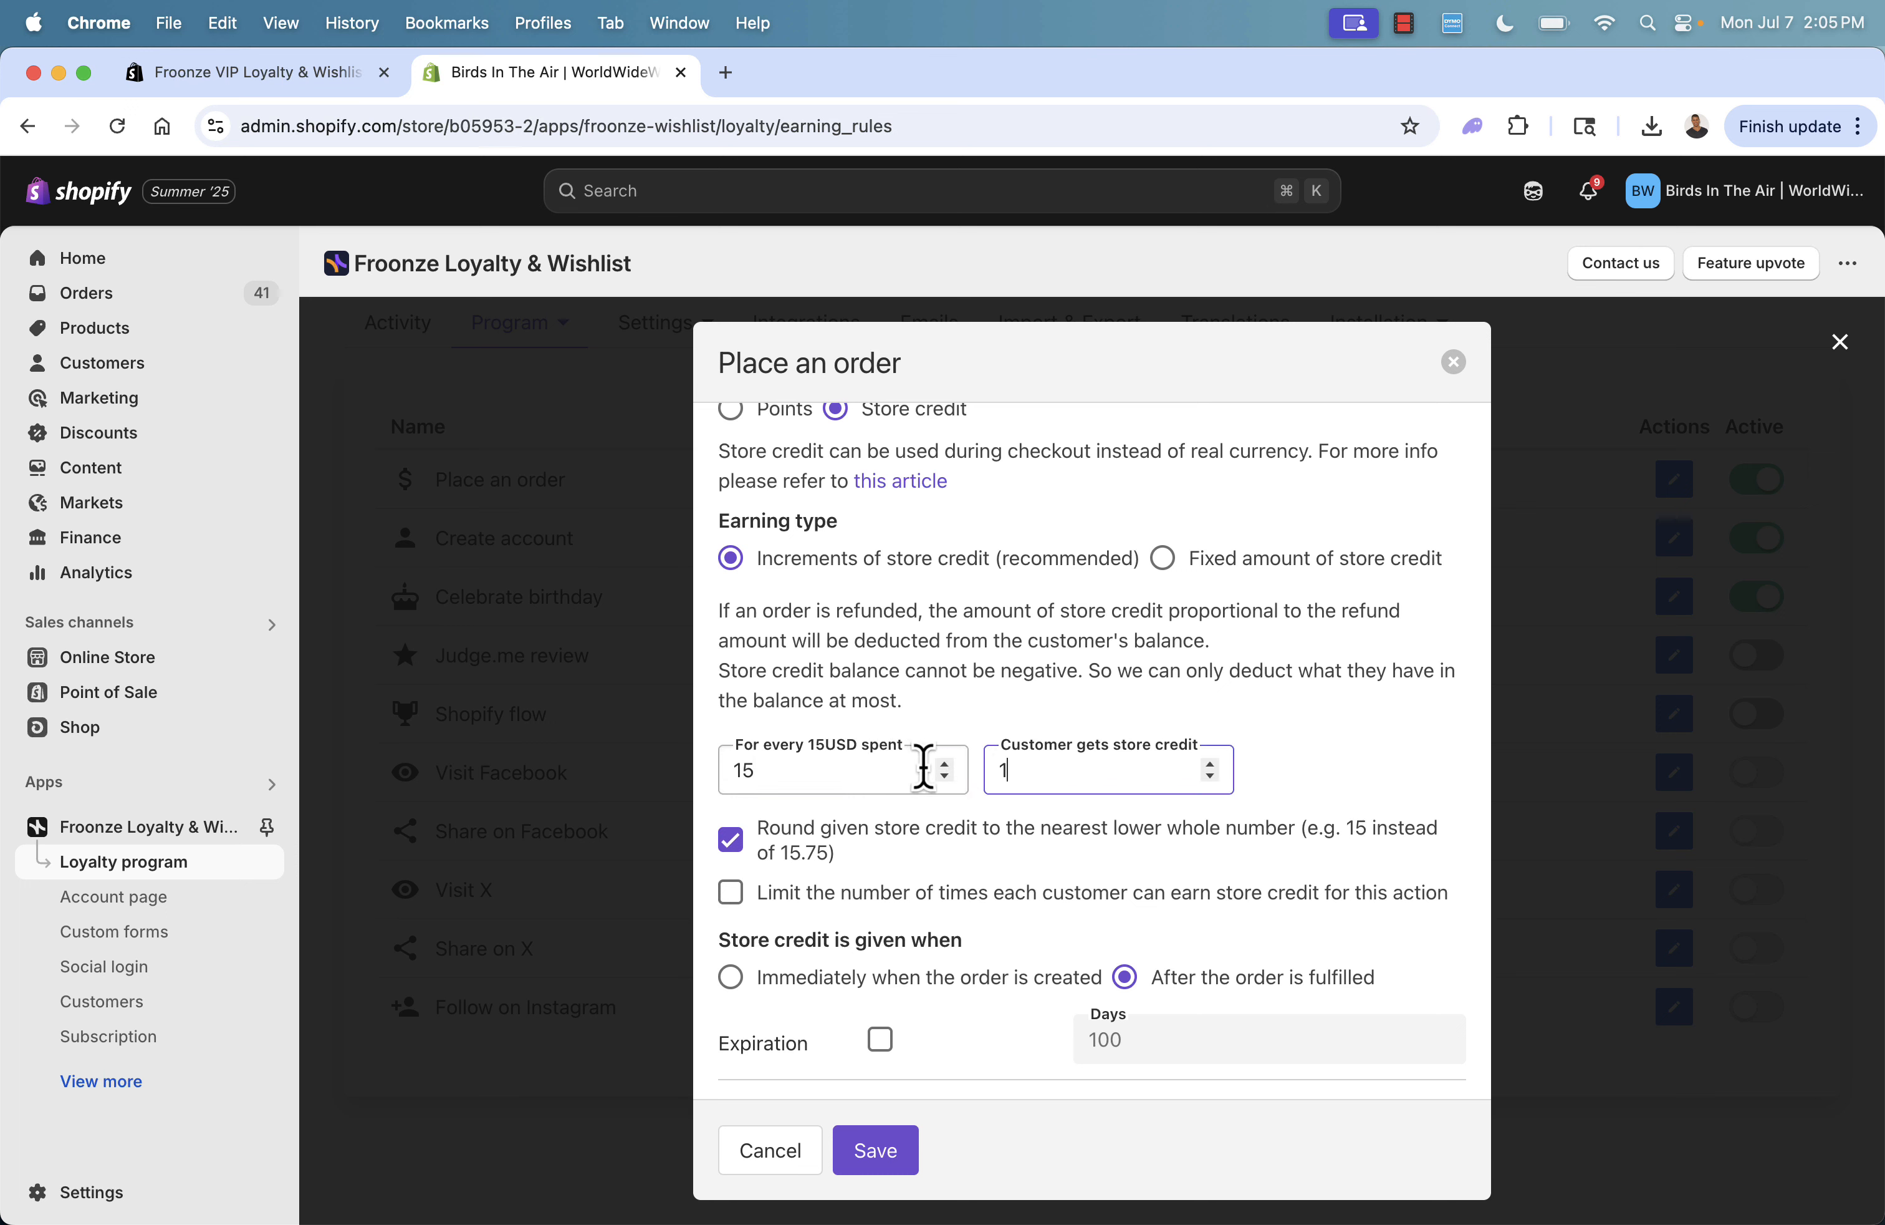
{"action": "left_click", "coordinate": [943, 765]}
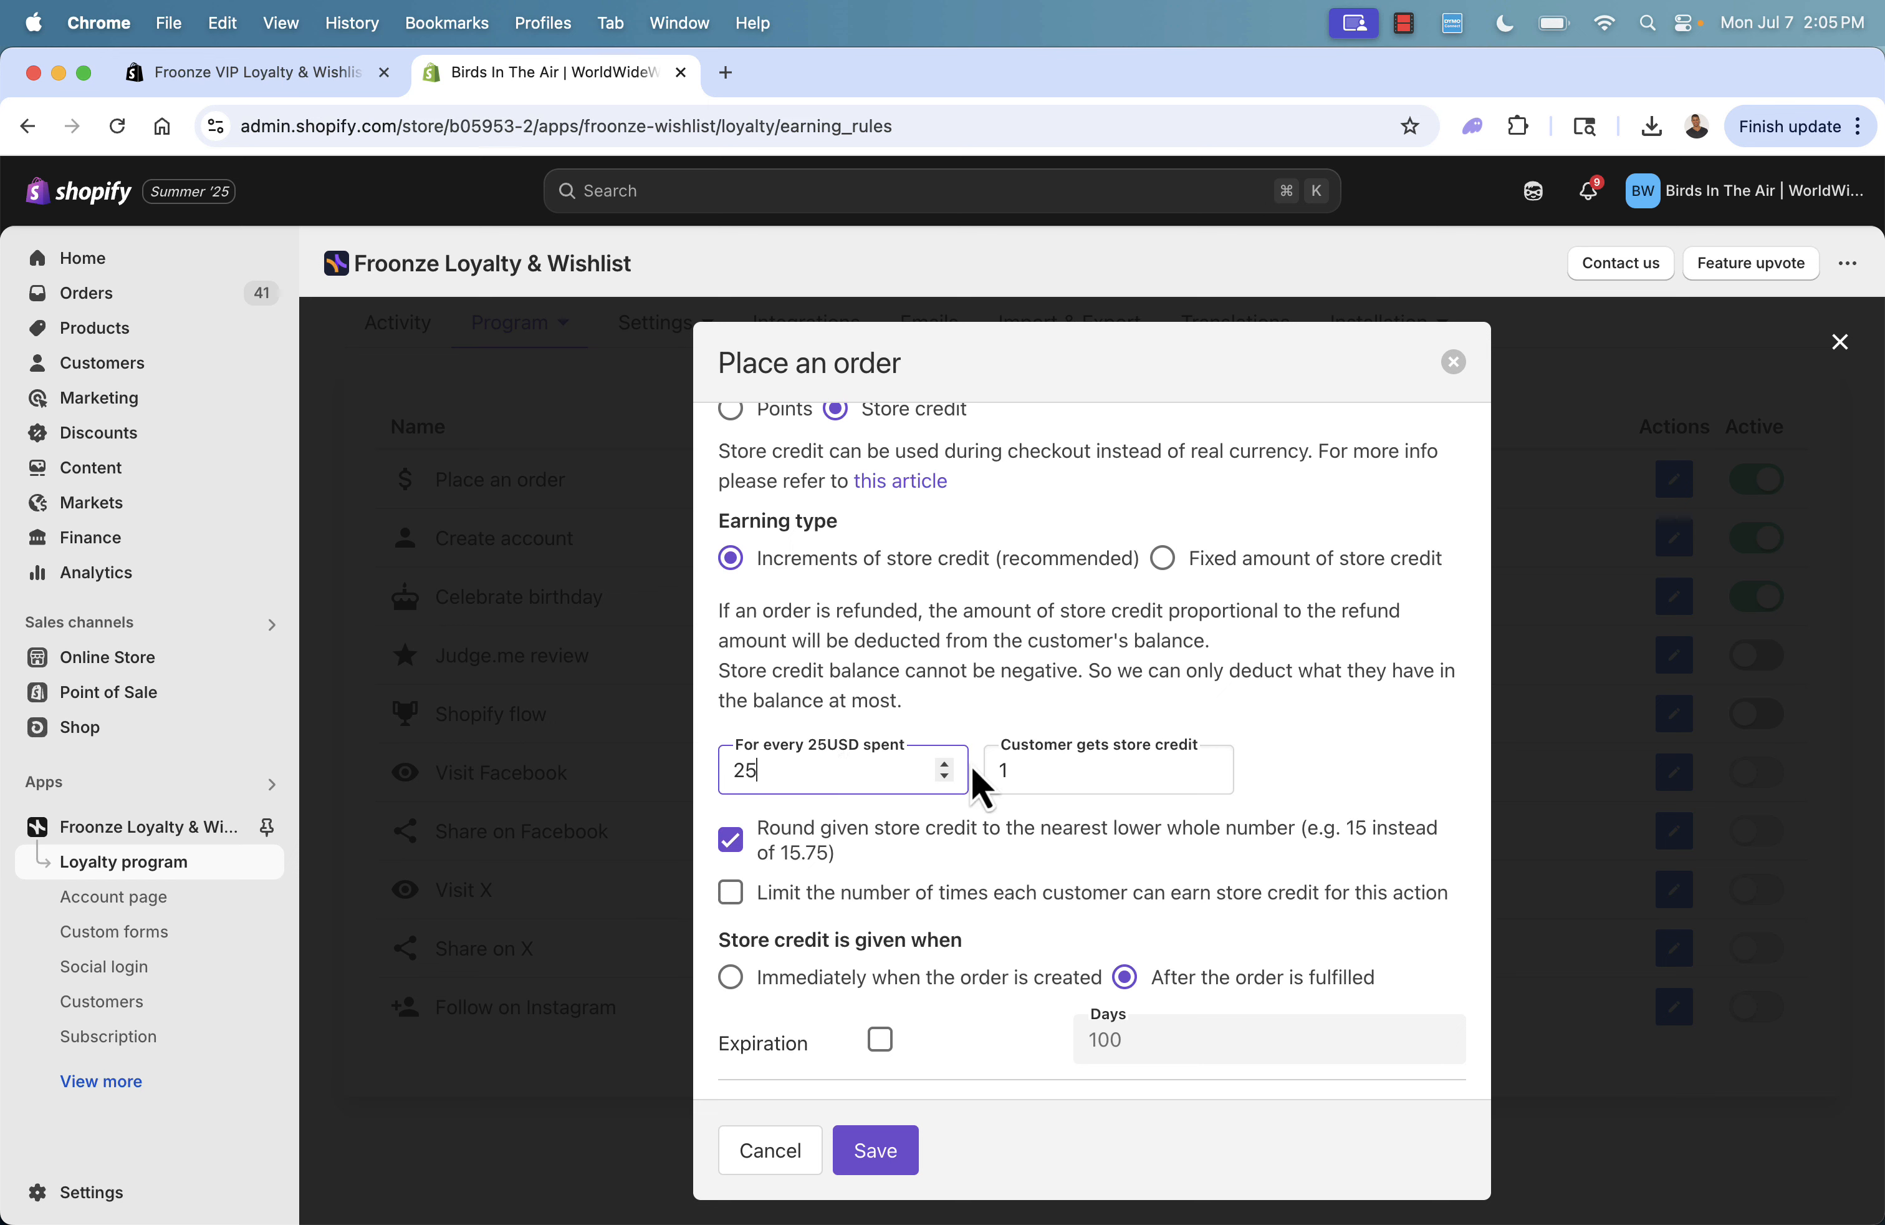
{"action": "scroll", "coordinate": [987, 813], "scroll_direction": "down", "scroll_amount": 1}
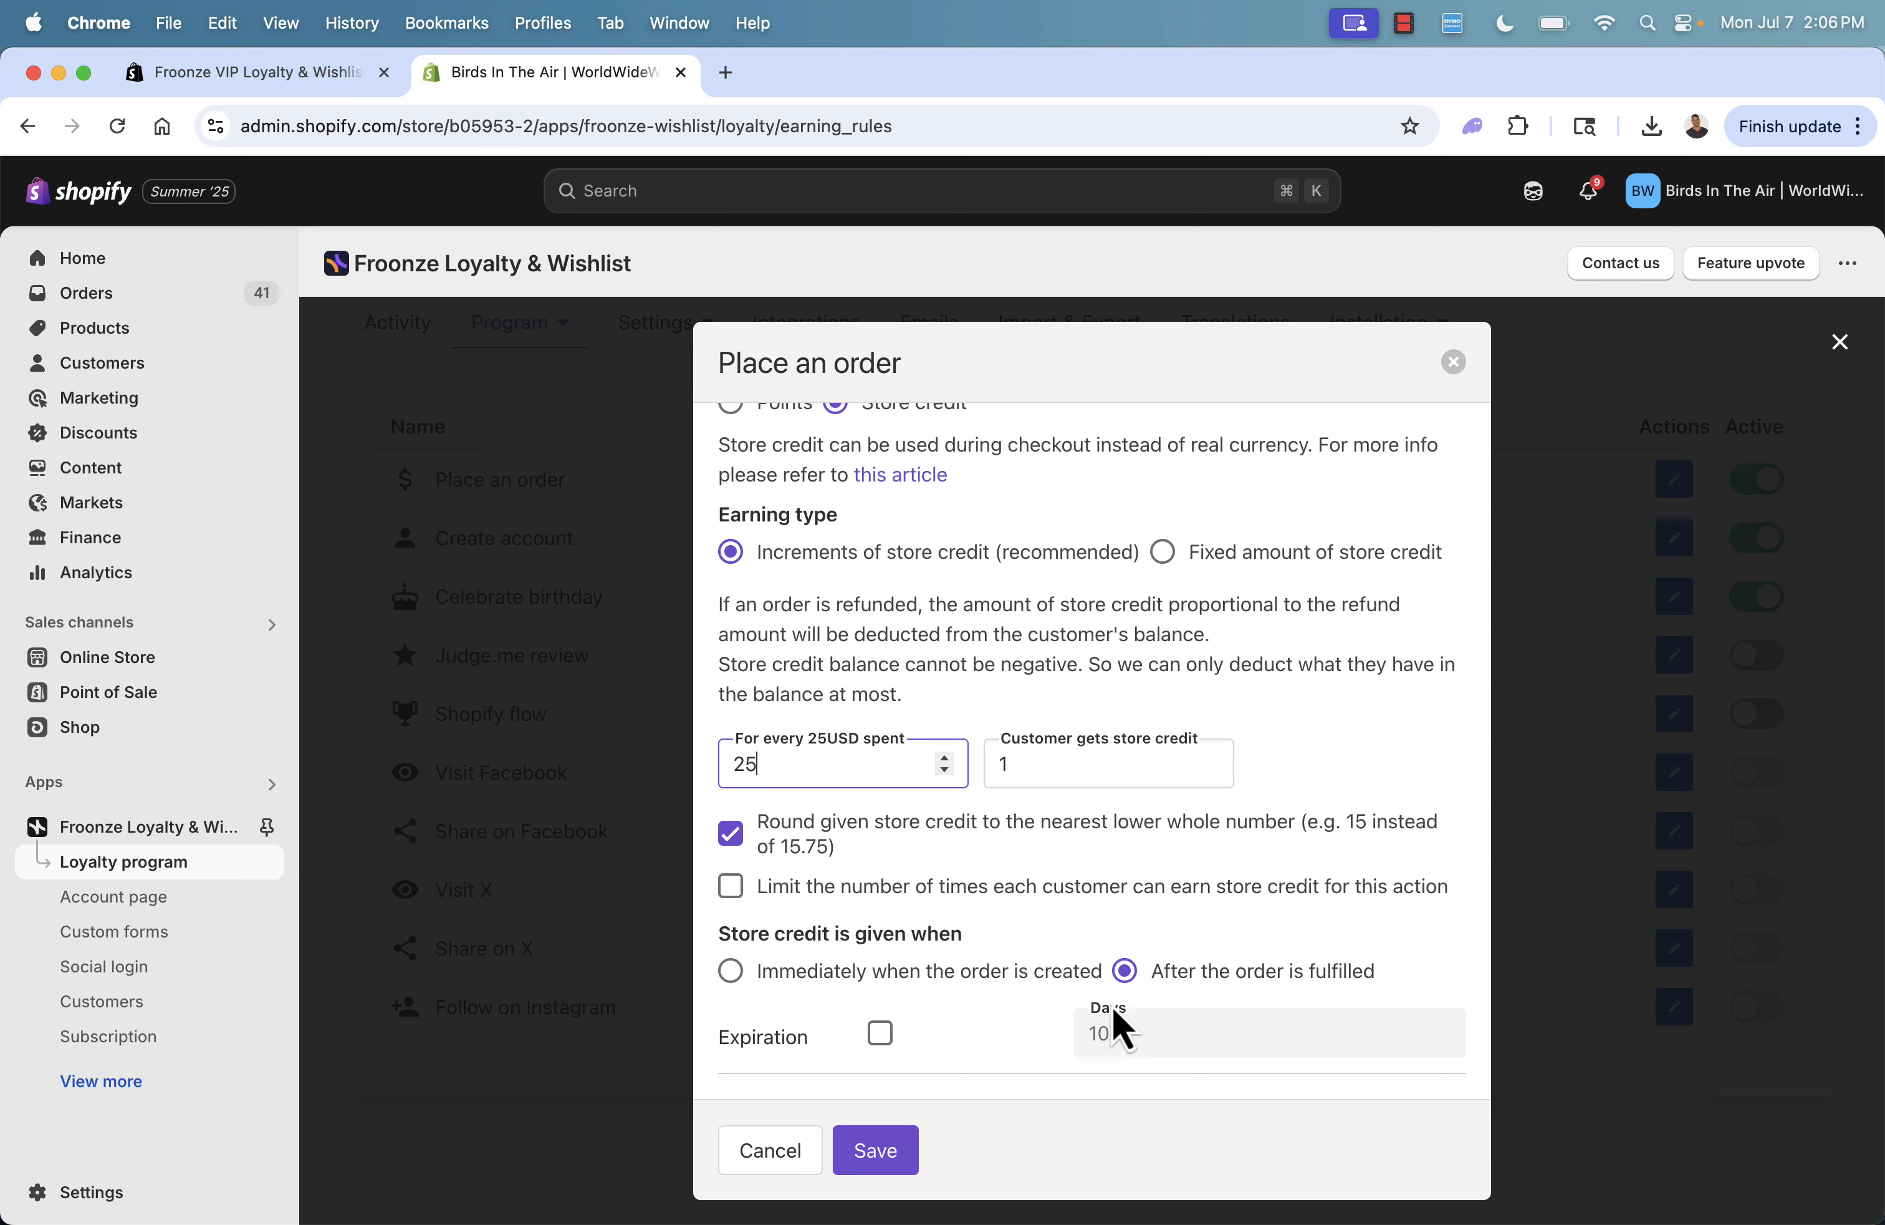
{"action": "left_click", "coordinate": [870, 920]}
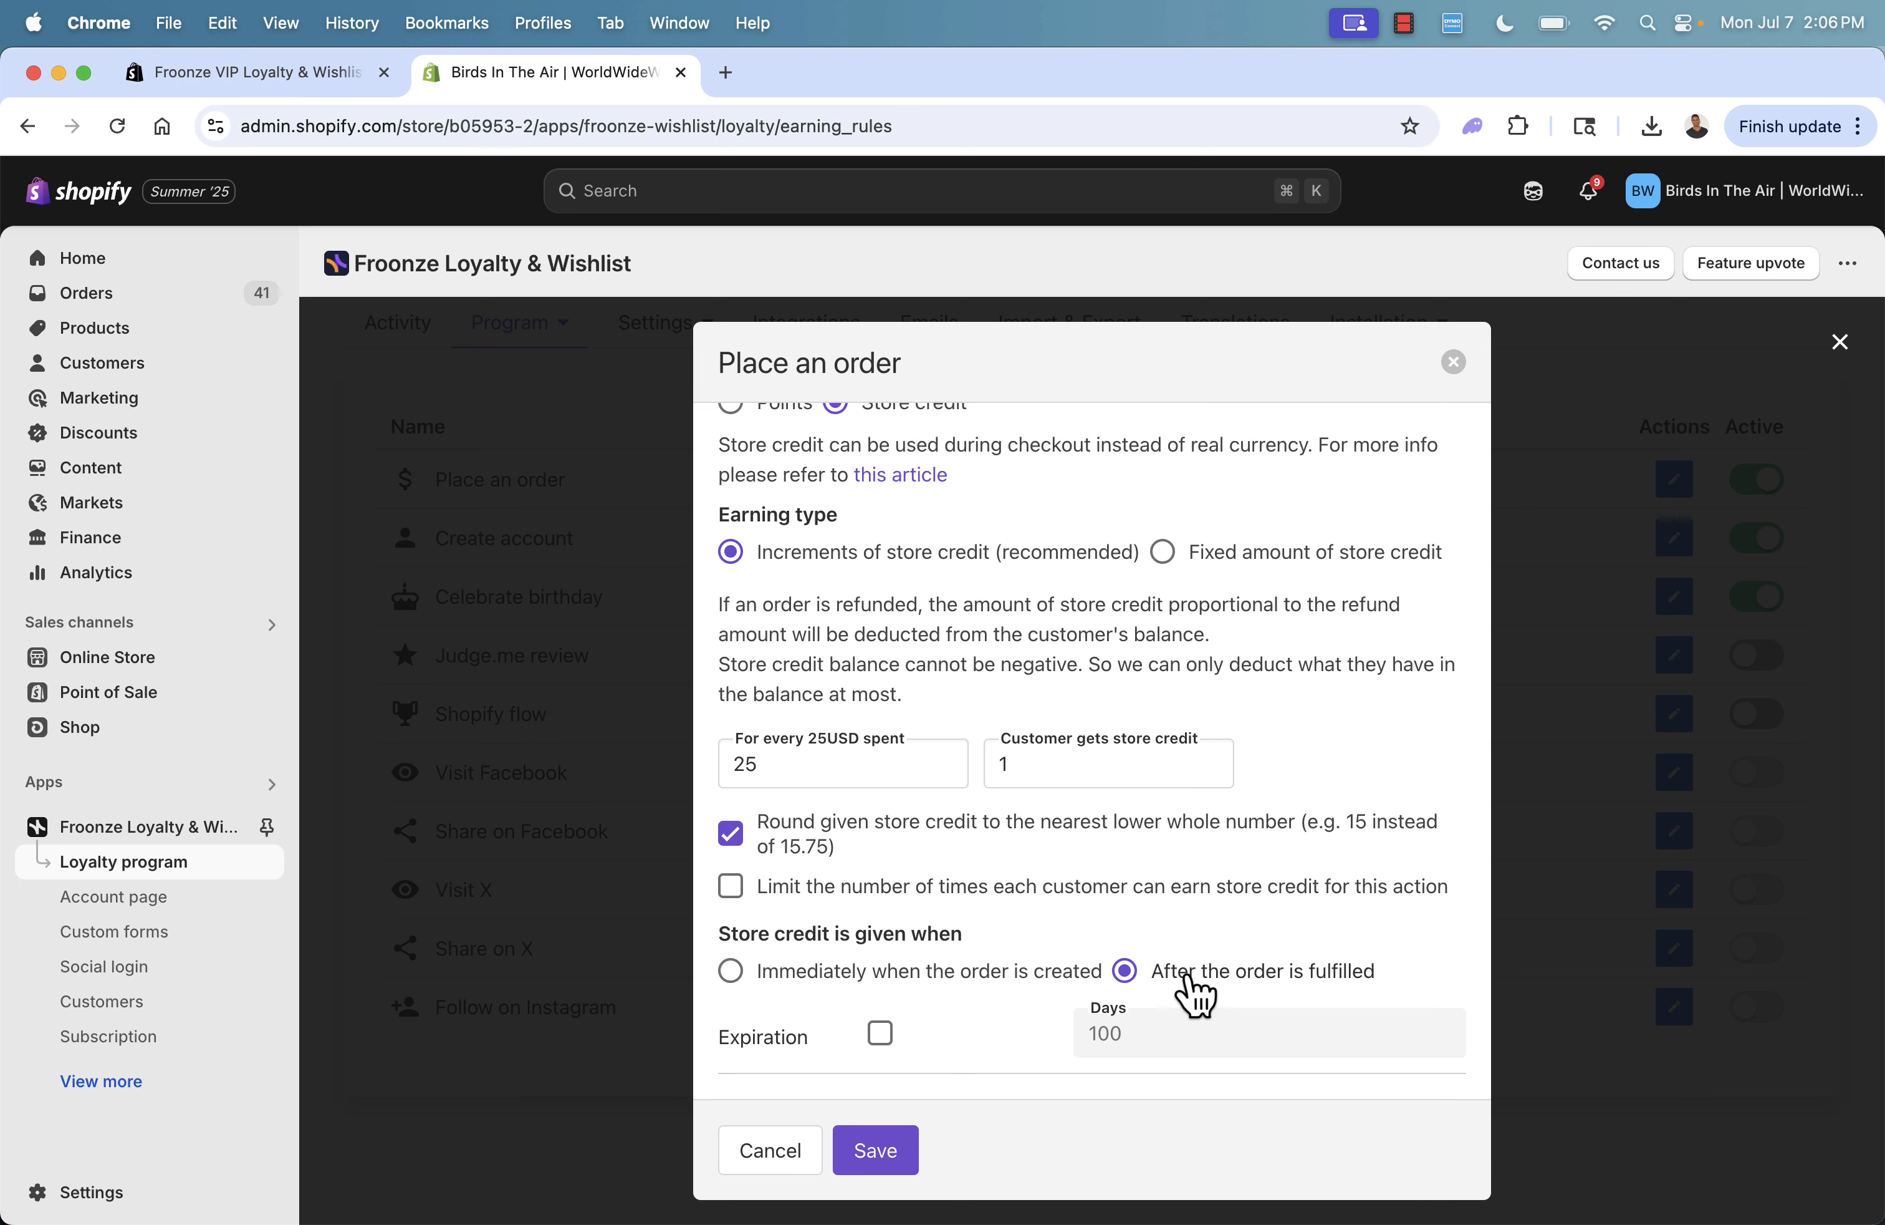
{"action": "left_click", "coordinate": [891, 1152]}
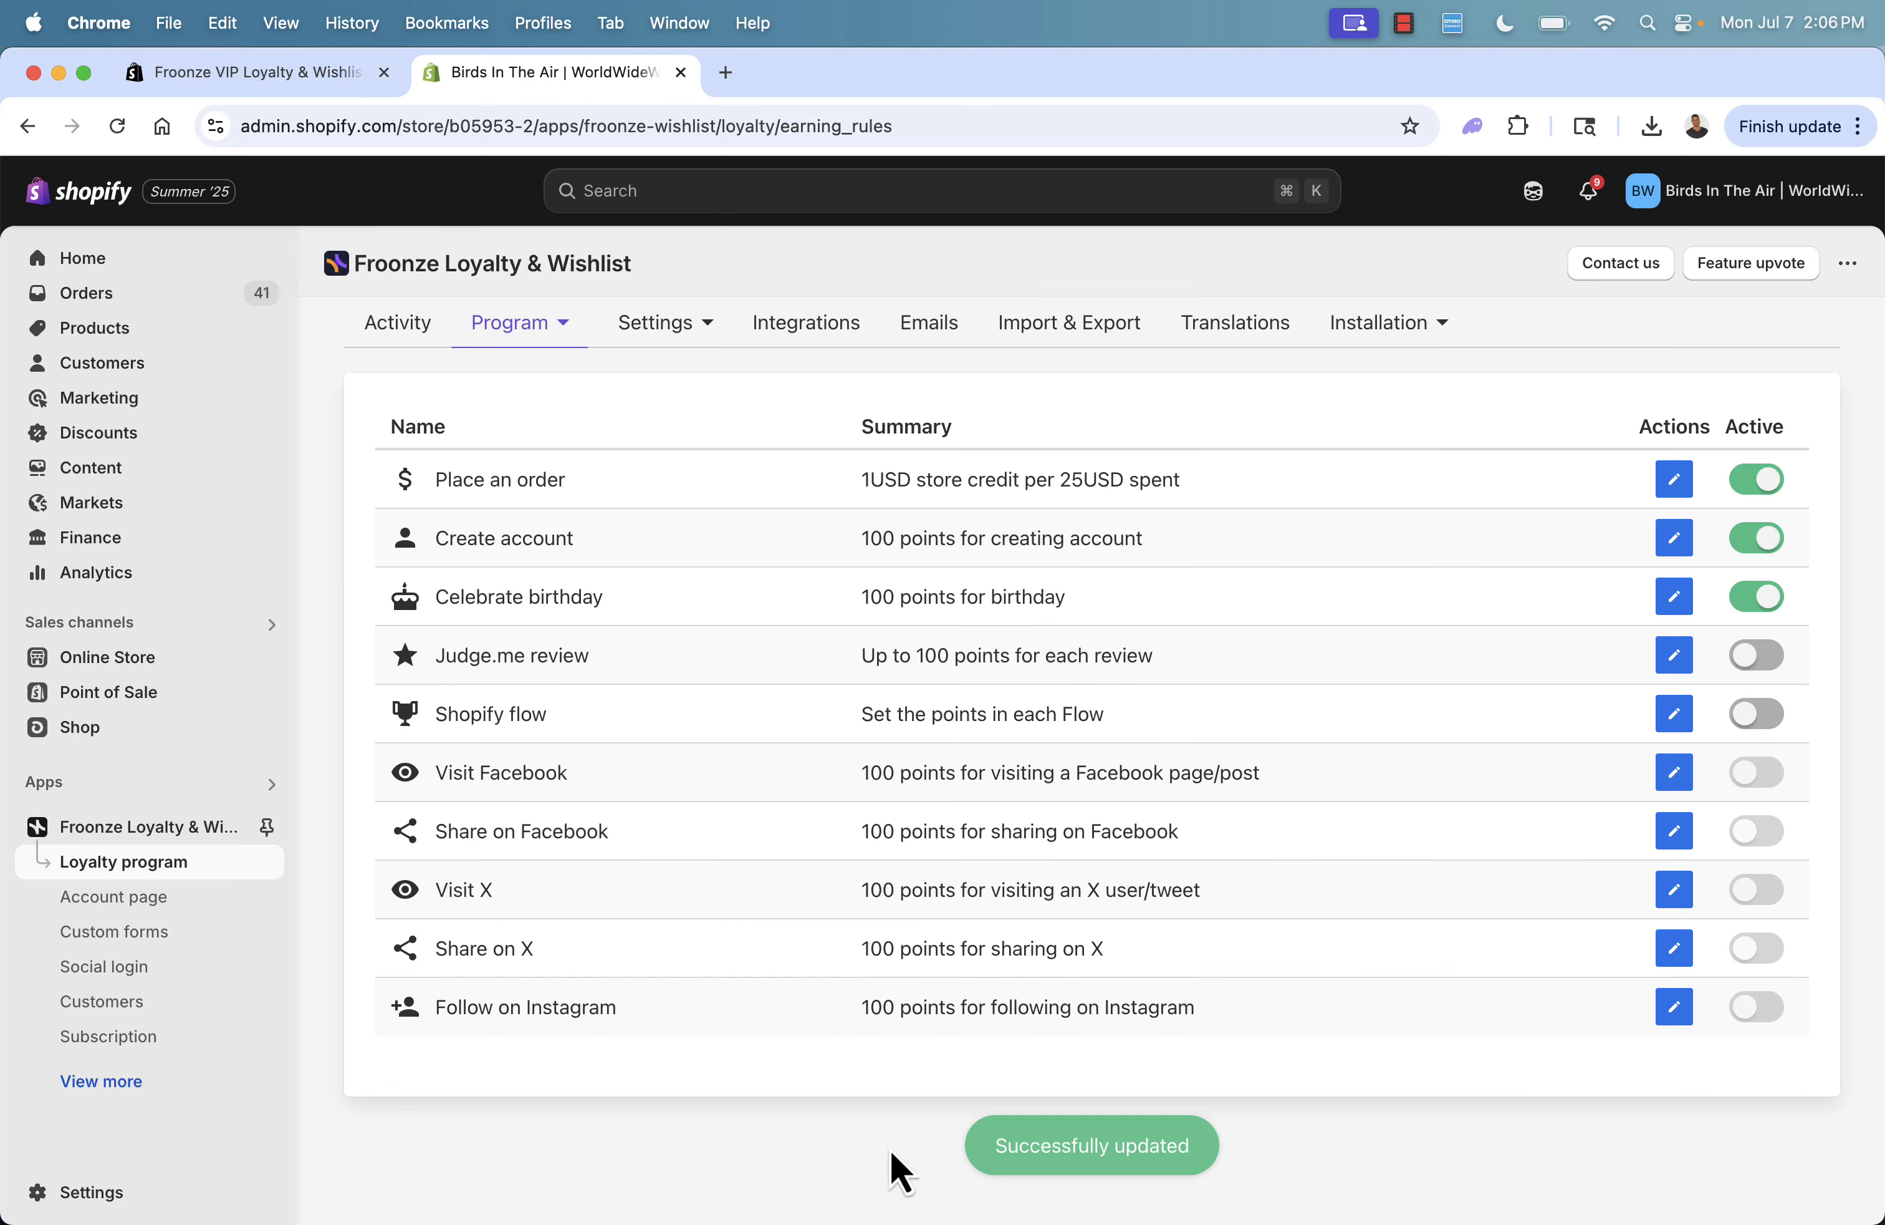
Switch the "Create account" earning rule to store credit with 5 awarded, and save it.
{"action": "left_click", "coordinate": [1671, 547]}
{"action": "left_click", "coordinate": [864, 705]}
{"action": "left_click", "coordinate": [807, 798]}
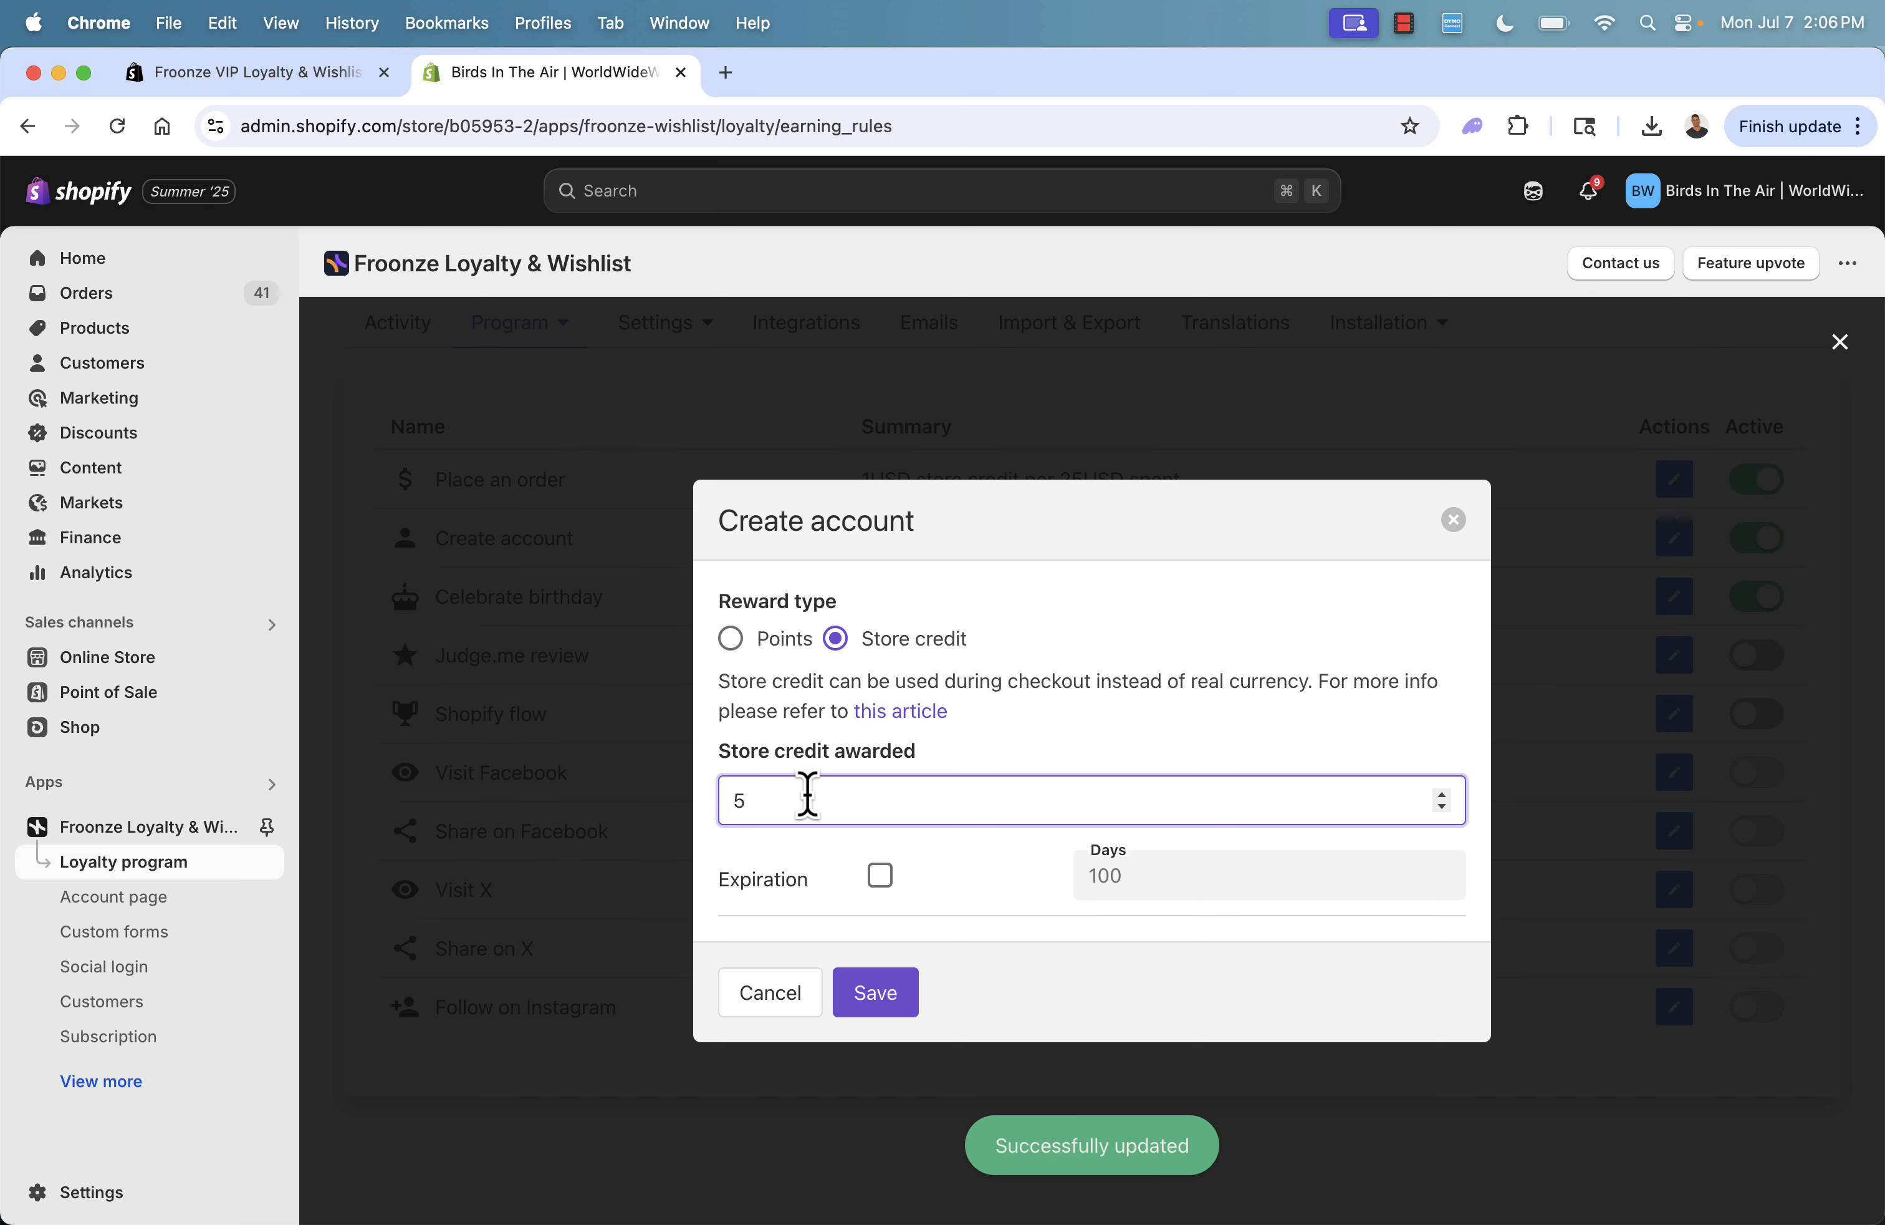
{"action": "left_click", "coordinate": [879, 993]}
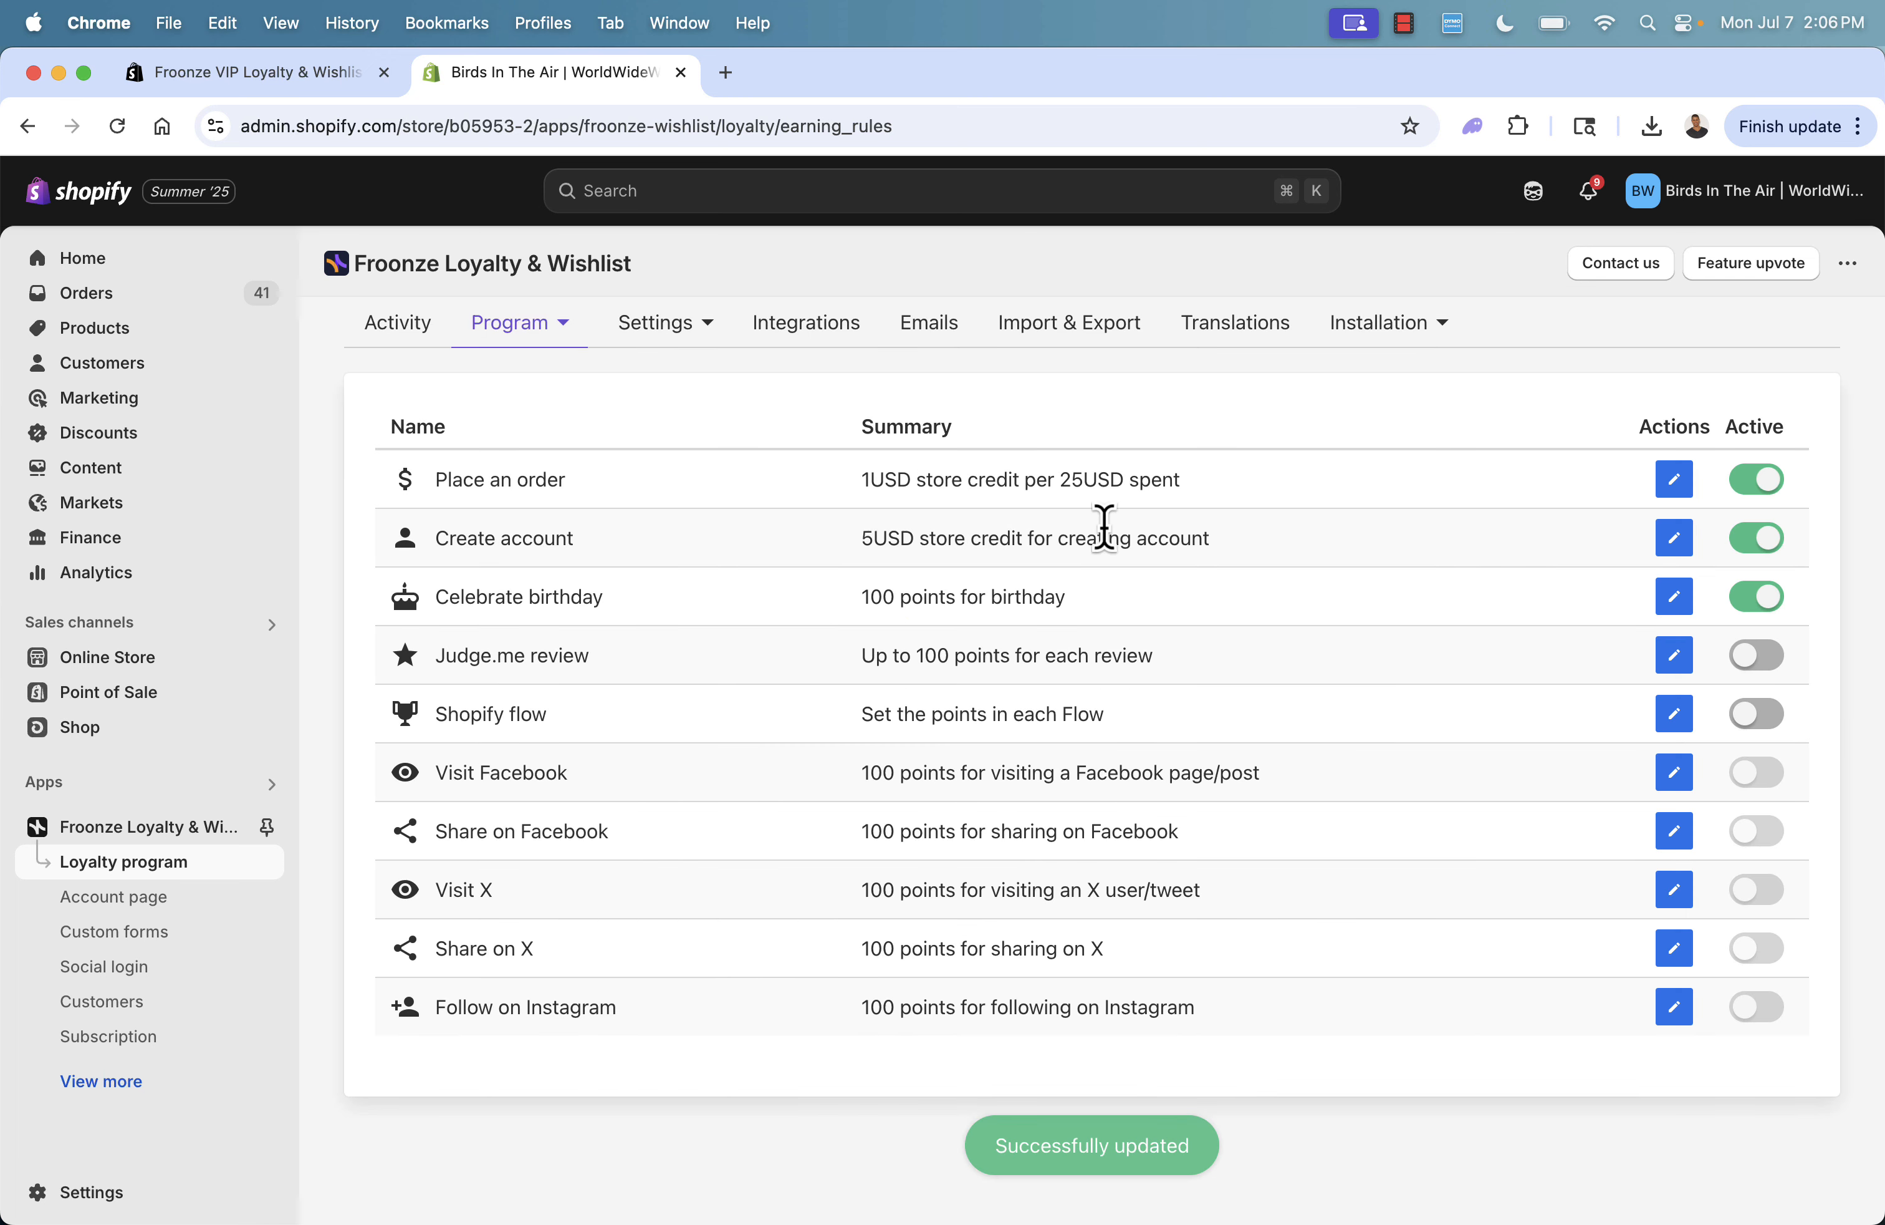
Set the "Celebrate birthday" earning rule to award 10 in store credit expiring after 14 days, and save it.
{"action": "left_click", "coordinate": [1674, 598]}
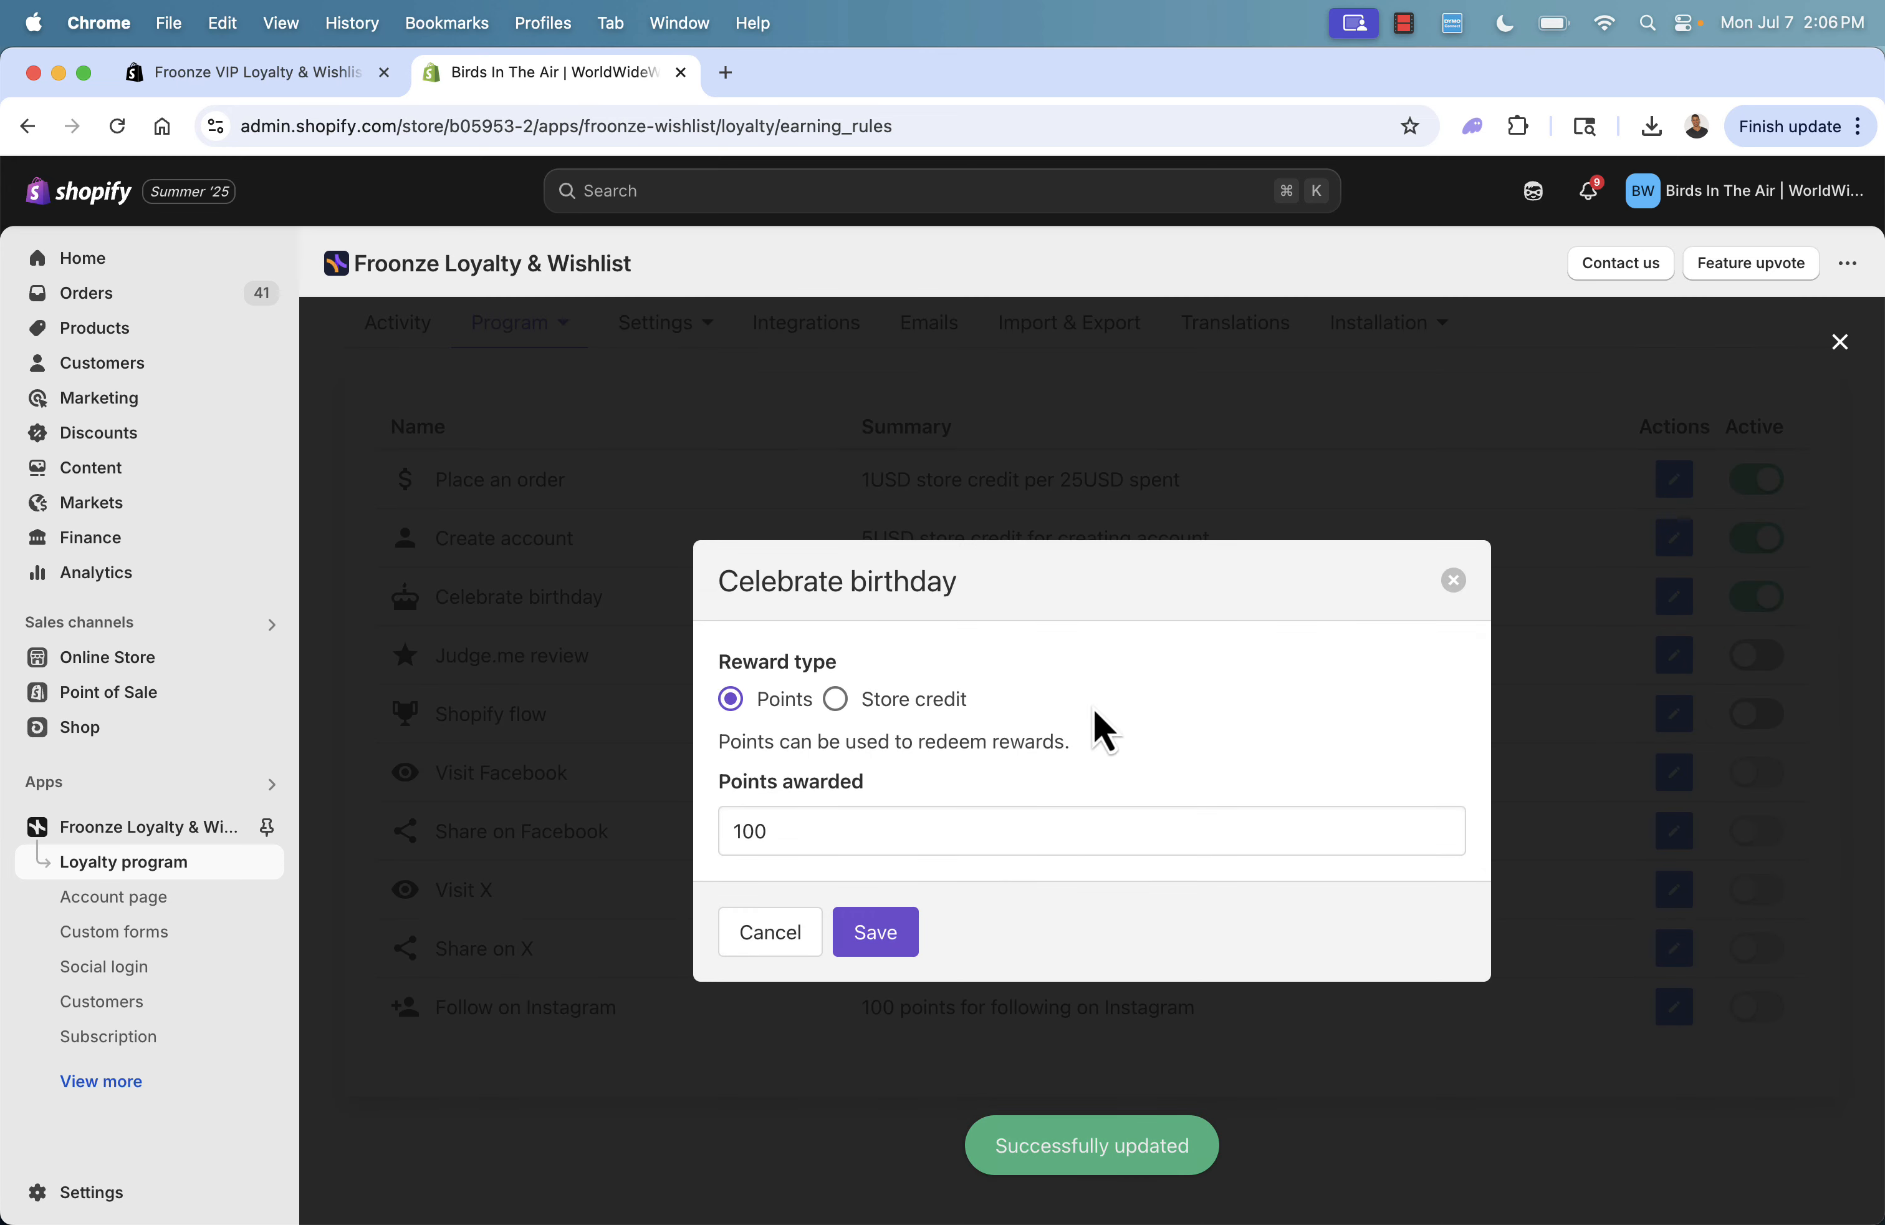
{"action": "left_click", "coordinate": [789, 833]}
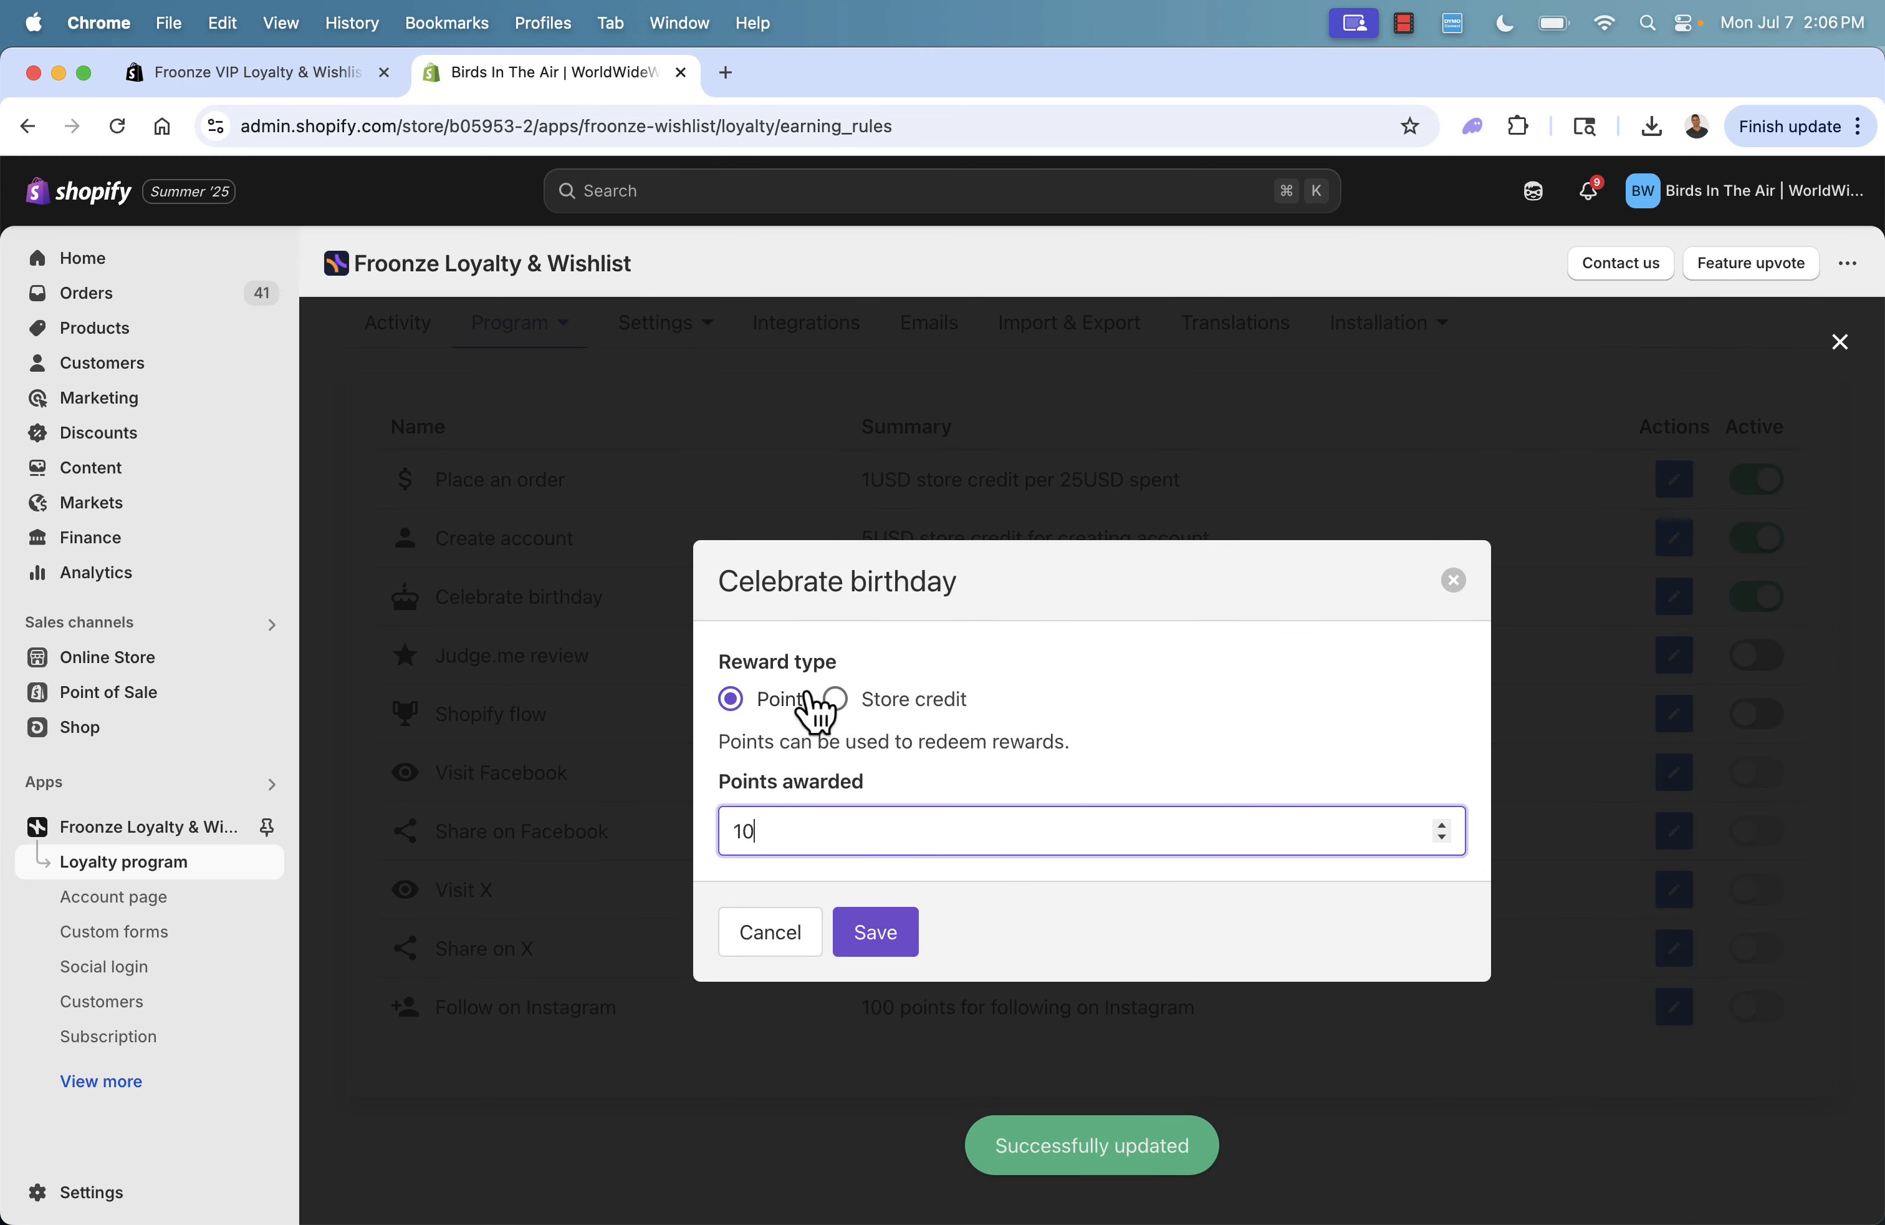
{"action": "left_click", "coordinate": [835, 700]}
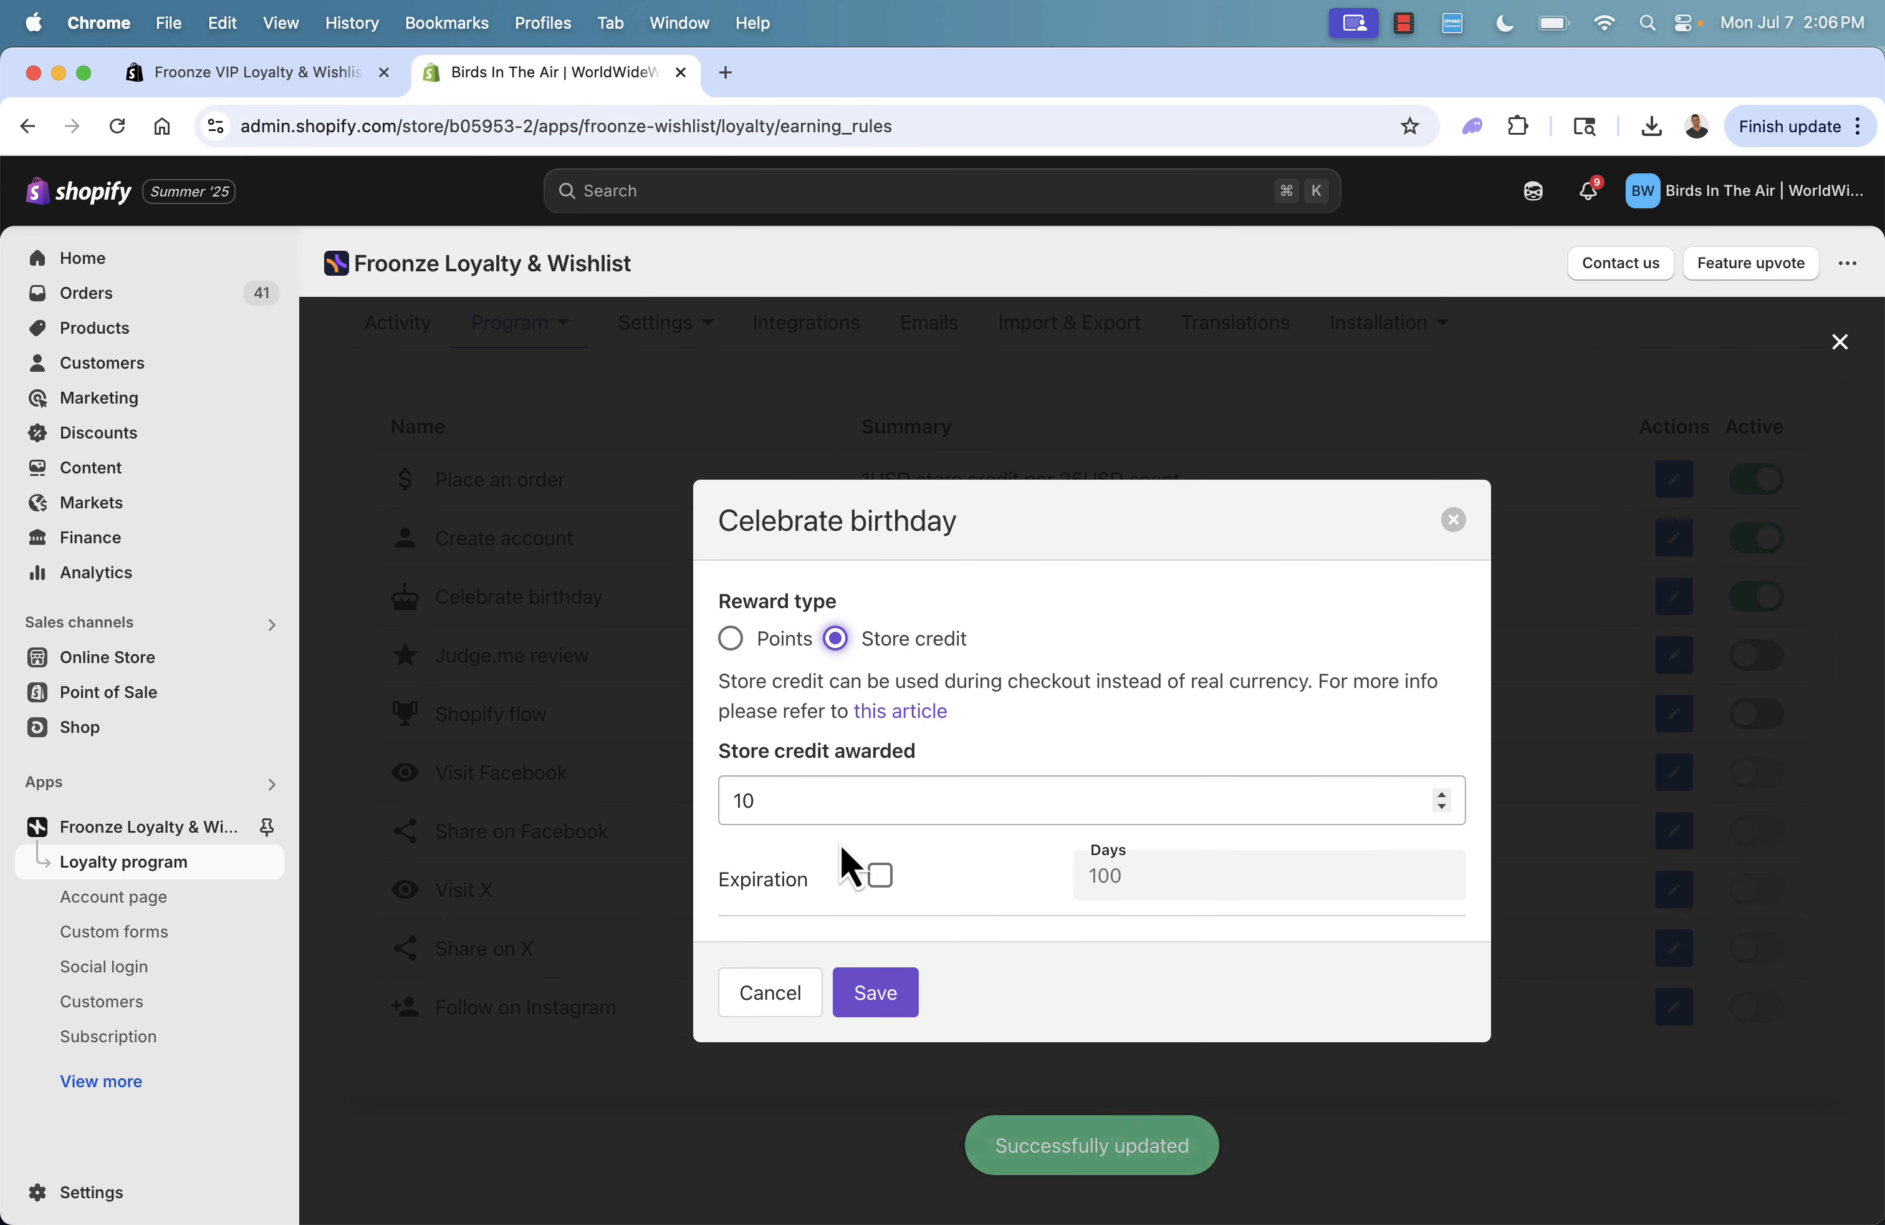
{"action": "left_click", "coordinate": [880, 875]}
{"action": "left_click", "coordinate": [1159, 874]}
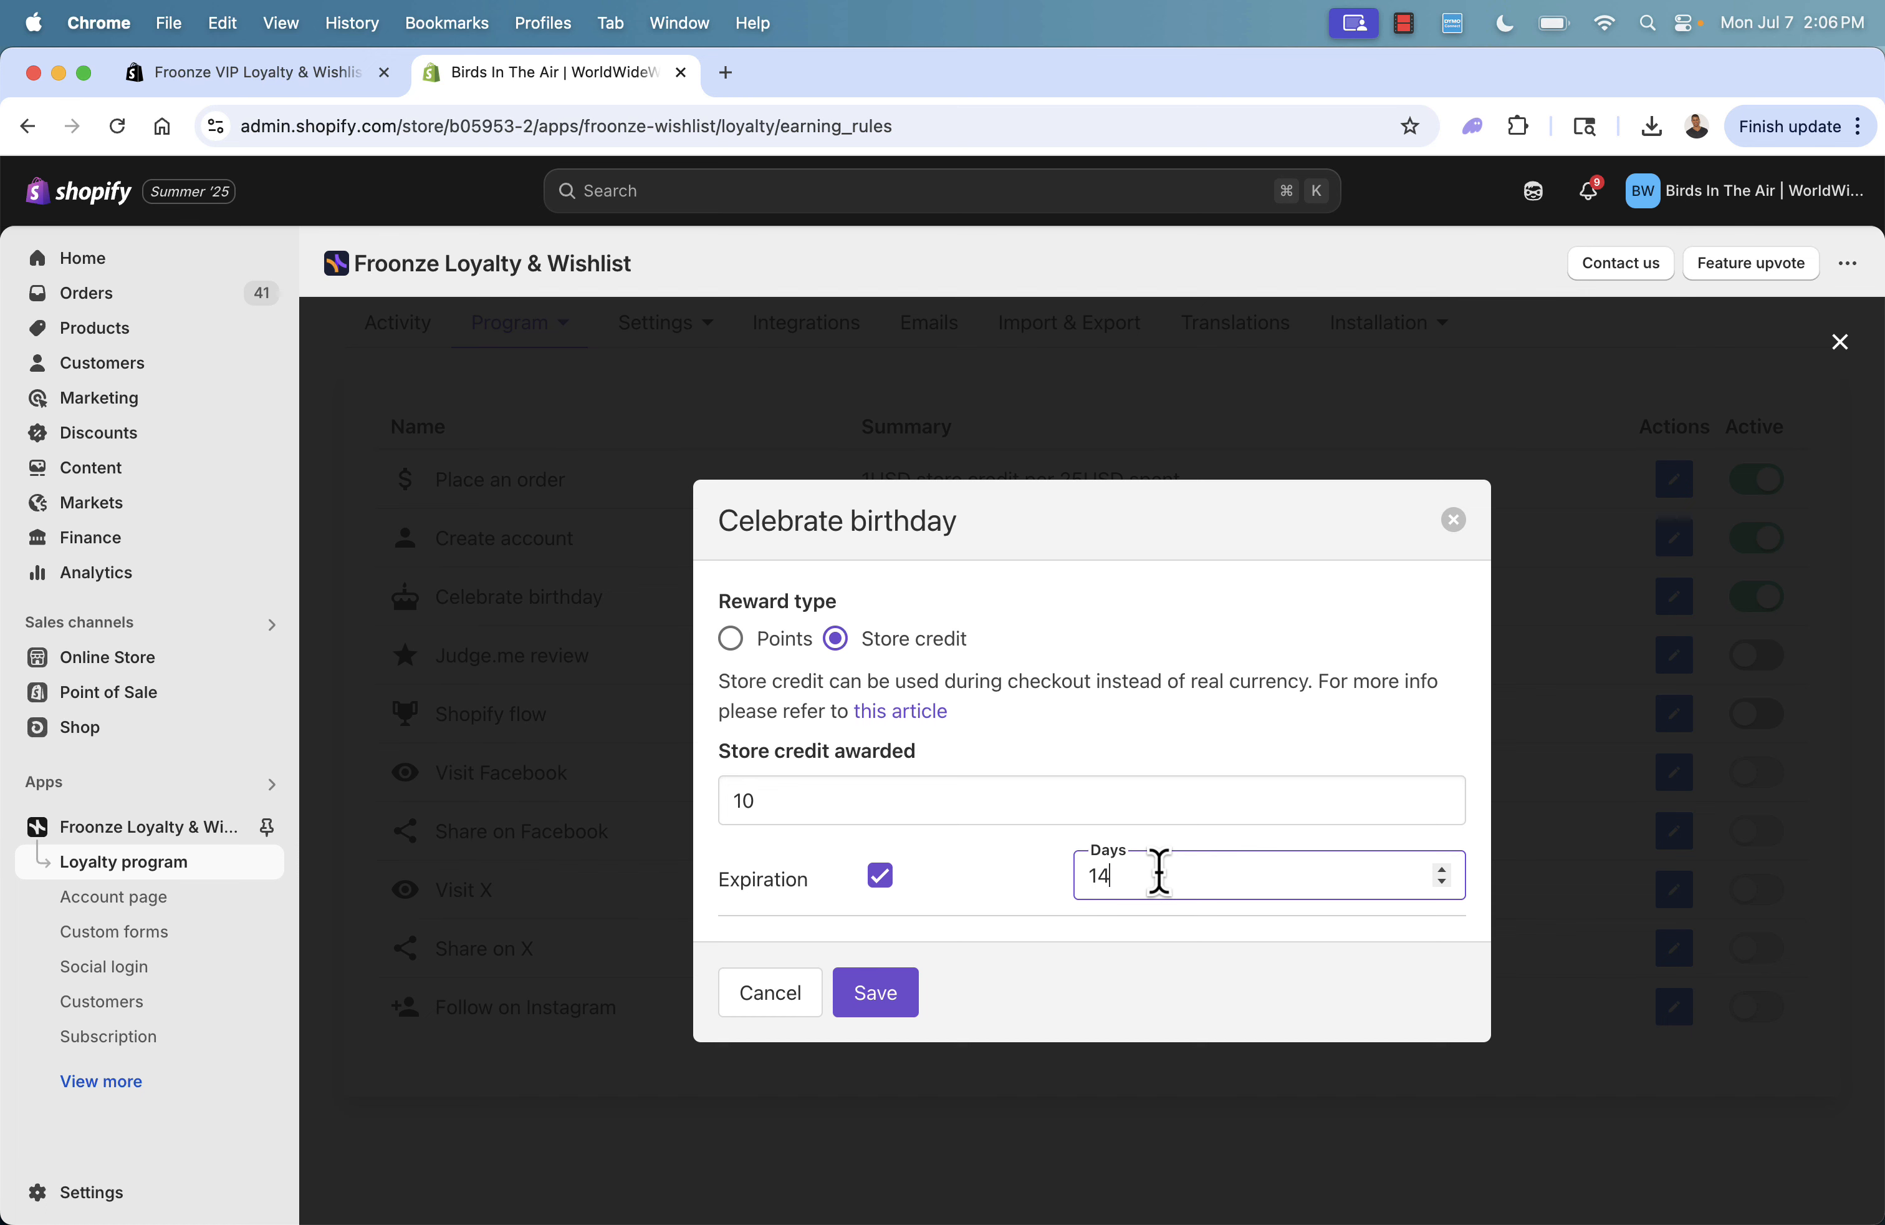
{"action": "type", "text": "14"}
{"action": "left_click", "coordinate": [874, 1003]}
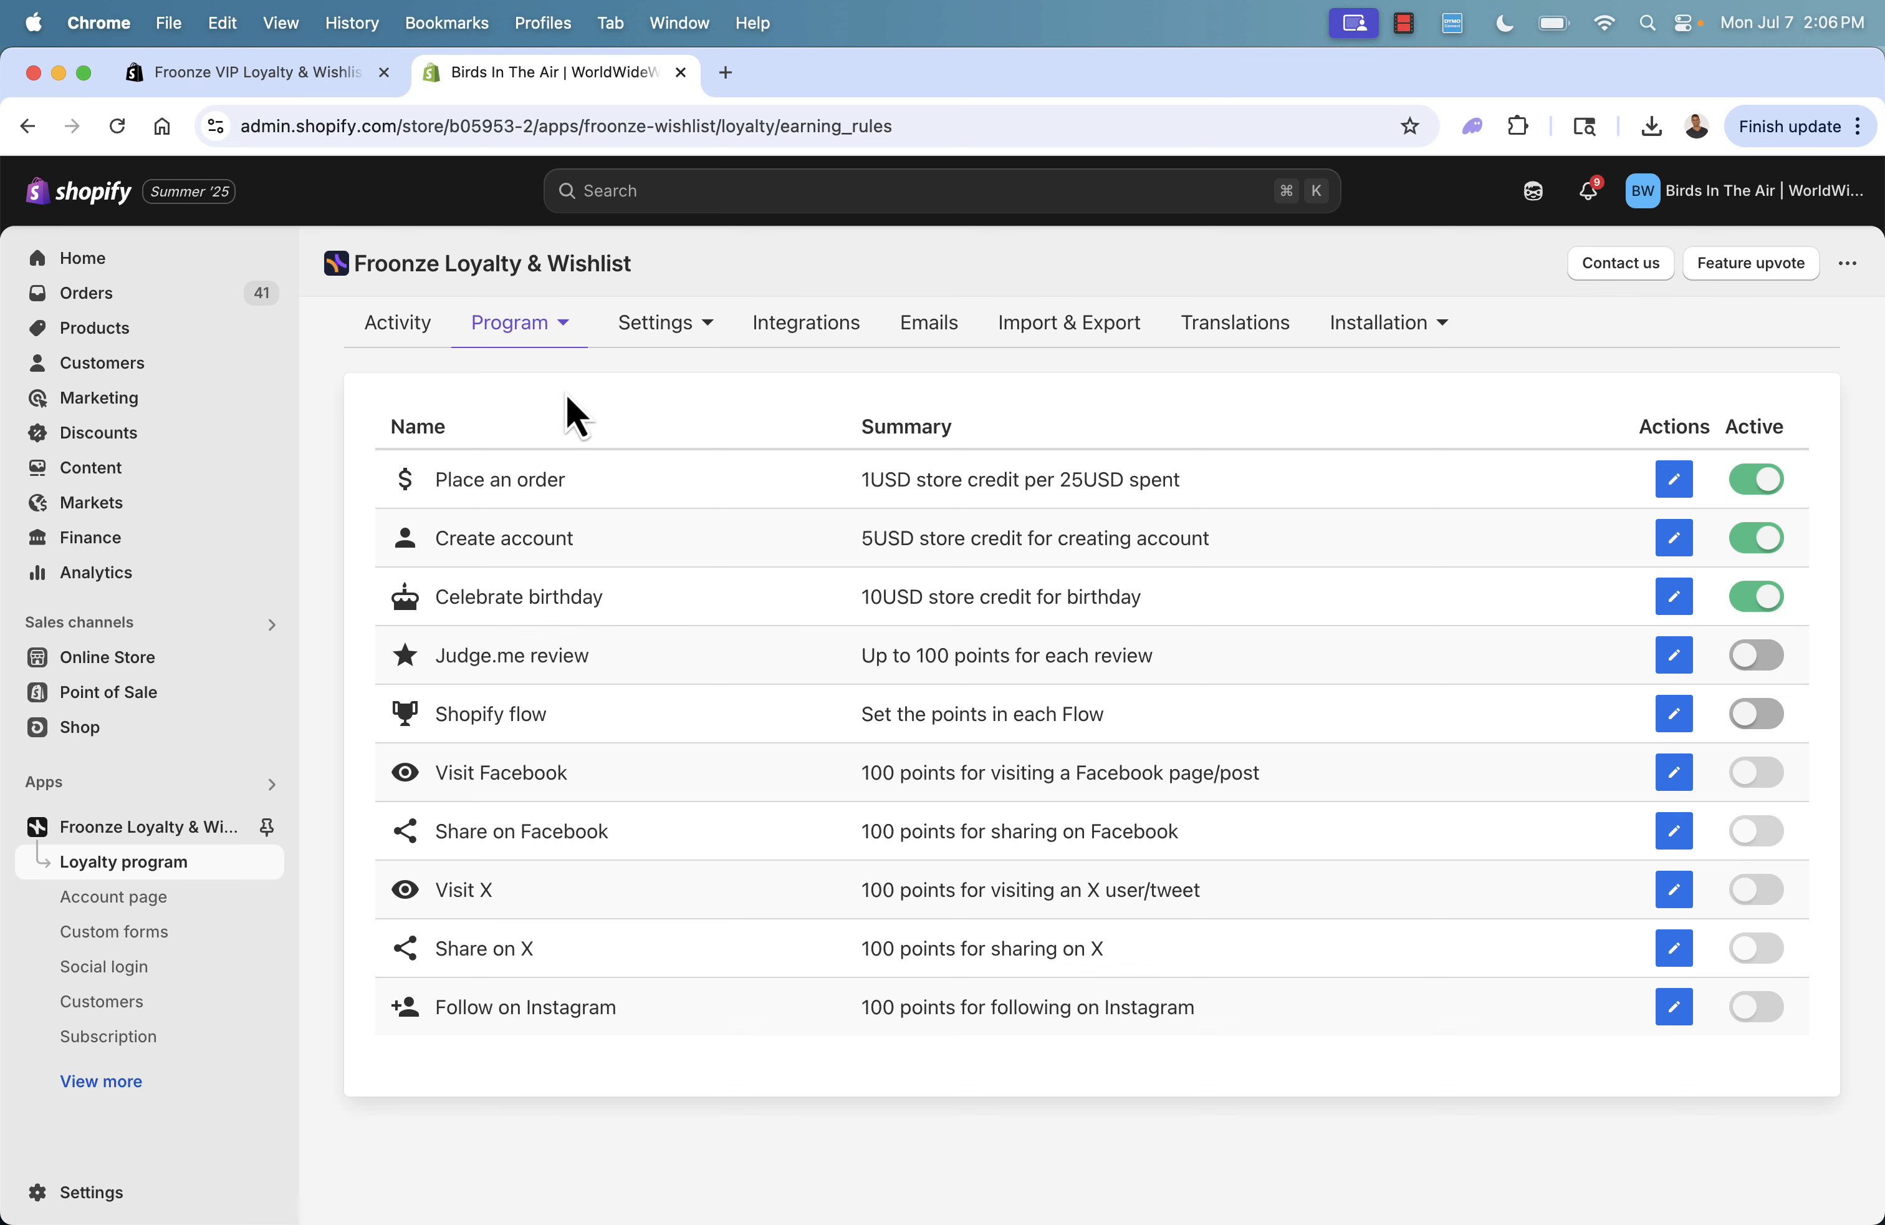
Start a new online store spending rule for store credit titled "$10 Bonus", giving 10 USD for a fixed 100 points.
{"action": "left_click", "coordinate": [548, 329]}
{"action": "left_click", "coordinate": [546, 464]}
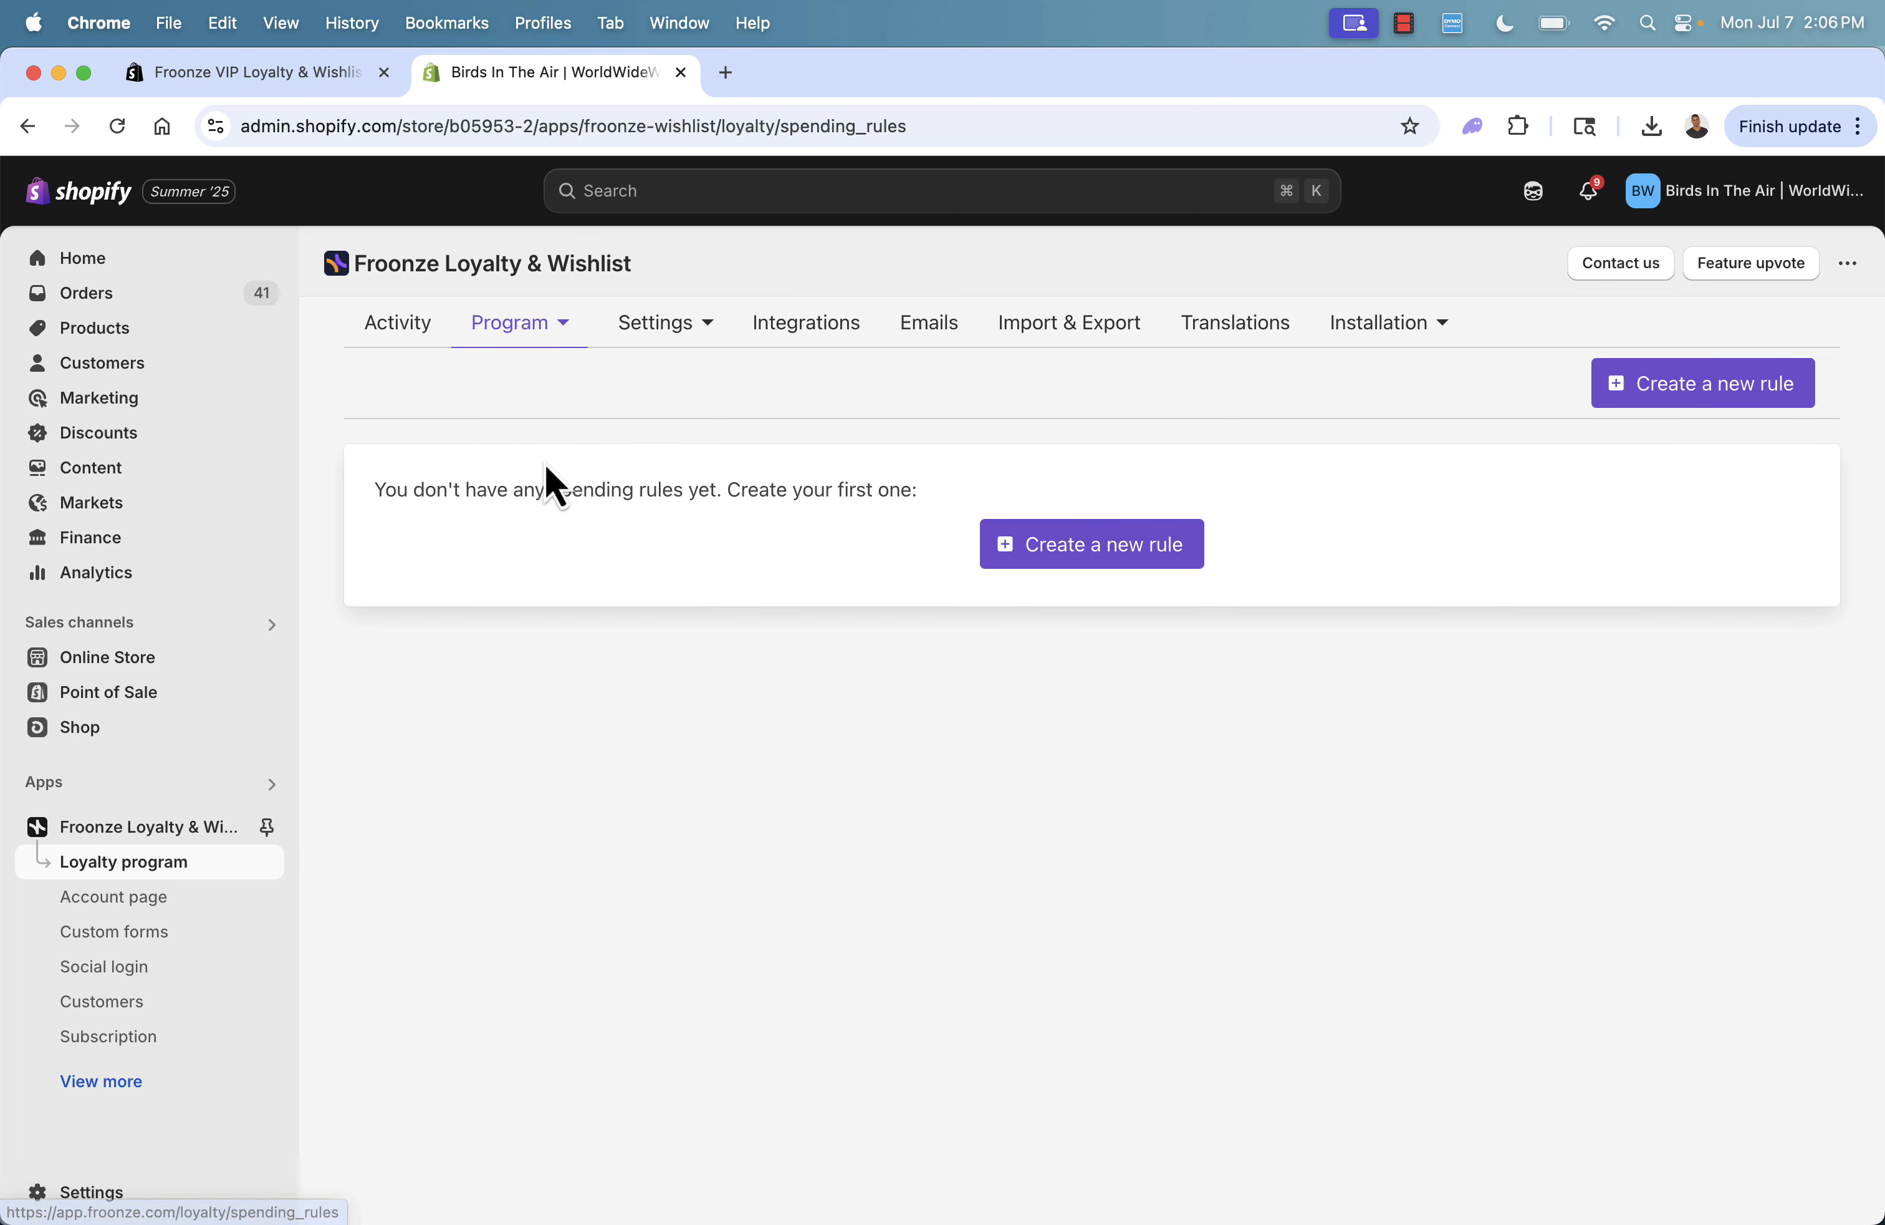
{"action": "left_click", "coordinate": [1133, 558]}
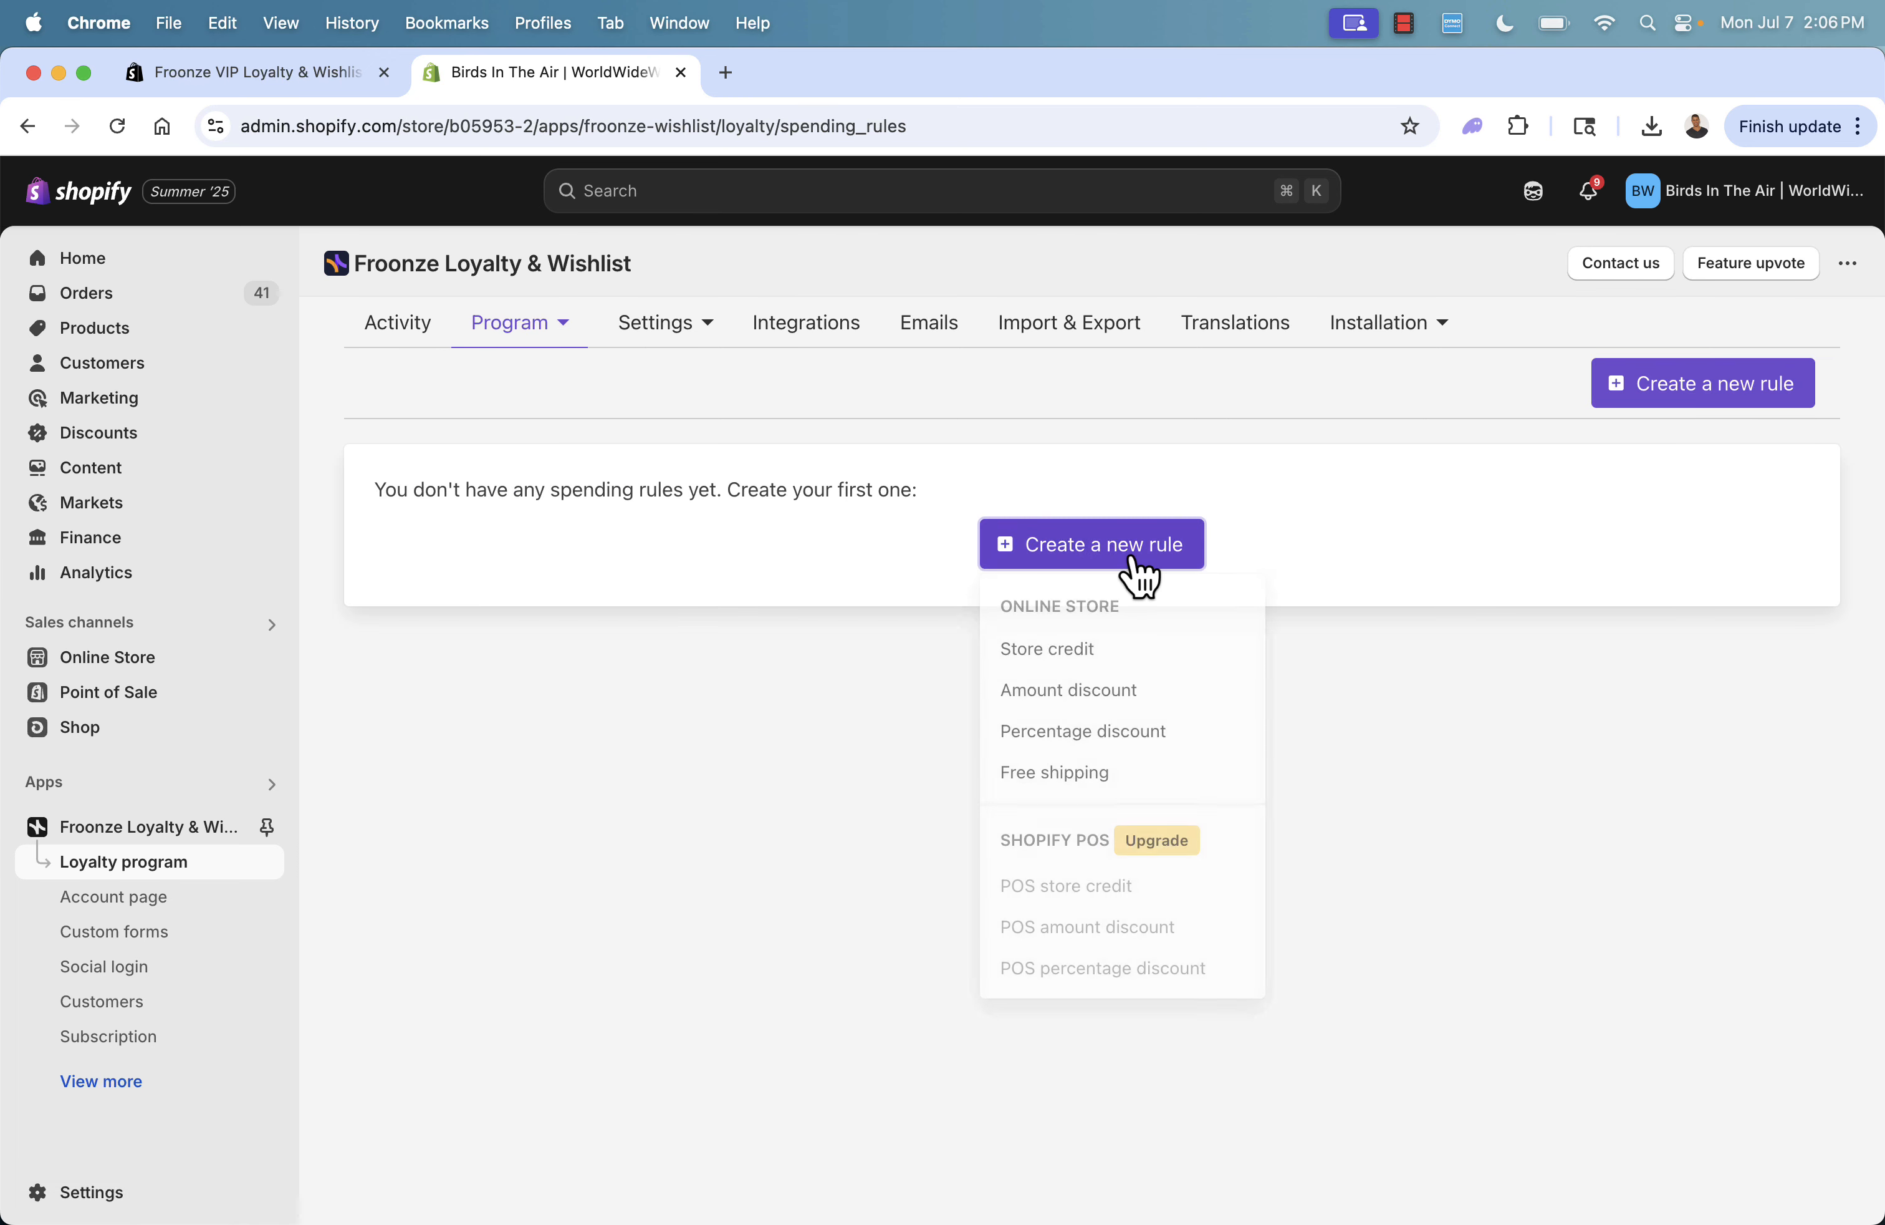
{"action": "left_click", "coordinate": [1091, 658]}
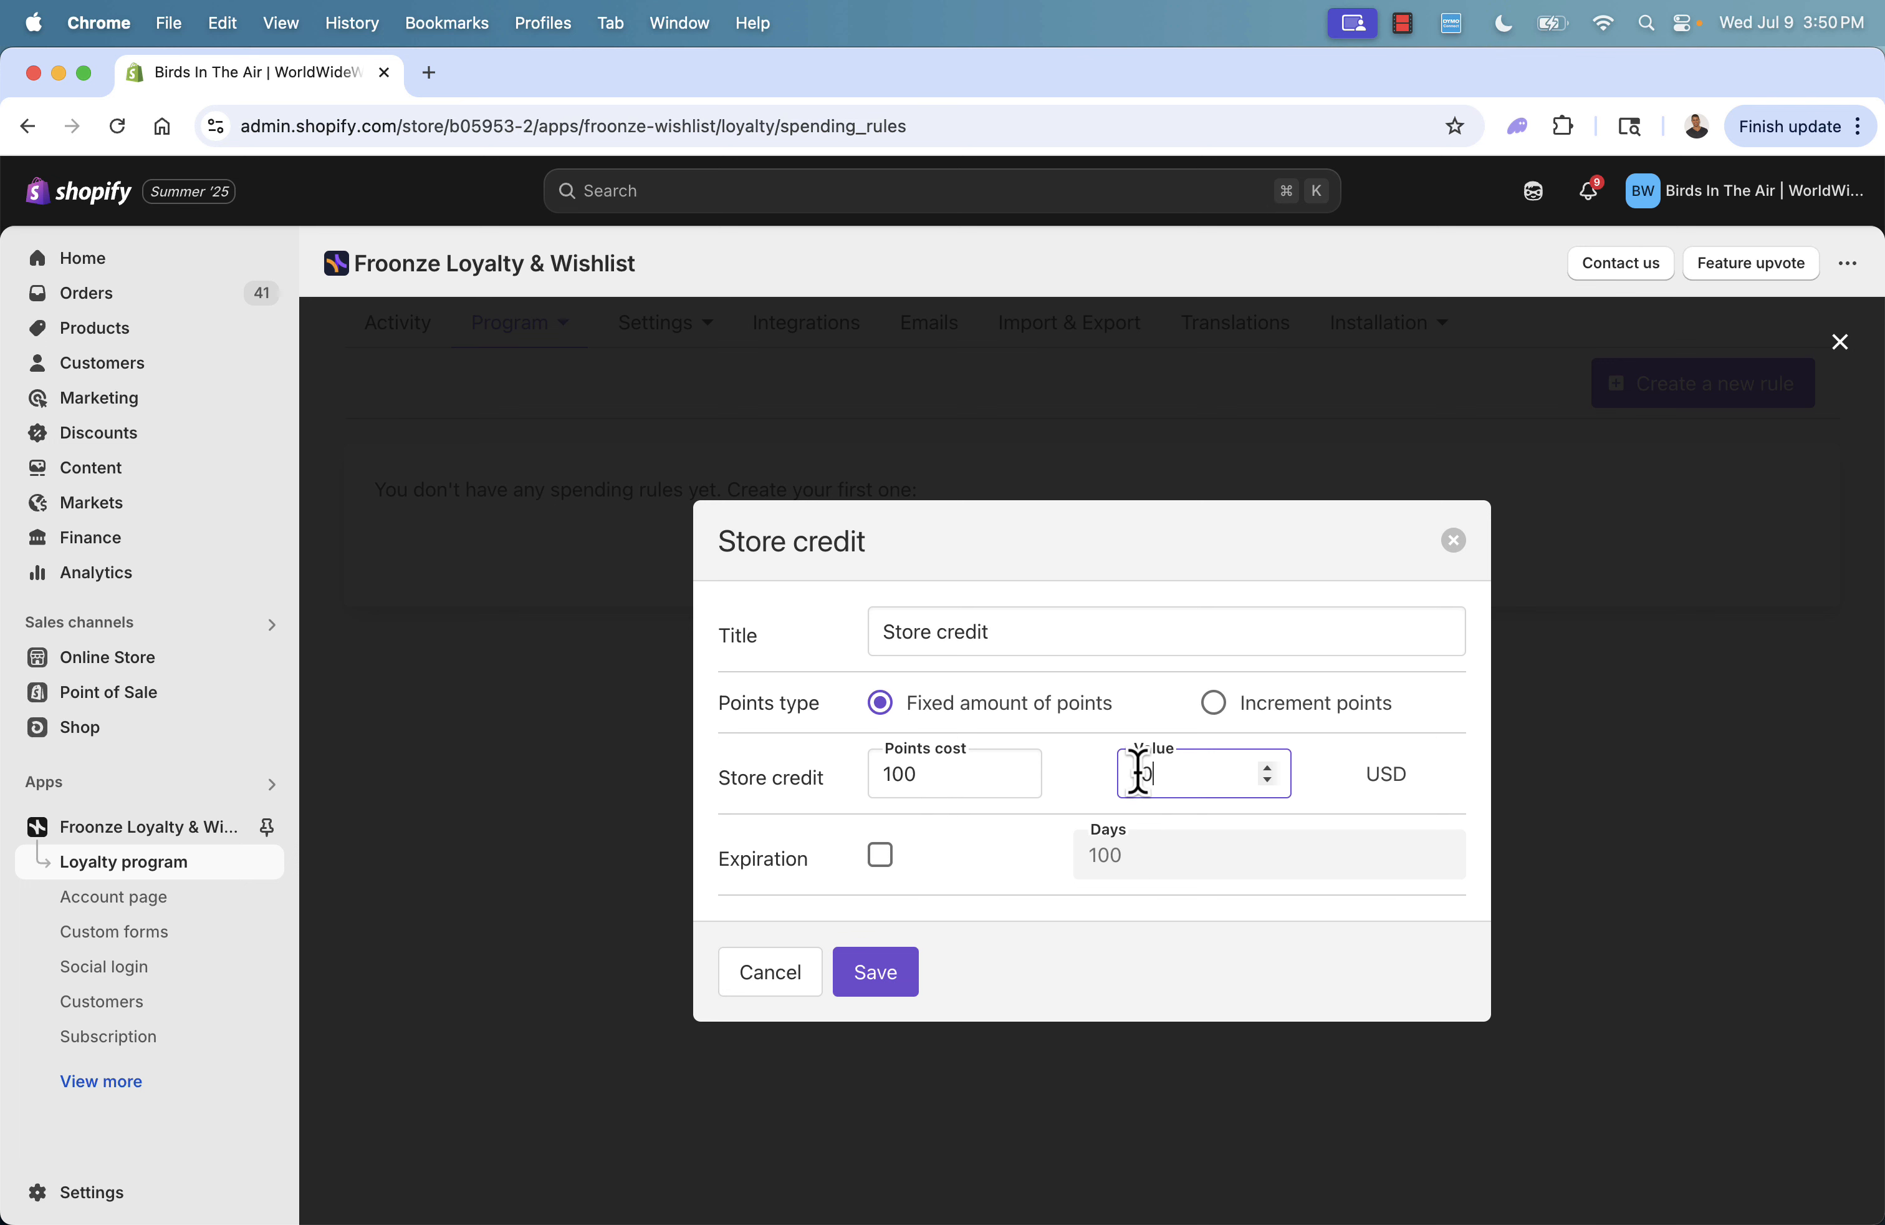
{"action": "left_click", "coordinate": [1015, 630]}
{"action": "key", "text": "super+a"}
{"action": "type", "text": "$"}
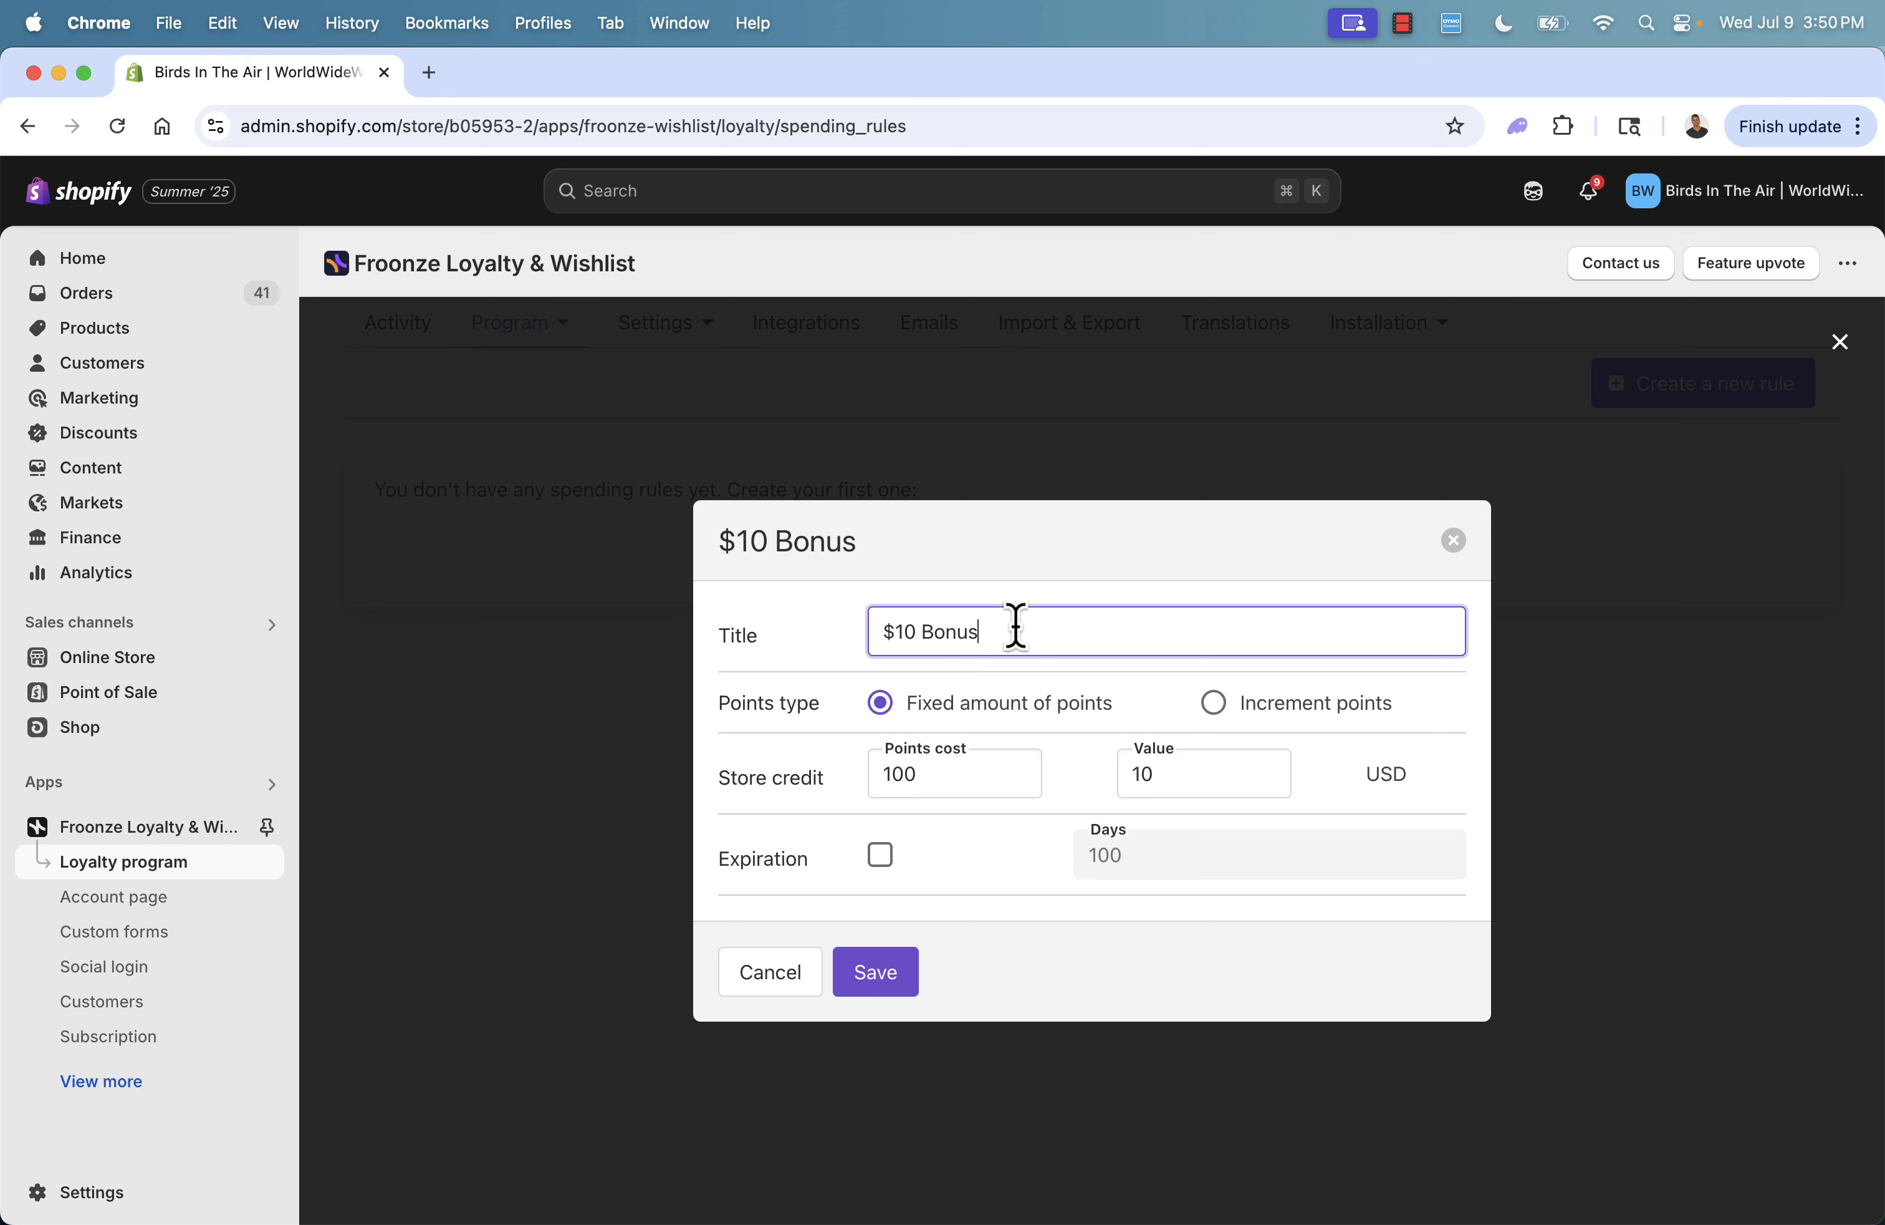
Save the $10 Bonus spending rule without an expiration and activate it.
{"action": "left_click", "coordinate": [886, 860]}
{"action": "left_click", "coordinate": [888, 862]}
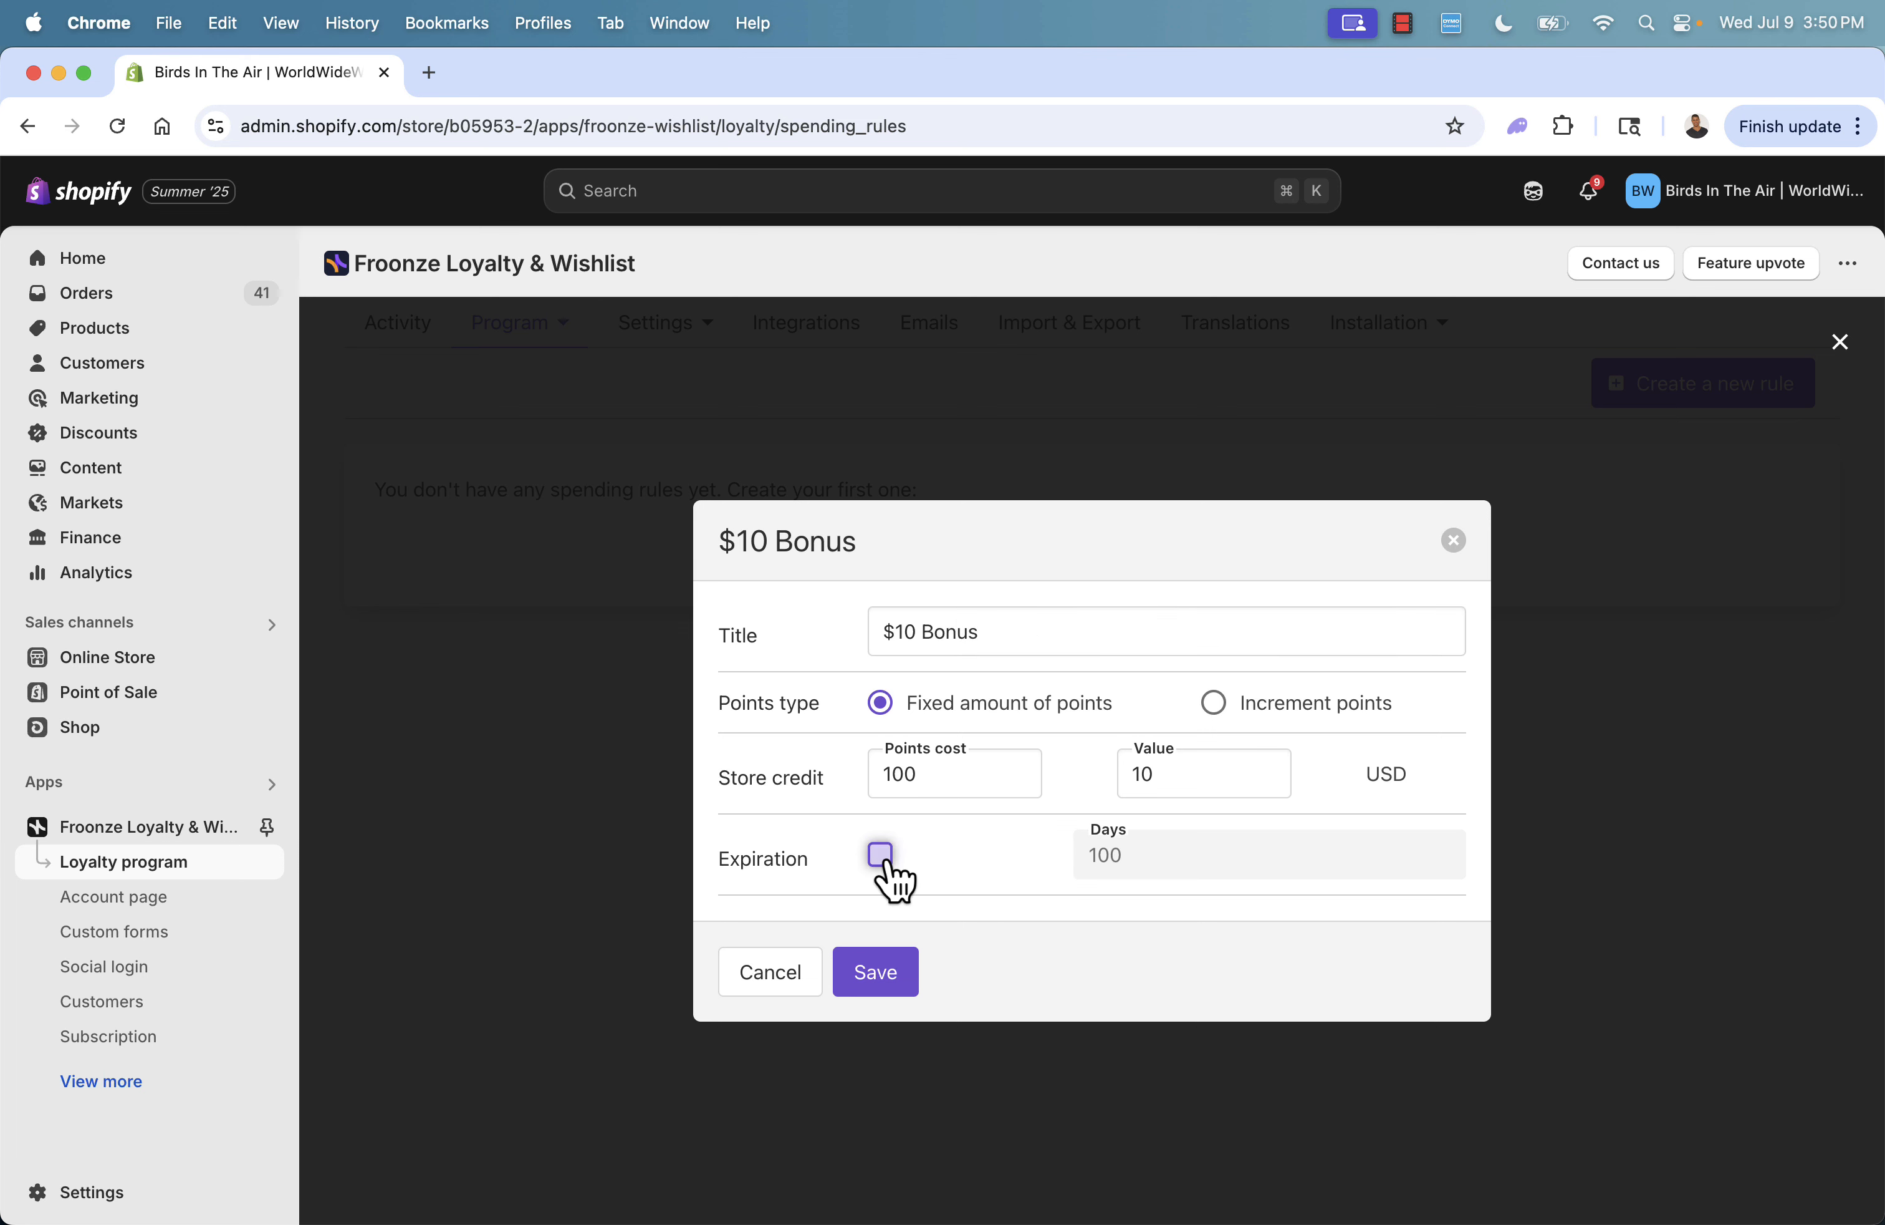
{"action": "left_click", "coordinate": [875, 982]}
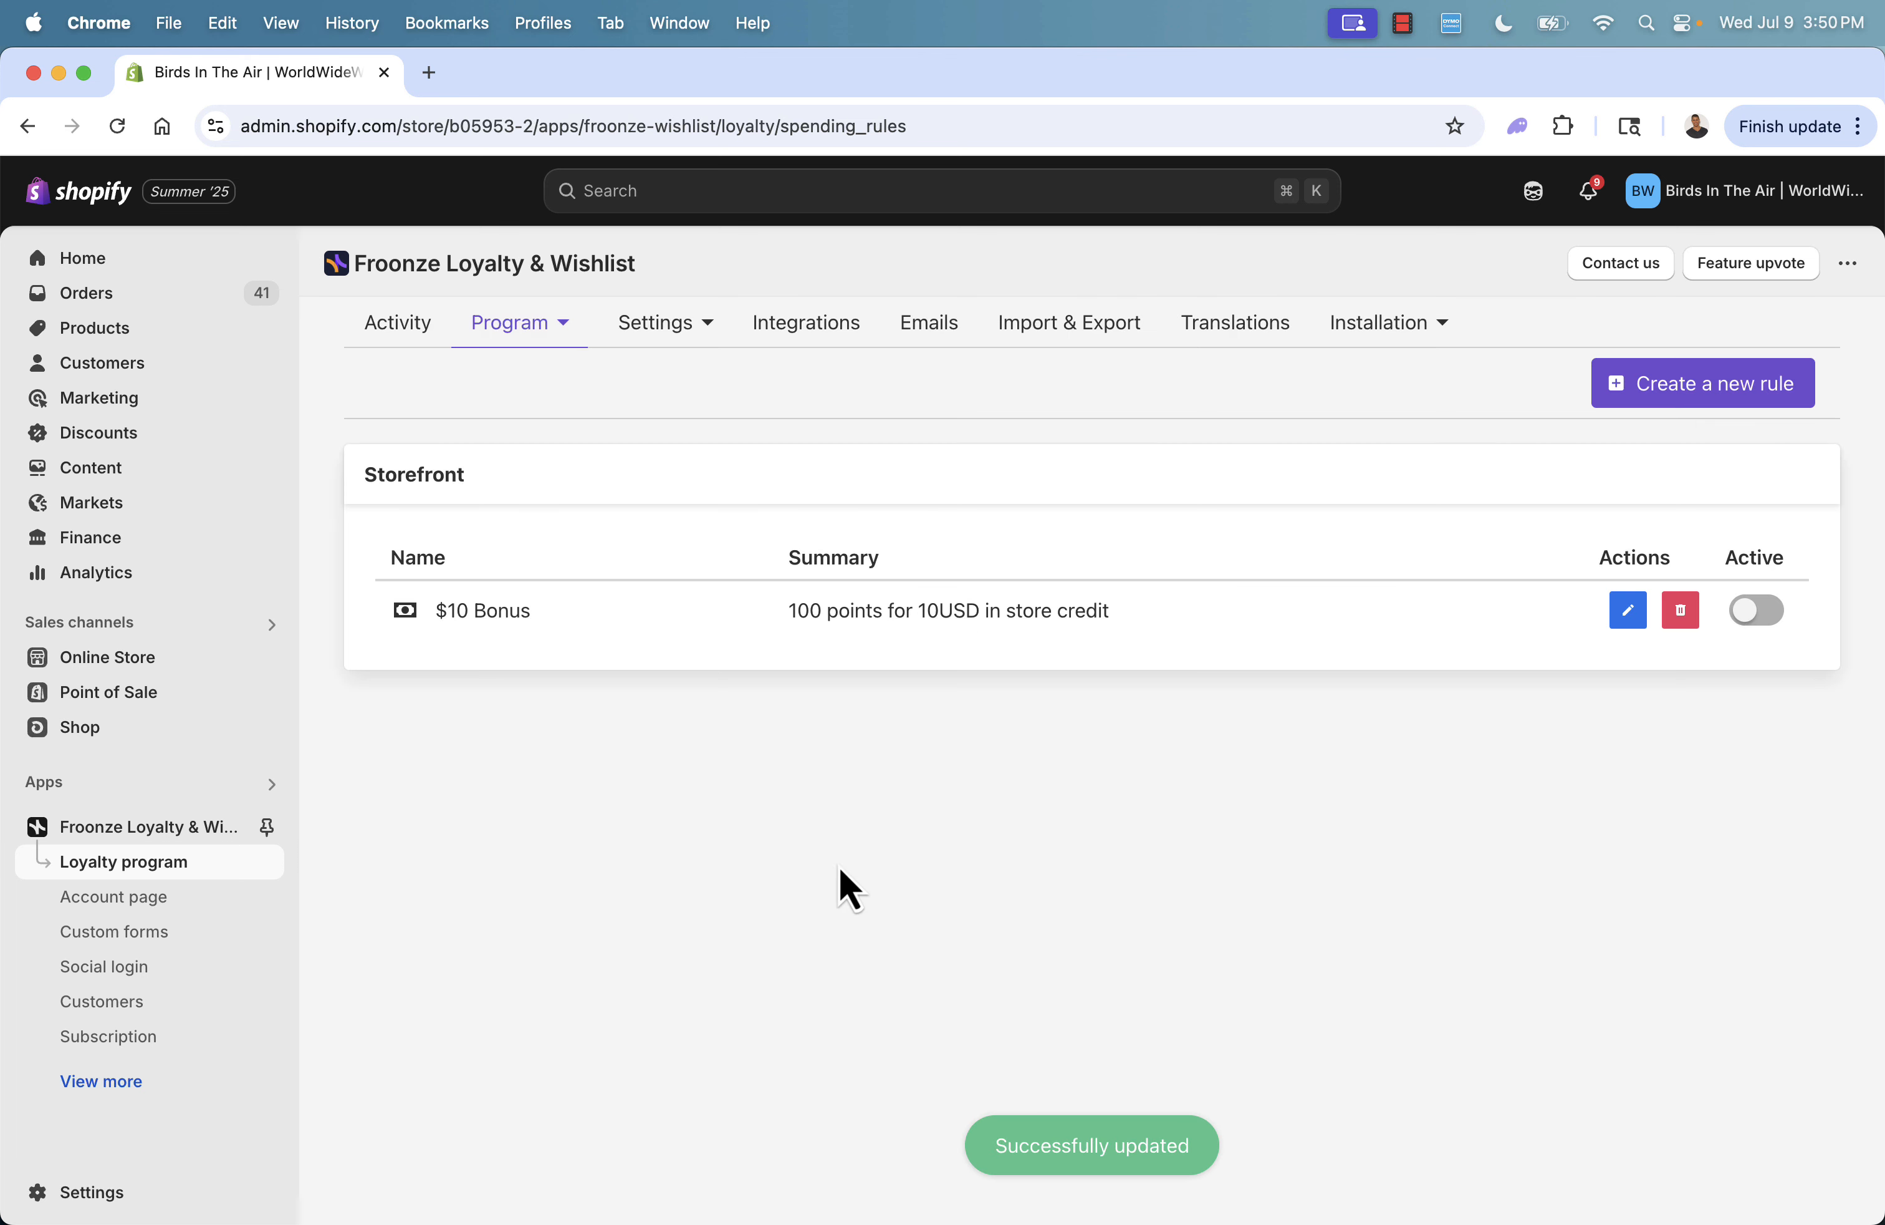
{"action": "left_click", "coordinate": [1772, 612]}
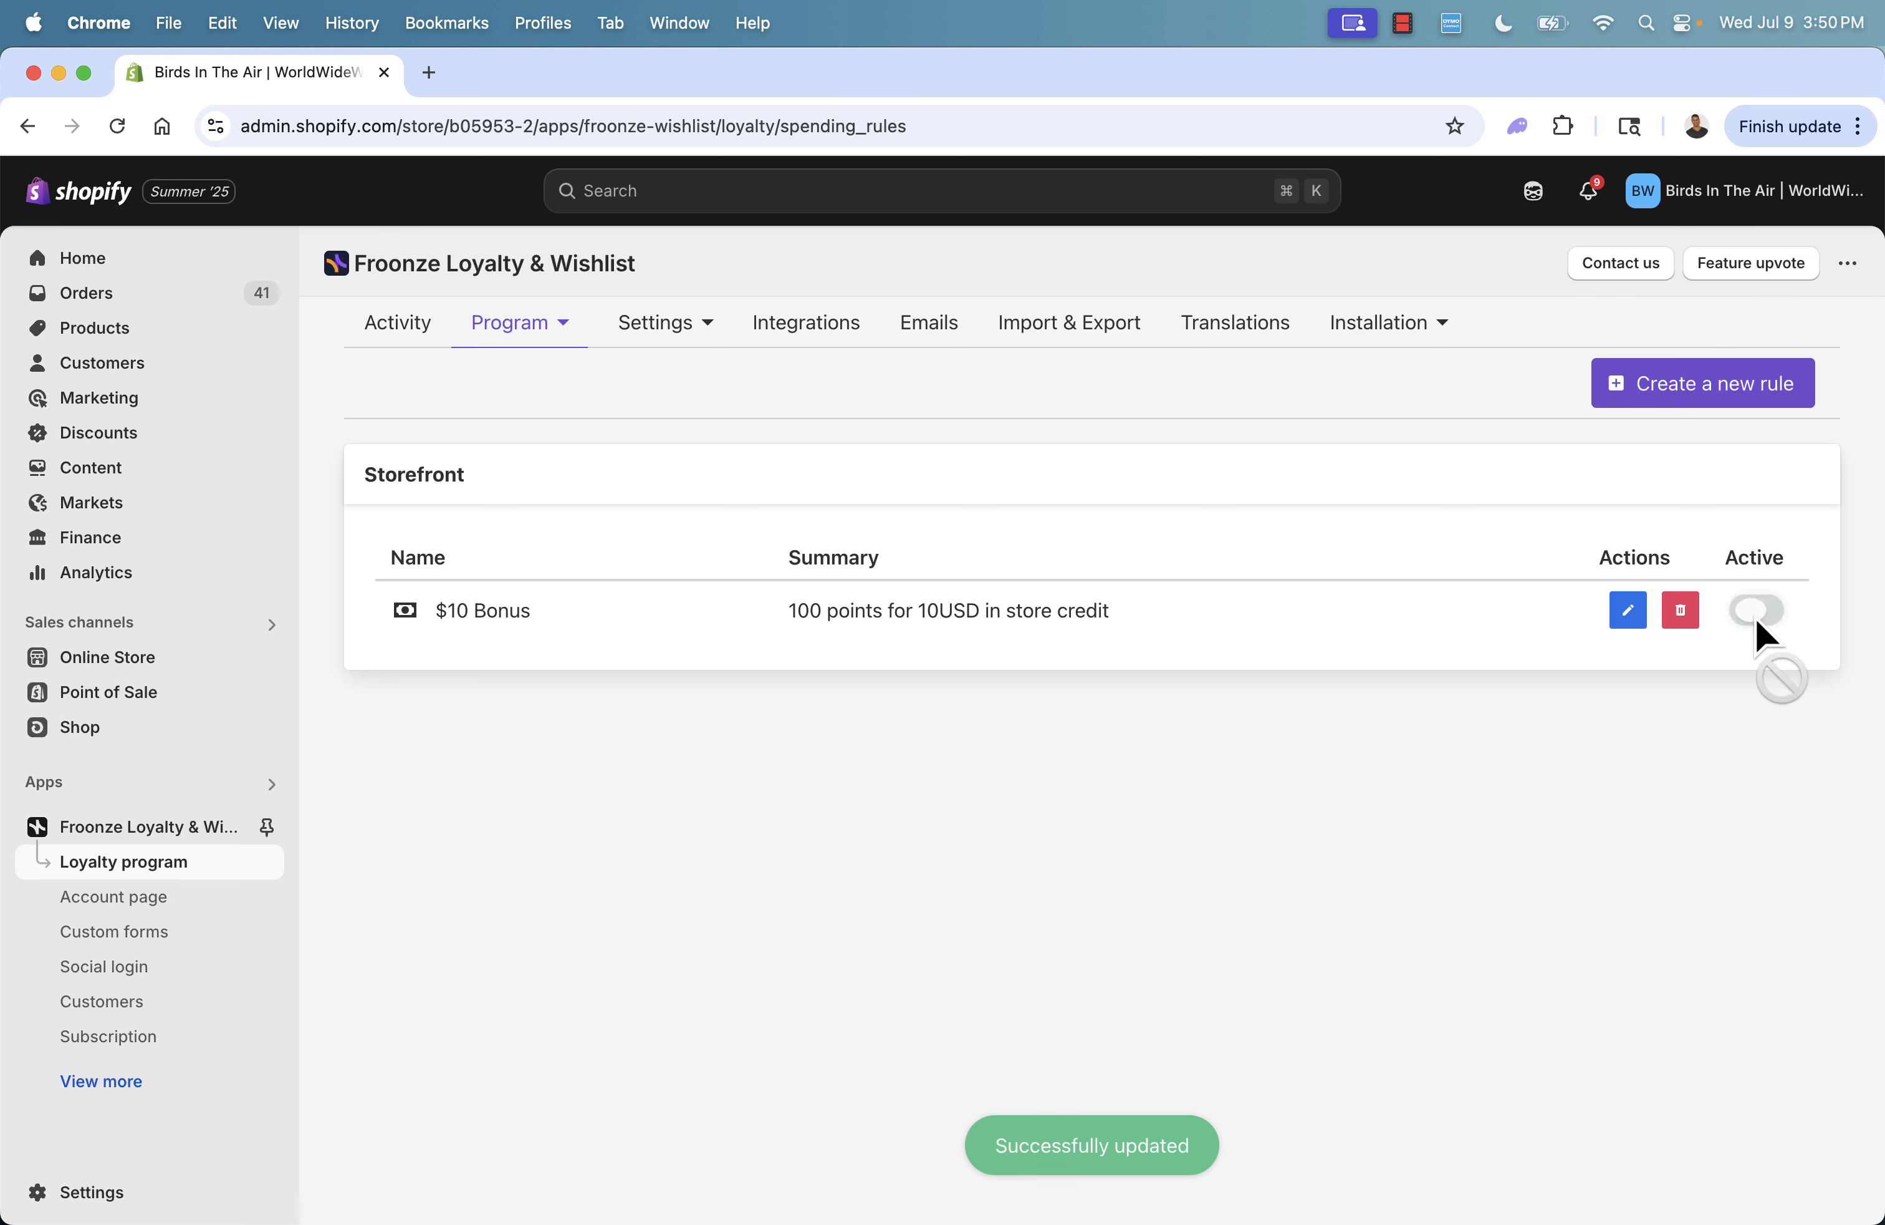
Open the loyalty program's referral settings and activate the referral program.
{"action": "left_click", "coordinate": [556, 330]}
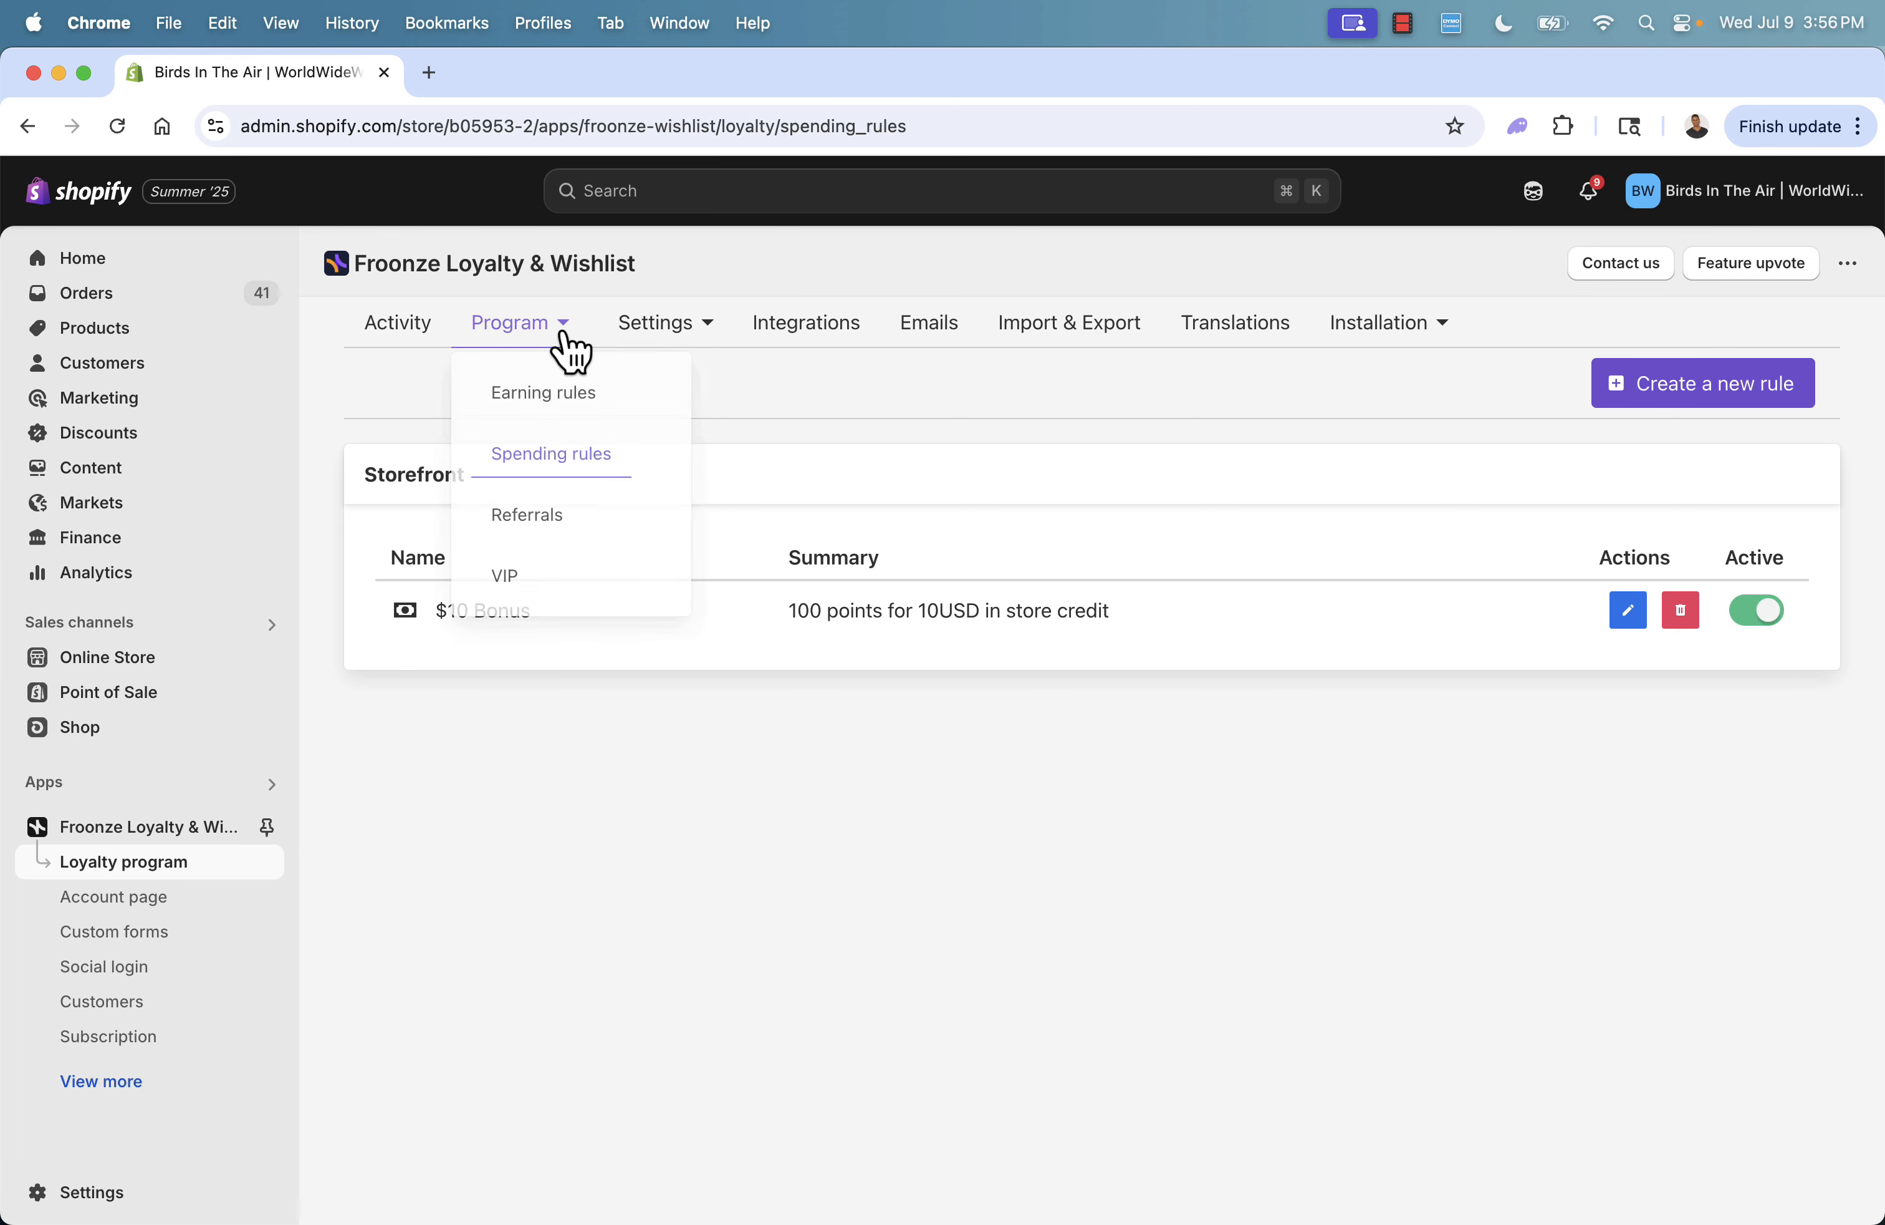
{"action": "left_click", "coordinate": [532, 513]}
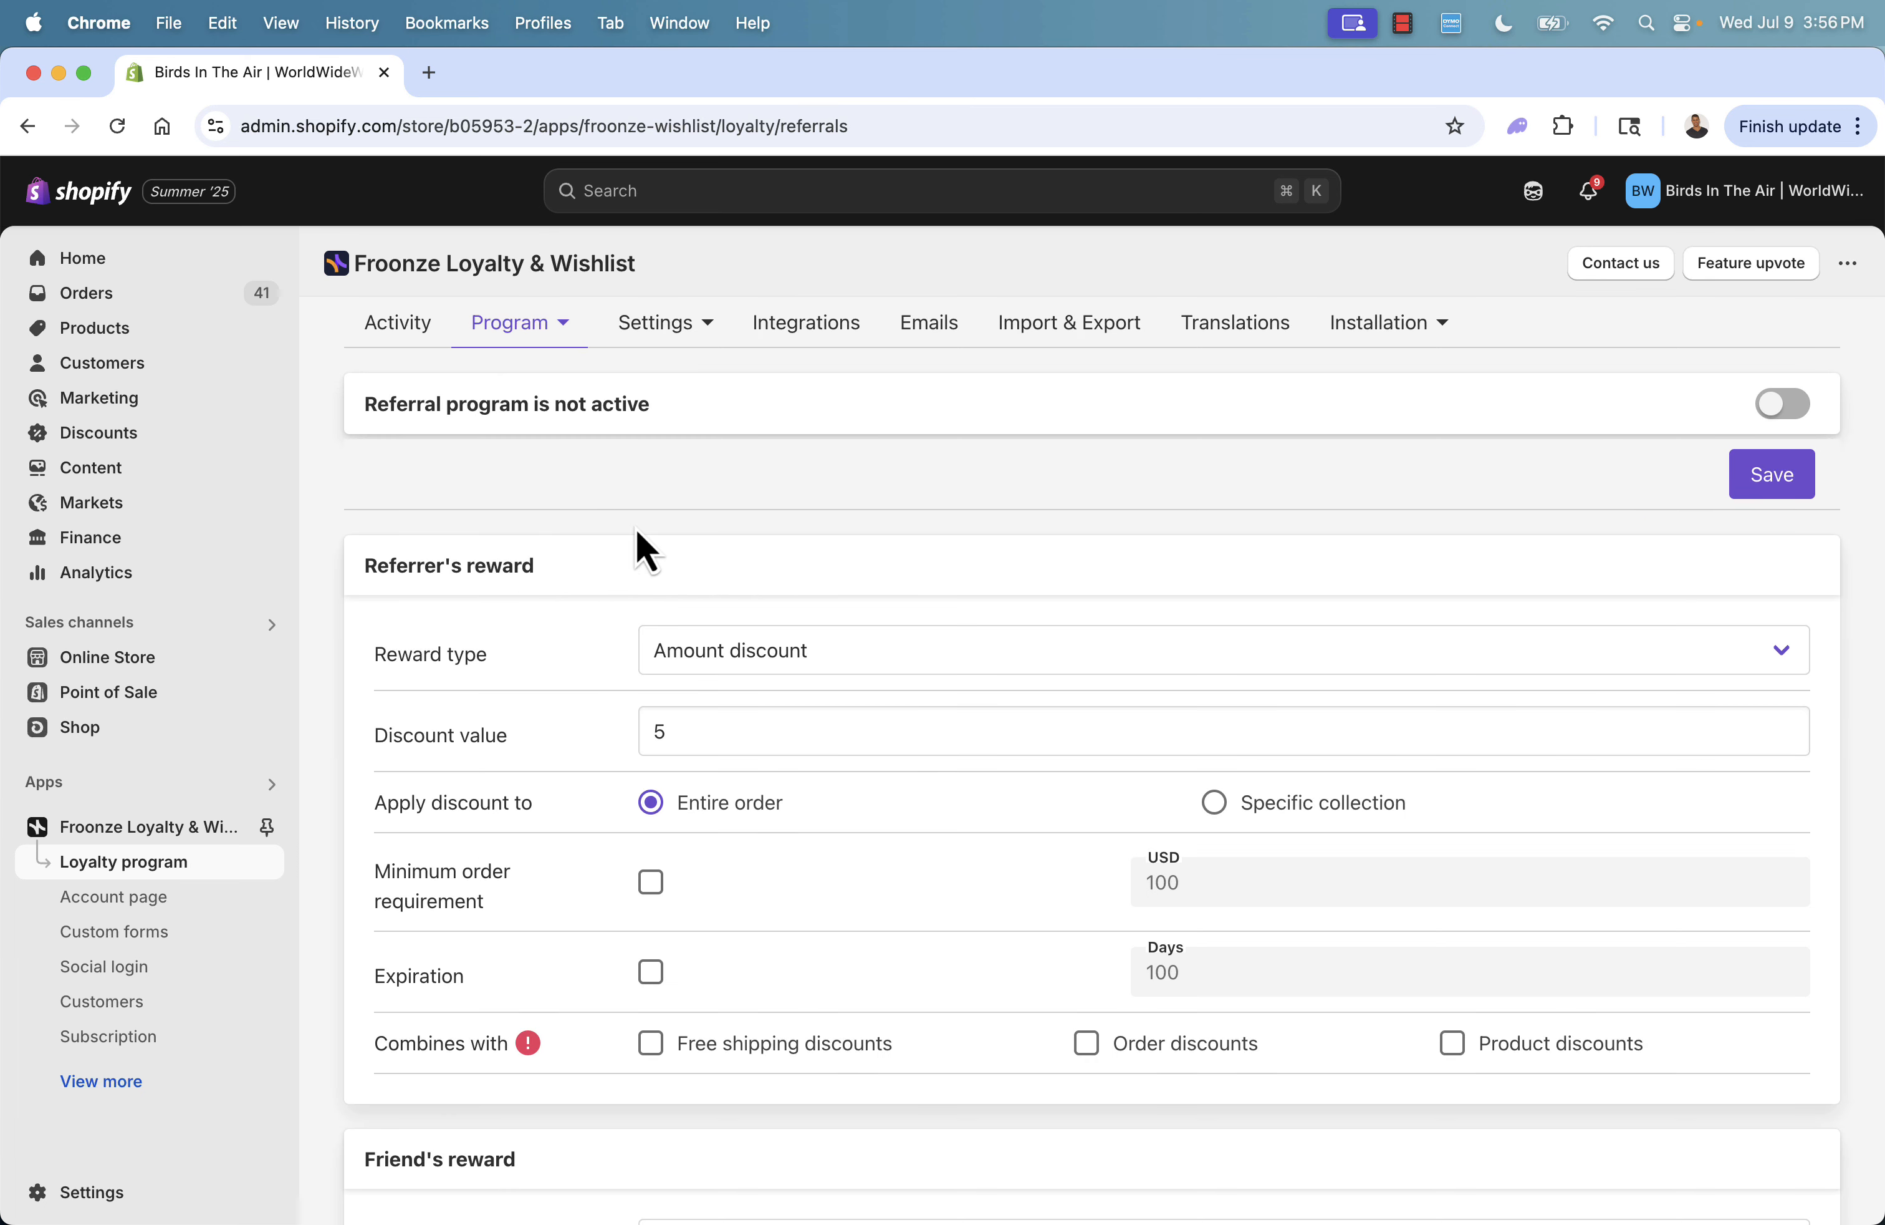
{"action": "left_click", "coordinate": [535, 334]}
{"action": "left_click", "coordinate": [1785, 405]}
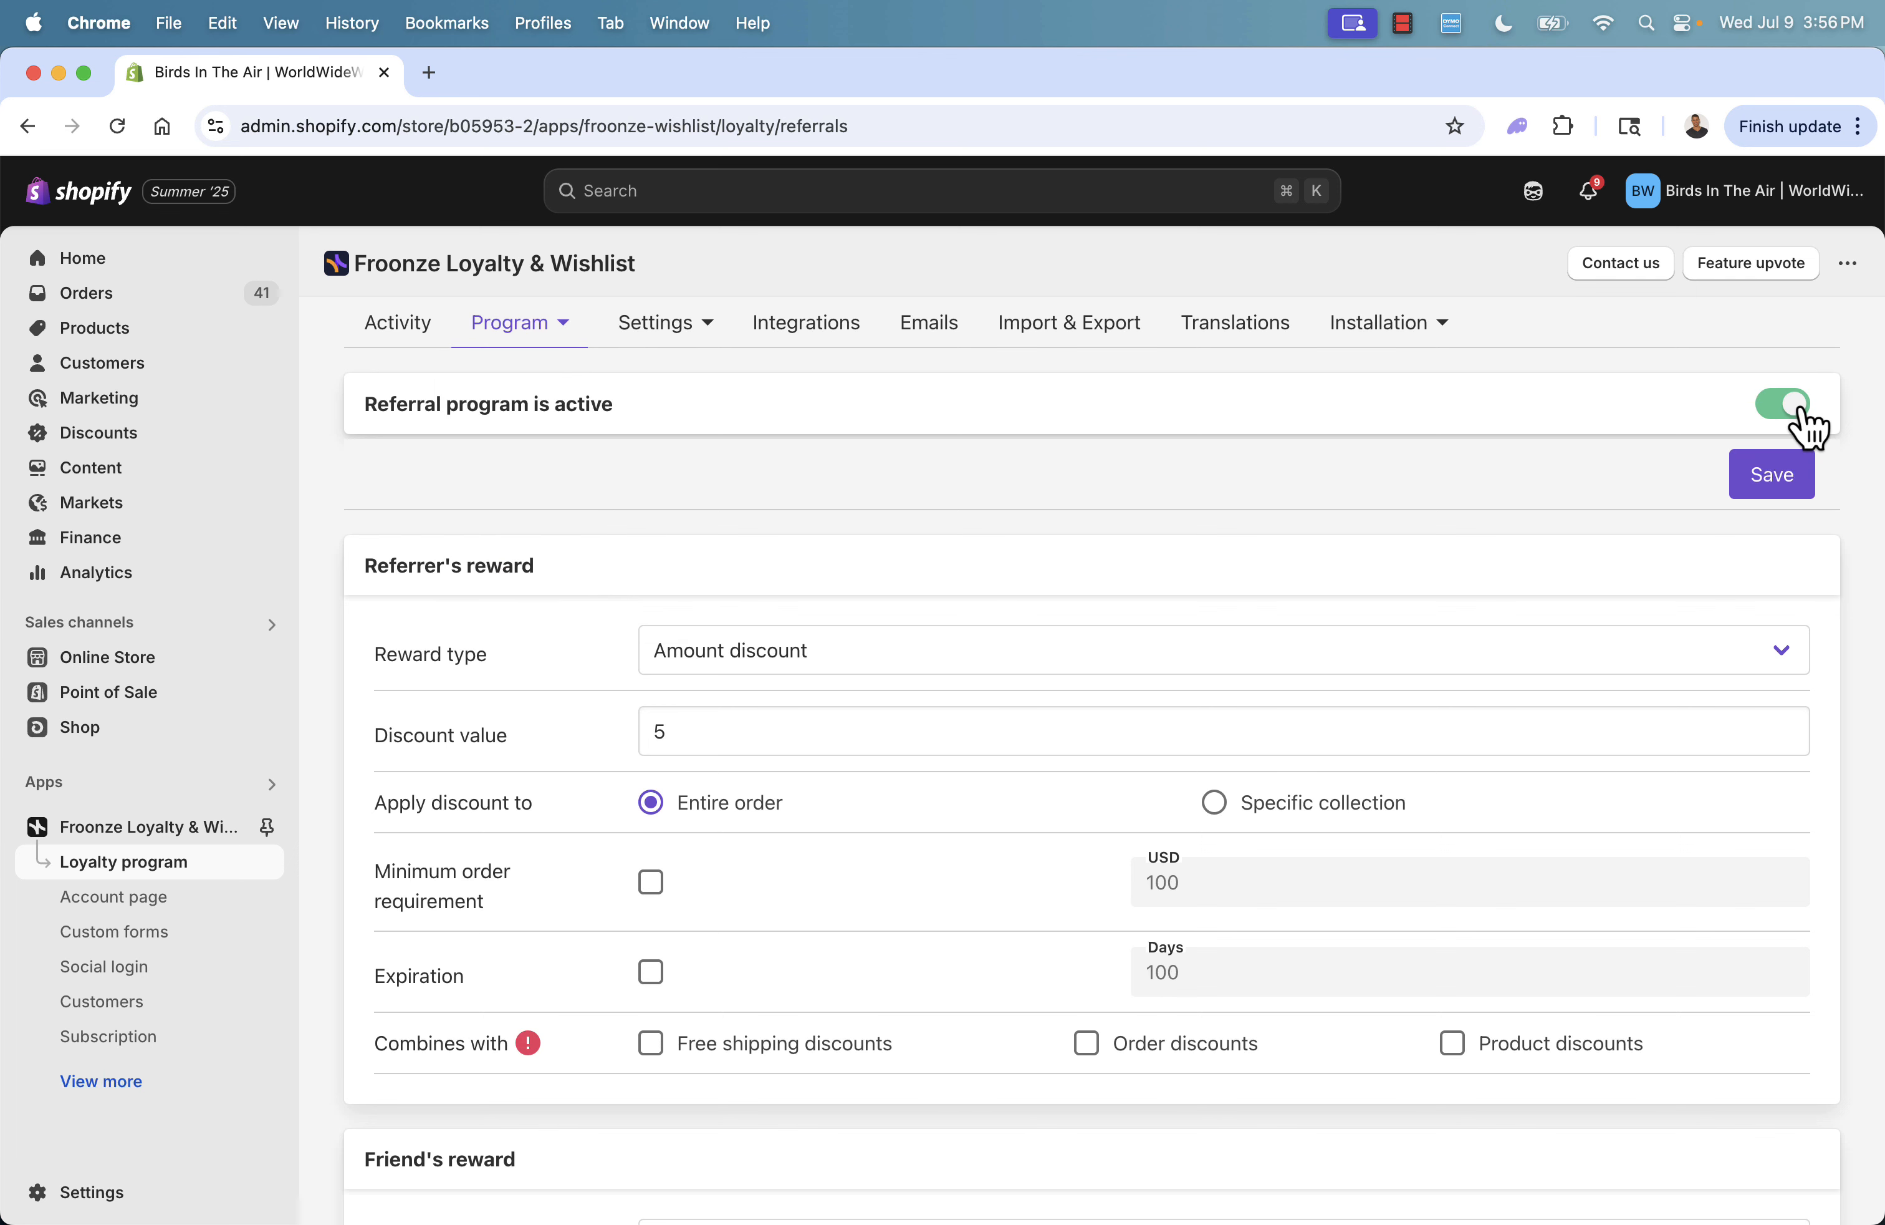
Try Free shipping, Percentage discount and Amount discount as the referrer's reward type.
{"action": "scroll", "coordinate": [980, 502], "scroll_direction": "down", "scroll_amount": 5}
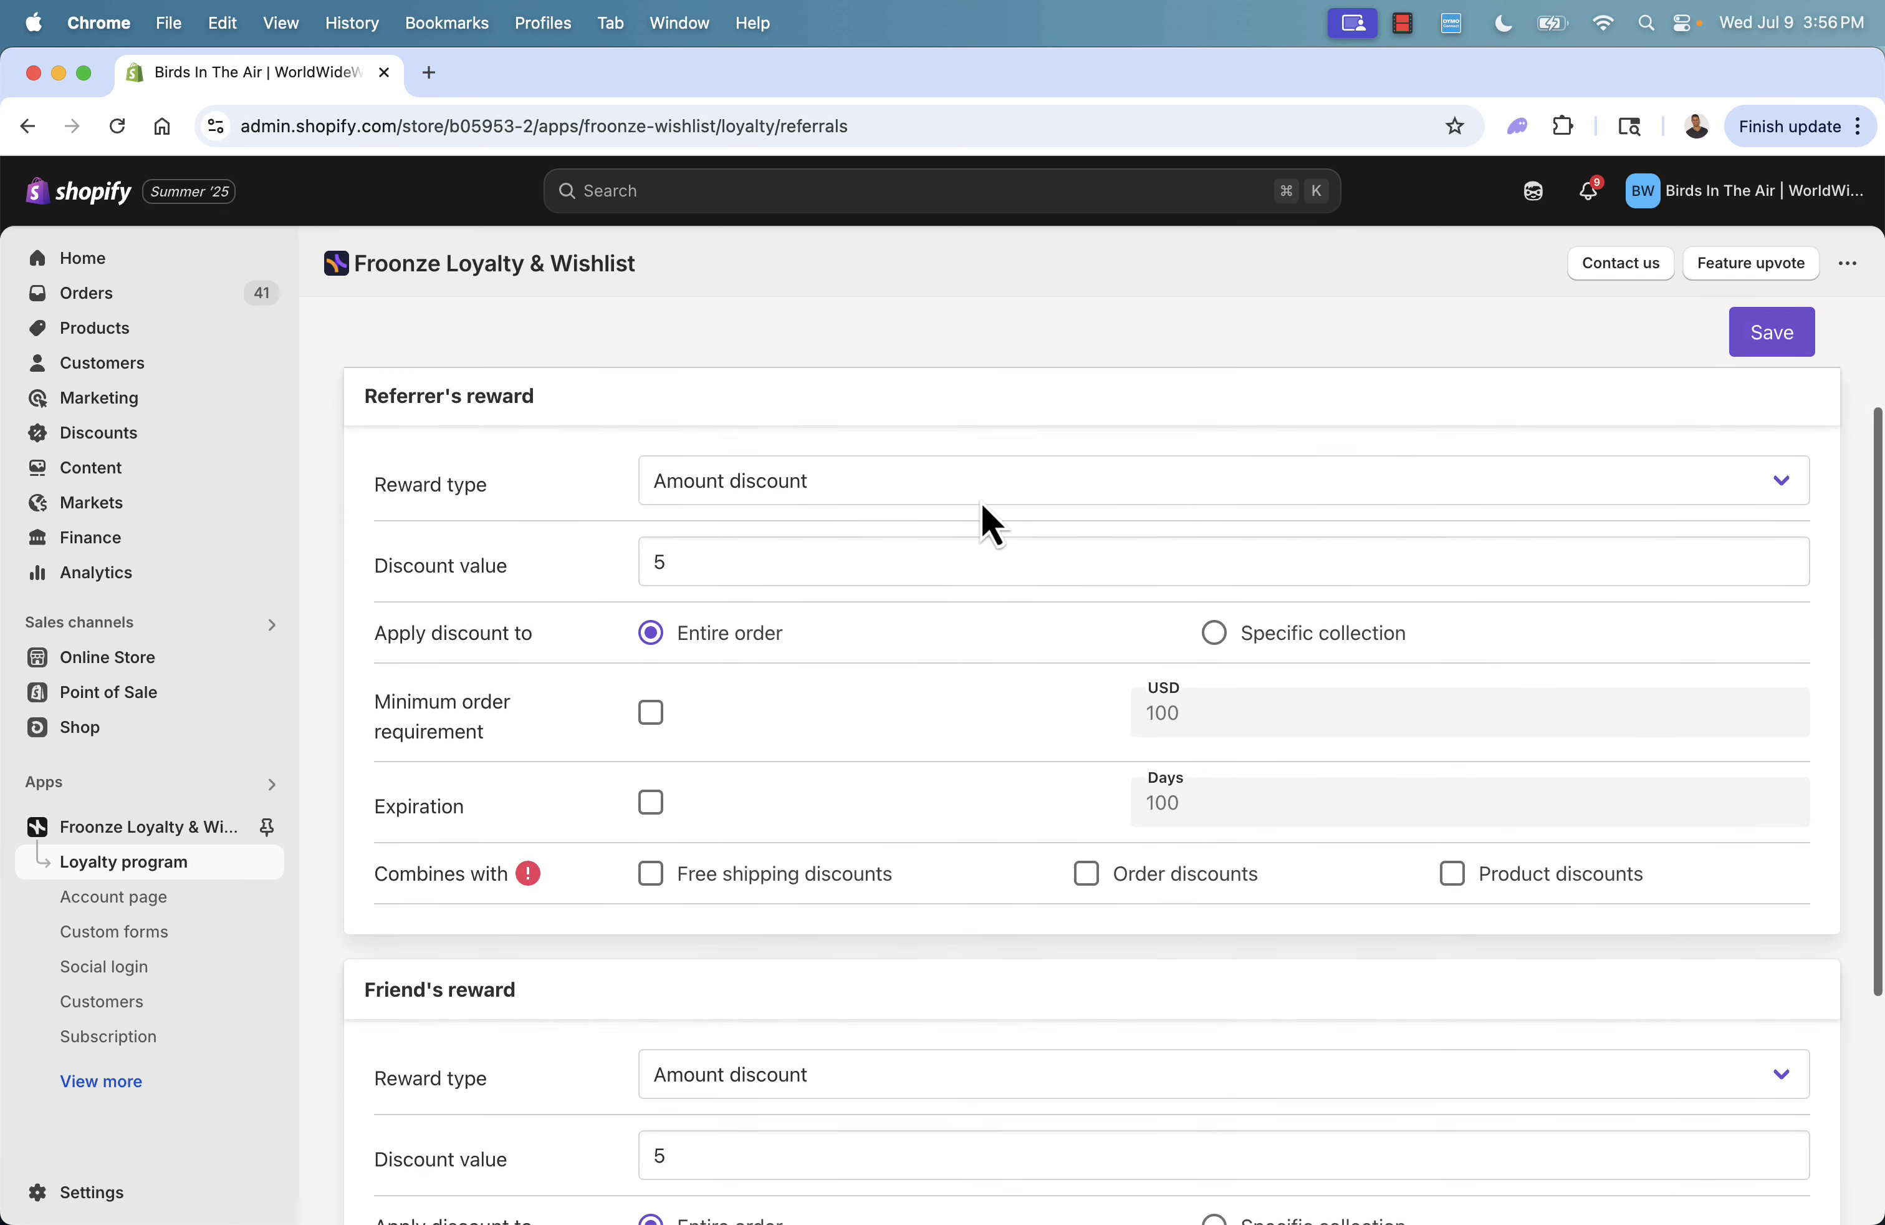
{"action": "scroll", "coordinate": [899, 489], "scroll_direction": "up", "scroll_amount": 3}
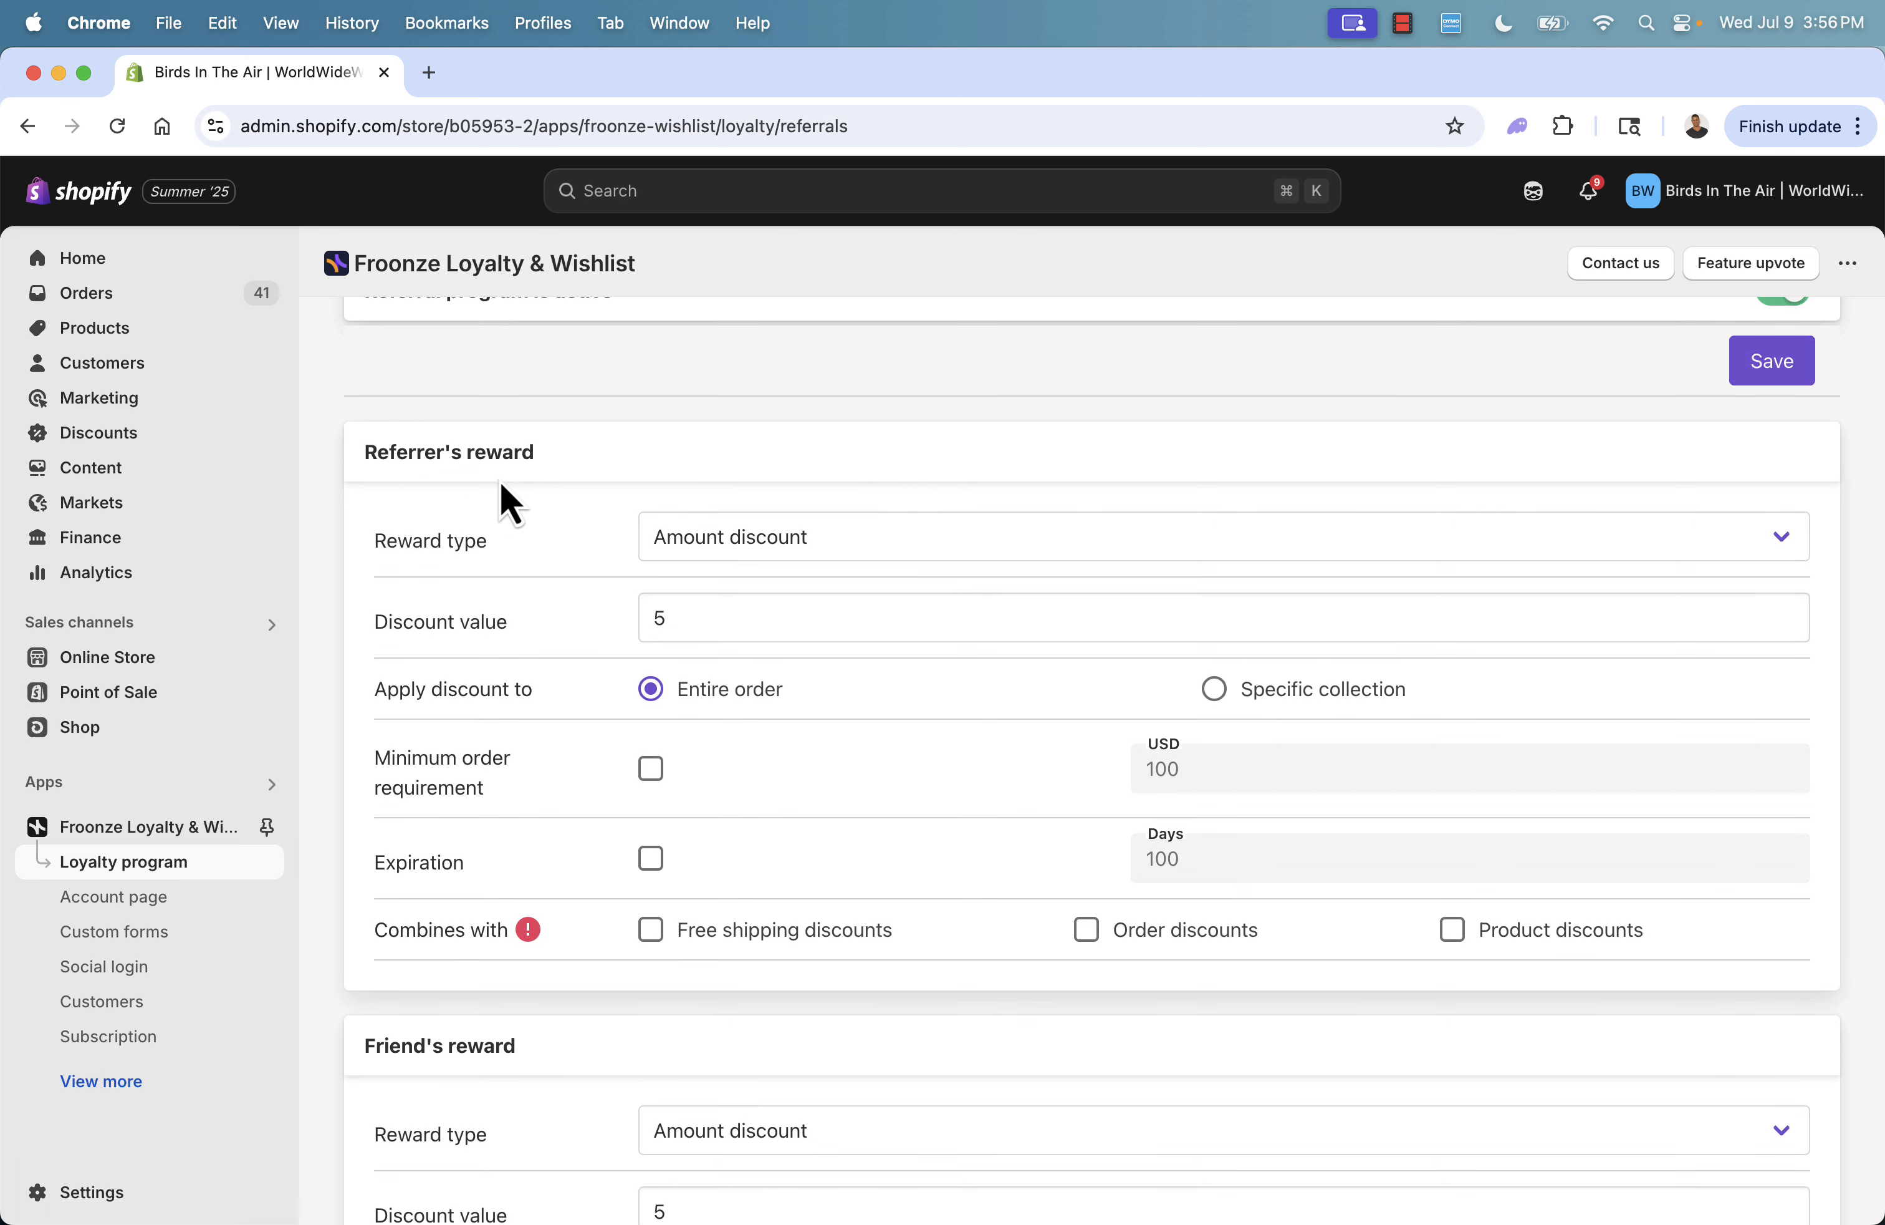
{"action": "left_click", "coordinate": [803, 566]}
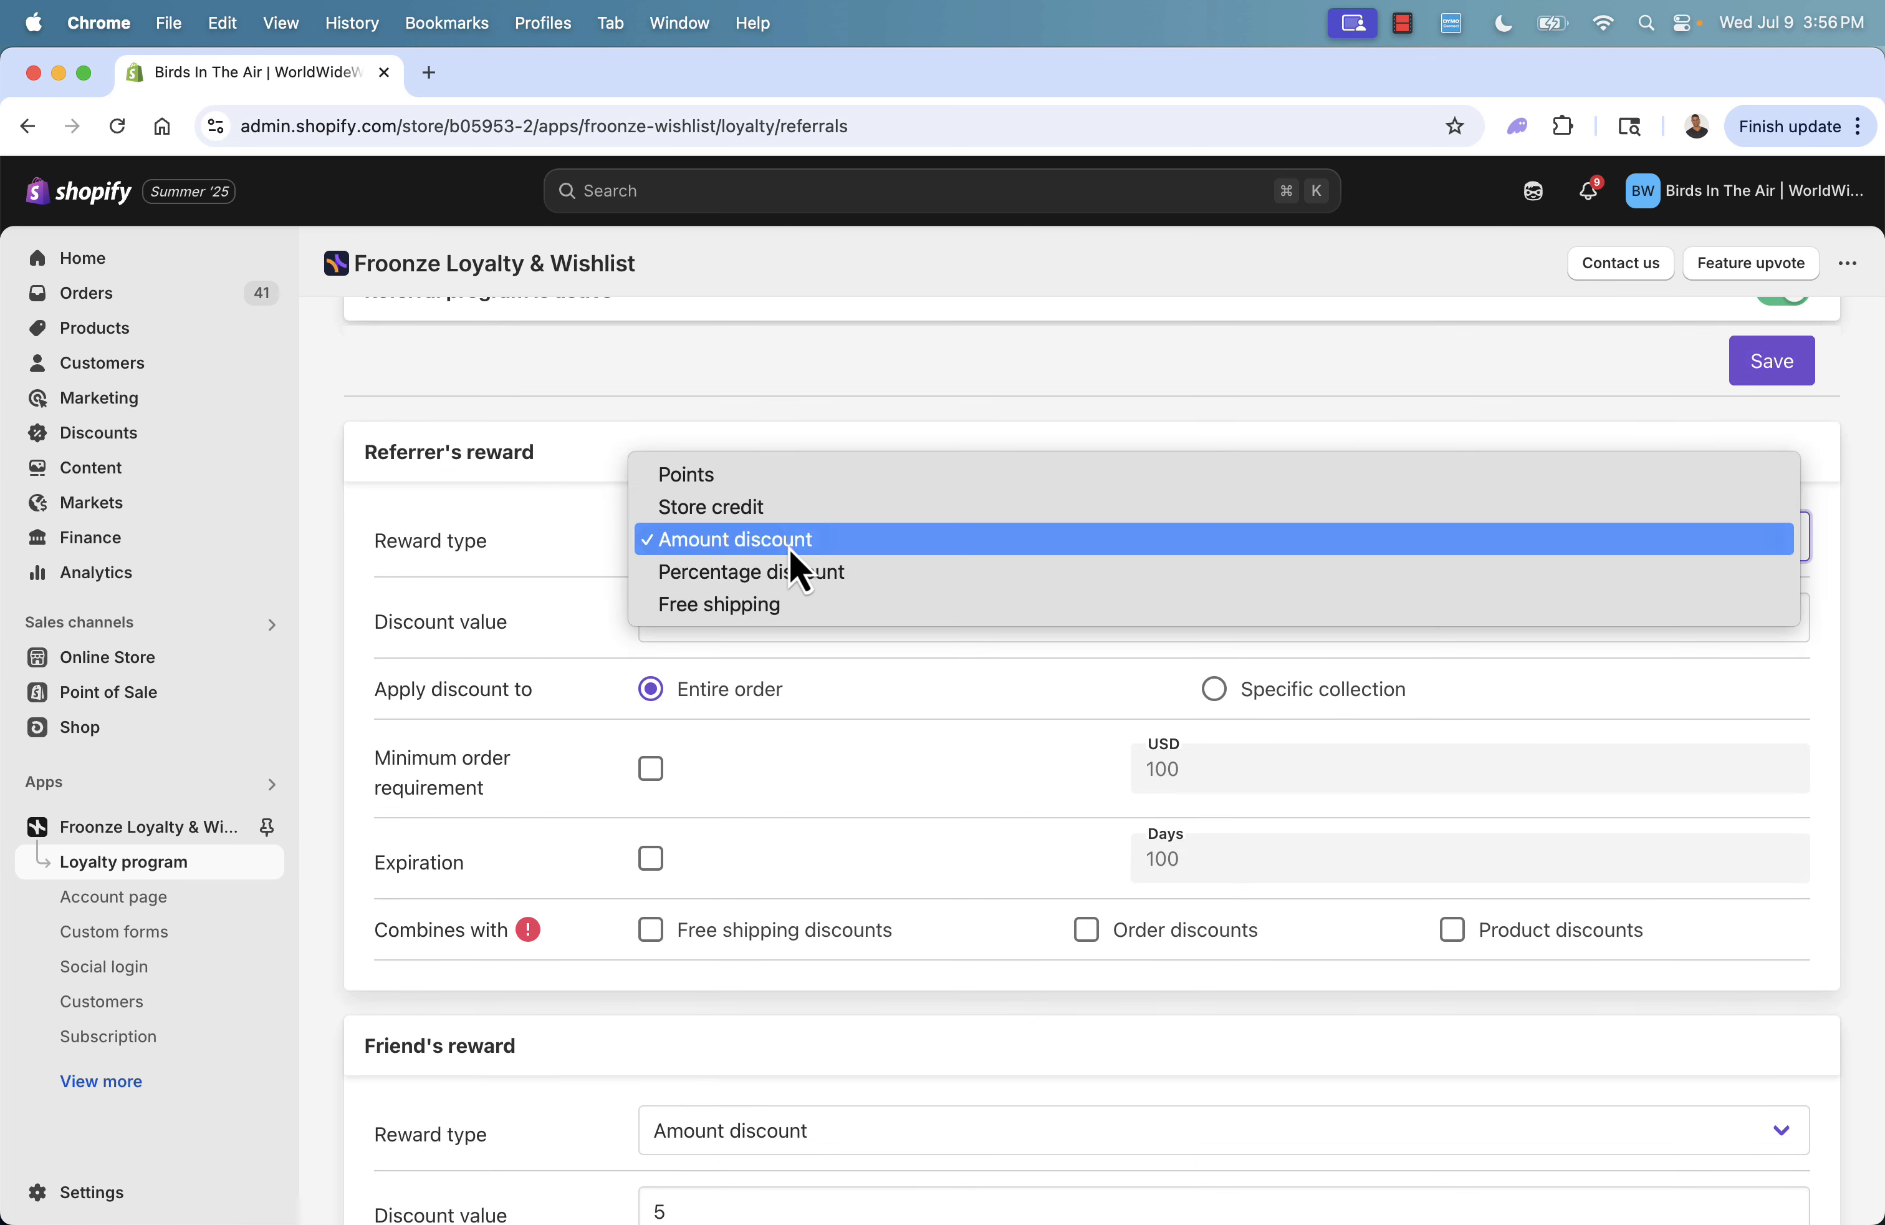
{"action": "left_click", "coordinate": [753, 613]}
{"action": "left_click", "coordinate": [717, 537]}
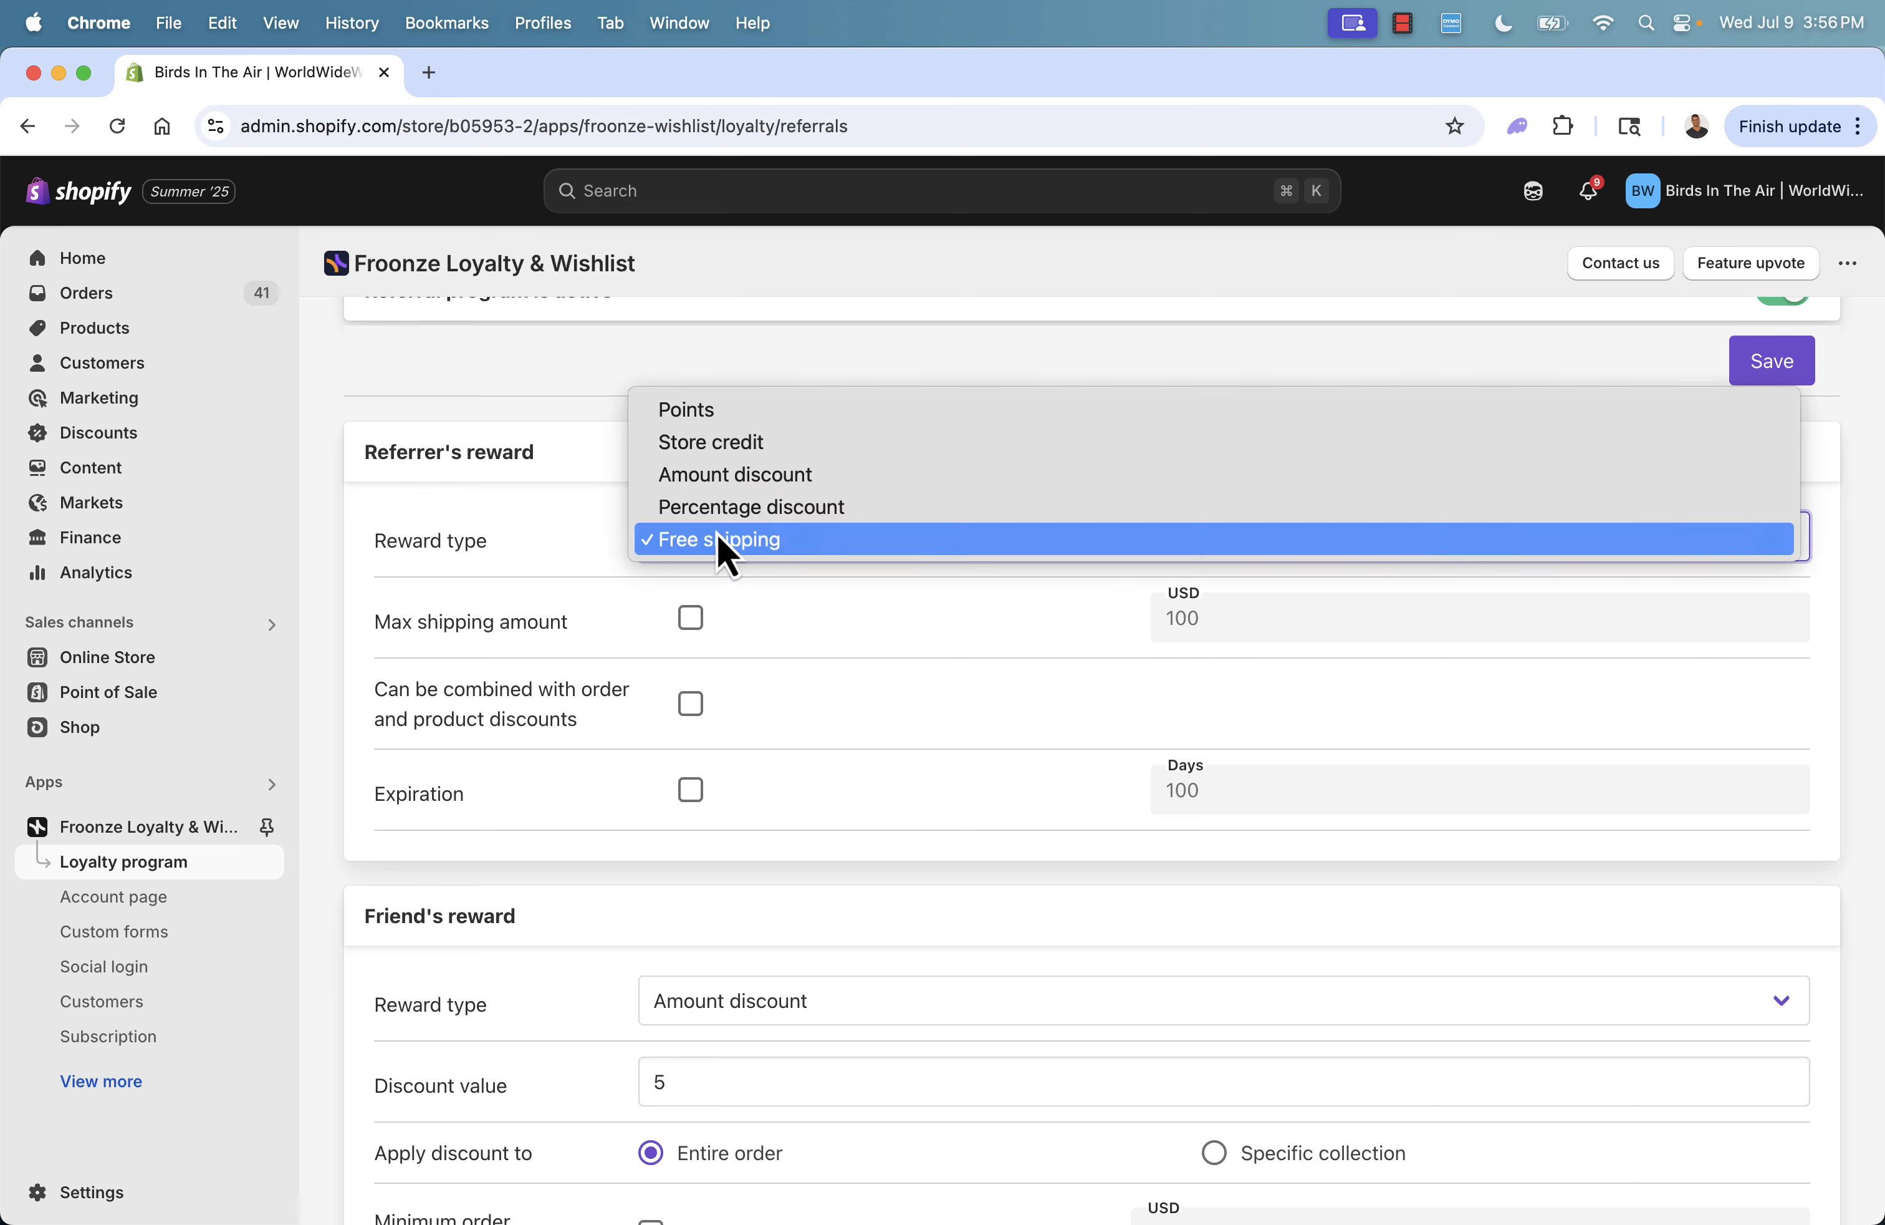
{"action": "left_click", "coordinate": [712, 509]}
{"action": "left_click", "coordinate": [703, 533]}
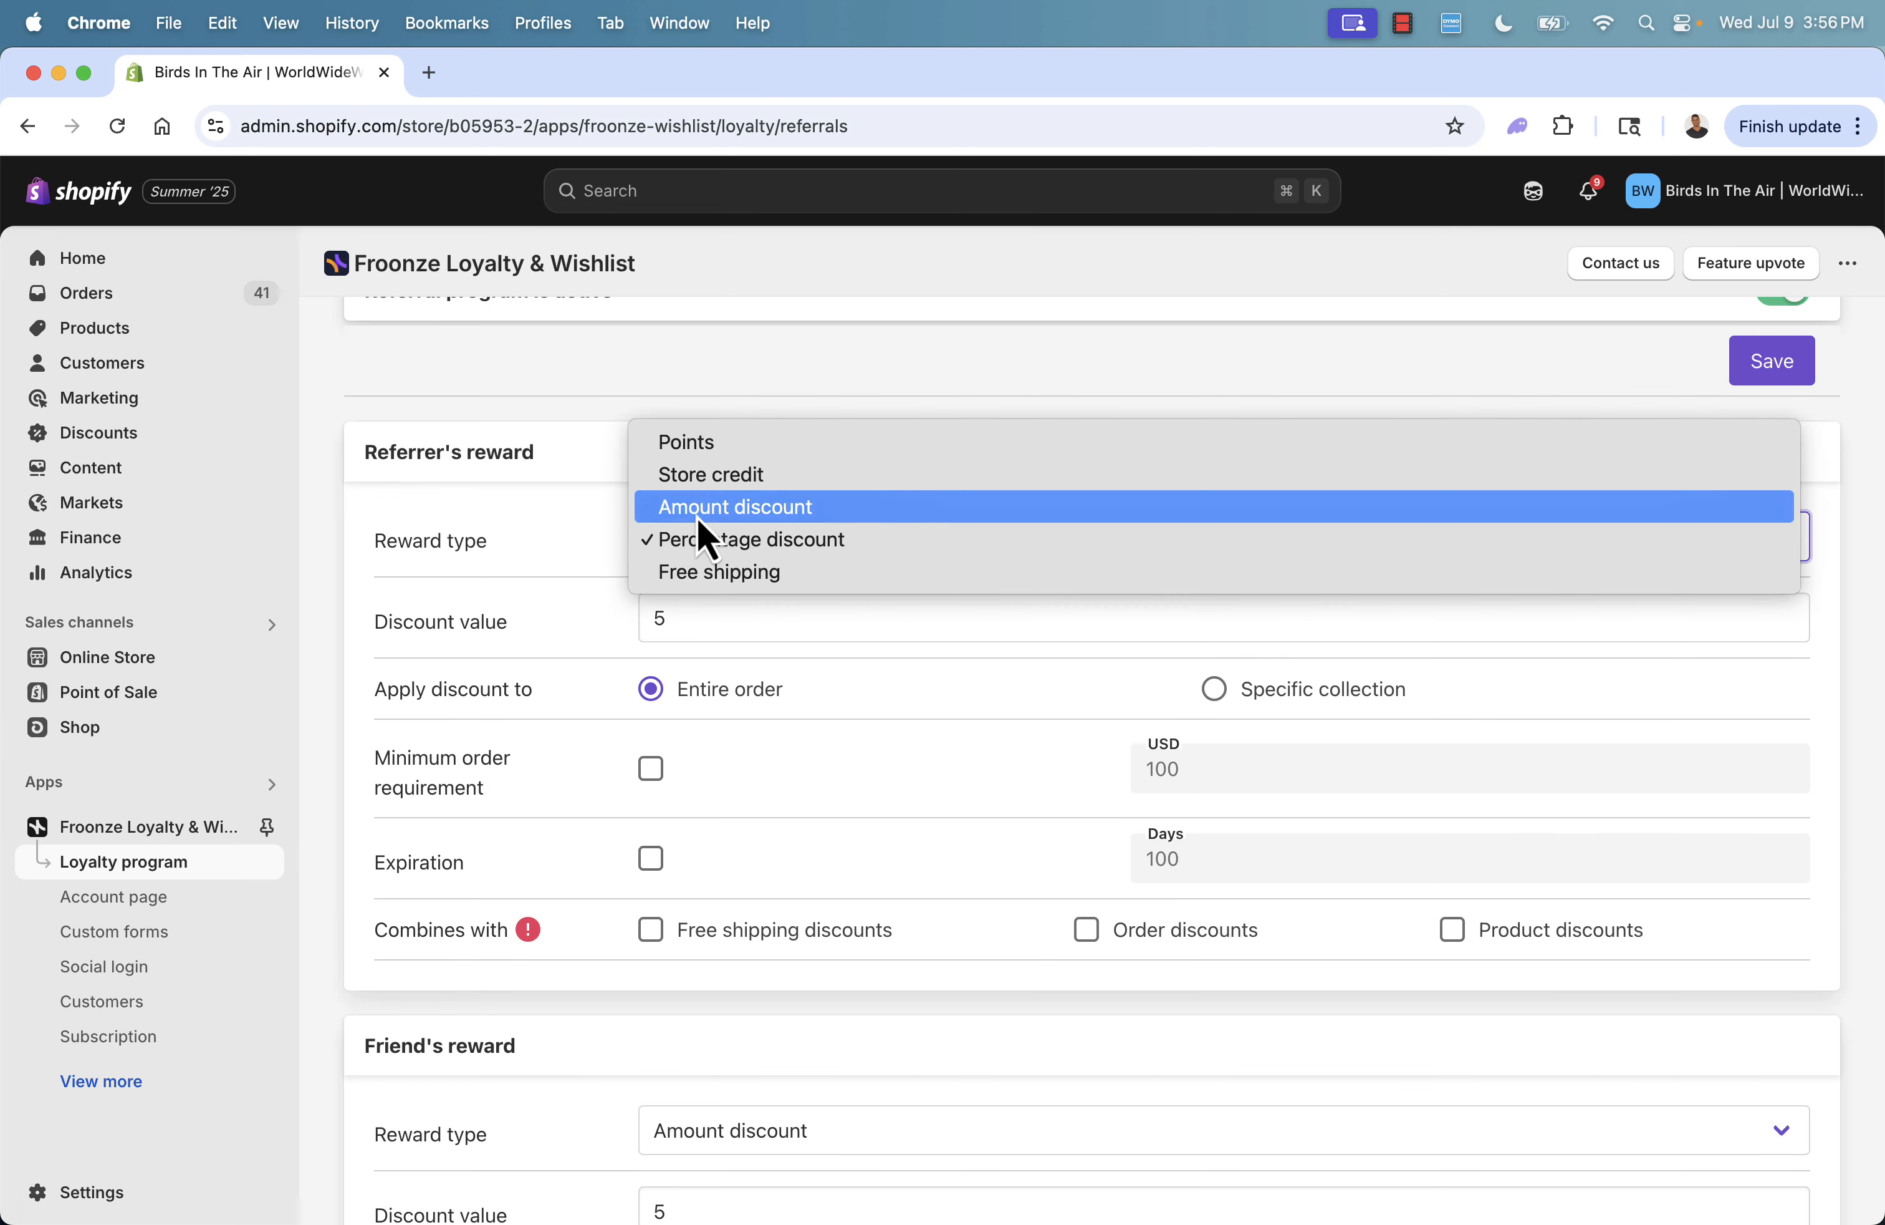
{"action": "left_click", "coordinate": [701, 514]}
Set the referrer's reward type to Store credit.
{"action": "left_click", "coordinate": [703, 537]}
{"action": "left_click", "coordinate": [692, 508]}
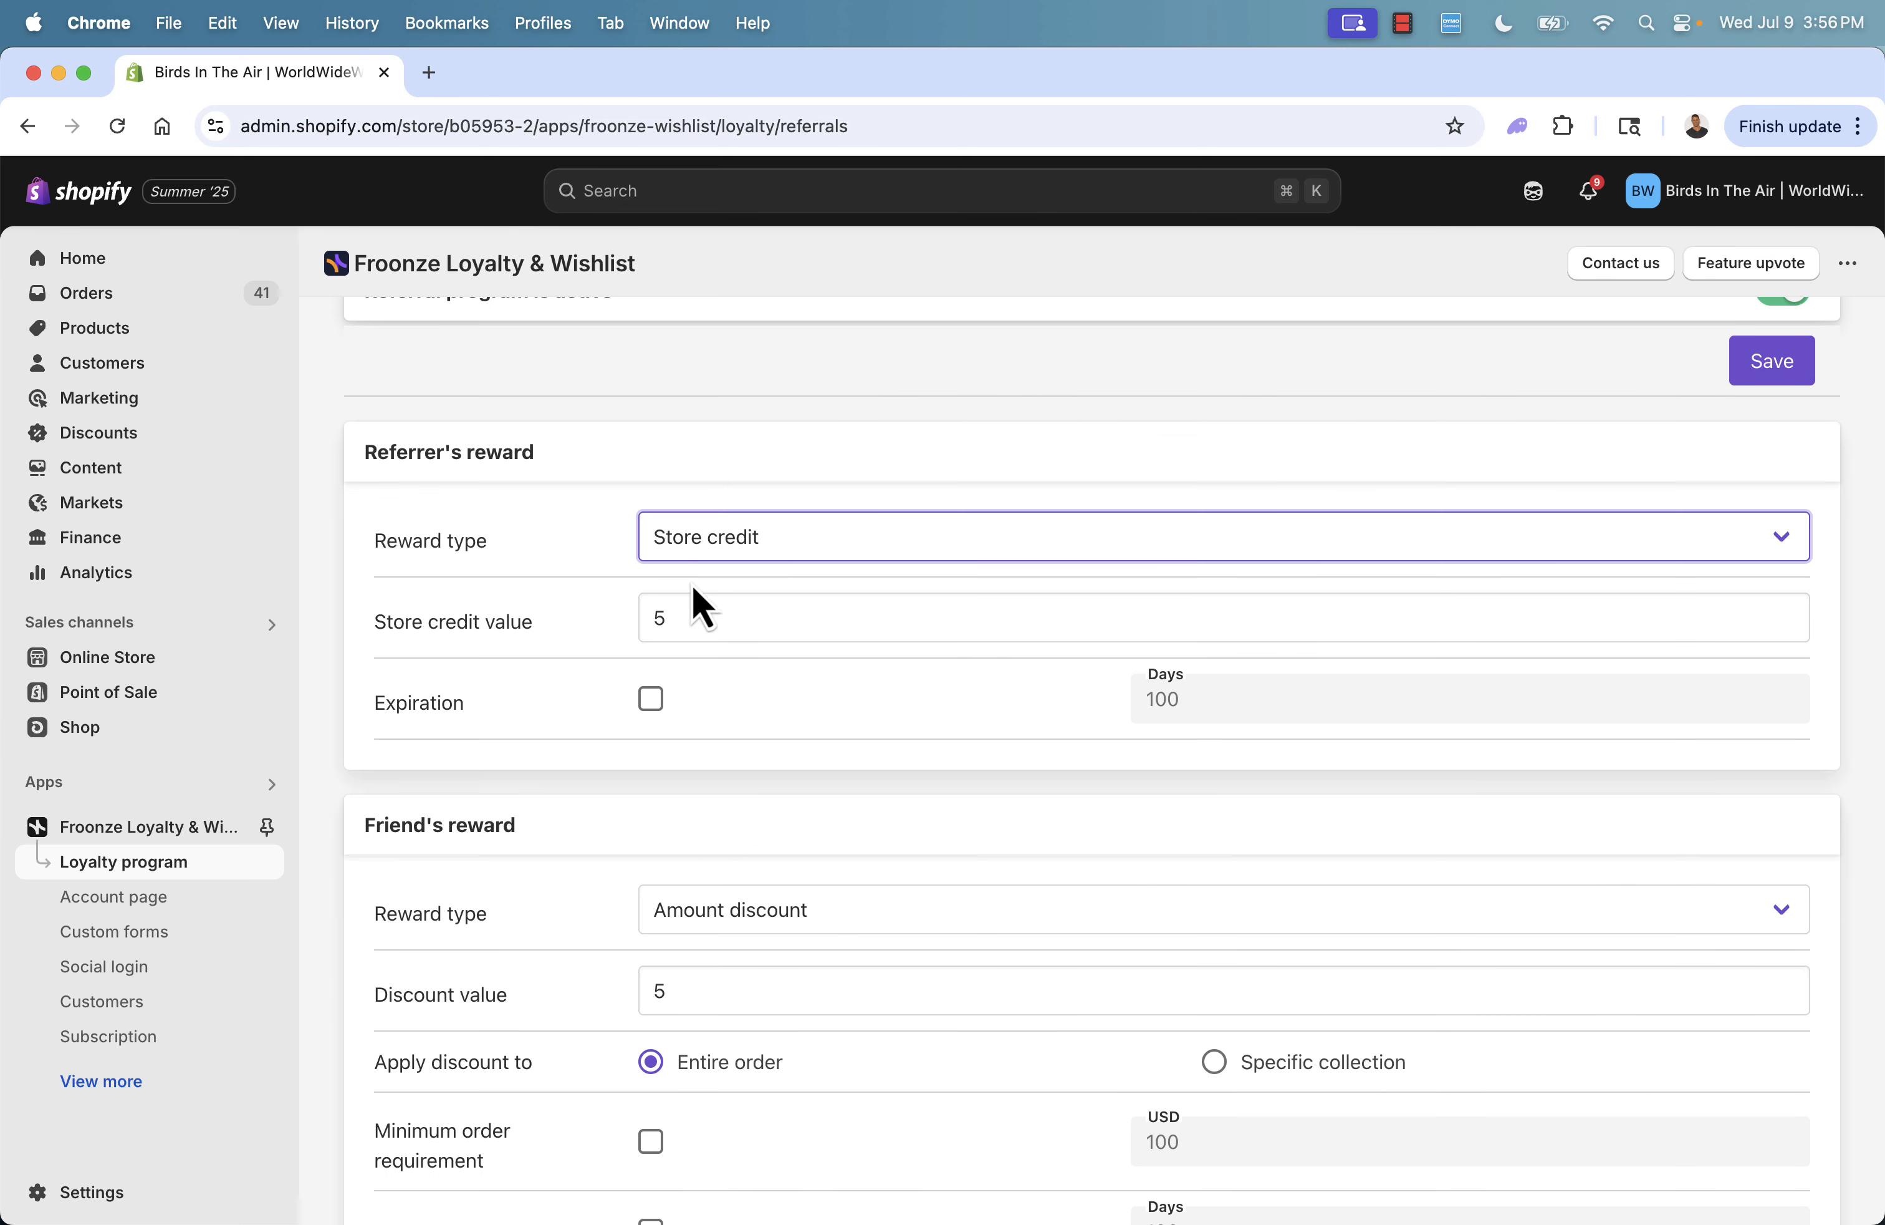
Try enabling an expiration on the referrer's store credit reward.
{"action": "left_click", "coordinate": [688, 625]}
{"action": "left_click", "coordinate": [554, 557]}
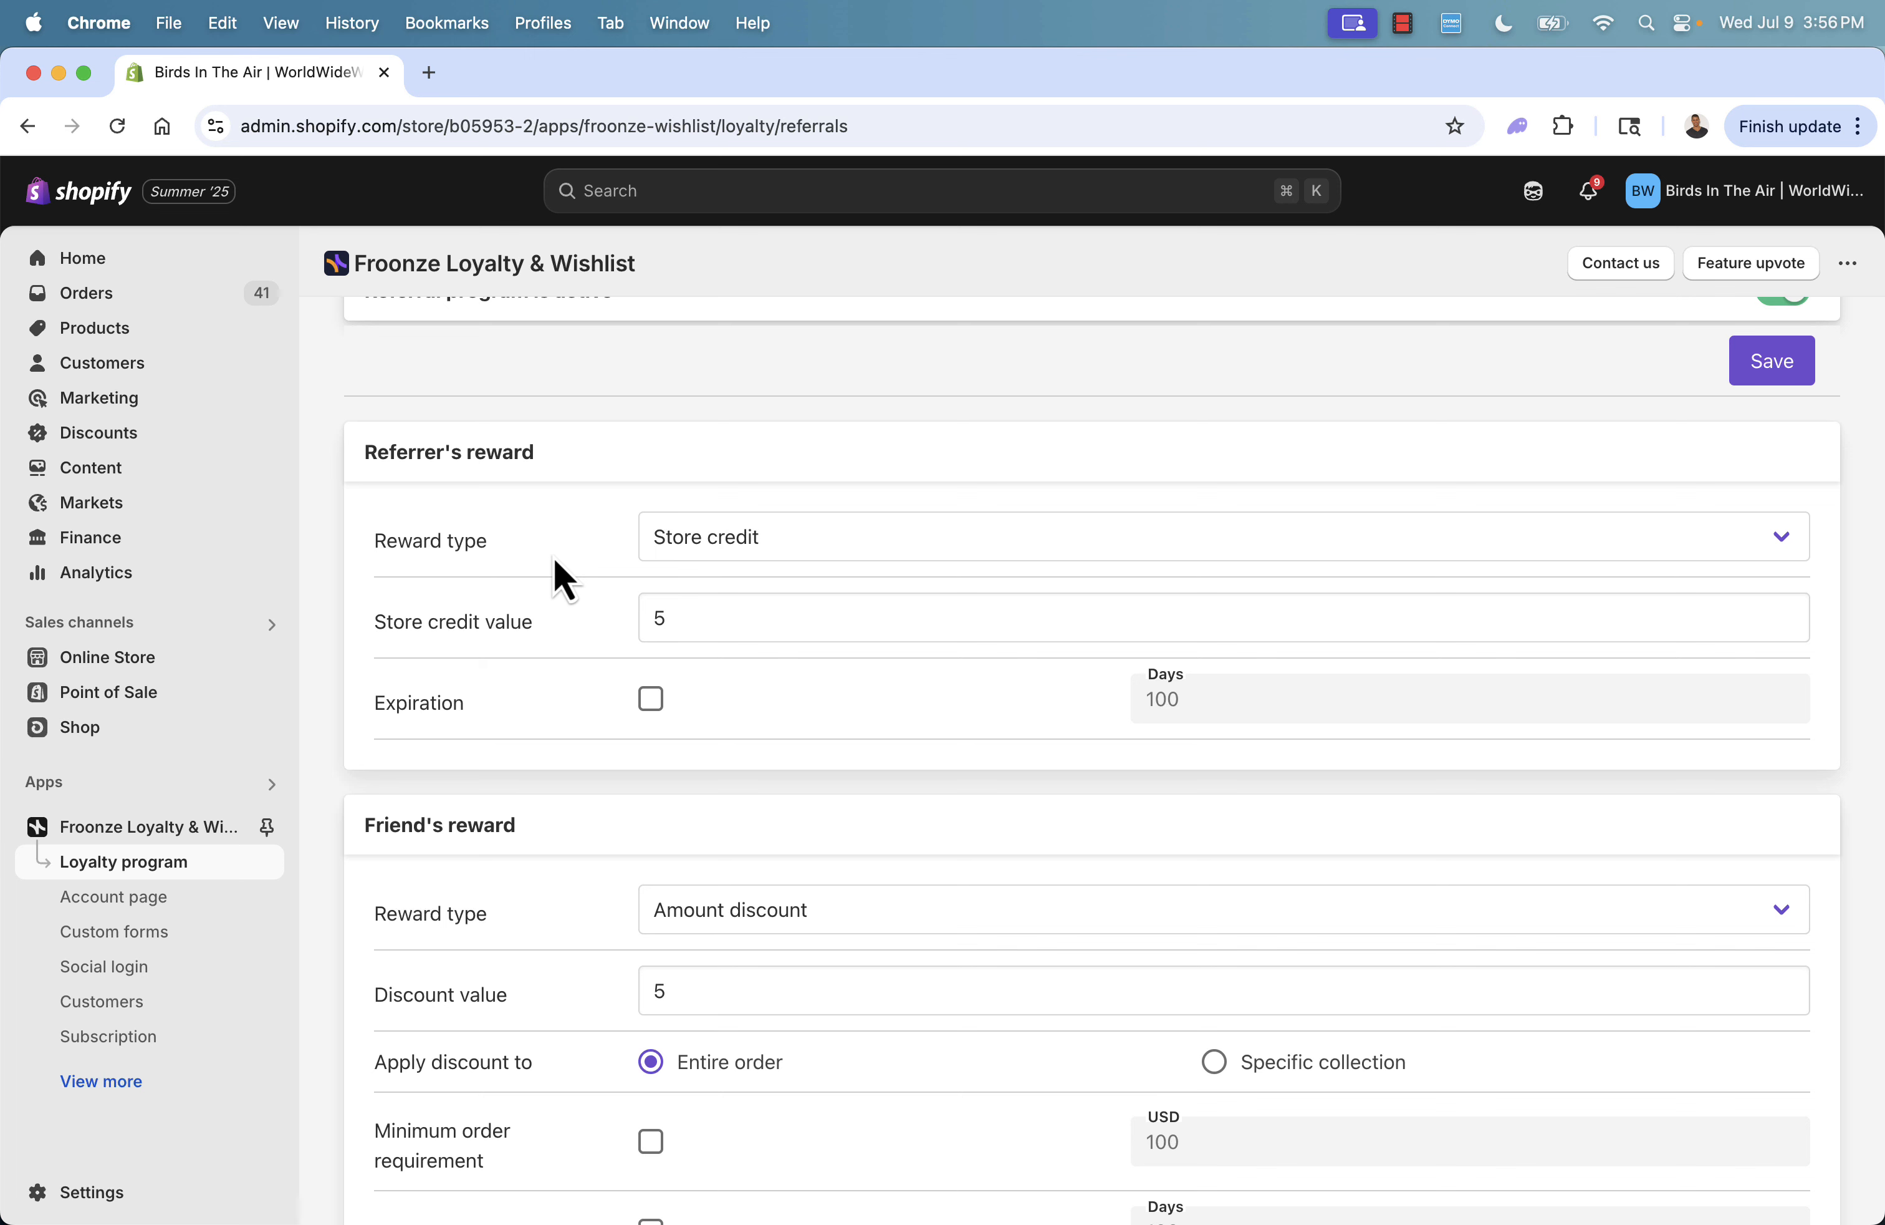
{"action": "left_click", "coordinate": [648, 696]}
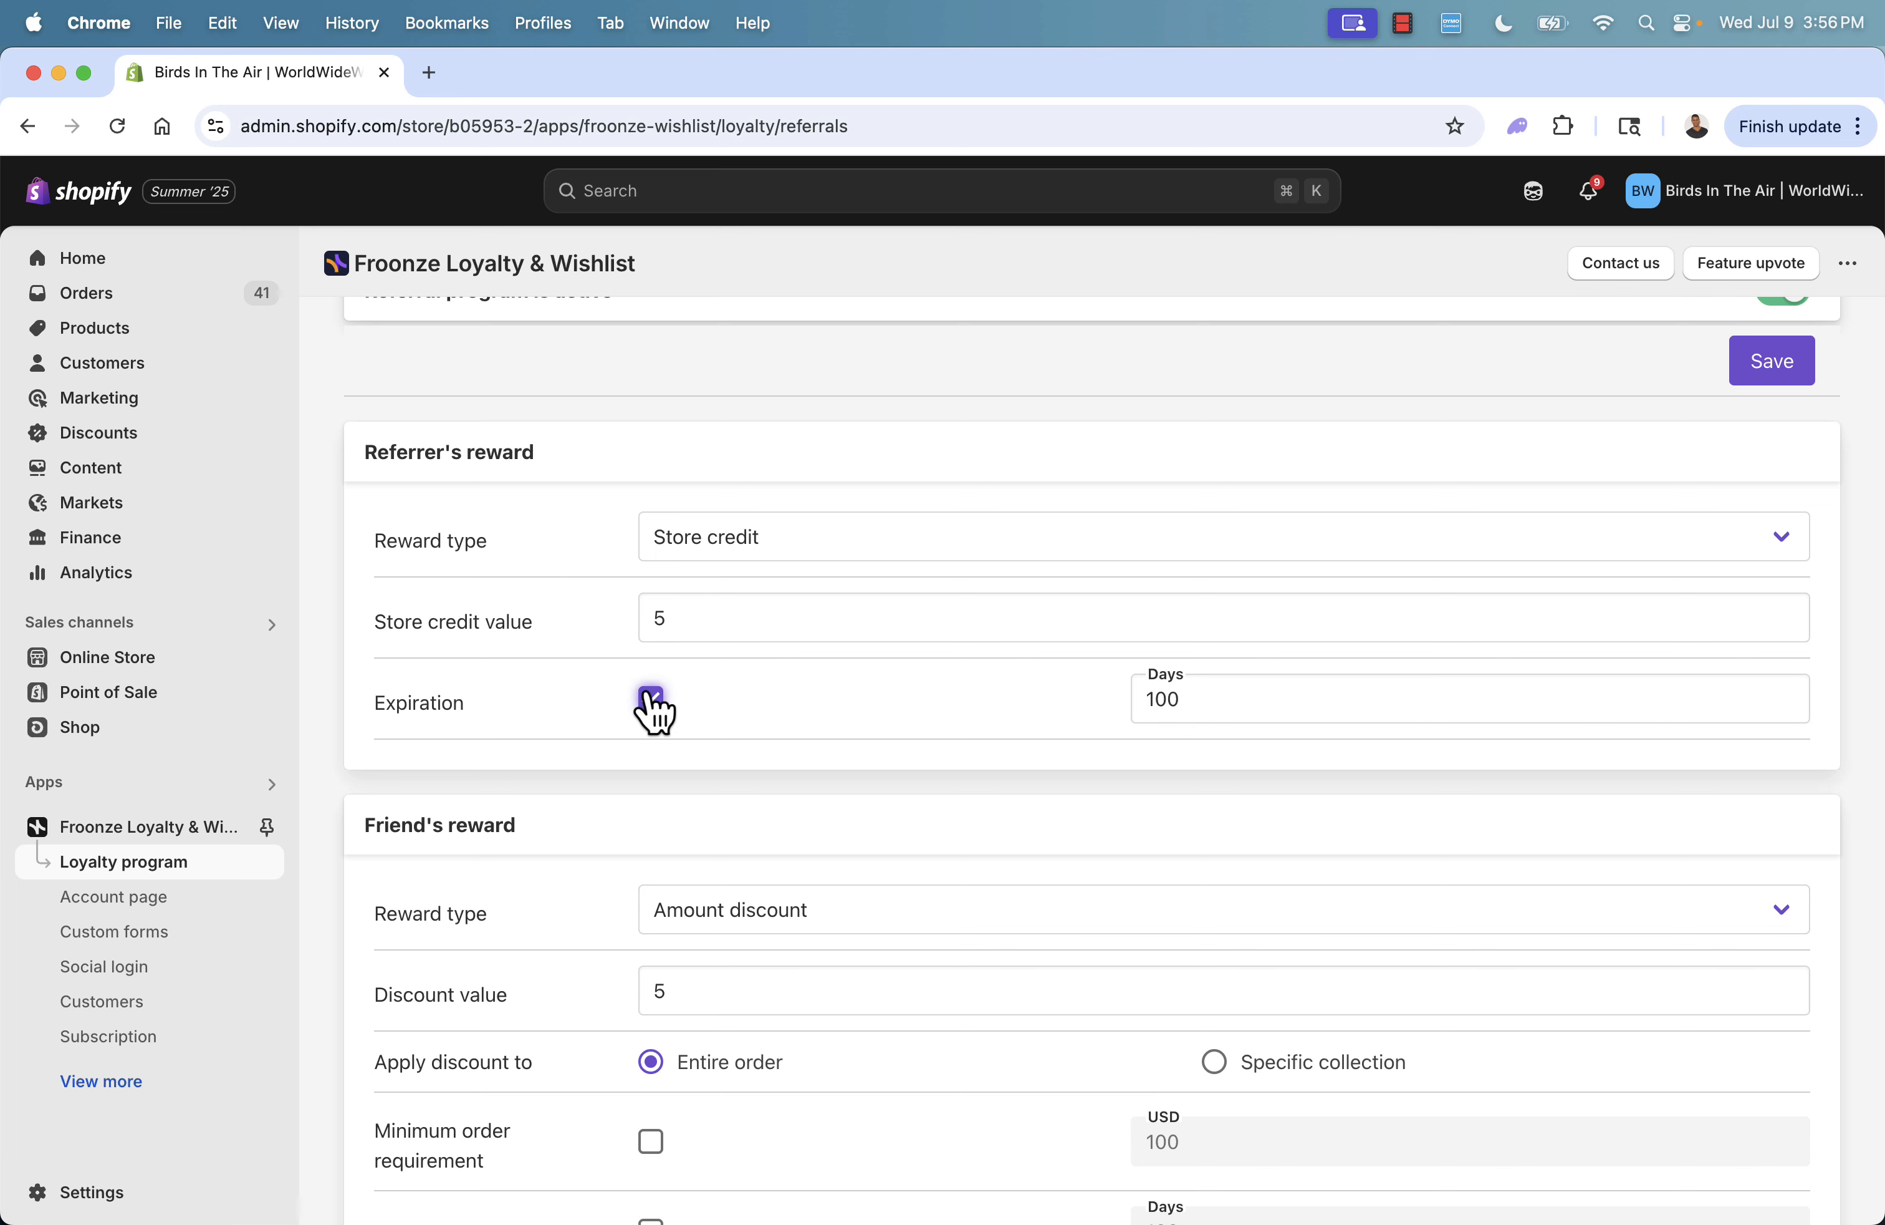
{"action": "left_click", "coordinate": [651, 699]}
Set the friend's reward type to Store credit.
{"action": "scroll", "coordinate": [517, 734], "scroll_direction": "down", "scroll_amount": 3}
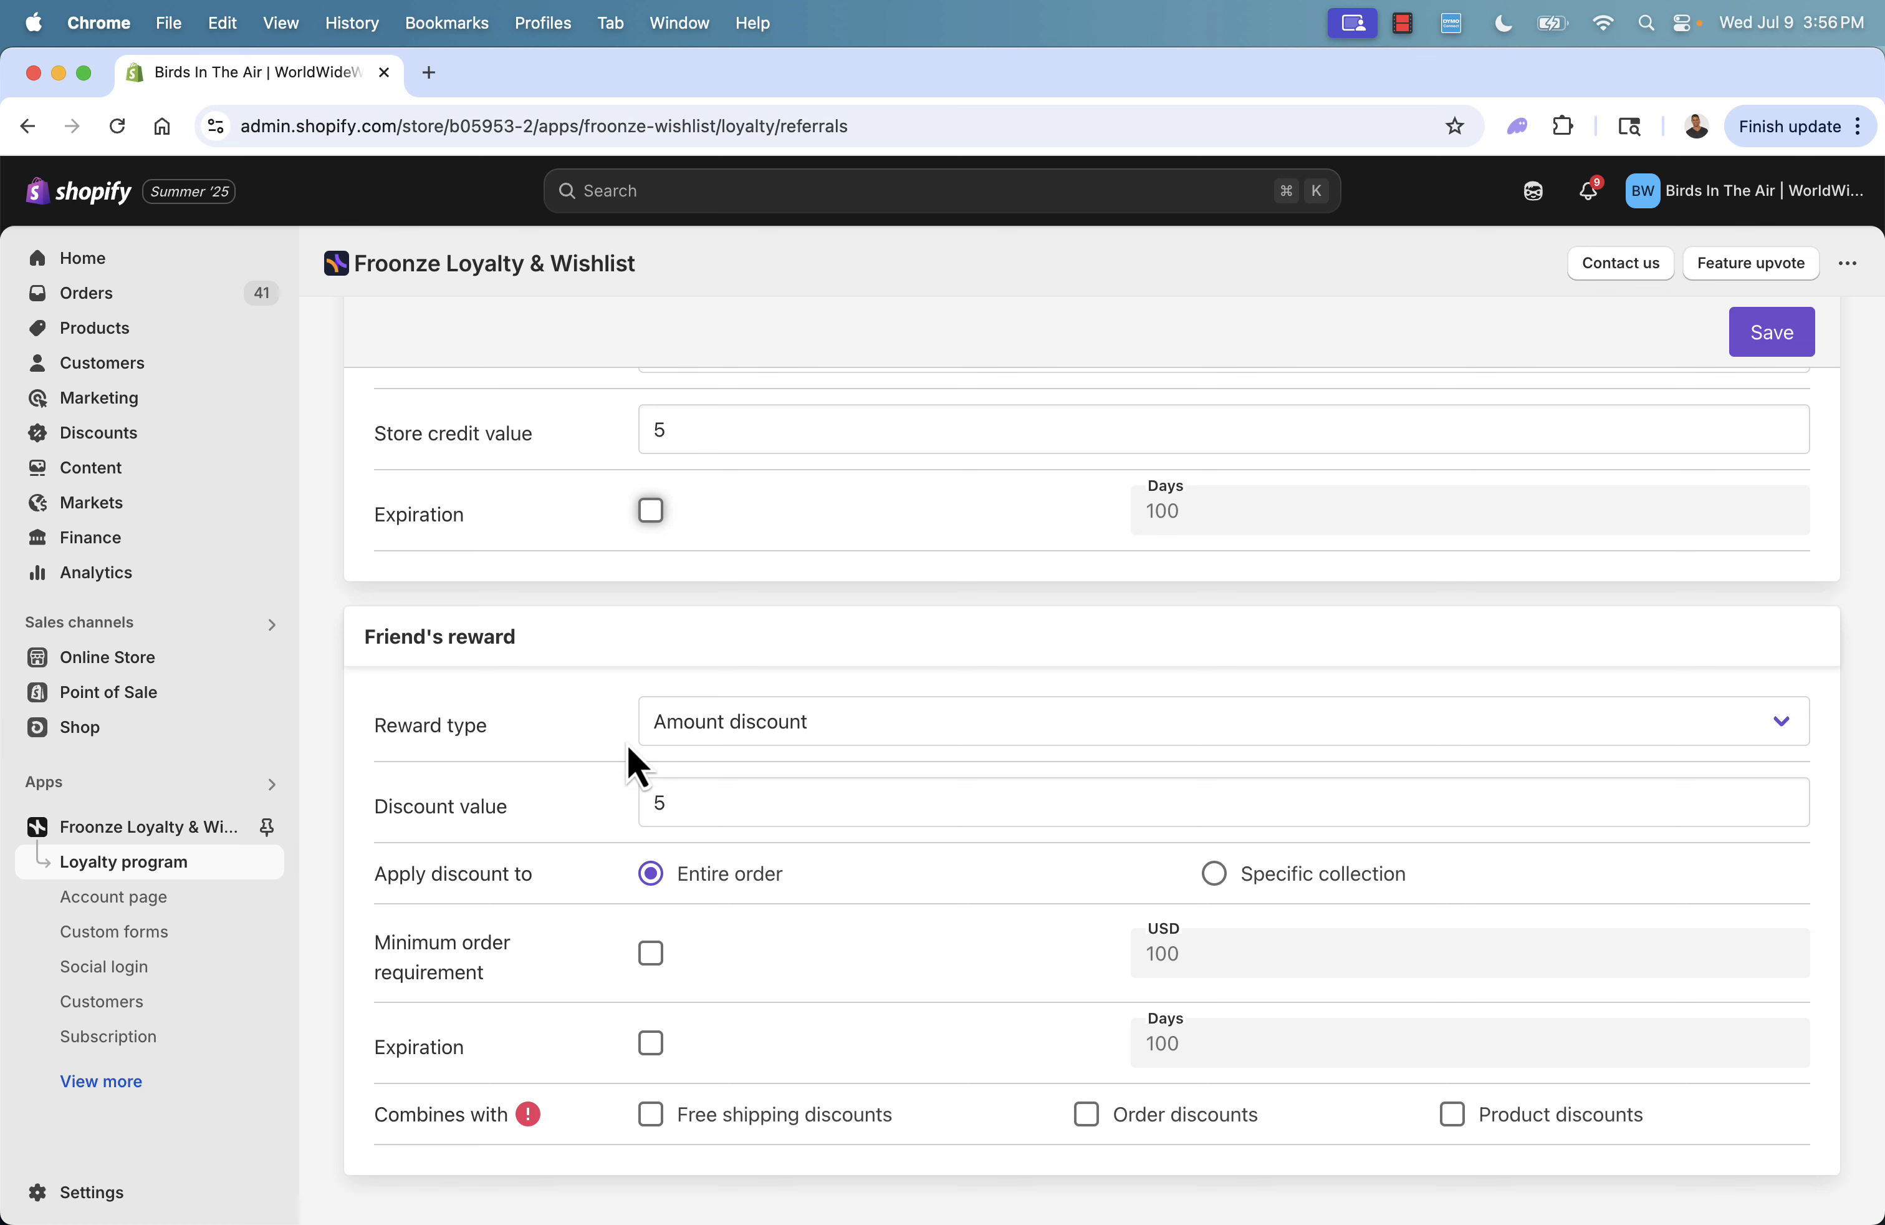
{"action": "left_click", "coordinate": [686, 751]}
{"action": "left_click", "coordinate": [682, 702]}
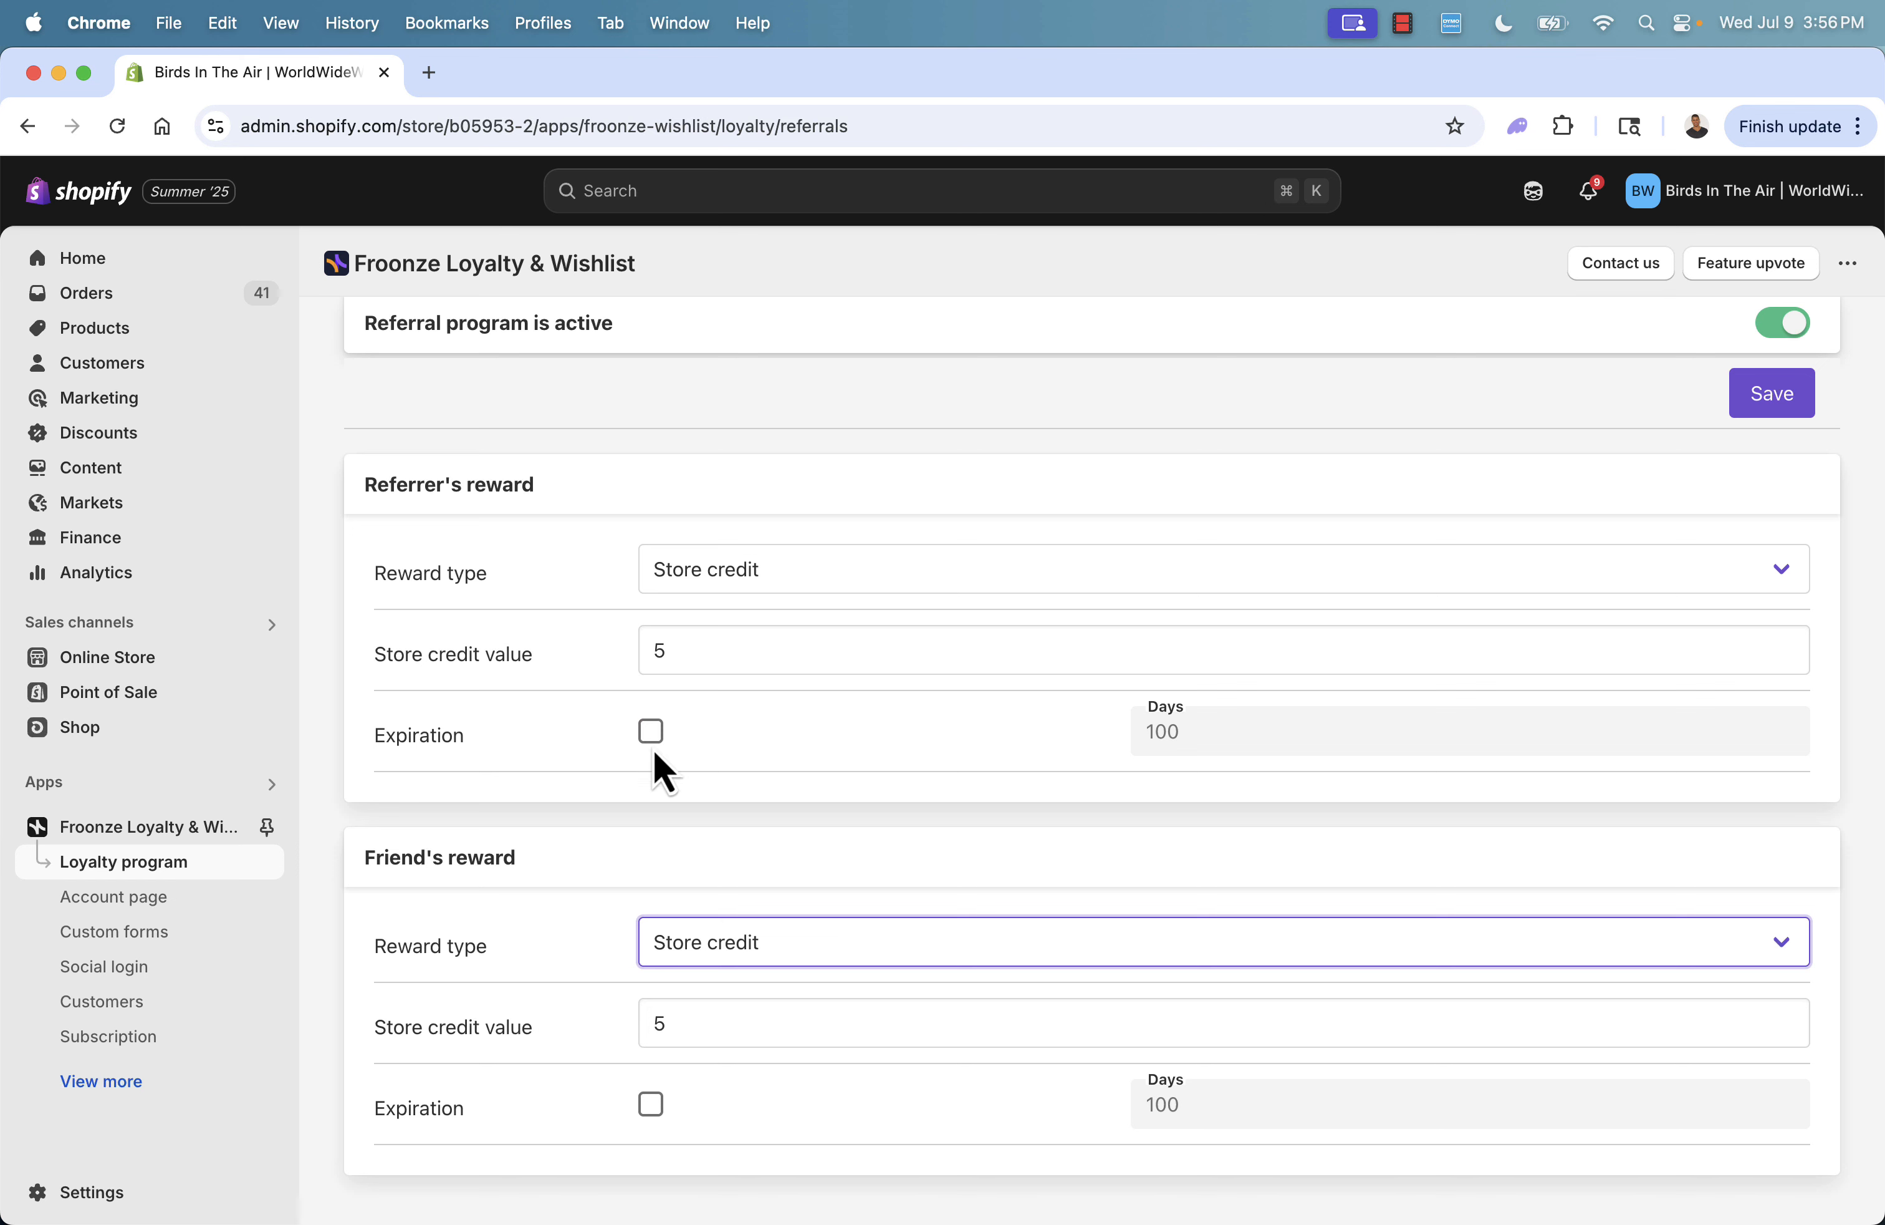
Set the store credit value to 25 for both the referrer's and the friend's reward.
{"action": "left_click", "coordinate": [689, 656]}
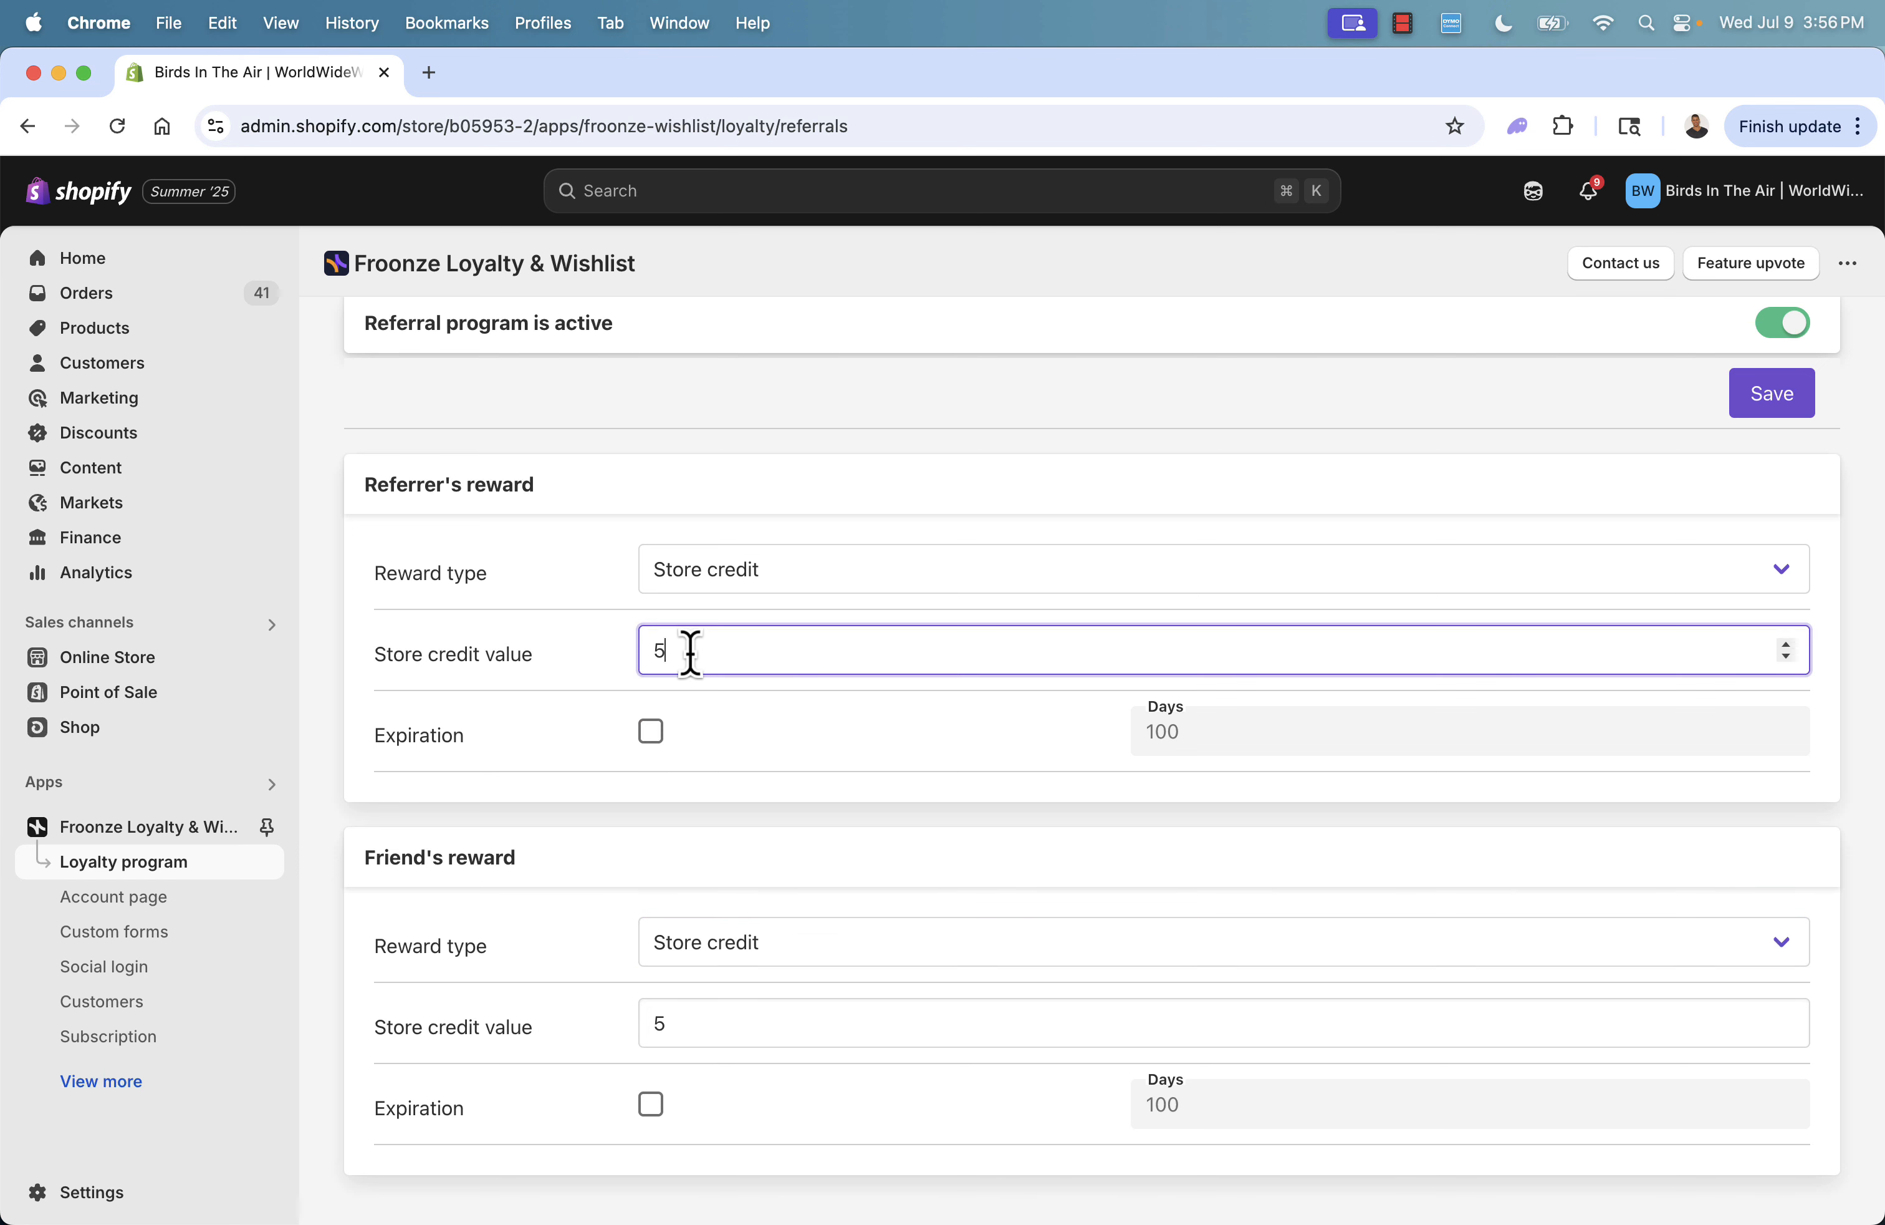
{"action": "left_click", "coordinate": [659, 1022]}
{"action": "type", "text": "25"}
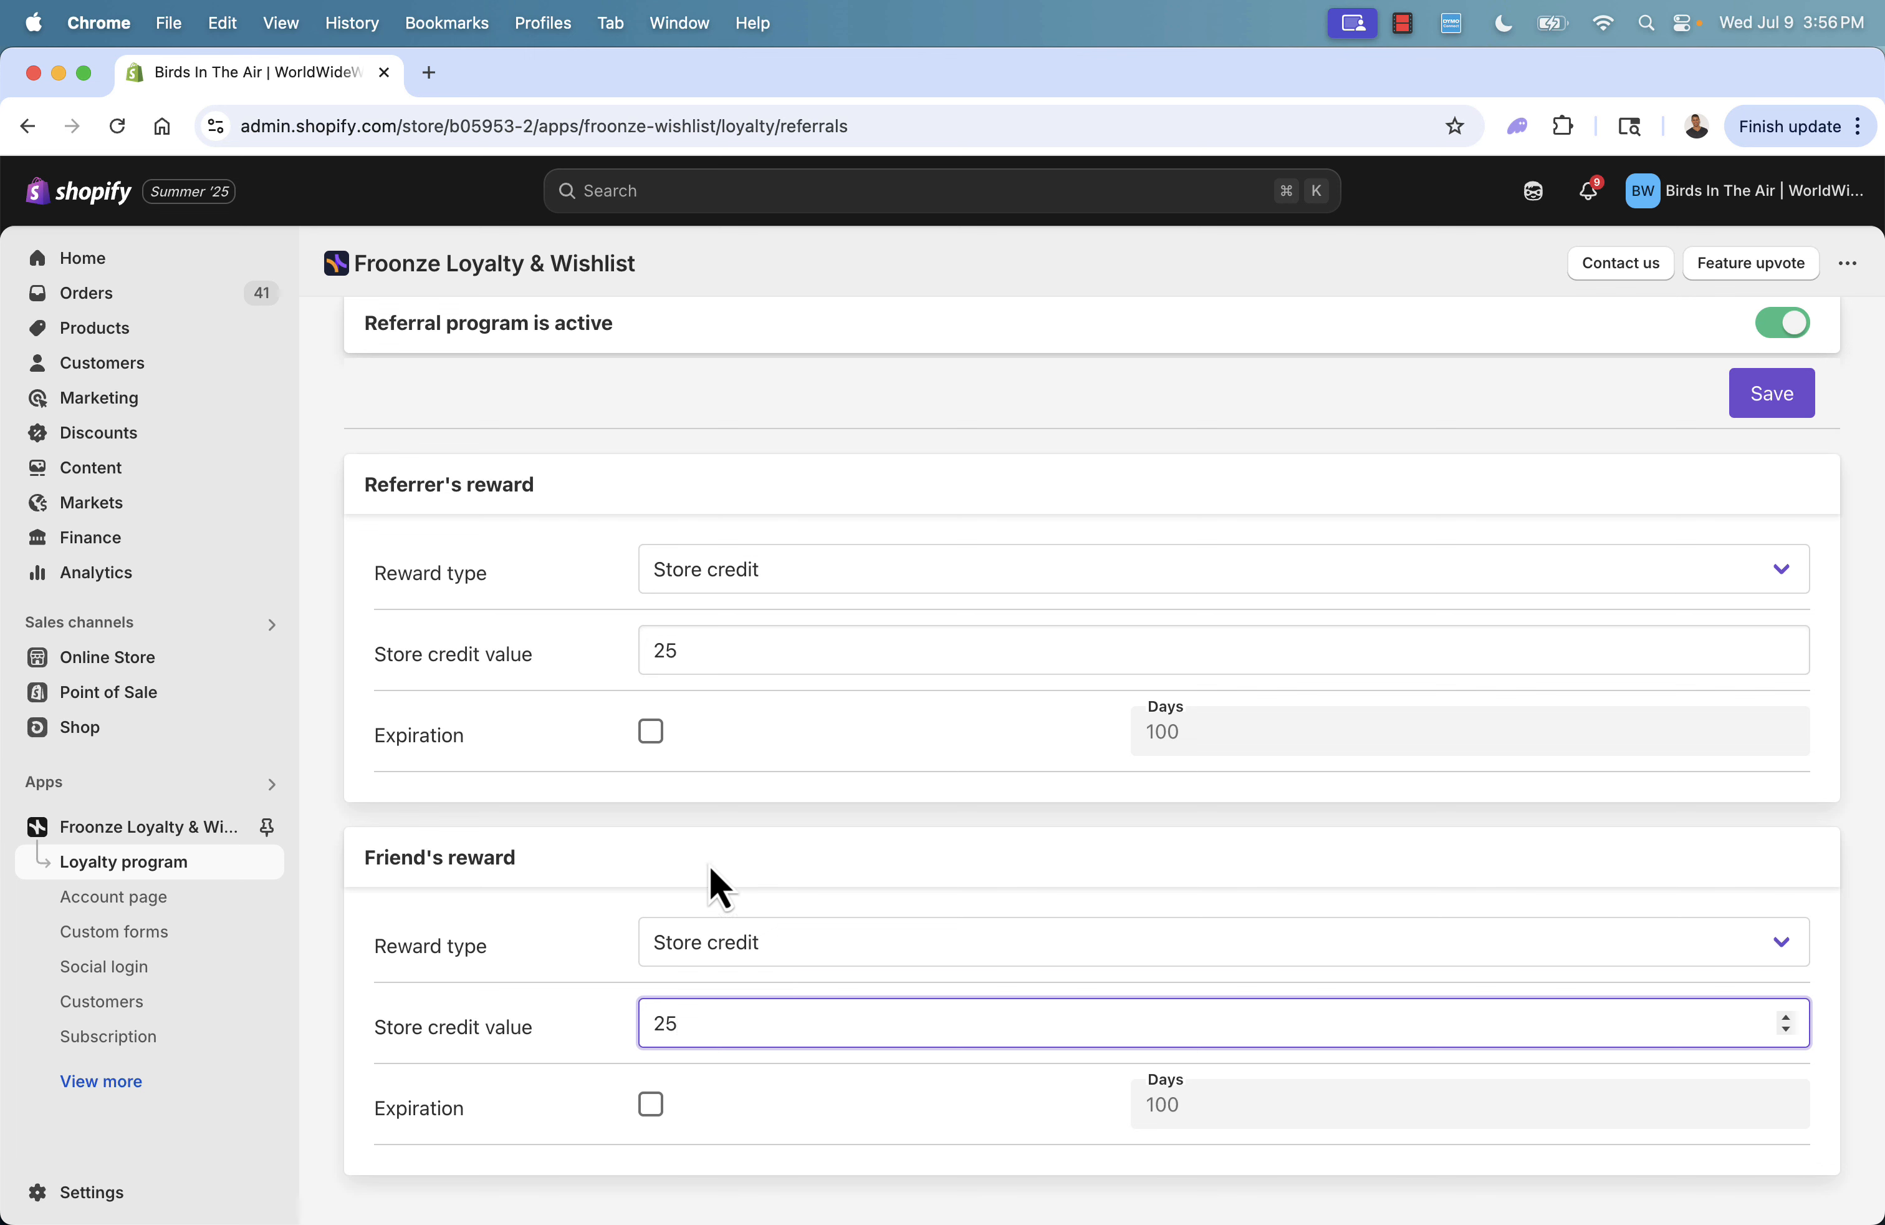
Set the store credit value to 7 for both the referrer's and the friend's reward and save the referral settings.
{"action": "left_click", "coordinate": [694, 648]}
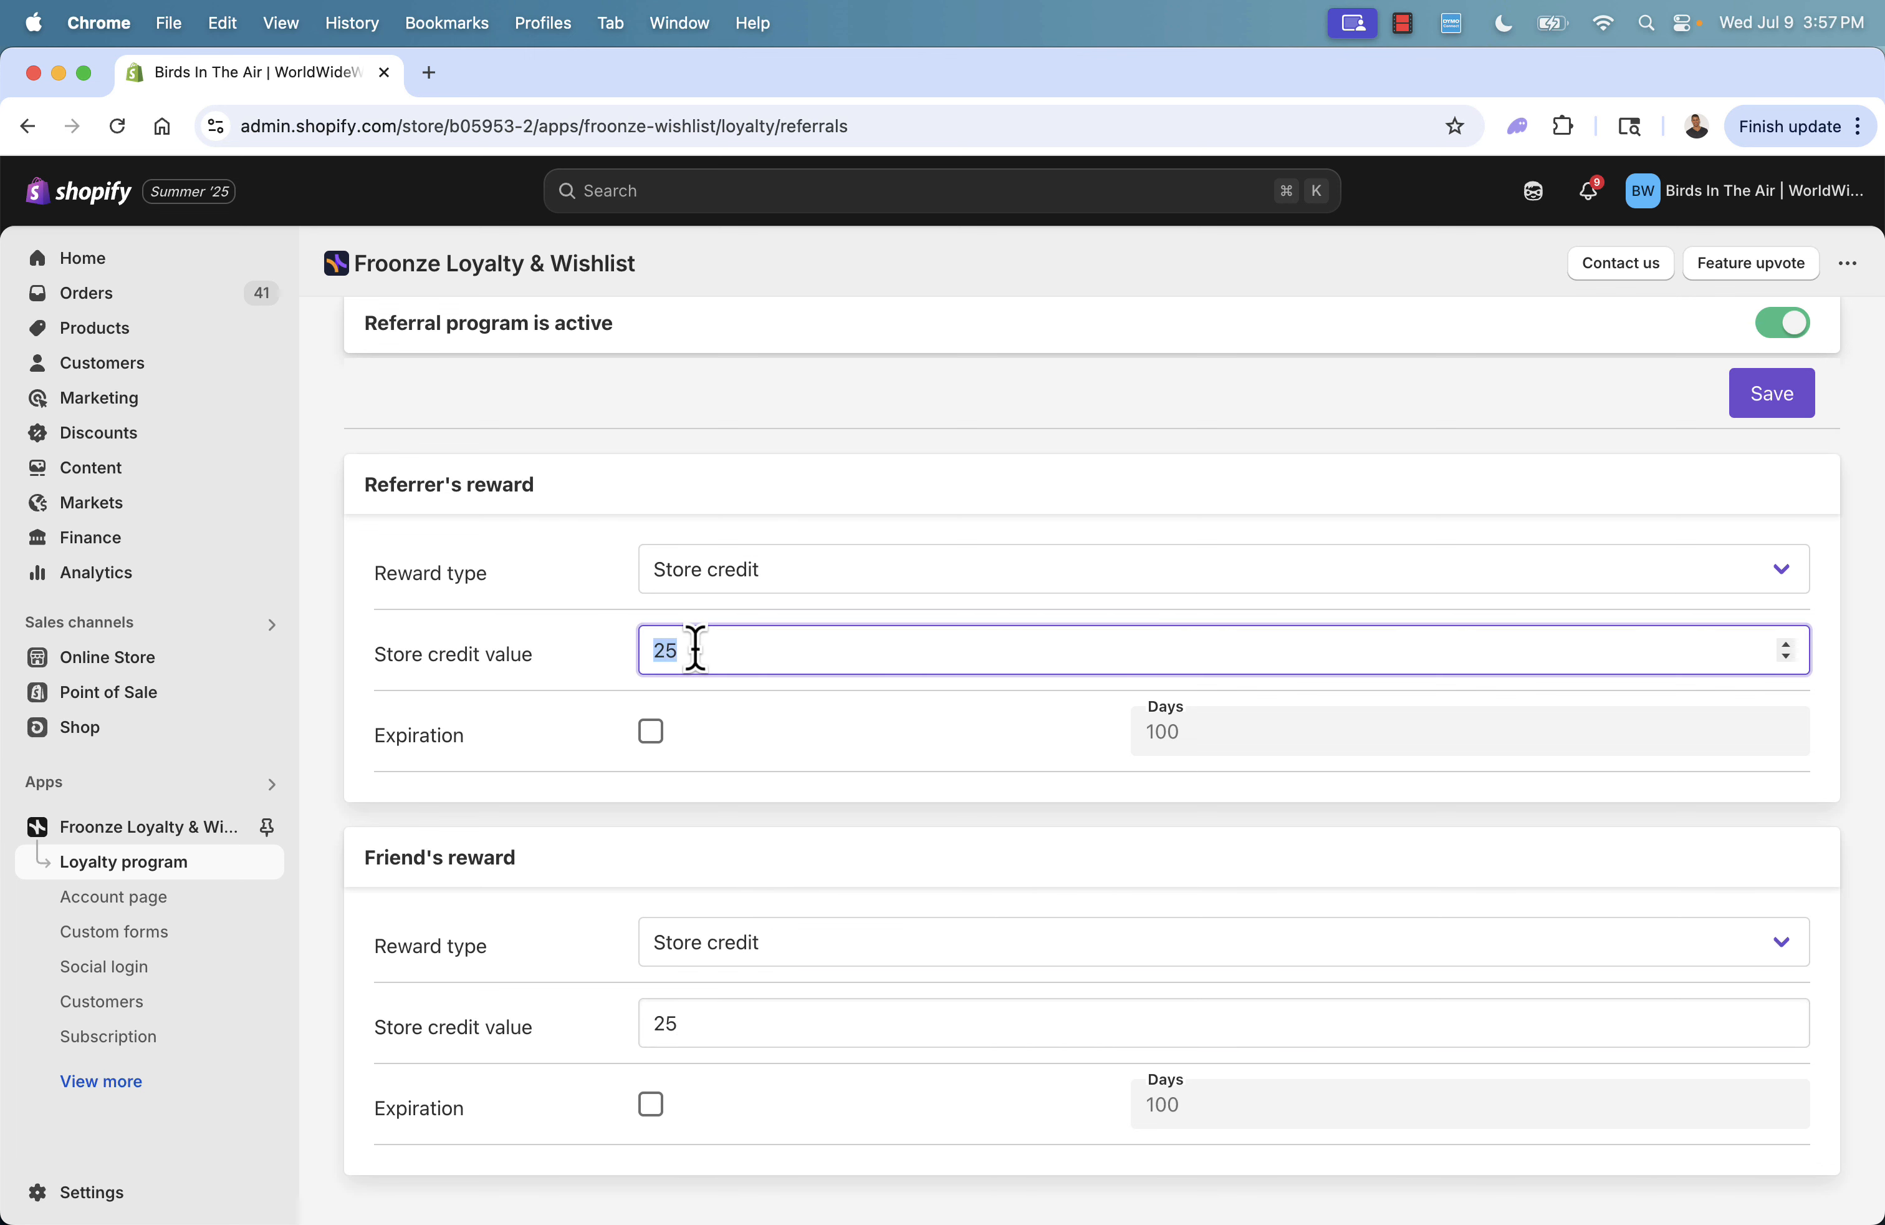
{"action": "left_click", "coordinate": [686, 1026]}
{"action": "type", "text": "7"}
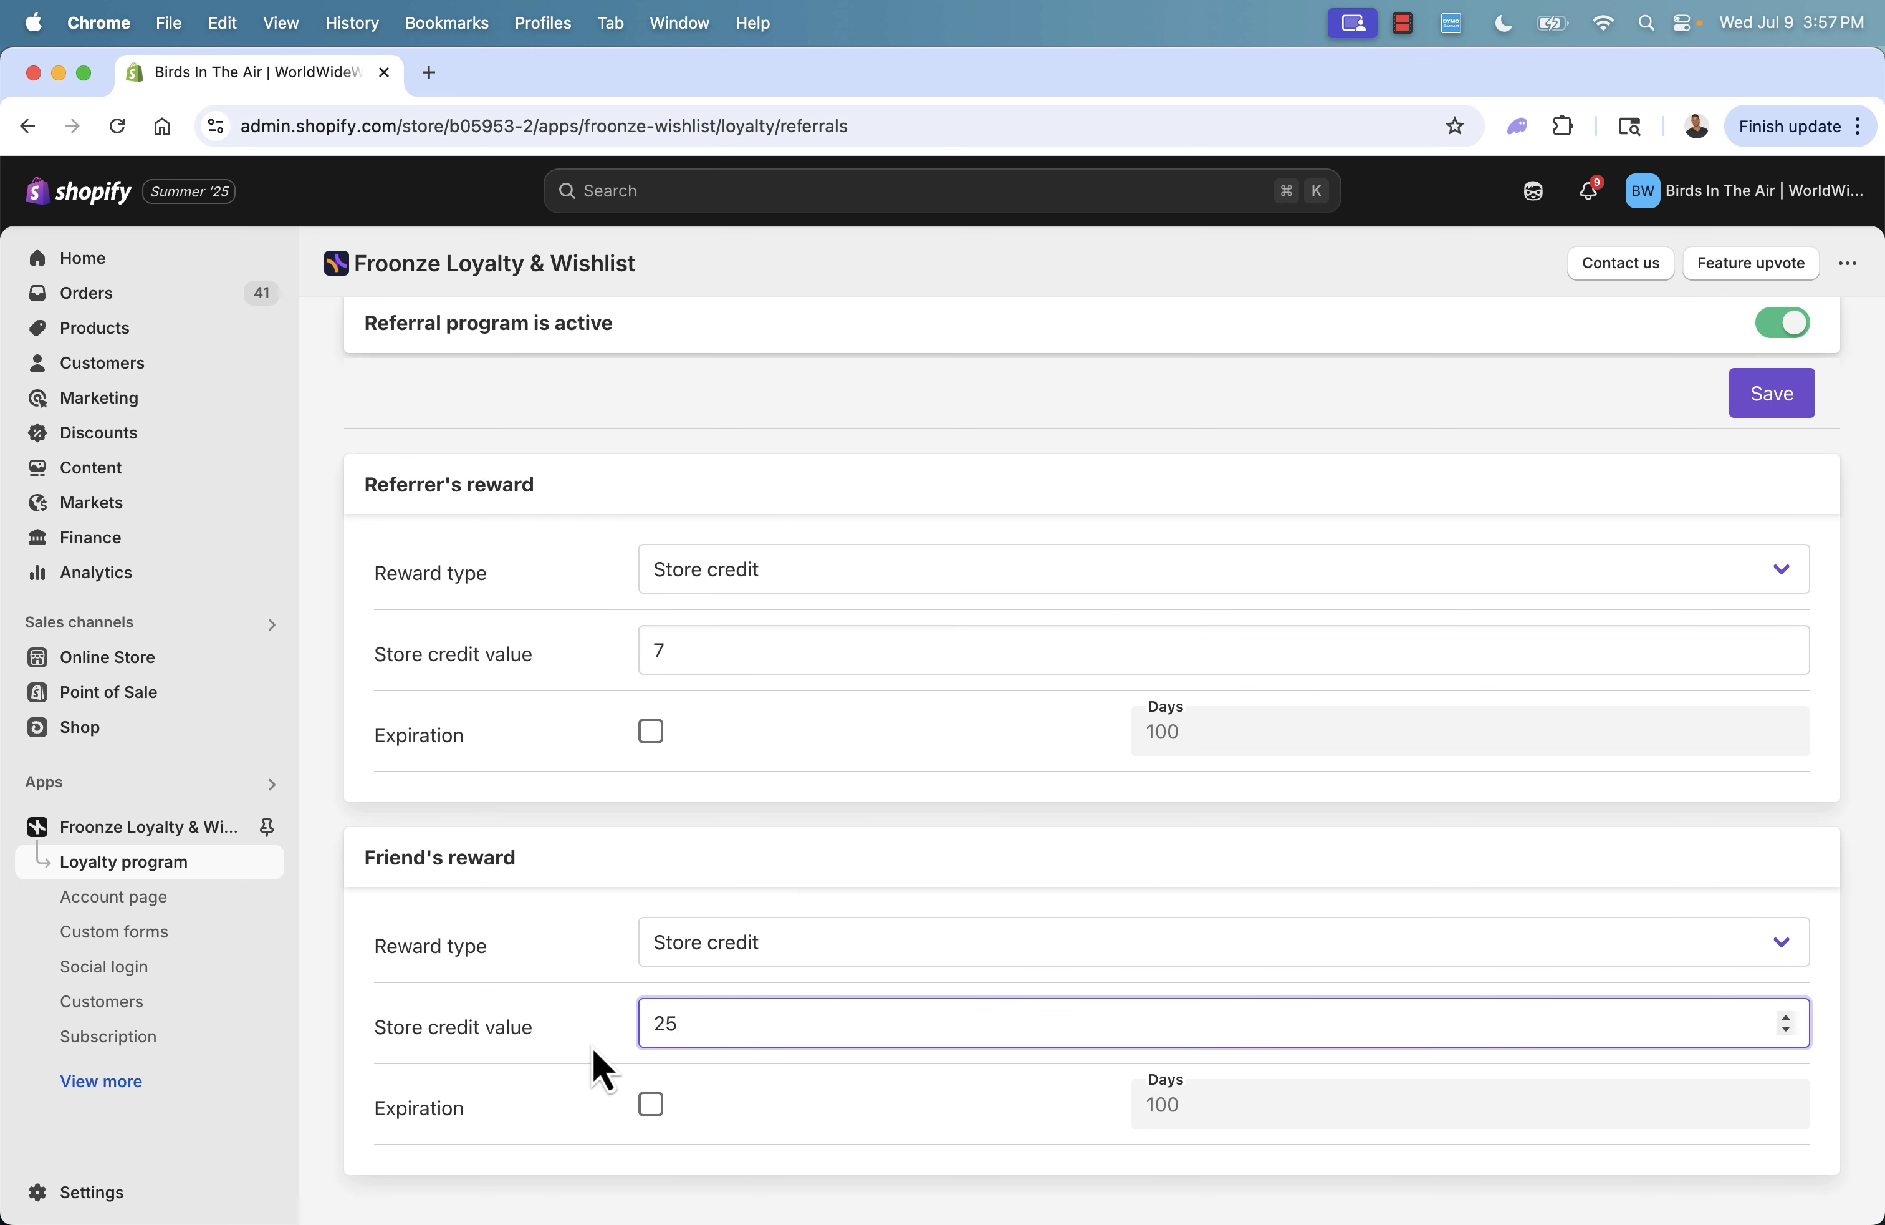
{"action": "key", "text": "BackSpace"}
{"action": "key", "text": "BackSpace"}
{"action": "type", "text": "7"}
{"action": "left_click", "coordinate": [956, 569]}
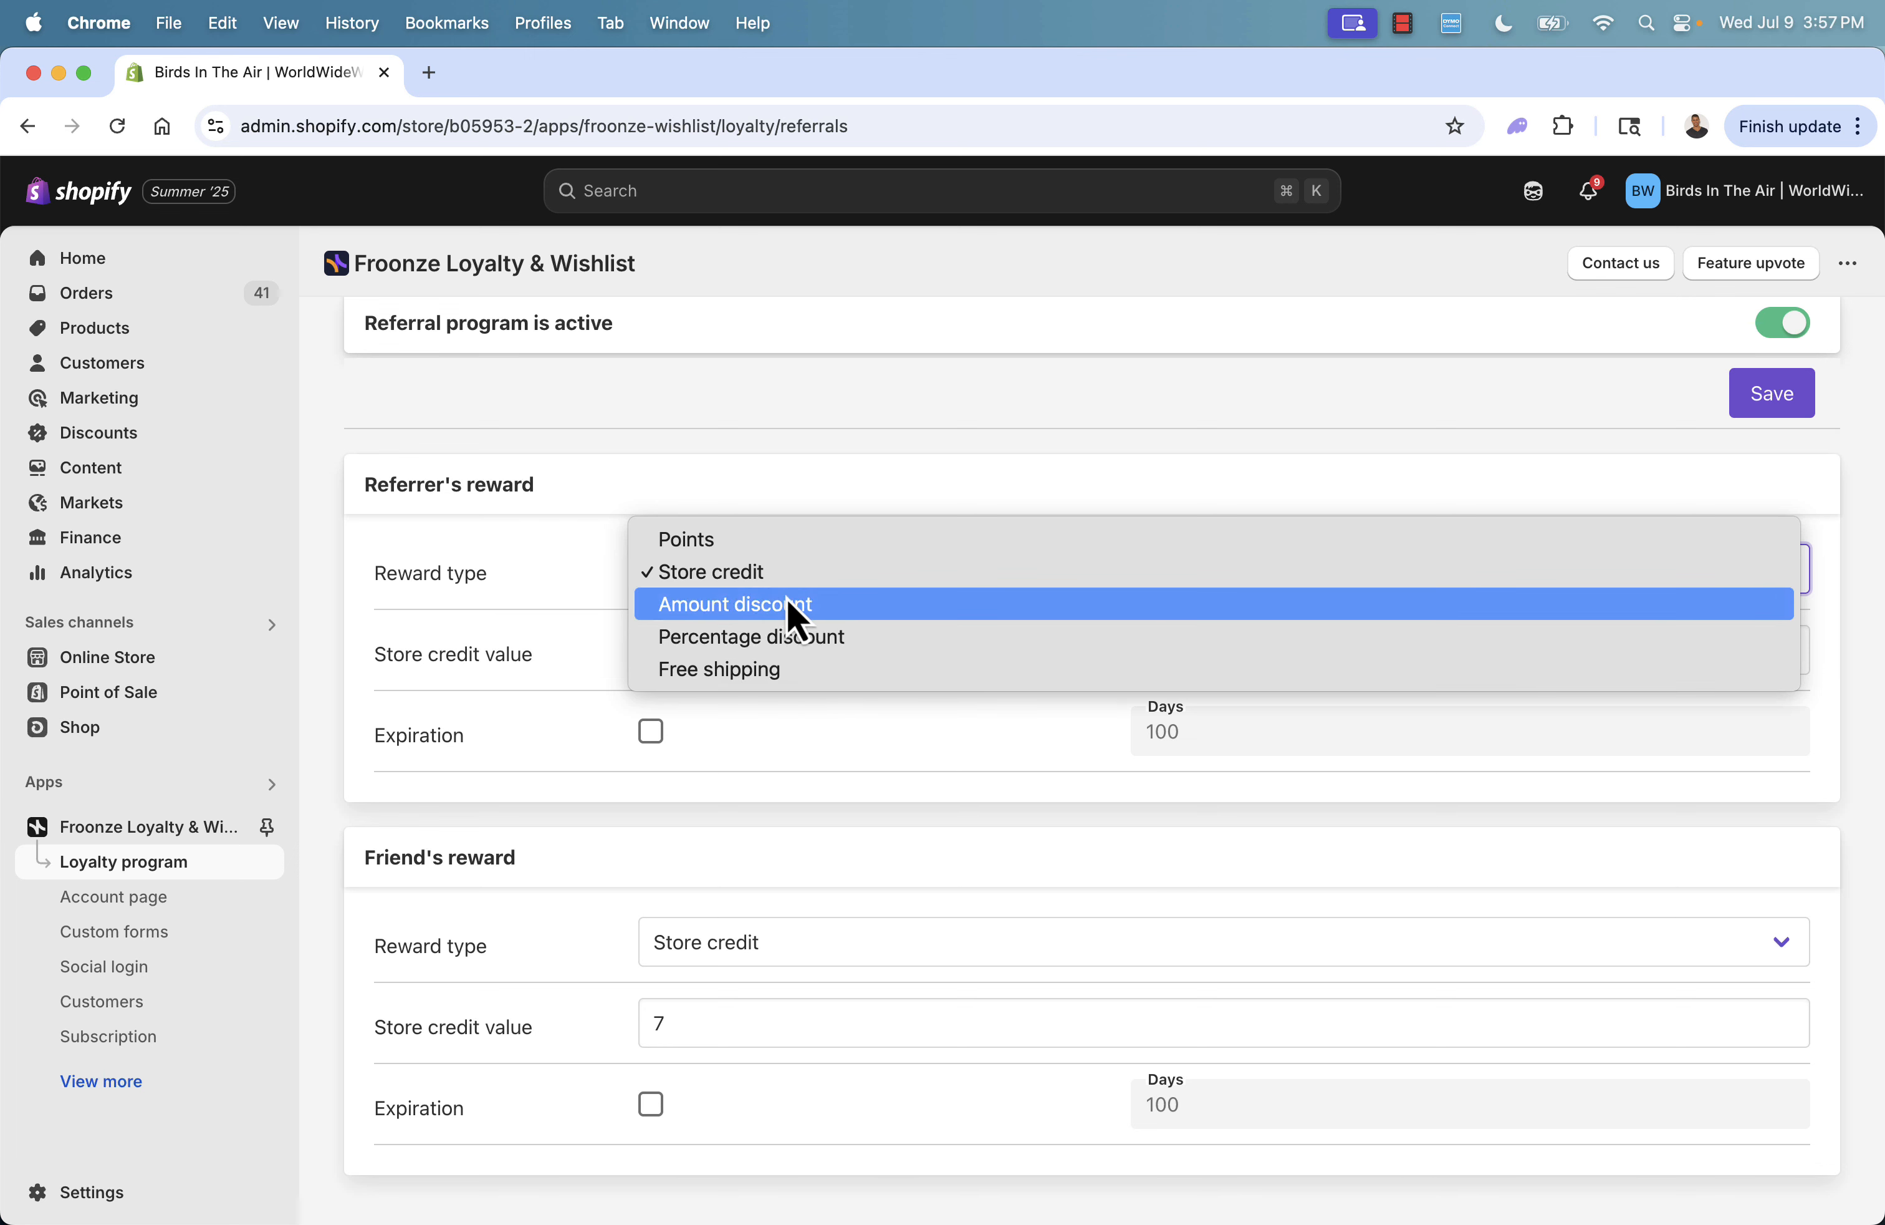
{"action": "left_click", "coordinate": [502, 567]}
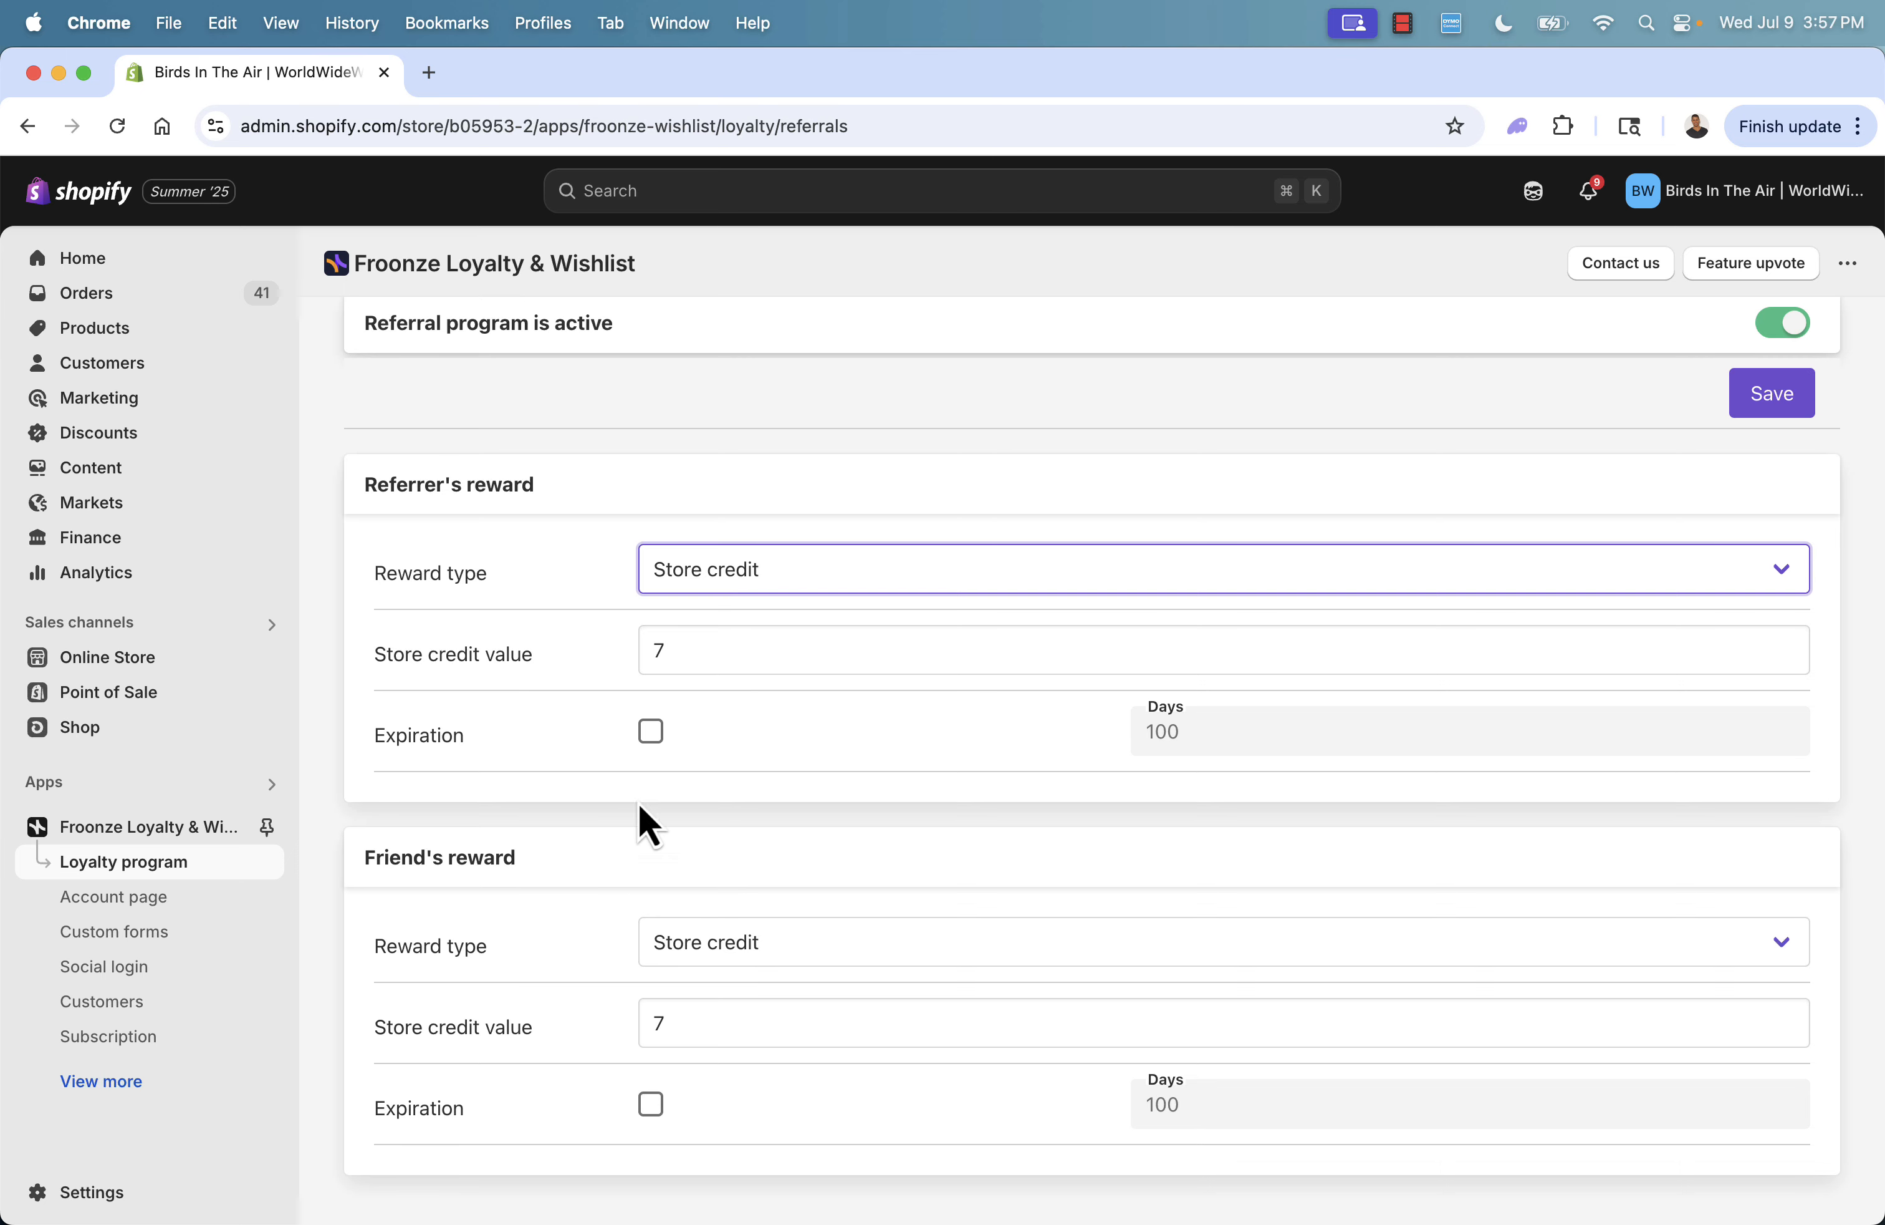
{"action": "scroll", "coordinate": [640, 820], "scroll_direction": "up", "scroll_amount": 2}
{"action": "left_click", "coordinate": [1783, 492]}
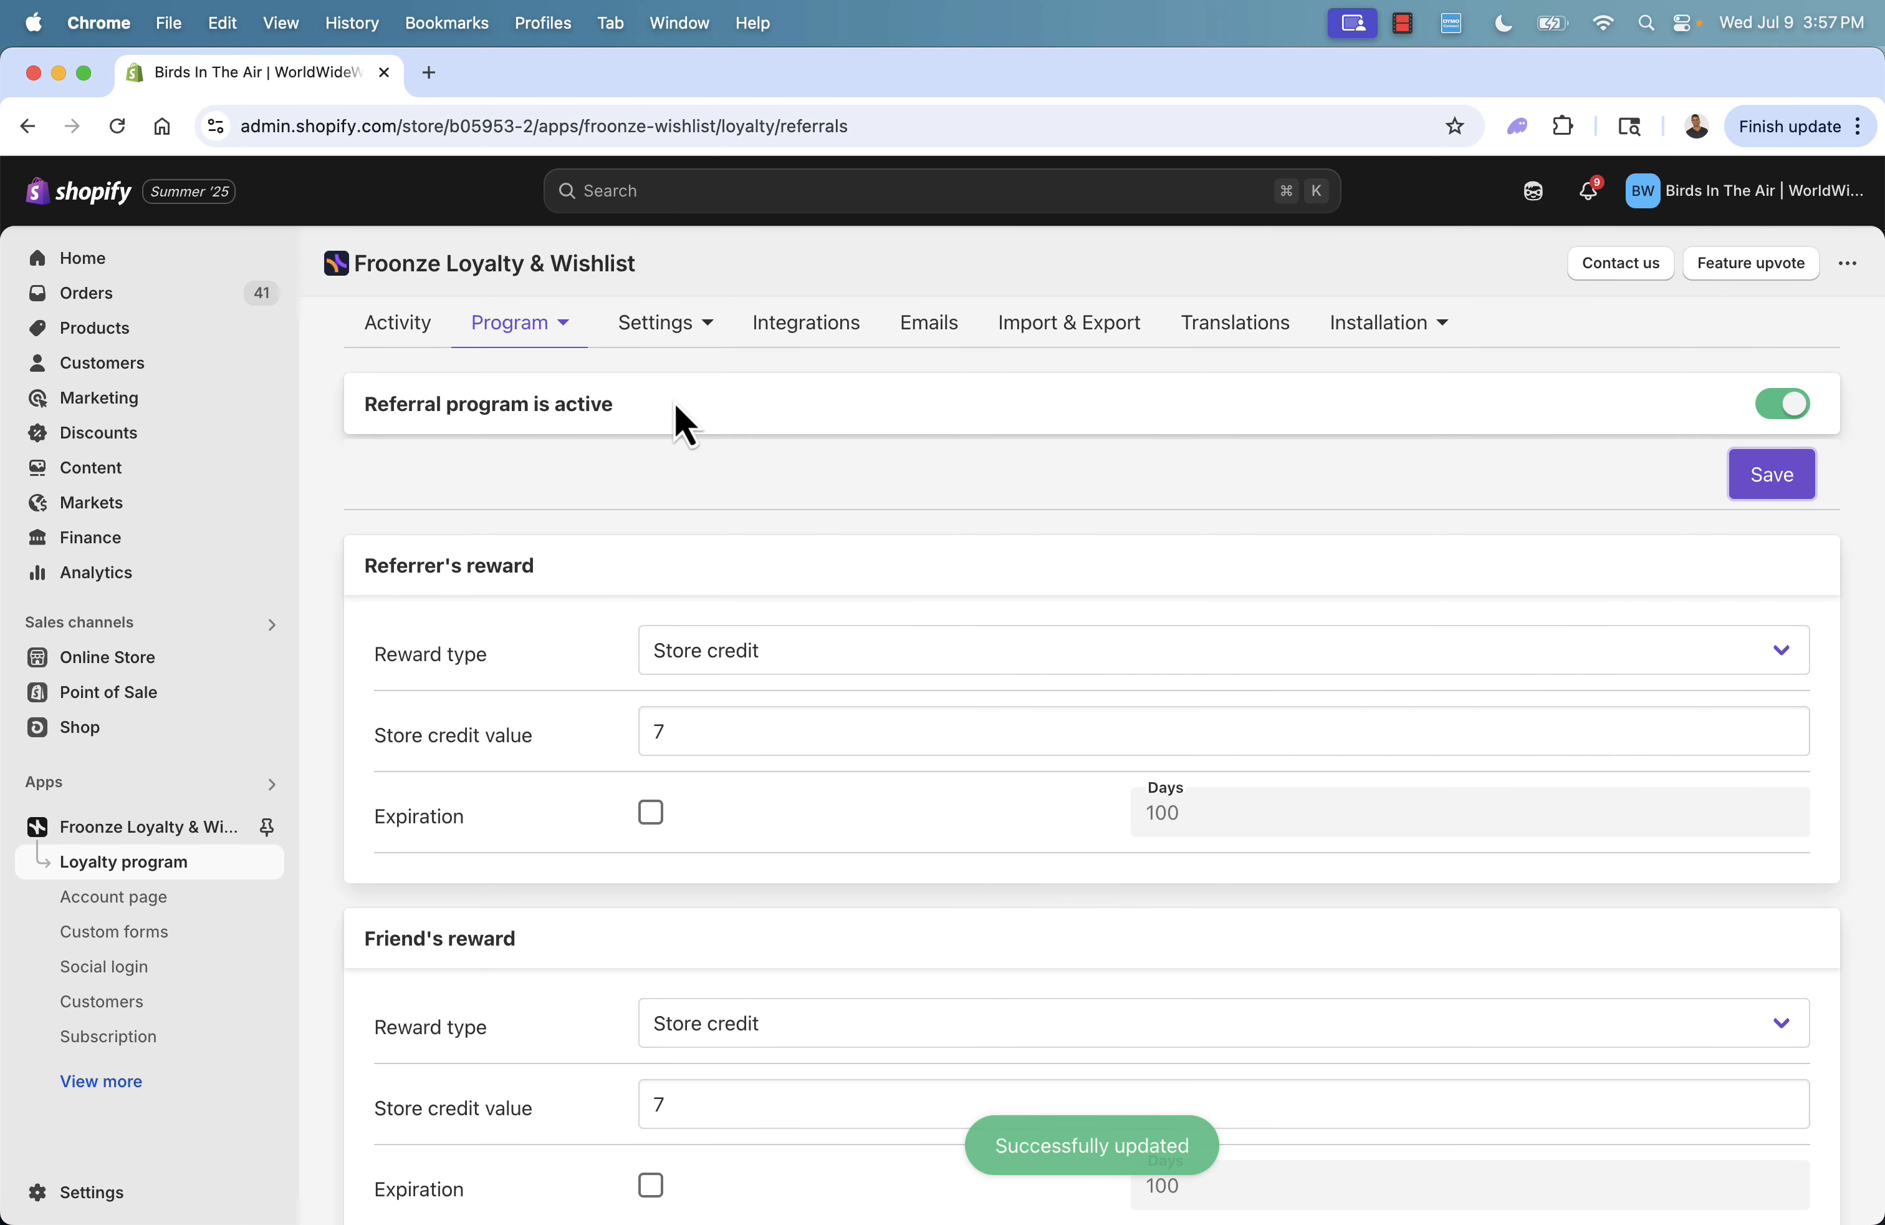
Open the loyalty program's VIP settings and add a tier named Gold VIPs with a milestone of 100.
{"action": "left_click", "coordinate": [566, 326]}
{"action": "left_click", "coordinate": [530, 584]}
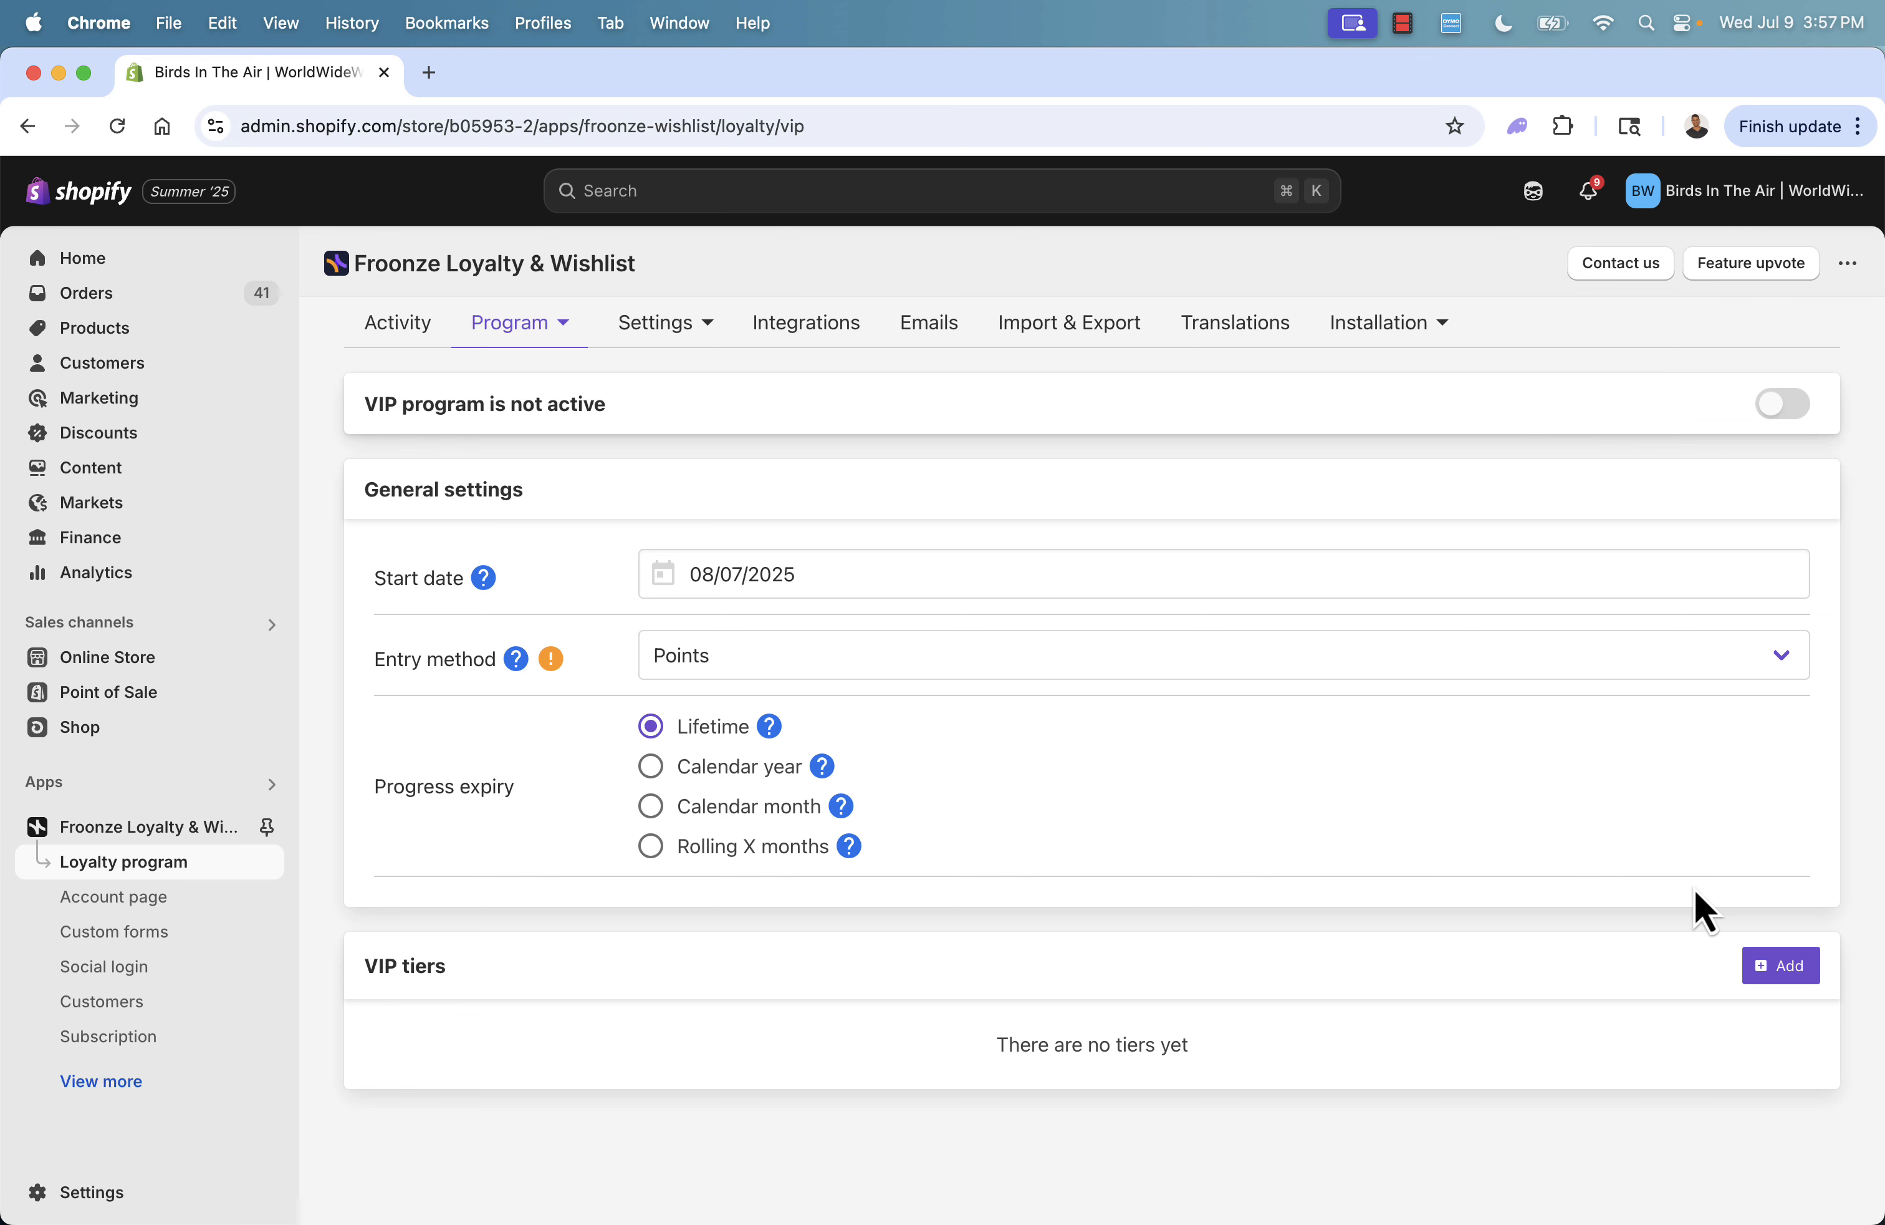
{"action": "left_click", "coordinate": [1781, 964]}
{"action": "double_click", "coordinate": [1058, 718]}
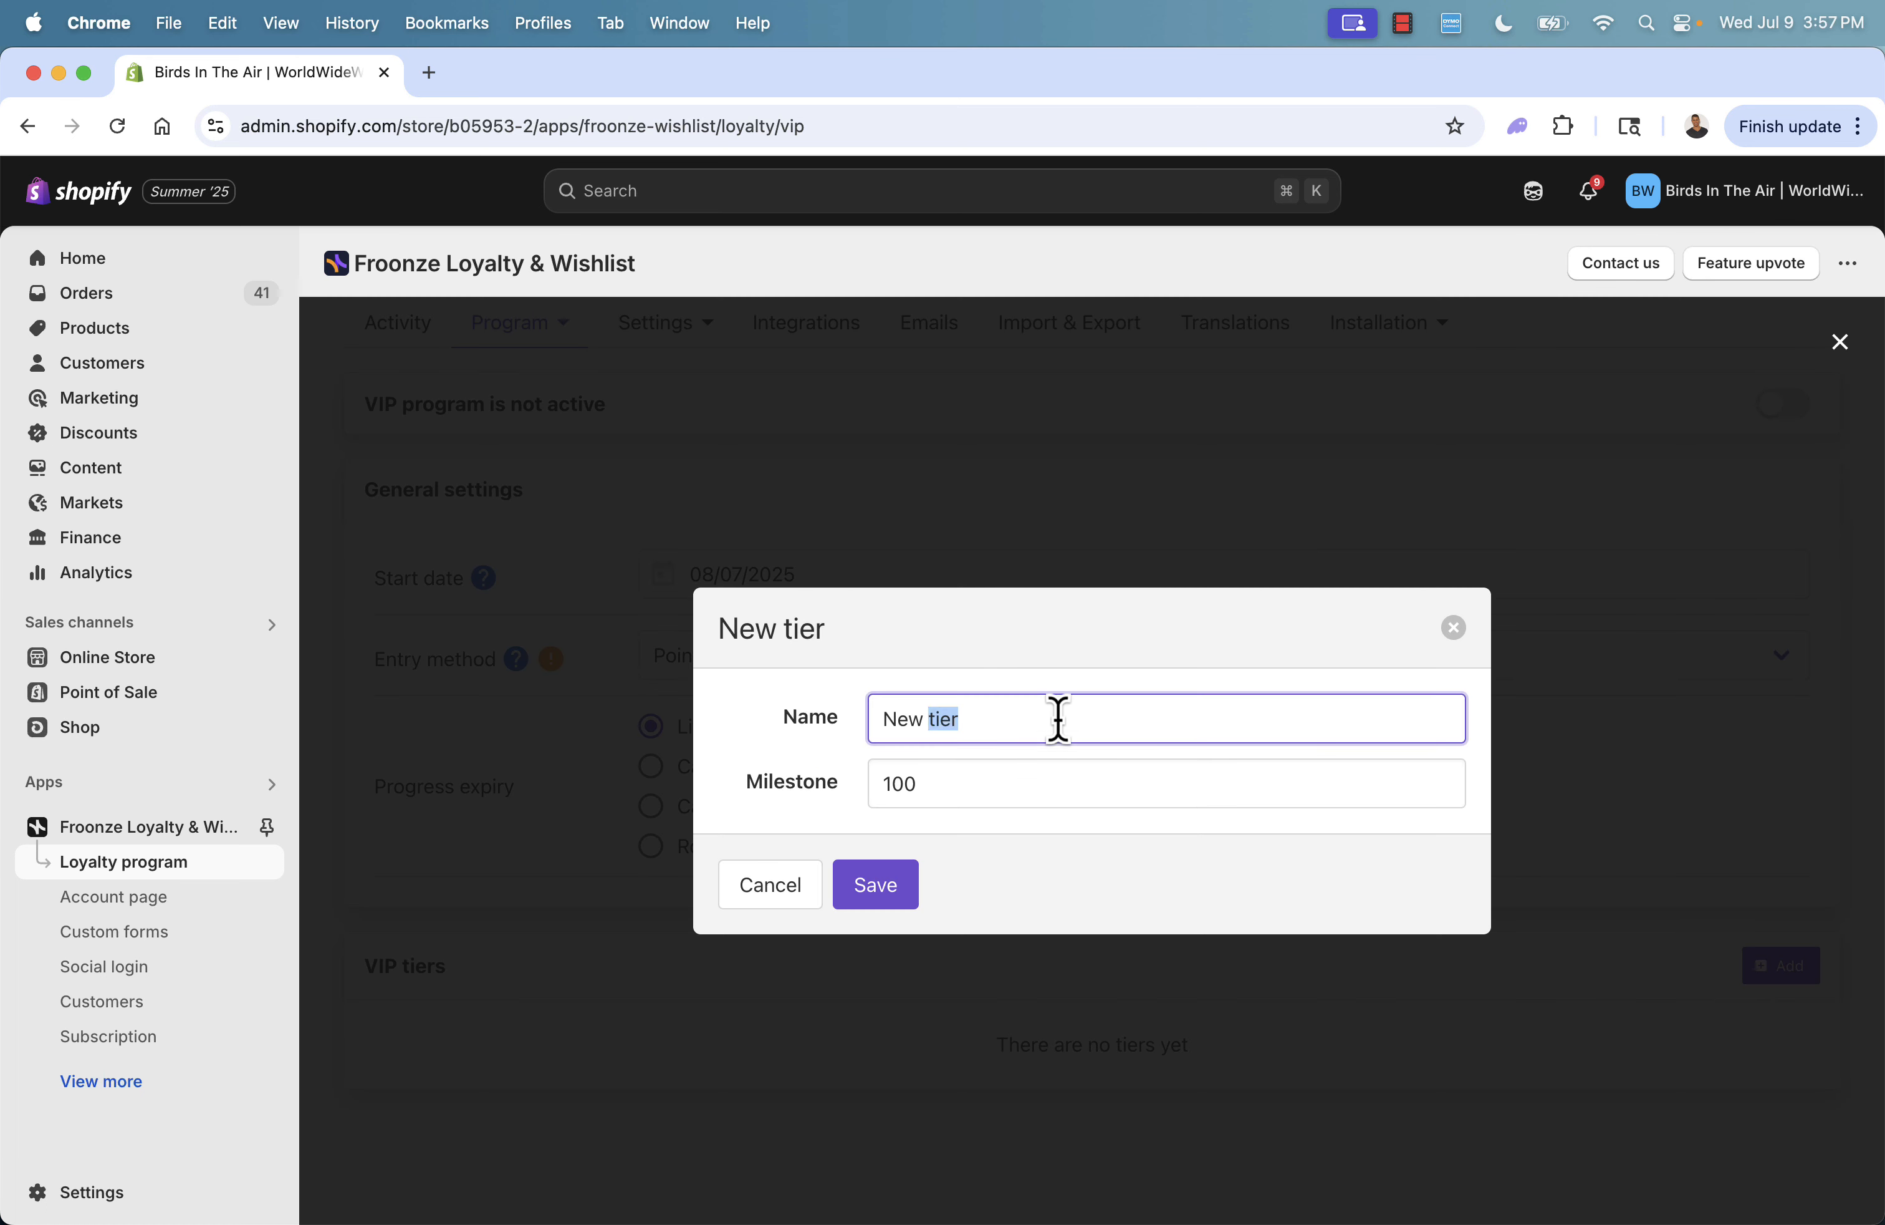
{"action": "left_click", "coordinate": [1059, 718]}
{"action": "type", "text": "Gol"}
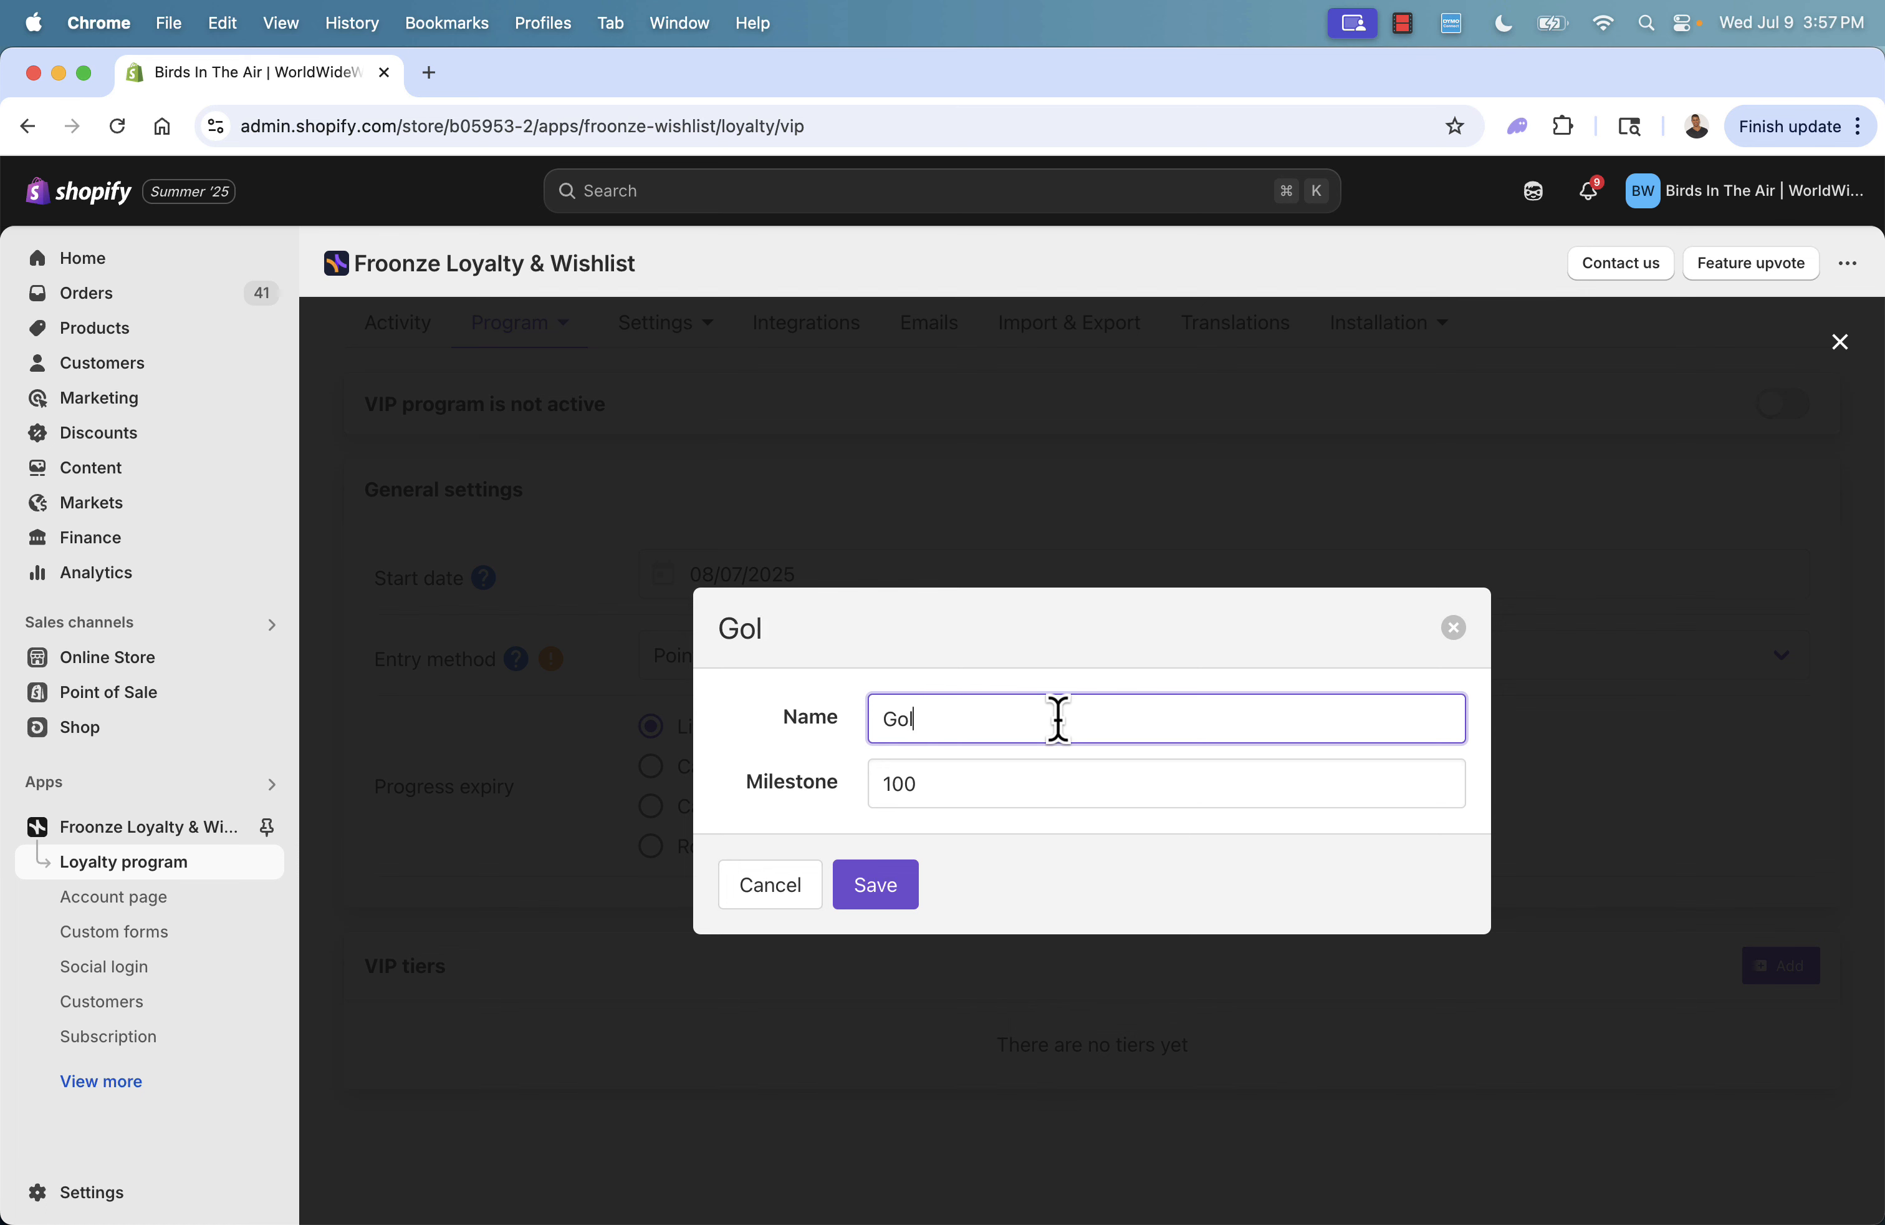
{"action": "type", "text": "d VIPs"}
{"action": "left_click", "coordinate": [894, 884]}
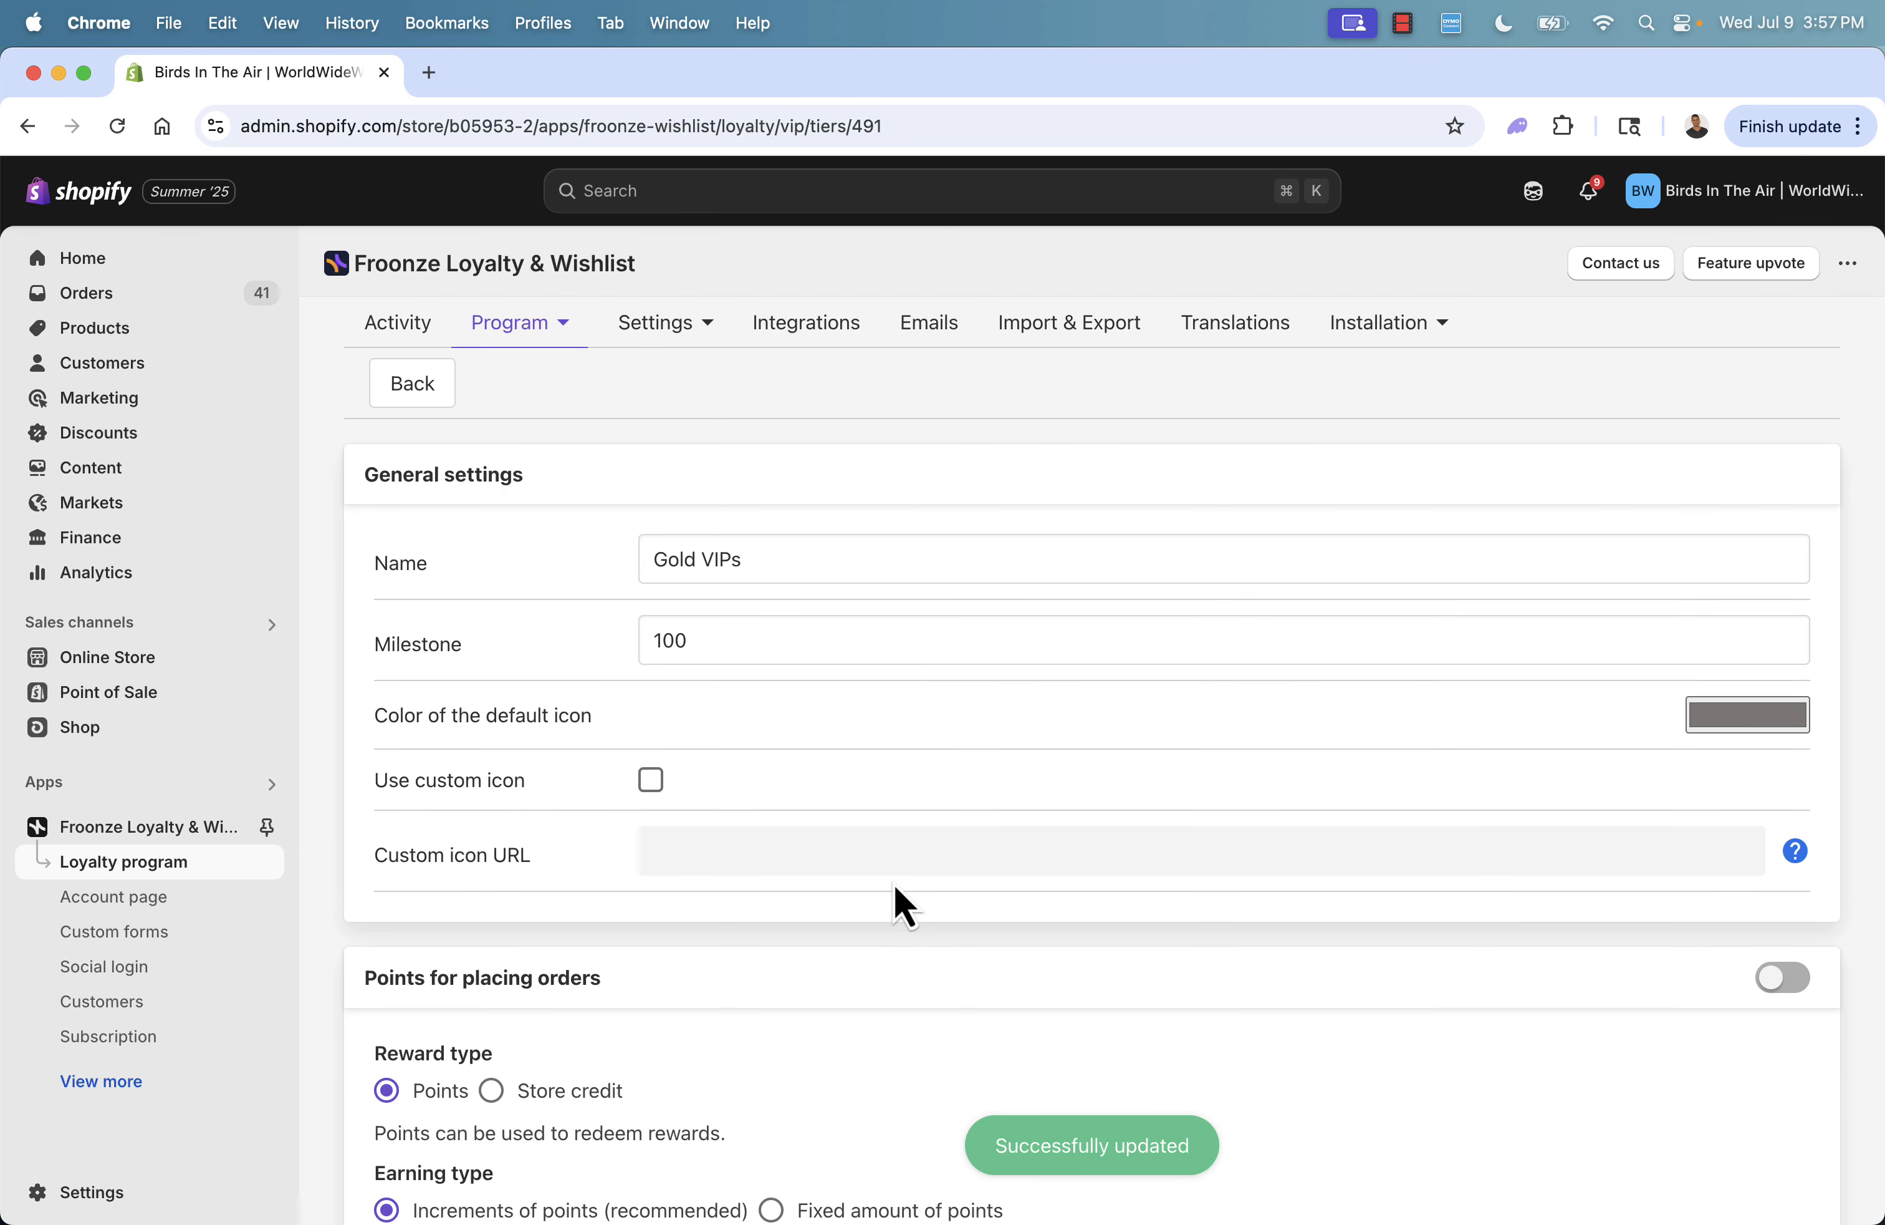
Set the Gold VIPs tier's reward for placing orders to Store credit with a fixed amount as the earning type.
{"action": "scroll", "coordinate": [804, 648], "scroll_direction": "down", "scroll_amount": 2}
{"action": "scroll", "coordinate": [804, 653], "scroll_direction": "down", "scroll_amount": 3}
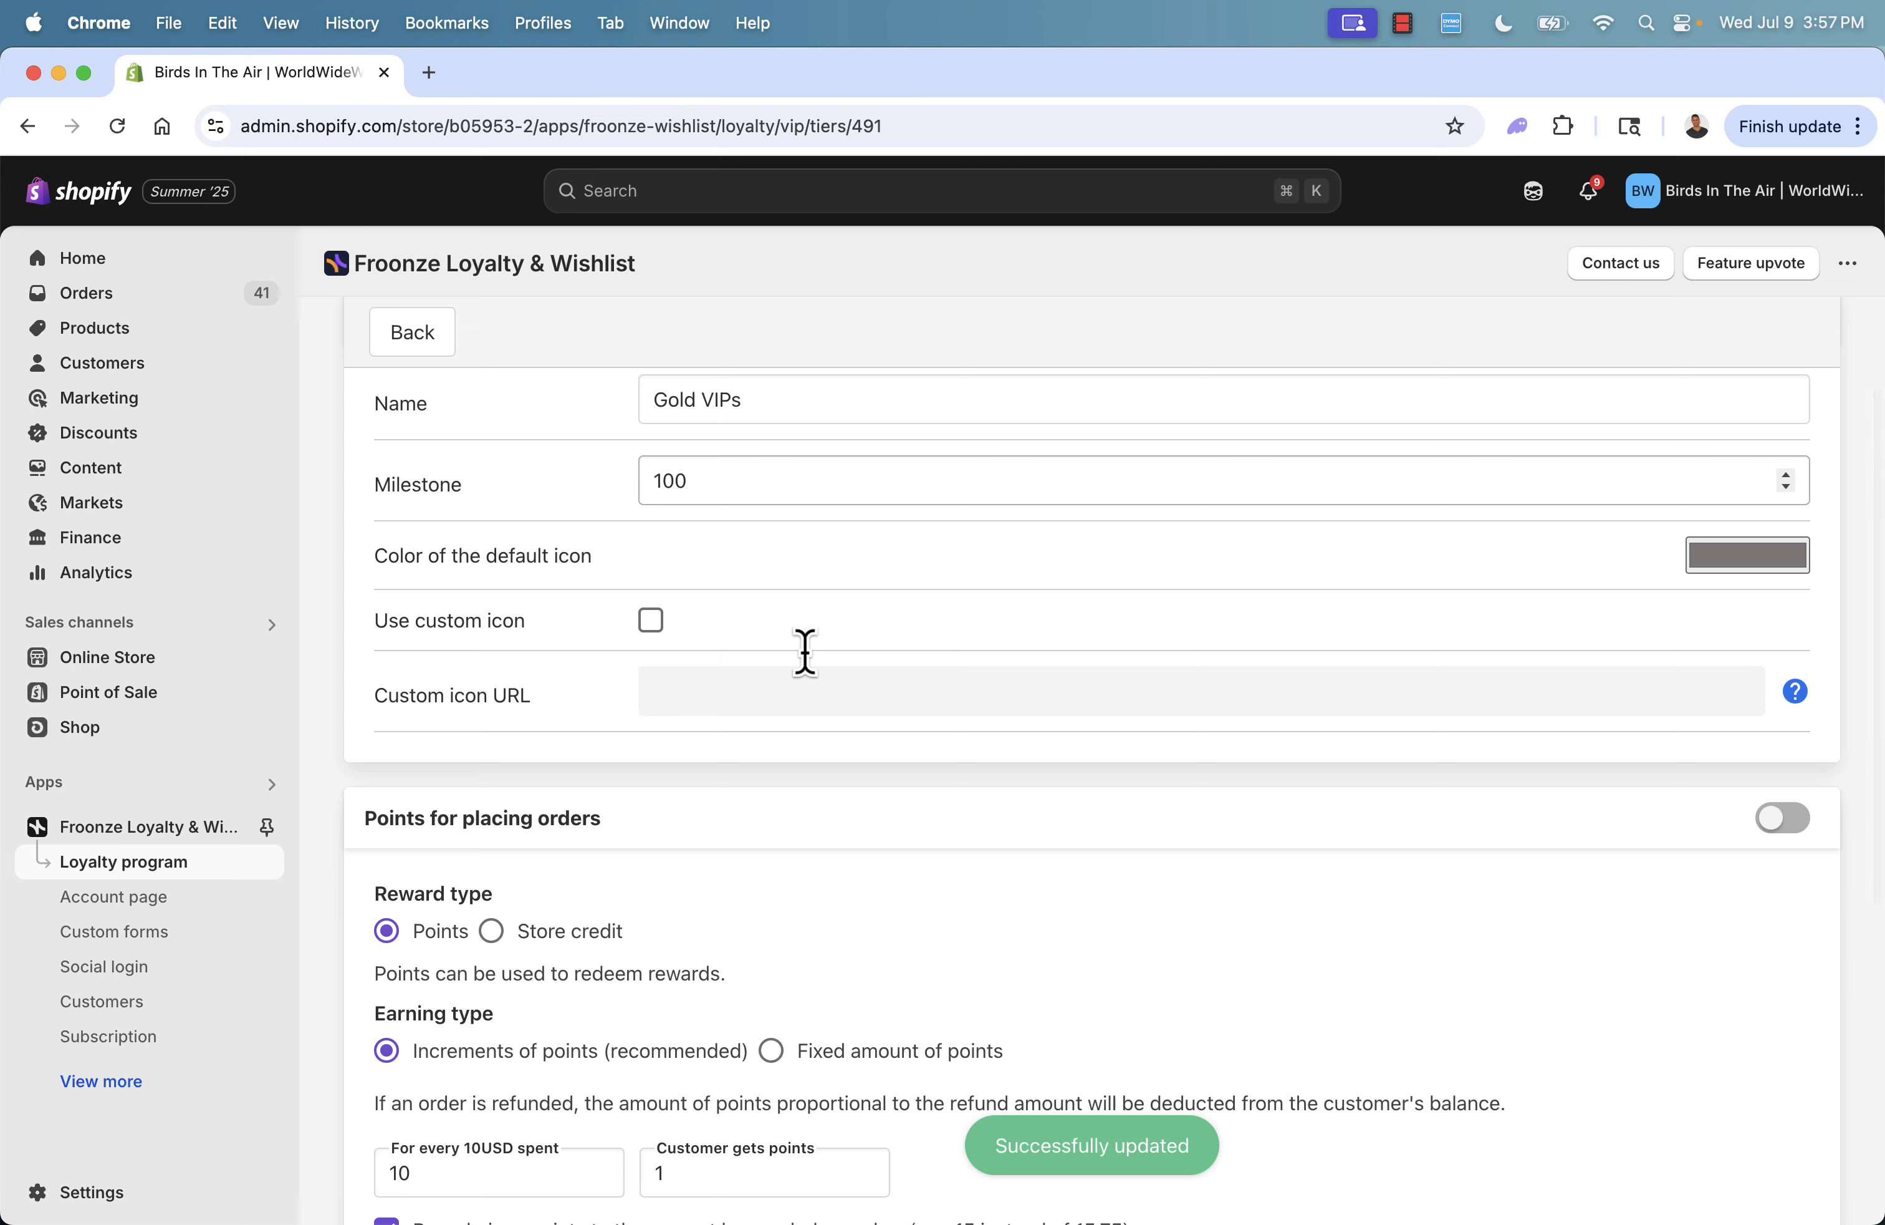
{"action": "scroll", "coordinate": [805, 652], "scroll_direction": "up", "scroll_amount": 4}
{"action": "scroll", "coordinate": [804, 653], "scroll_direction": "up", "scroll_amount": 1}
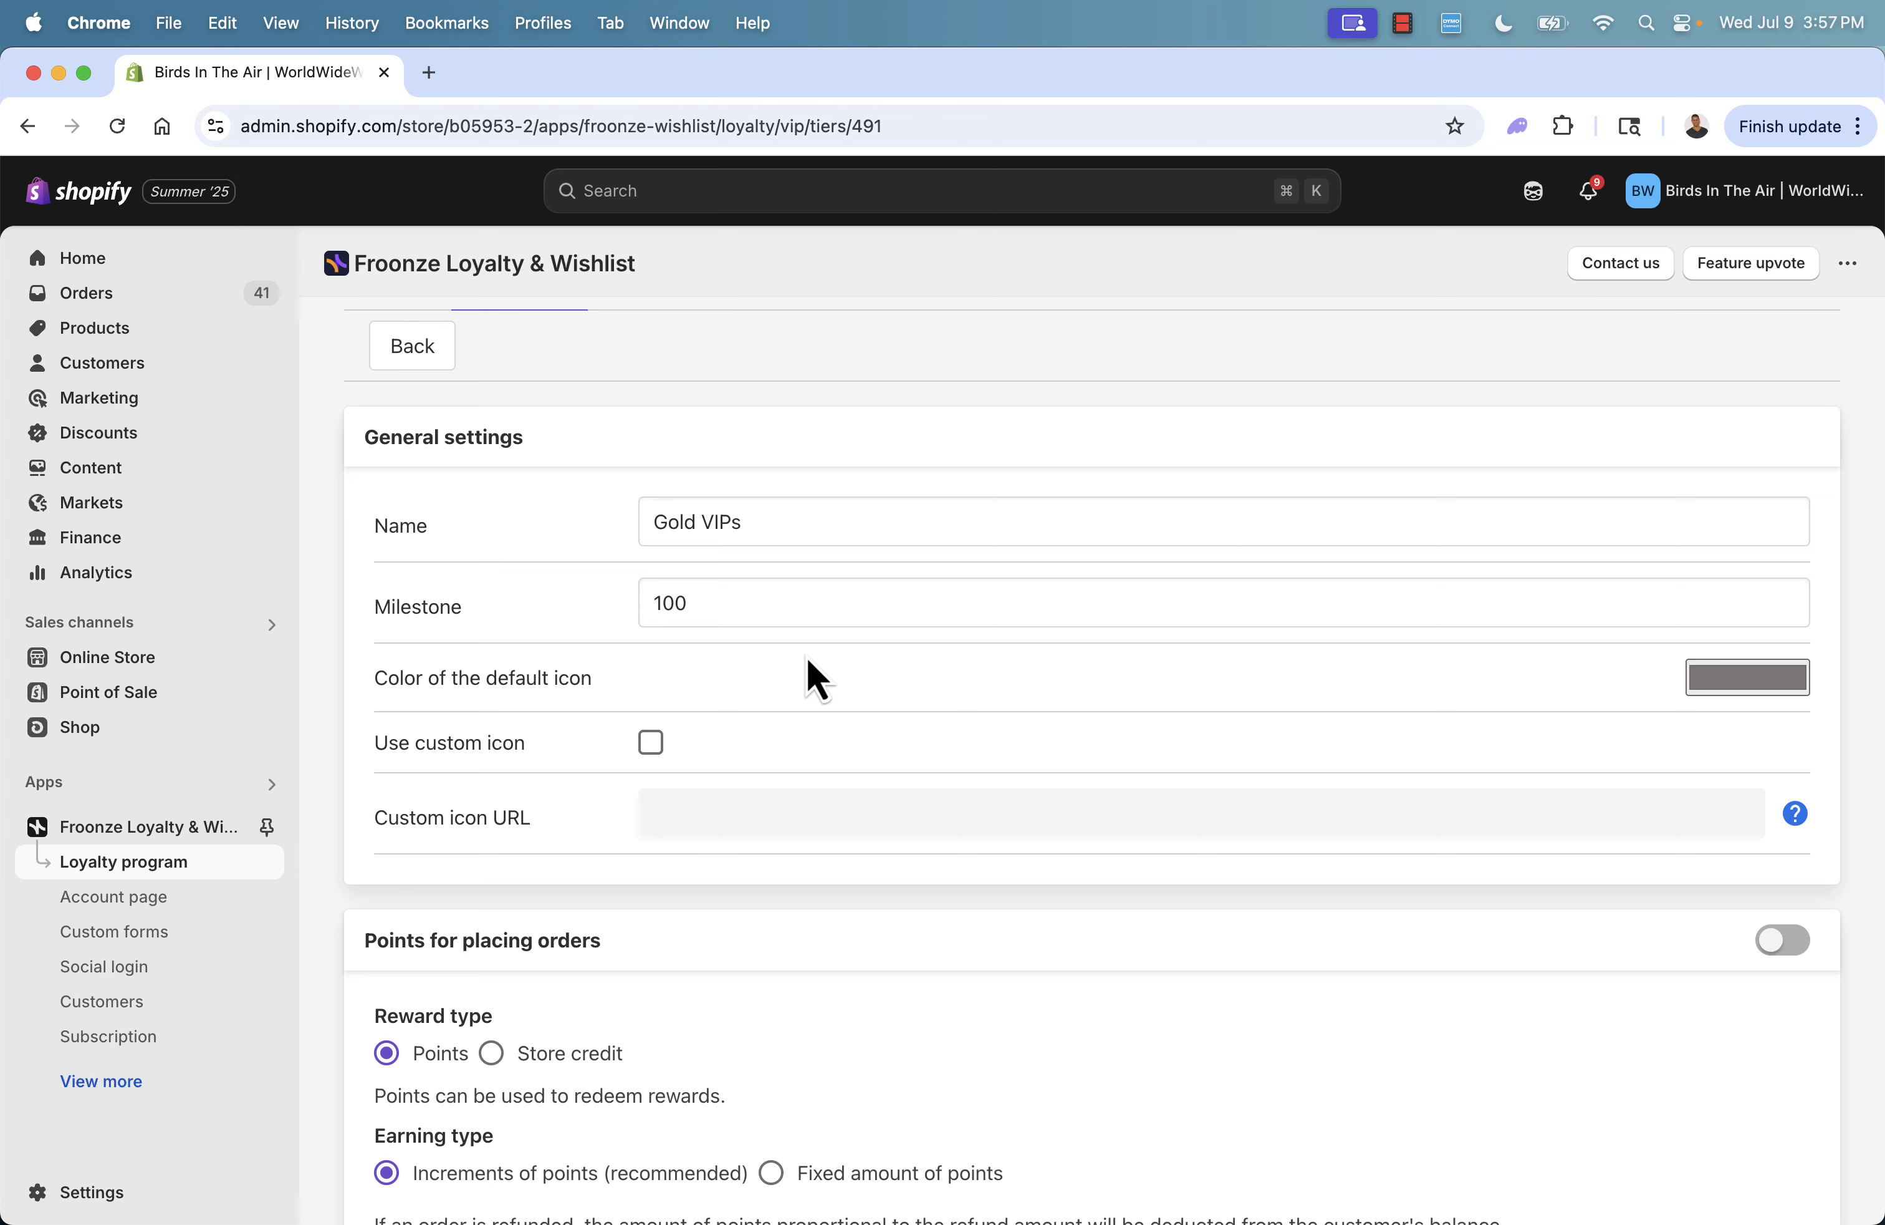
{"action": "scroll", "coordinate": [751, 711], "scroll_direction": "down", "scroll_amount": 2}
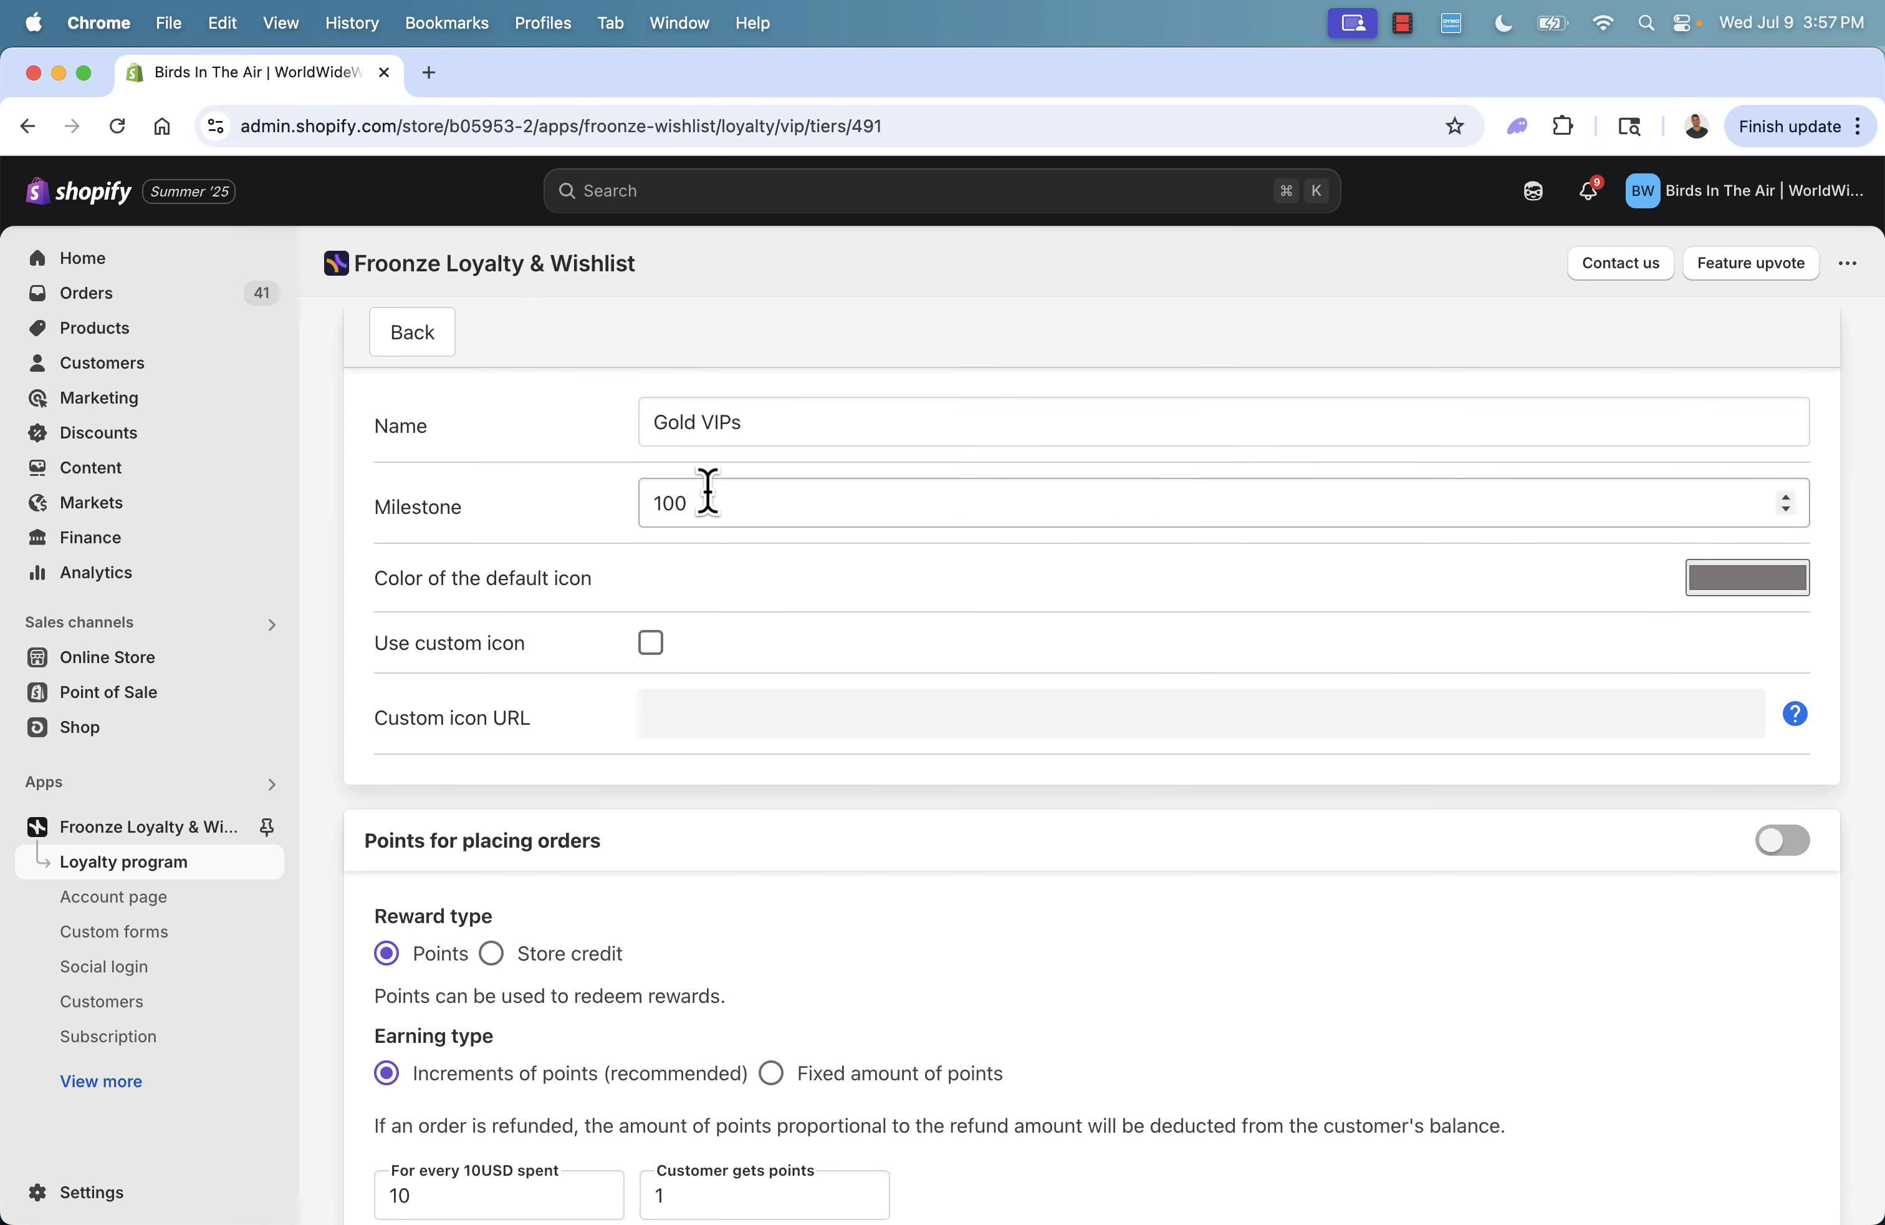
{"action": "scroll", "coordinate": [686, 586], "scroll_direction": "down", "scroll_amount": 1}
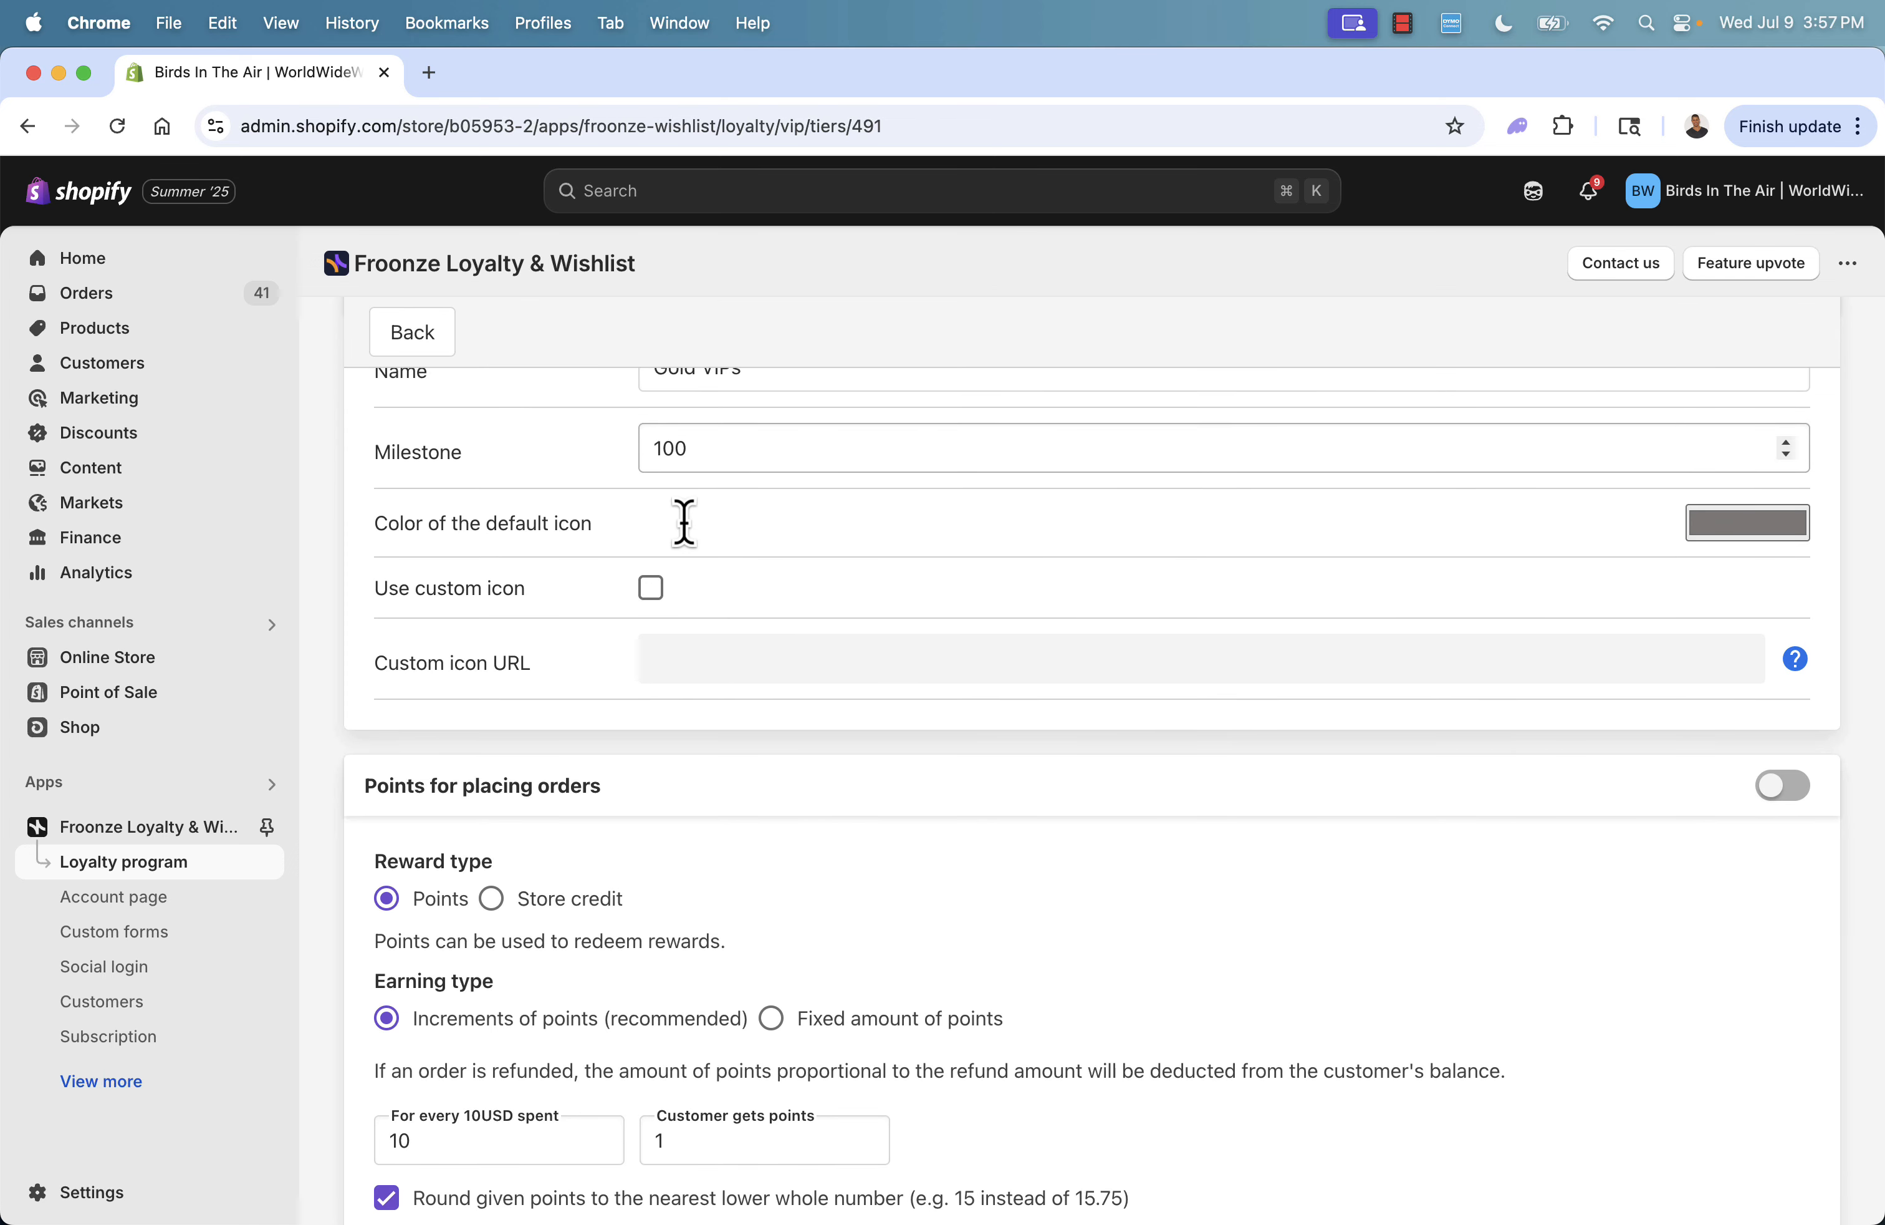
{"action": "scroll", "coordinate": [683, 523], "scroll_direction": "down", "scroll_amount": 5}
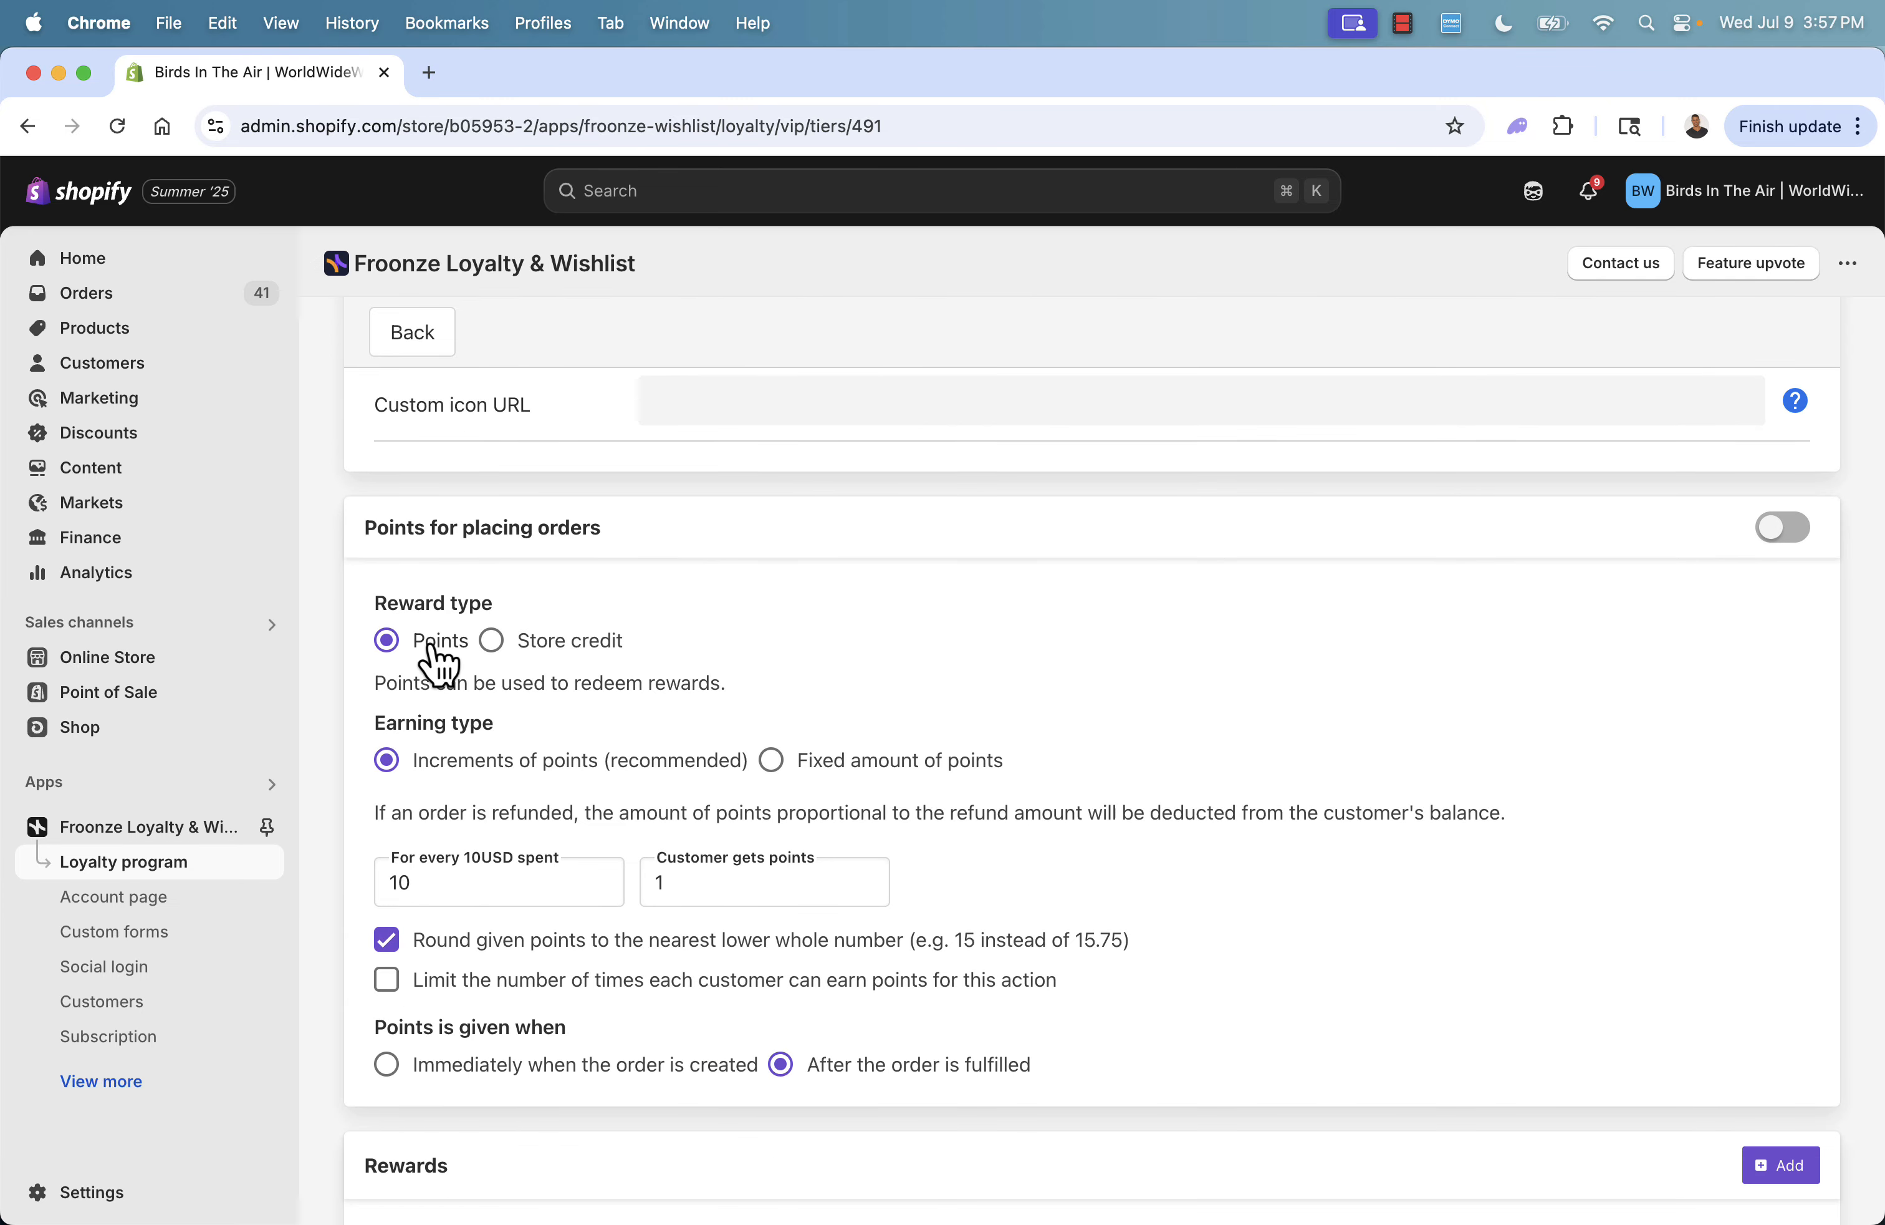
{"action": "left_click", "coordinate": [492, 641]}
{"action": "scroll", "coordinate": [573, 708], "scroll_direction": "down", "scroll_amount": 2}
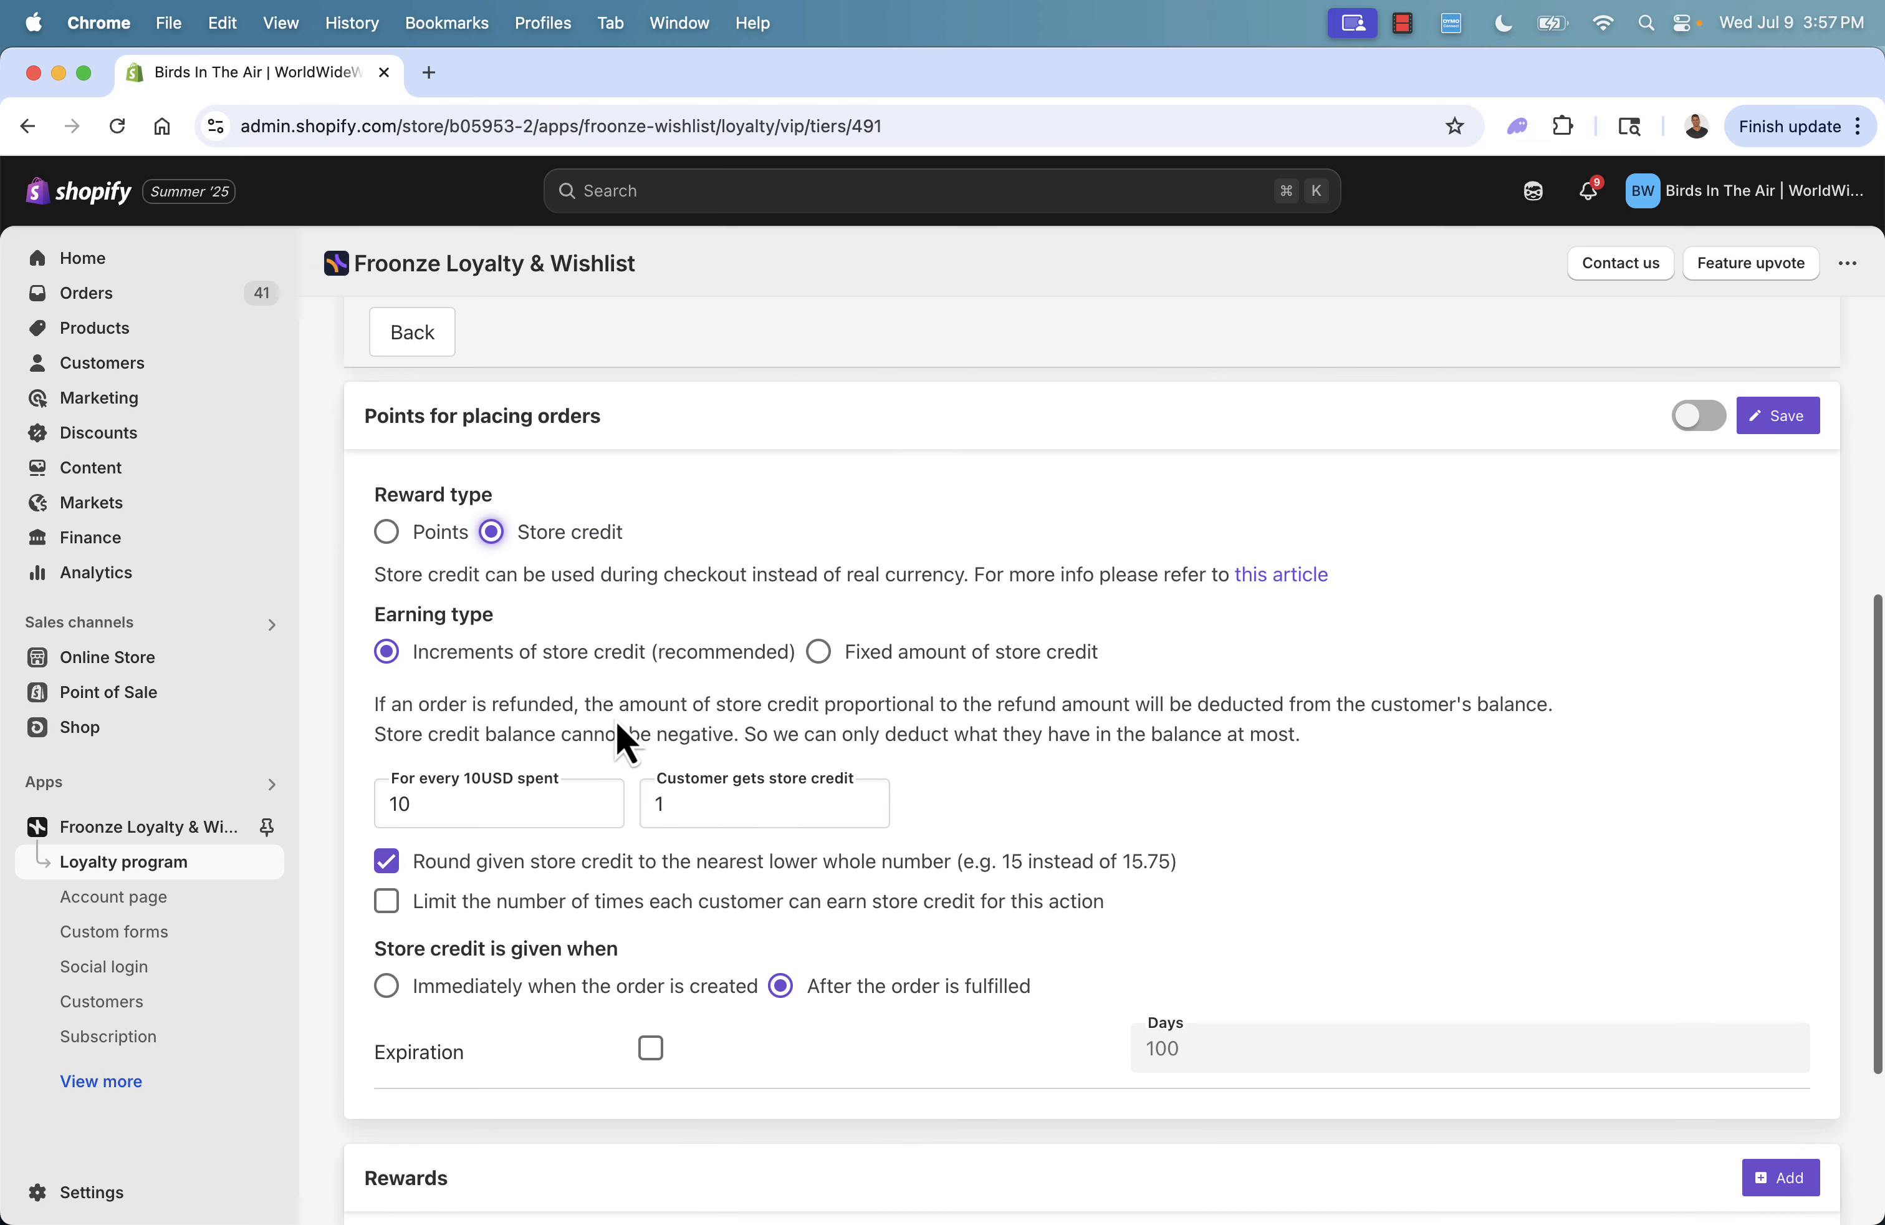
{"action": "left_click", "coordinate": [825, 664]}
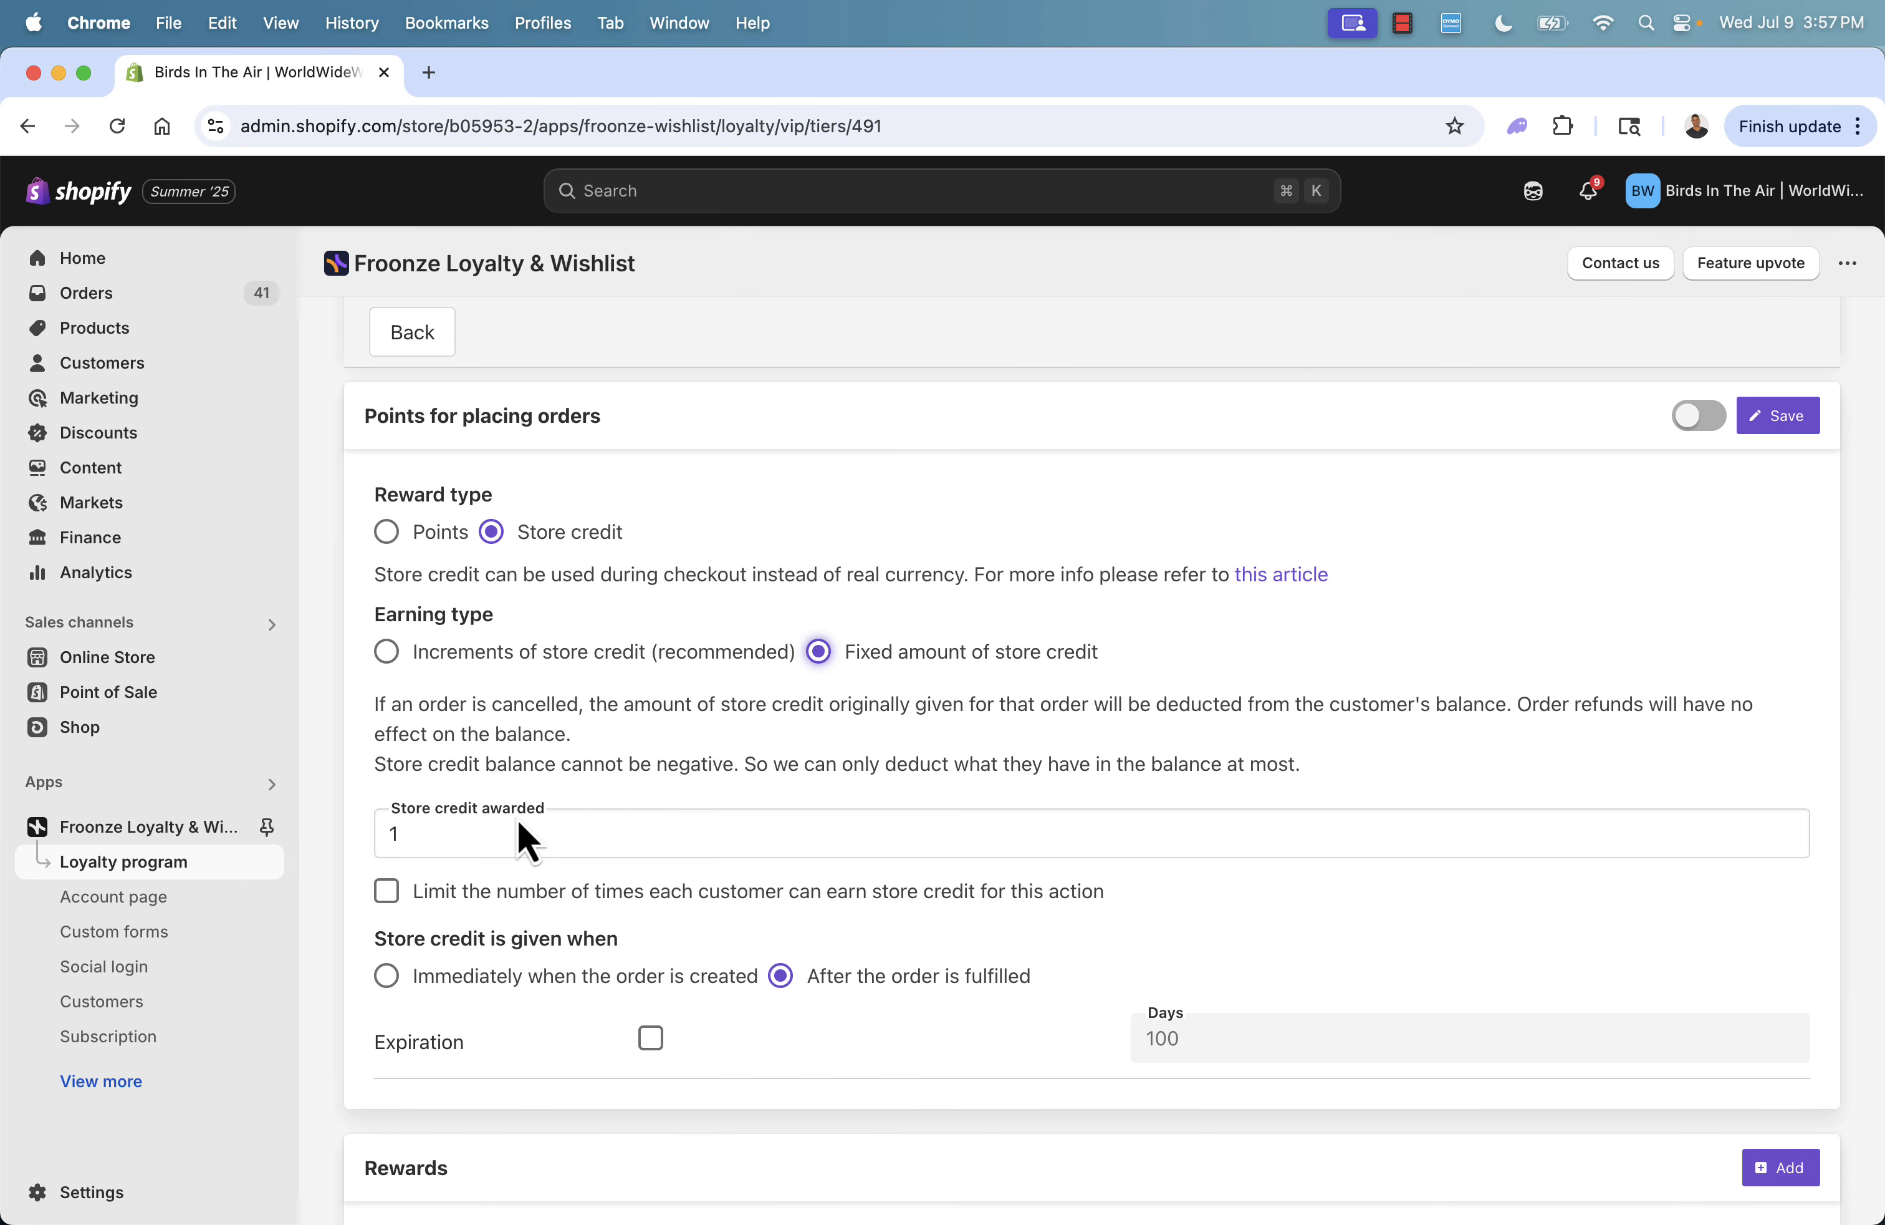
Set the store credit awarded for placing orders to 10, then save and activate this tier rule.
{"action": "left_click", "coordinate": [471, 831]}
{"action": "type", "text": "1"}
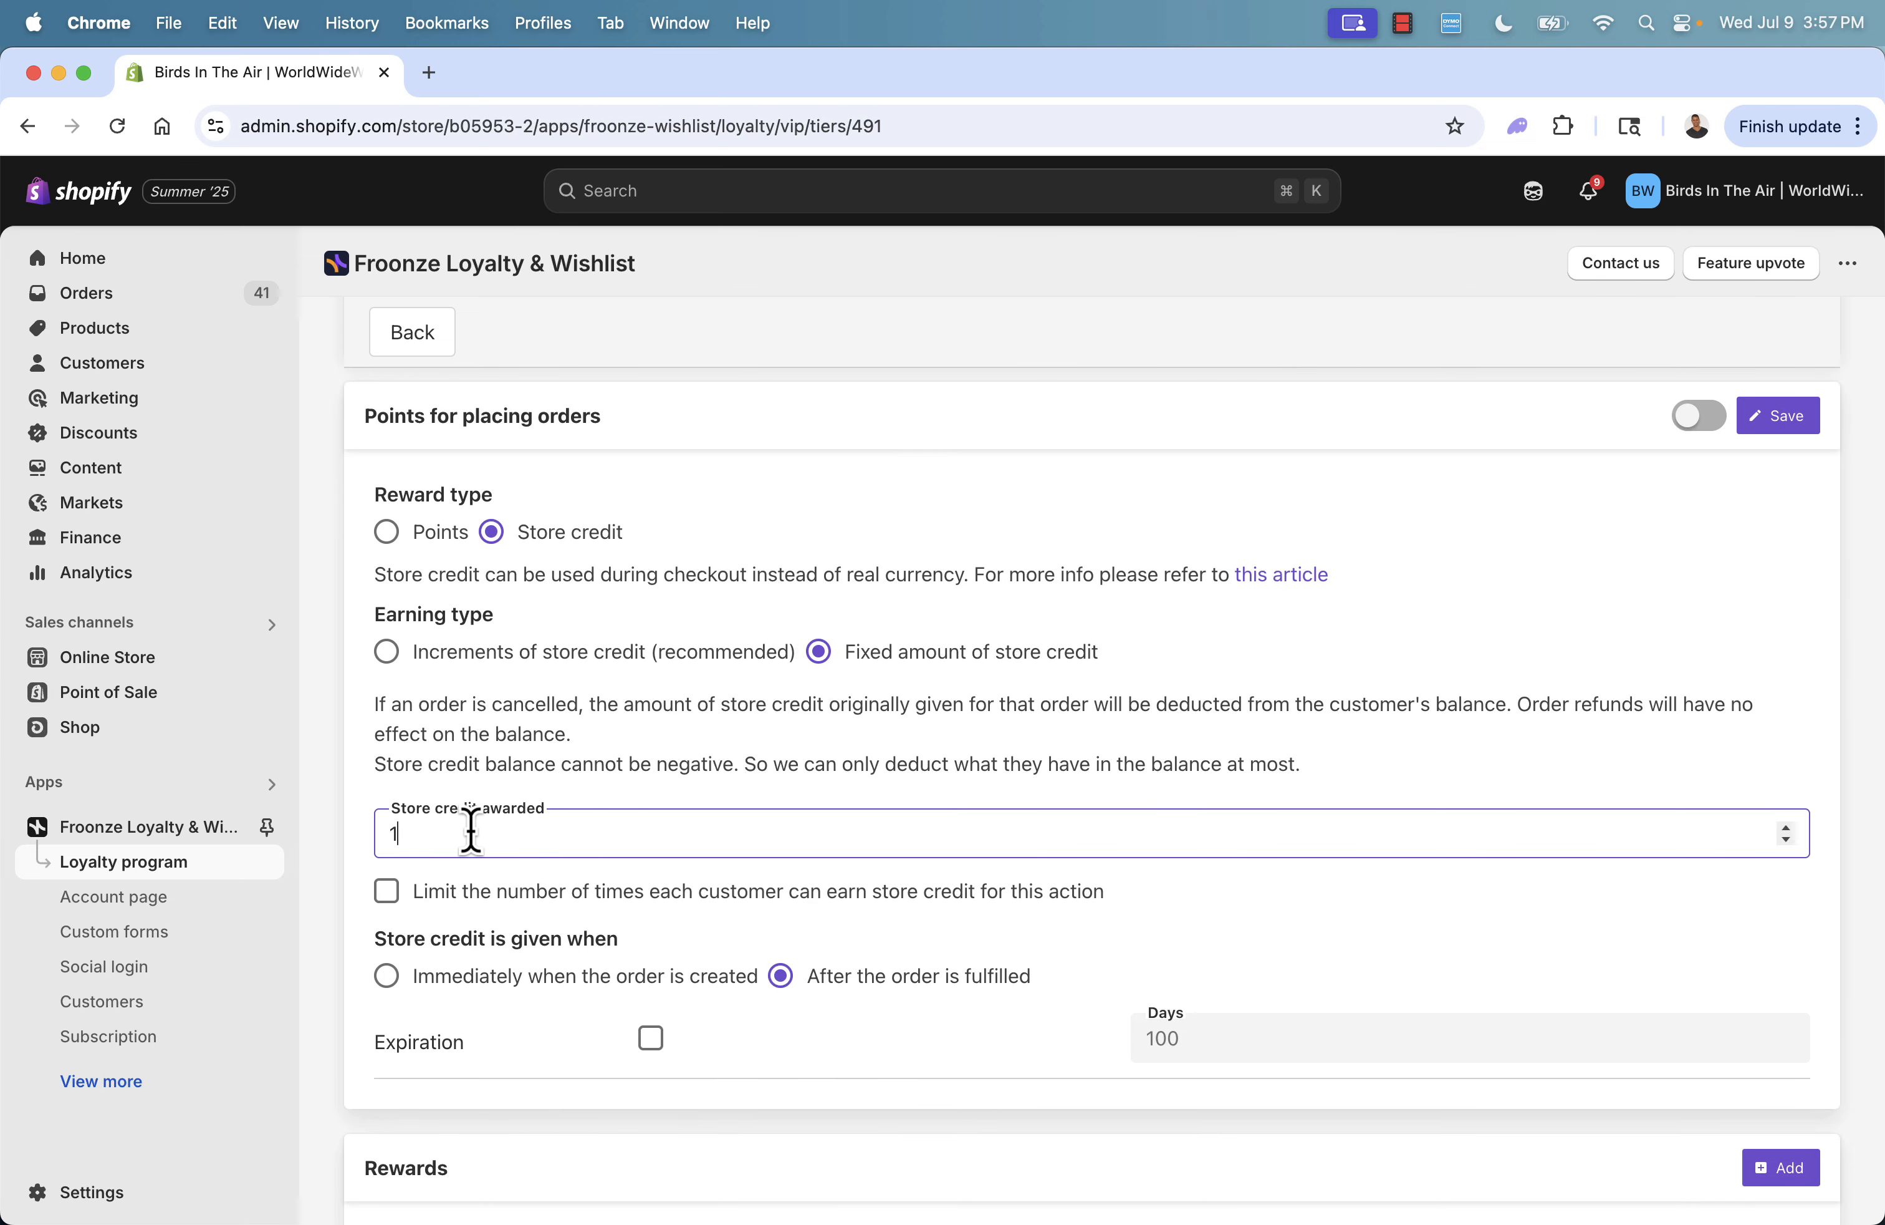
{"action": "type", "text": "0"}
{"action": "scroll", "coordinate": [672, 771], "scroll_direction": "down", "scroll_amount": 3}
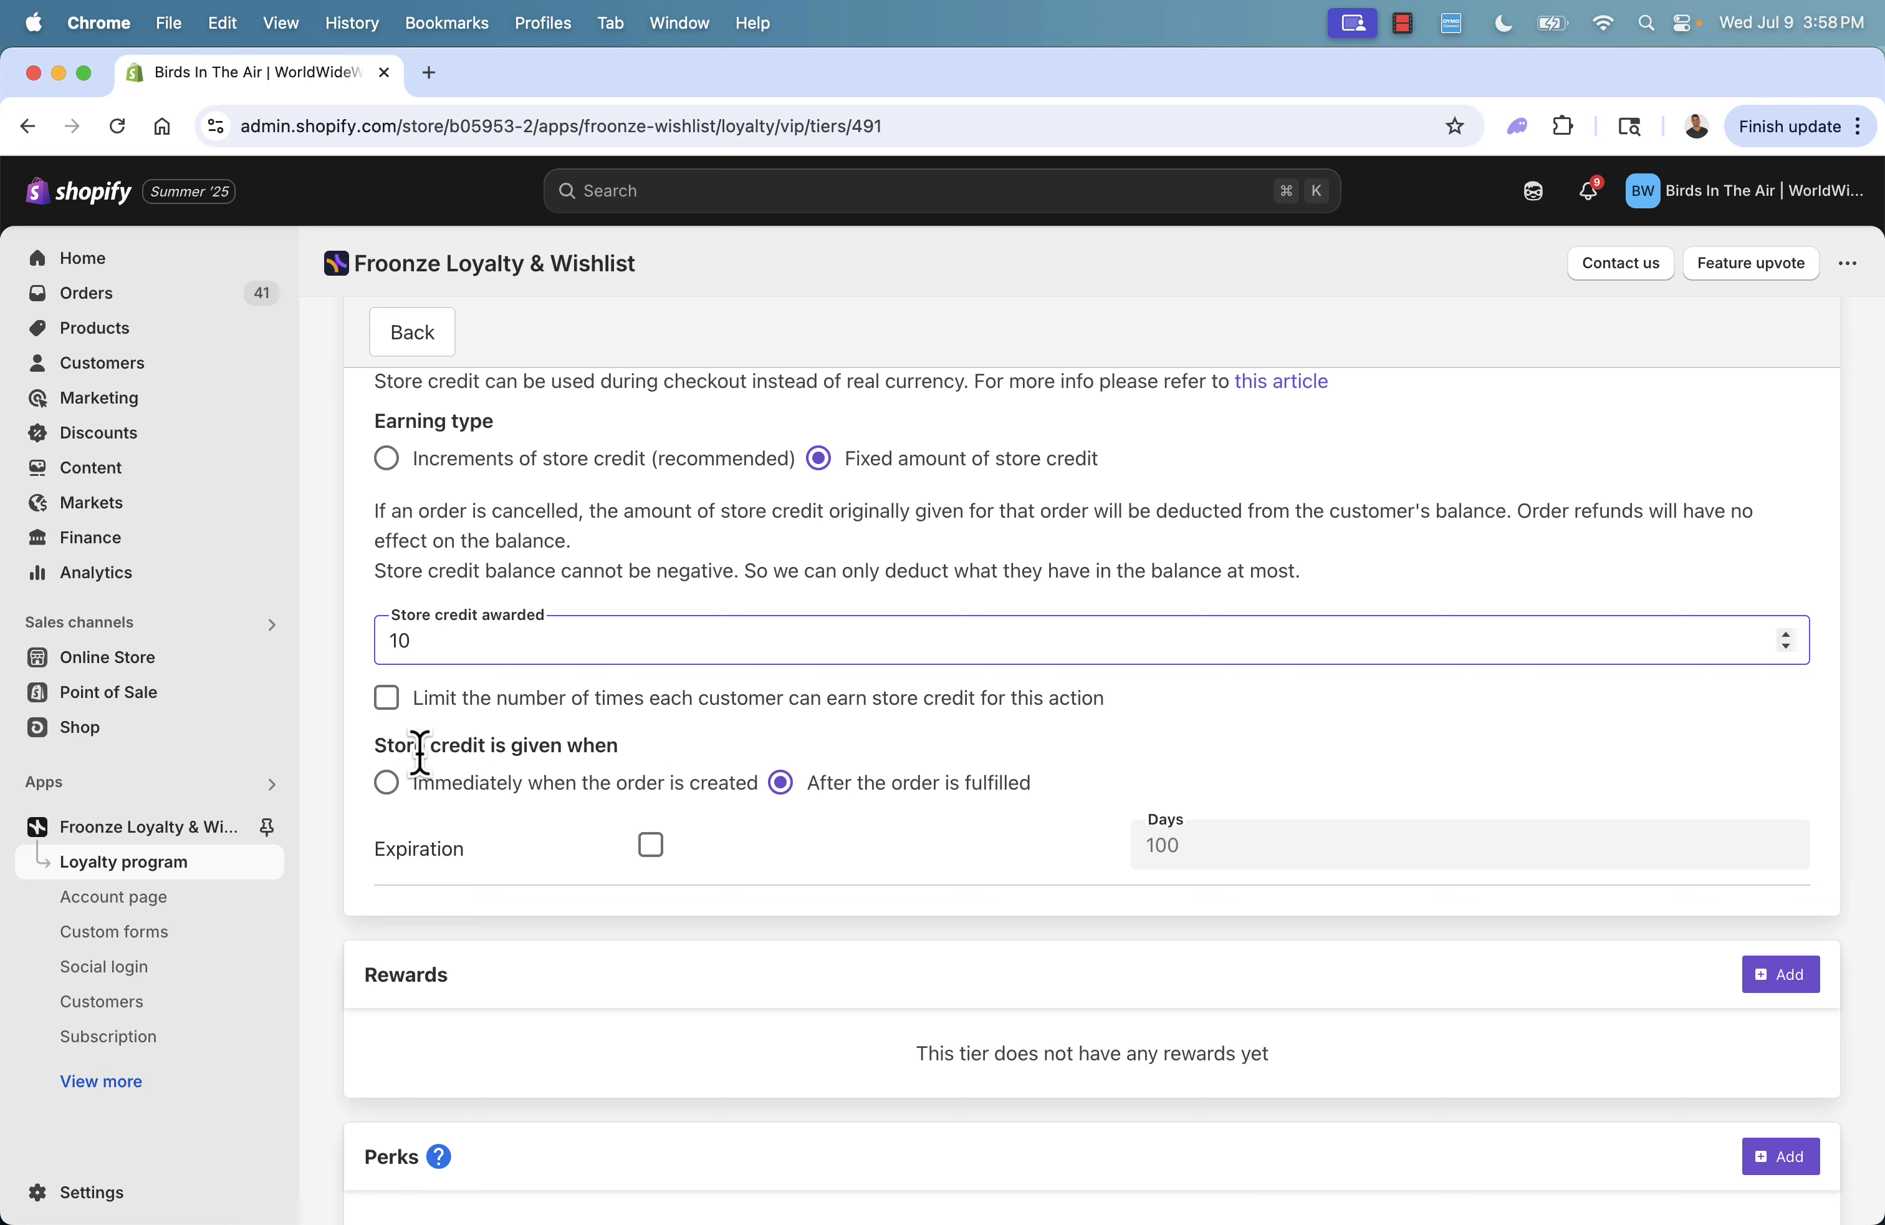
{"action": "scroll", "coordinate": [613, 775], "scroll_direction": "down", "scroll_amount": 2}
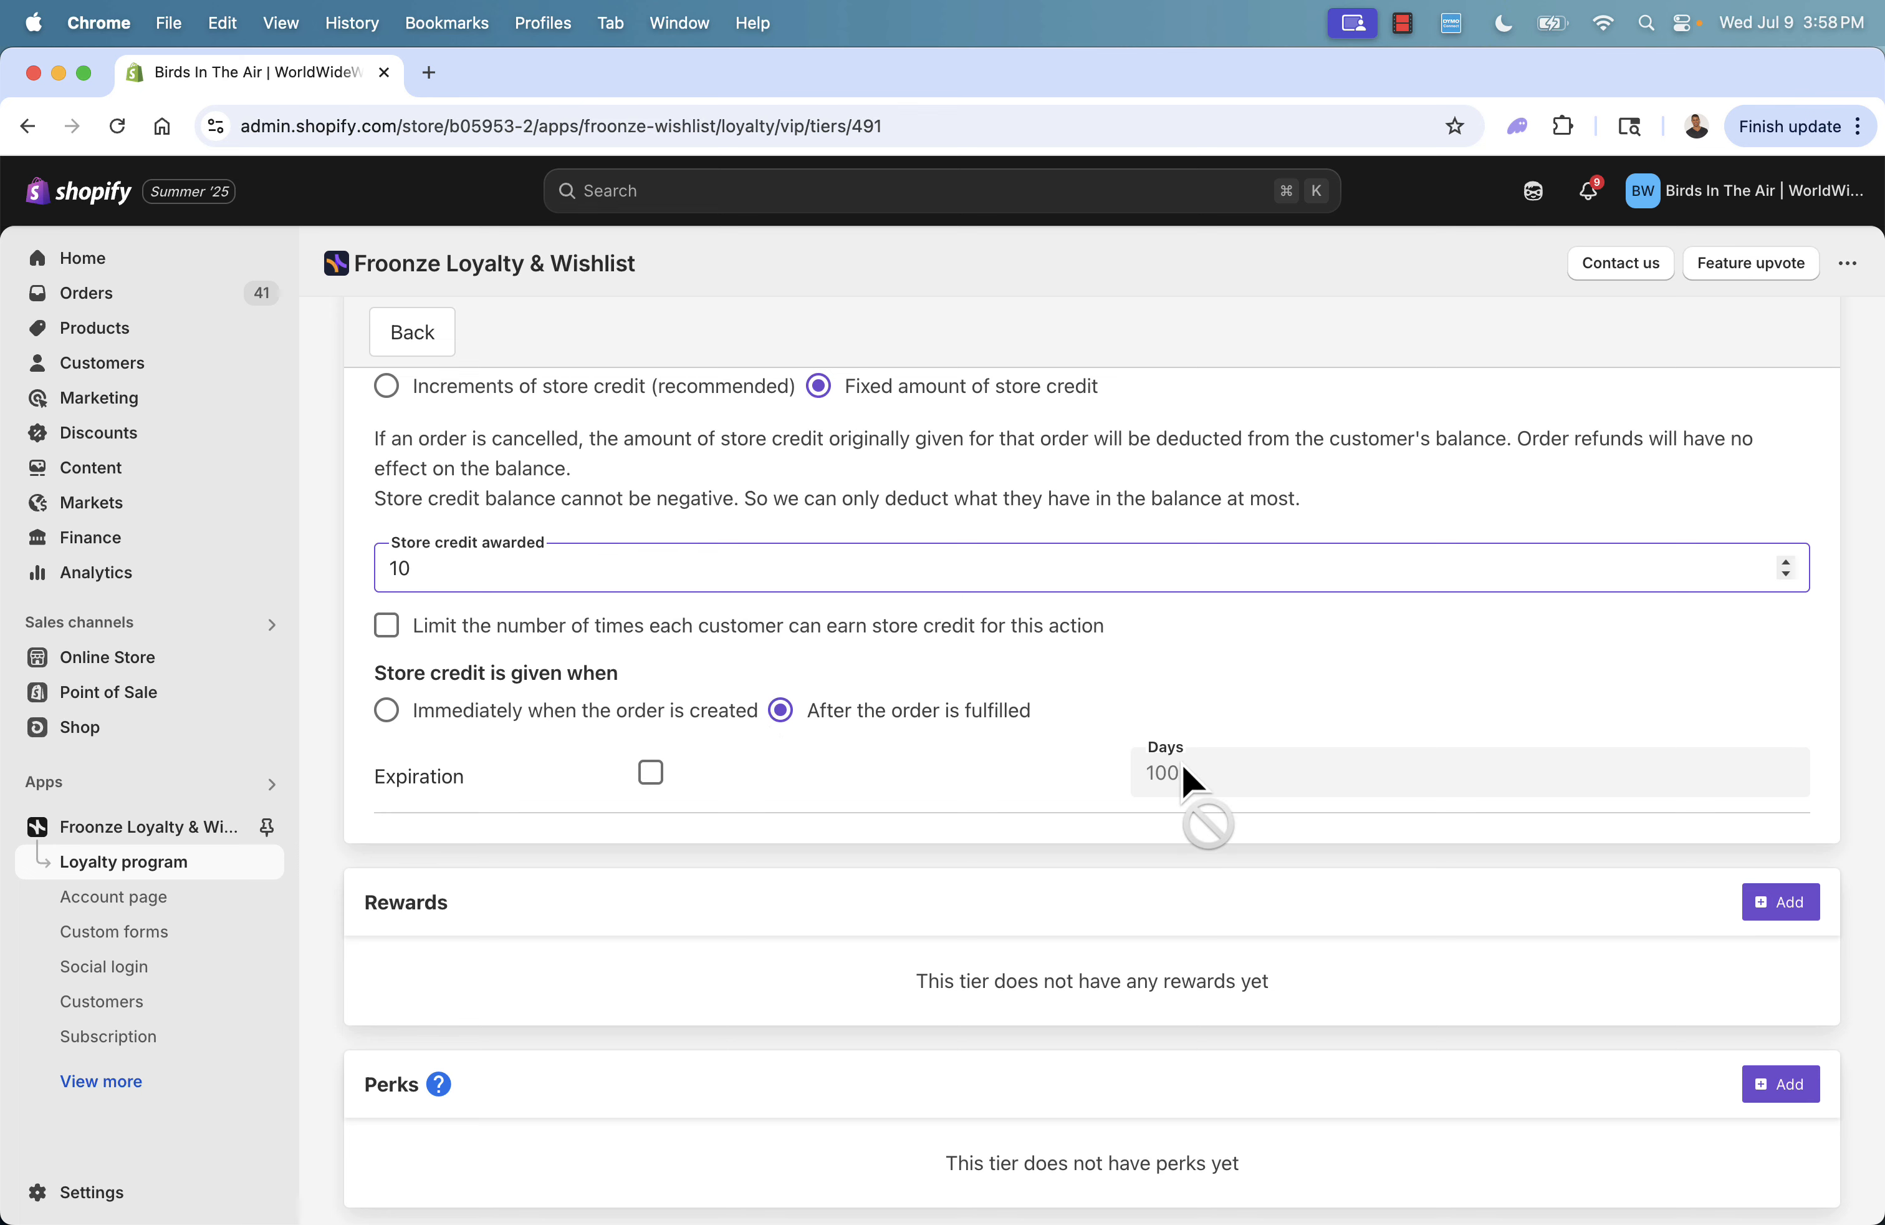
{"action": "scroll", "coordinate": [1189, 783], "scroll_direction": "up", "scroll_amount": 8}
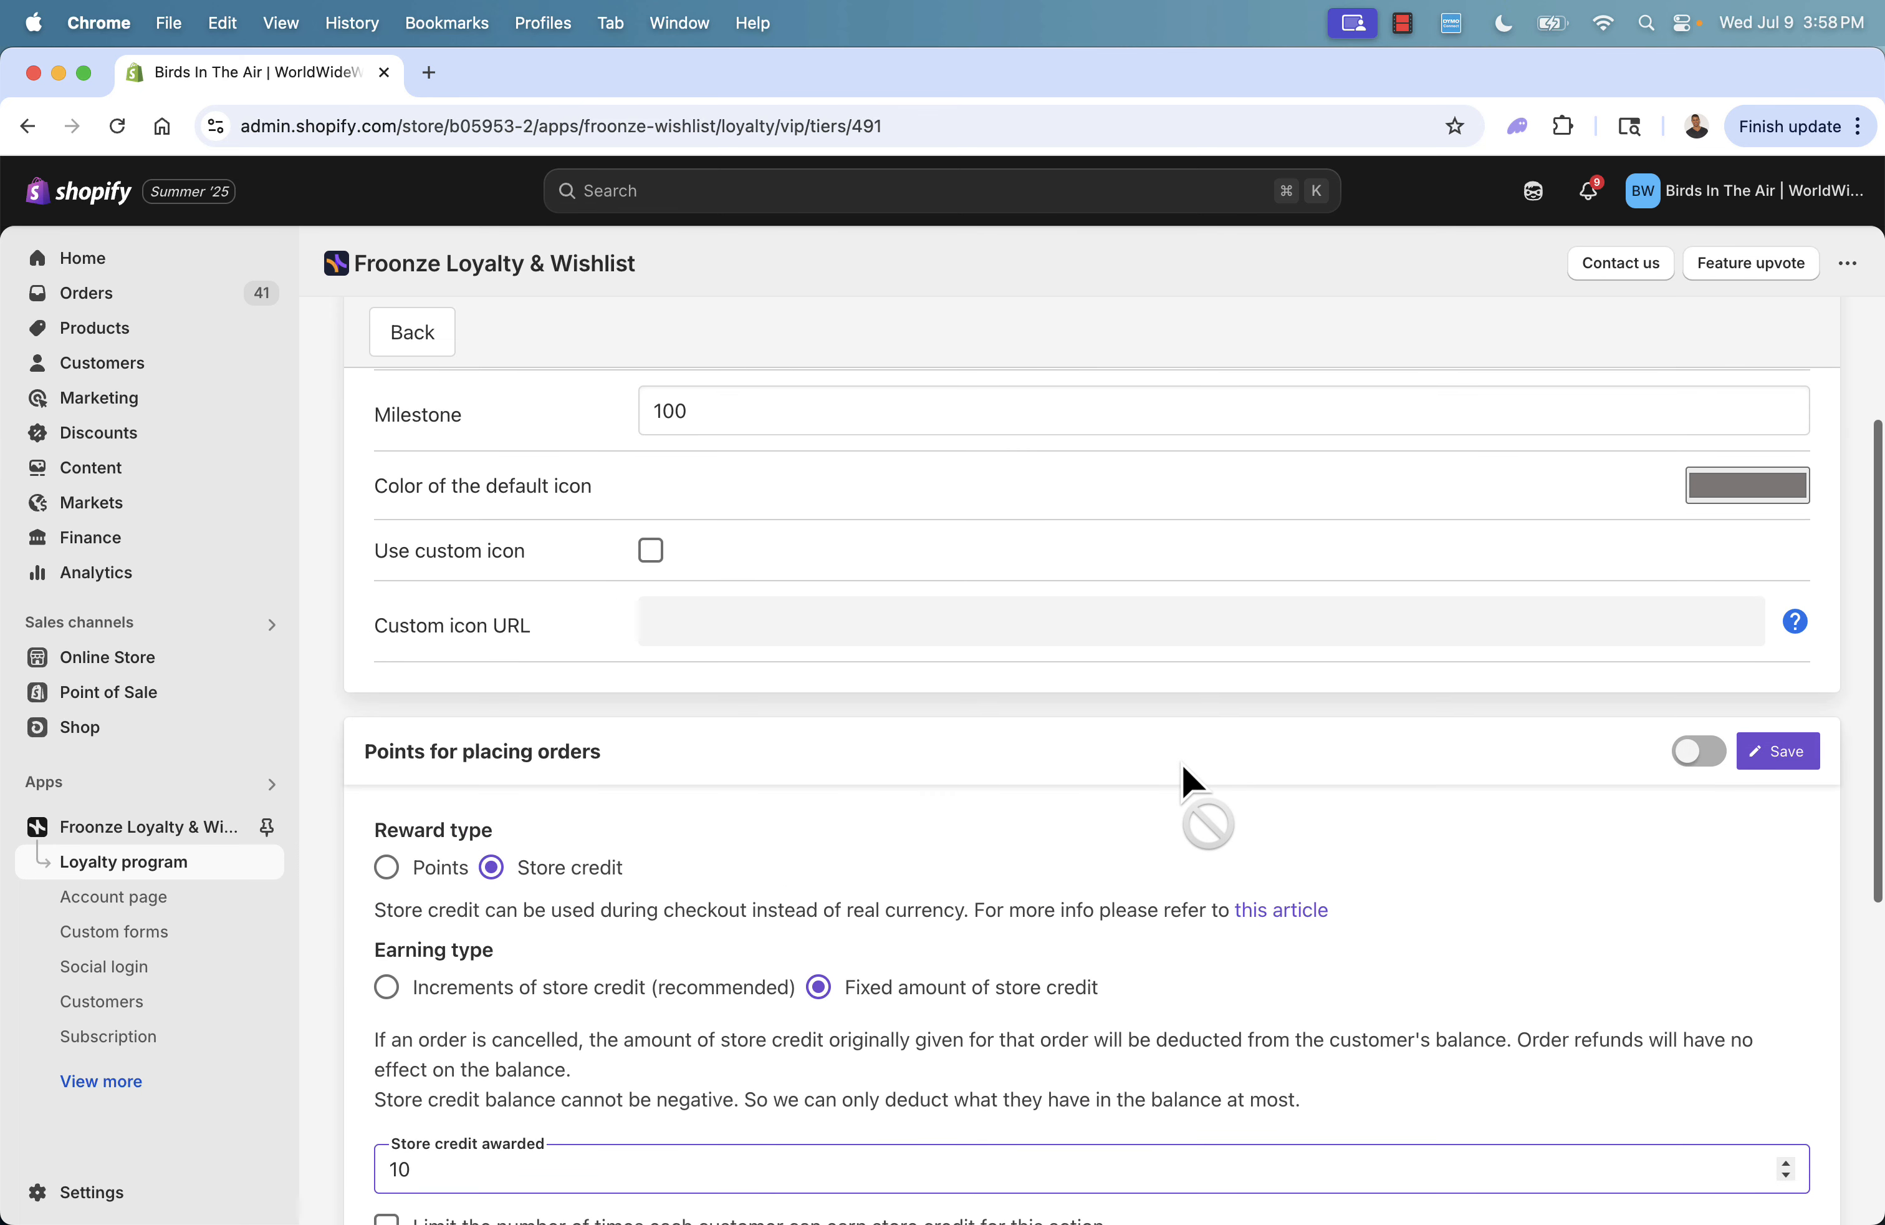
{"action": "left_click", "coordinate": [1782, 752]}
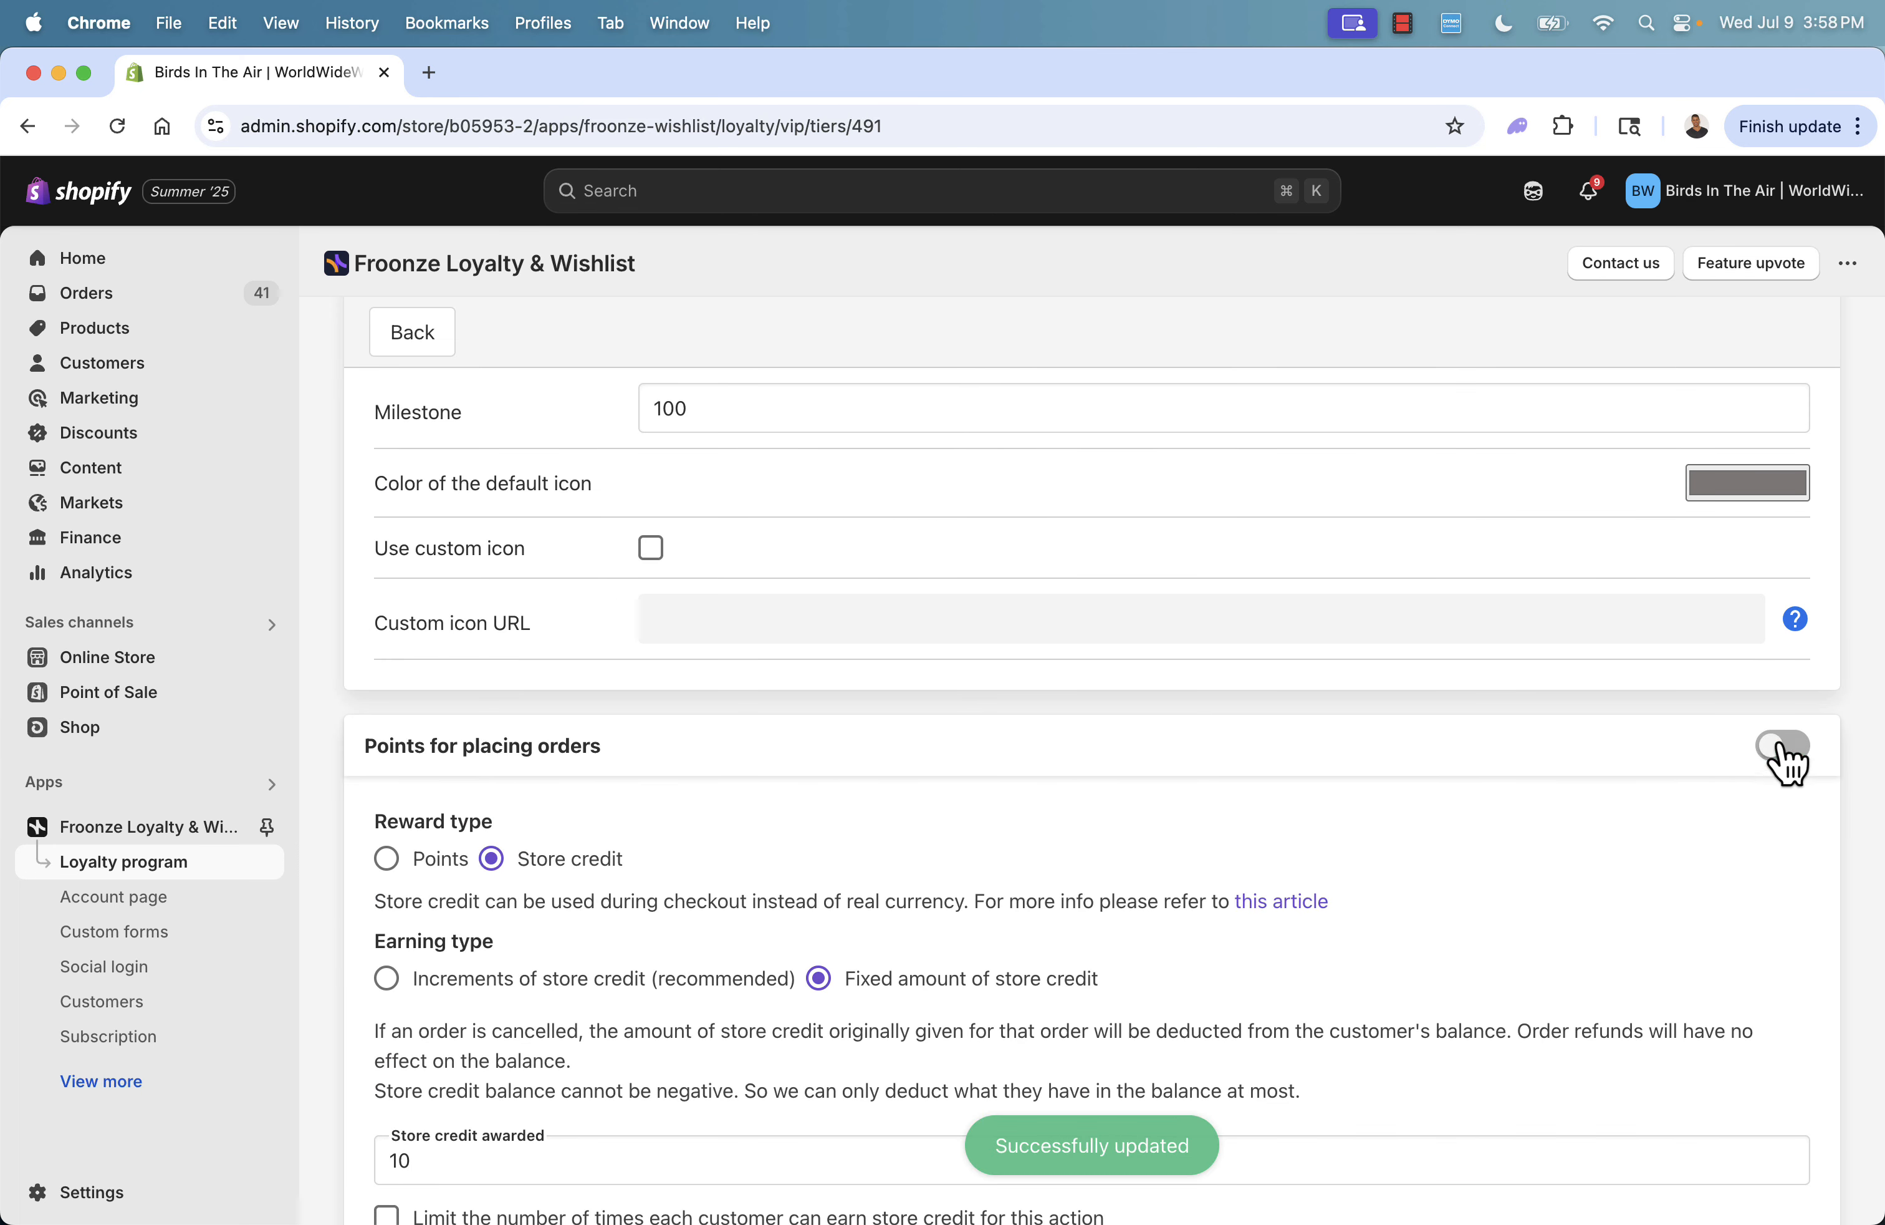
{"action": "left_click", "coordinate": [1779, 748]}
Add a Store credit reward with a value of 10 and no expiration to the Gold VIPs tier.
{"action": "scroll", "coordinate": [1317, 860], "scroll_direction": "up", "scroll_amount": 3}
{"action": "scroll", "coordinate": [1317, 861], "scroll_direction": "down", "scroll_amount": 1}
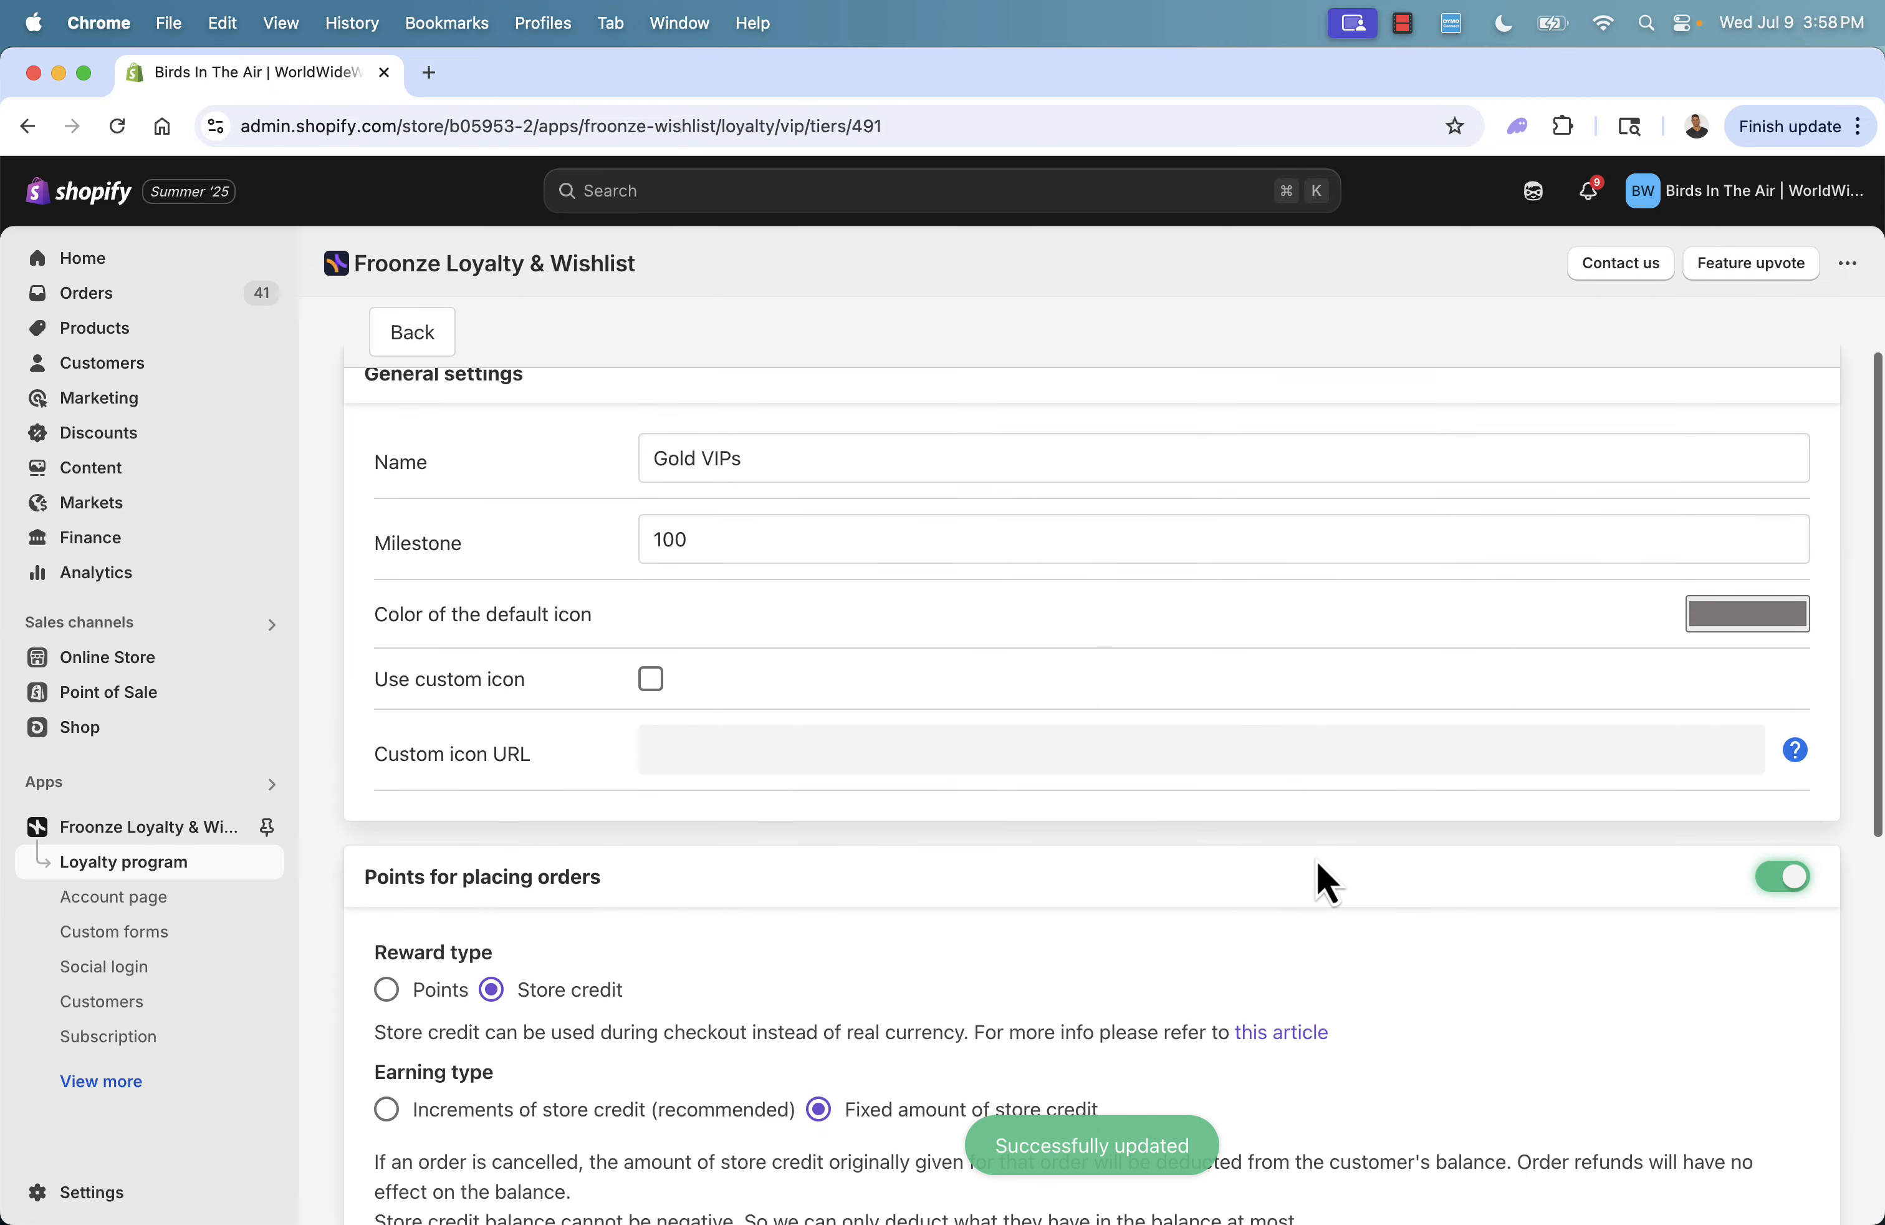
{"action": "scroll", "coordinate": [1317, 860], "scroll_direction": "down", "scroll_amount": 7}
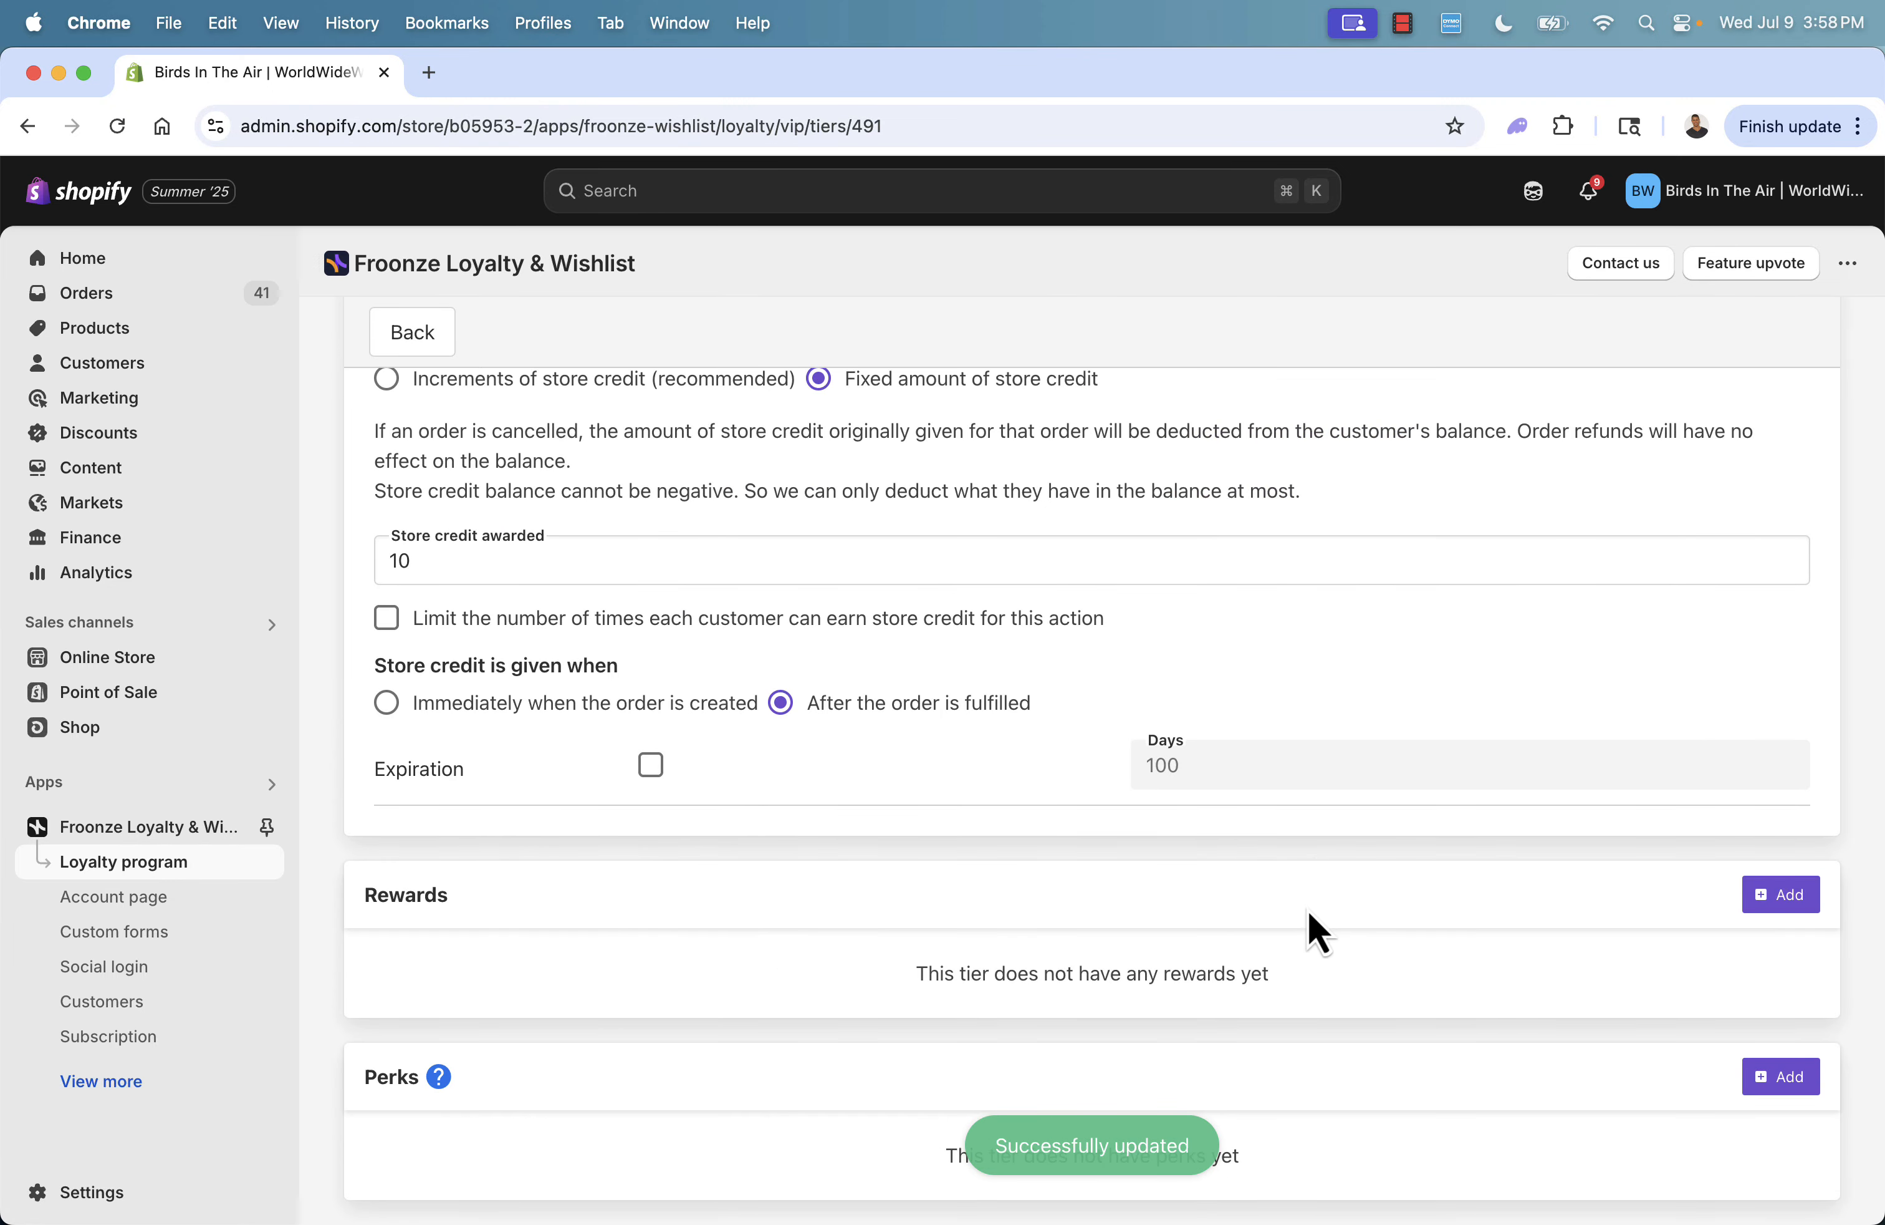
{"action": "left_click", "coordinate": [1769, 895]}
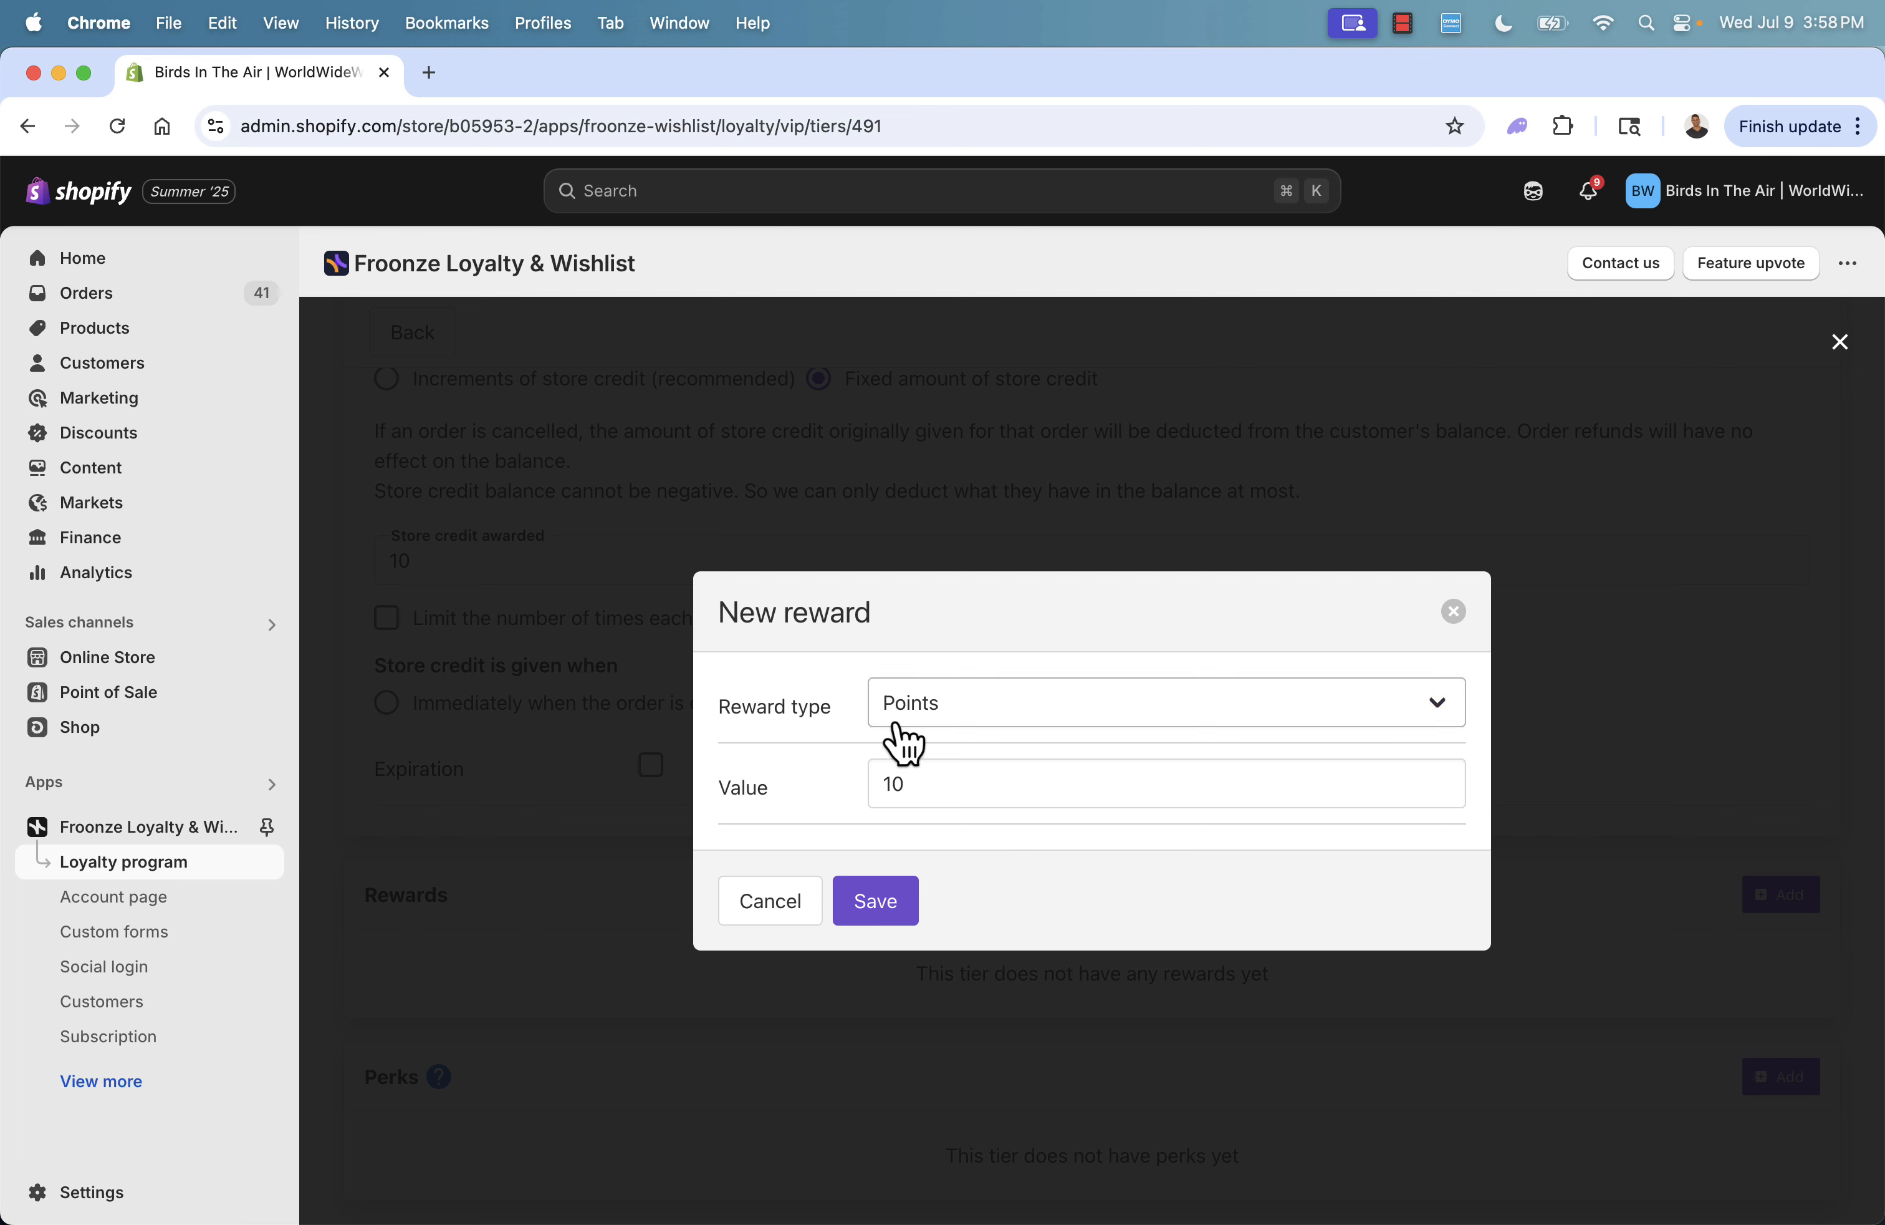
{"action": "left_click", "coordinate": [914, 704]}
{"action": "left_click", "coordinate": [931, 738]}
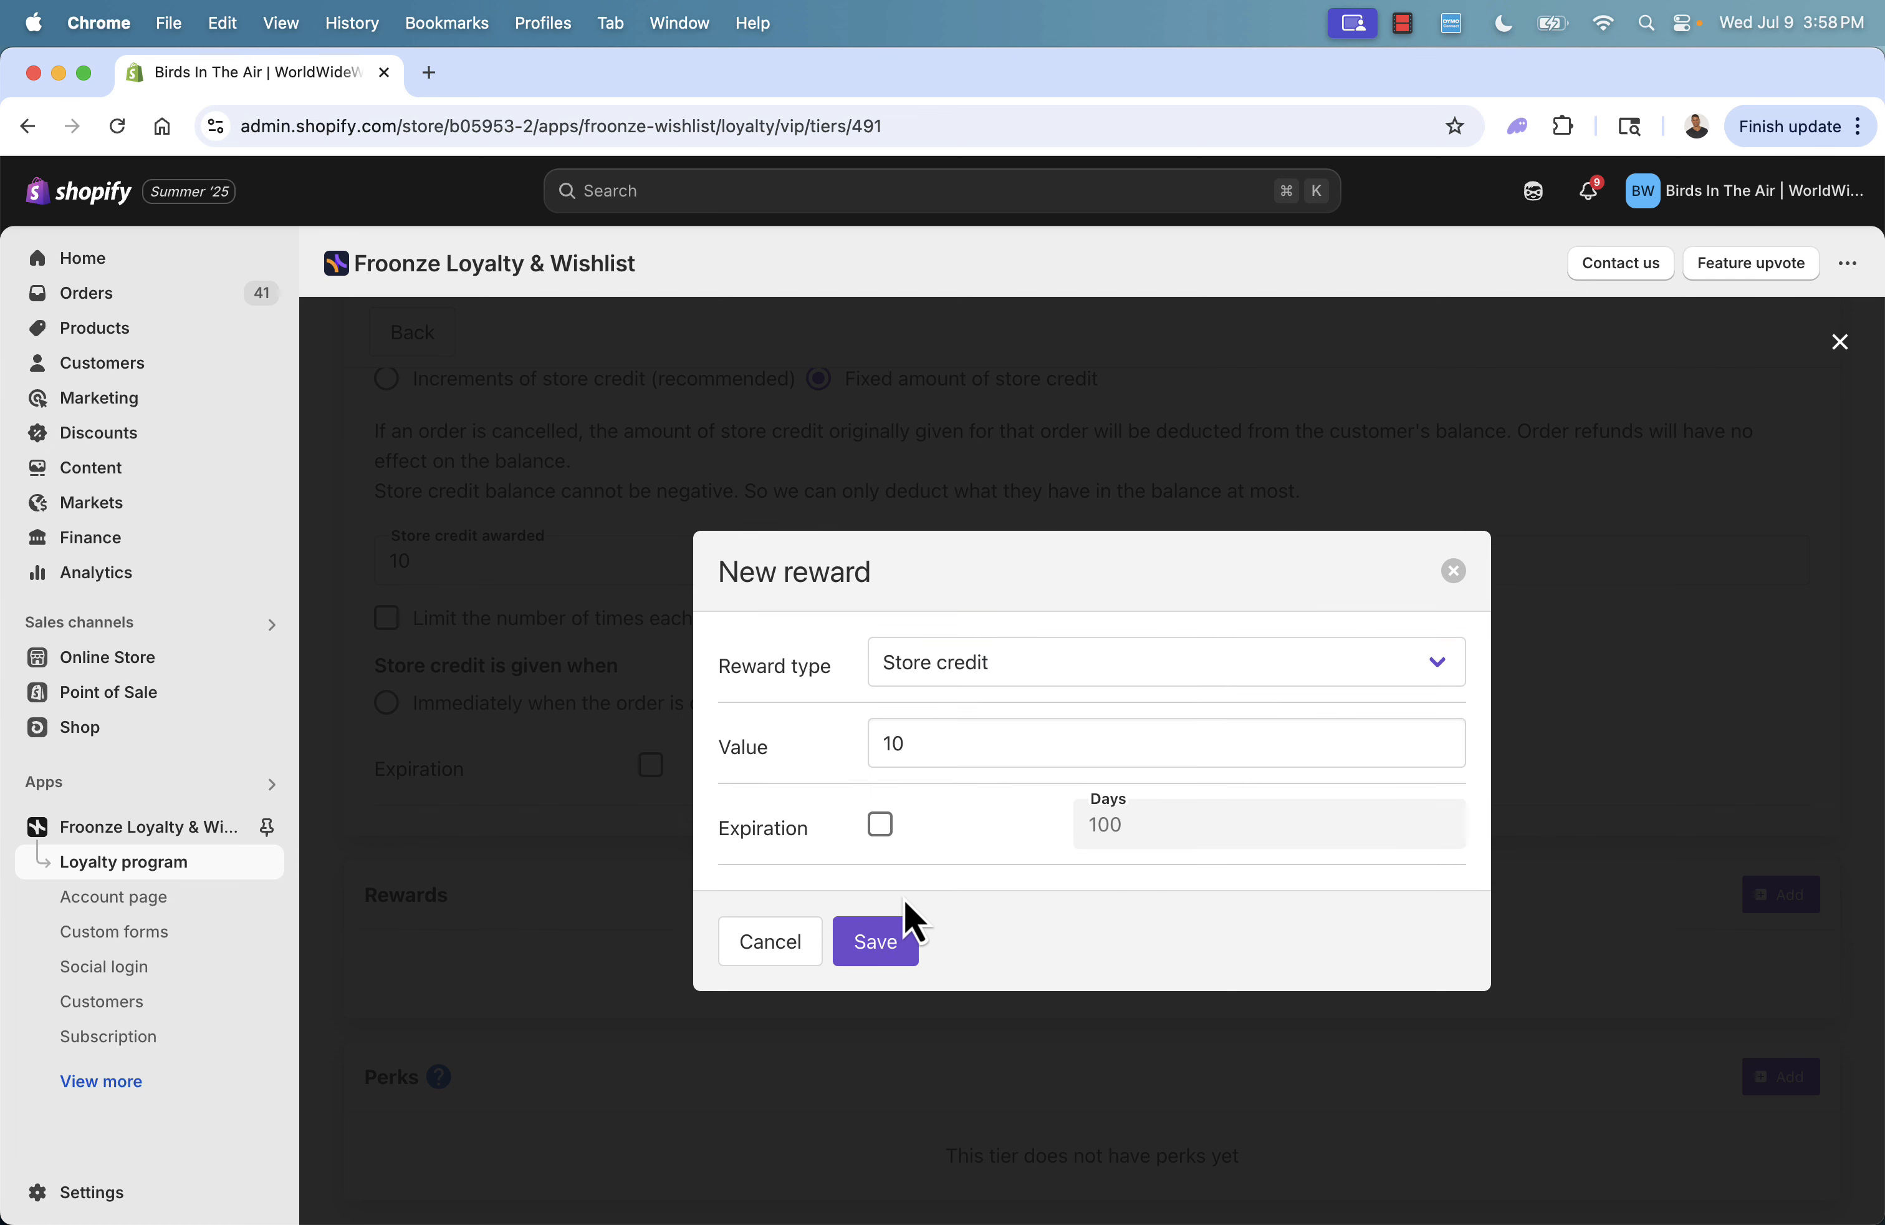
{"action": "left_click", "coordinate": [884, 958]}
Add a perk named "Access To Our Private Facebook Group" to the Gold VIPs tier and save it.
{"action": "scroll", "coordinate": [1040, 800], "scroll_direction": "down", "scroll_amount": 1}
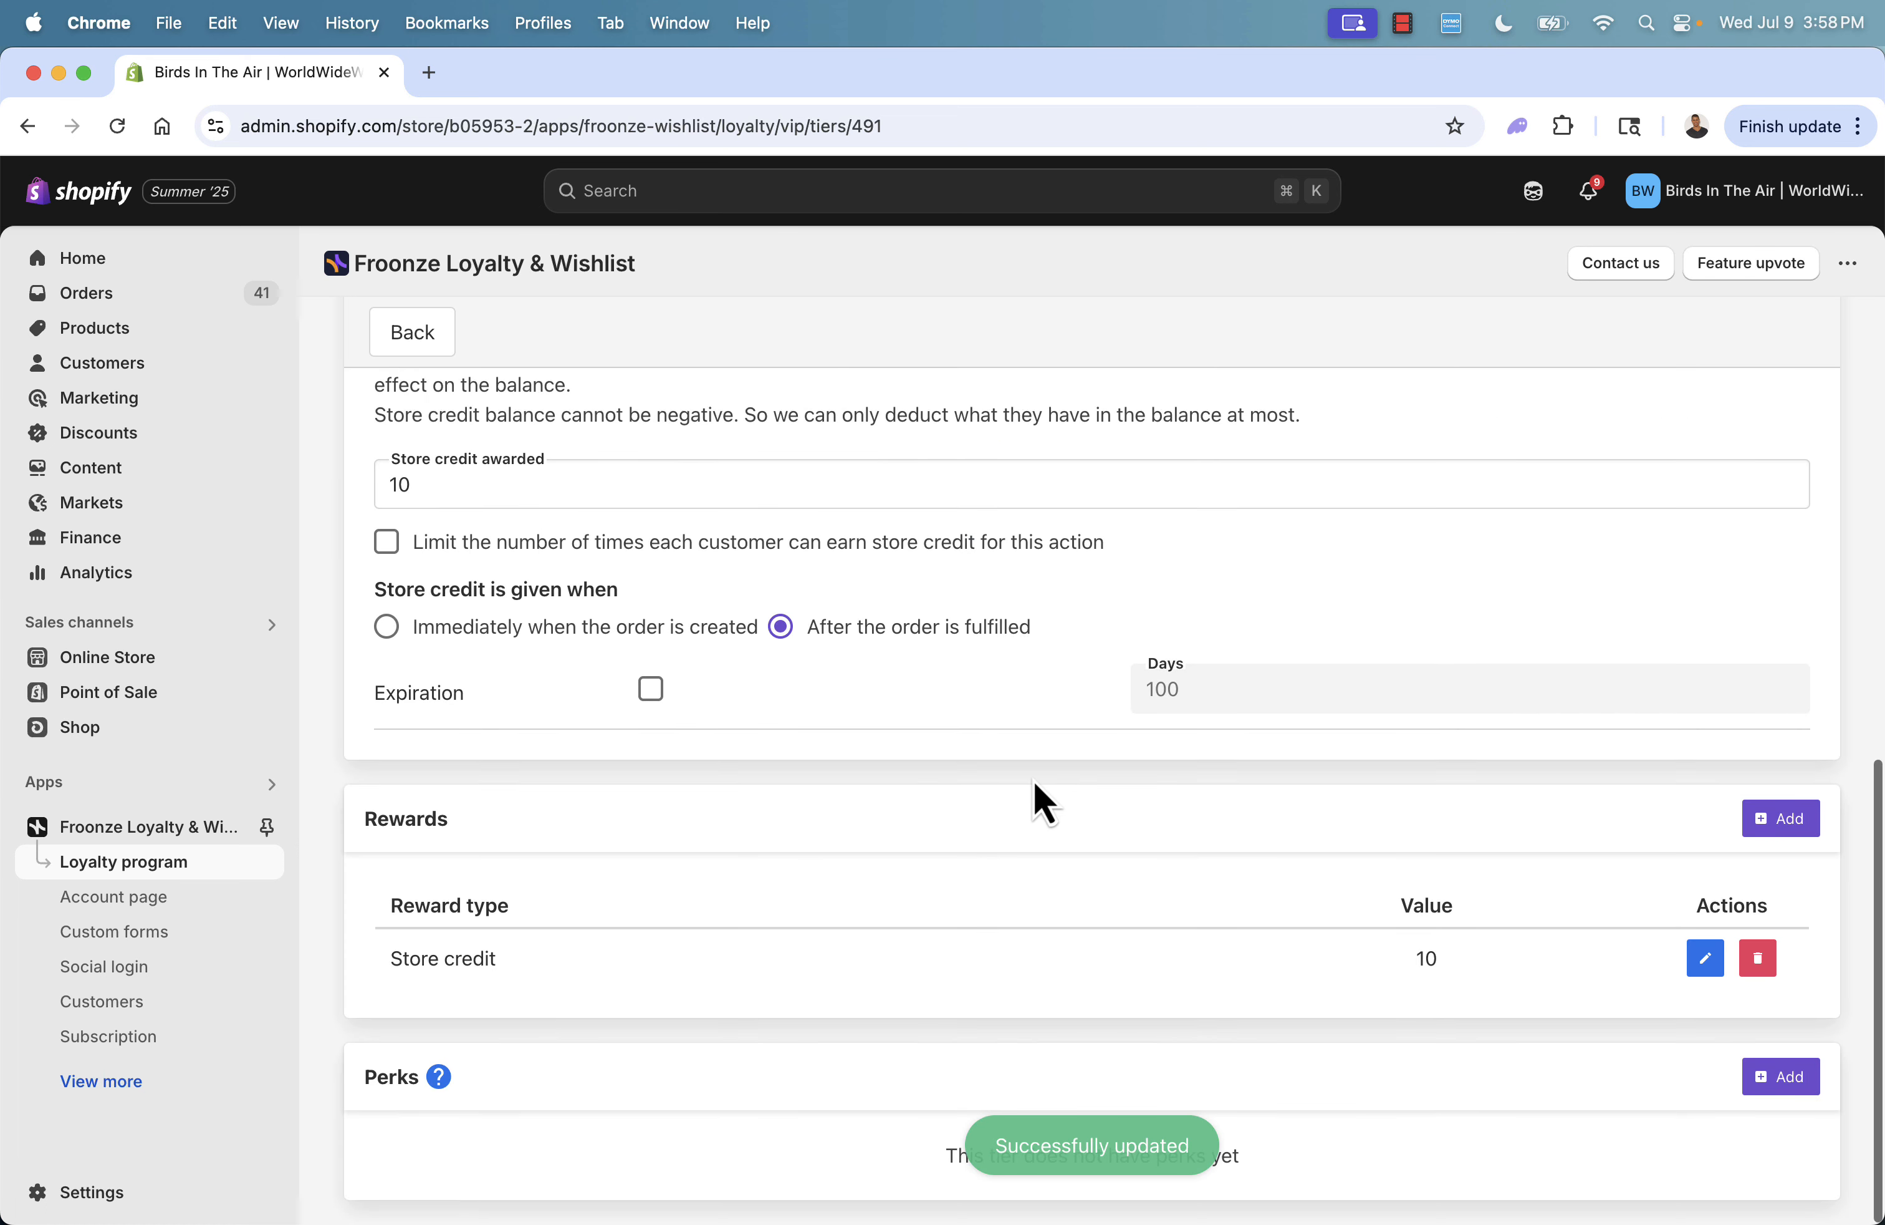
{"action": "left_click", "coordinate": [1779, 1076]}
{"action": "triple_click", "coordinate": [1024, 728]}
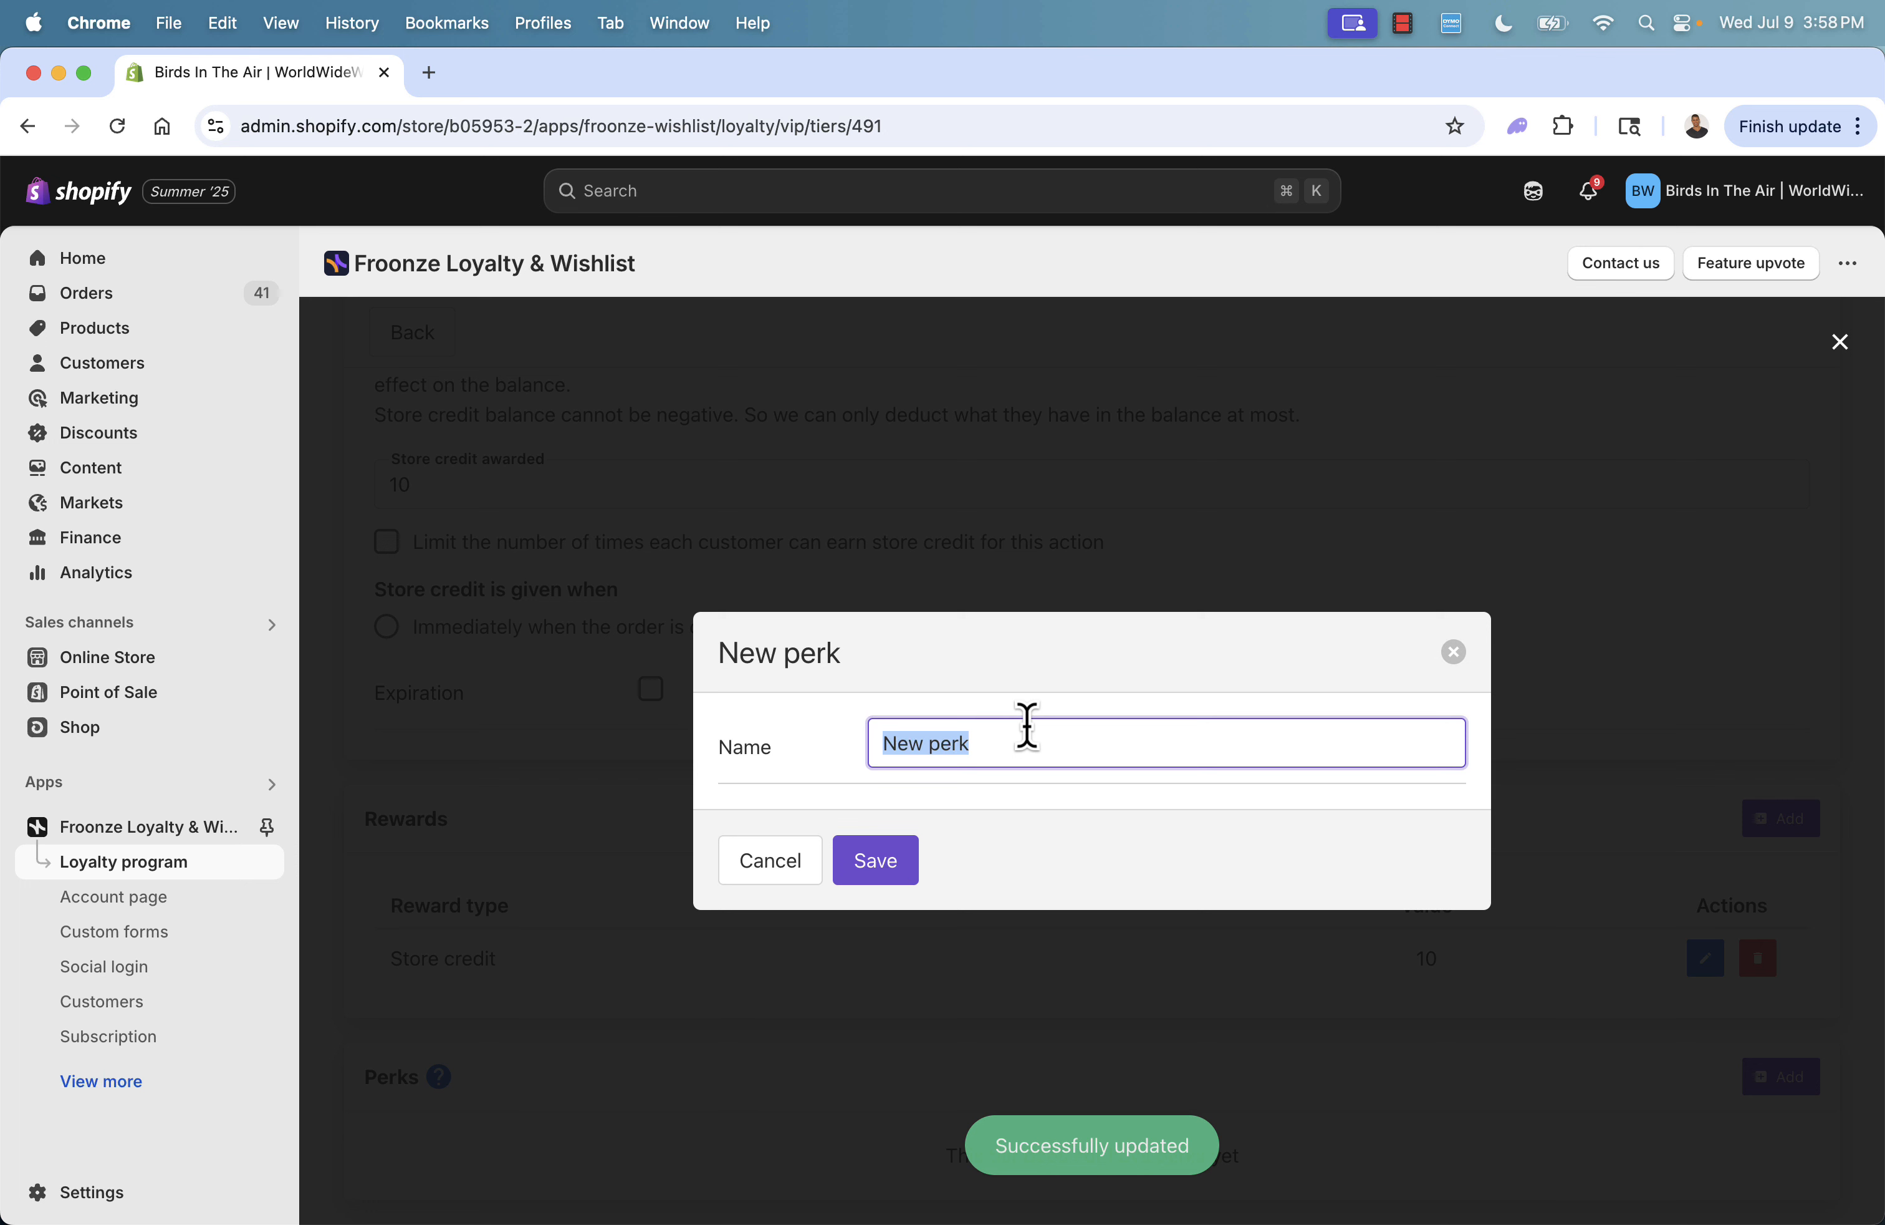
{"action": "type", "text": "Access To "}
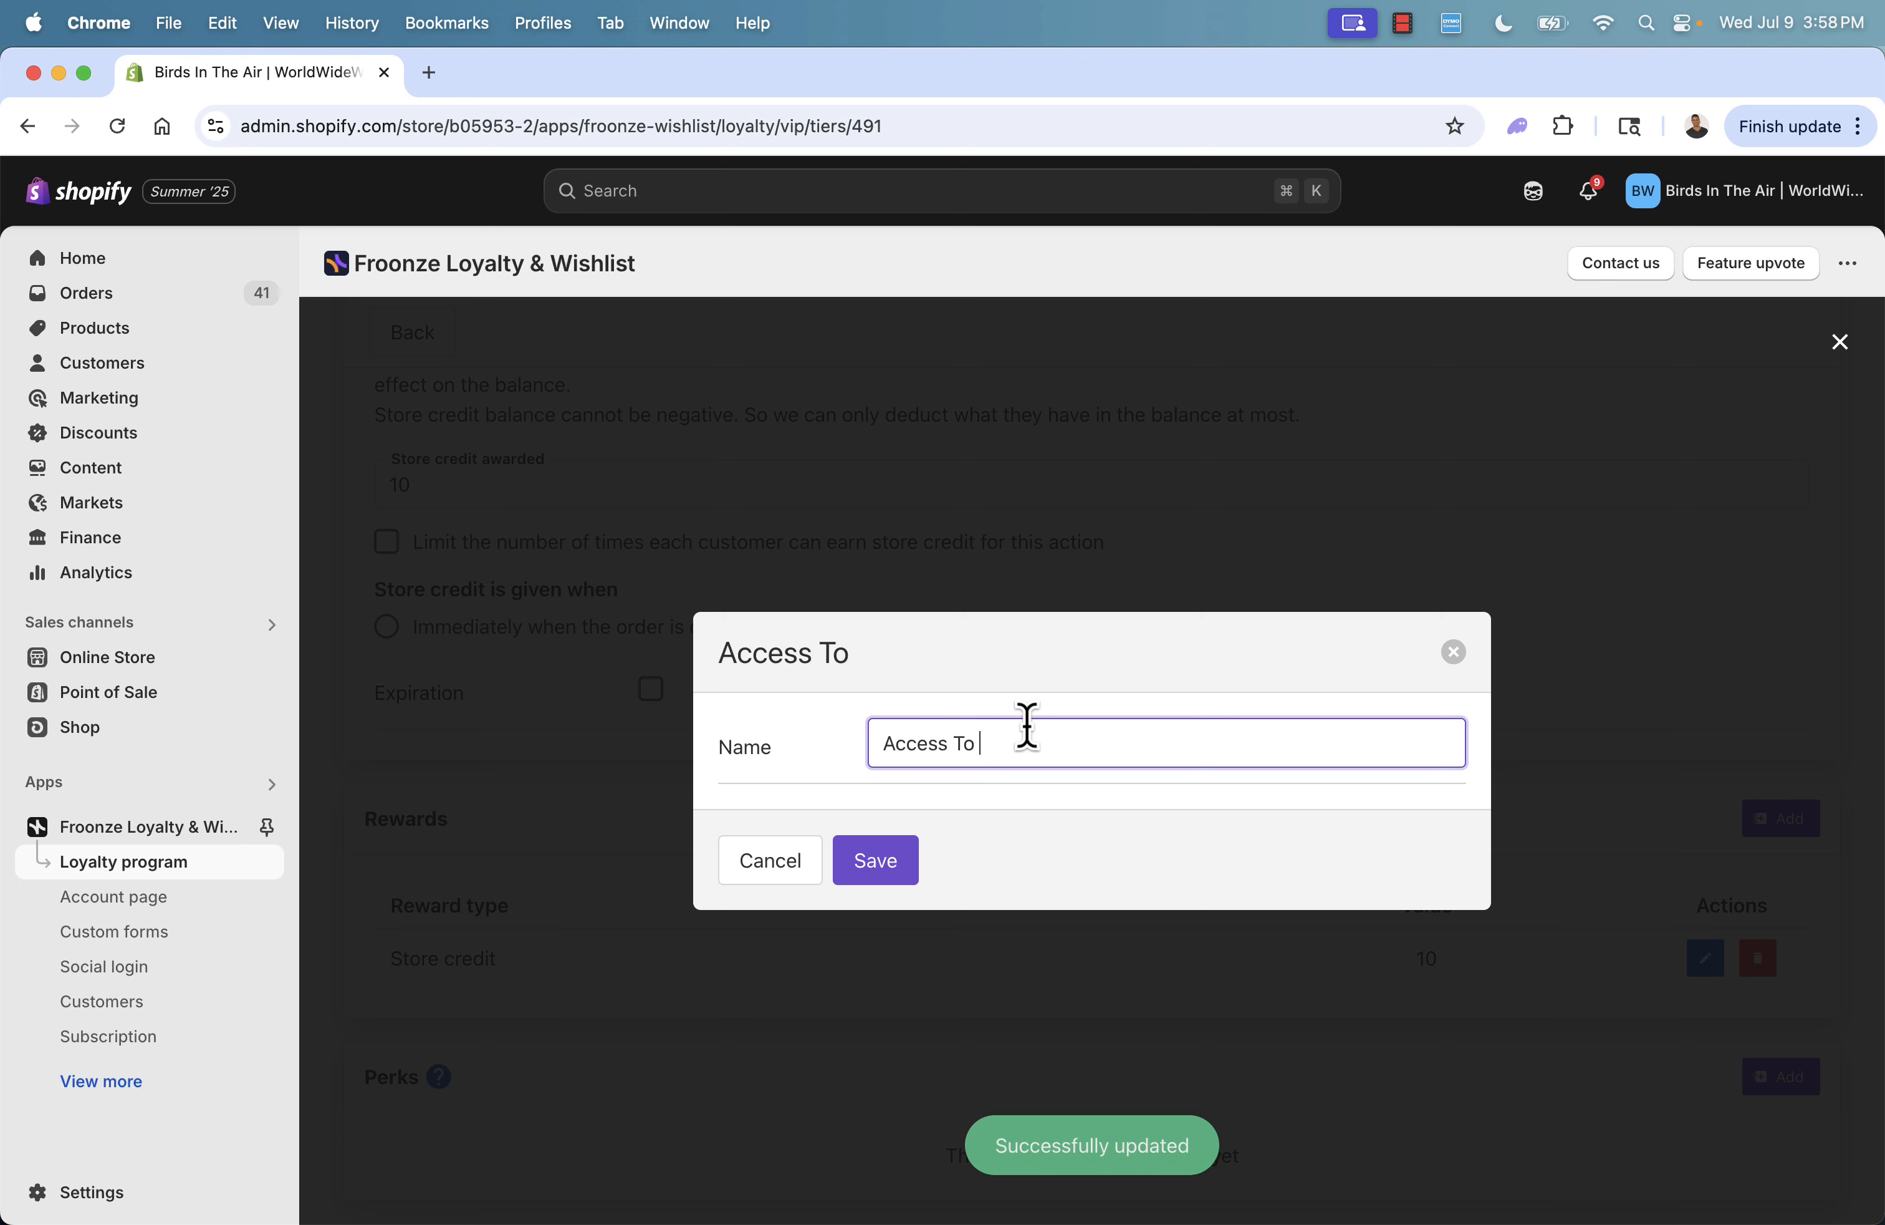
{"action": "type", "text": "Our Private Facebook Group"}
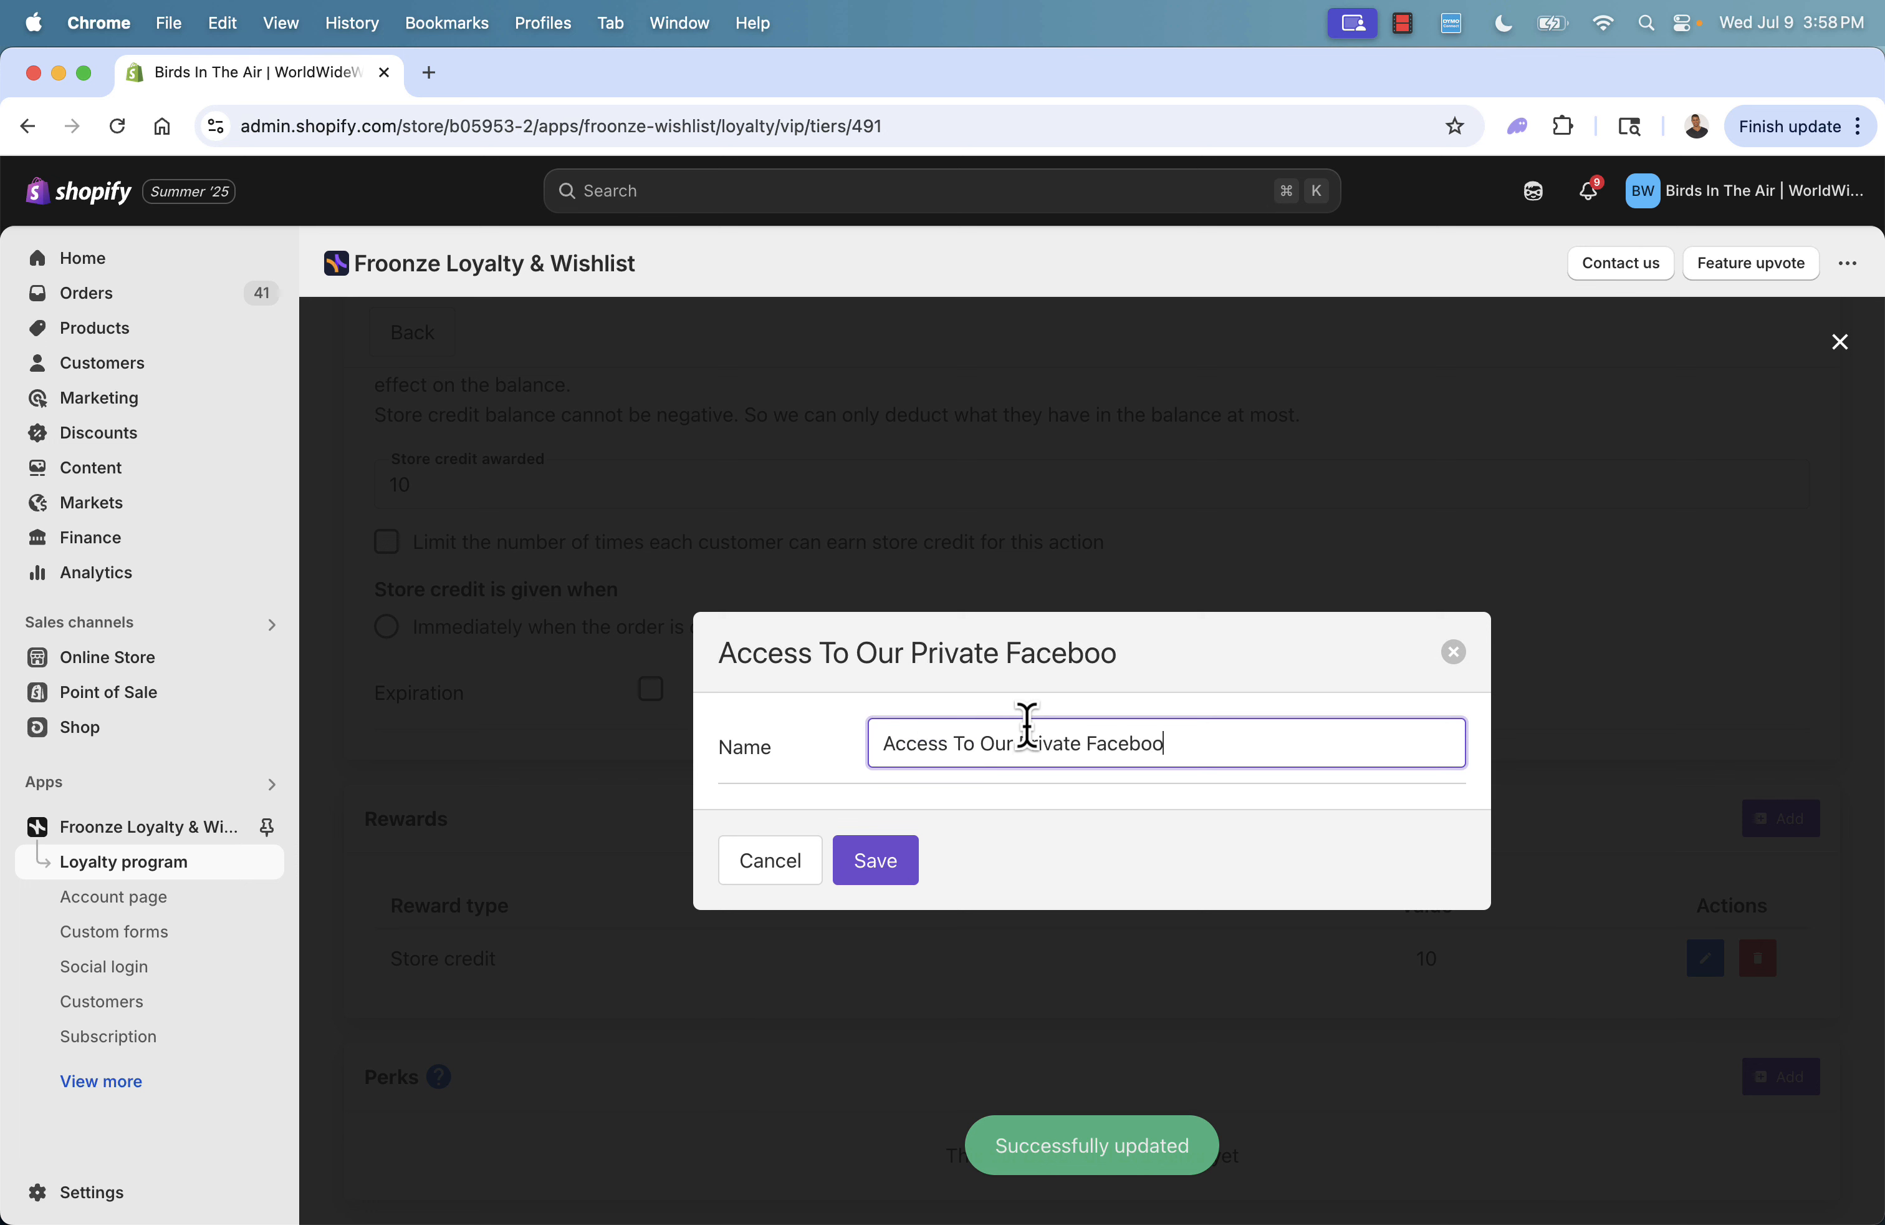
{"action": "left_click", "coordinate": [882, 865]}
{"action": "scroll", "coordinate": [1093, 668], "scroll_direction": "down", "scroll_amount": 1}
{"action": "scroll", "coordinate": [1093, 668], "scroll_direction": "up", "scroll_amount": 4}
{"action": "scroll", "coordinate": [1091, 663], "scroll_direction": "up", "scroll_amount": 8}
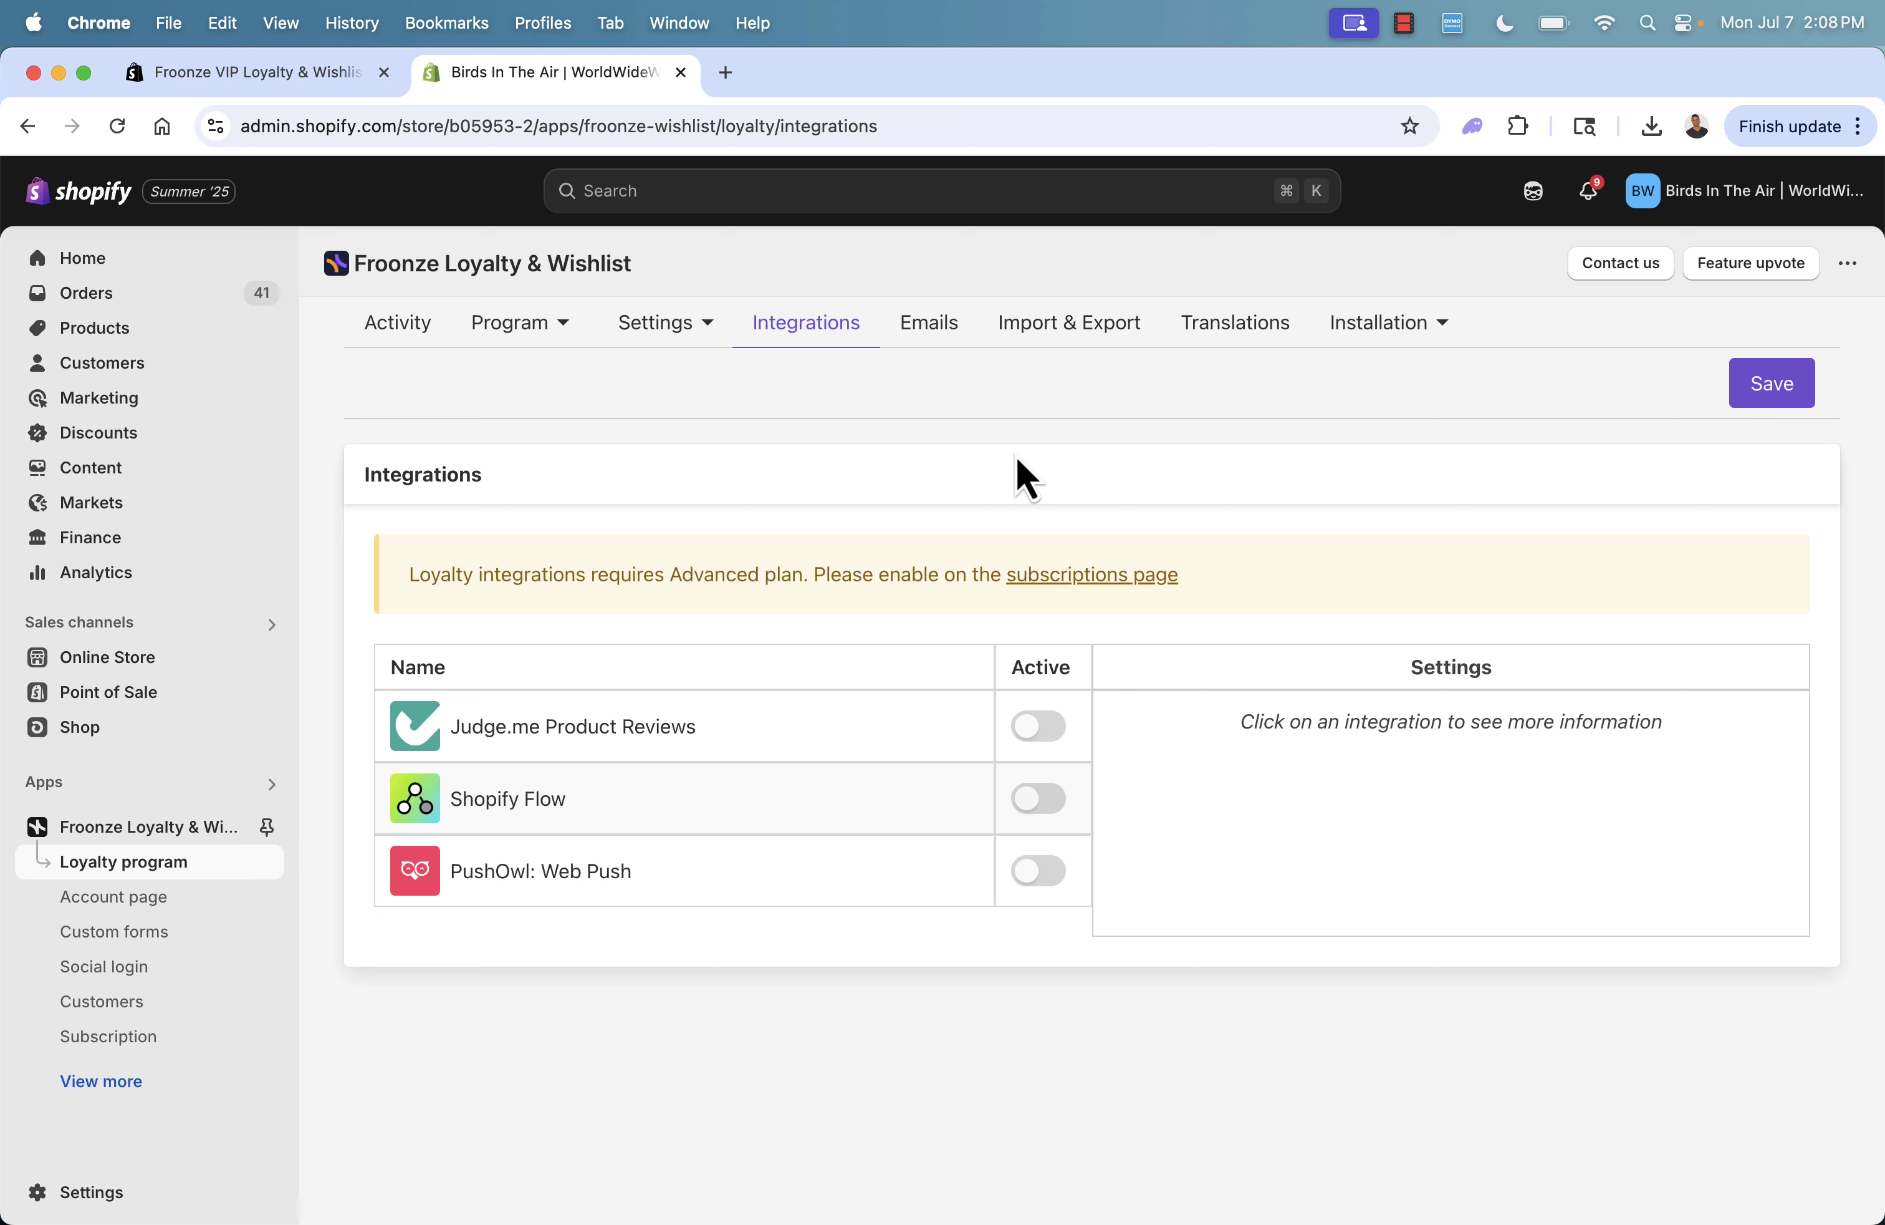
Review the loyalty program's earning rules and its list of integrations.
{"action": "left_click", "coordinate": [514, 326]}
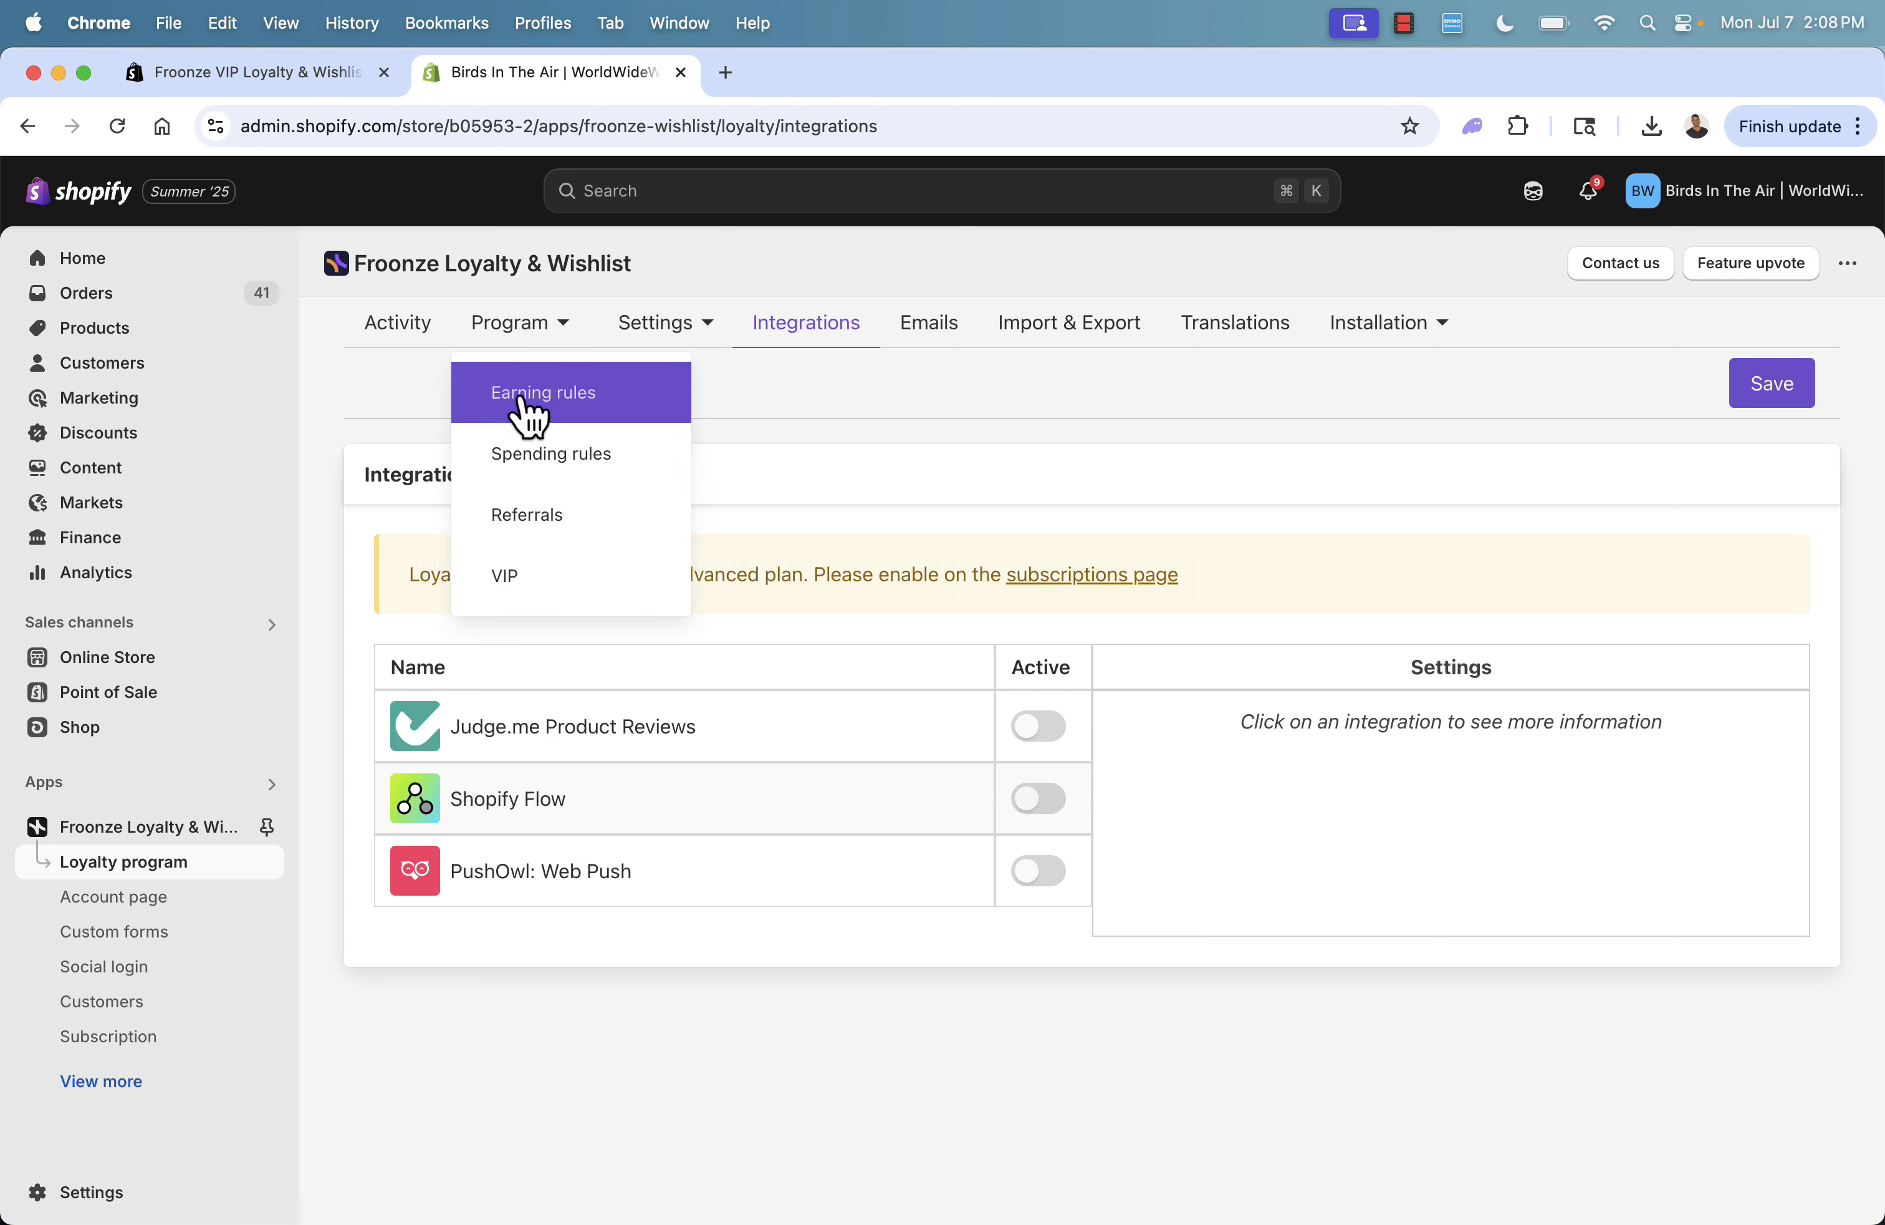
{"action": "left_click", "coordinate": [521, 393]}
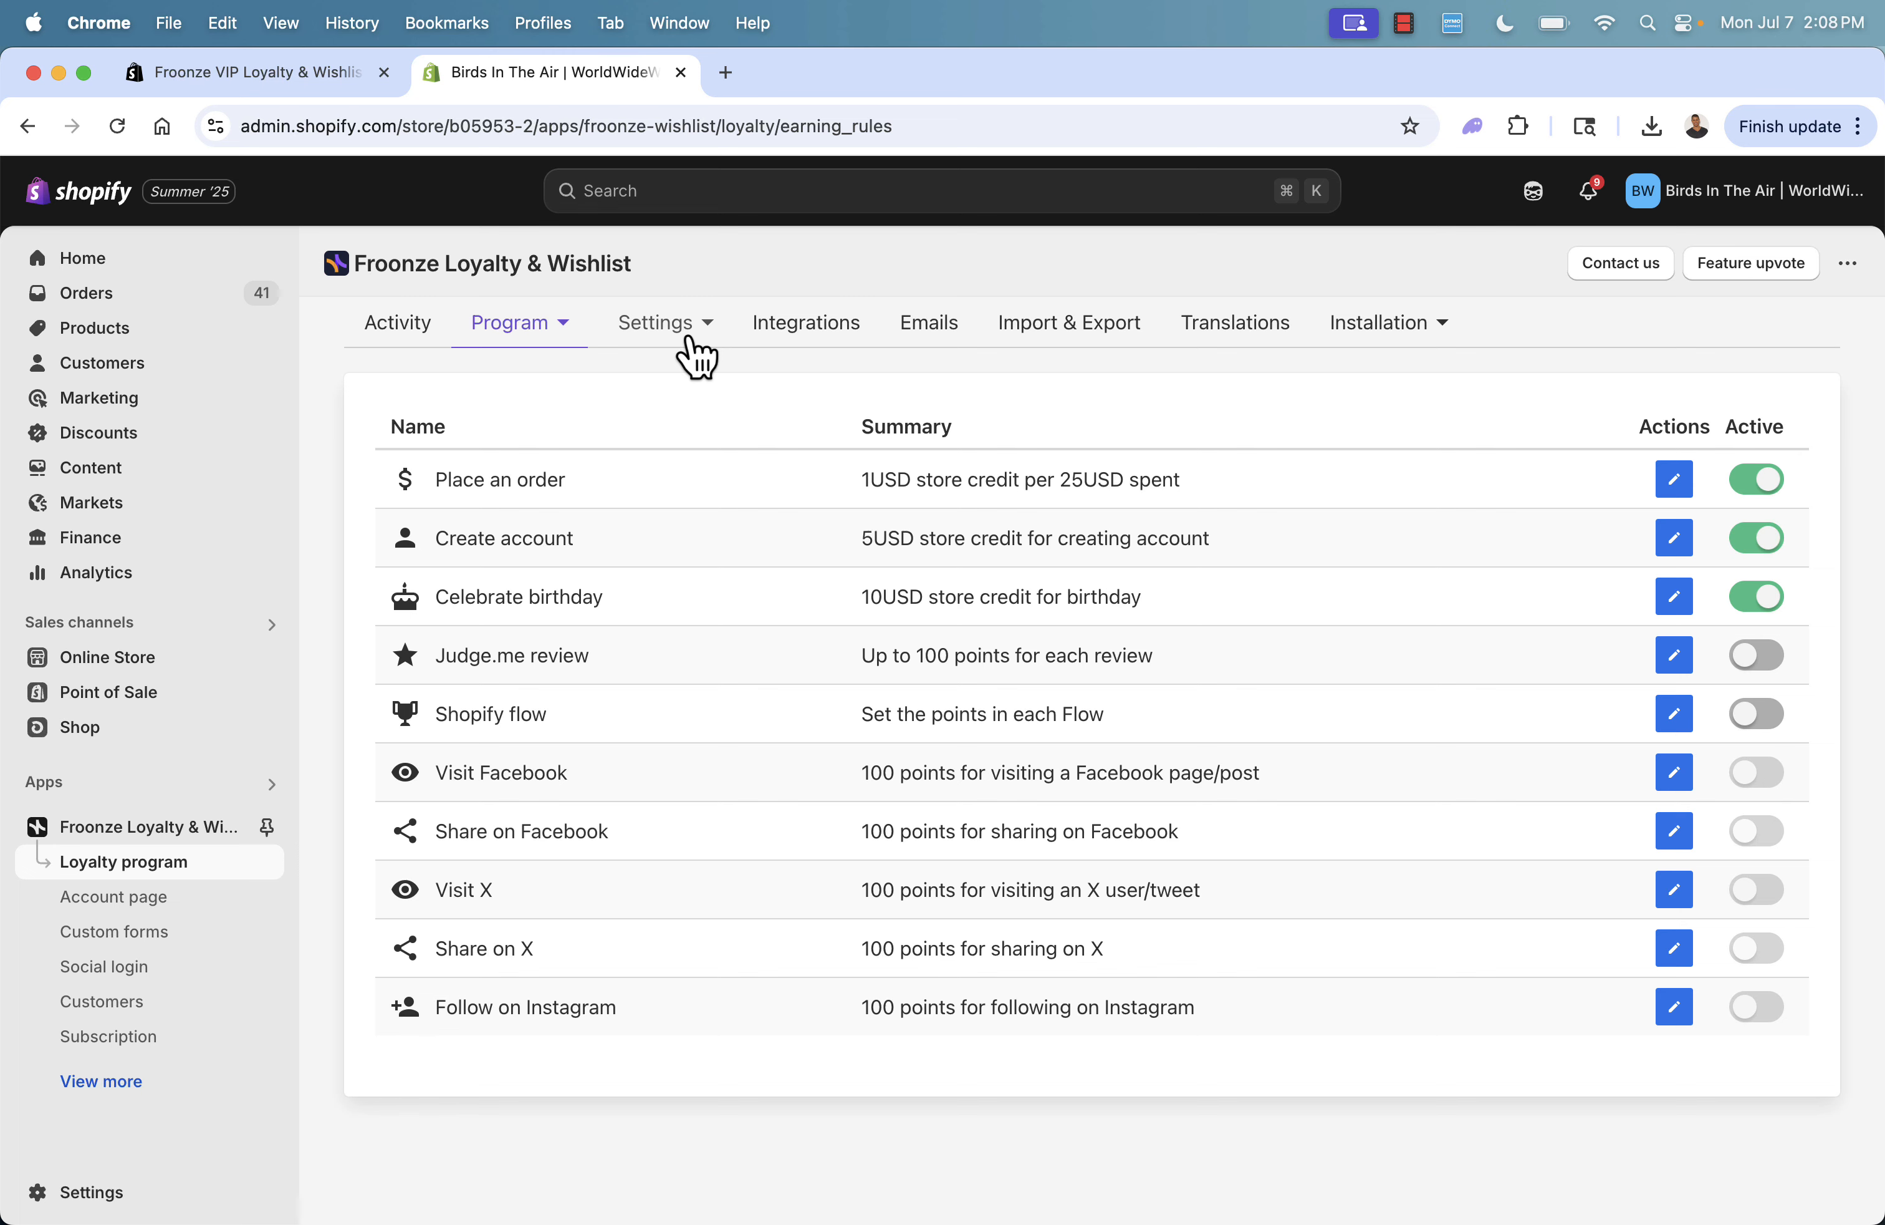
{"action": "left_click", "coordinate": [764, 328]}
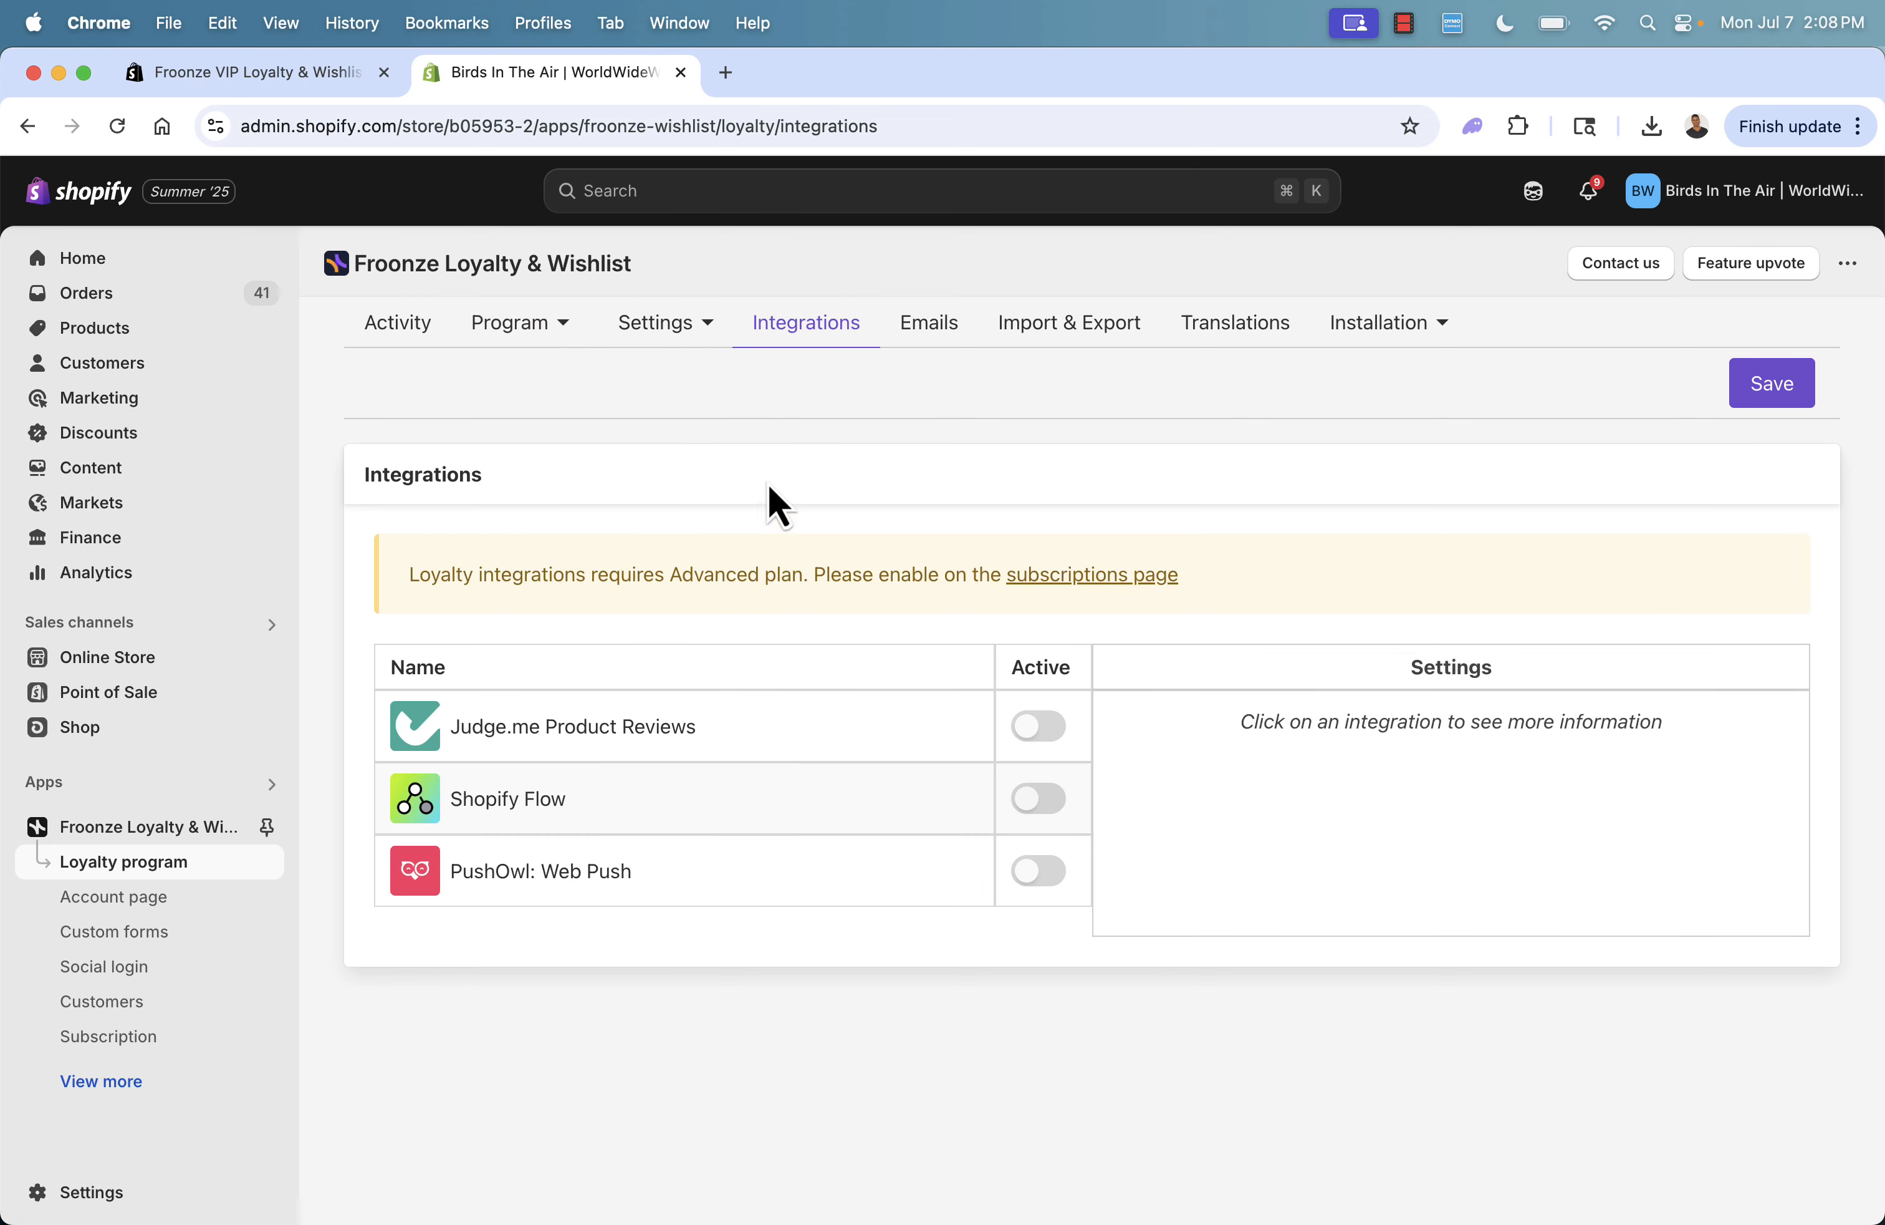
Activate the Points Earned, Store Credit Earned, Points Spent and Birthday customer notification emails.
{"action": "left_click", "coordinate": [932, 326]}
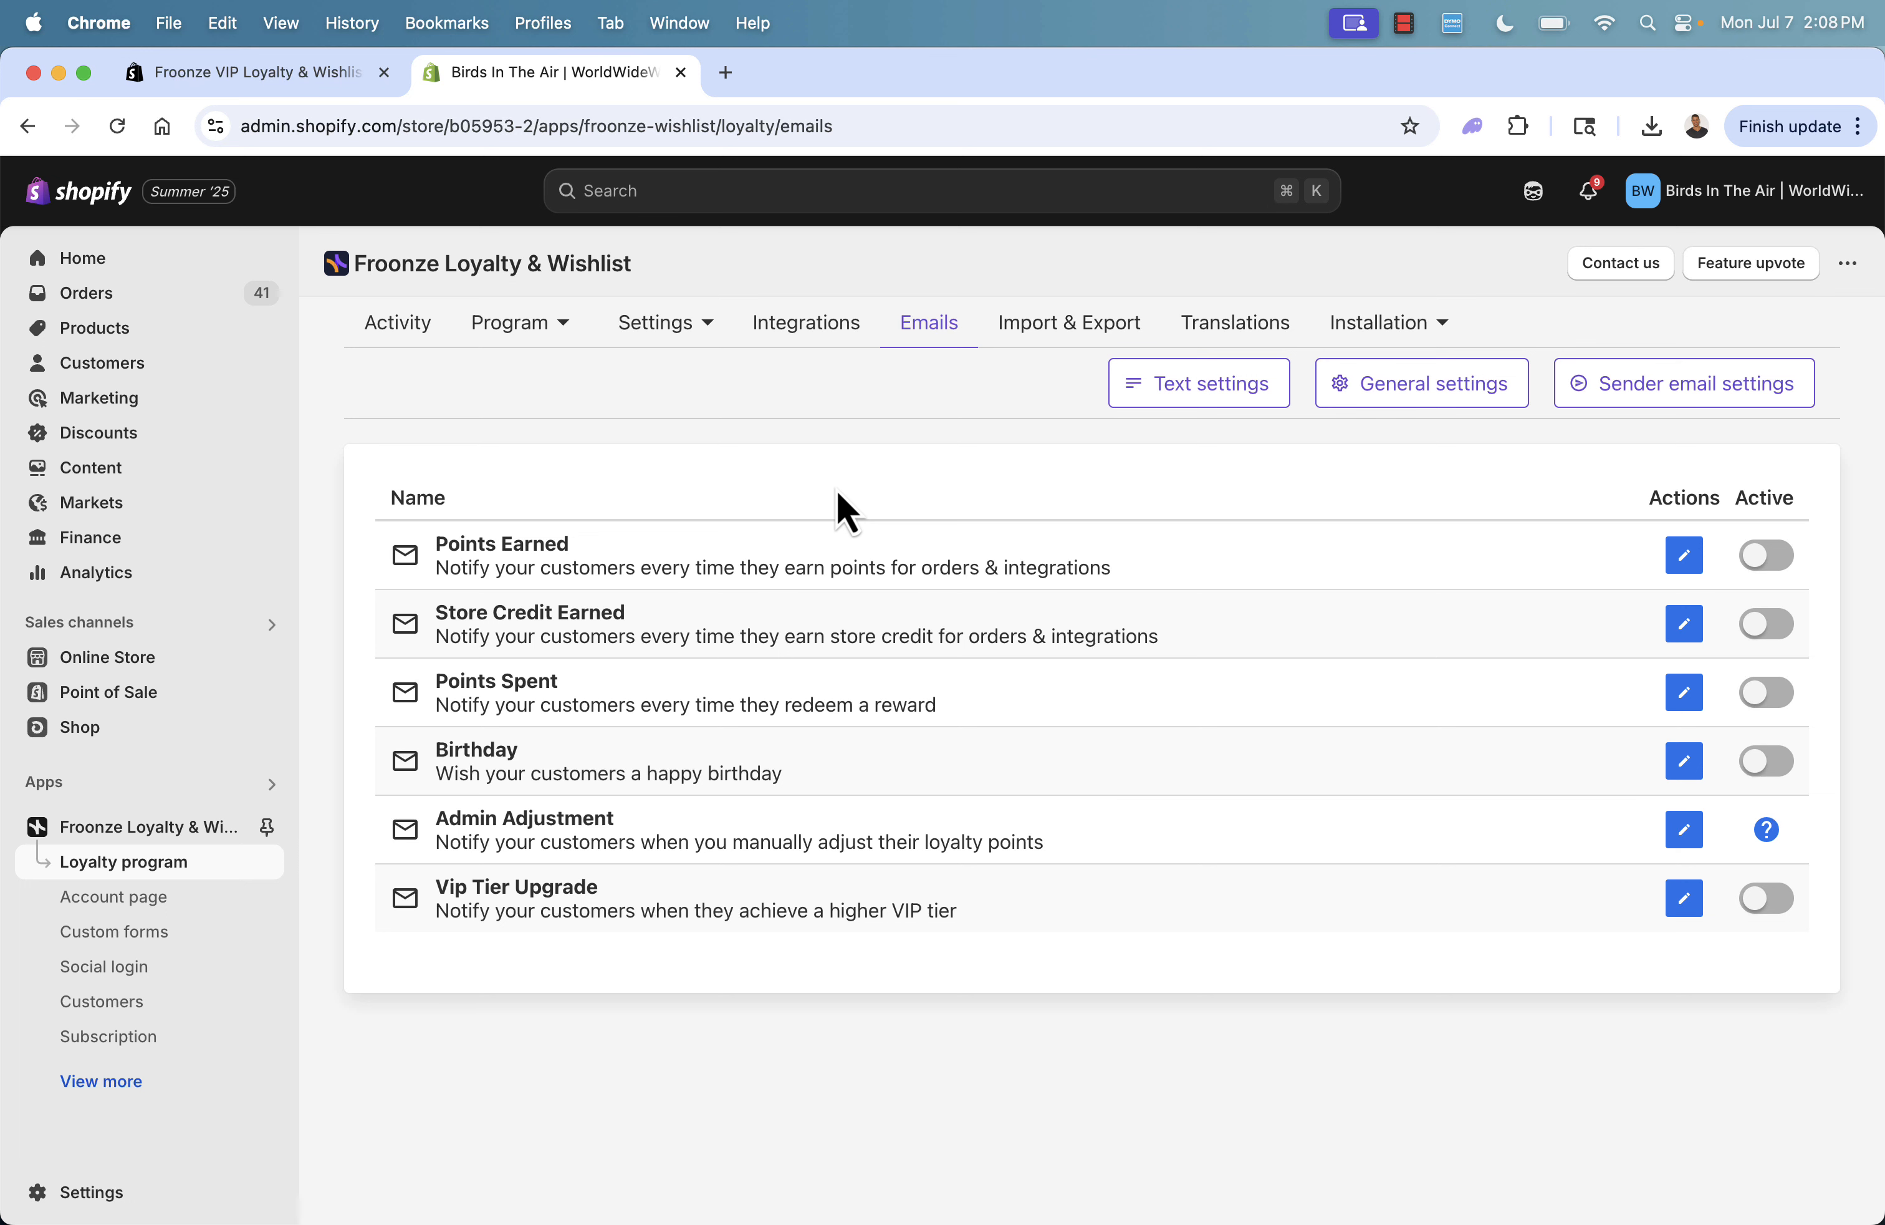
{"action": "left_click", "coordinate": [1771, 624]}
{"action": "left_click", "coordinate": [1776, 690]}
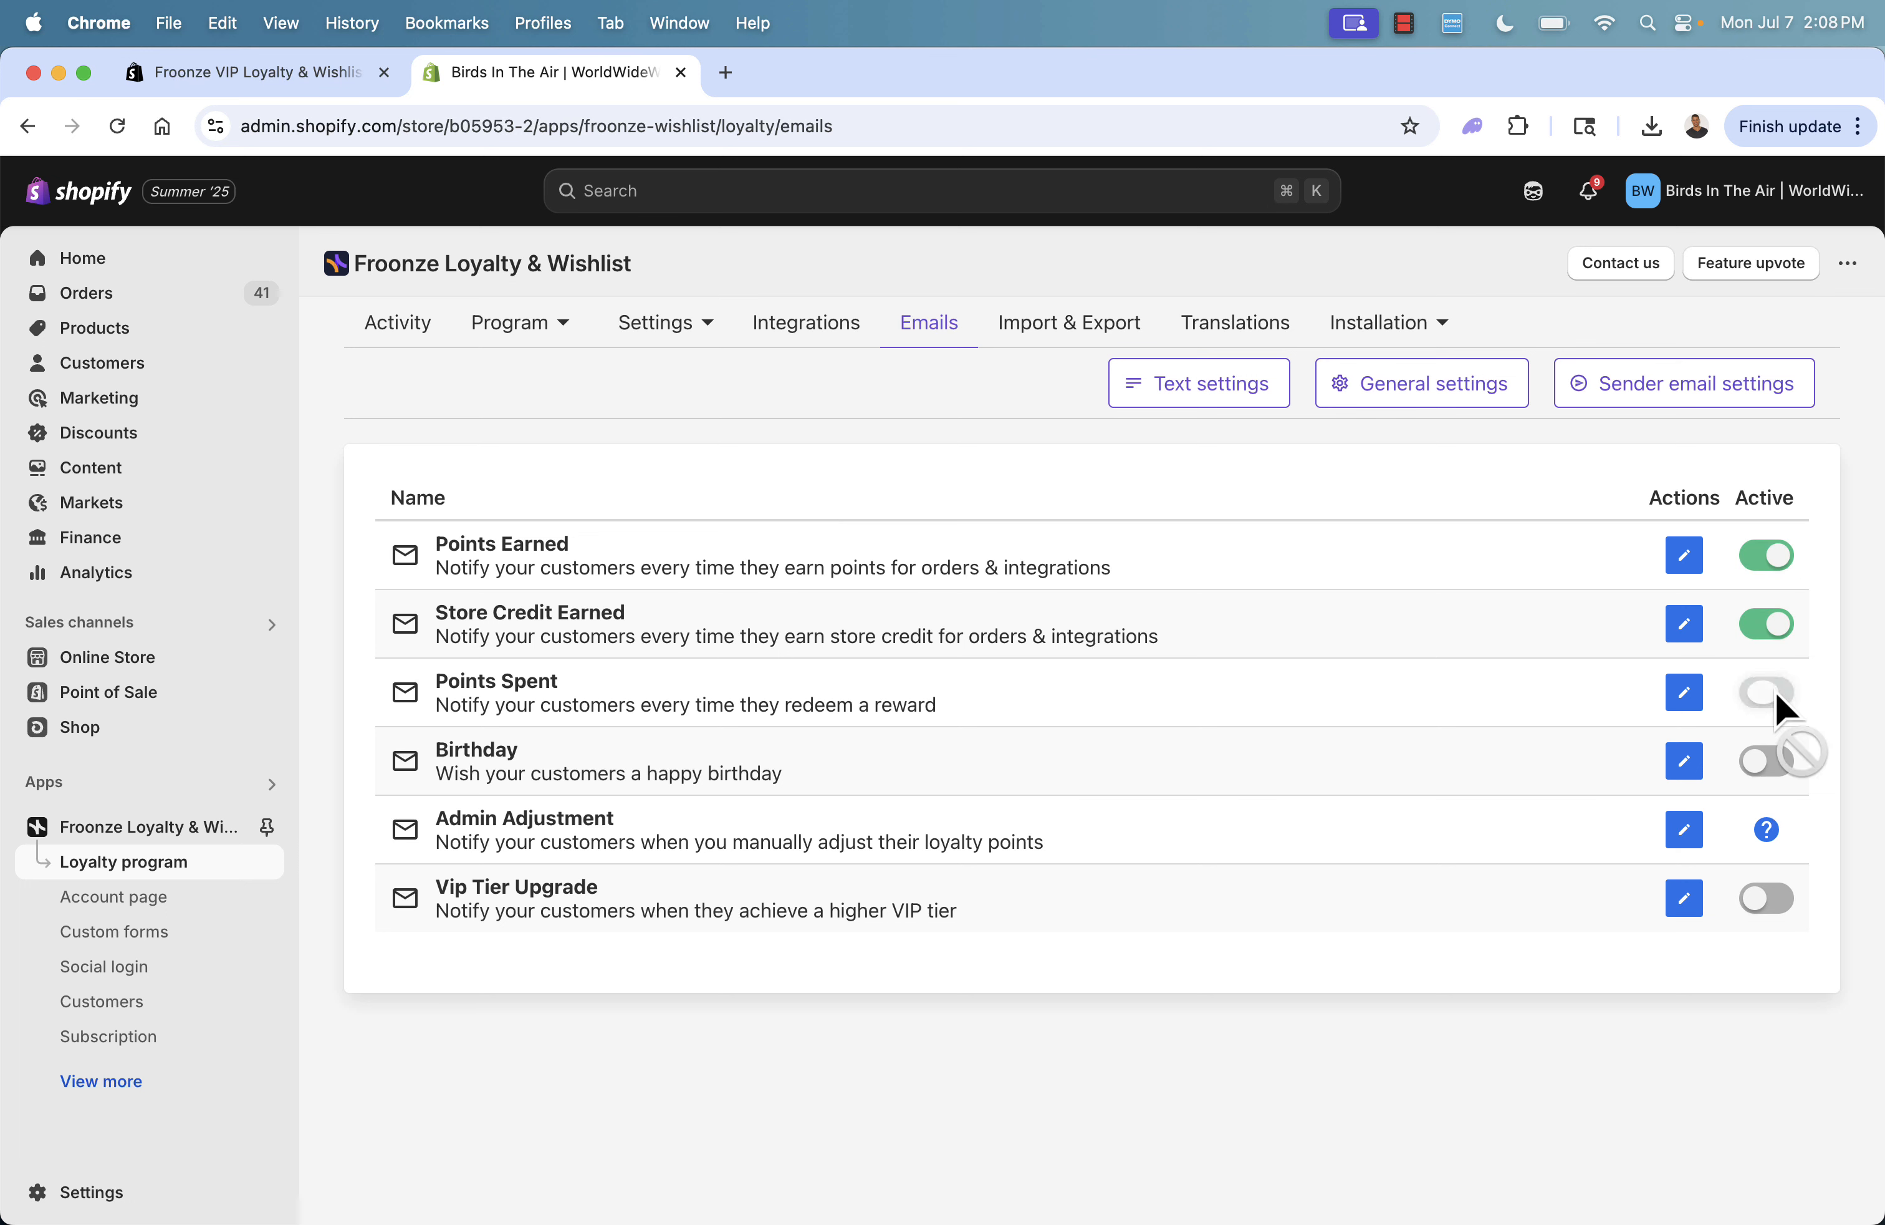
{"action": "left_click", "coordinate": [1767, 763]}
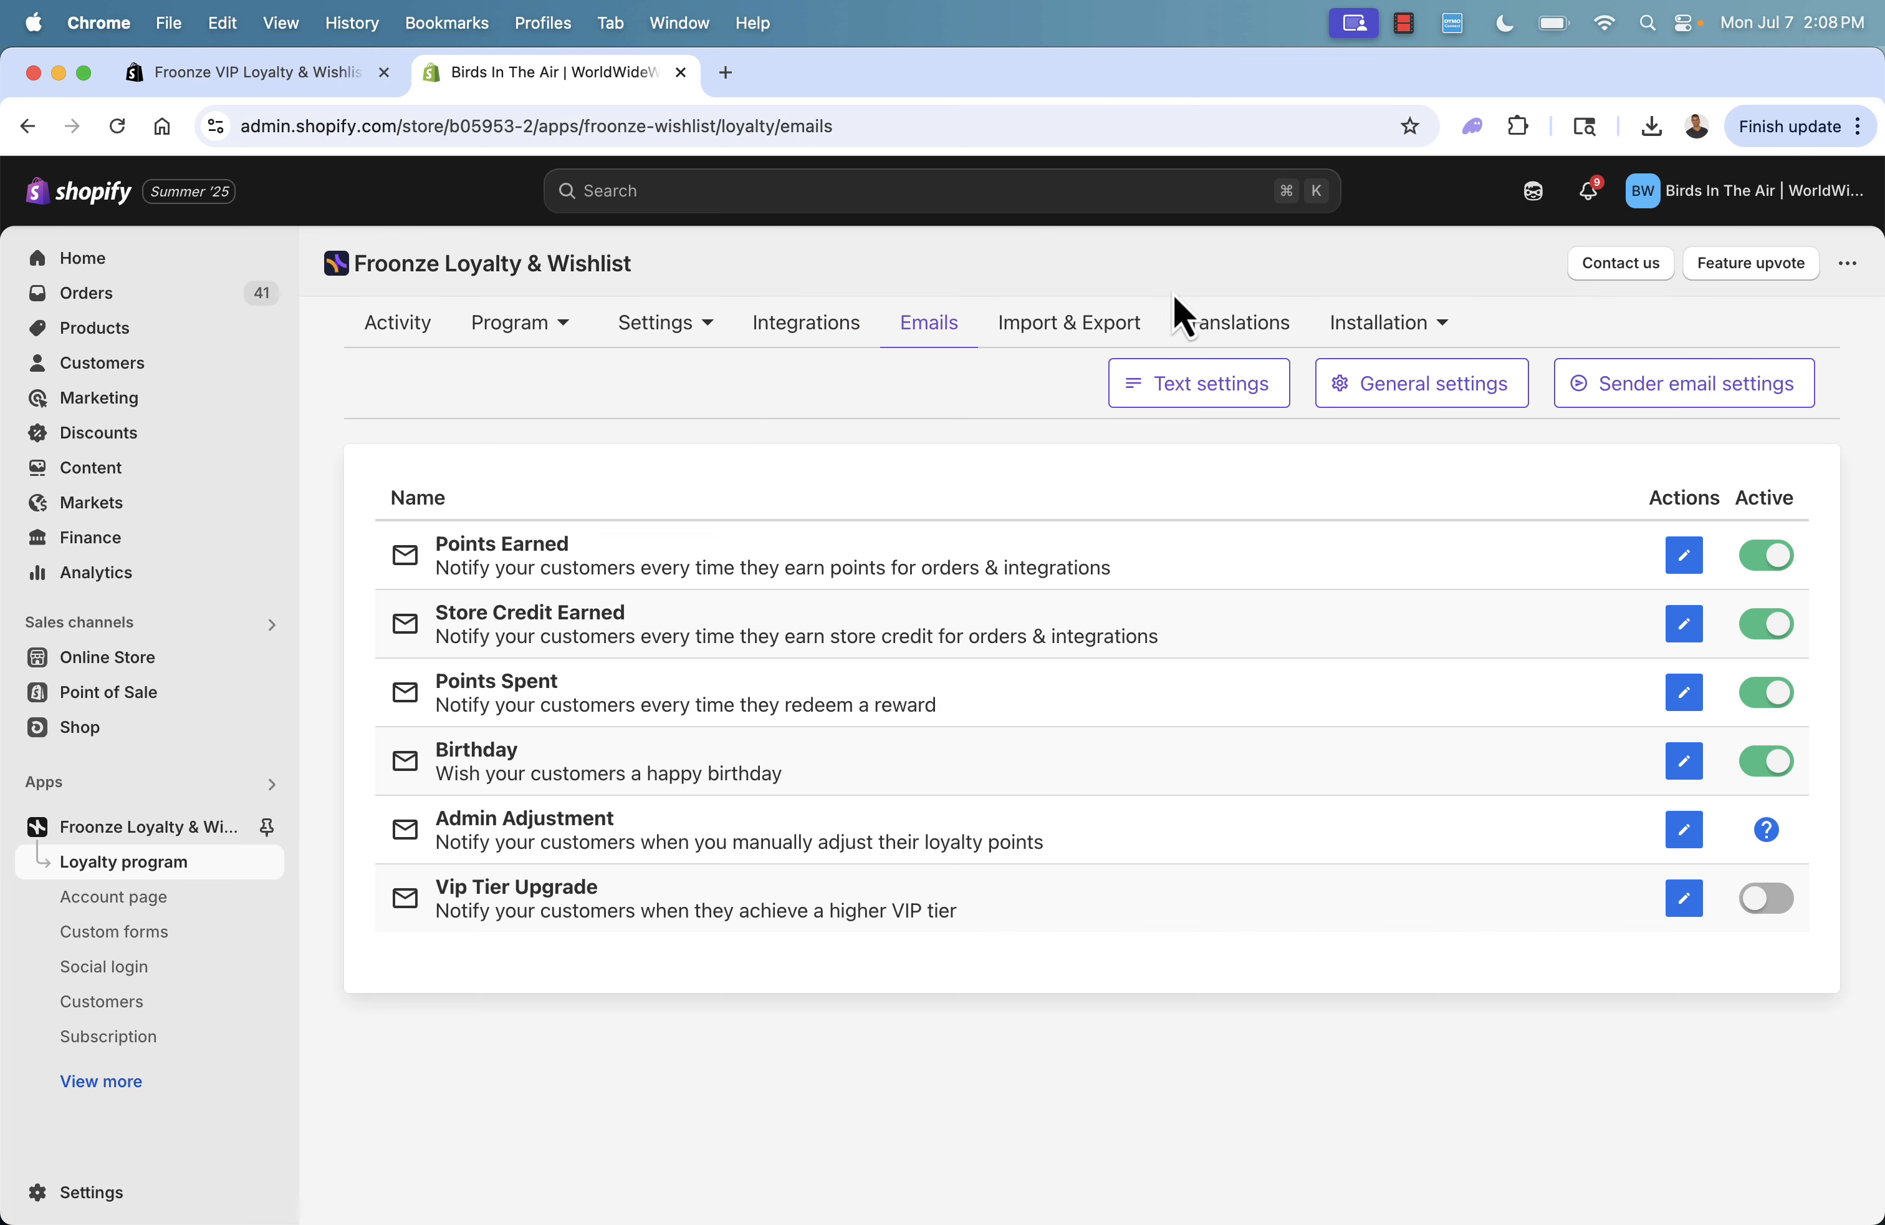
Add a separate line "Make sure you come visit ASAP - this expires in 14 days!" to the Birthday email's subtitle and save the email.
{"action": "left_click", "coordinate": [1684, 761]}
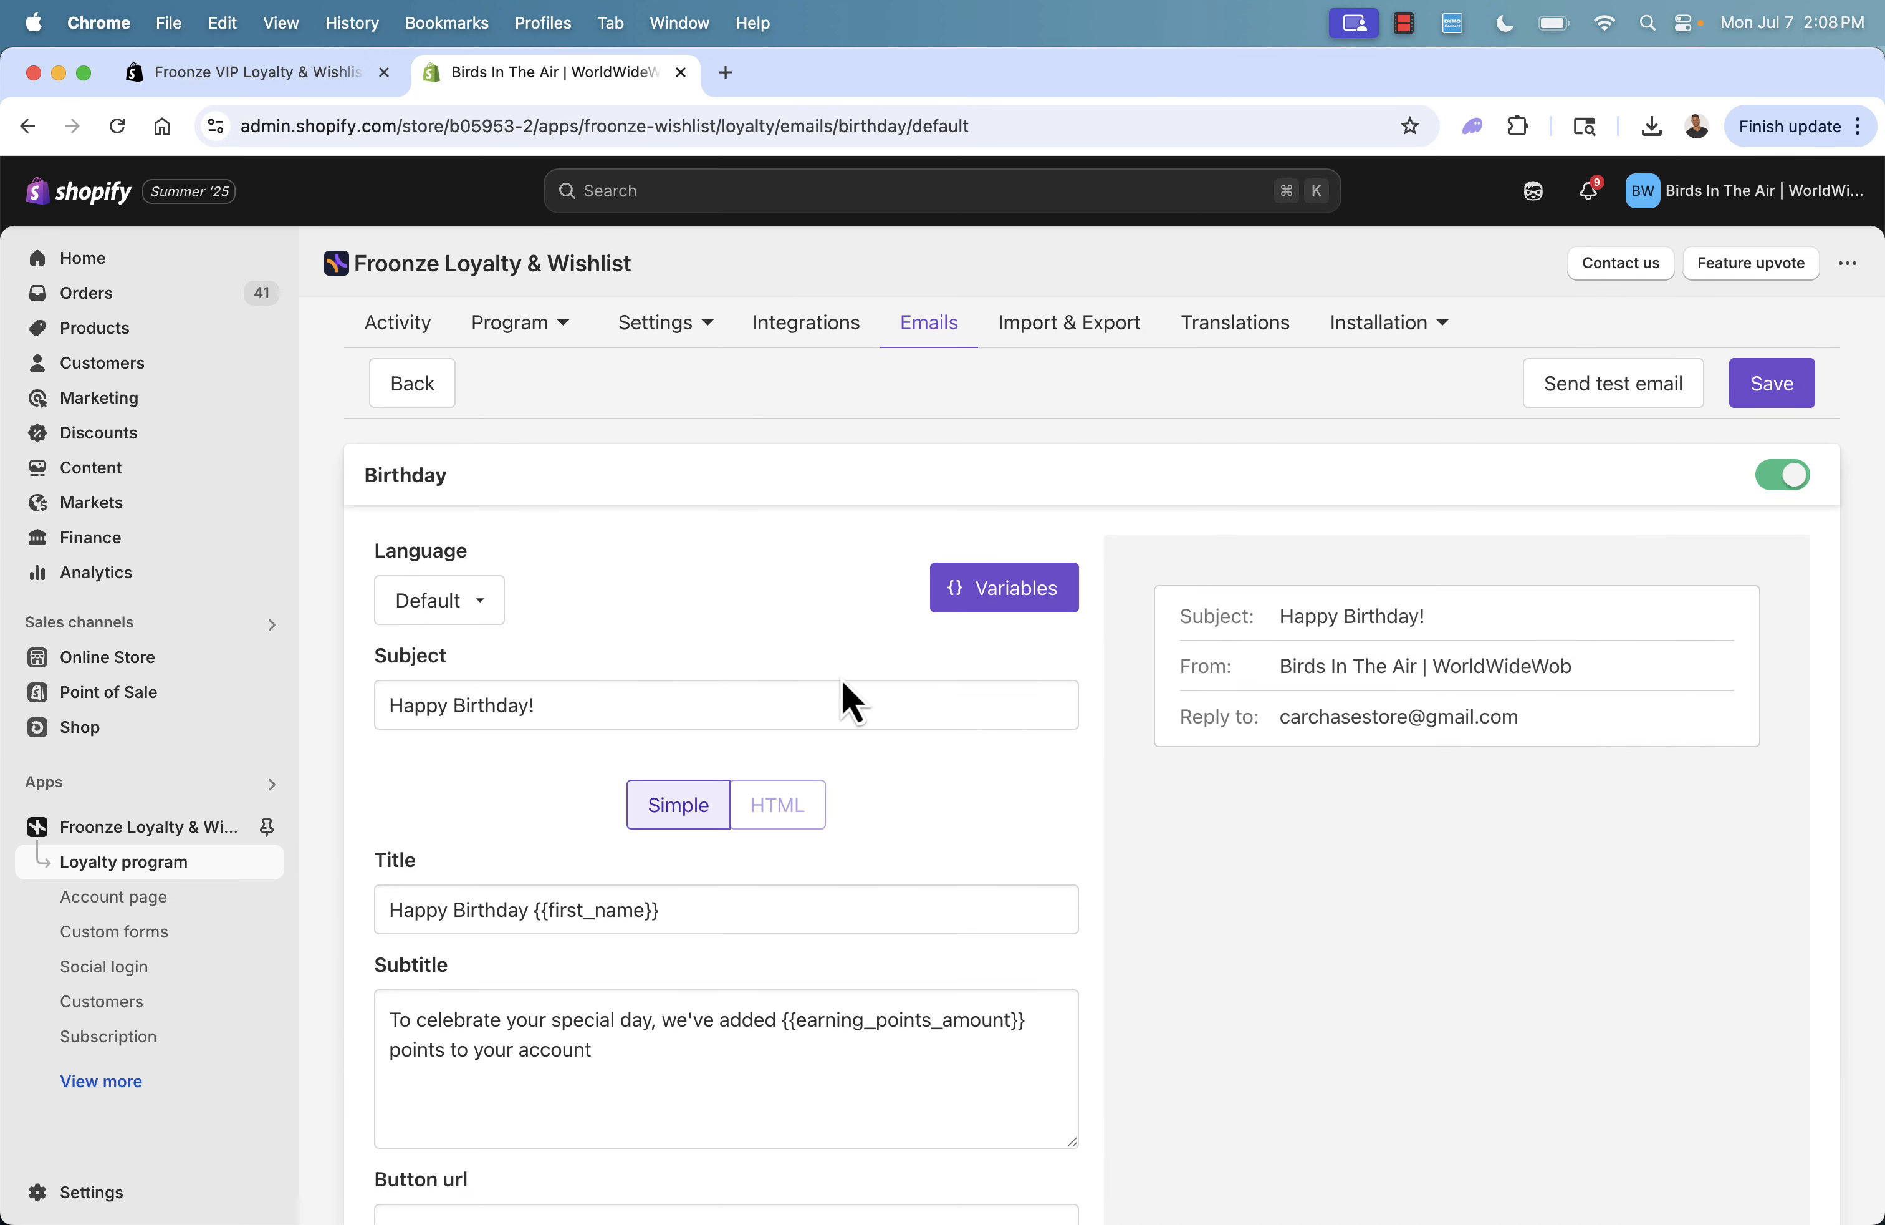
{"action": "scroll", "coordinate": [841, 679], "scroll_direction": "down", "scroll_amount": 5}
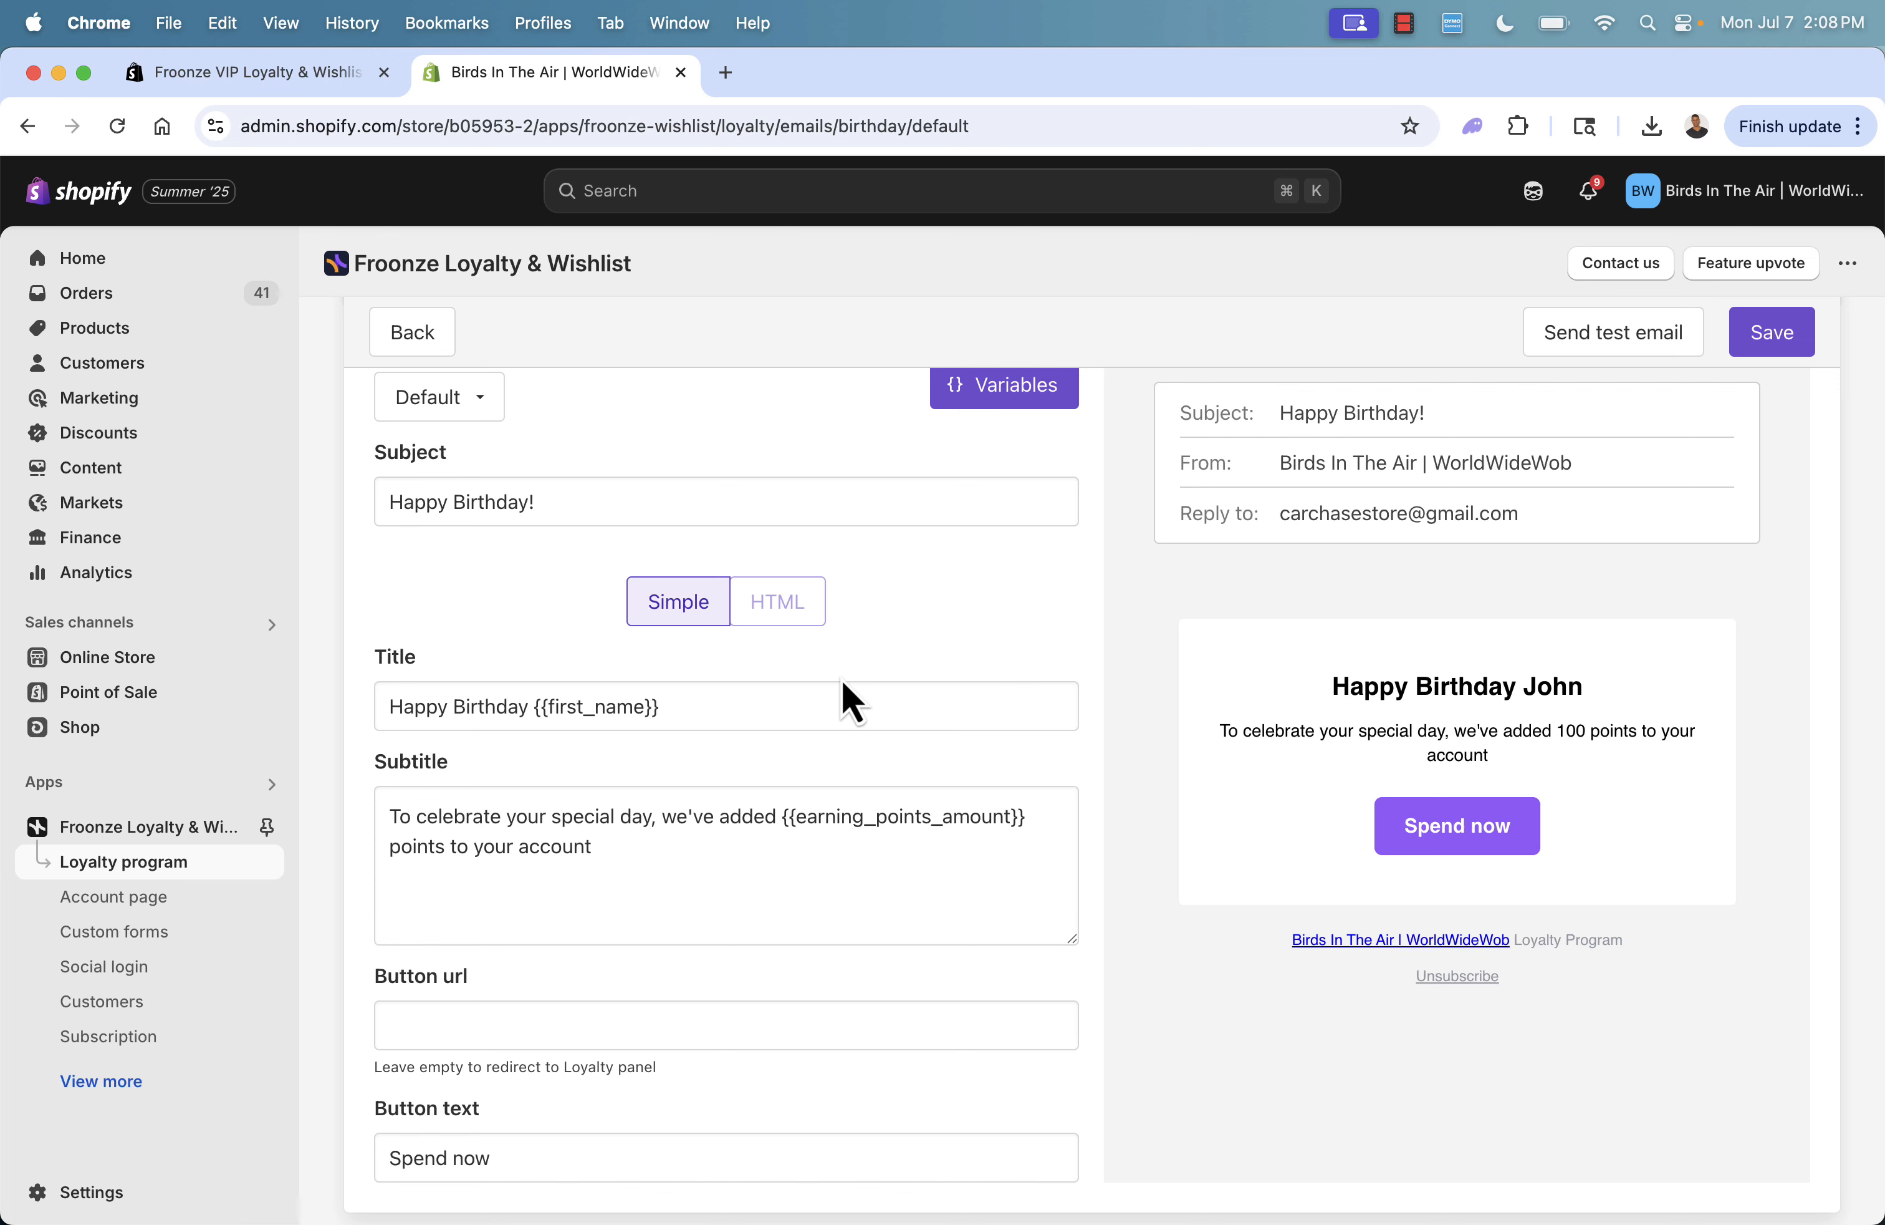
{"action": "scroll", "coordinate": [841, 679], "scroll_direction": "down", "scroll_amount": 1}
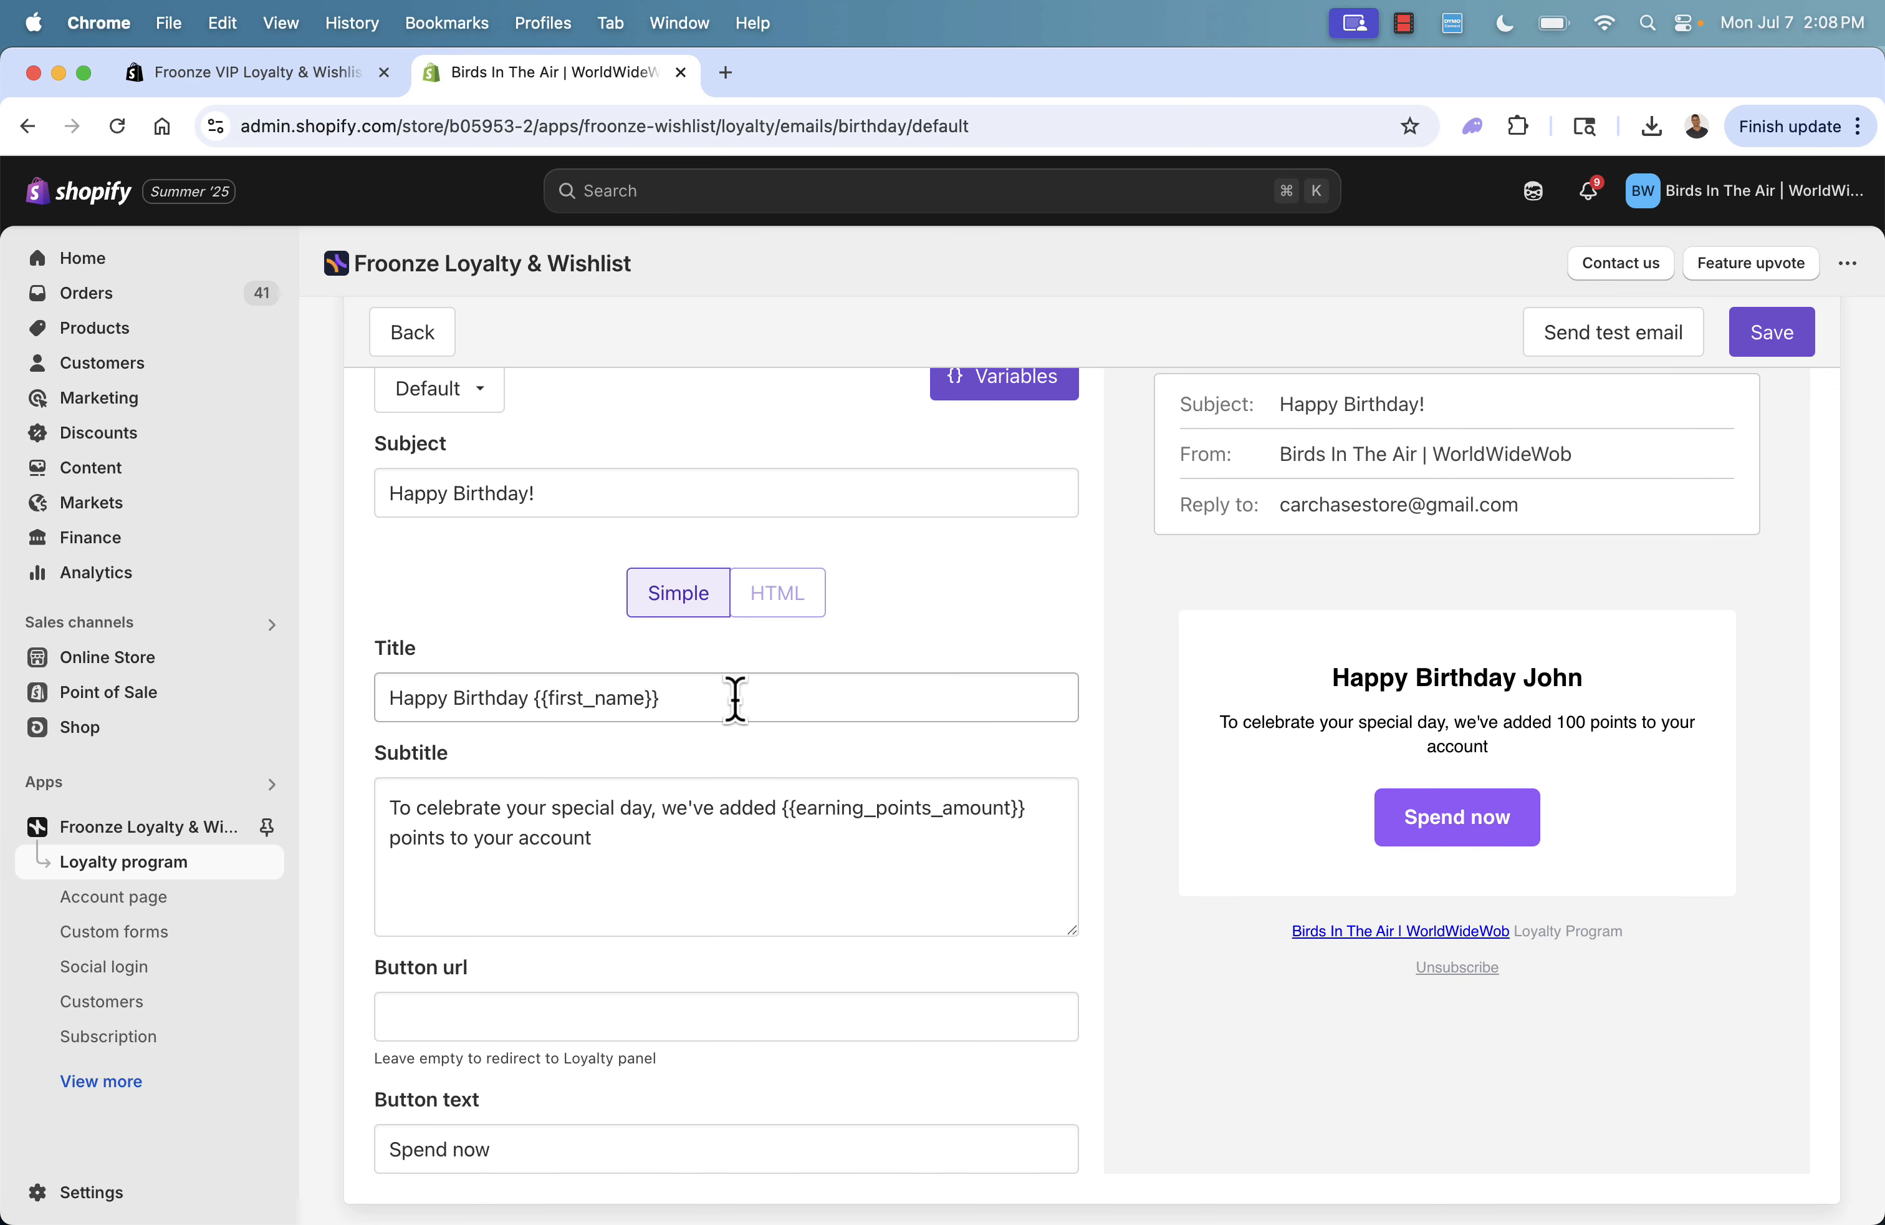
{"action": "left_click_drag", "start_coordinate": [736, 704], "coordinate": [535, 699]}
{"action": "left_click", "coordinate": [777, 835]}
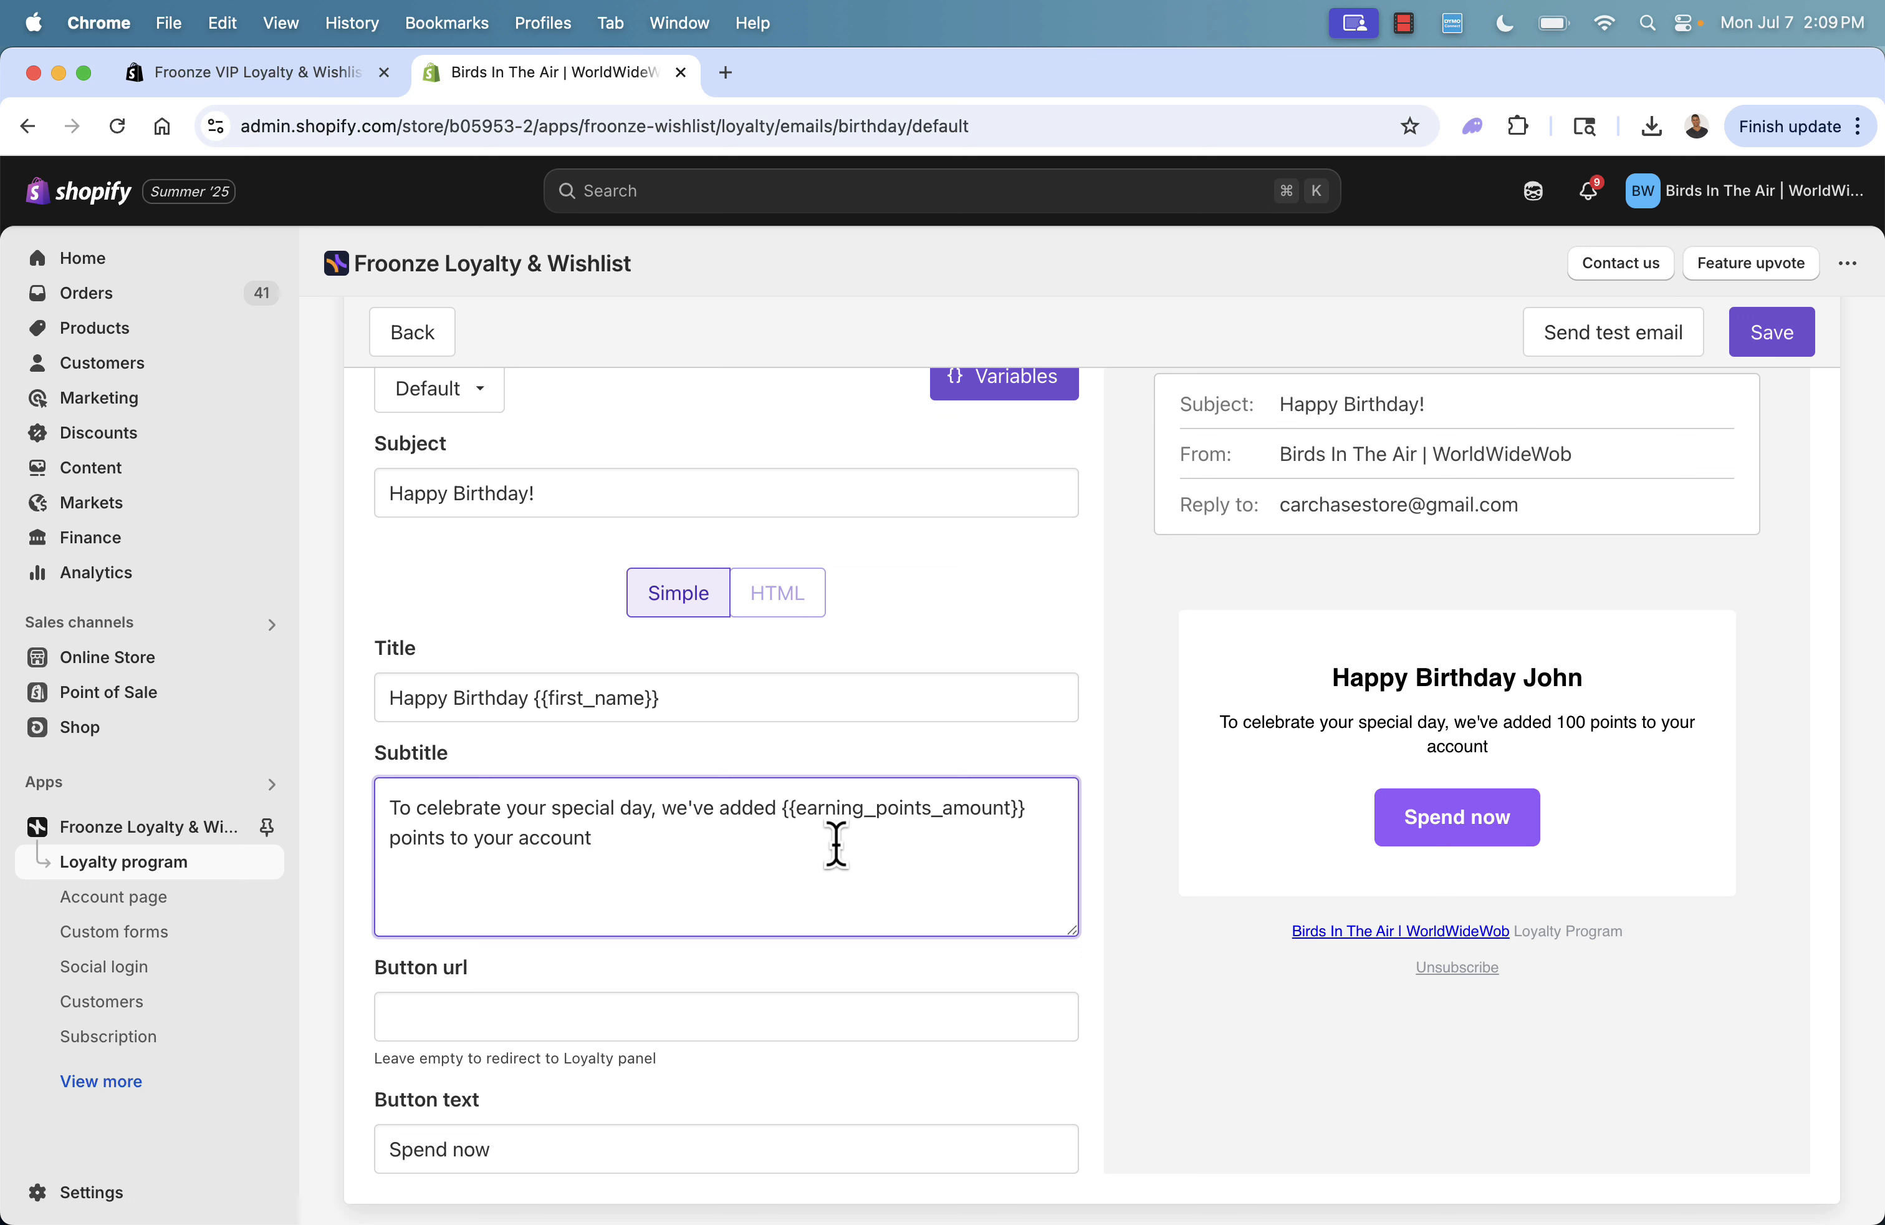
{"action": "left_click_drag", "start_coordinate": [780, 803], "coordinate": [1030, 805]}
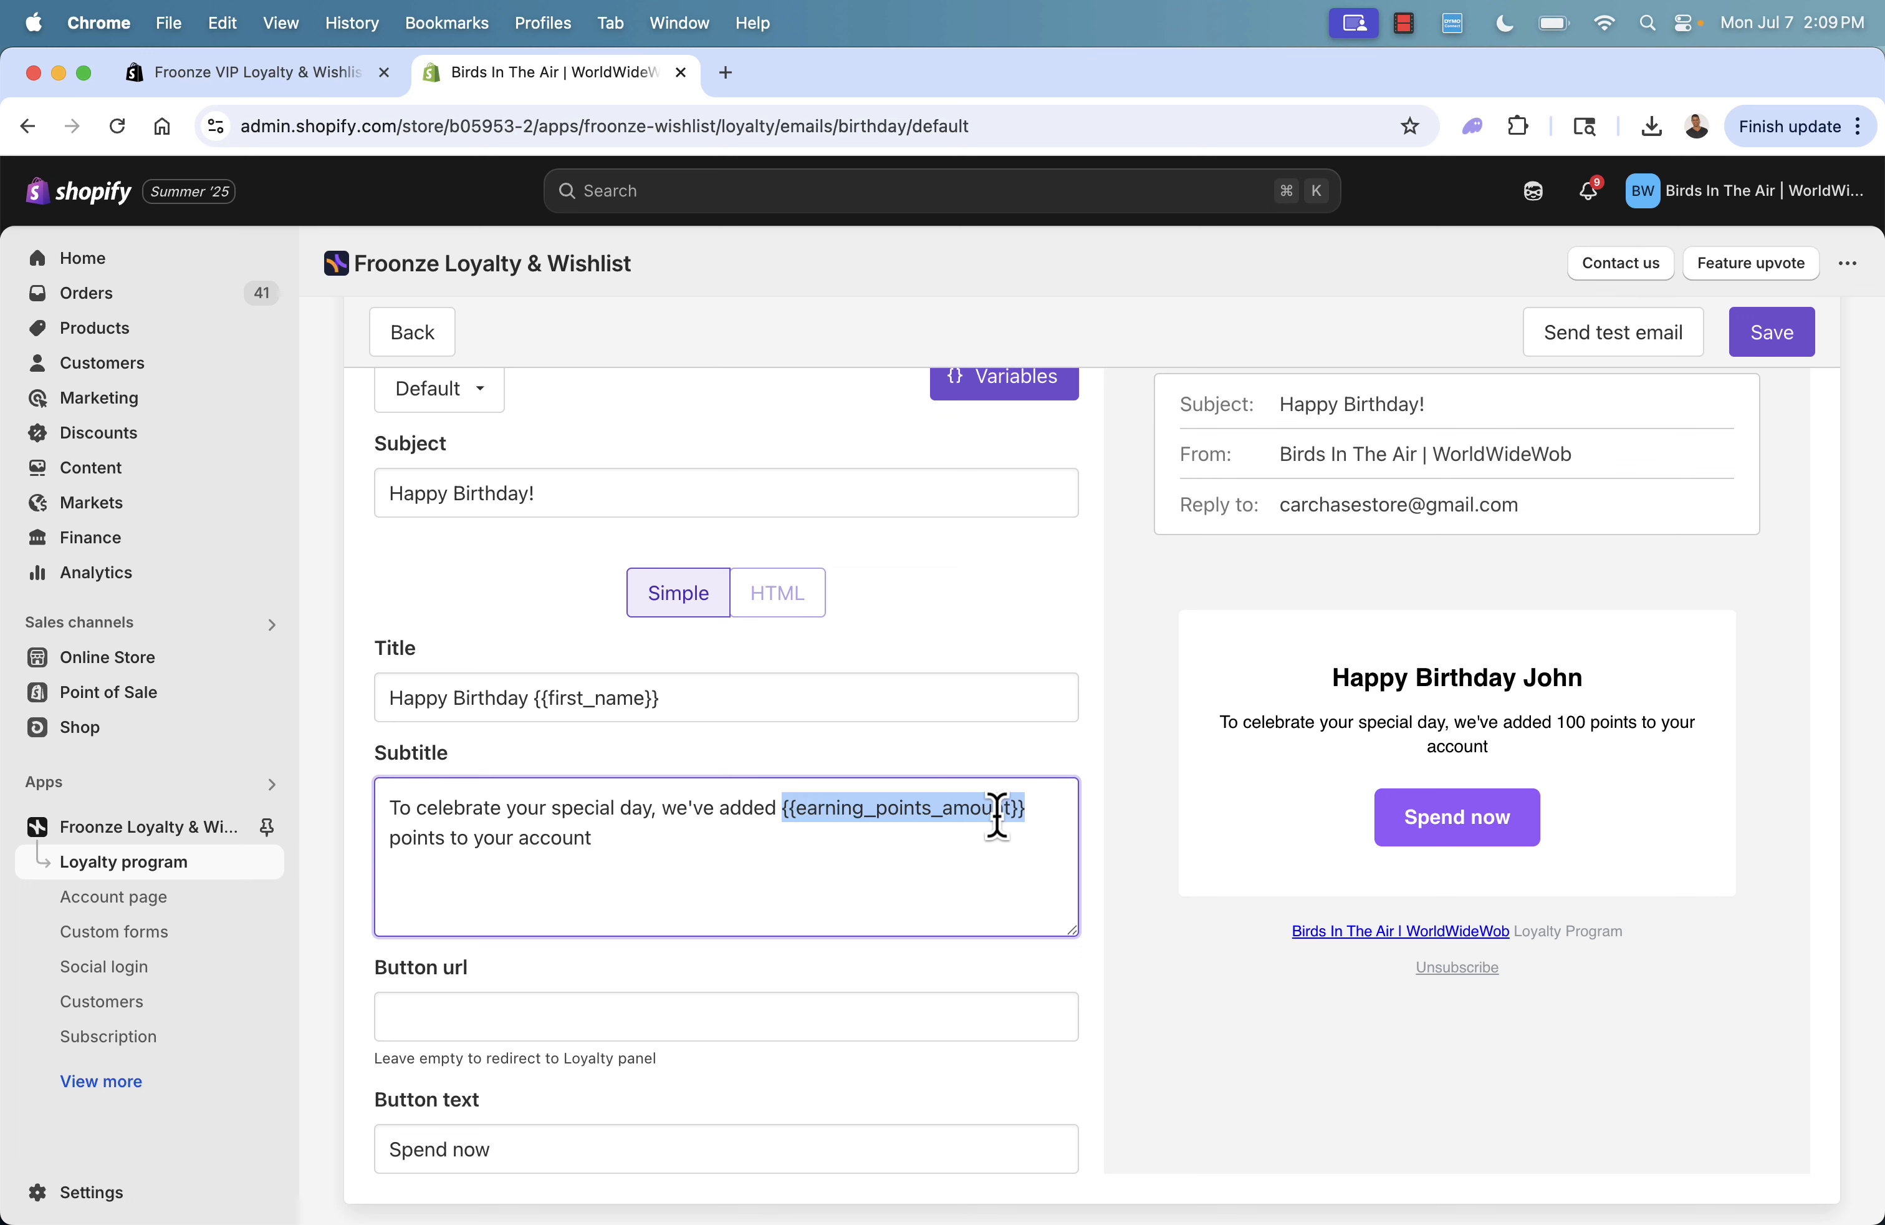
{"action": "left_click", "coordinate": [843, 856]}
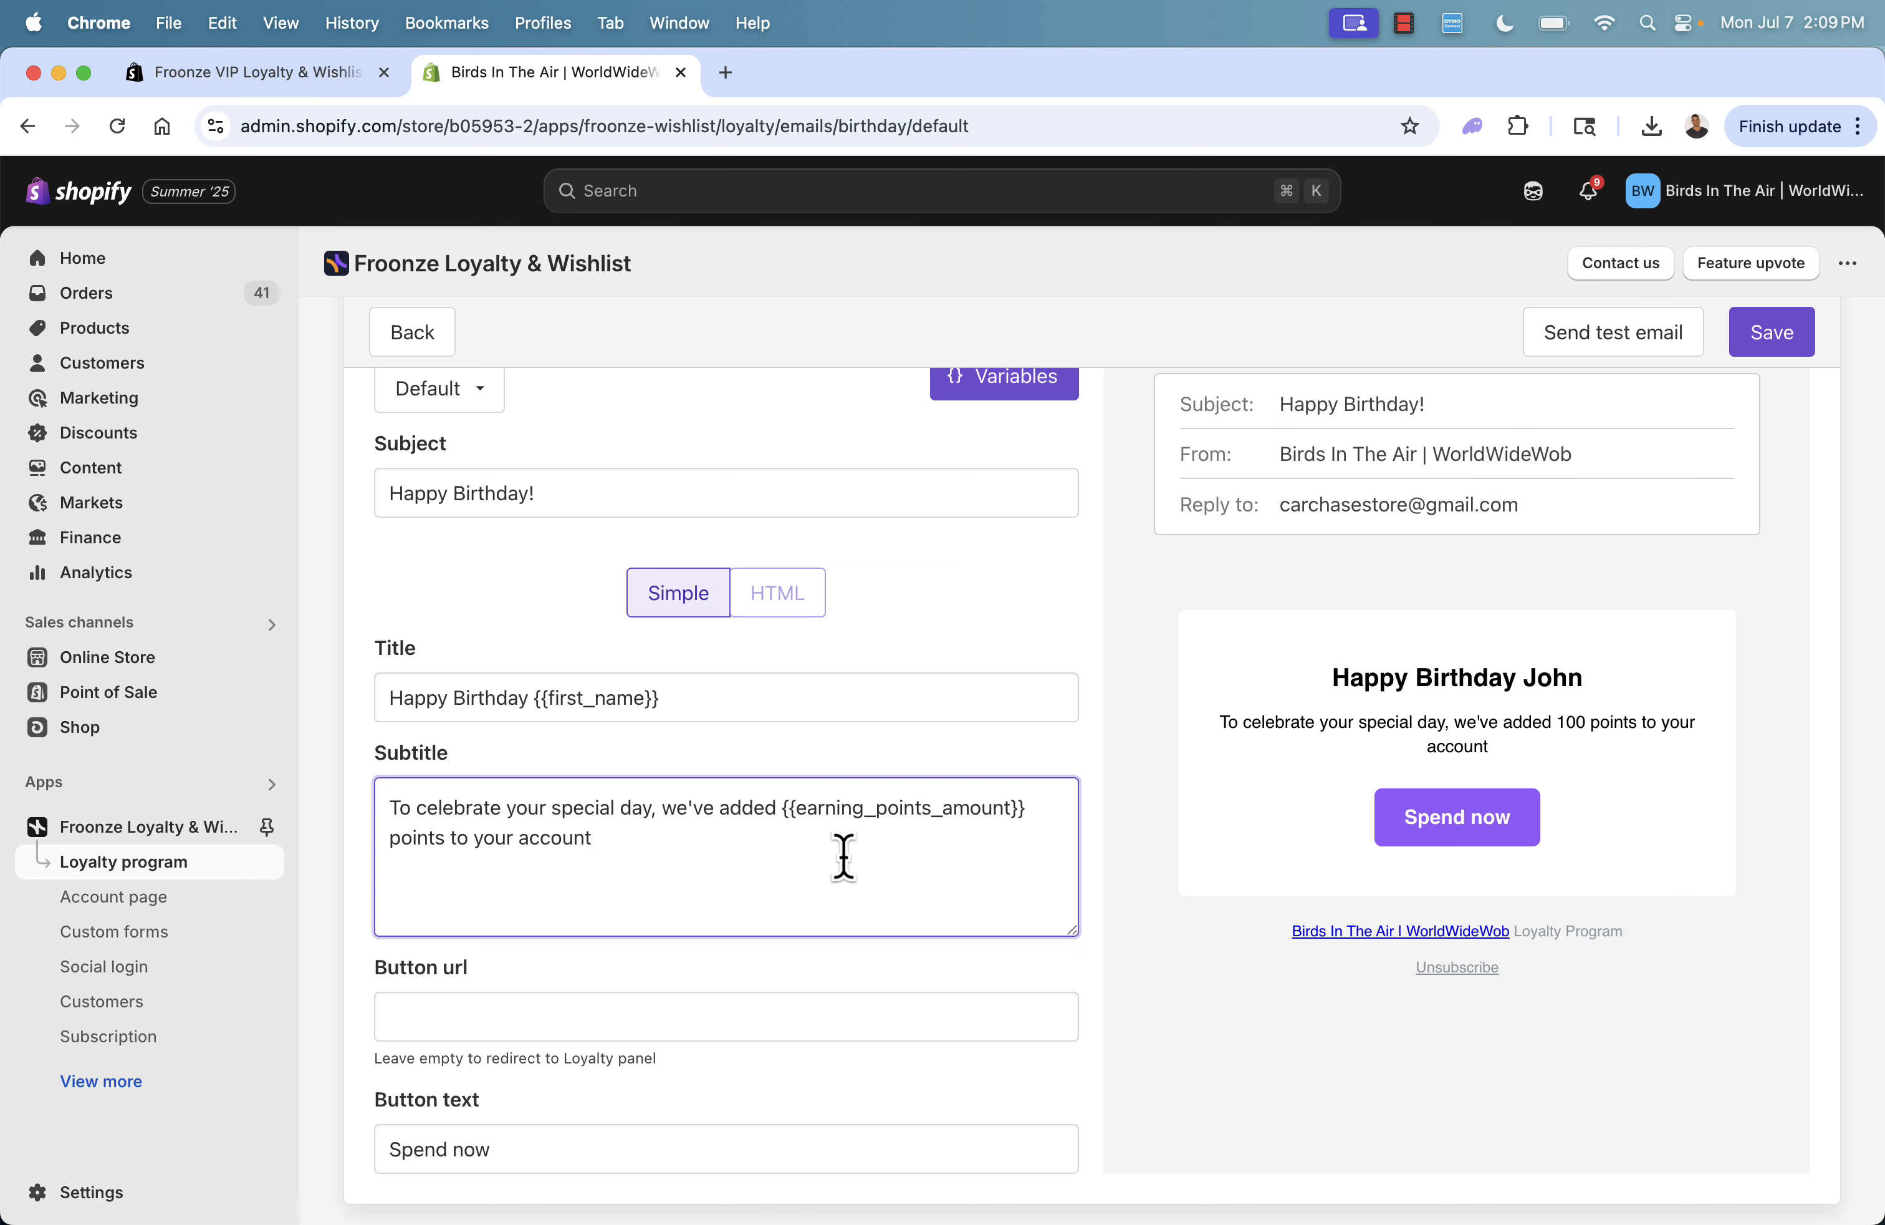
{"action": "type", "text": "Make sure you come visit ASAP - this exp"}
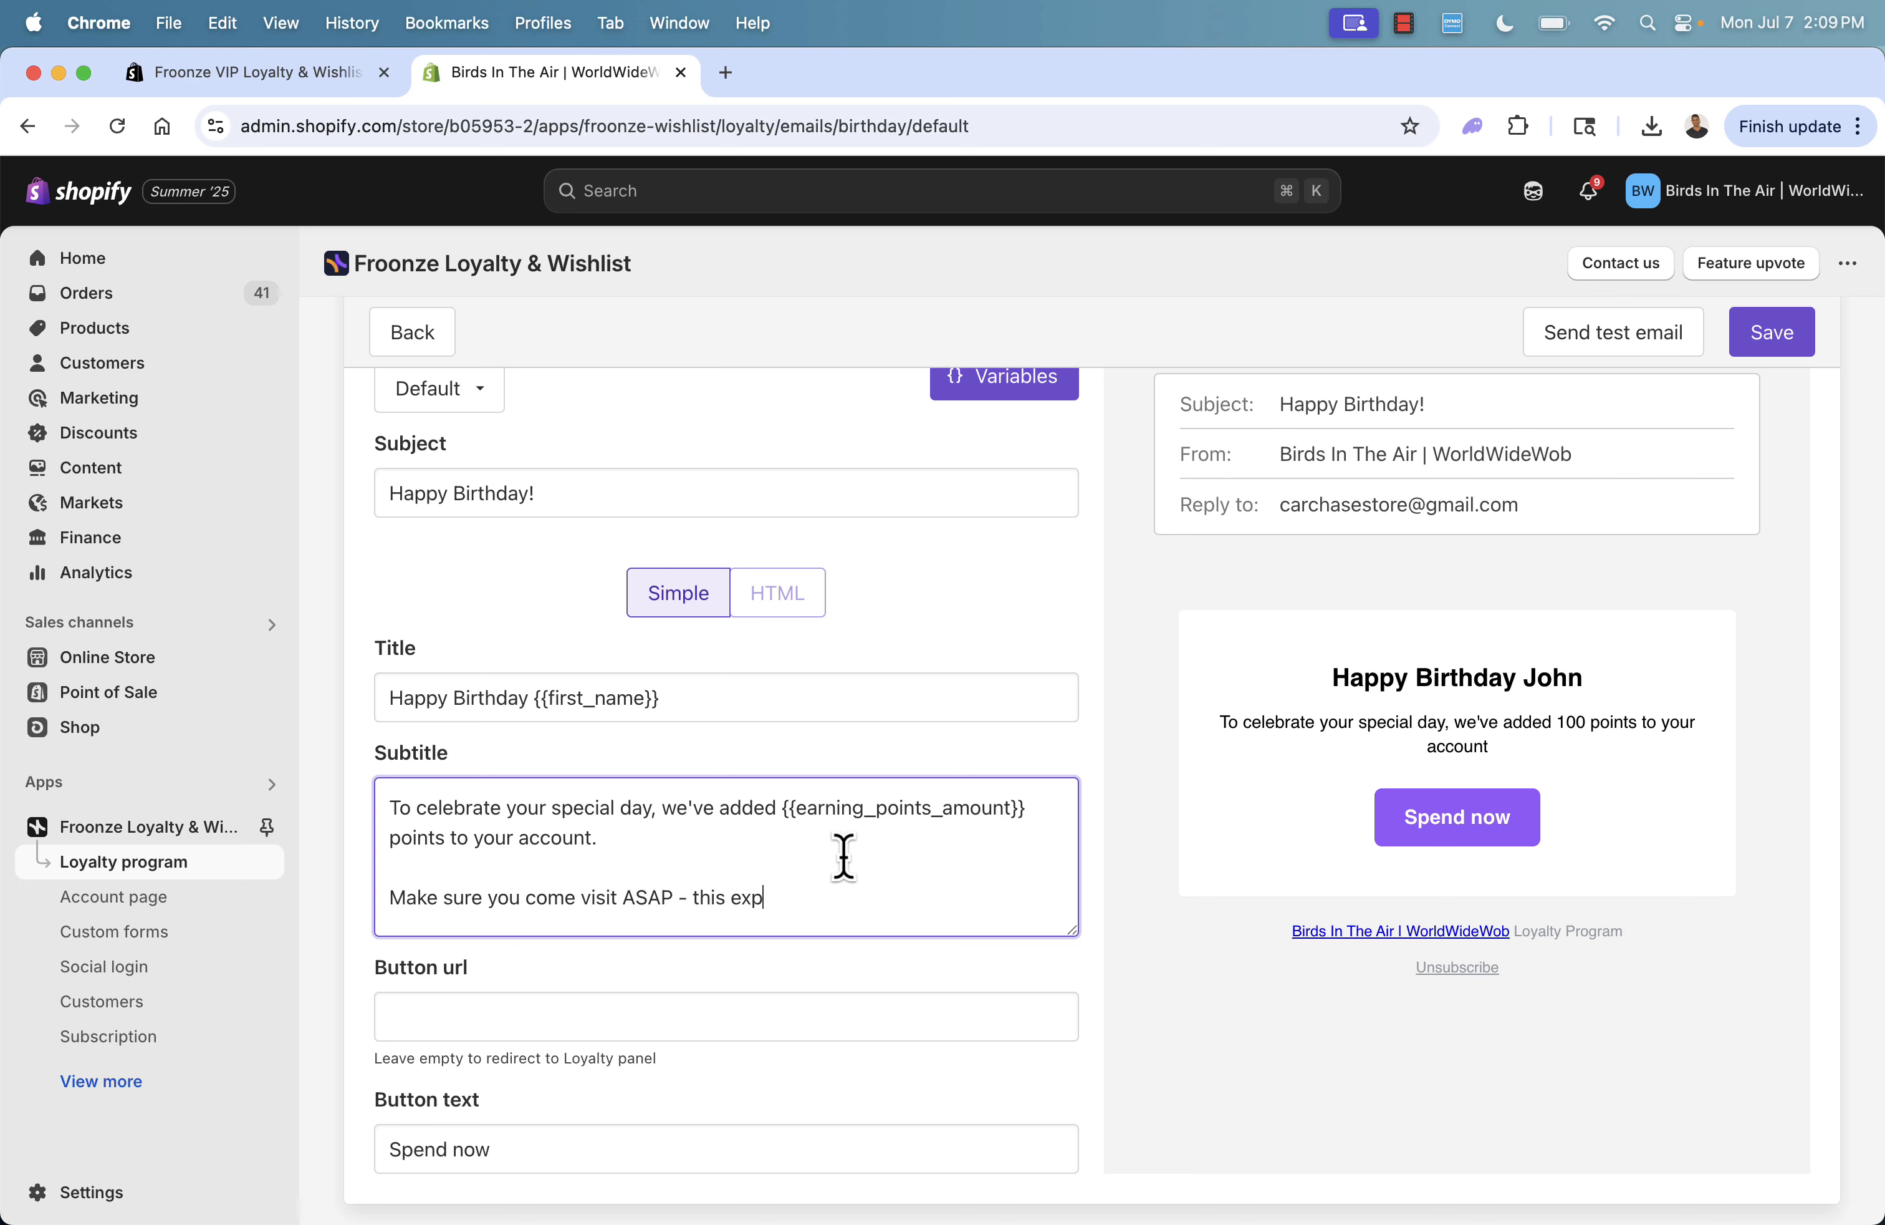
{"action": "type", "text": "ires n"}
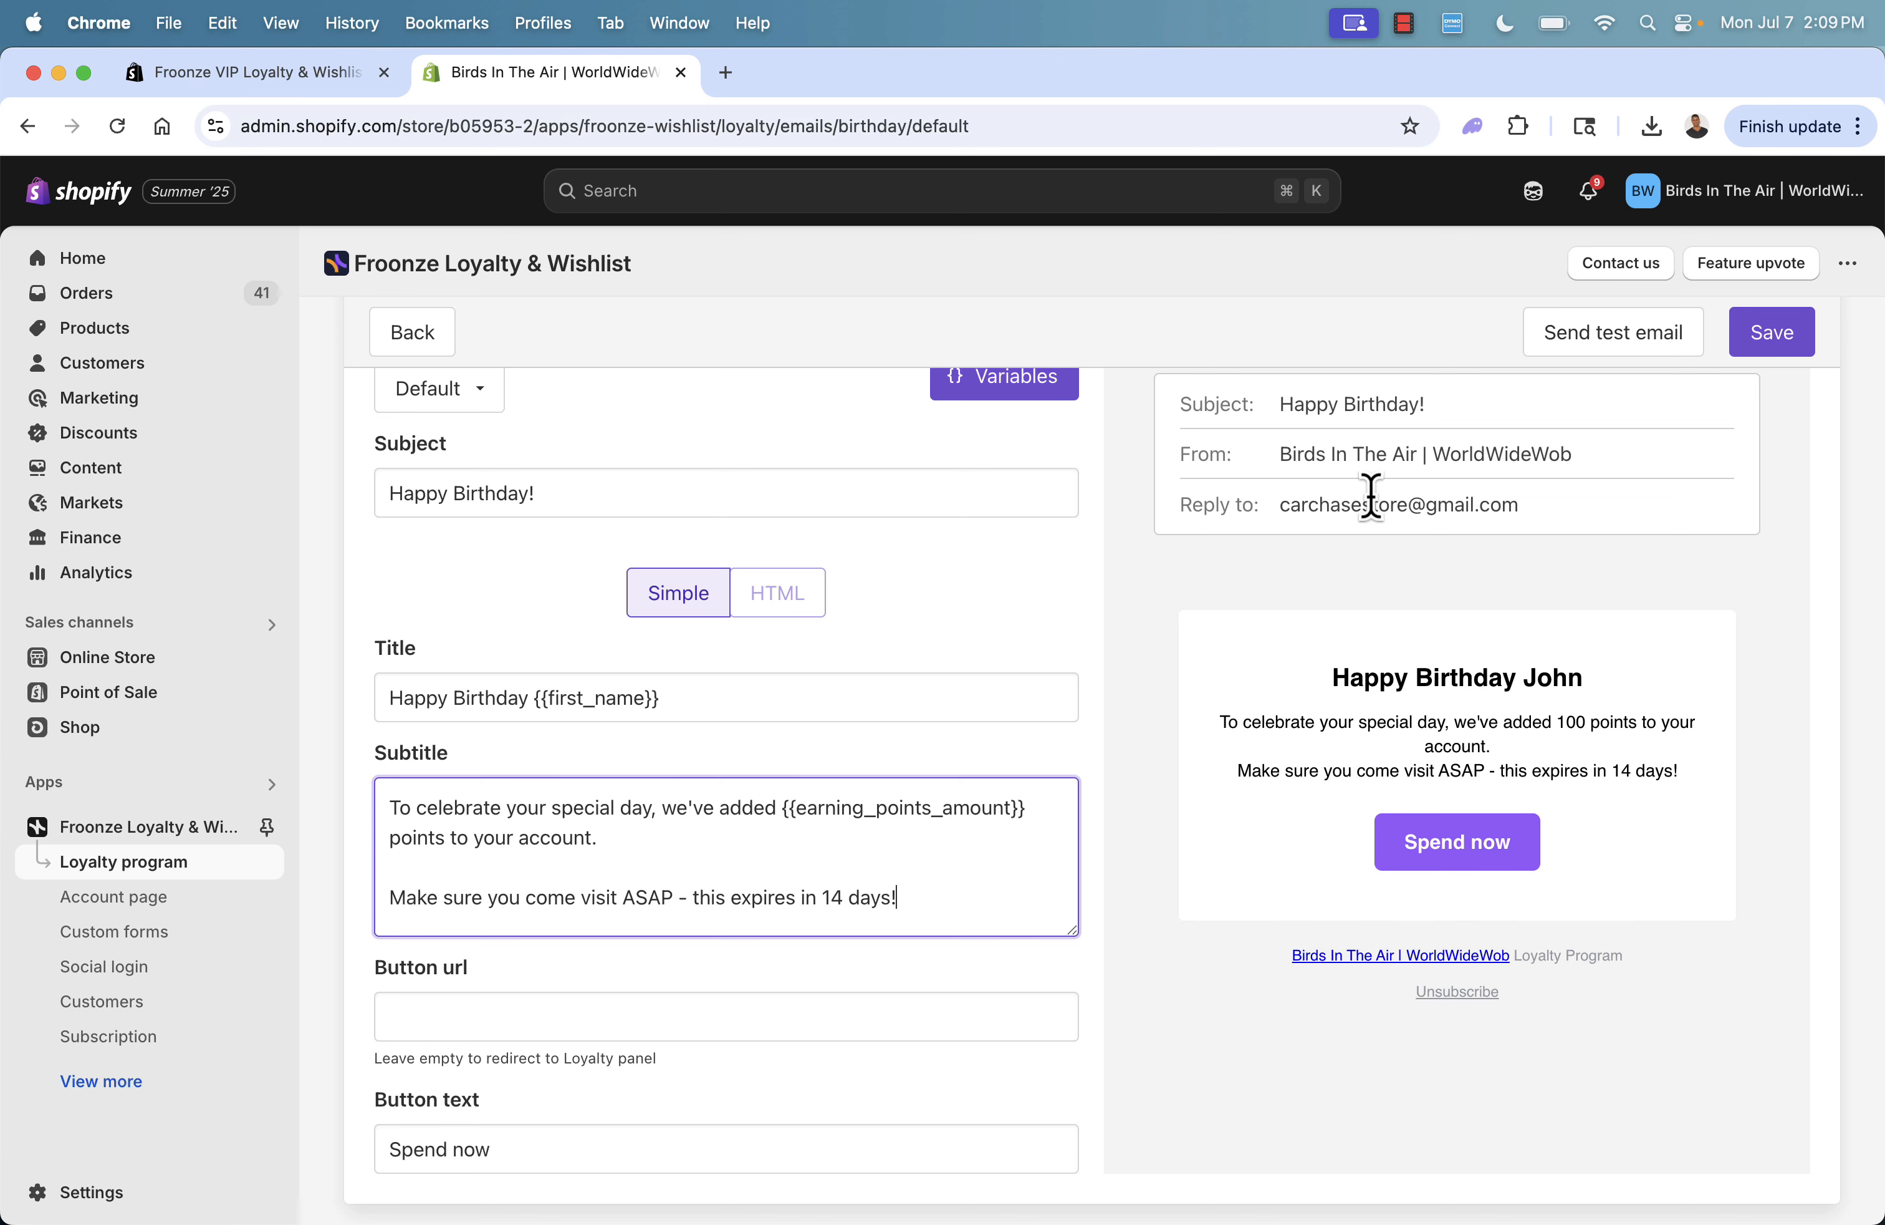
{"action": "left_click", "coordinate": [1774, 350]}
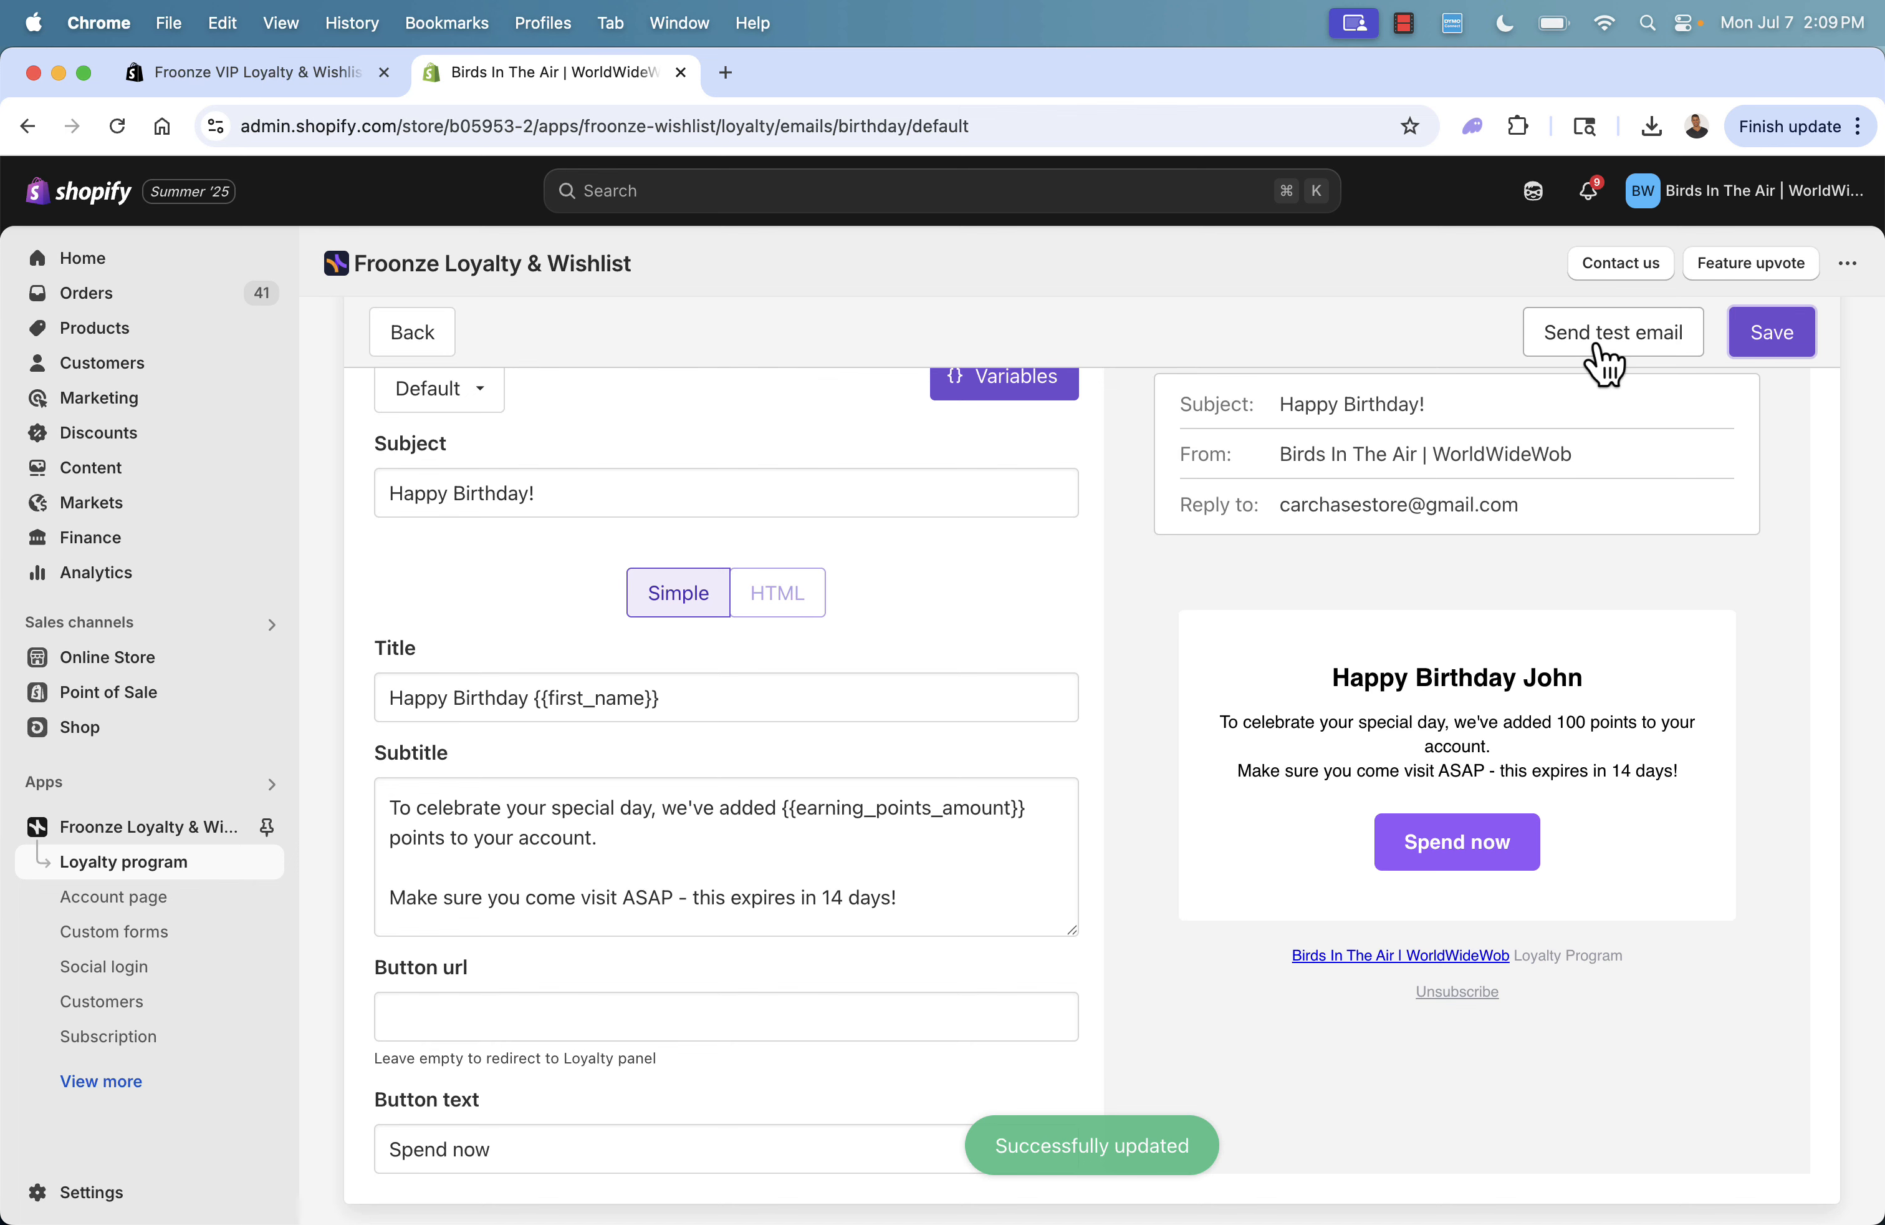
Examine the list of variables available for the Birthday email template, then close it.
{"action": "scroll", "coordinate": [945, 788], "scroll_direction": "up", "scroll_amount": 3}
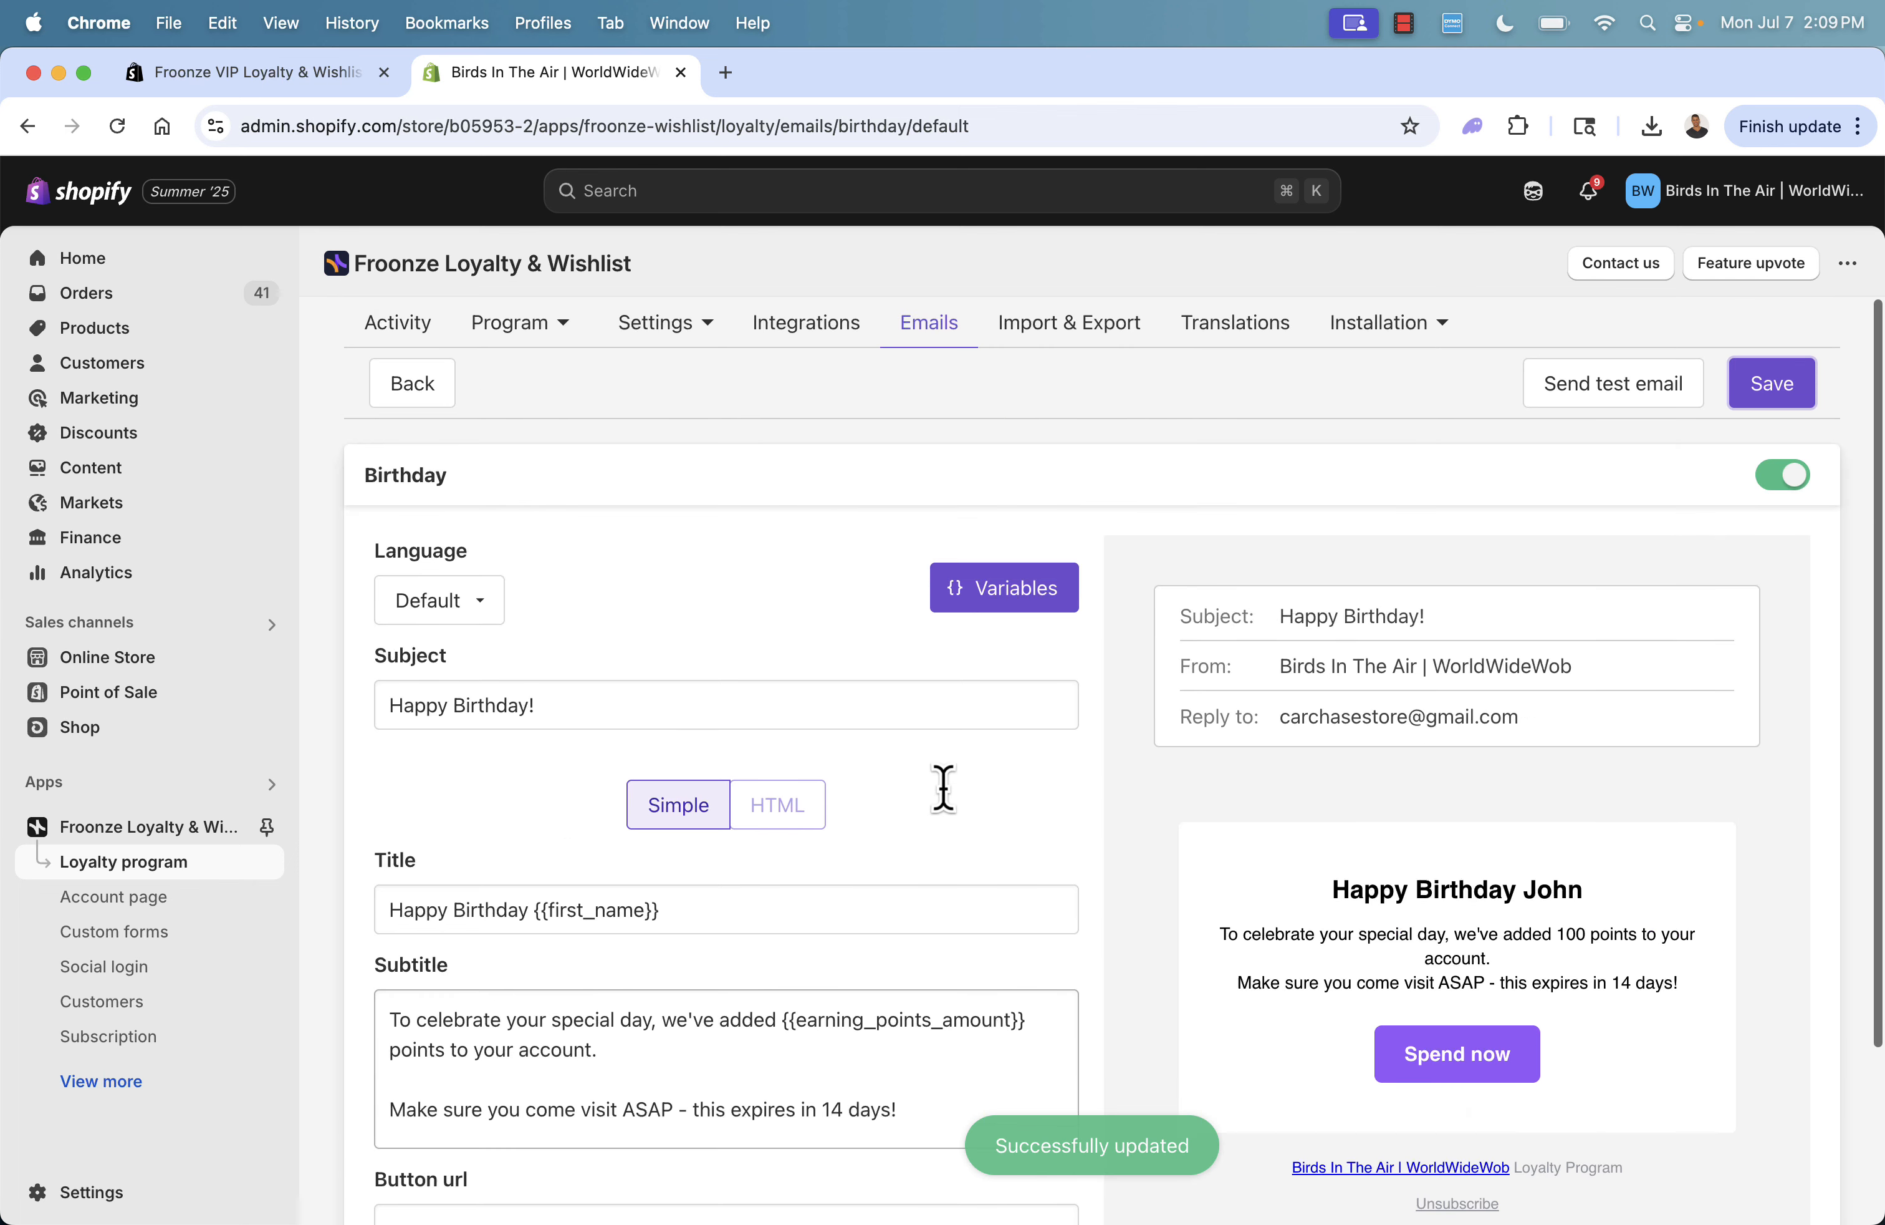
{"action": "left_click", "coordinate": [992, 609]}
{"action": "scroll", "coordinate": [887, 704], "scroll_direction": "down", "scroll_amount": 1}
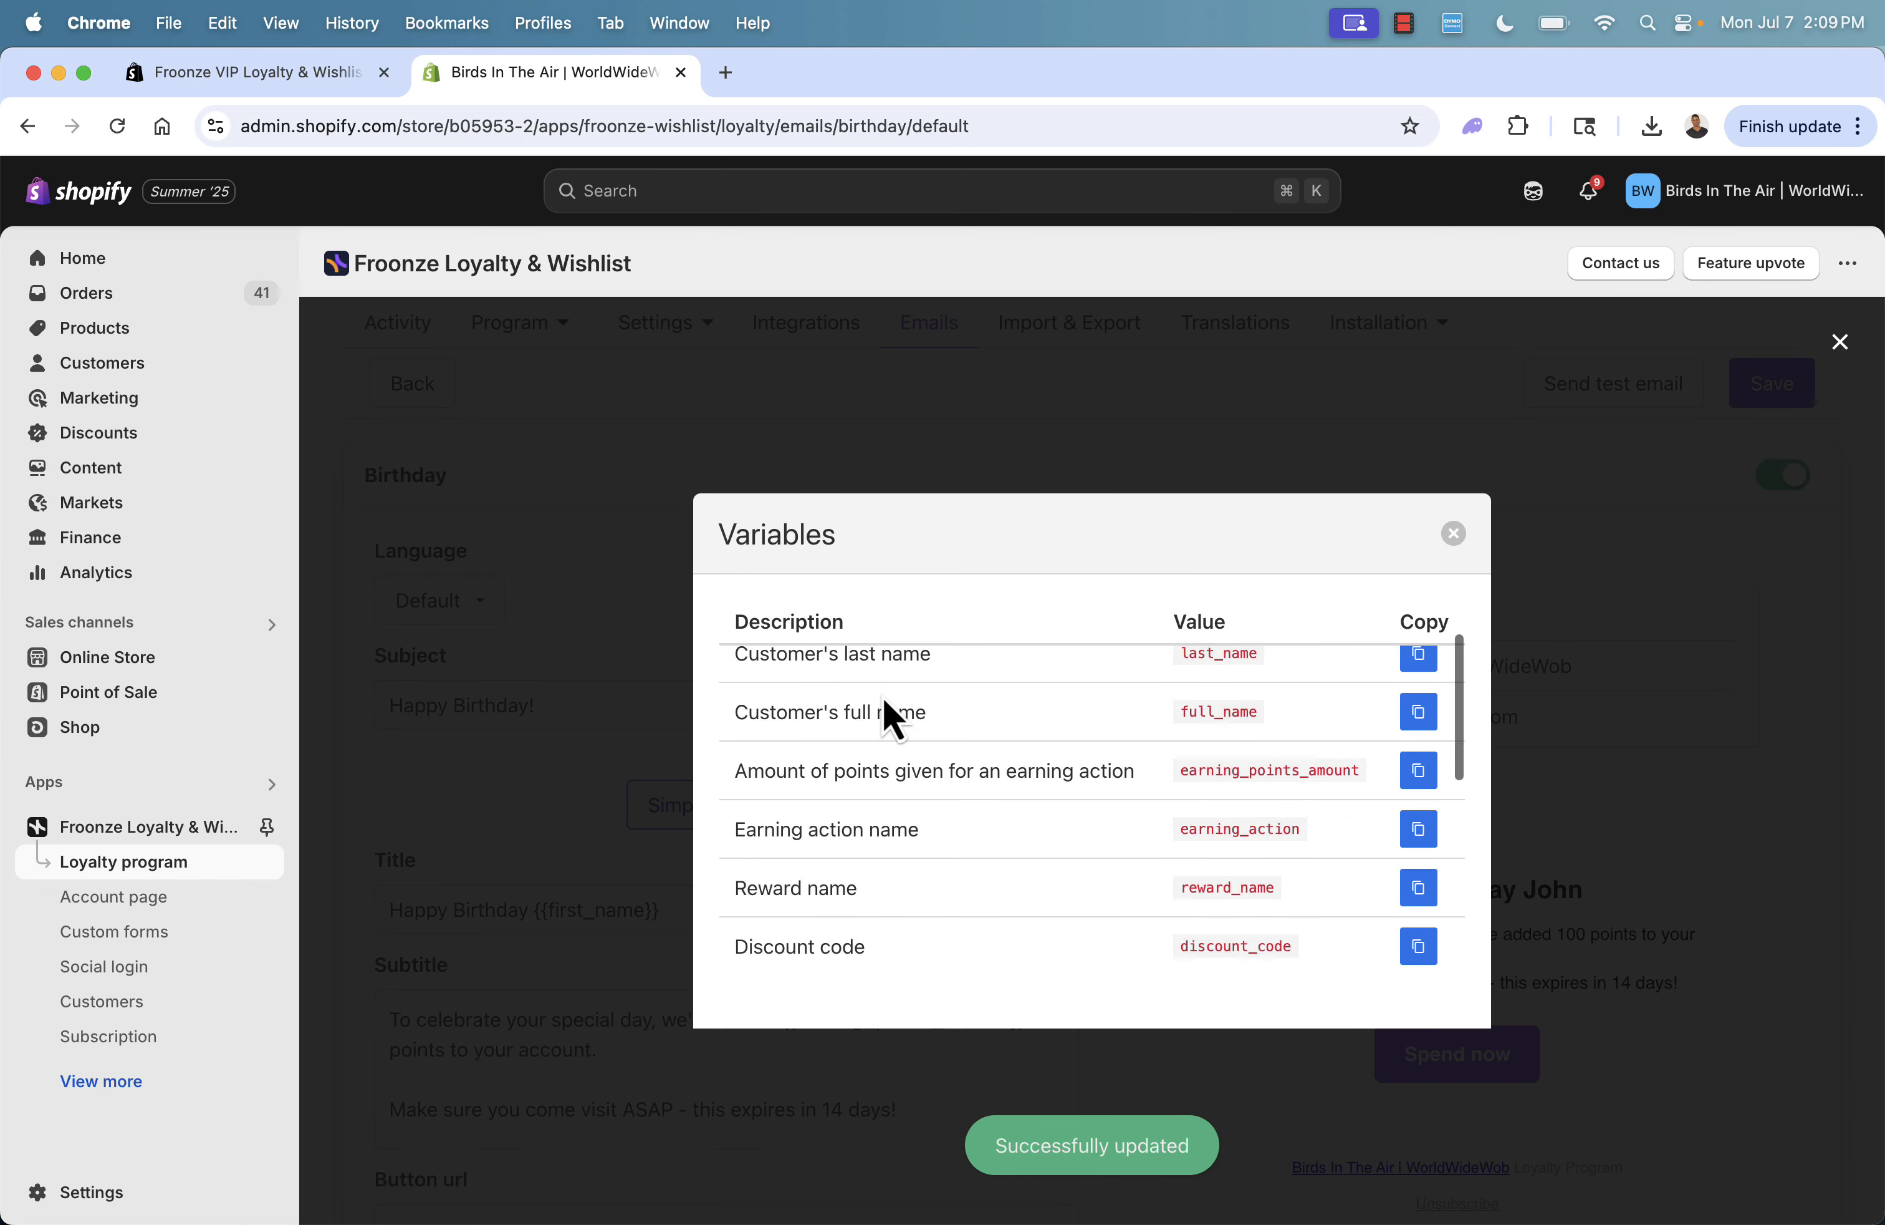
{"action": "scroll", "coordinate": [891, 716], "scroll_direction": "up", "scroll_amount": 1}
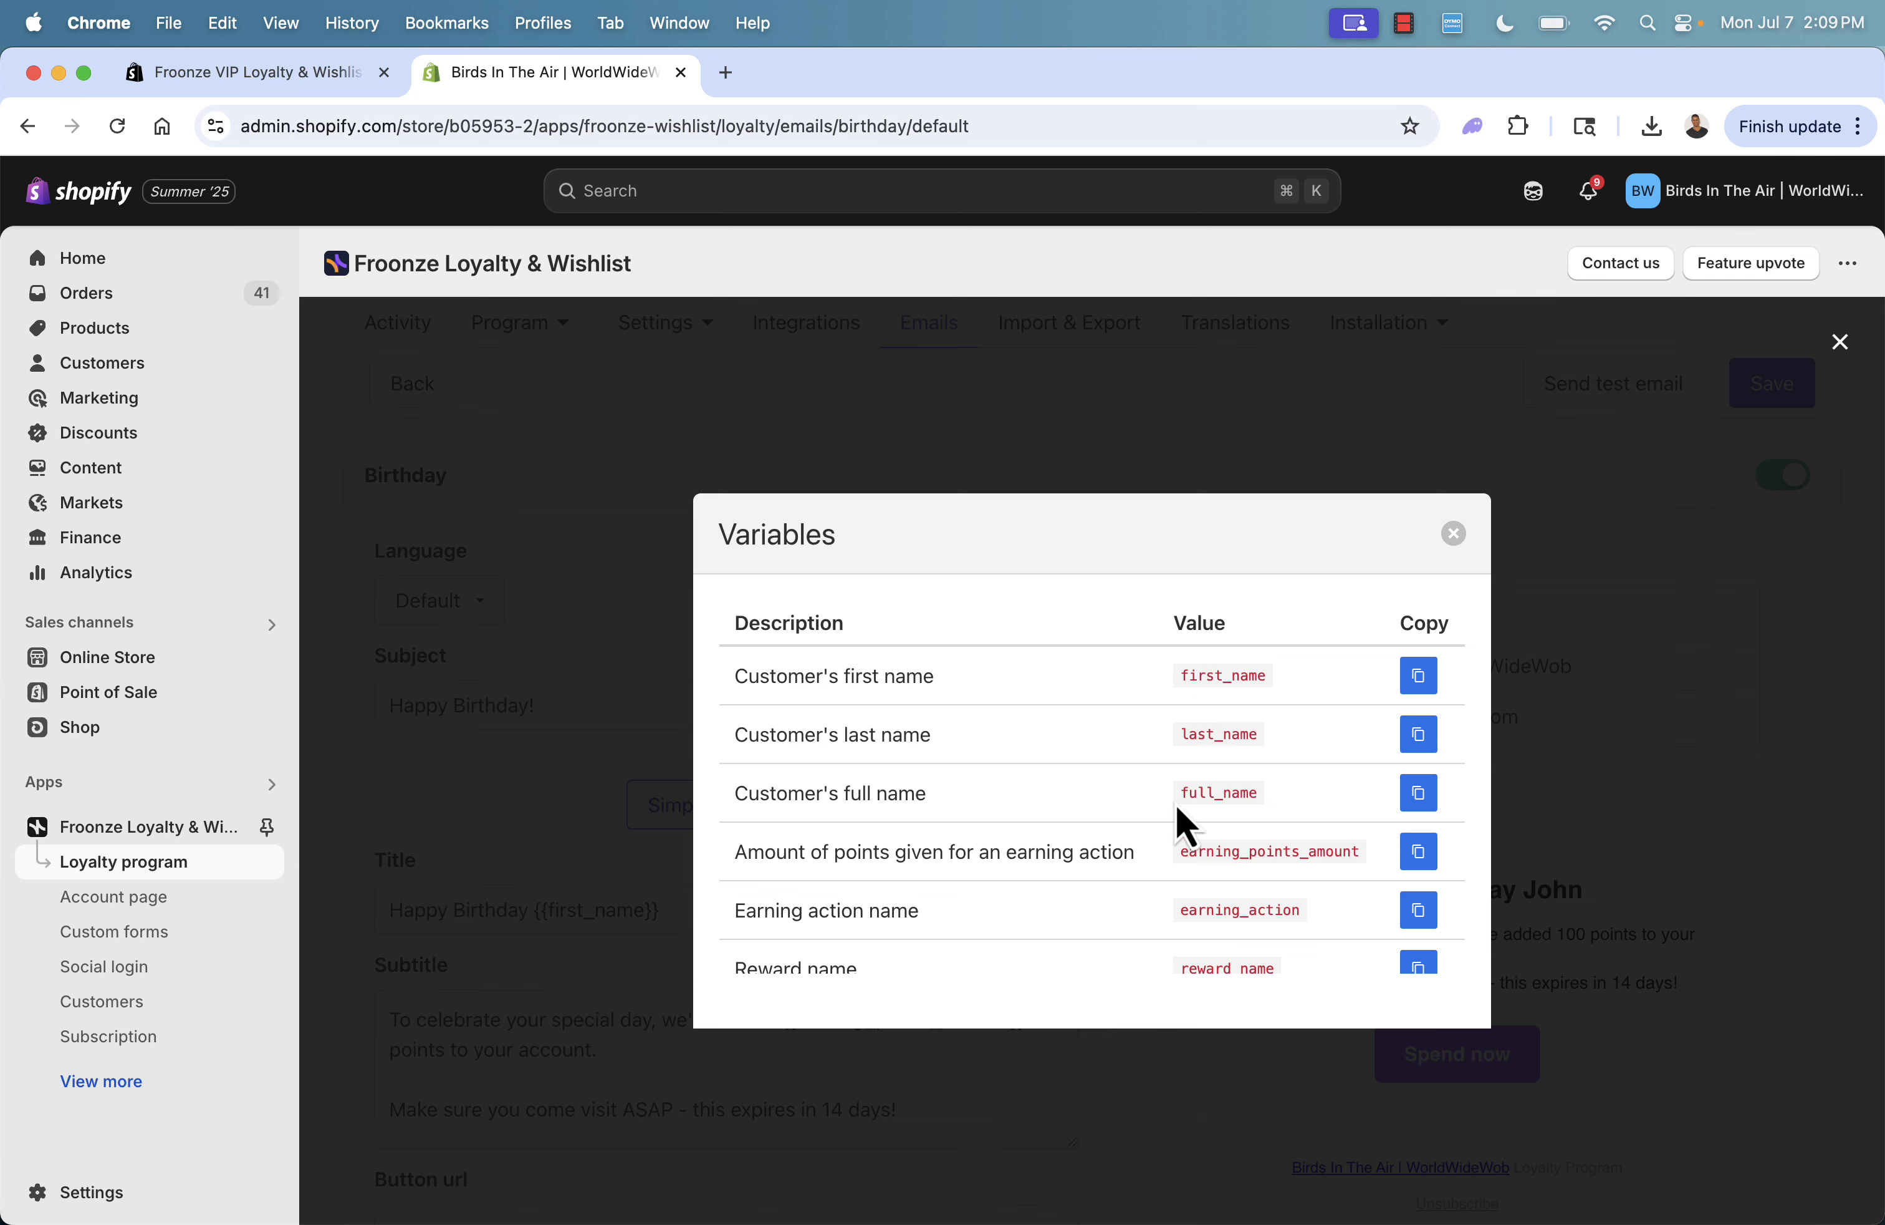
{"action": "scroll", "coordinate": [1185, 814], "scroll_direction": "down", "scroll_amount": 2}
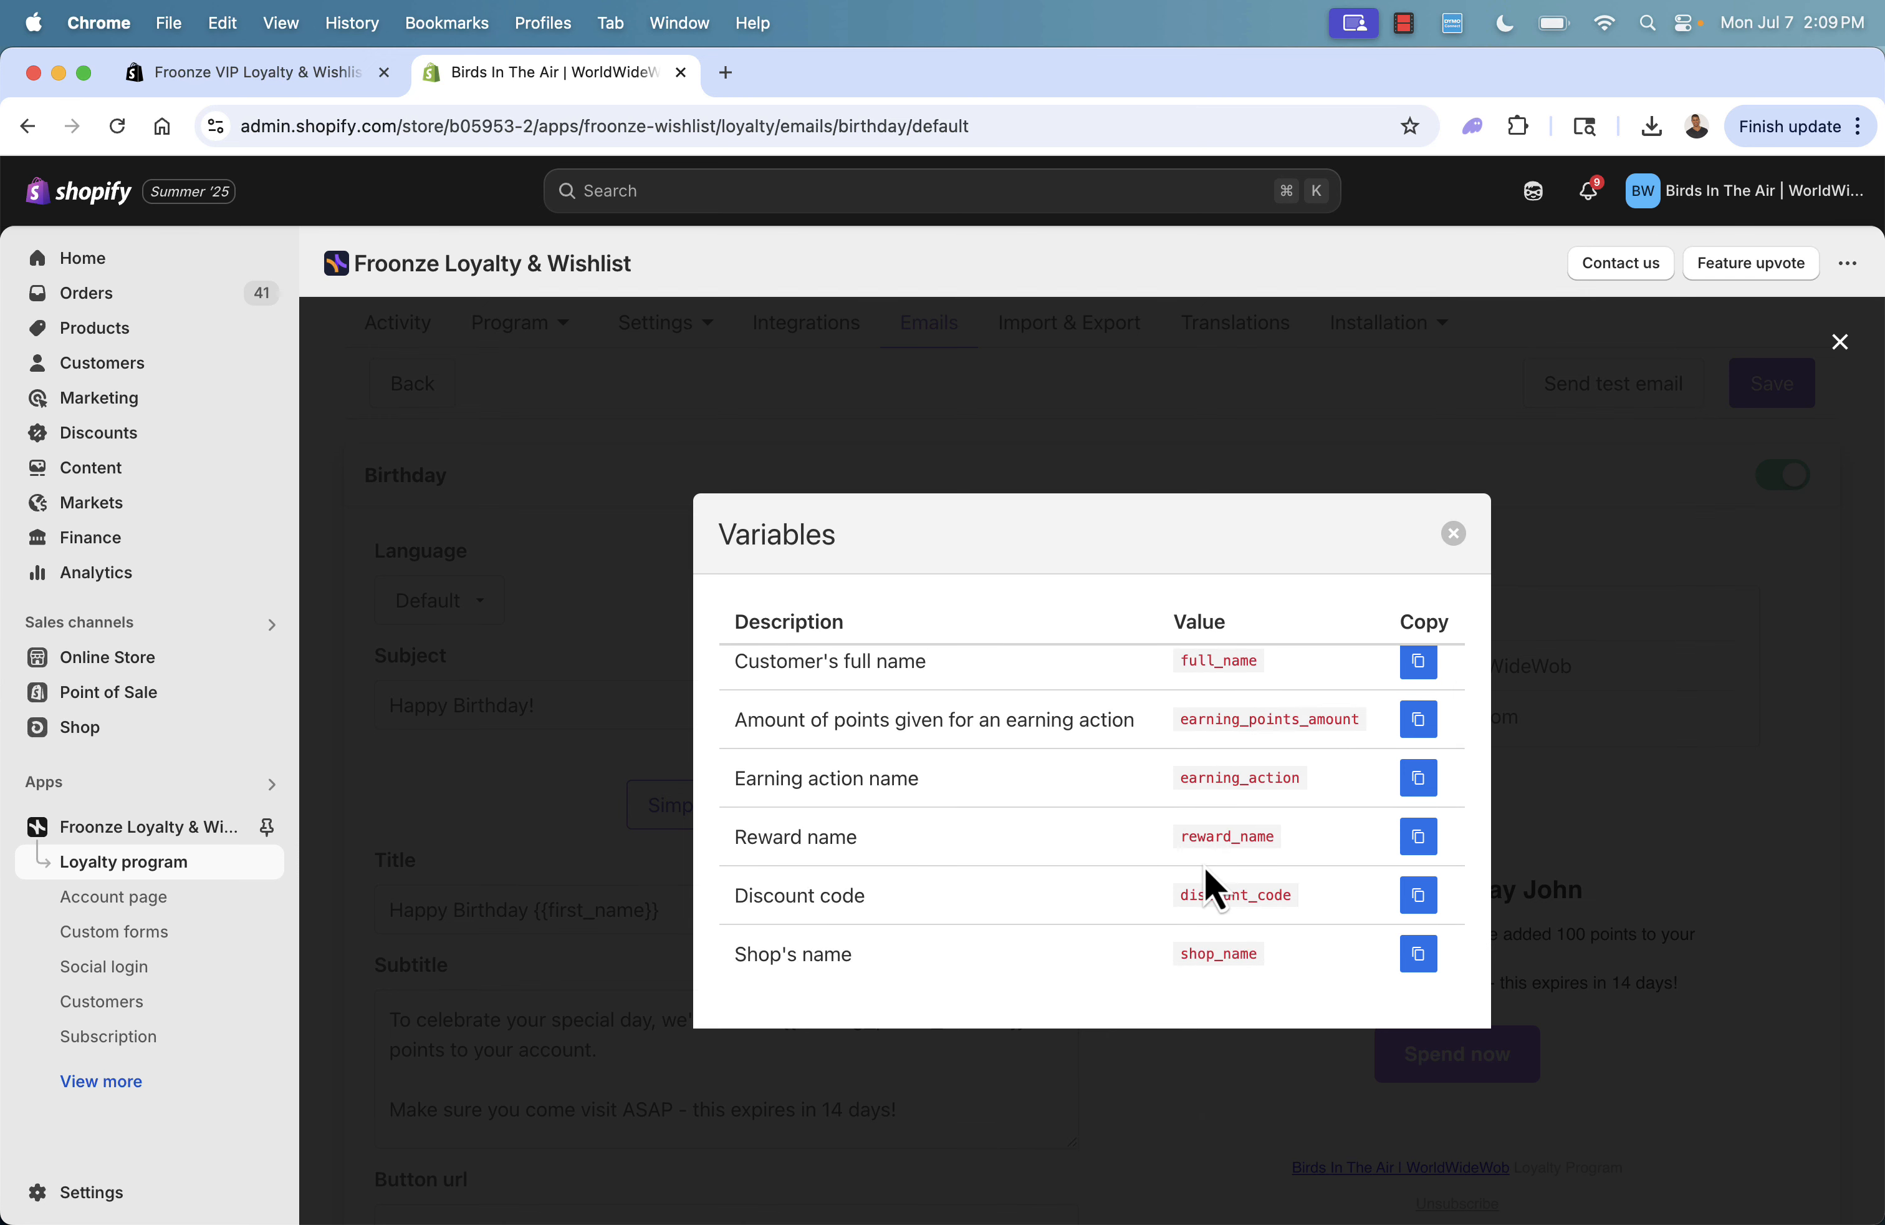
{"action": "left_click", "coordinate": [1454, 532]}
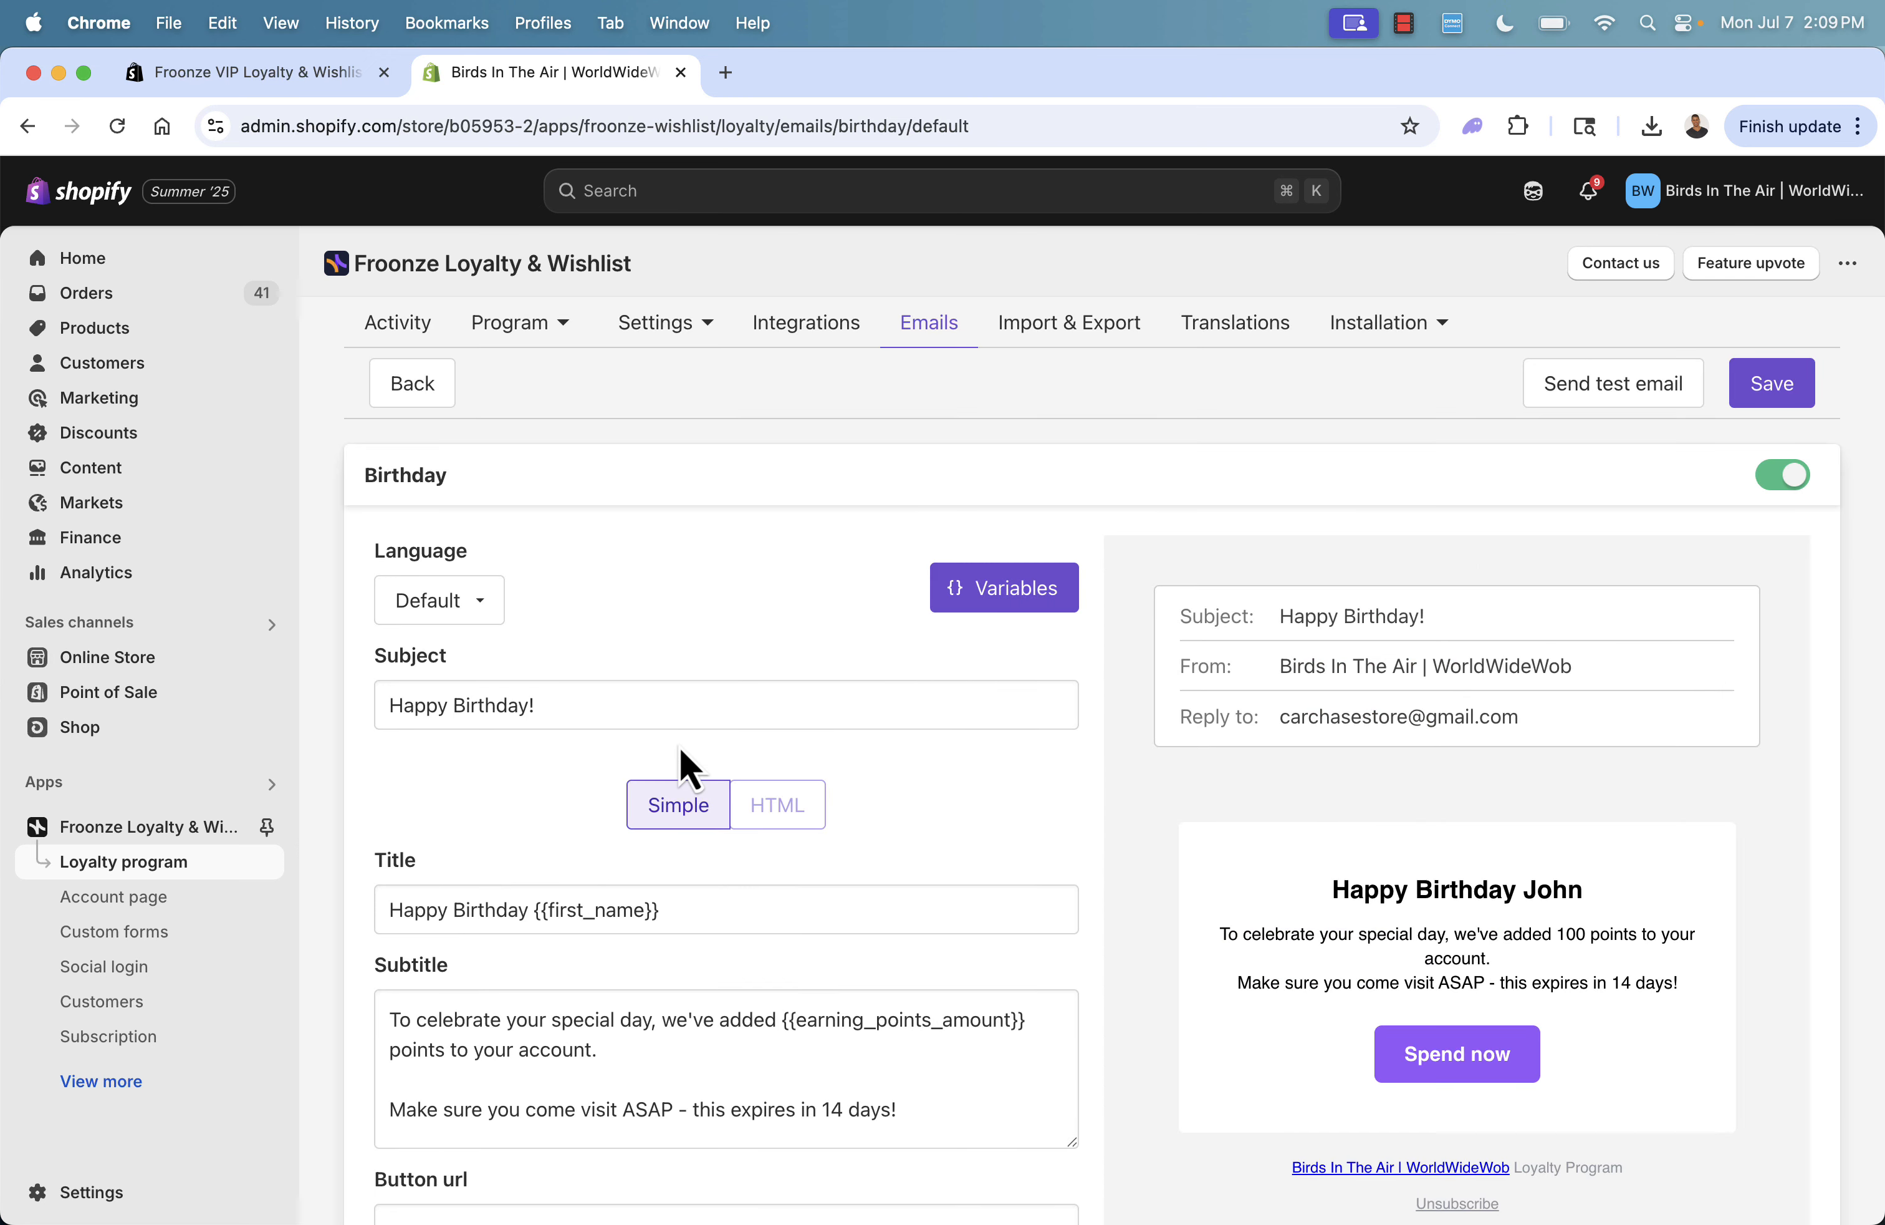
Check the Birthday email's HTML editing option, then save the email and return to the notification list.
{"action": "scroll", "coordinate": [682, 768], "scroll_direction": "down", "scroll_amount": 2}
{"action": "scroll", "coordinate": [682, 760], "scroll_direction": "up", "scroll_amount": 2}
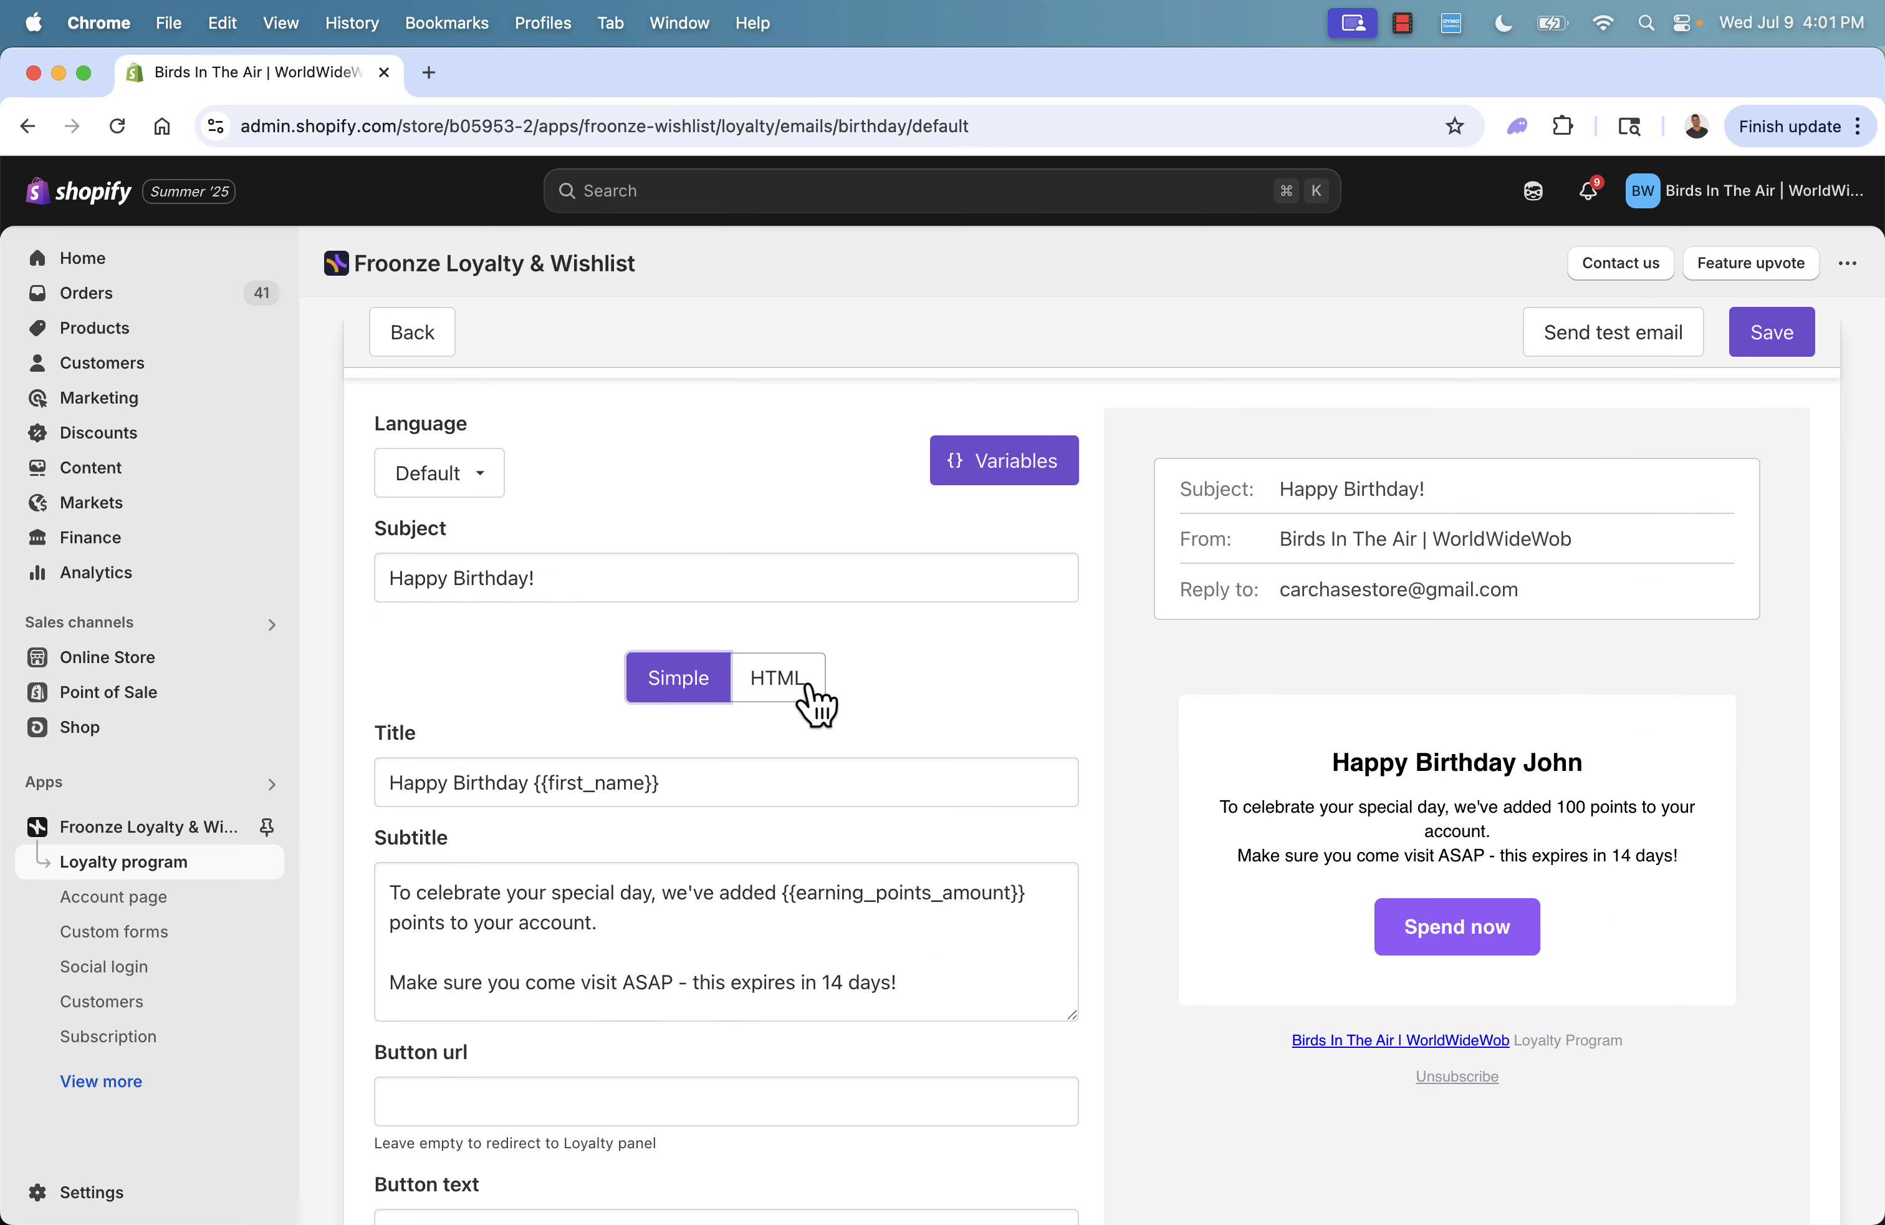
{"action": "left_click", "coordinate": [795, 680]}
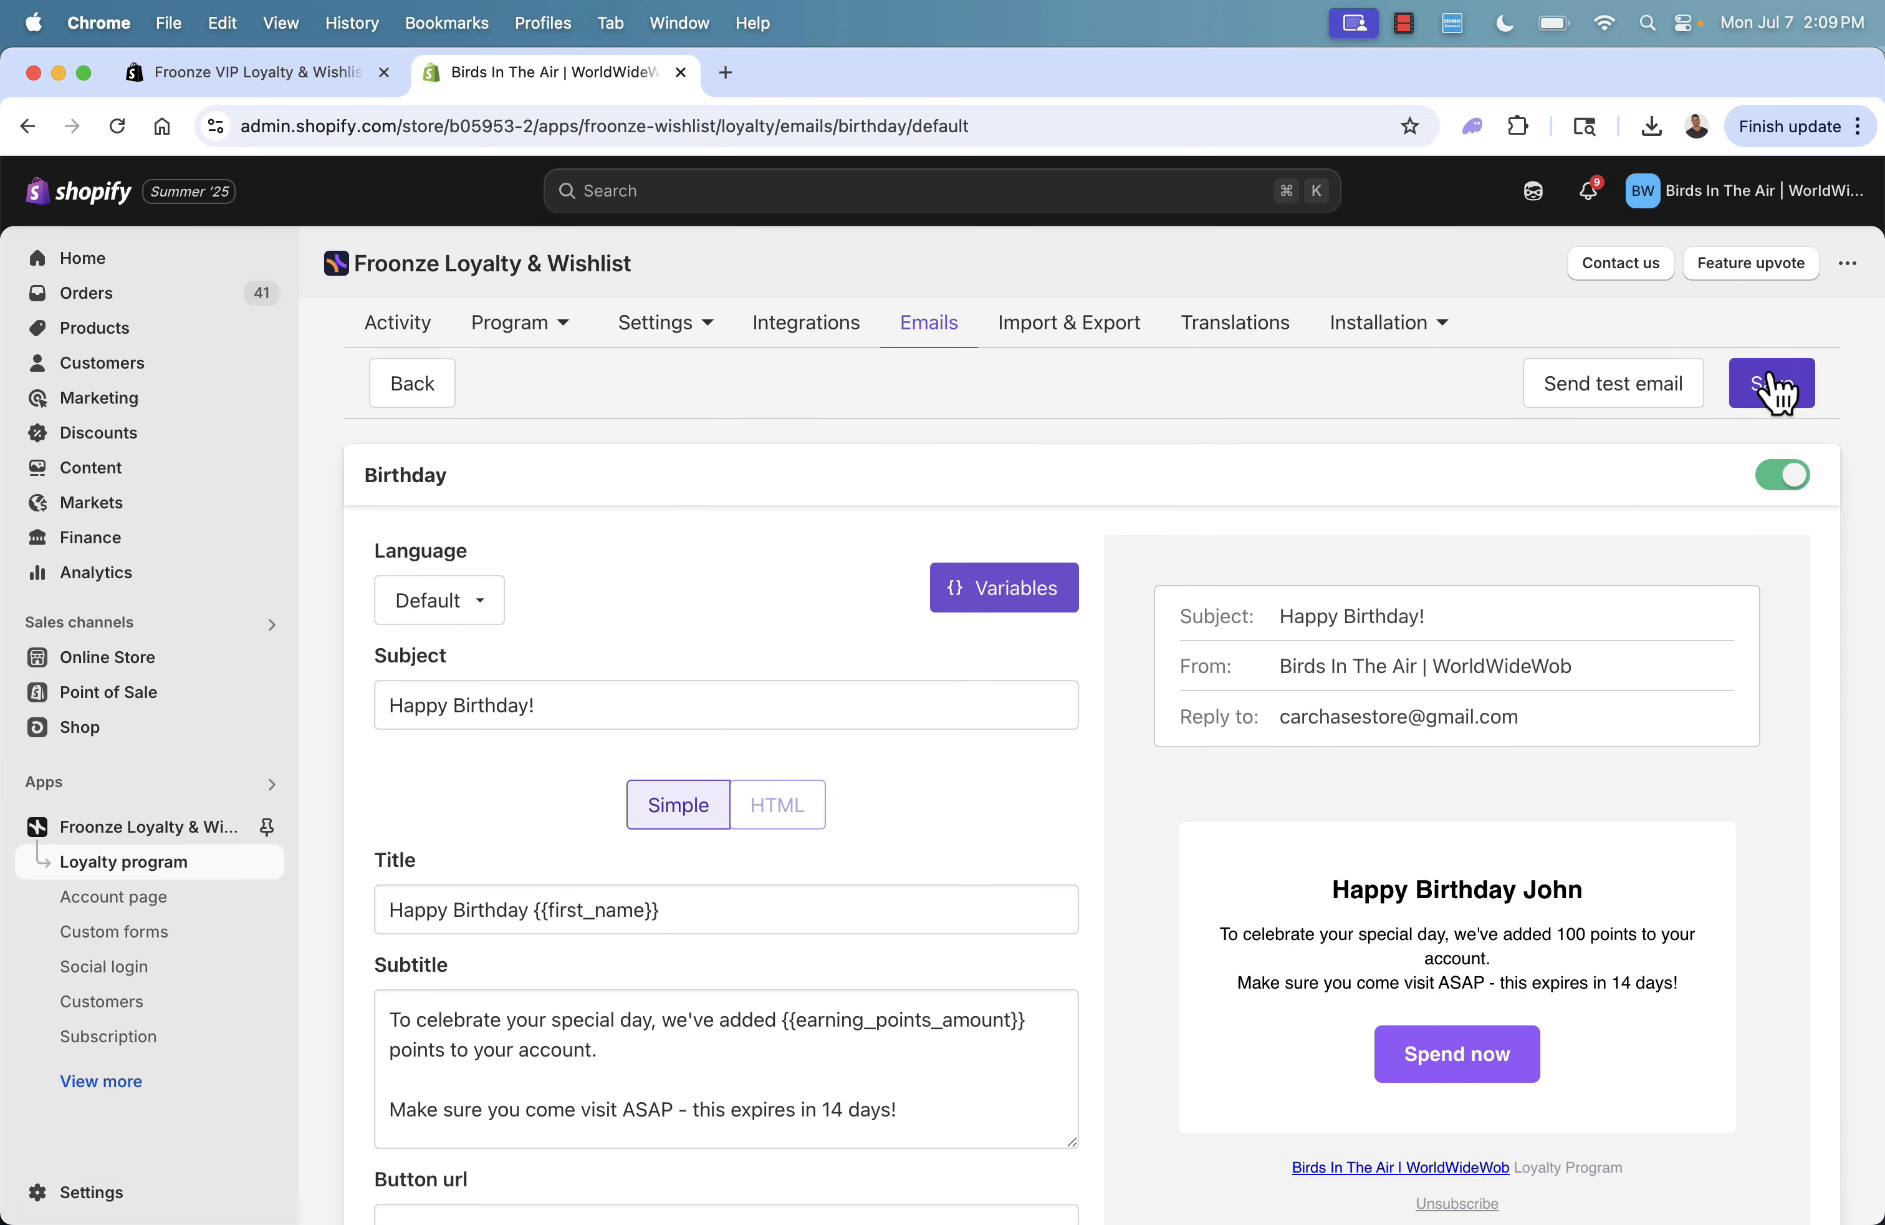
{"action": "left_click", "coordinate": [1772, 383]}
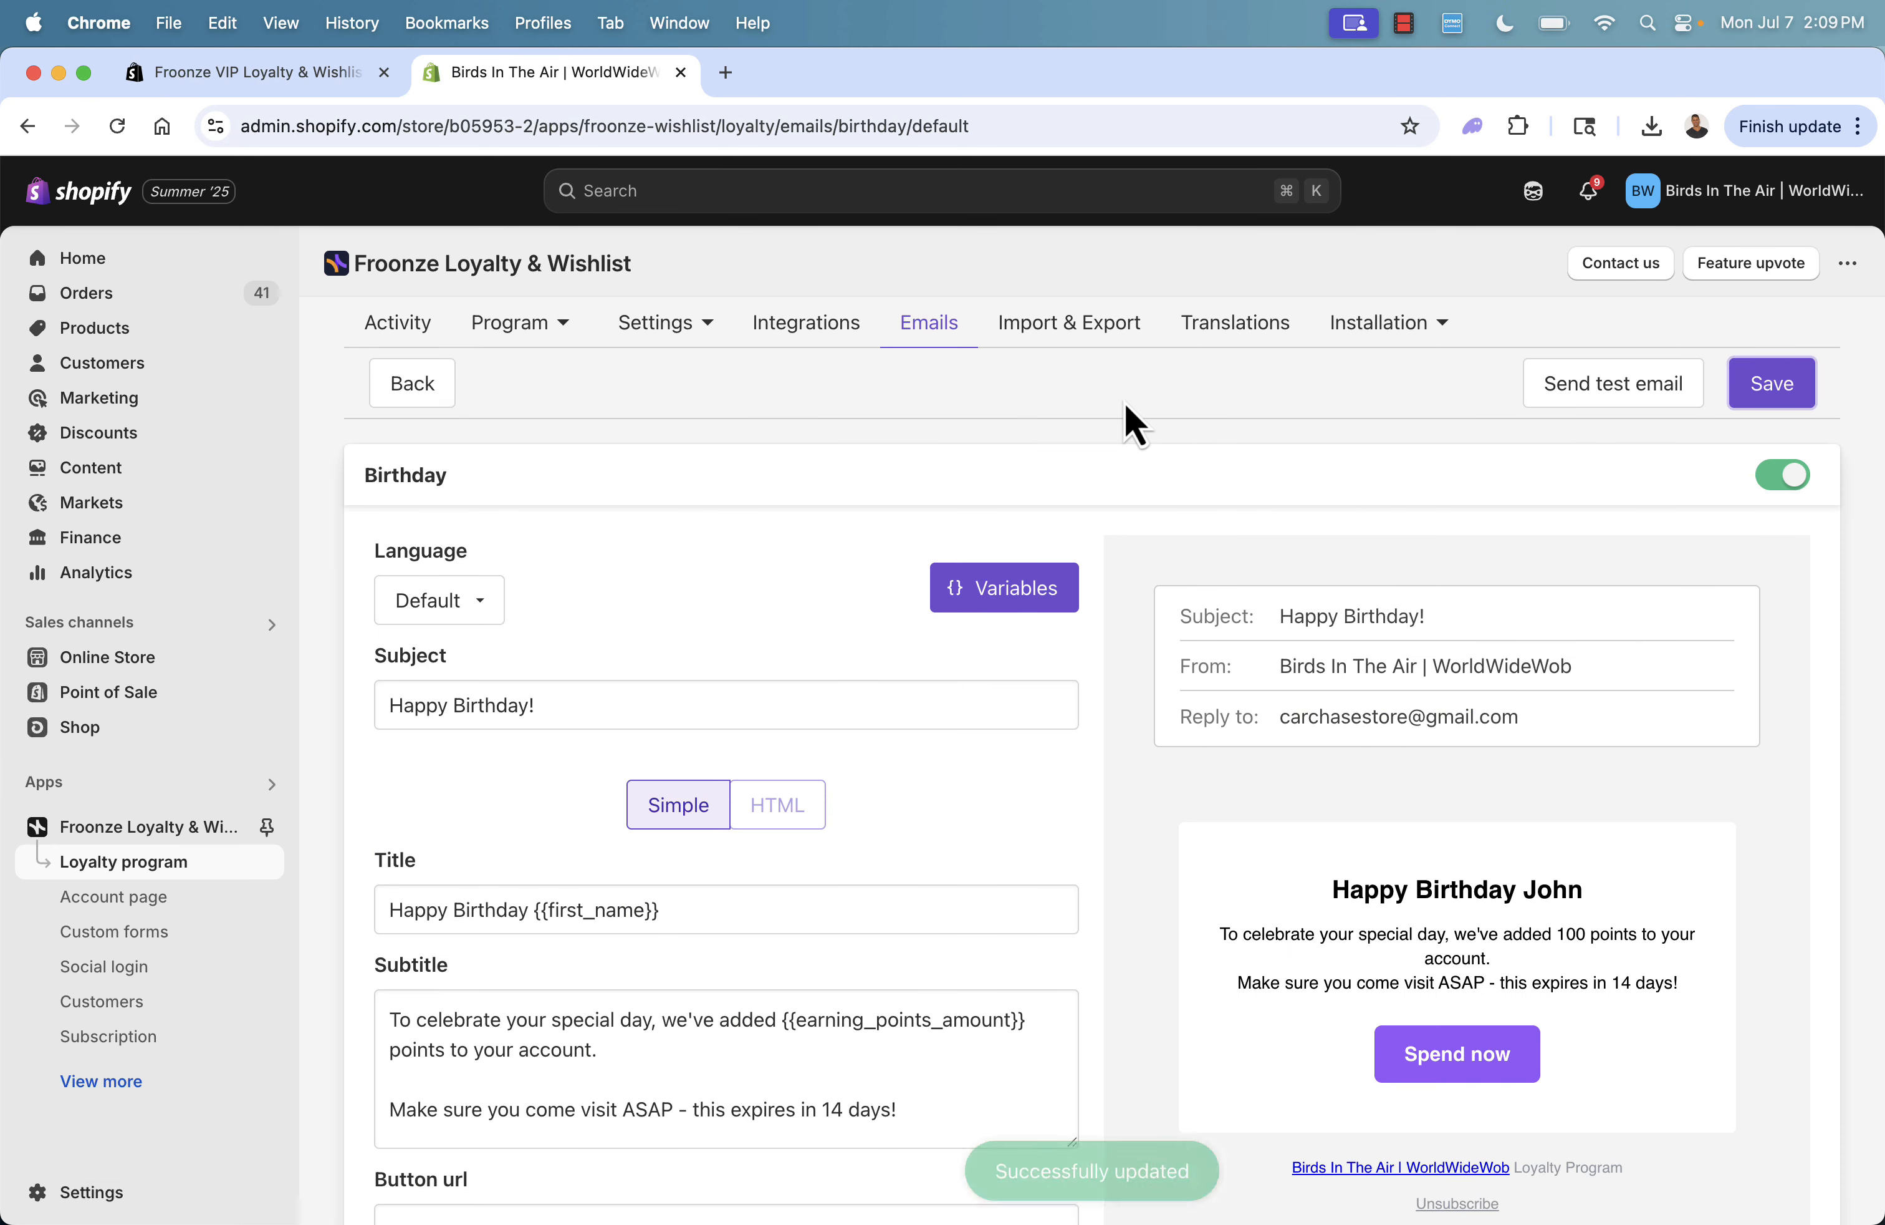
{"action": "left_click", "coordinate": [399, 387]}
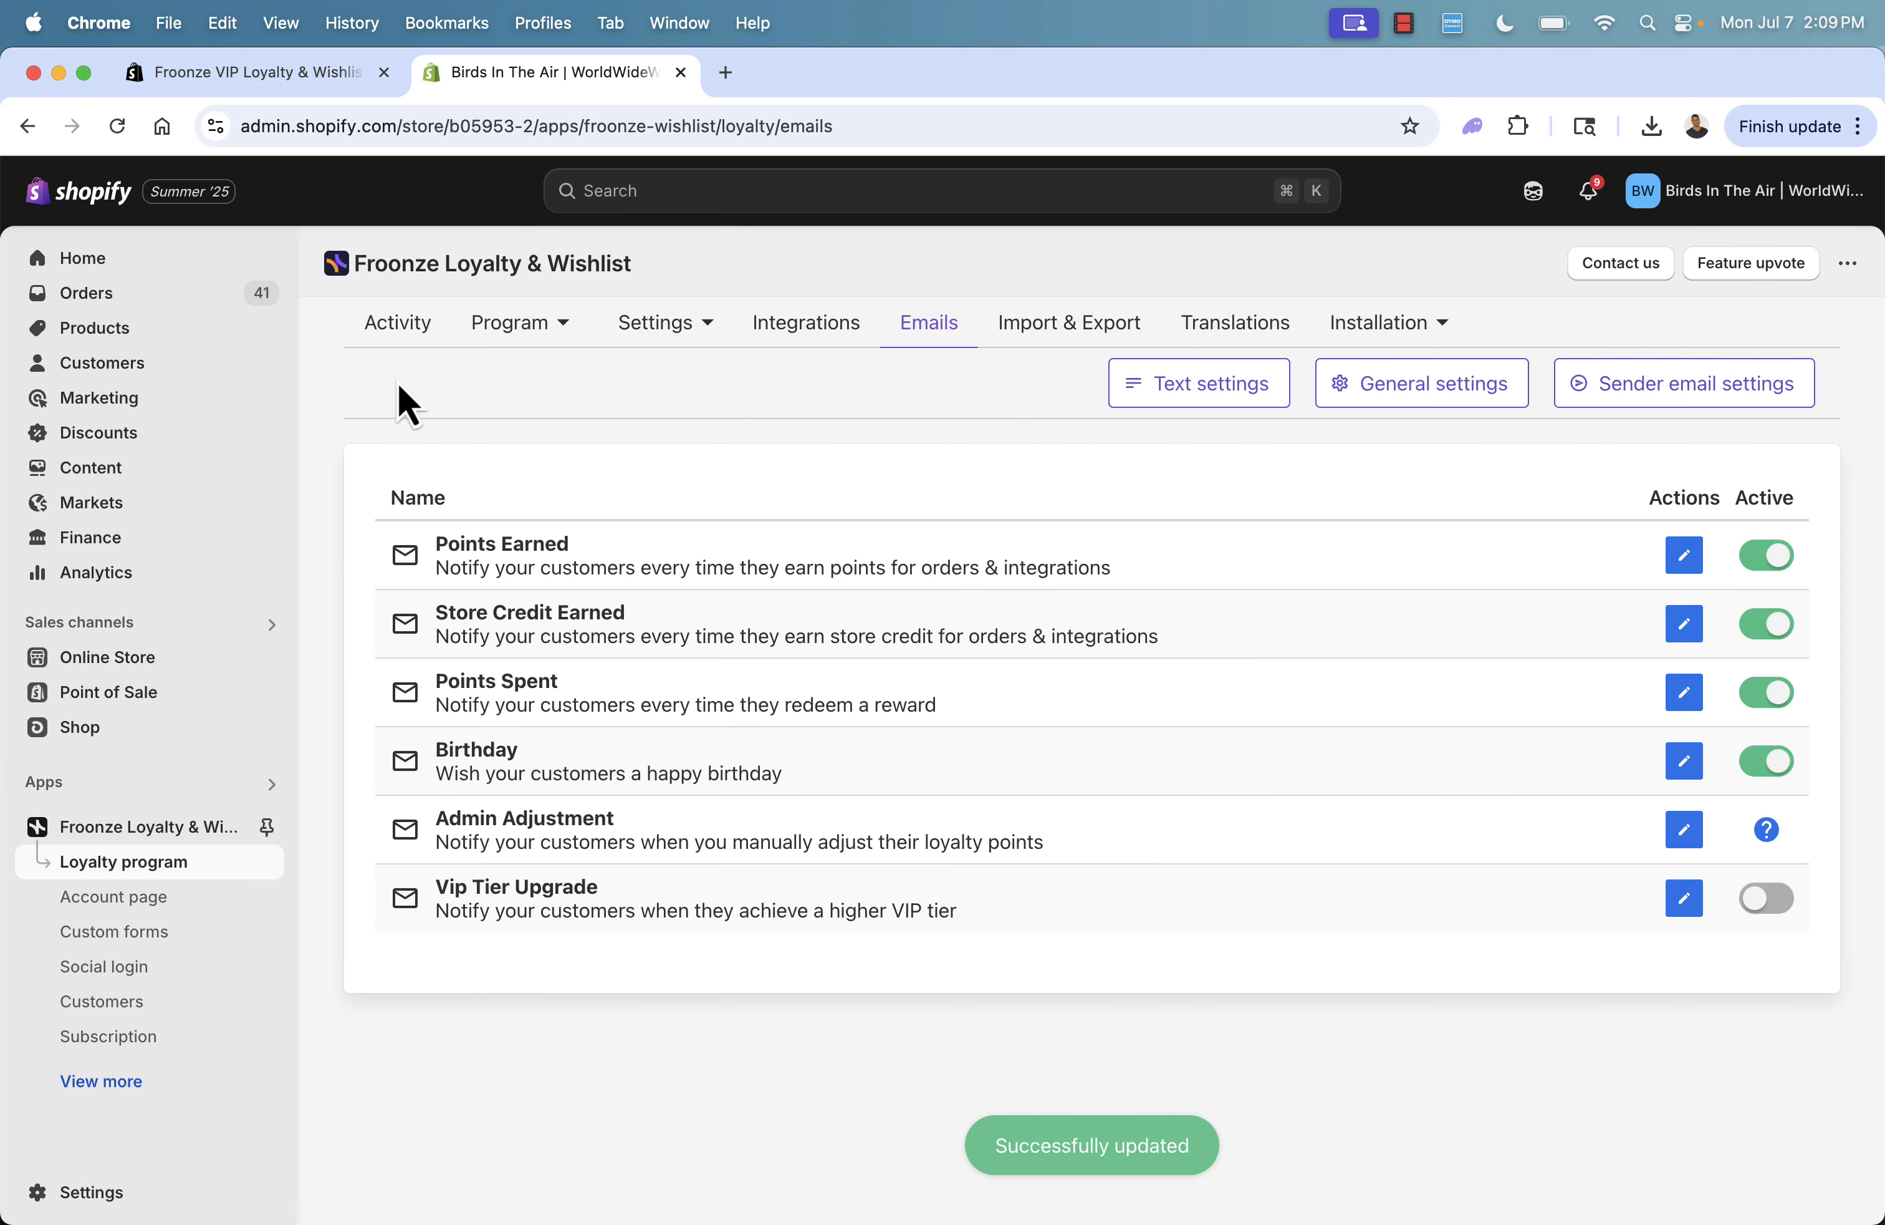
Look at the Points Earned email template, then return to the email list and open Import & Export.
{"action": "left_click", "coordinate": [1685, 554]}
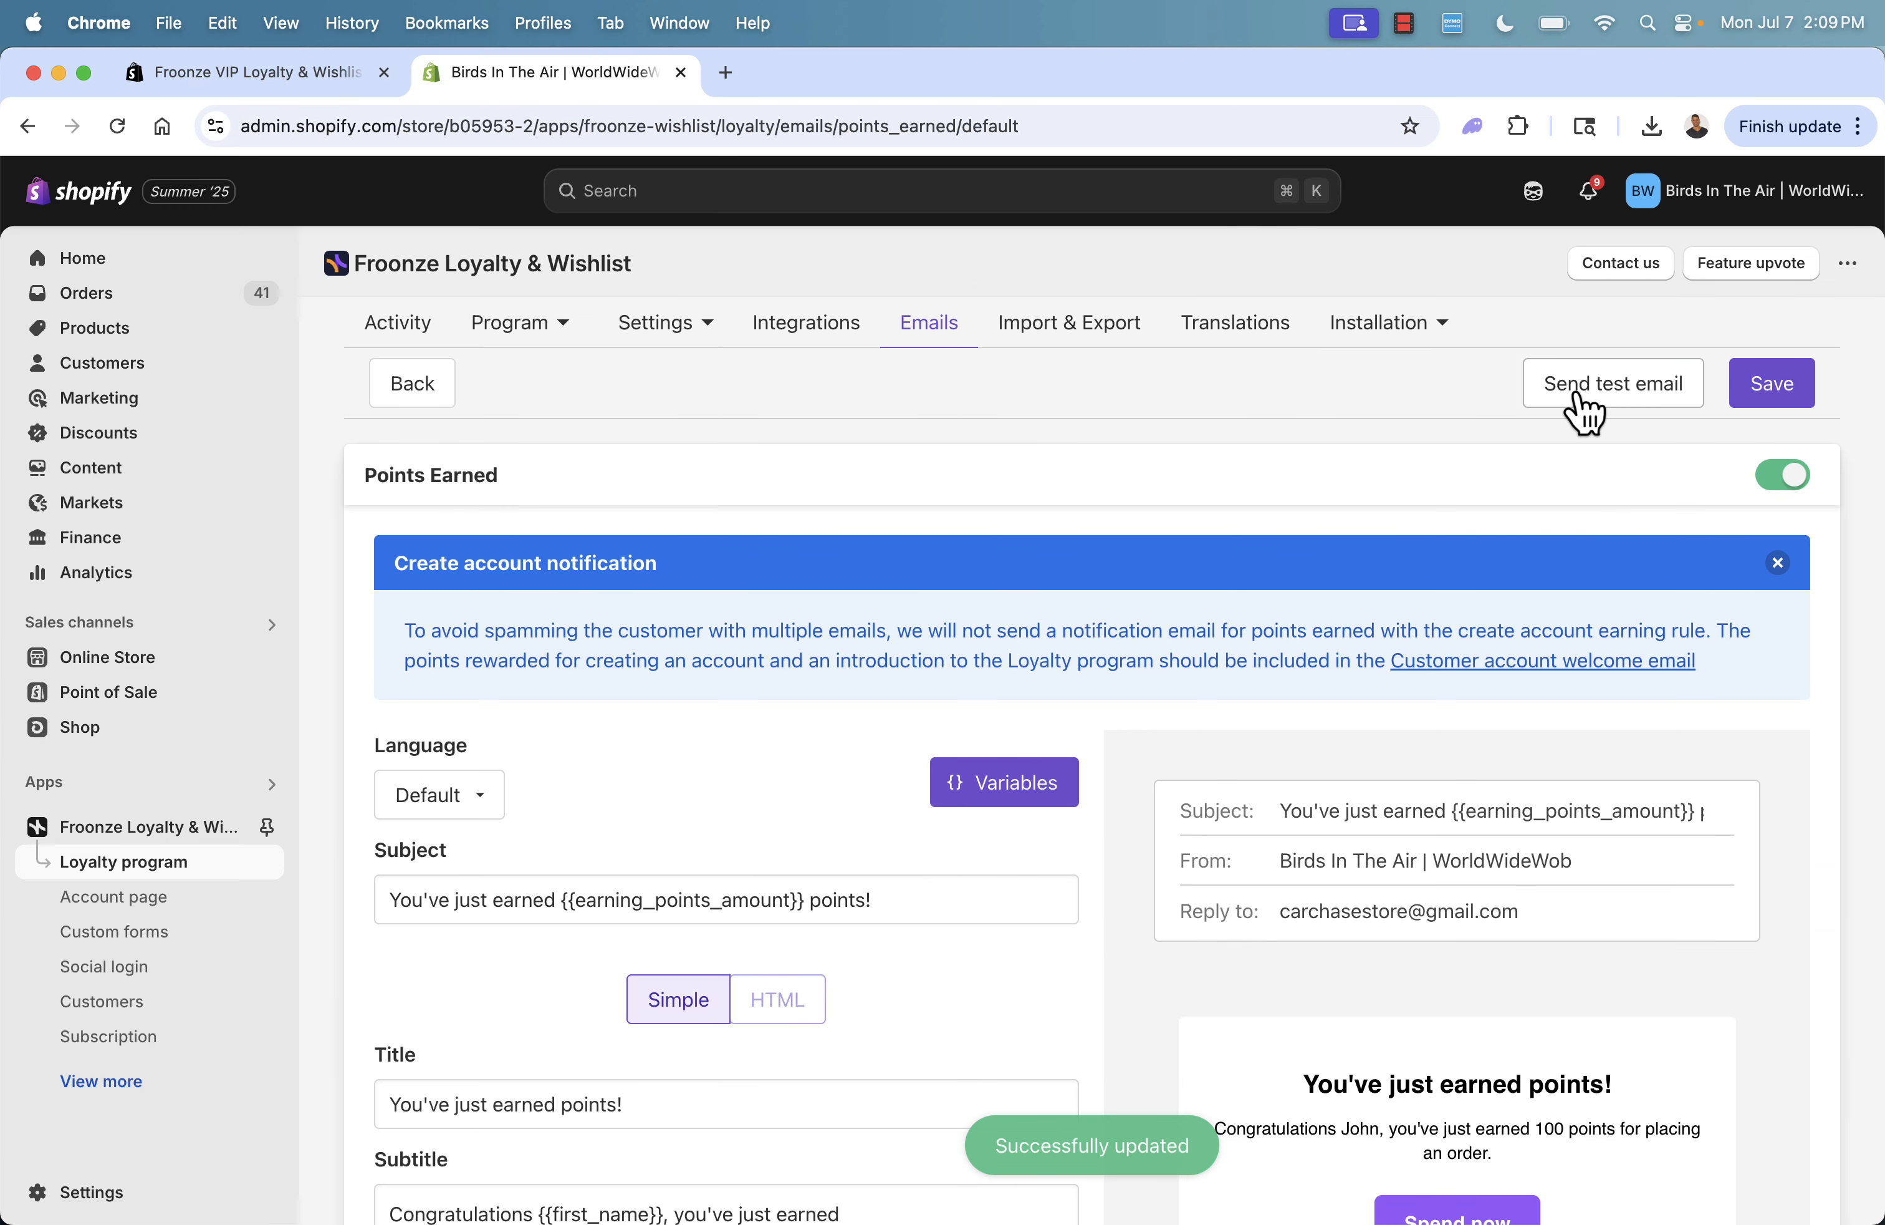
{"action": "left_click", "coordinate": [930, 326]}
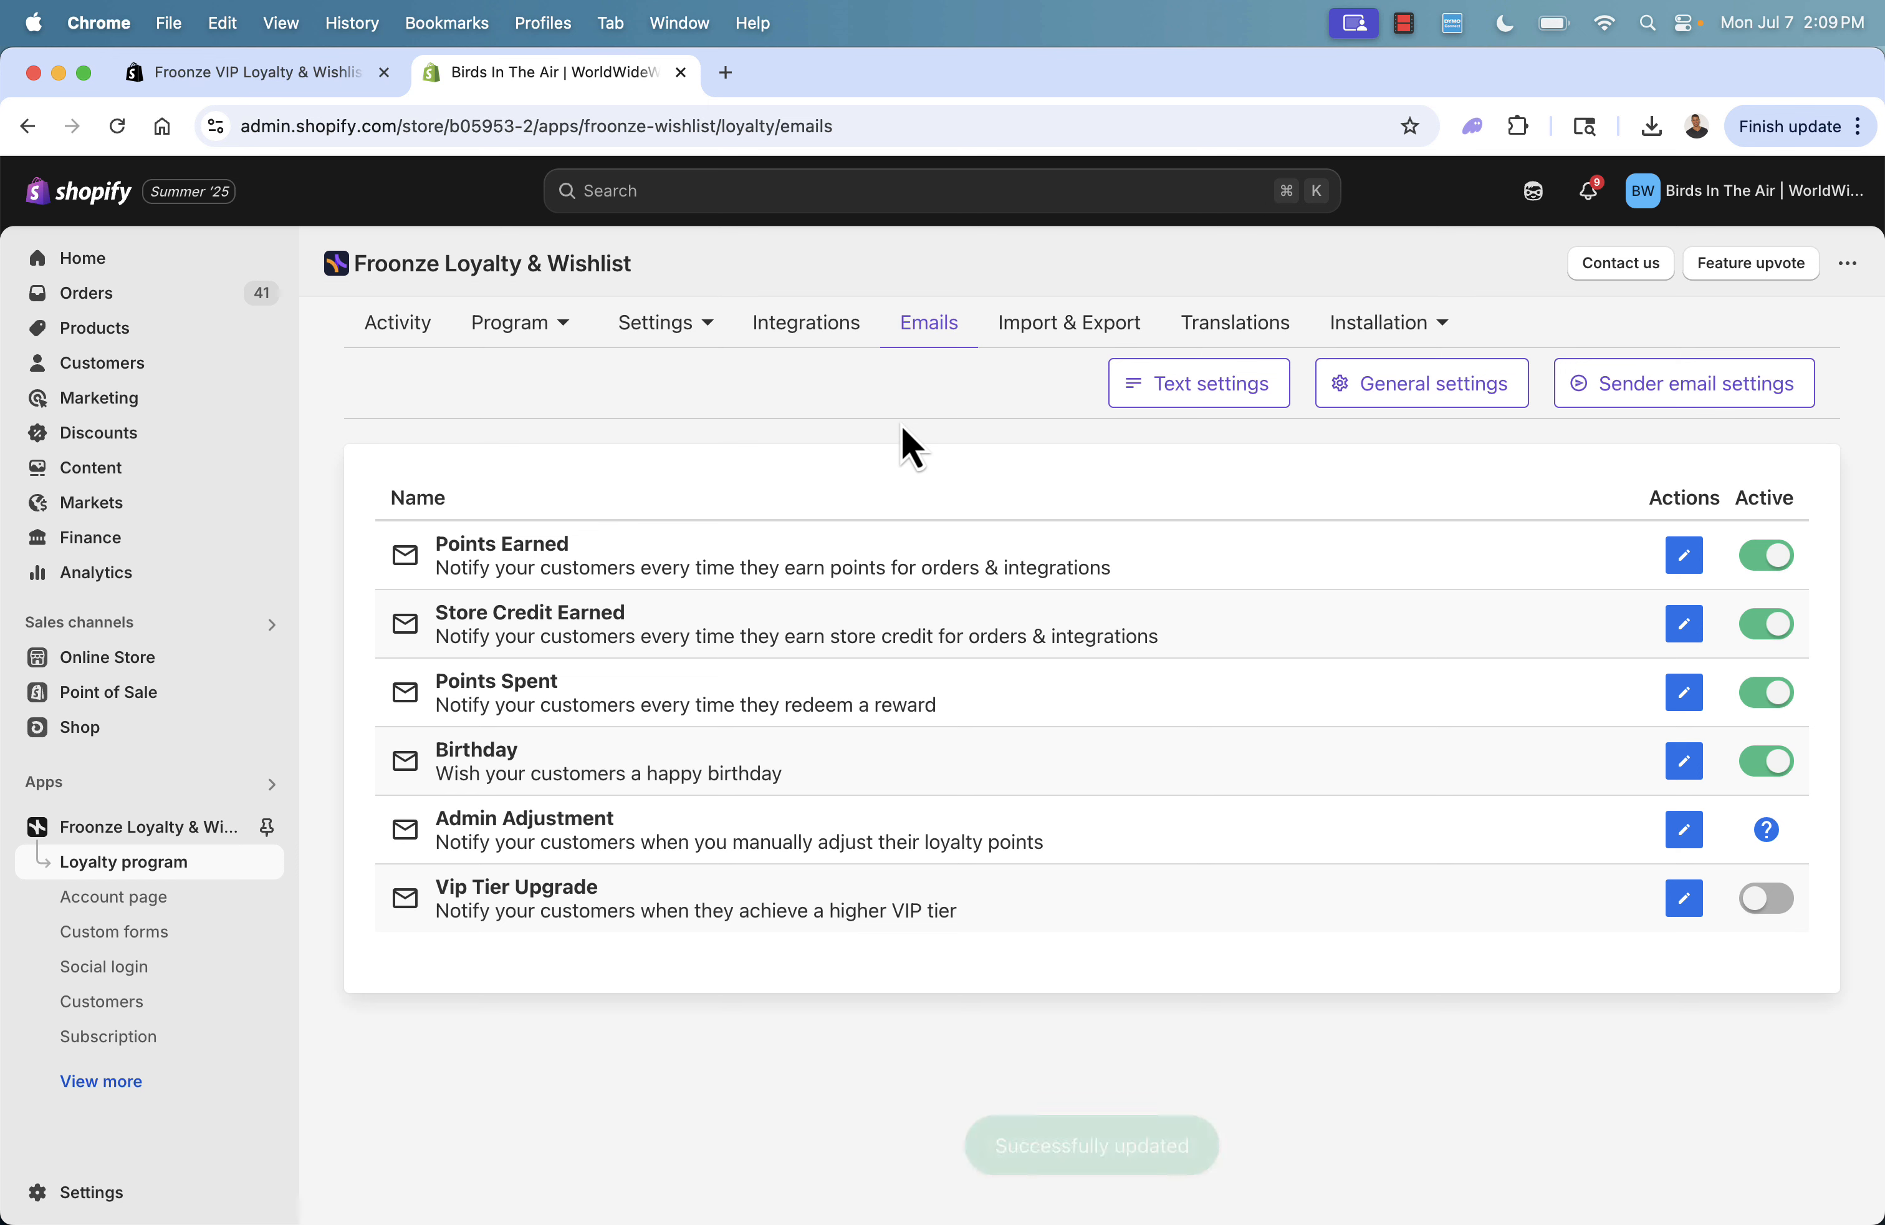
{"action": "left_click", "coordinate": [1016, 333]}
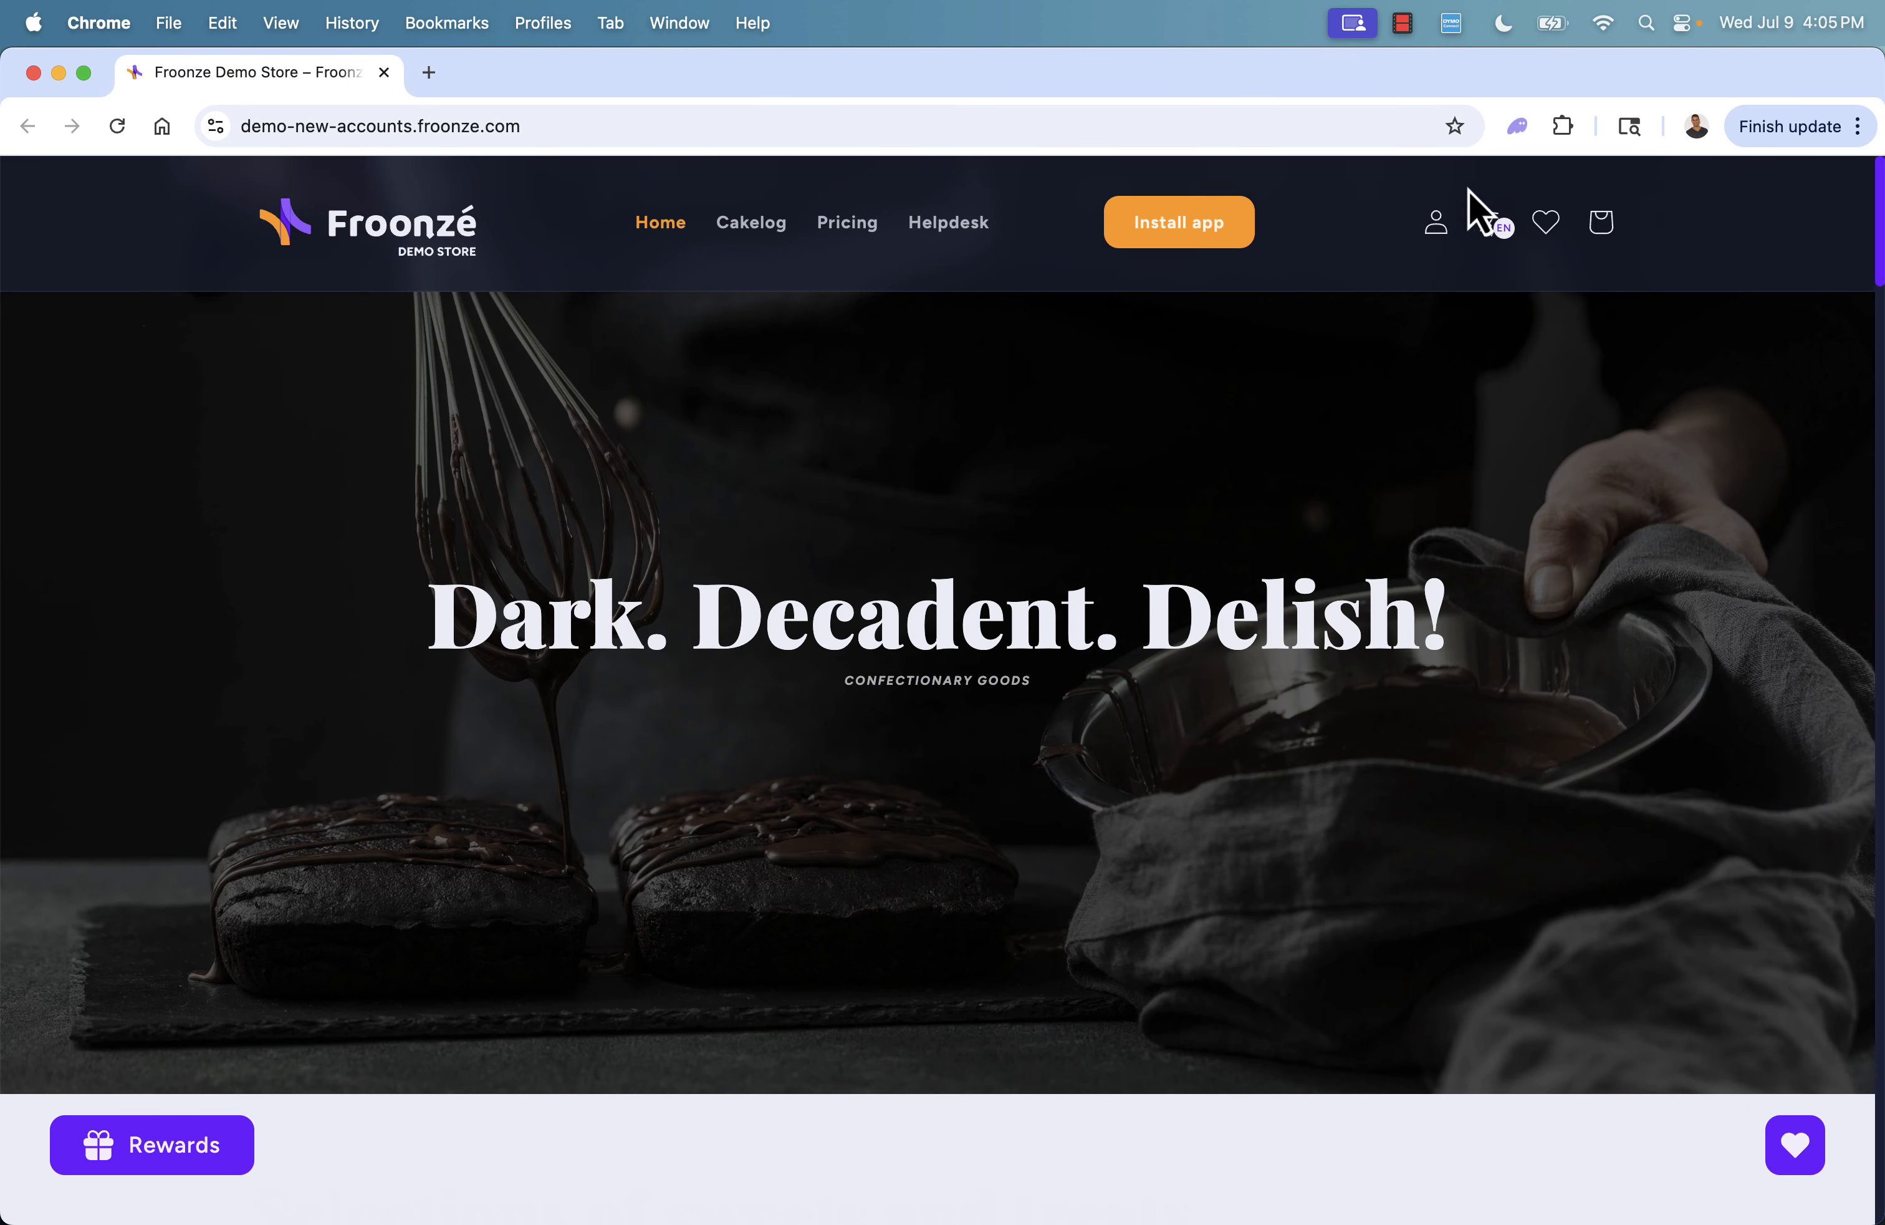
Examine the demo store's language choices and the Customer page texts in the loyalty program's English translation.
{"action": "left_click", "coordinate": [1501, 228]}
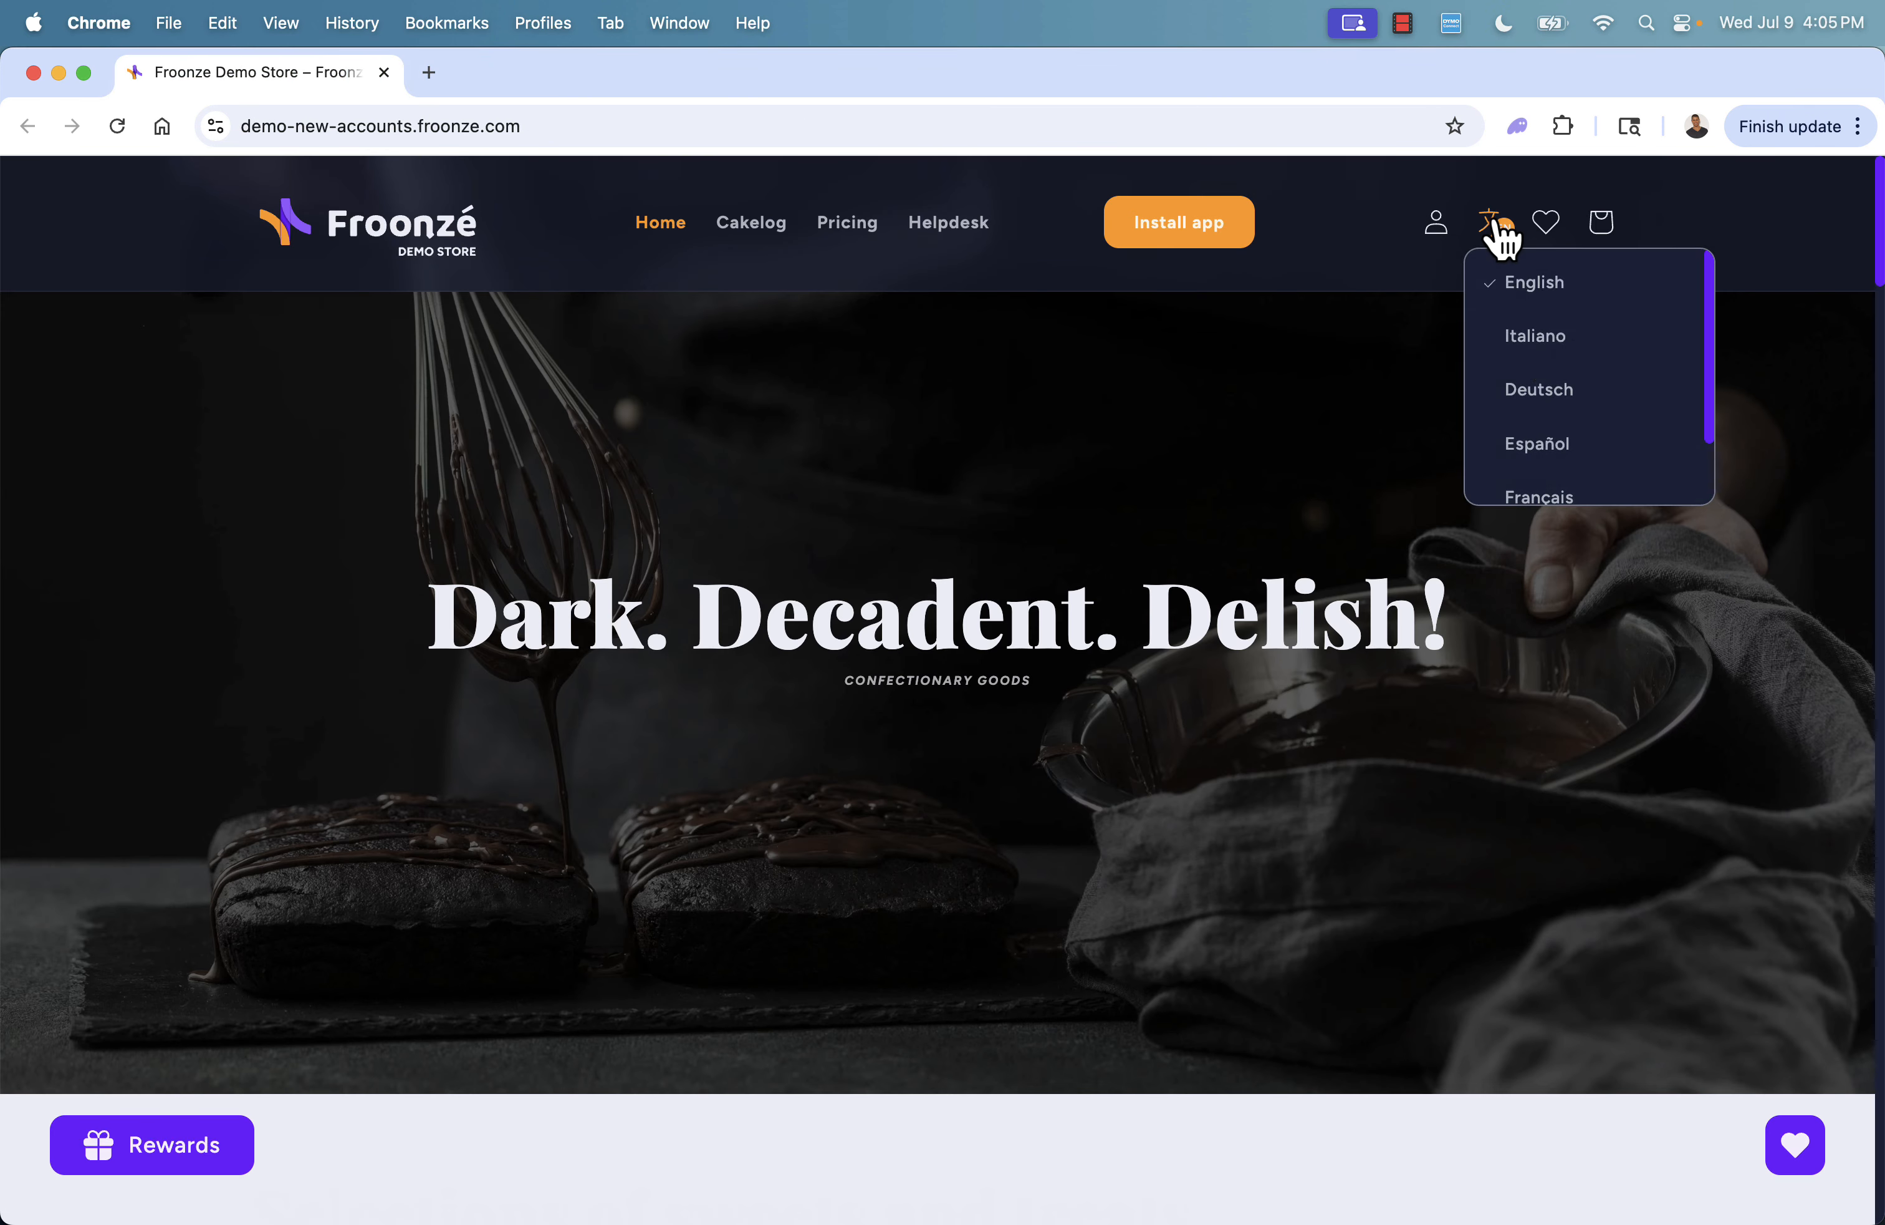
{"action": "scroll", "coordinate": [1544, 364], "scroll_direction": "down", "scroll_amount": 2}
{"action": "scroll", "coordinate": [1544, 364], "scroll_direction": "up", "scroll_amount": 2}
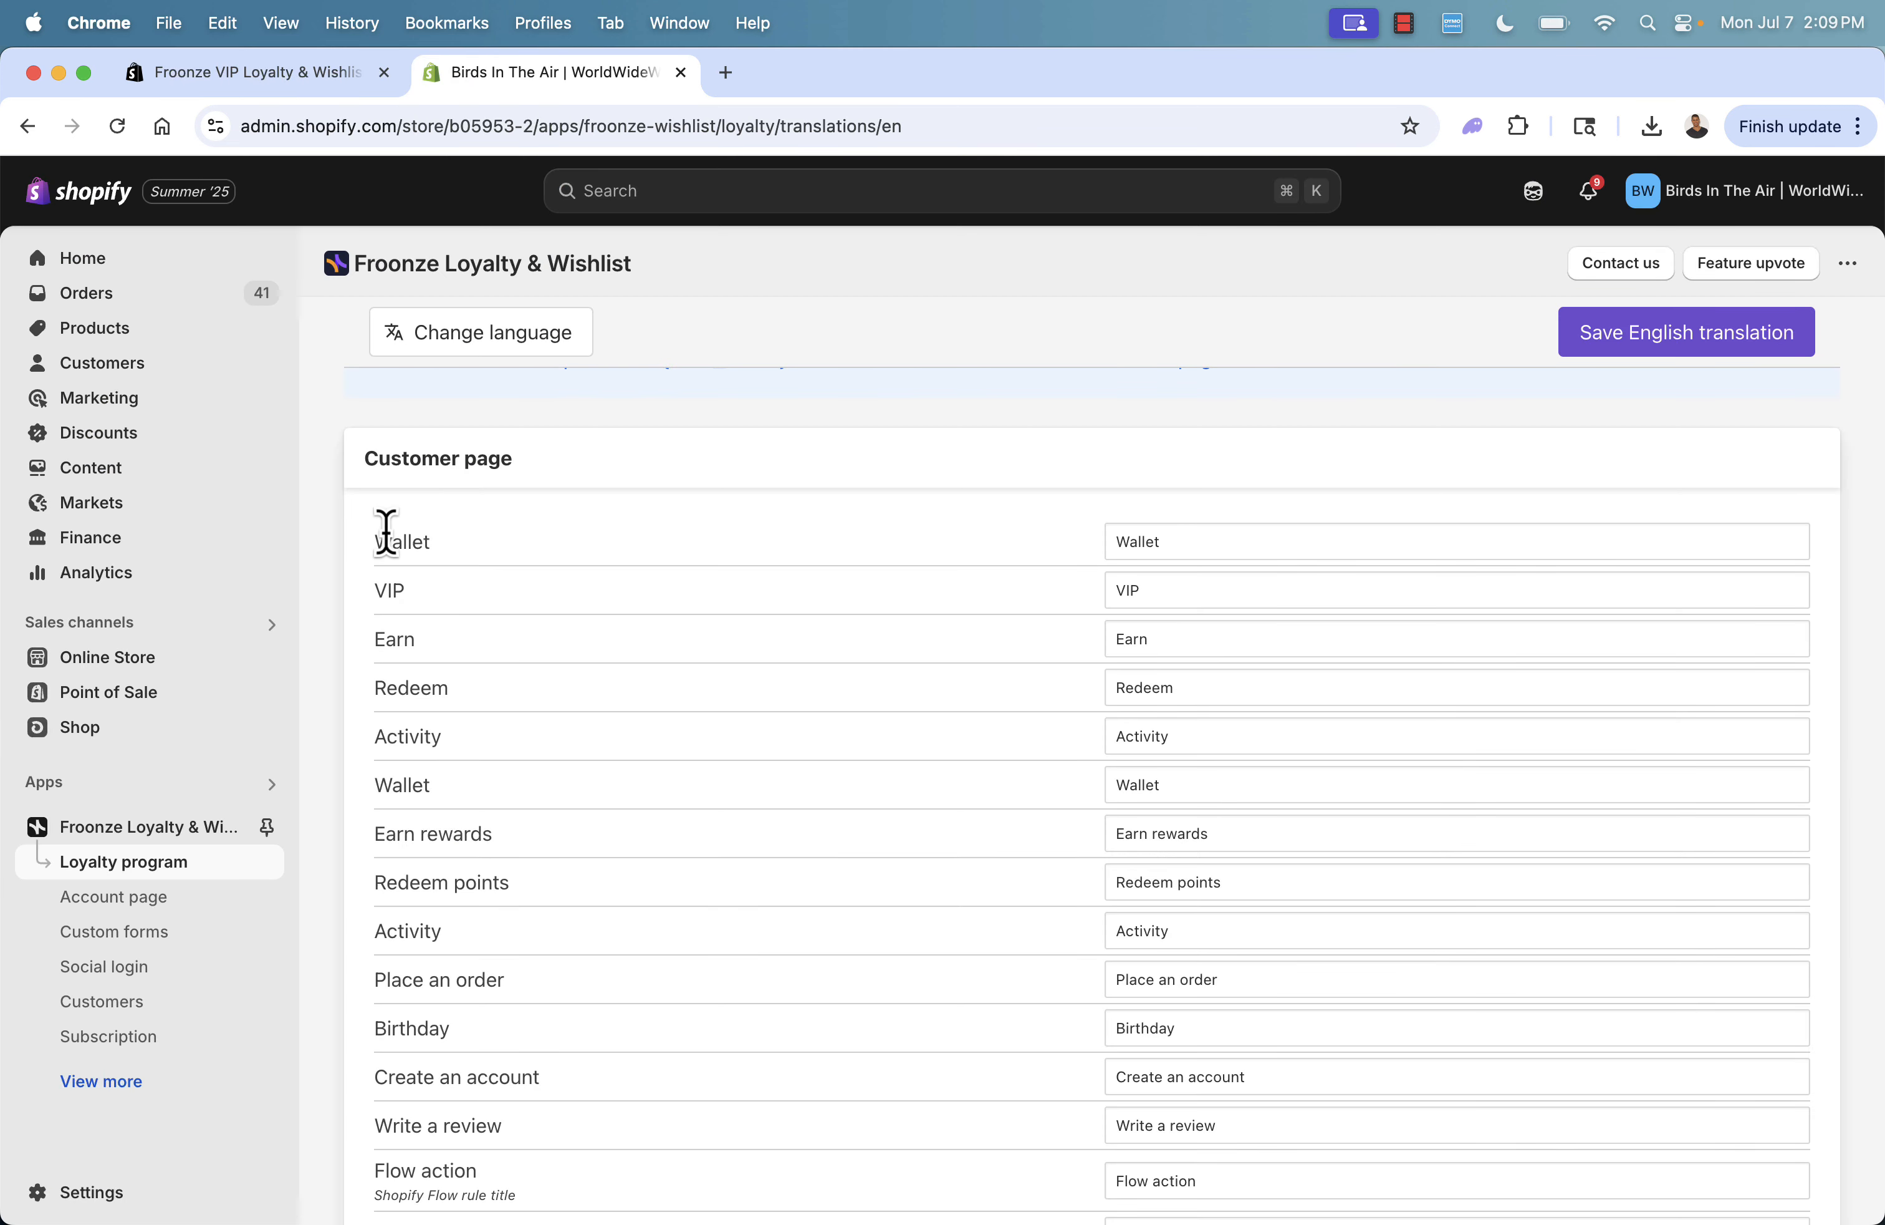
{"action": "scroll", "coordinate": [510, 909], "scroll_direction": "down", "scroll_amount": 2}
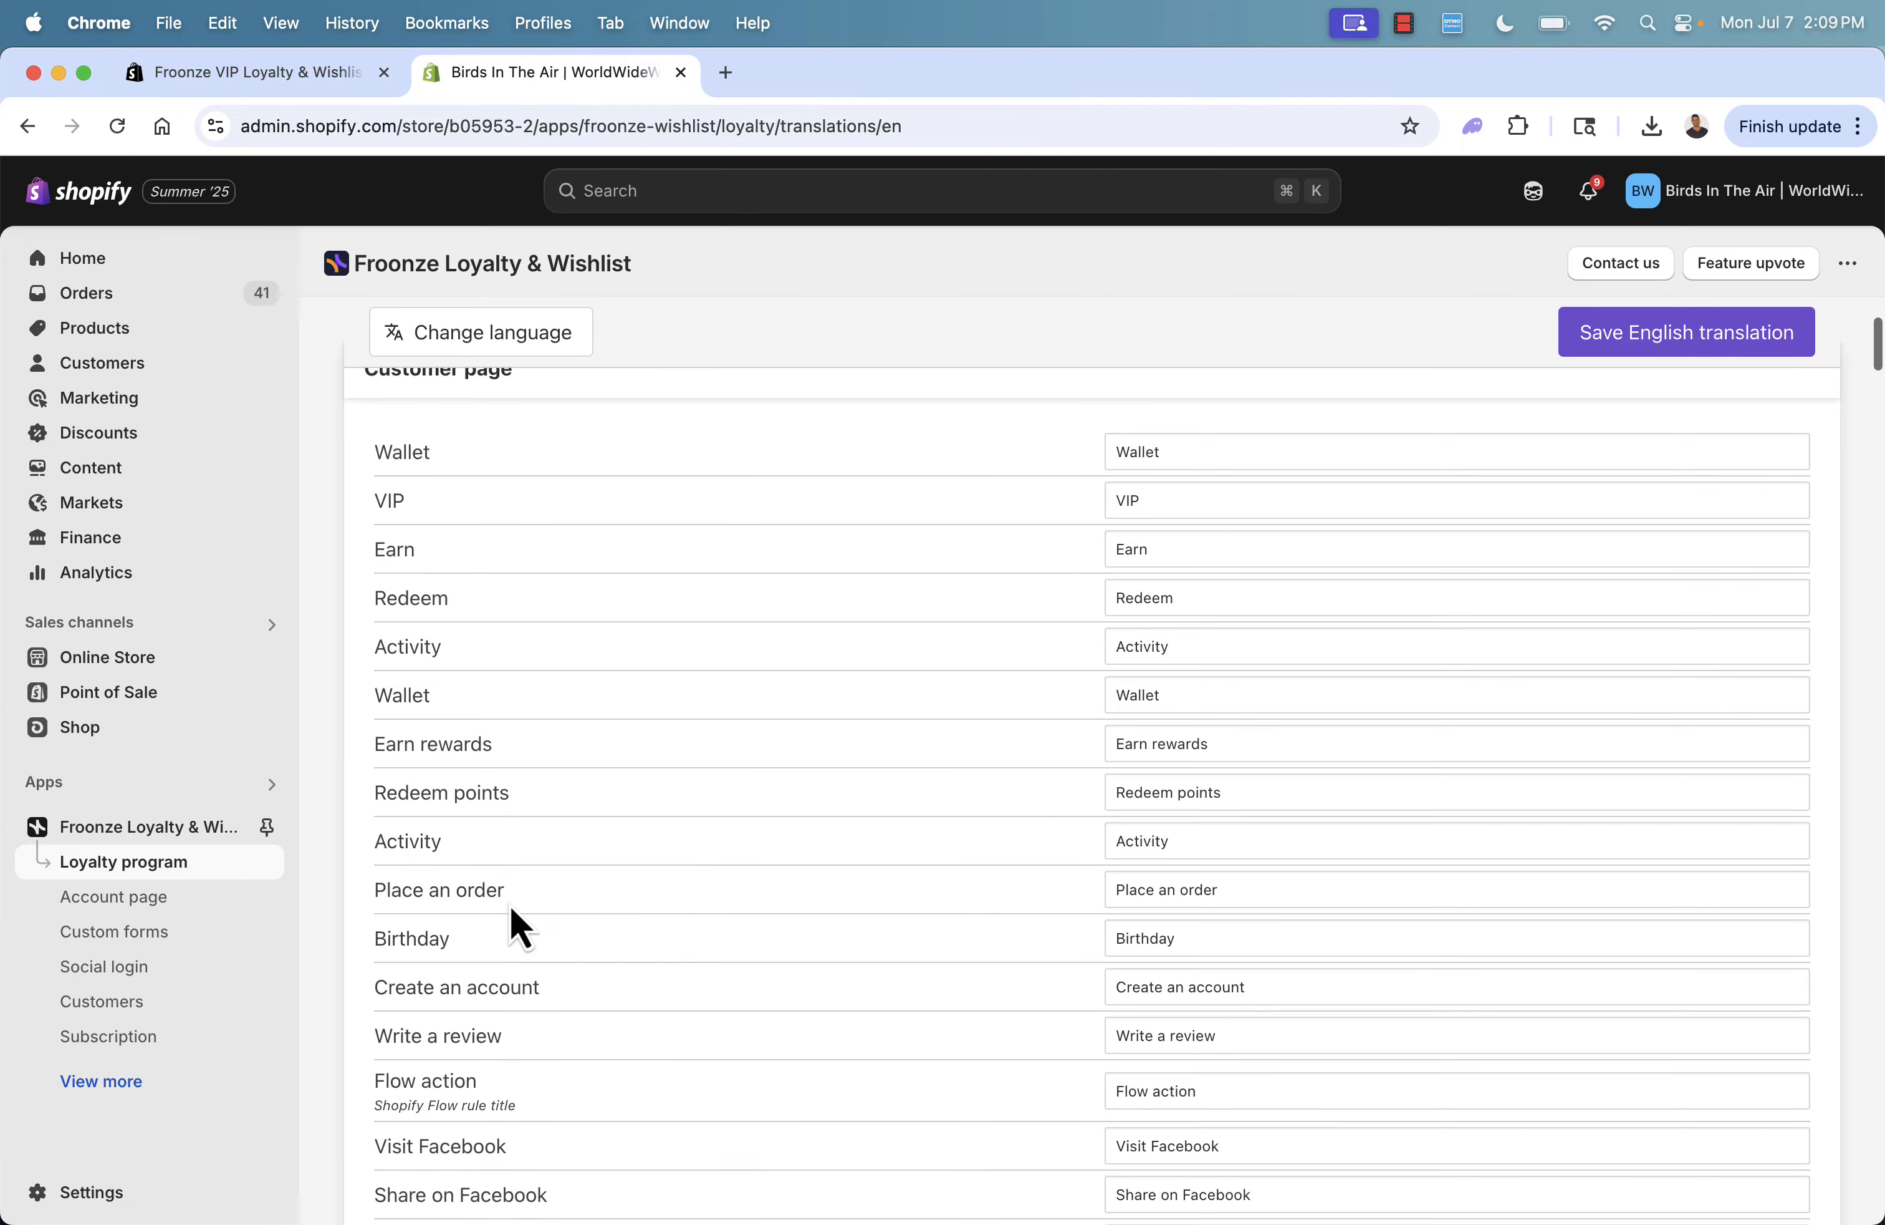
Skim more of the English Customer page texts, then open the installation instructions for the required main app block.
{"action": "scroll", "coordinate": [532, 919], "scroll_direction": "down", "scroll_amount": 8}
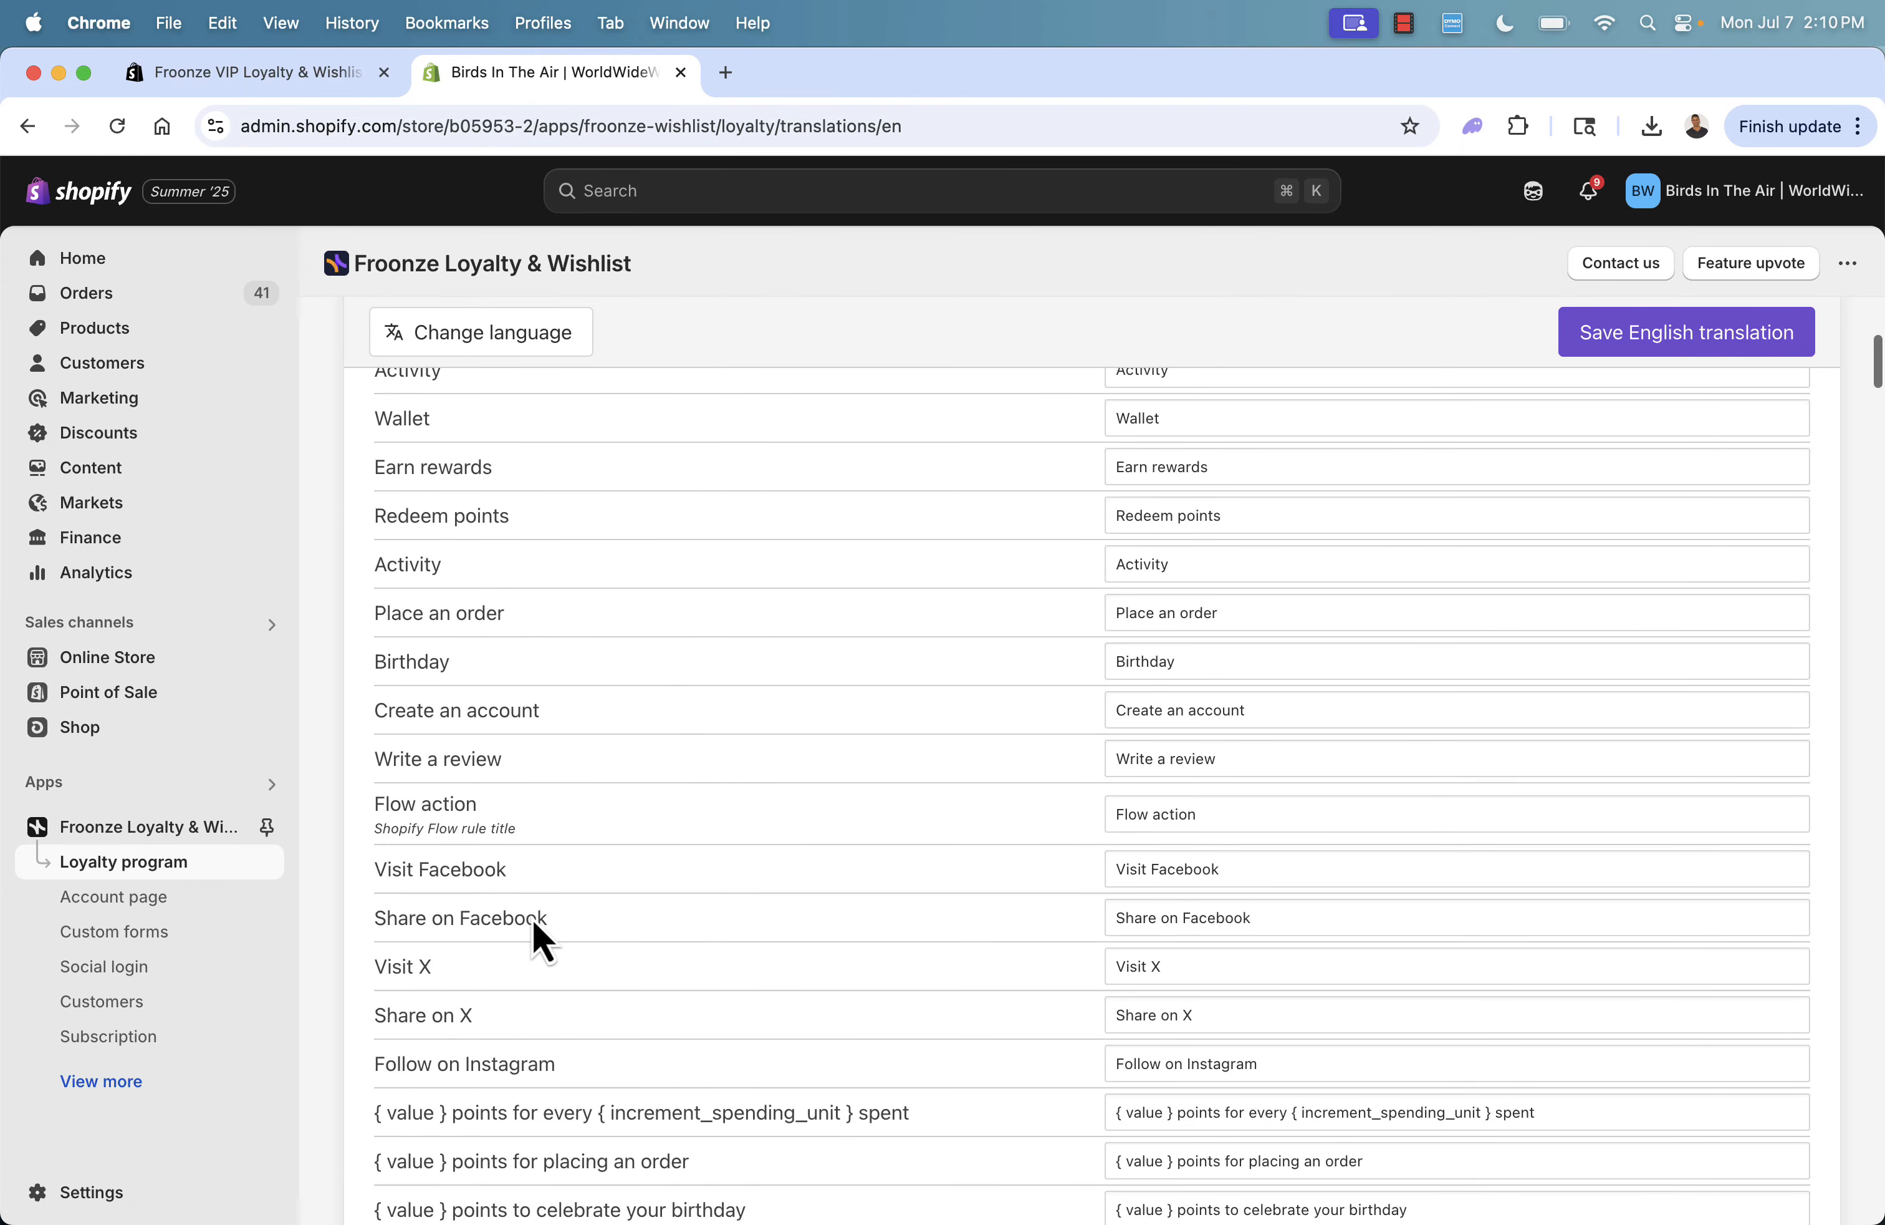
{"action": "scroll", "coordinate": [531, 920], "scroll_direction": "up", "scroll_amount": 12}
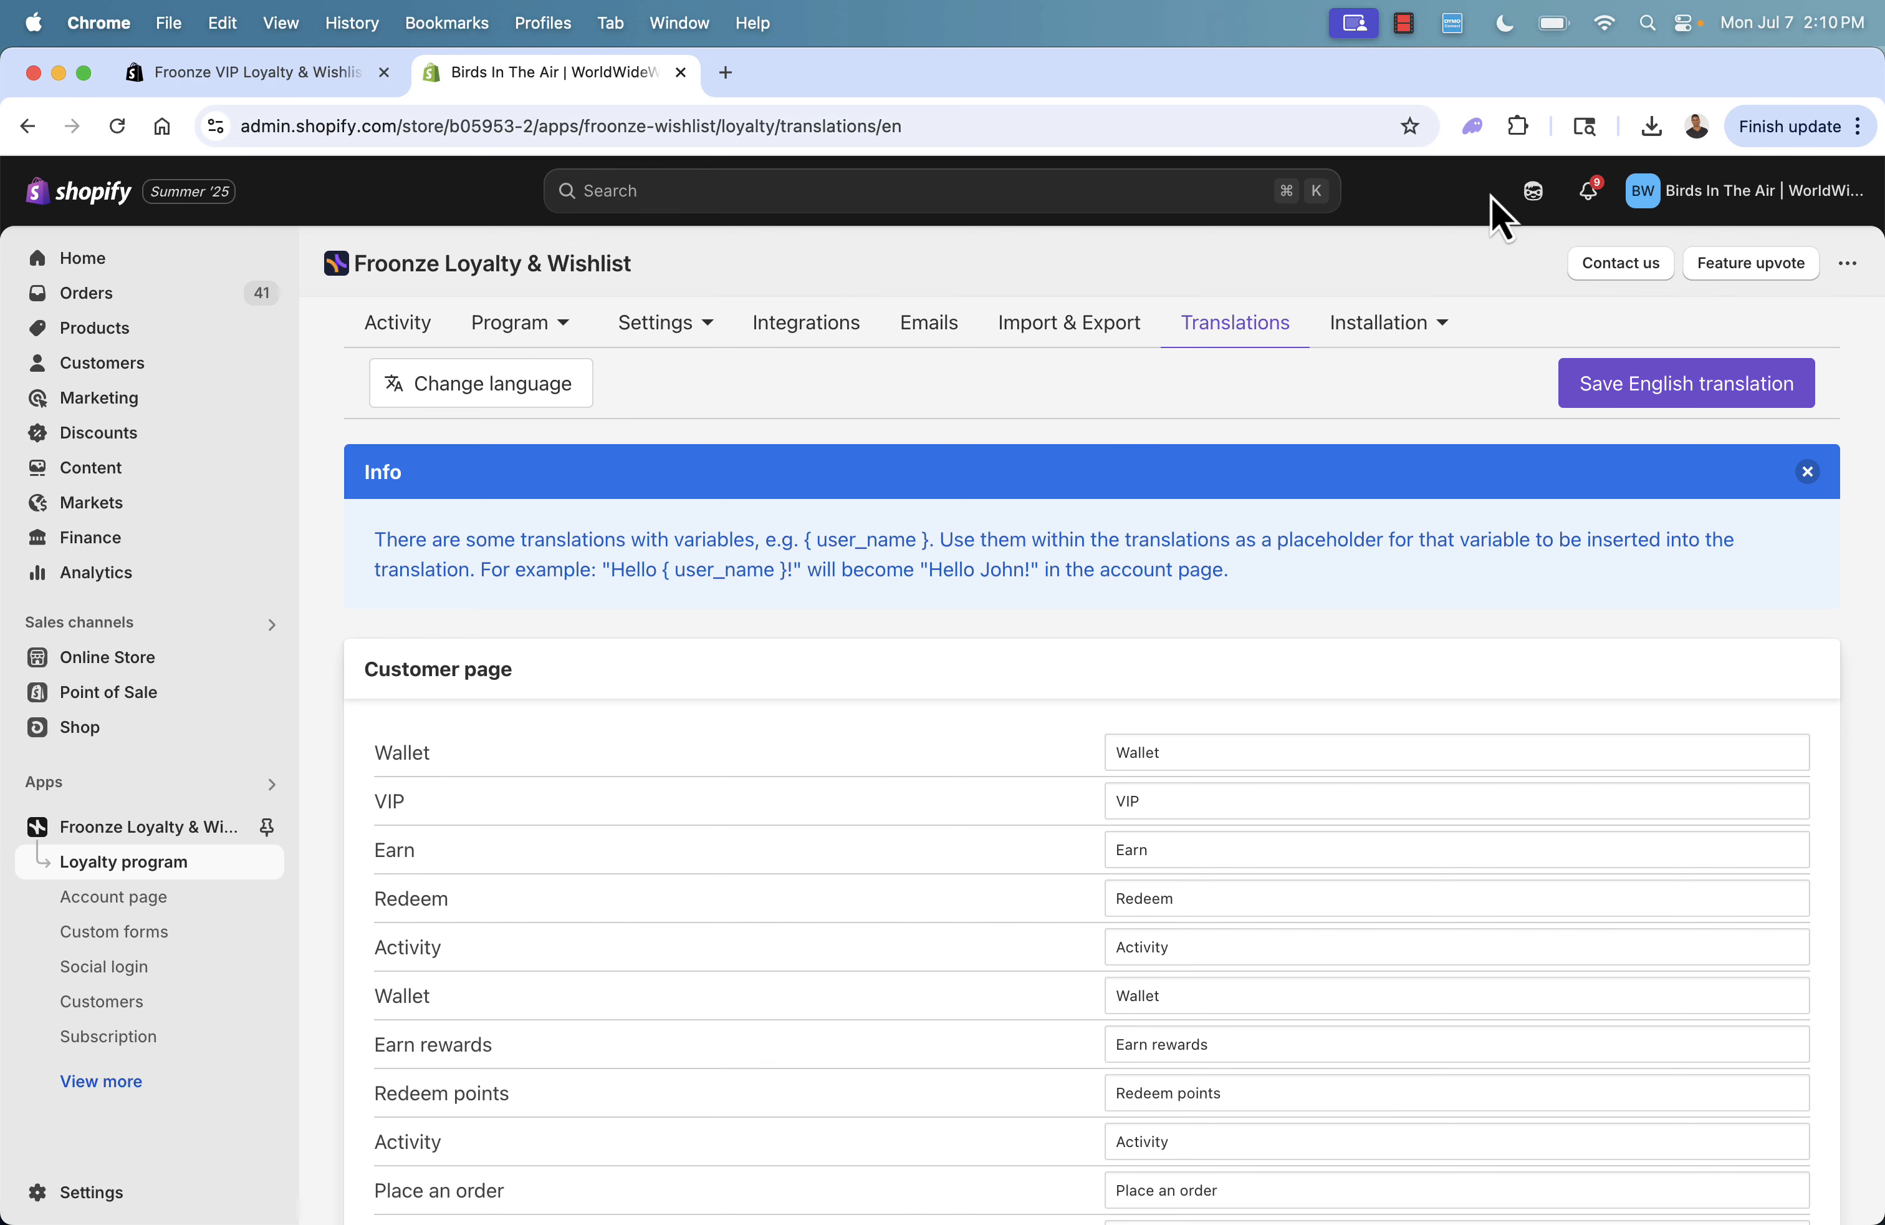
{"action": "left_click", "coordinate": [1401, 332]}
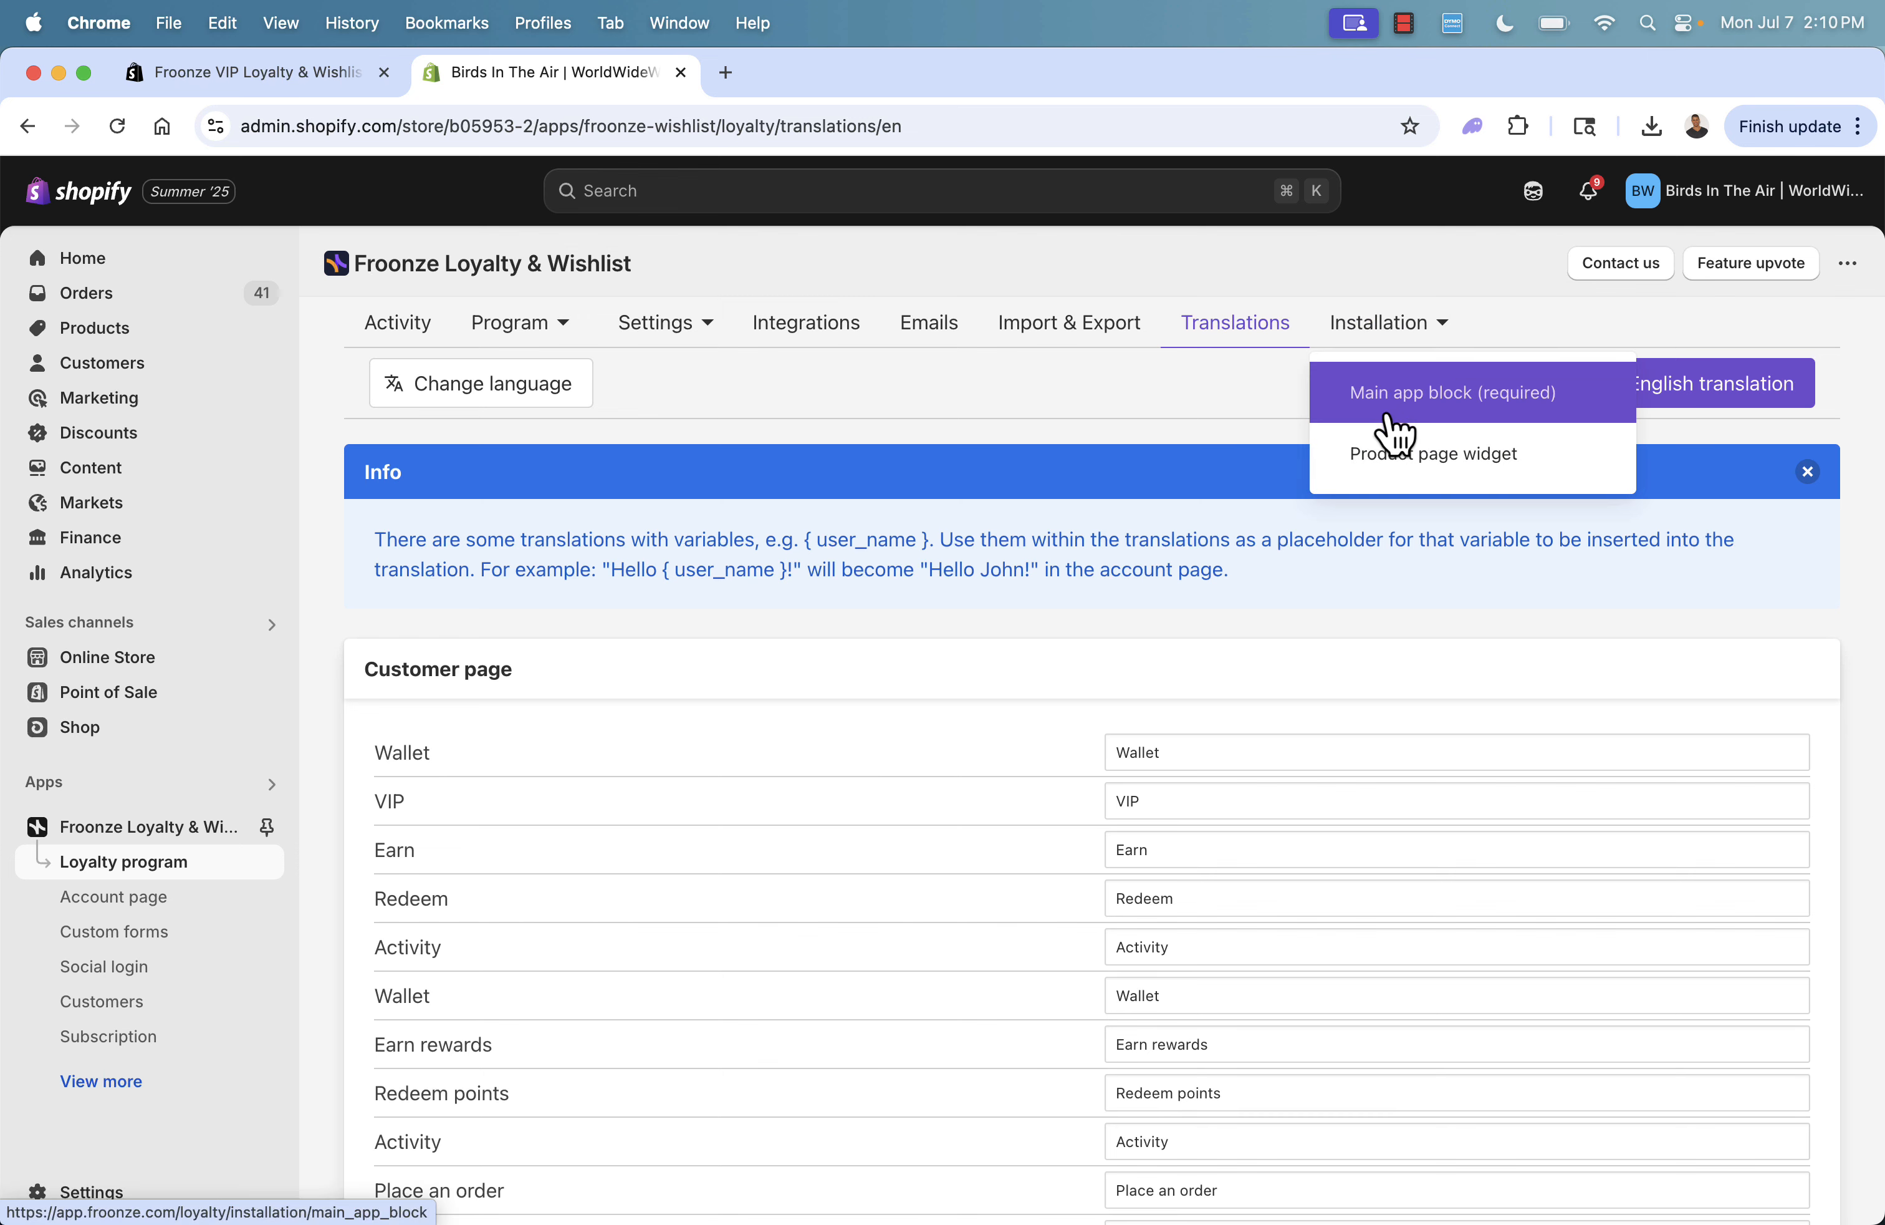
{"action": "left_click", "coordinate": [1388, 394]}
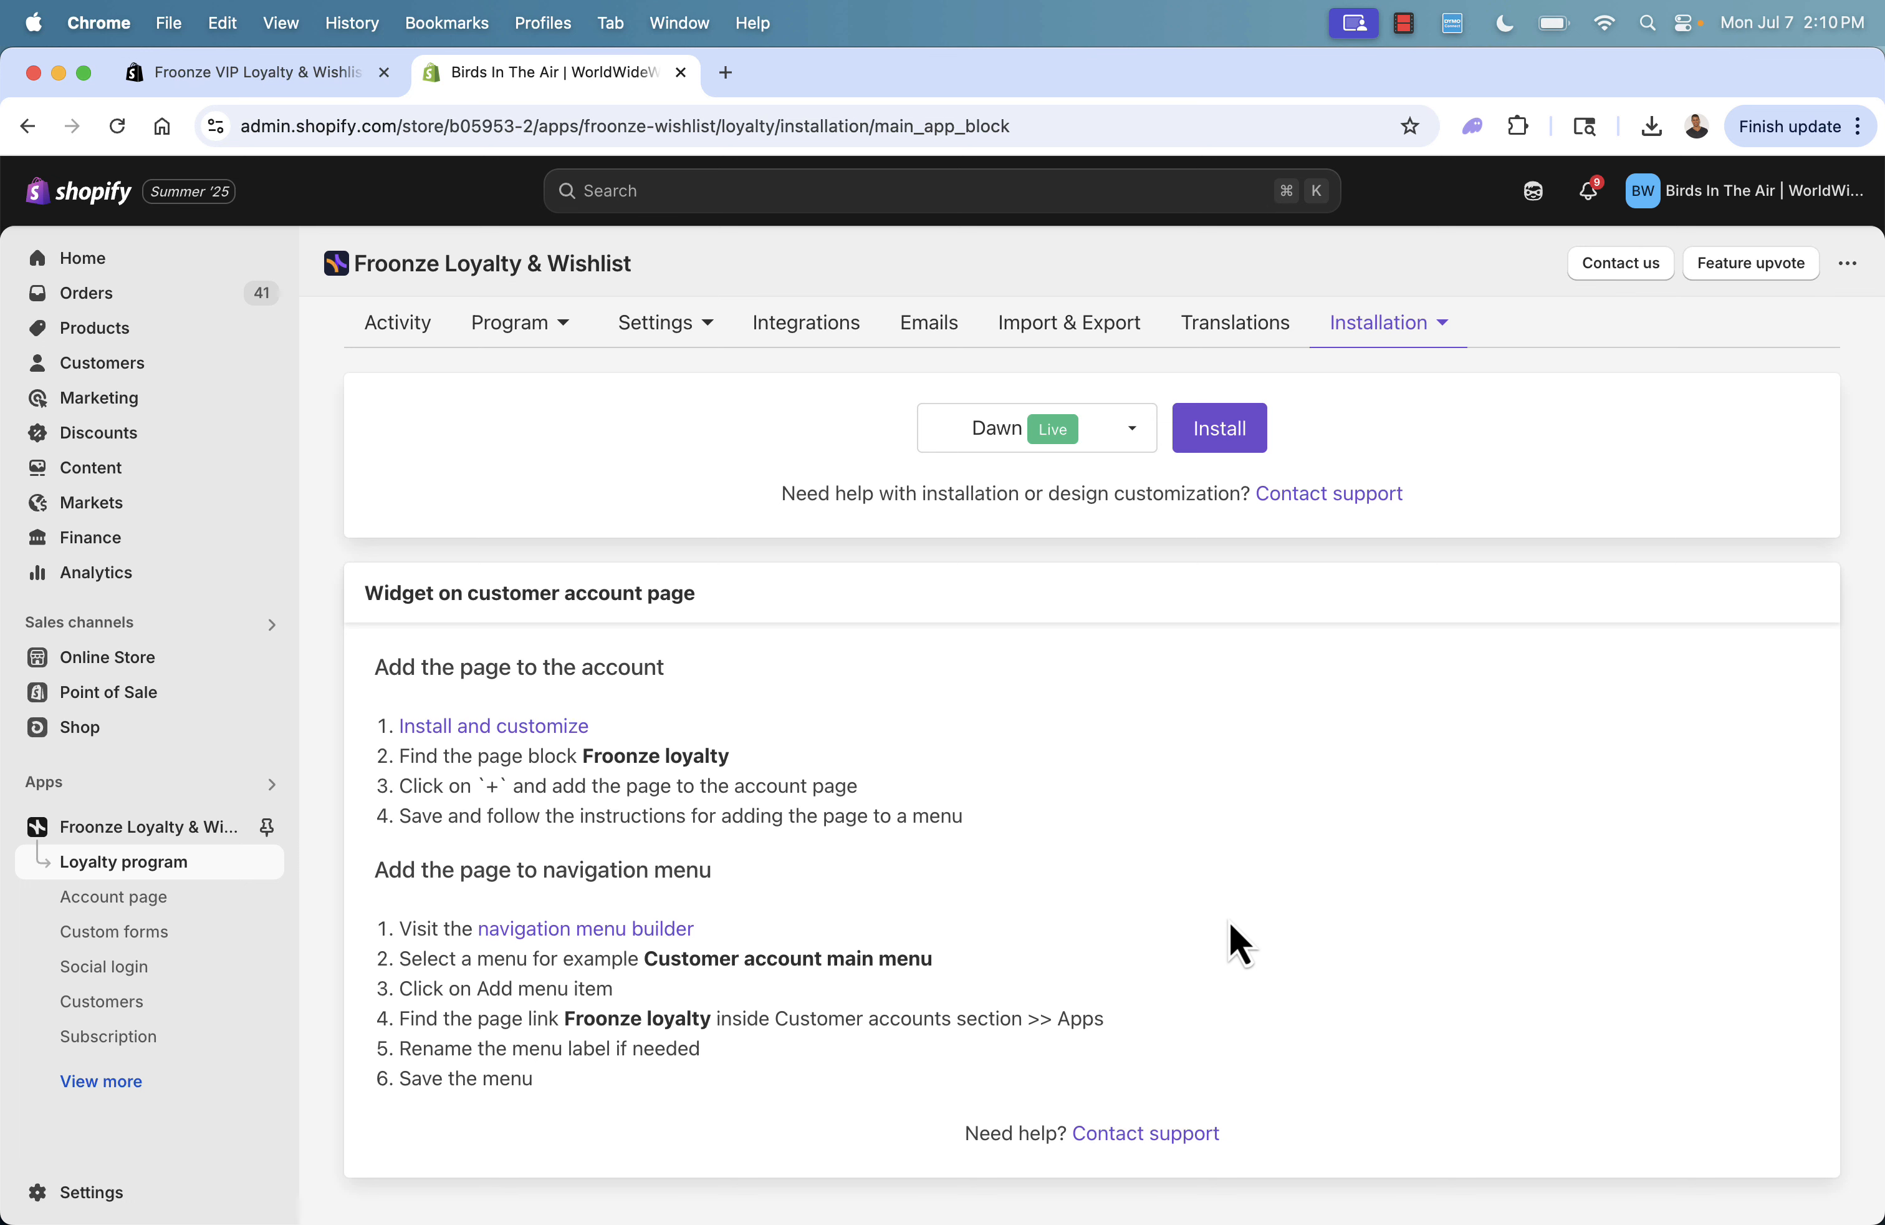
{"action": "mouse_move", "coordinate": [1401, 333]}
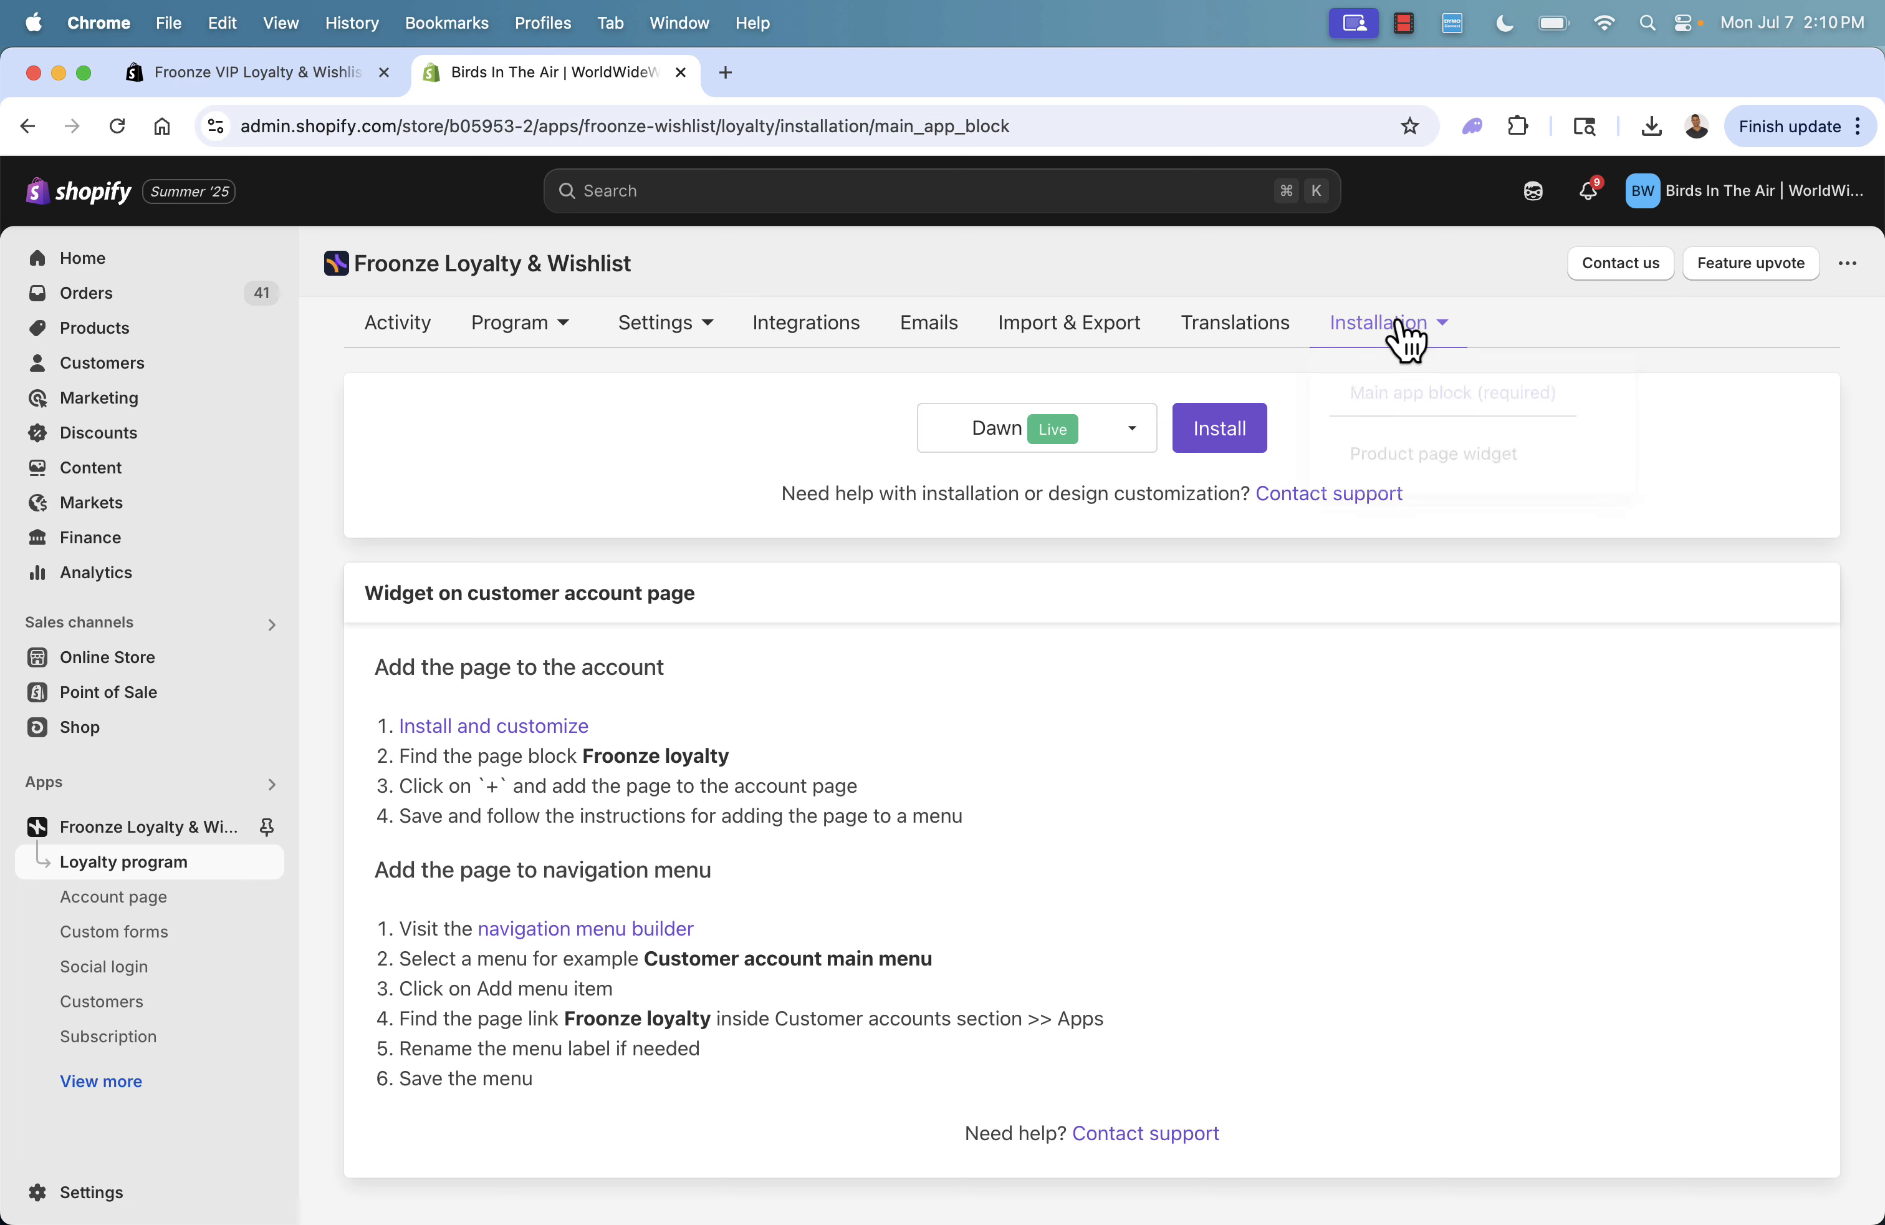
{"action": "left_click", "coordinate": [1479, 404]}
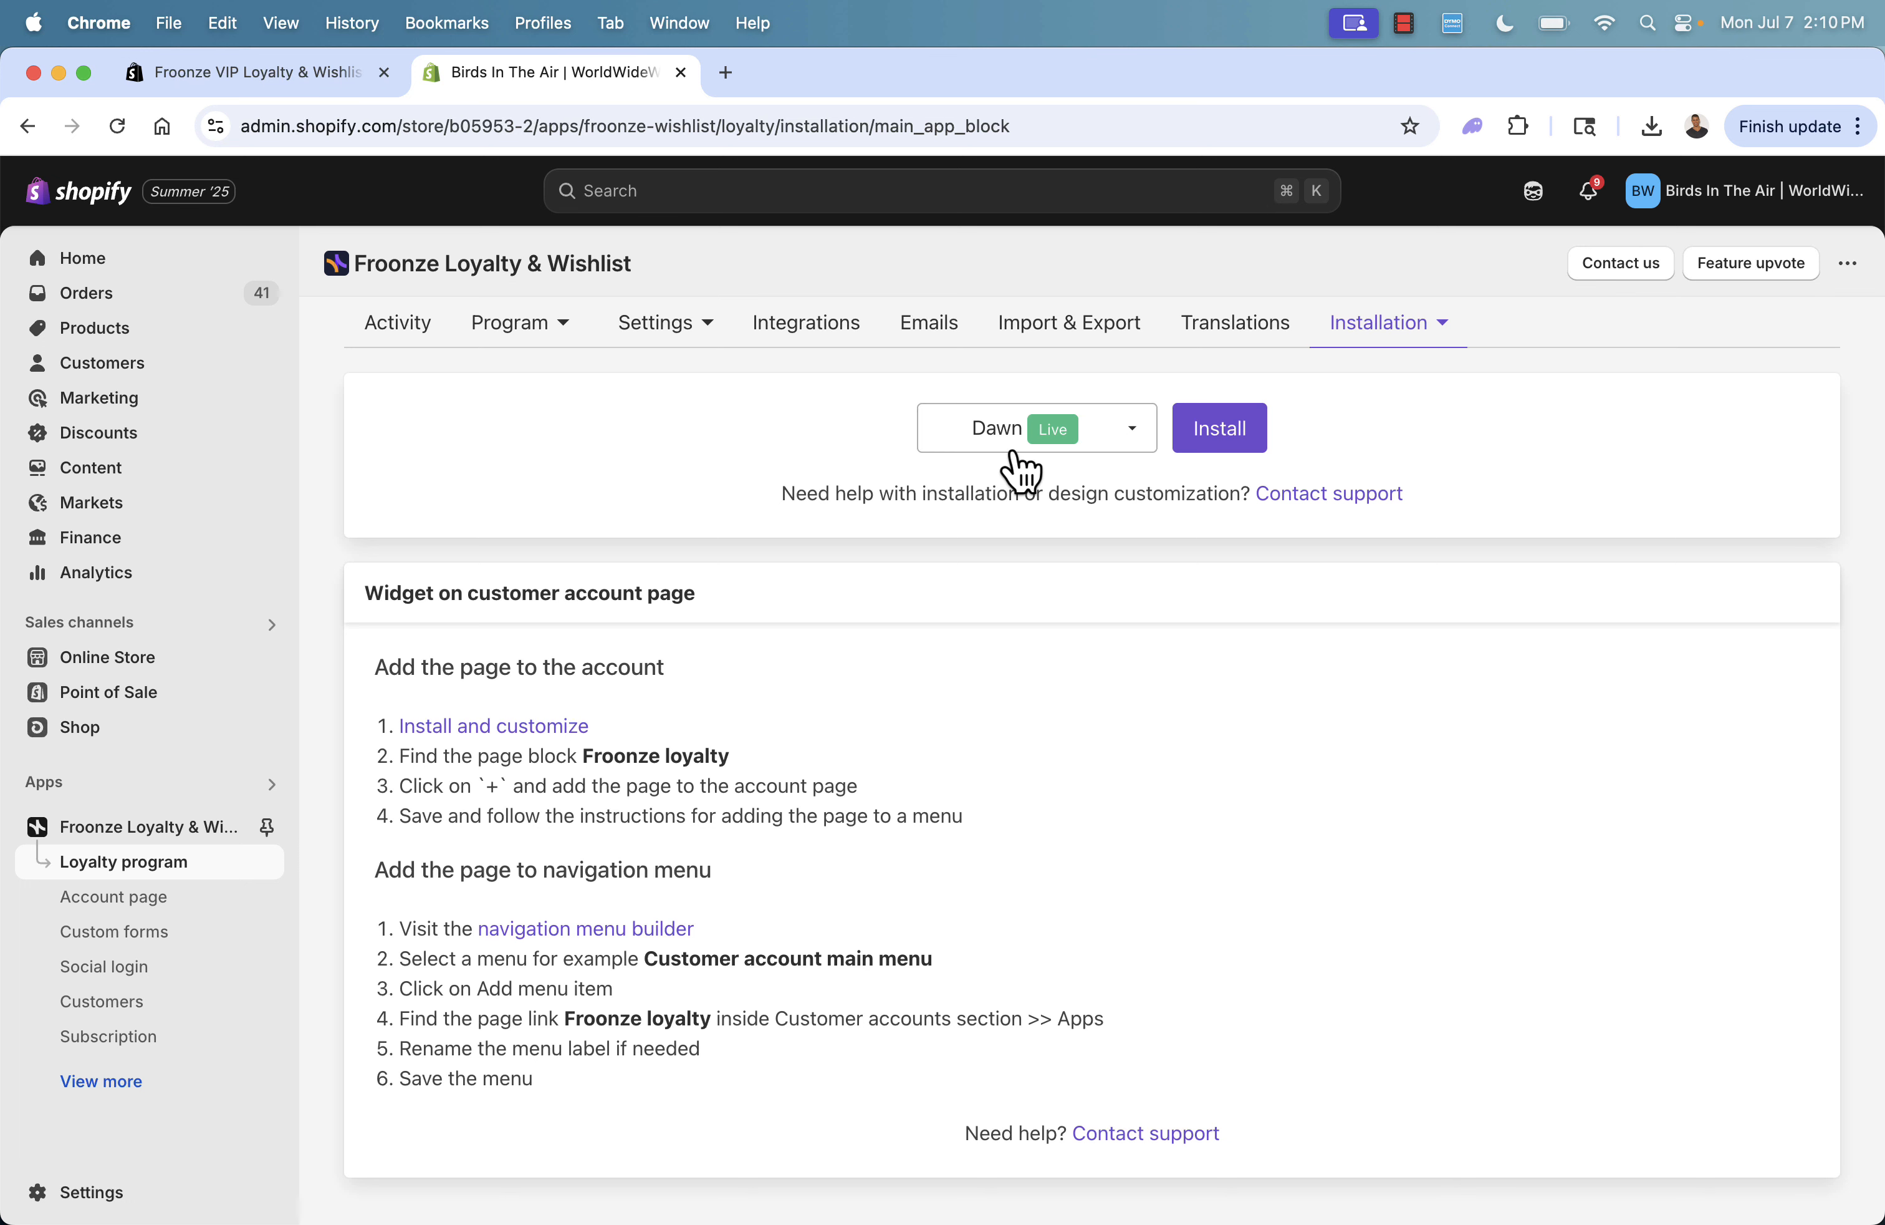
Install the main app block on the live Dawn theme and save it with the Loyalty & Referrals app embed enabled.
{"action": "left_click", "coordinate": [1232, 429]}
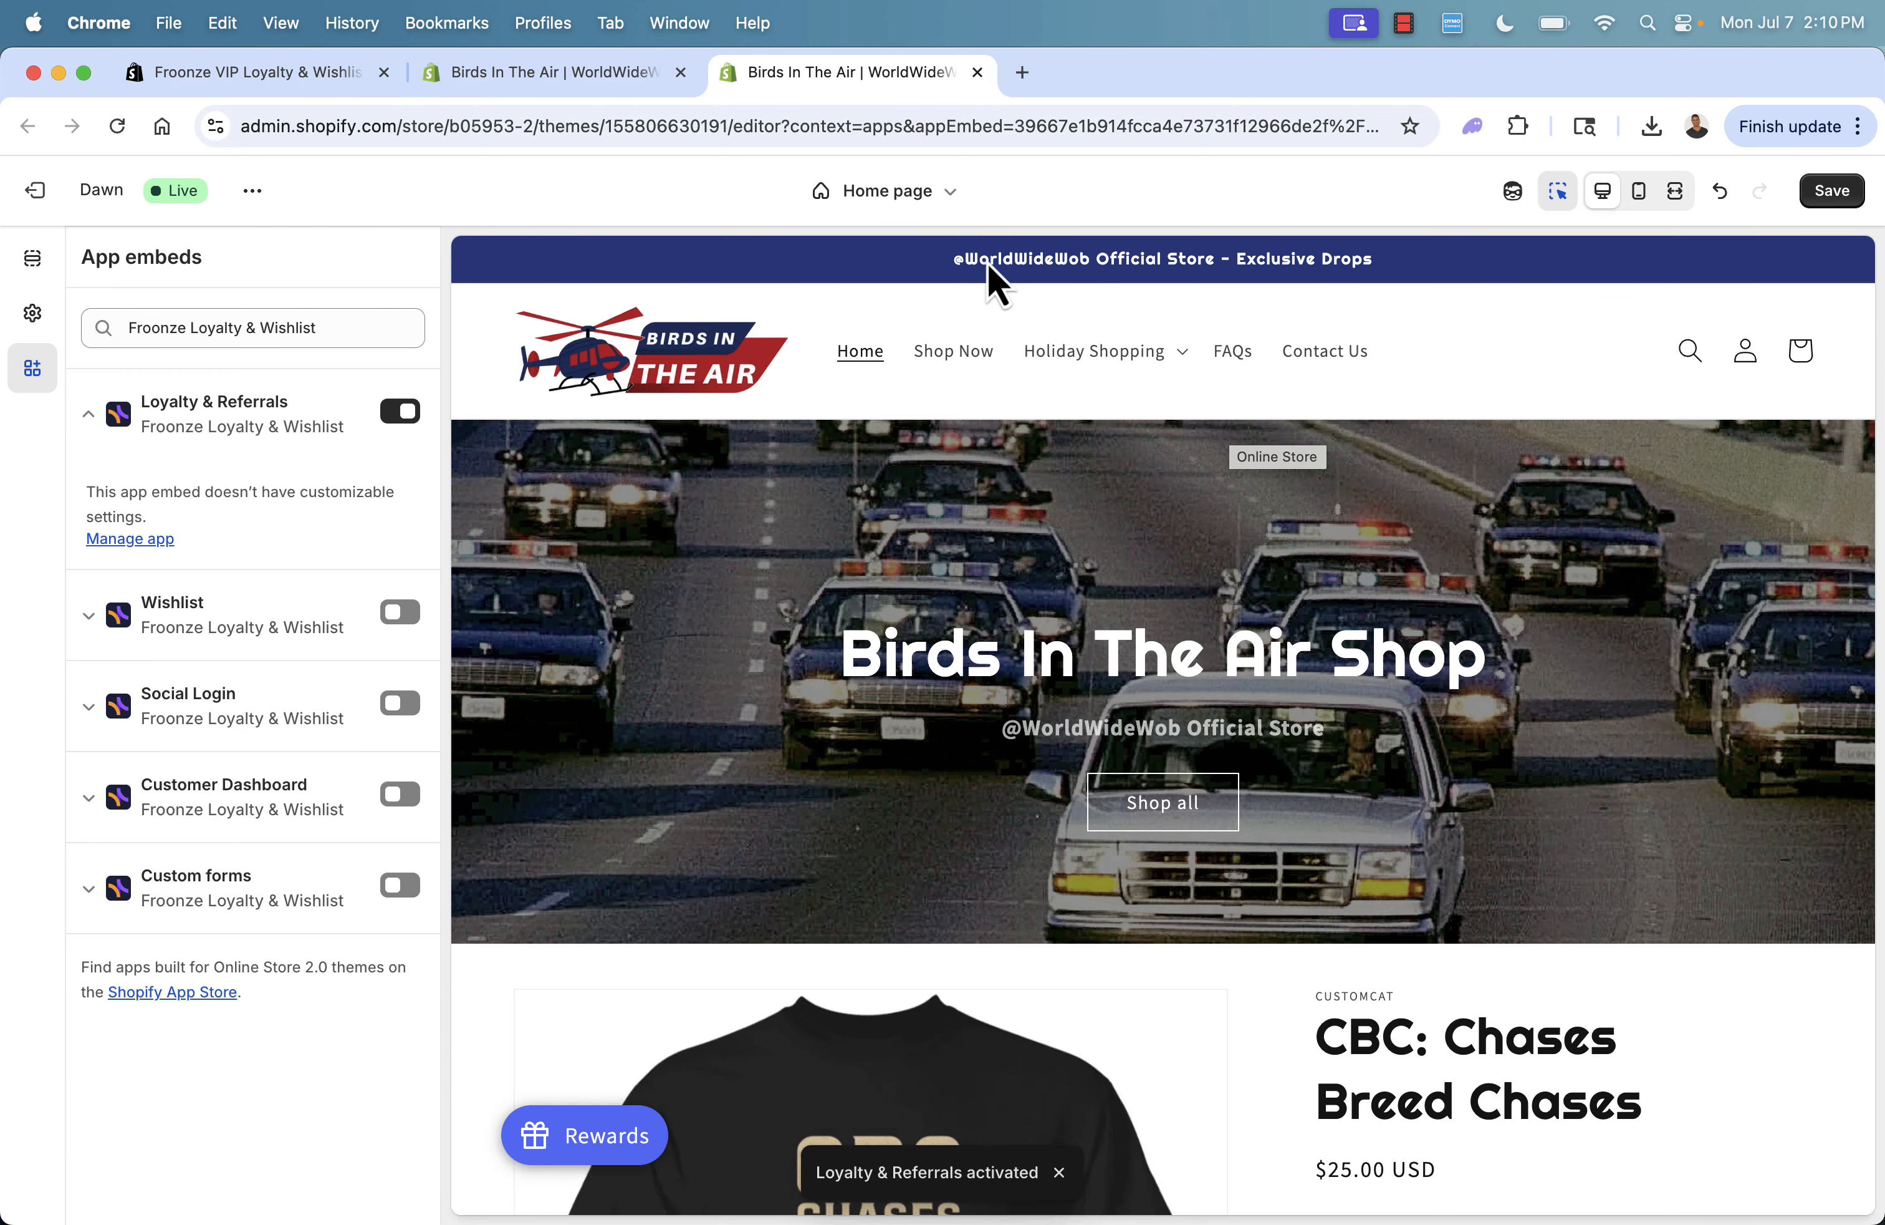
{"action": "left_click", "coordinate": [403, 419]}
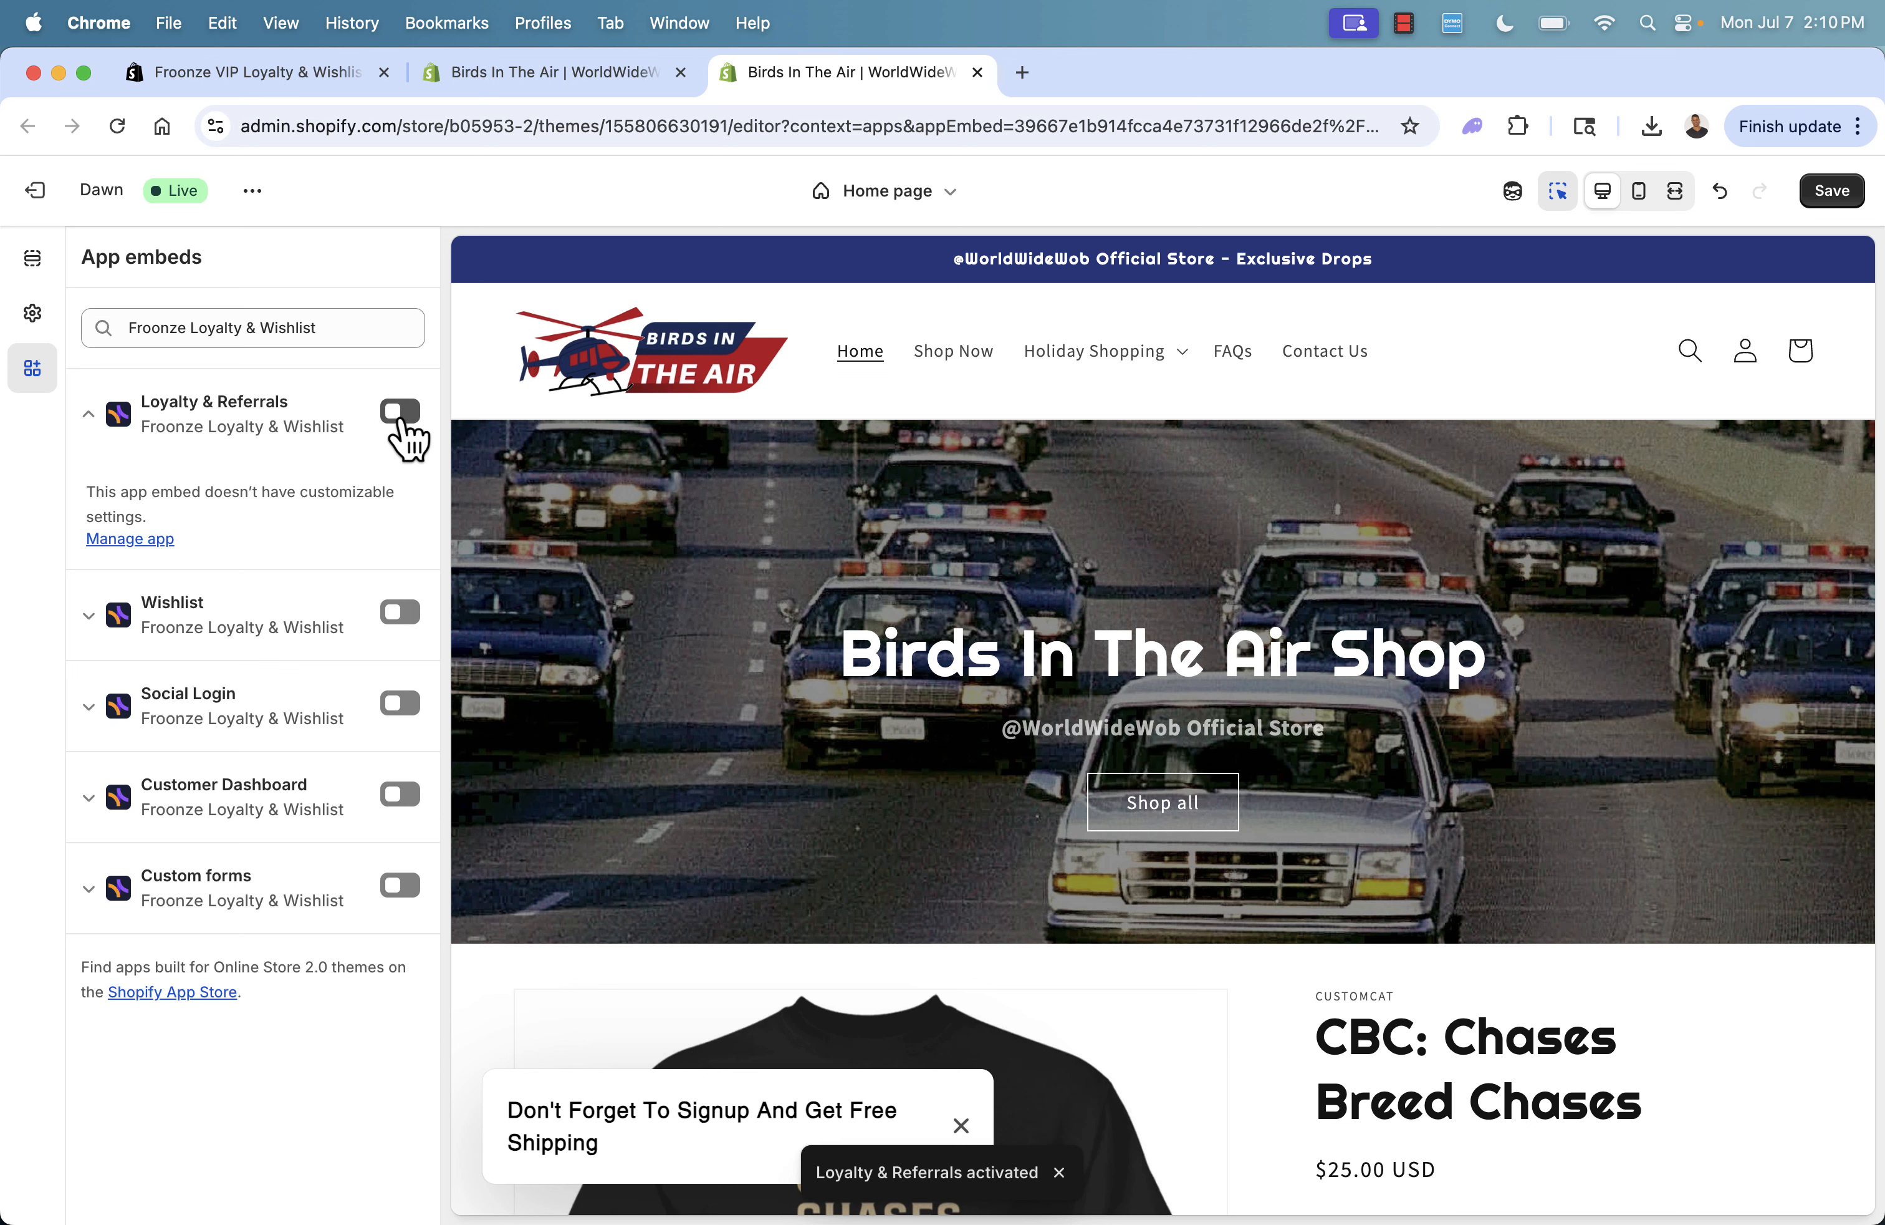
{"action": "left_click", "coordinate": [402, 419]}
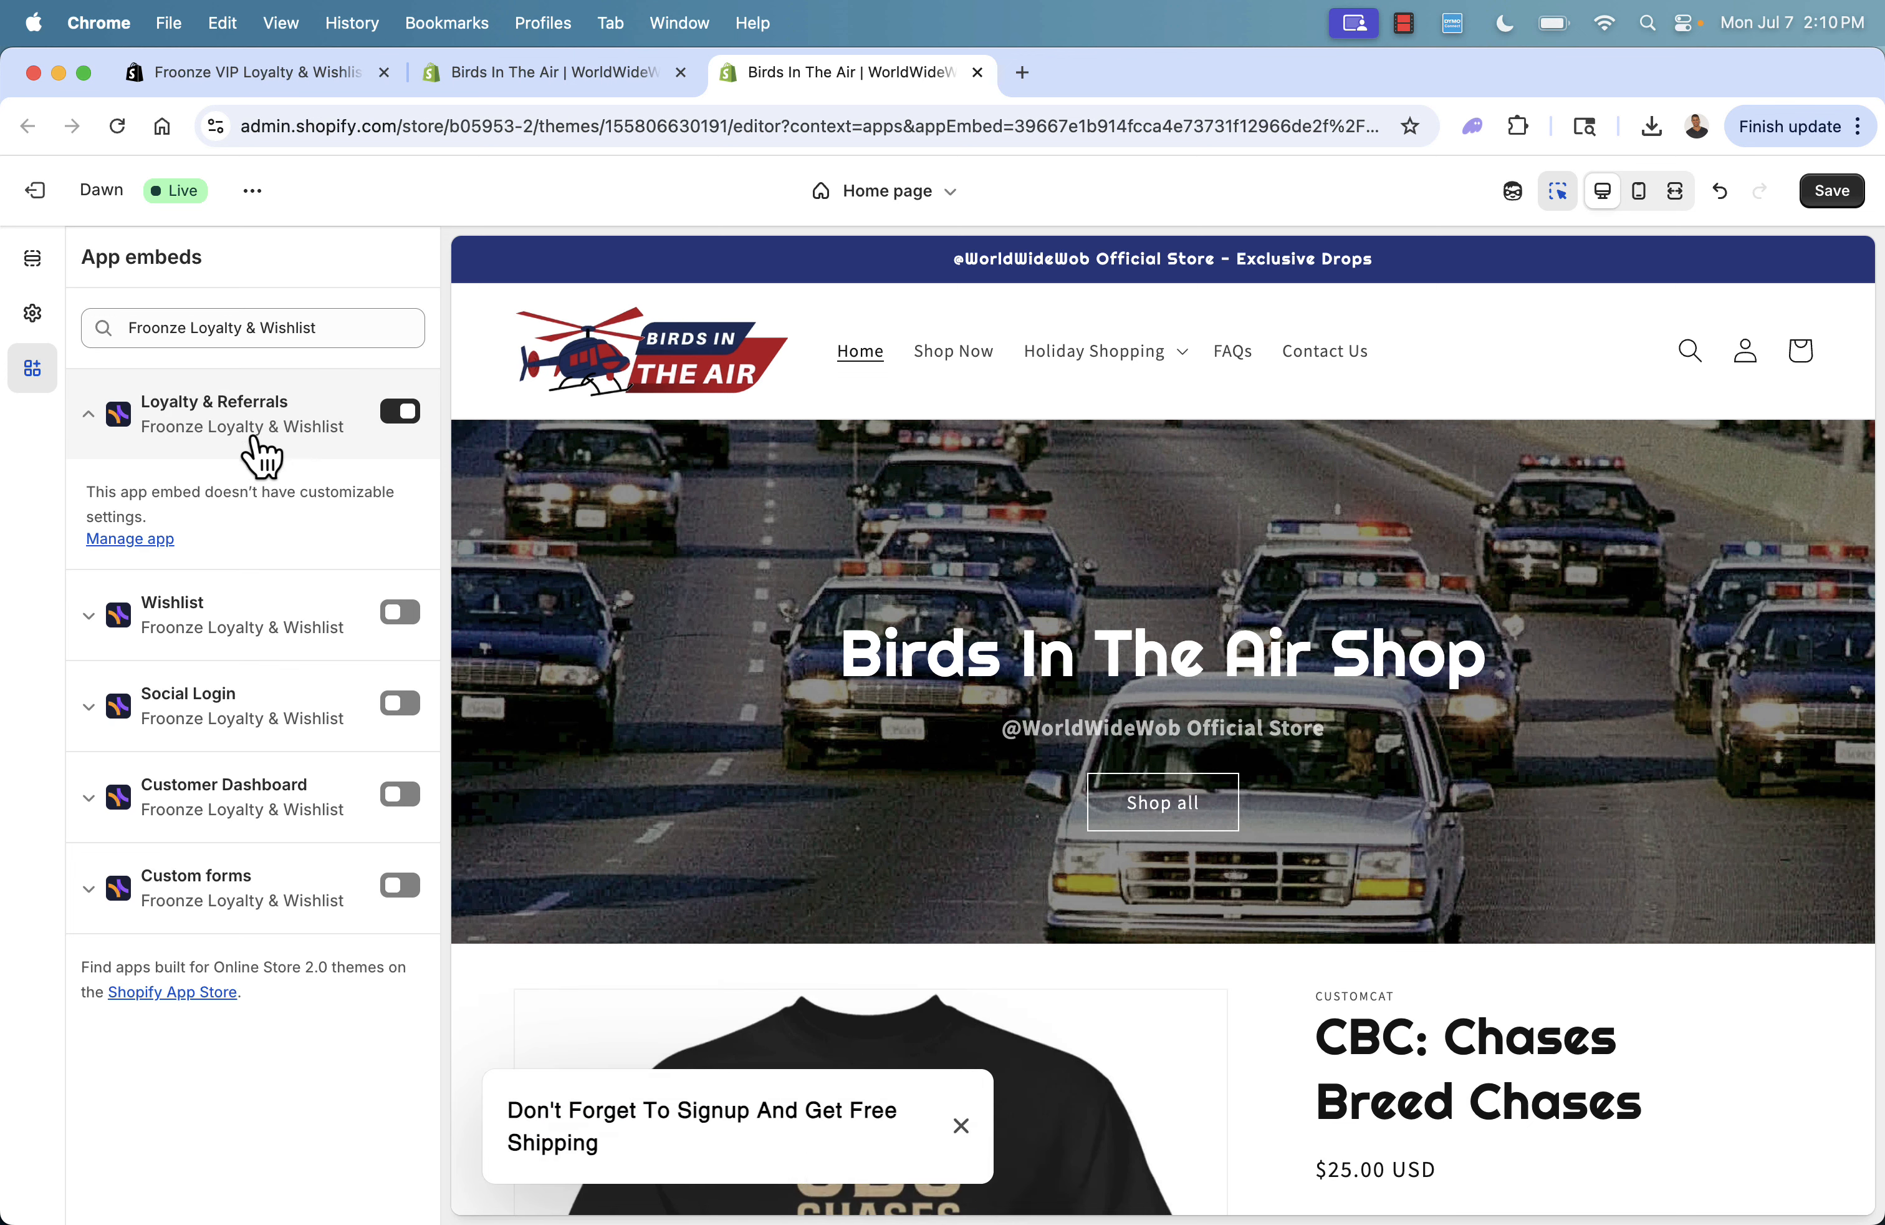
{"action": "left_click", "coordinate": [1836, 195]}
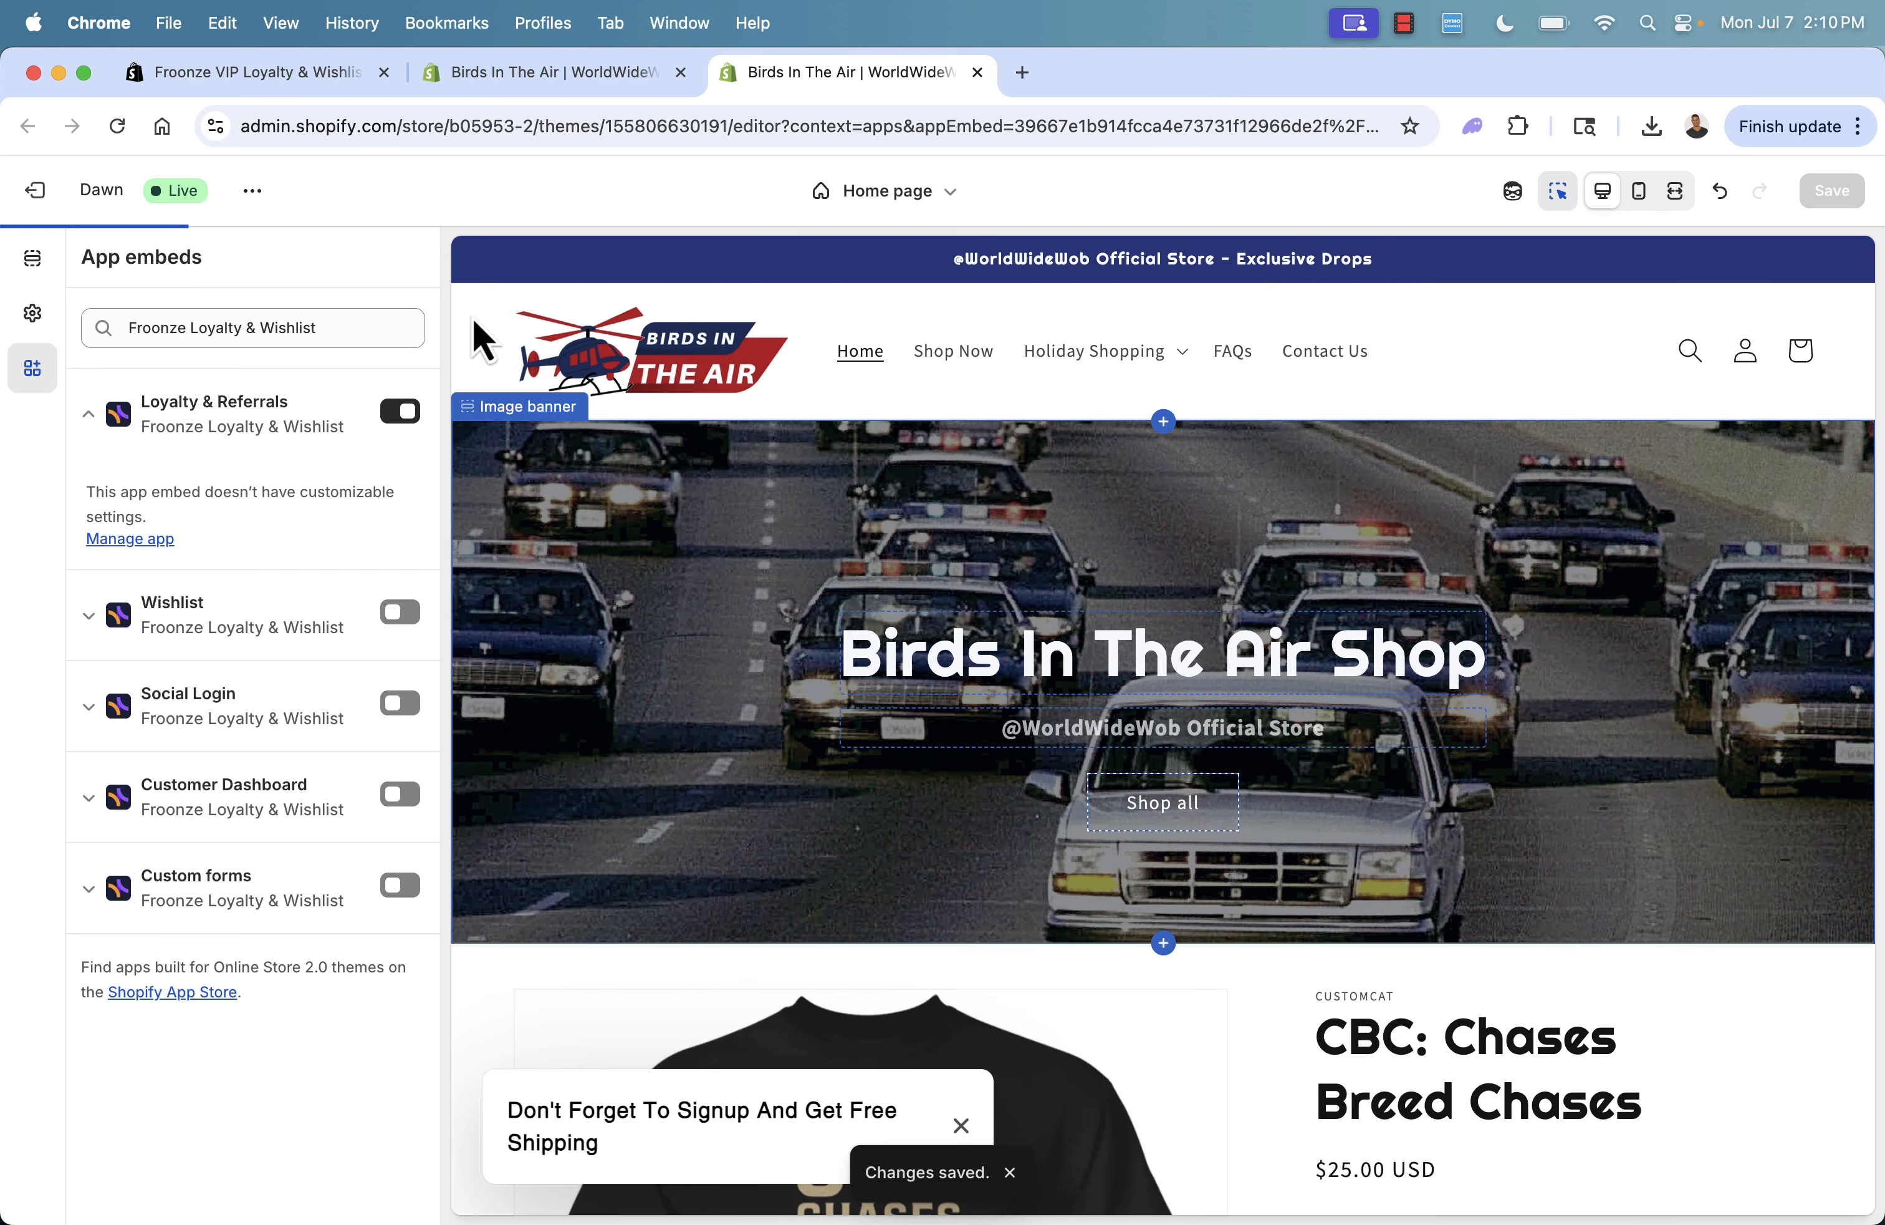
Return to the installation instructions, start customizing the account page, and add Froonze's Loyalty Page to Accounts.
{"action": "left_click", "coordinate": [547, 86]}
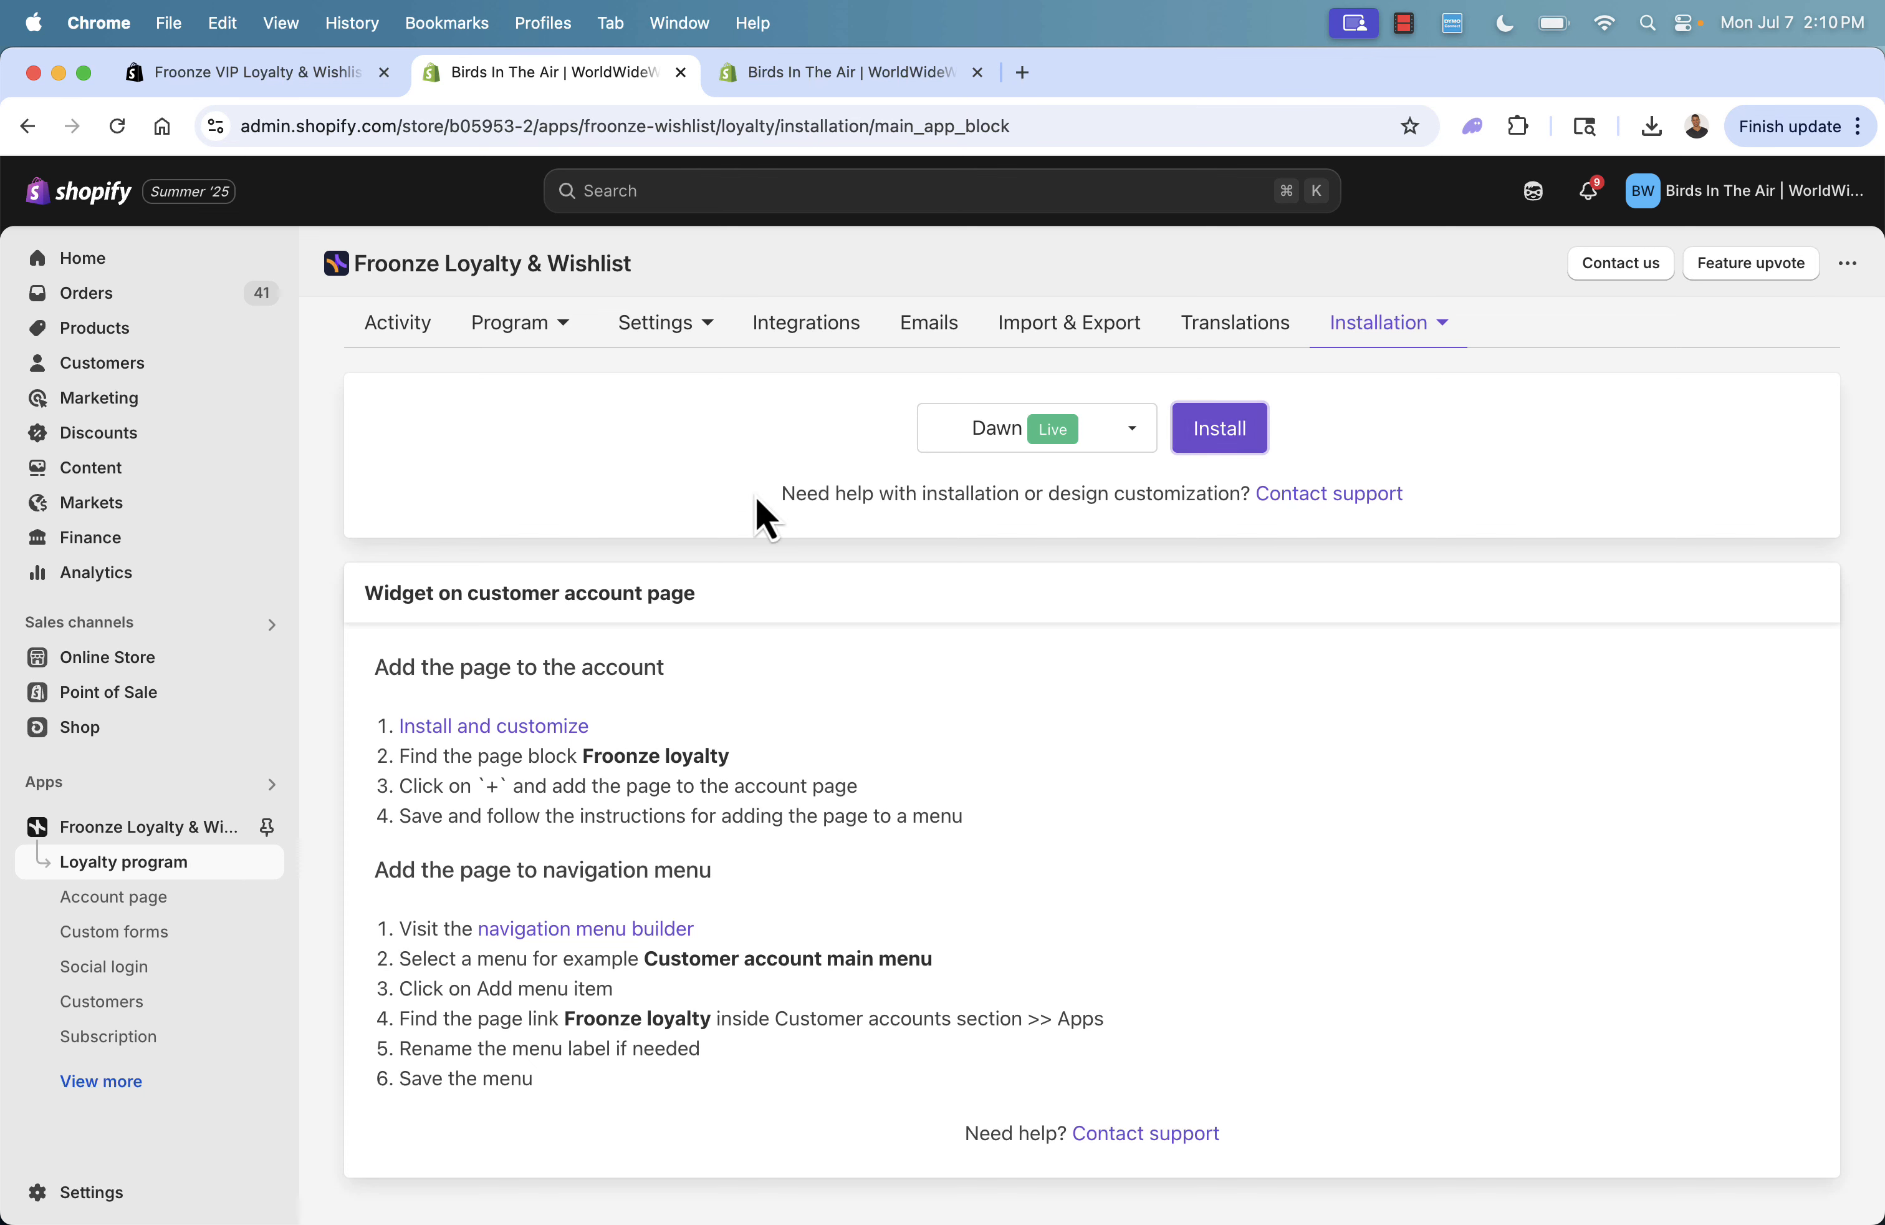
{"action": "left_click", "coordinate": [119, 133]}
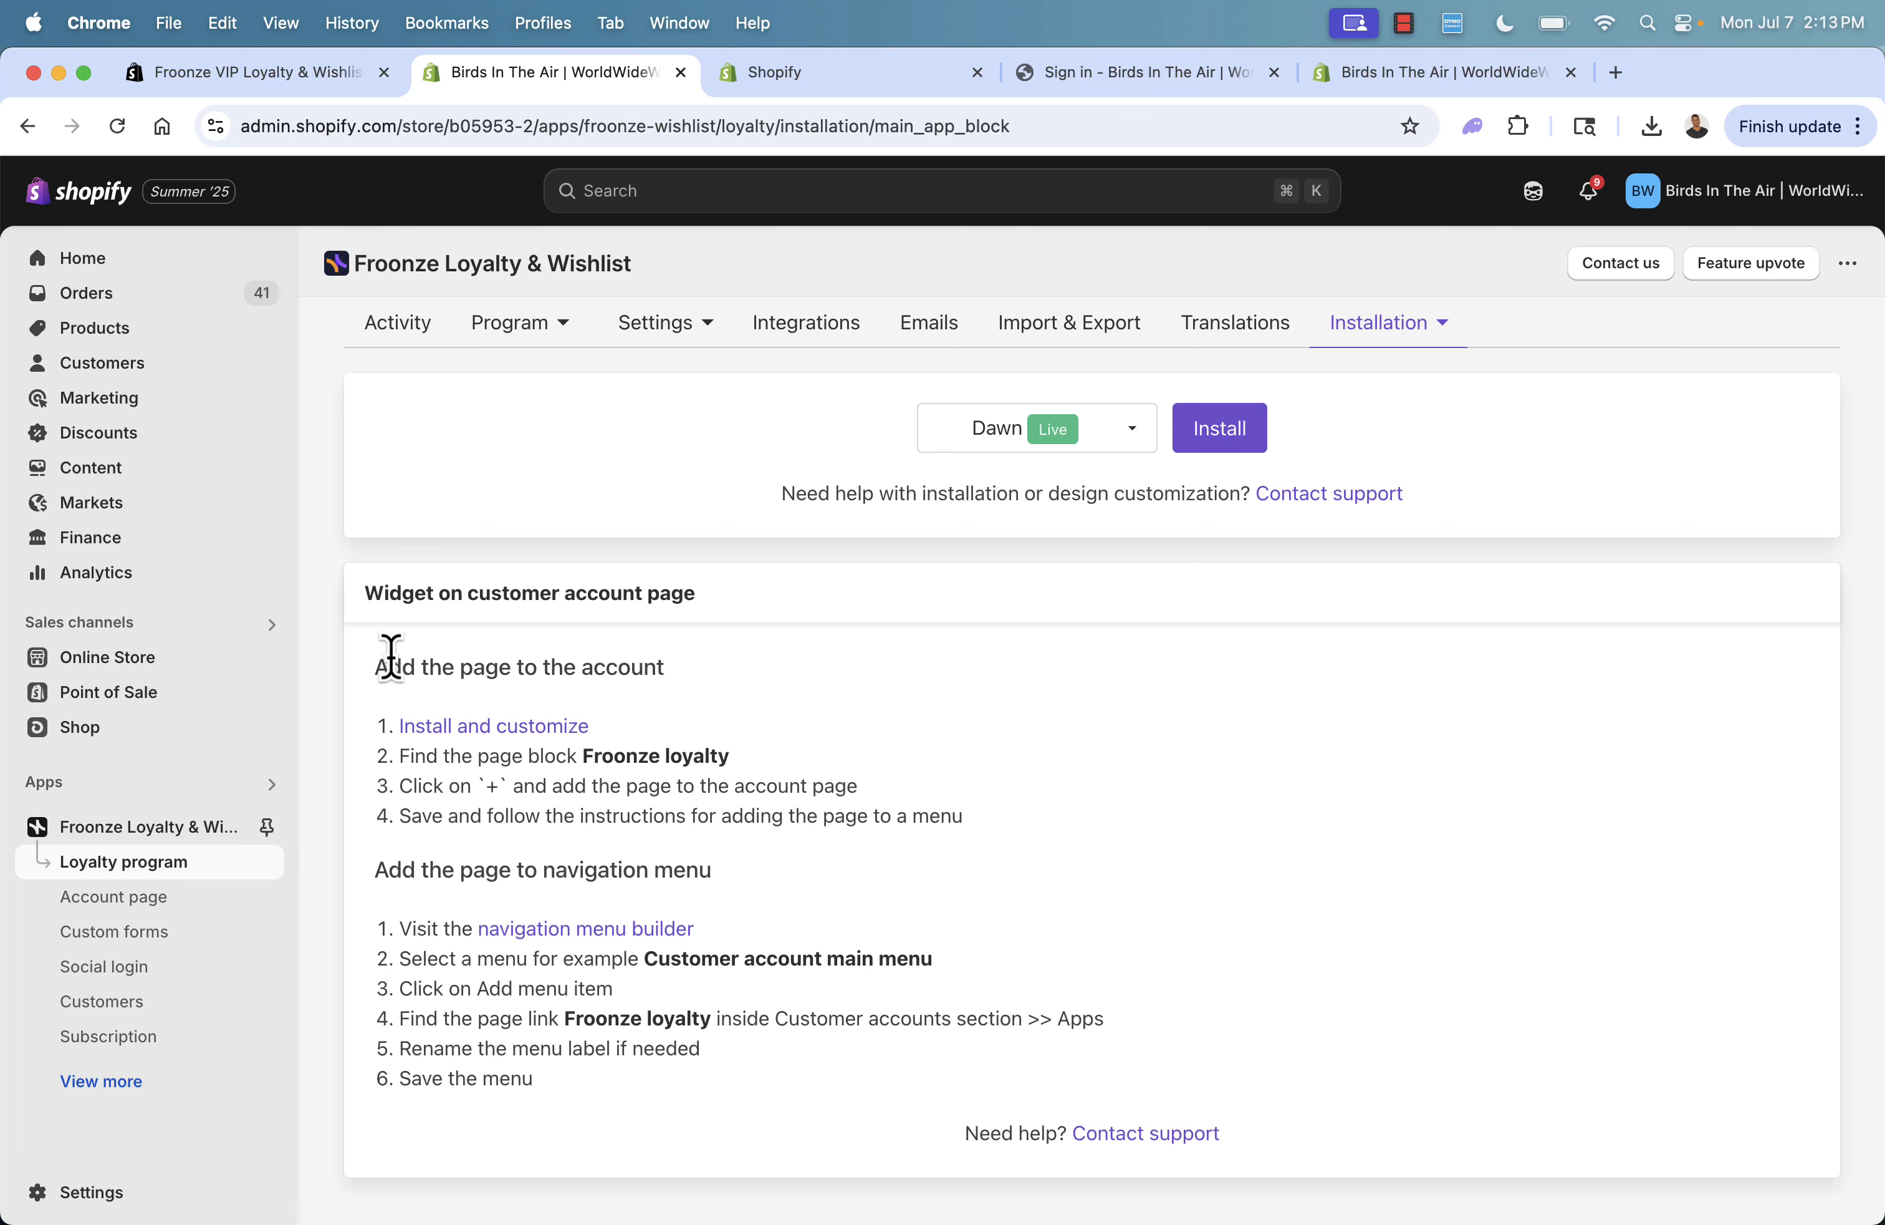
{"action": "left_click_drag", "start_coordinate": [383, 661], "coordinate": [589, 661]}
{"action": "left_click", "coordinate": [589, 661]}
{"action": "left_click", "coordinate": [504, 731]}
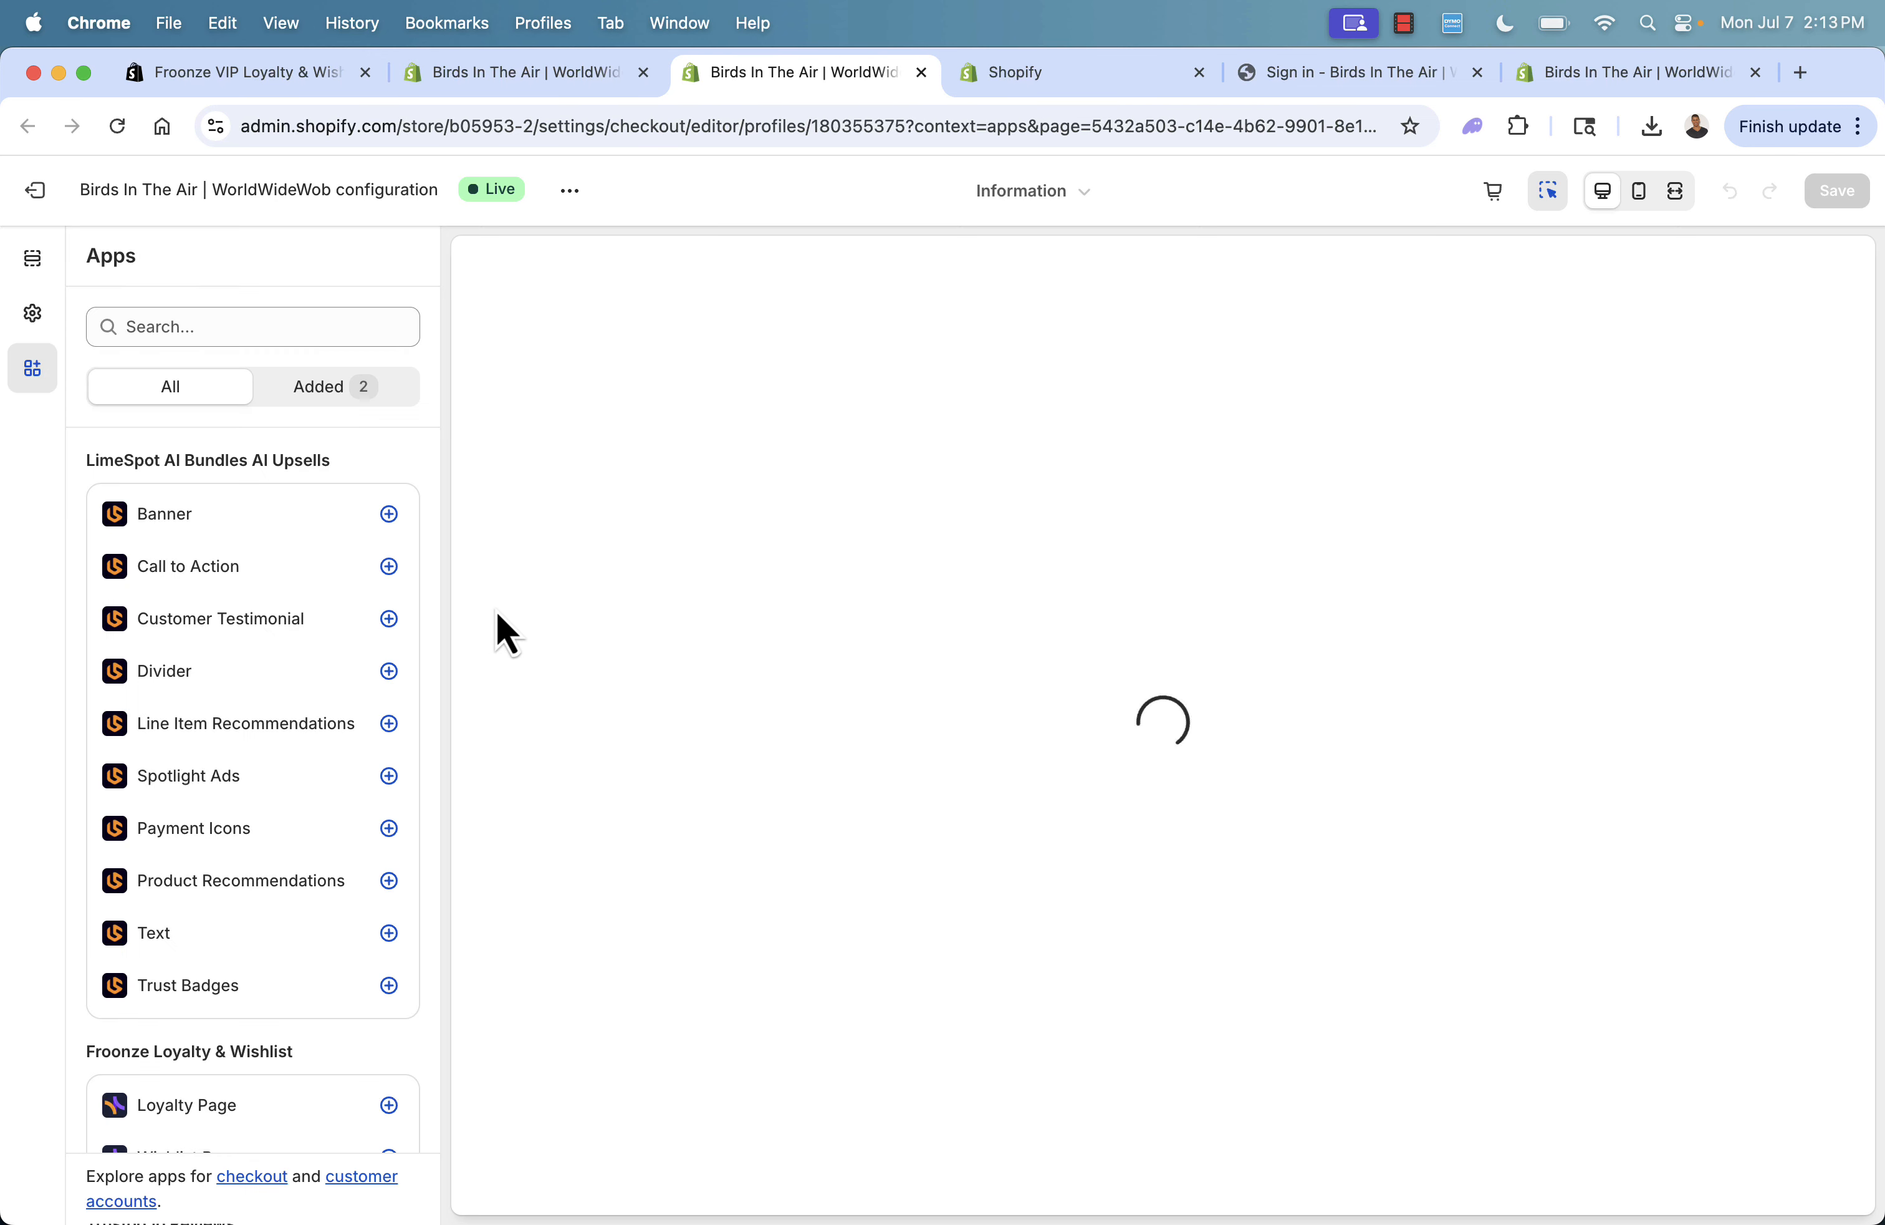
{"action": "scroll", "coordinate": [221, 863], "scroll_direction": "down", "scroll_amount": 4}
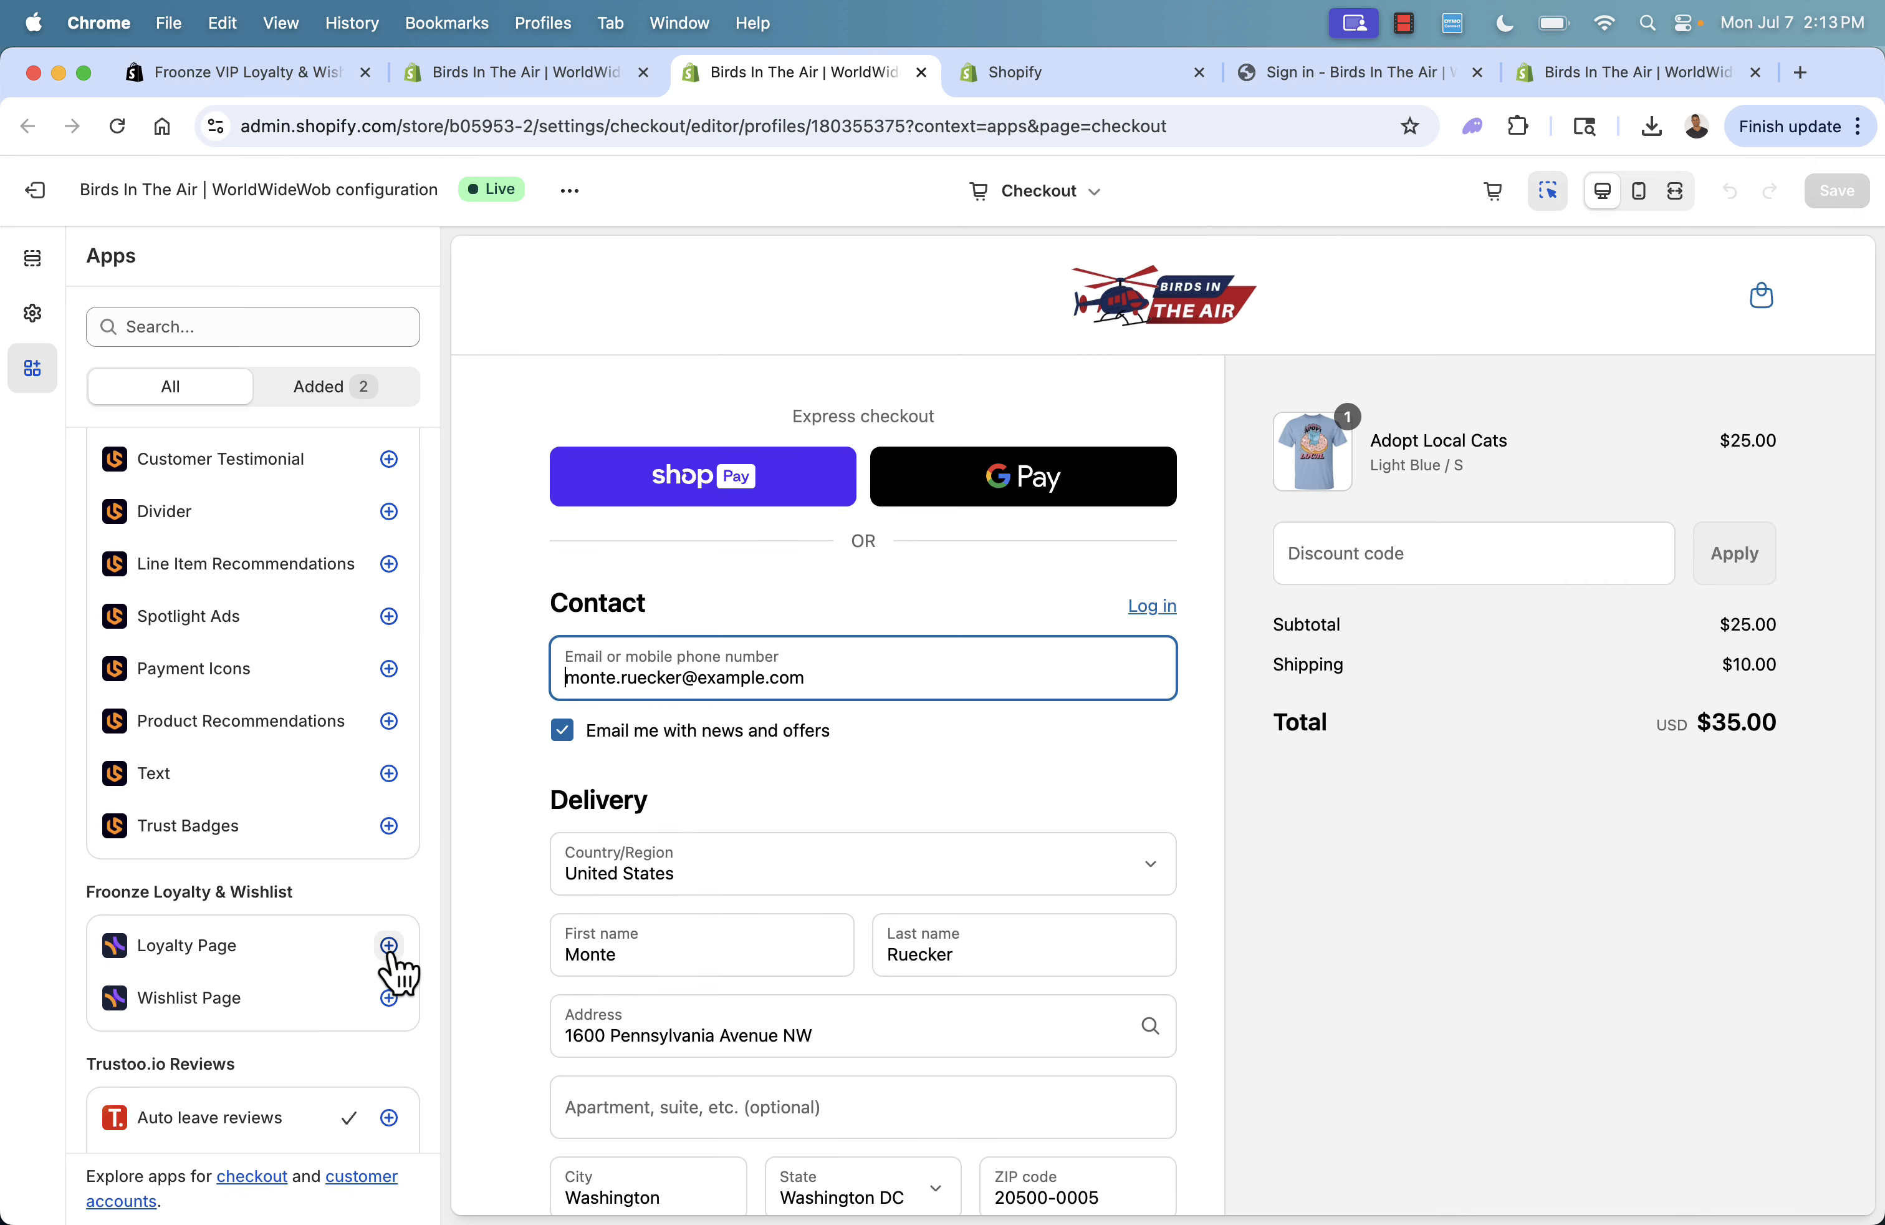
{"action": "left_click", "coordinate": [388, 946]}
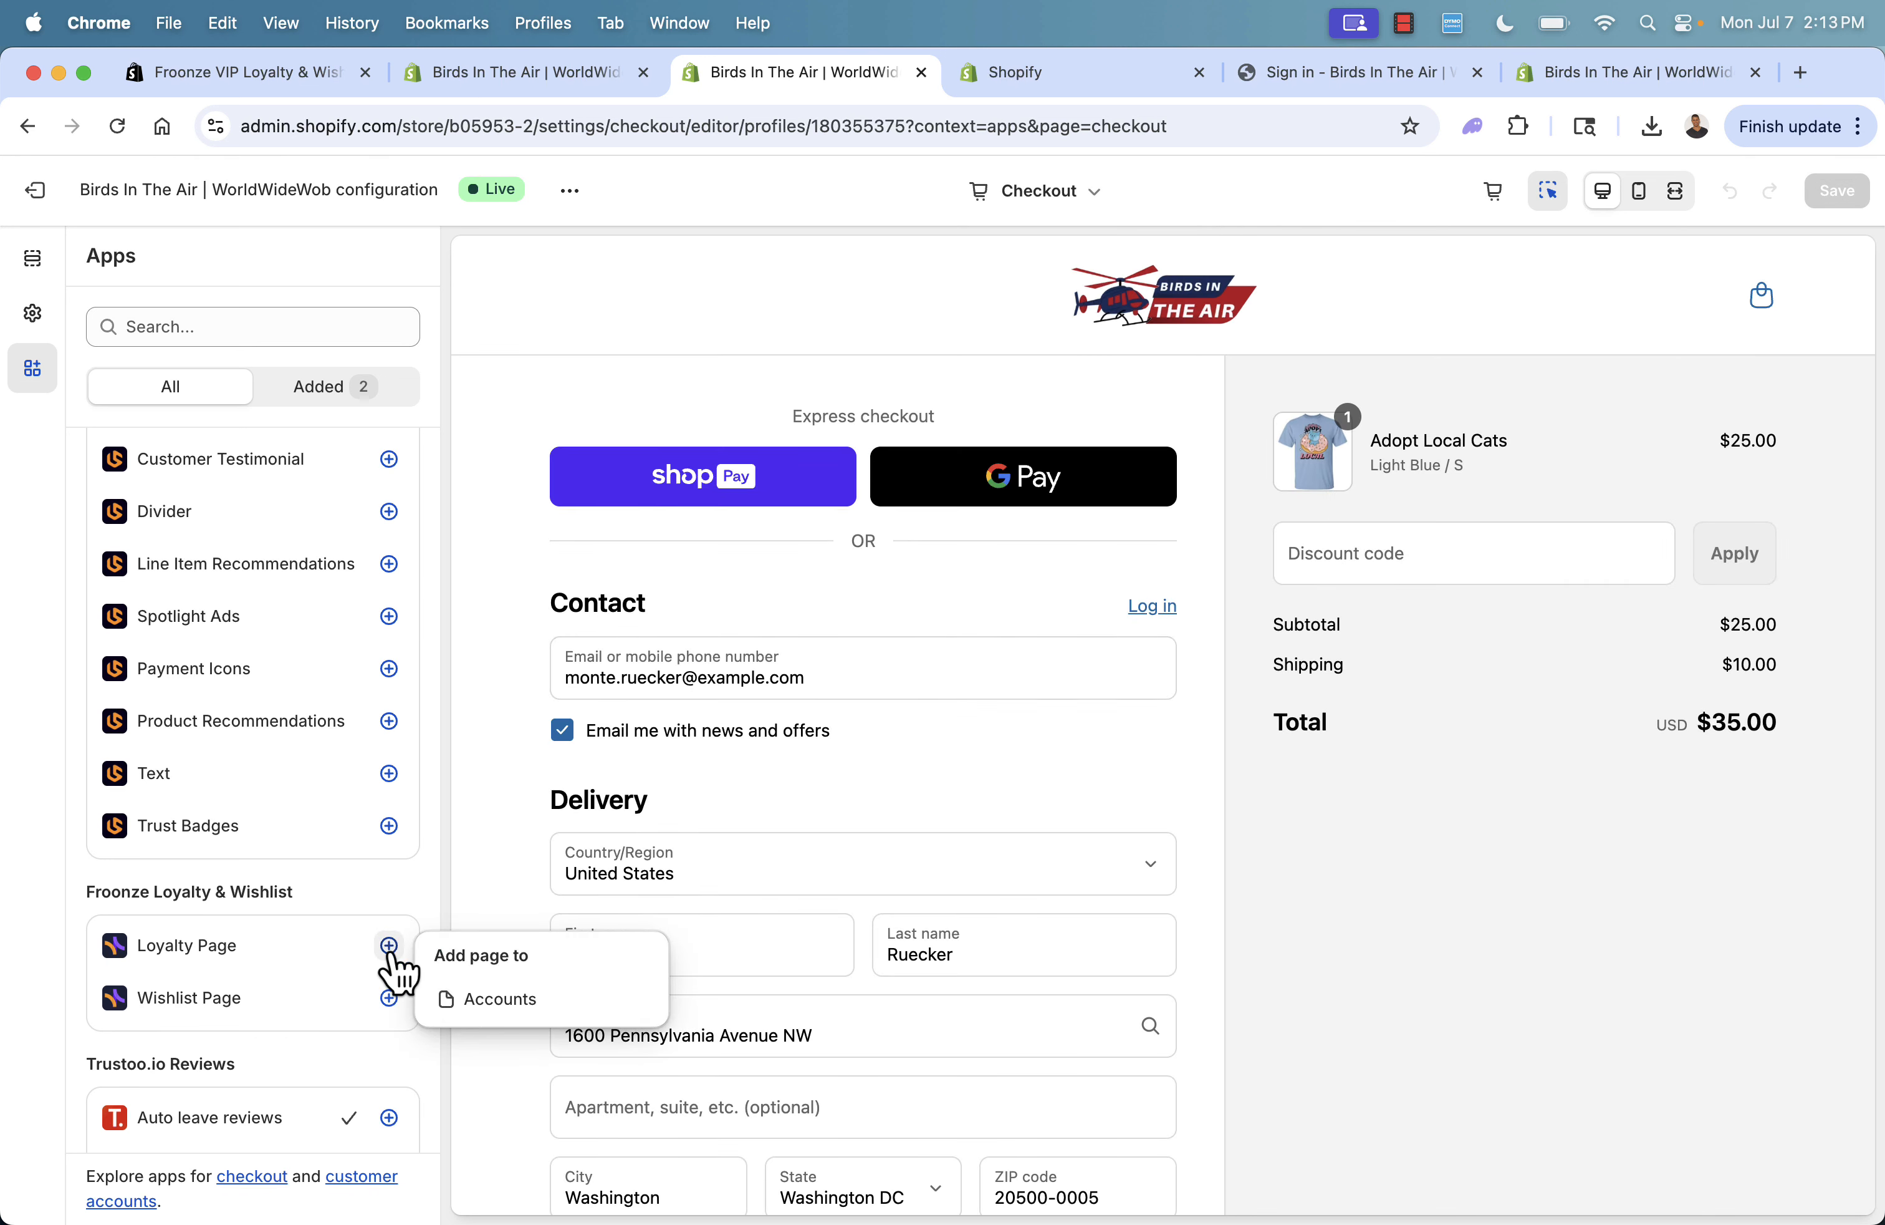
{"action": "left_click", "coordinate": [508, 1000]}
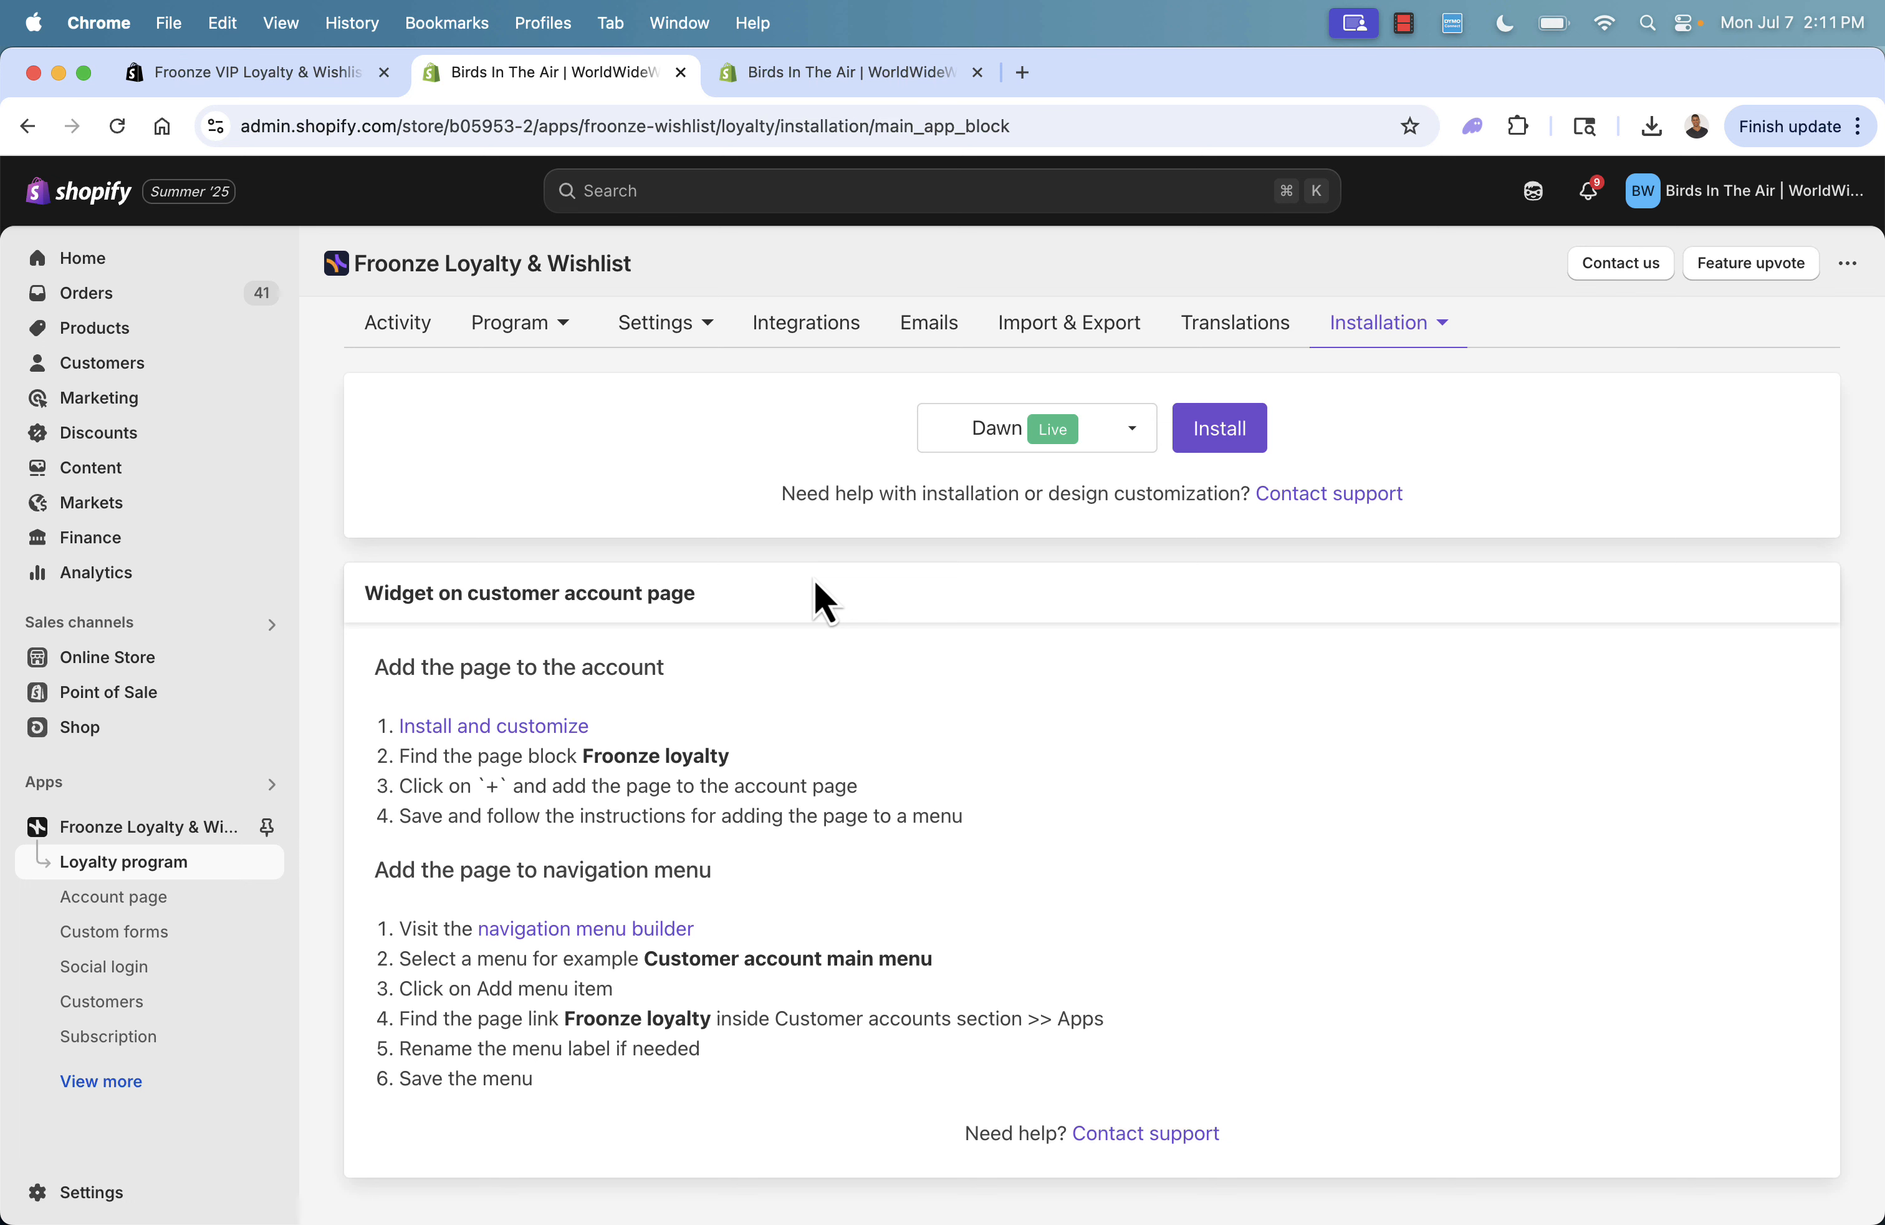
Follow the navigation menu builder link in the installation instructions and open the store's Main menu for editing.
{"action": "left_click_drag", "start_coordinate": [501, 870], "coordinate": [682, 872]}
{"action": "left_click", "coordinate": [685, 871]}
{"action": "left_click", "coordinate": [610, 936]}
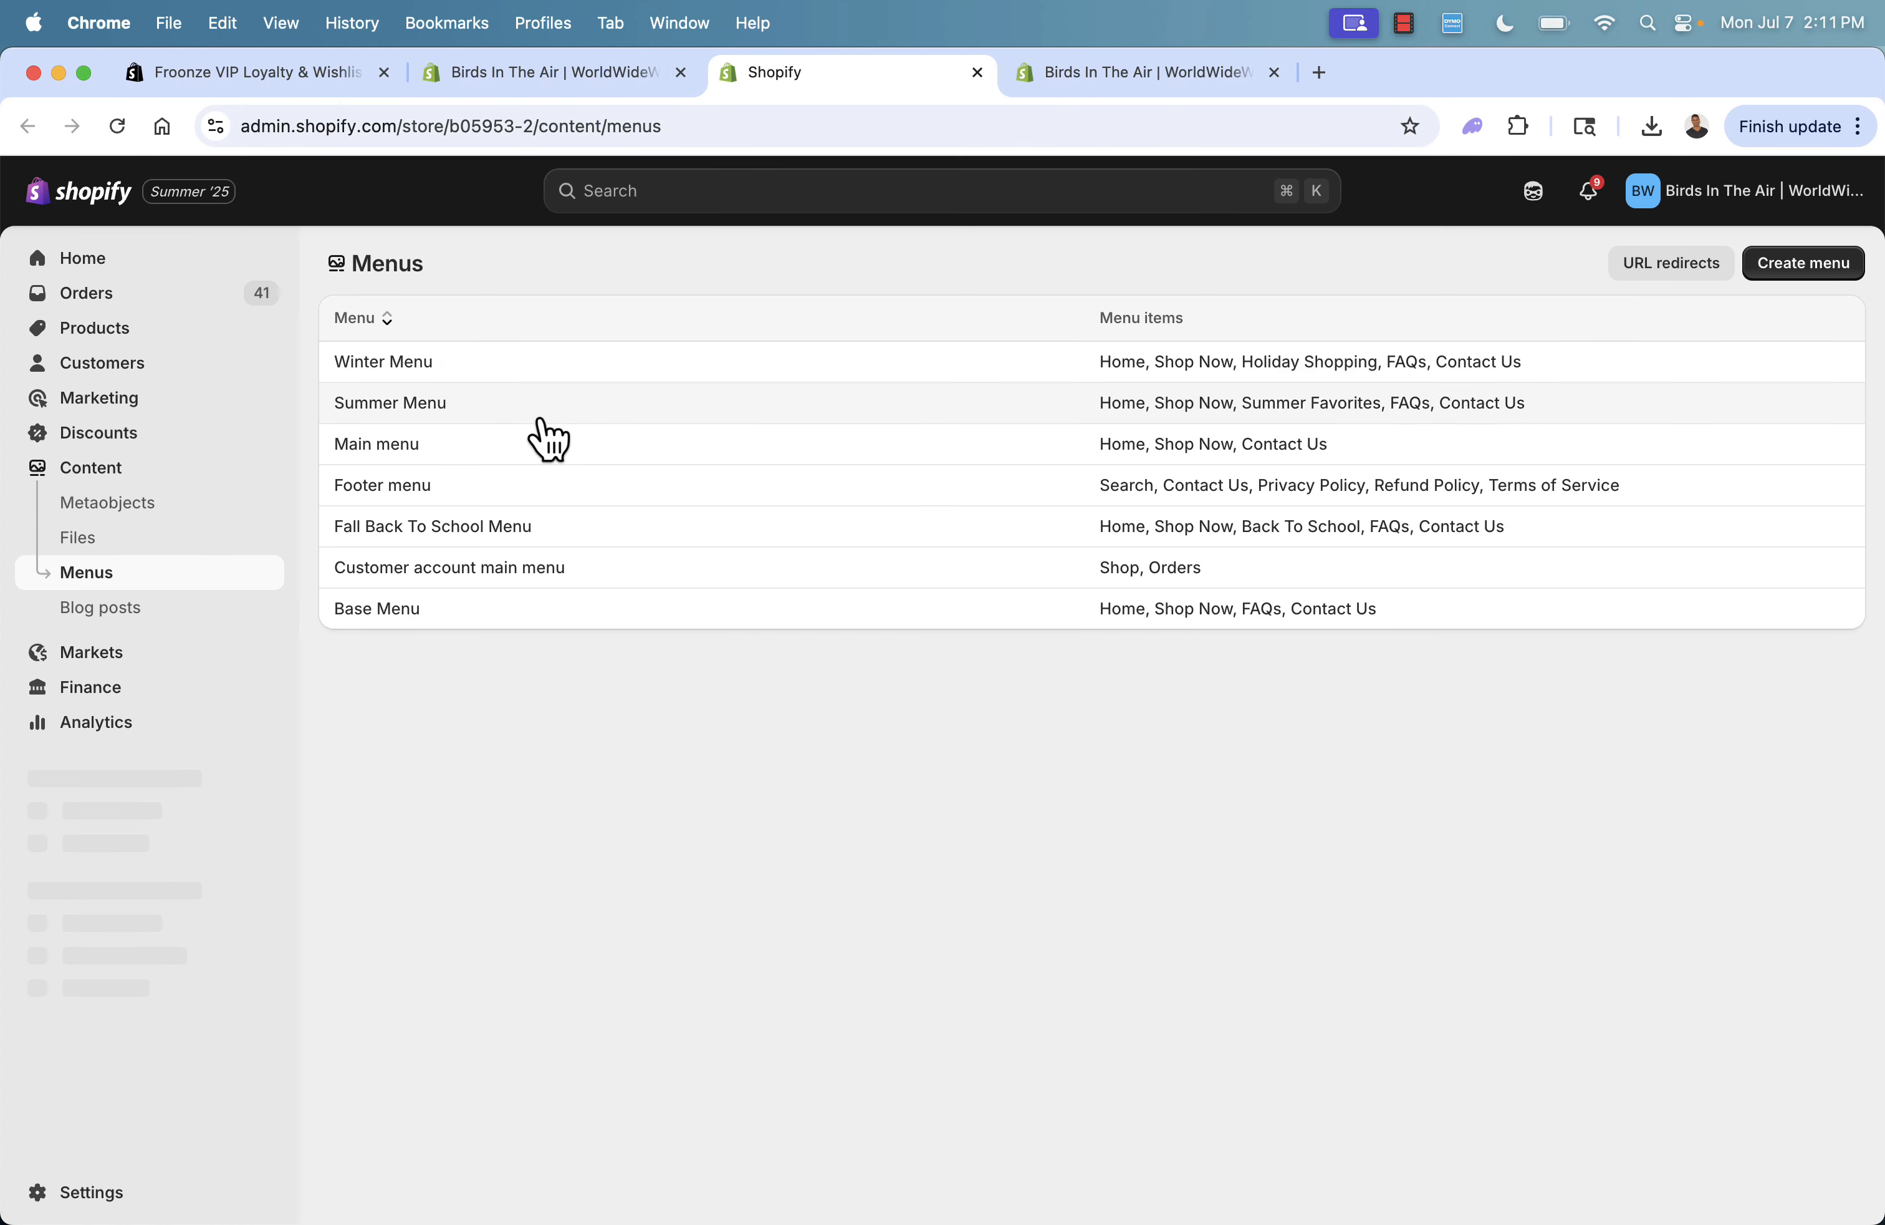
{"action": "left_click", "coordinate": [517, 454]}
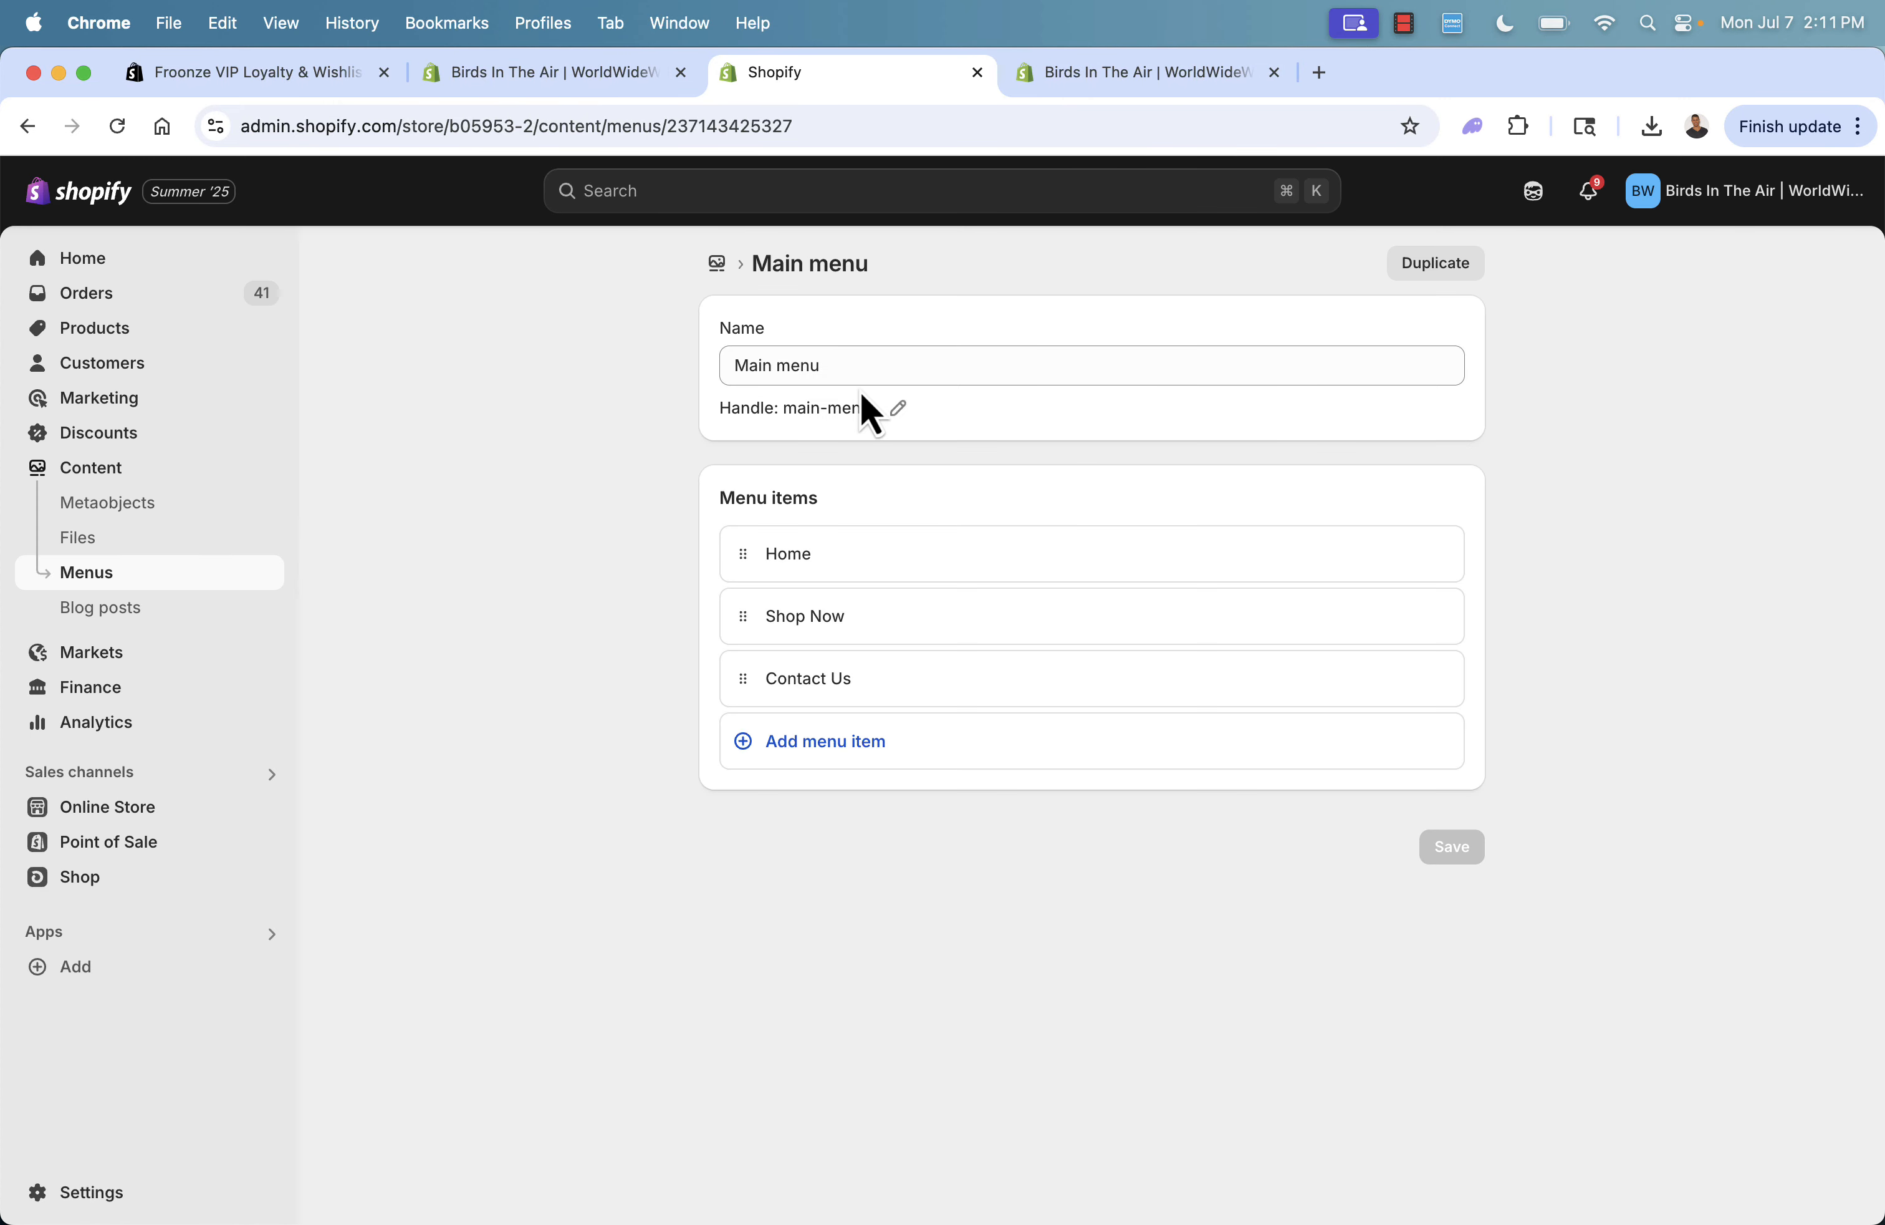
Add a menu item to the Main menu that links to Froonze's Loyalty Page under Customer accounts.
{"action": "left_click", "coordinate": [817, 756]}
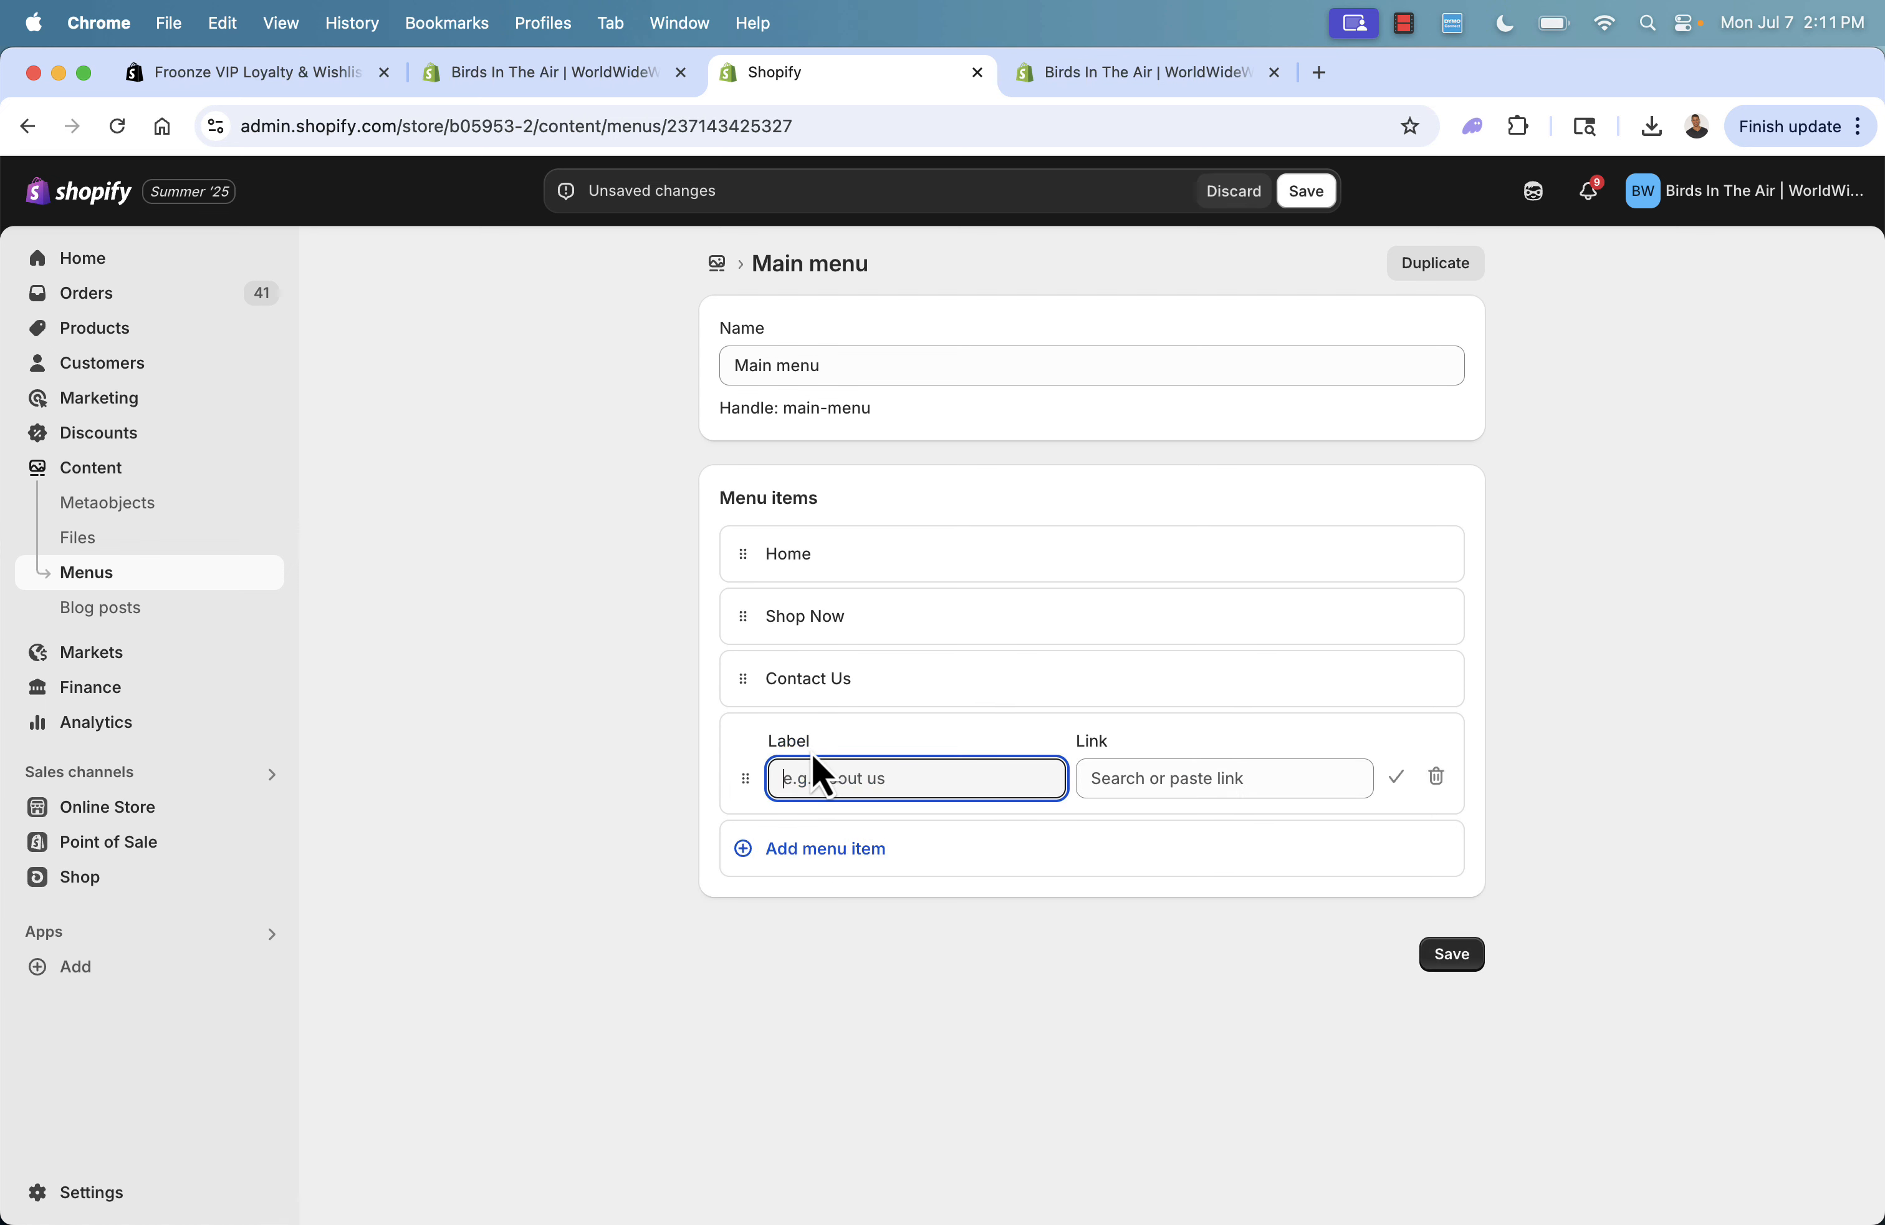
{"action": "left_click", "coordinate": [1151, 765]}
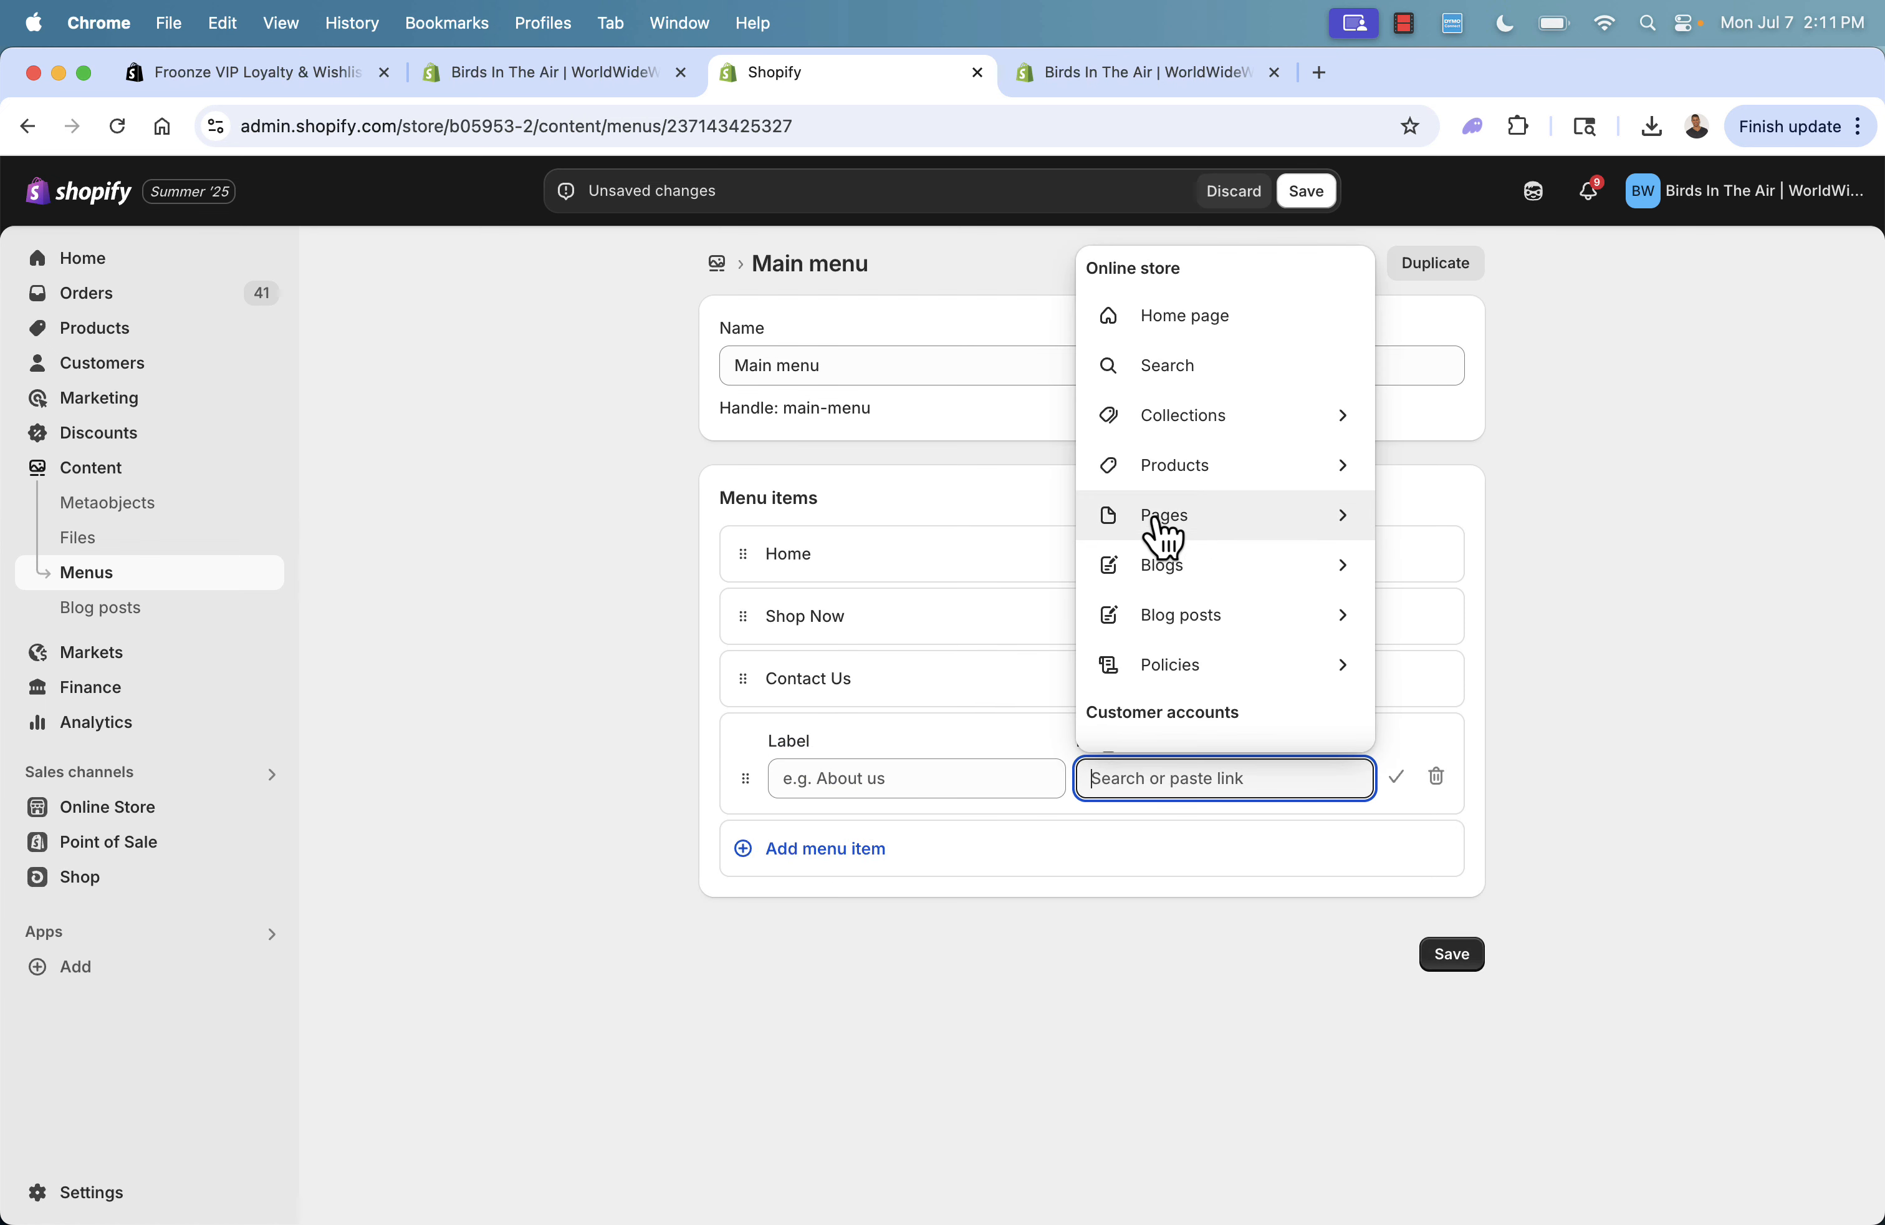
{"action": "scroll", "coordinate": [1161, 534], "scroll_direction": "down", "scroll_amount": 3}
{"action": "left_click", "coordinate": [1170, 731]}
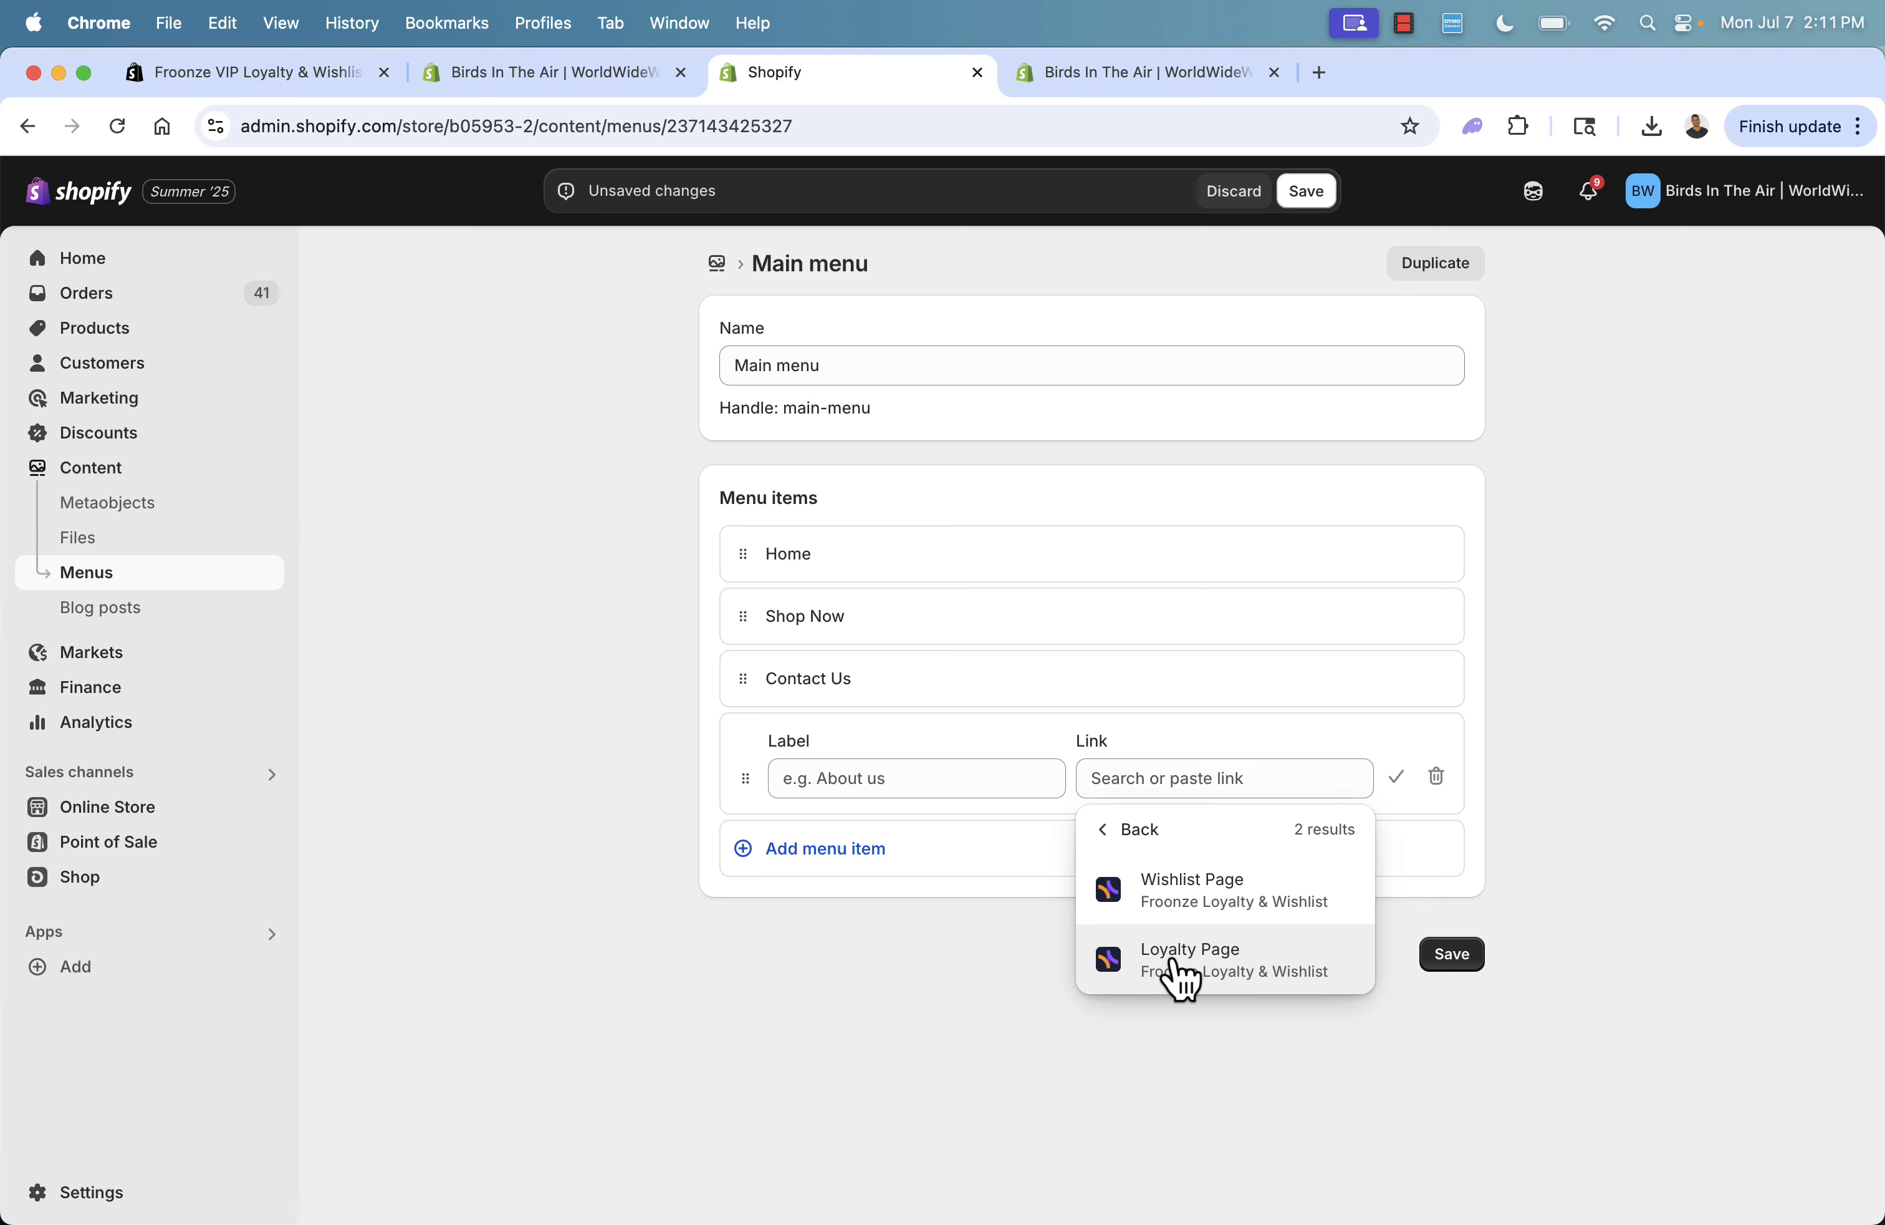
{"action": "left_click", "coordinate": [1181, 976]}
Set the label of the new Loyalty Page menu item to Rewards.
{"action": "triple_click", "coordinate": [879, 783]}
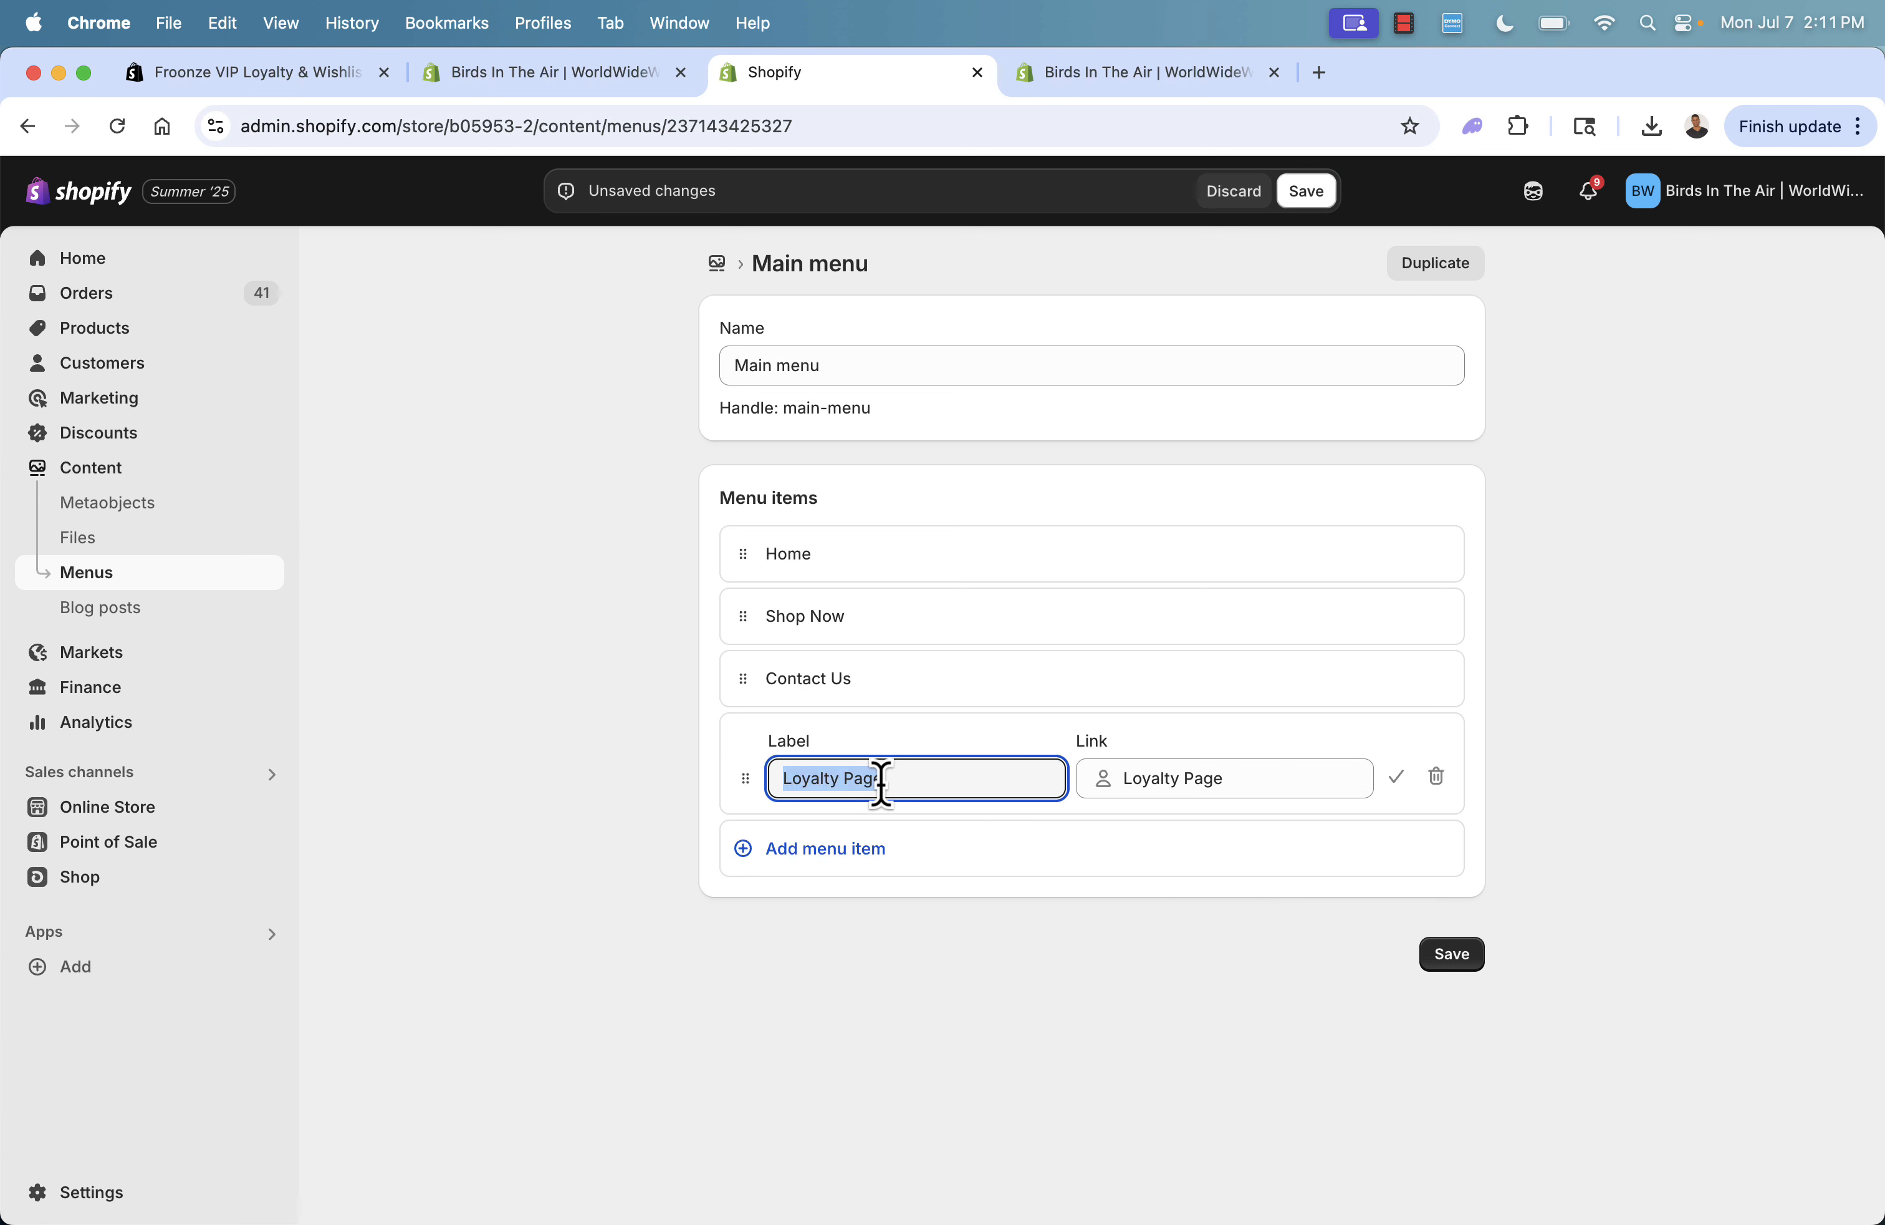
{"action": "type", "text": "LKoyalt"}
{"action": "key", "text": "super+a"}
{"action": "type", "text": "VIP Program"}
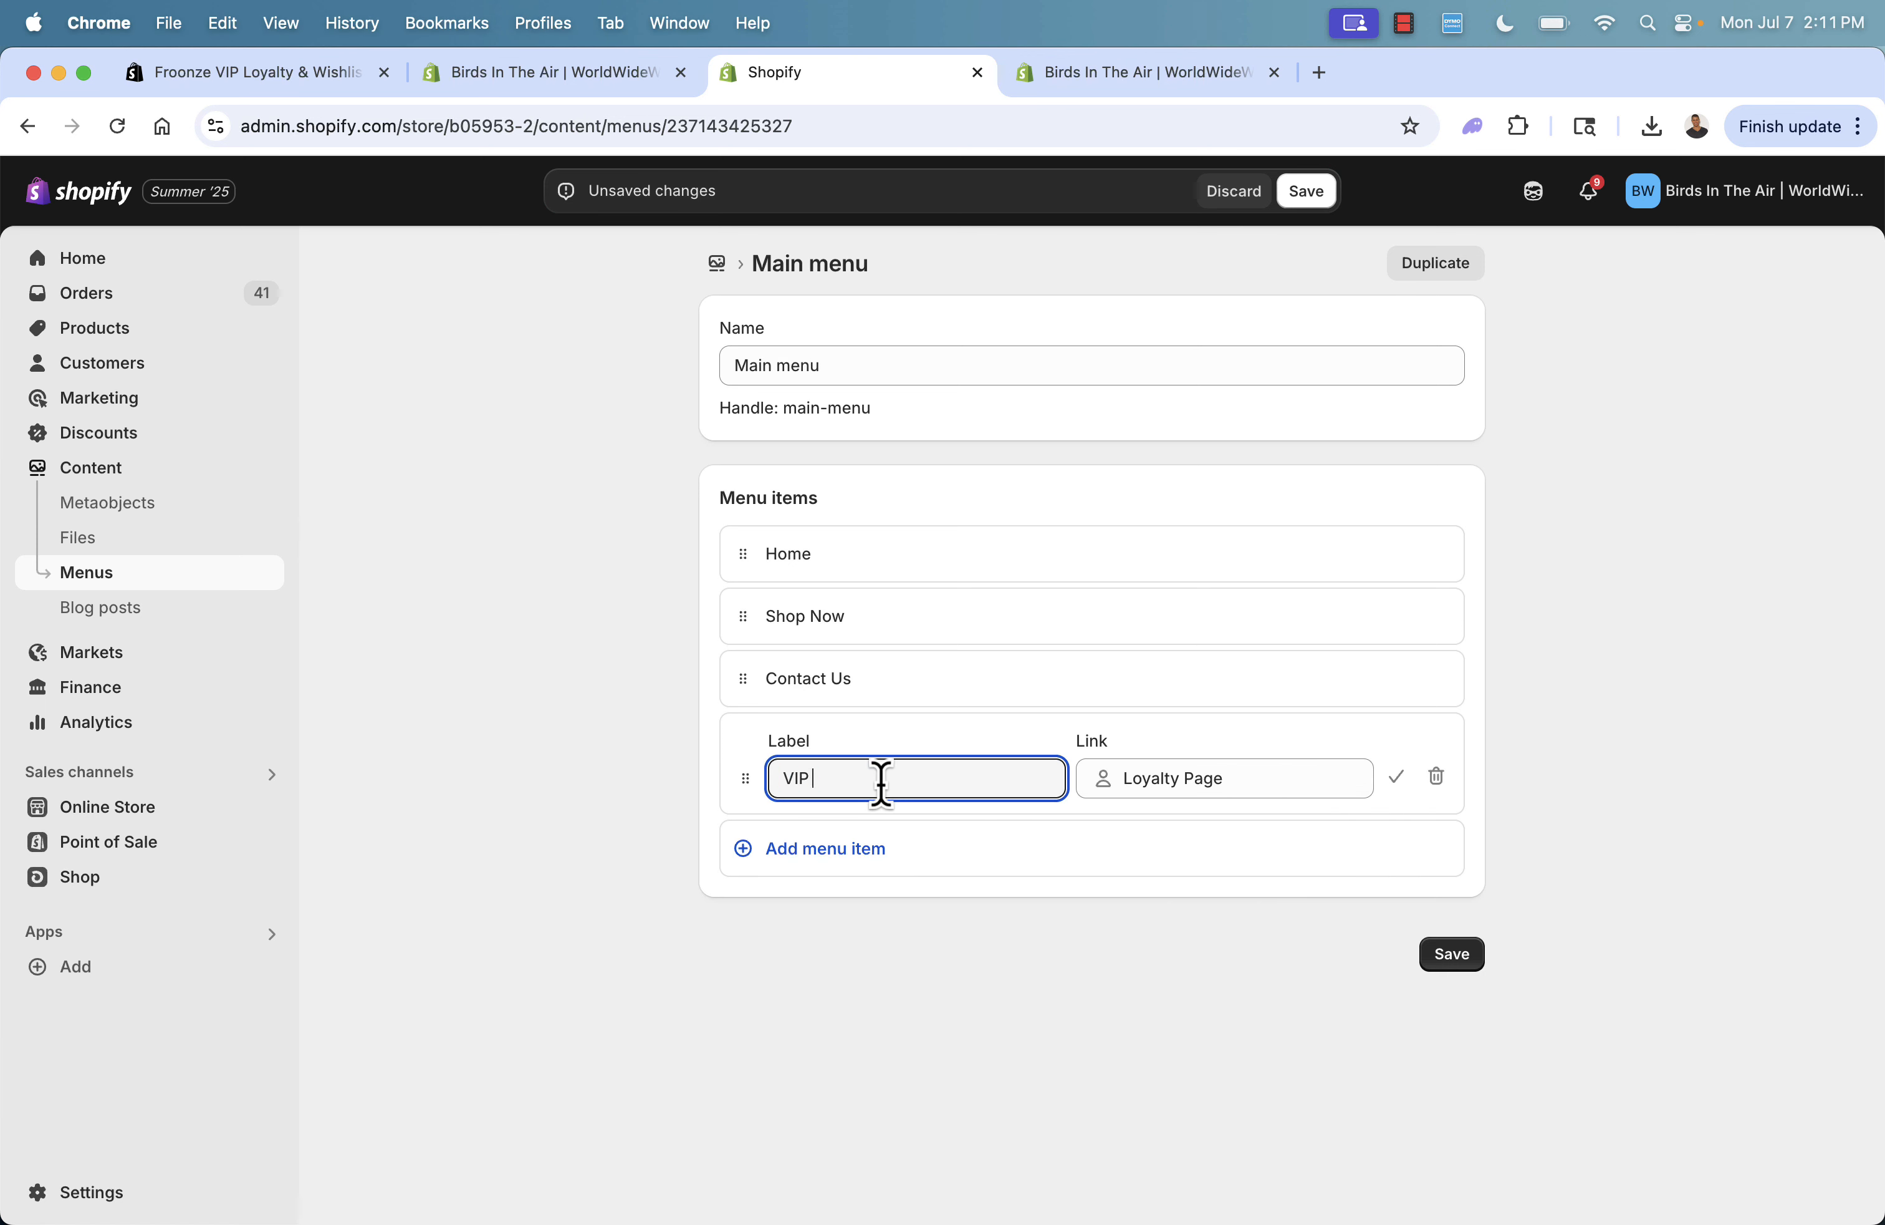
{"action": "key", "text": "super+a"}
{"action": "type", "text": "Loyalty Program"}
{"action": "key", "text": "super+a"}
{"action": "type", "text": "Rewards"}
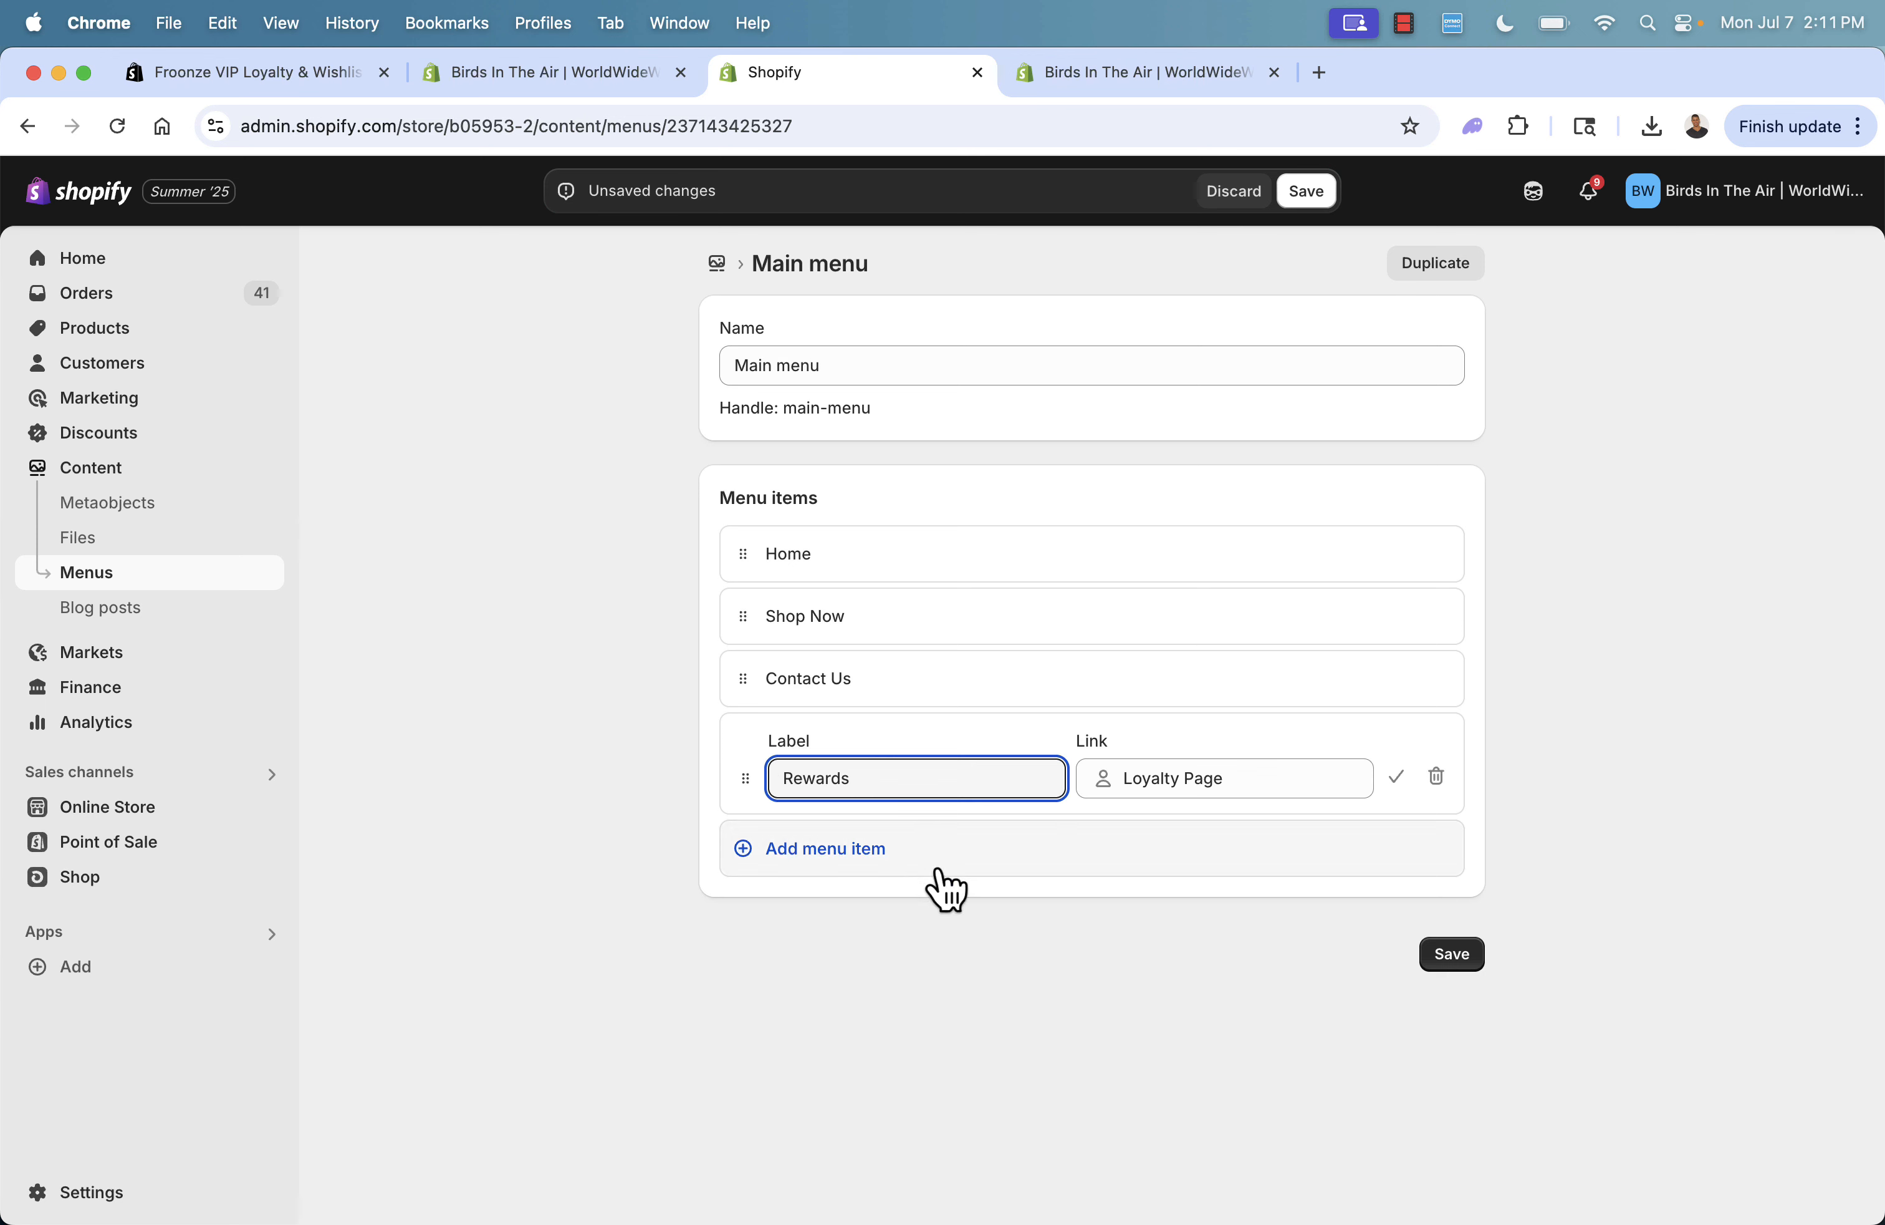
Move the Rewards item between Shop Now and Contact Us and save the Main menu.
{"action": "left_click", "coordinate": [1212, 988]}
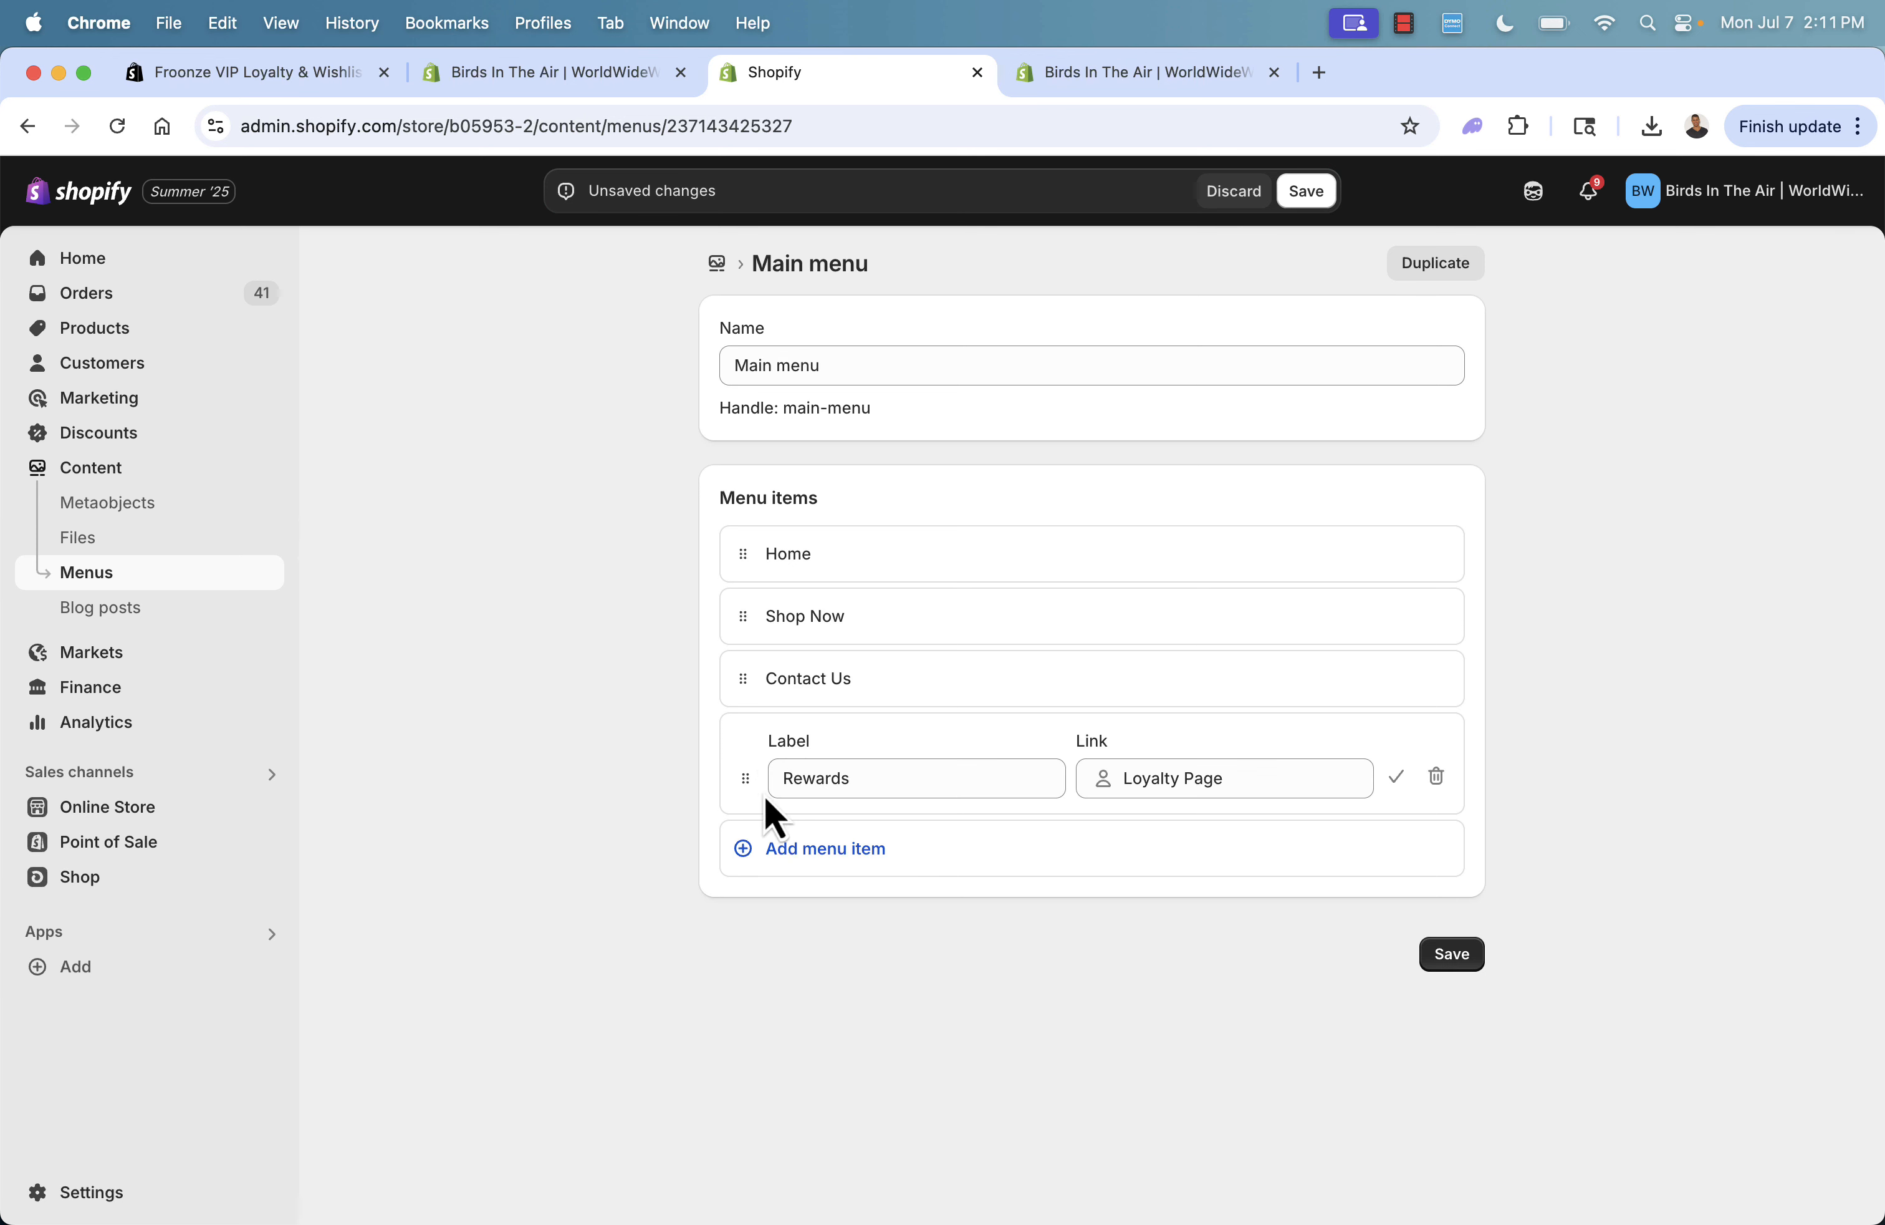
{"action": "left_click_drag", "start_coordinate": [747, 783], "coordinate": [740, 728]}
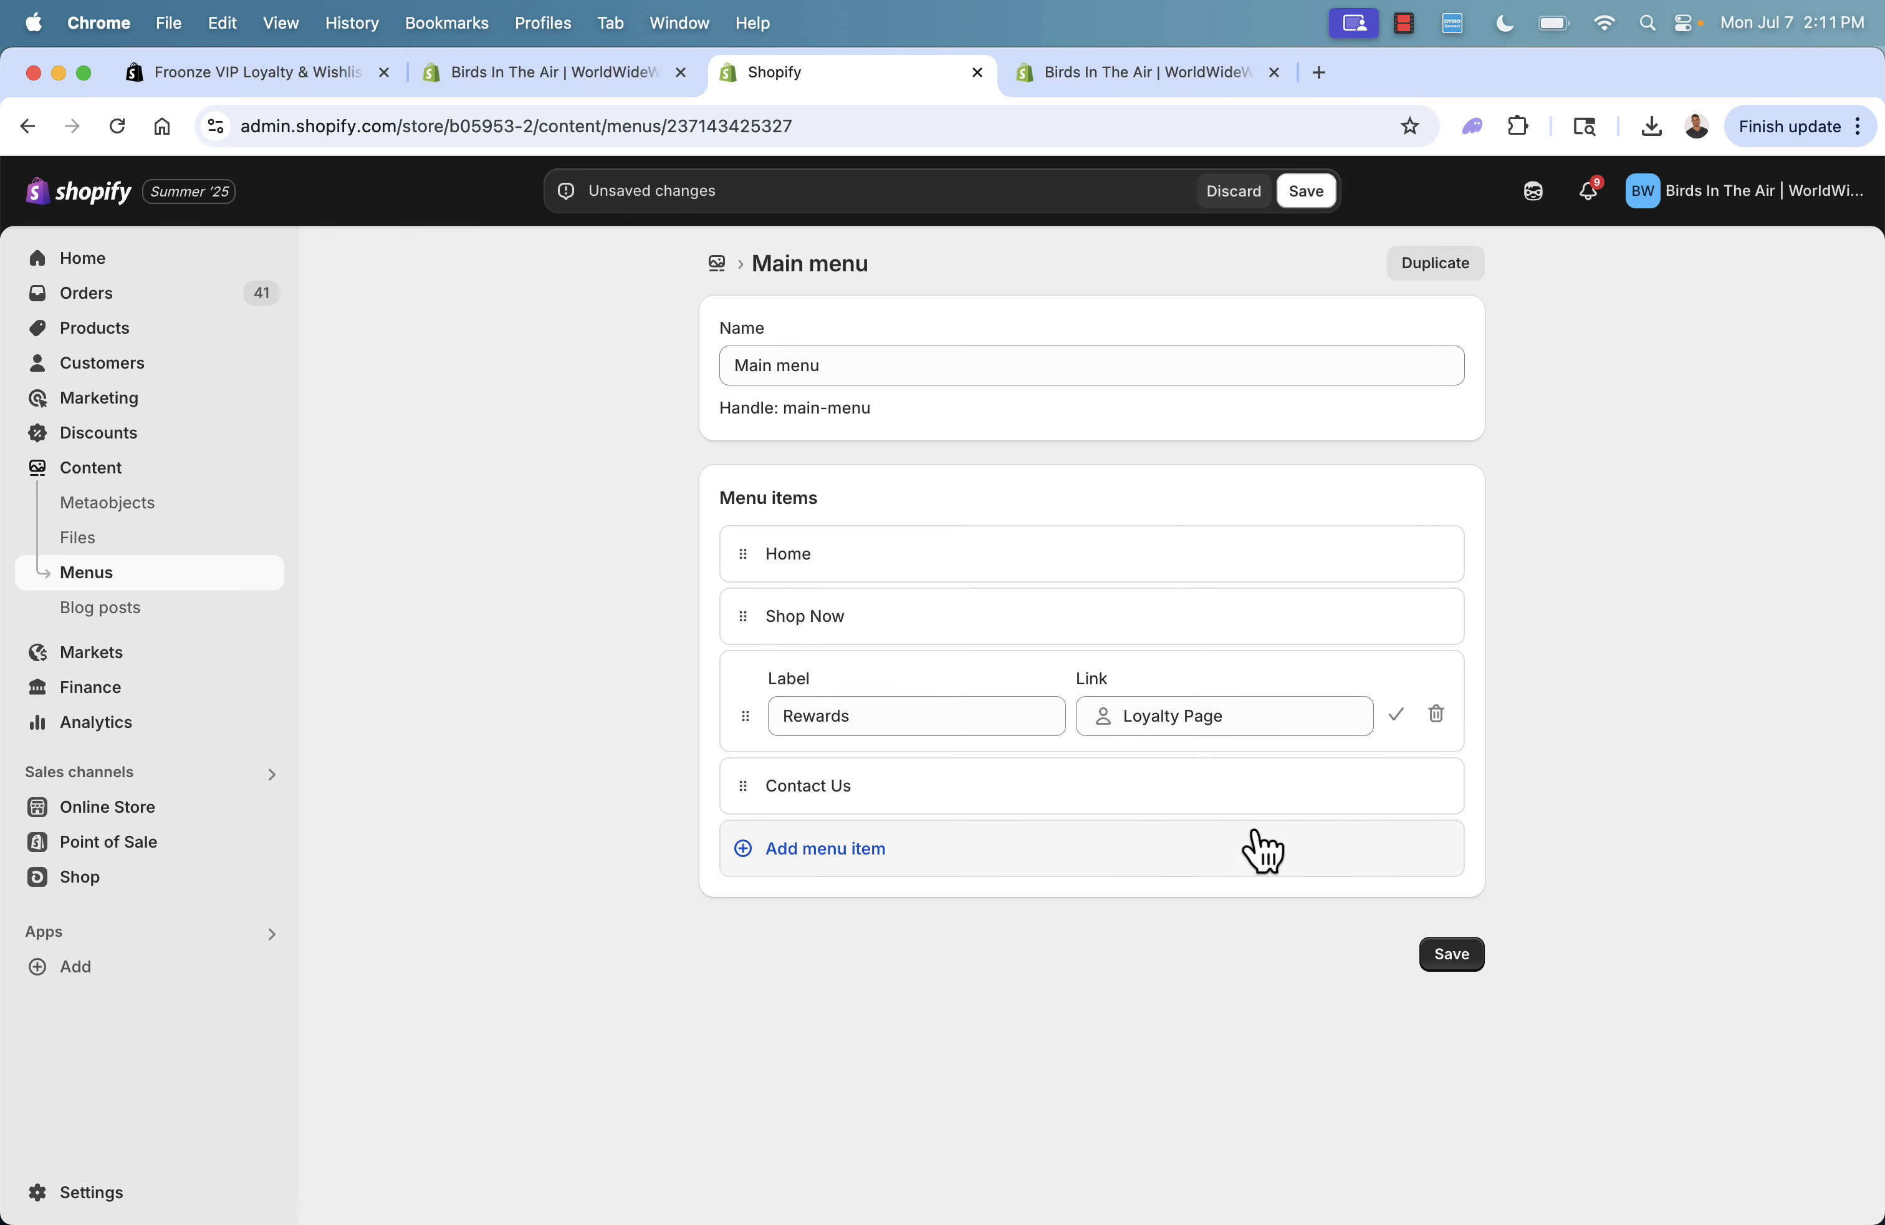
{"action": "left_click", "coordinate": [1452, 953]}
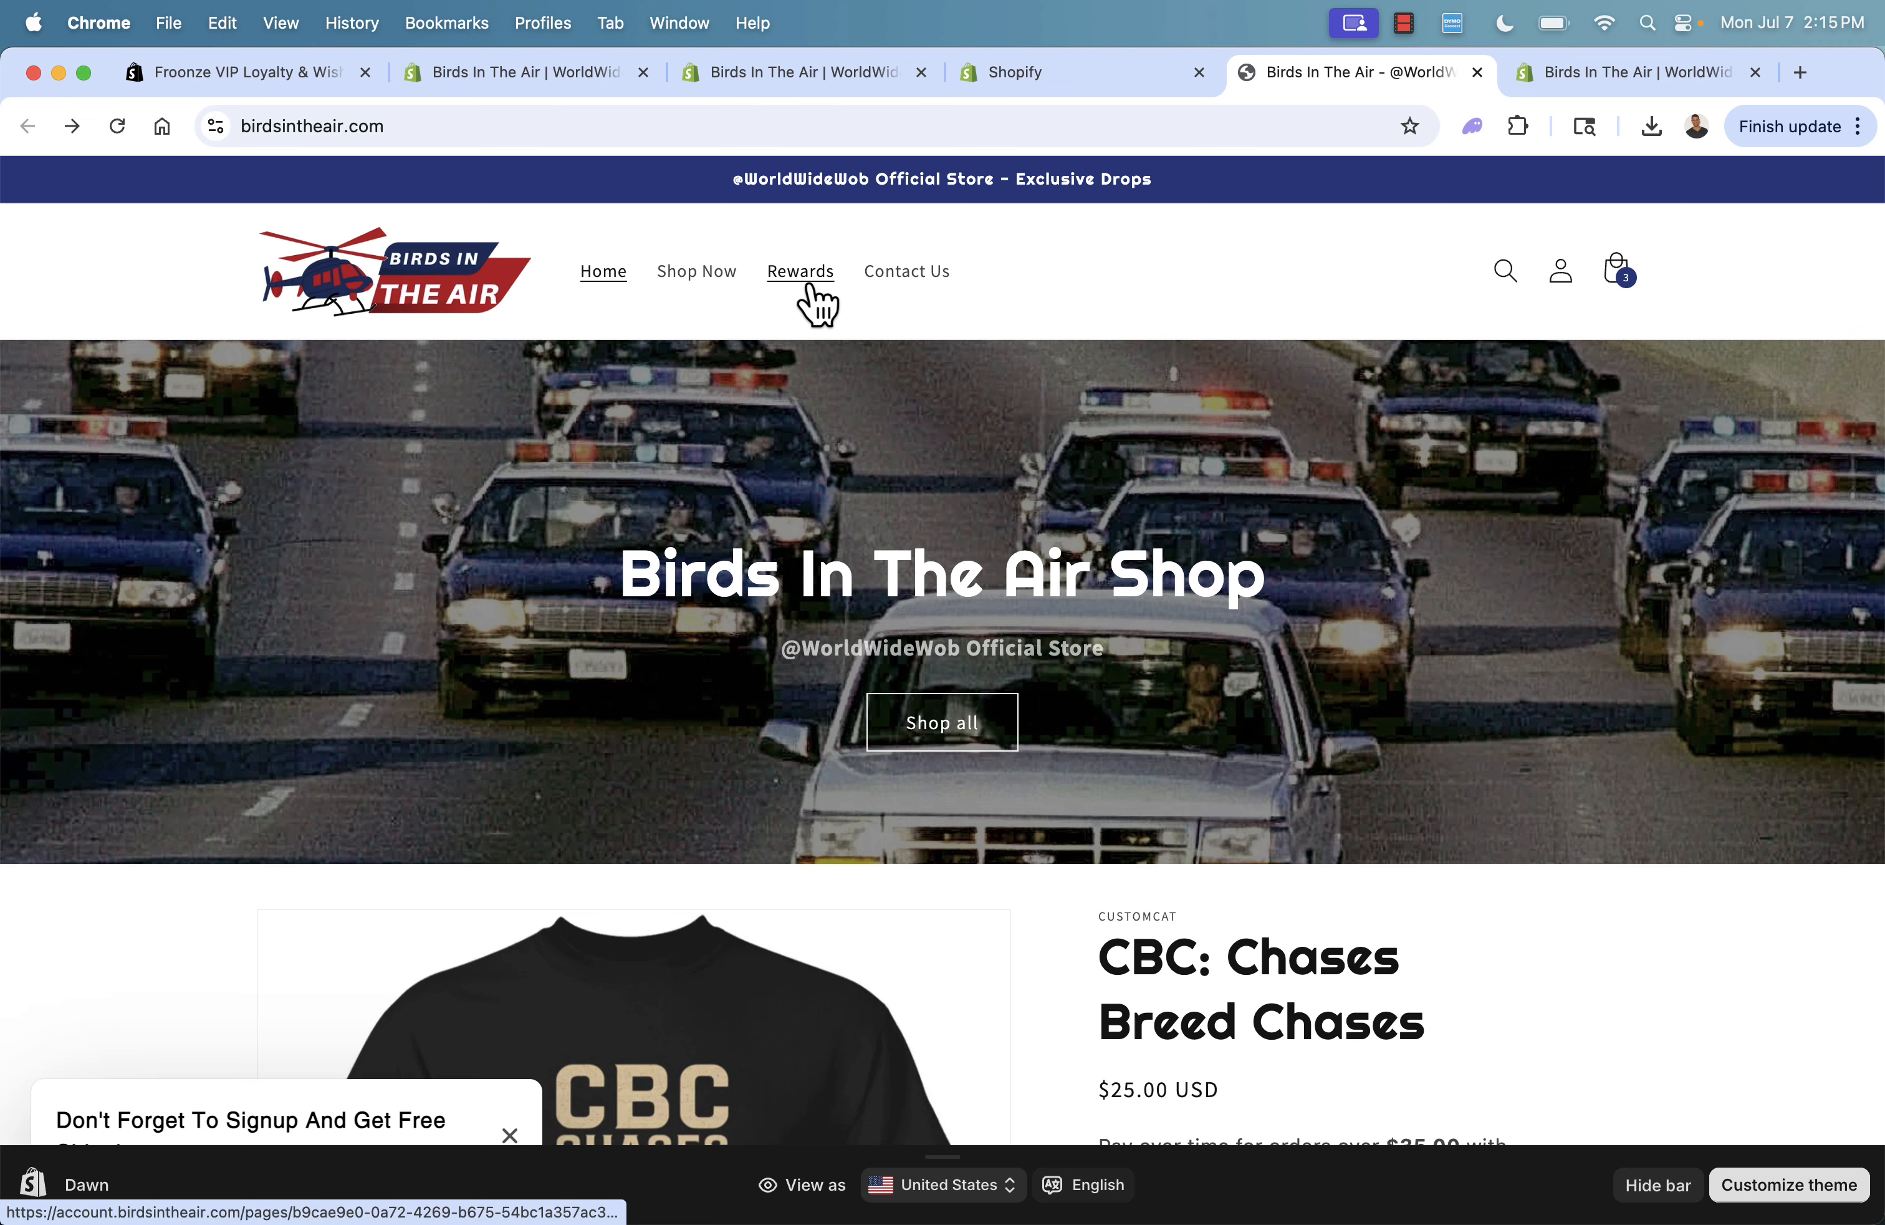
Open Rewards from the storefront navigation, then examine the membership, program, VIP and referral sections of the Froonze demo store's rewards widget.
{"action": "left_click", "coordinate": [807, 287]}
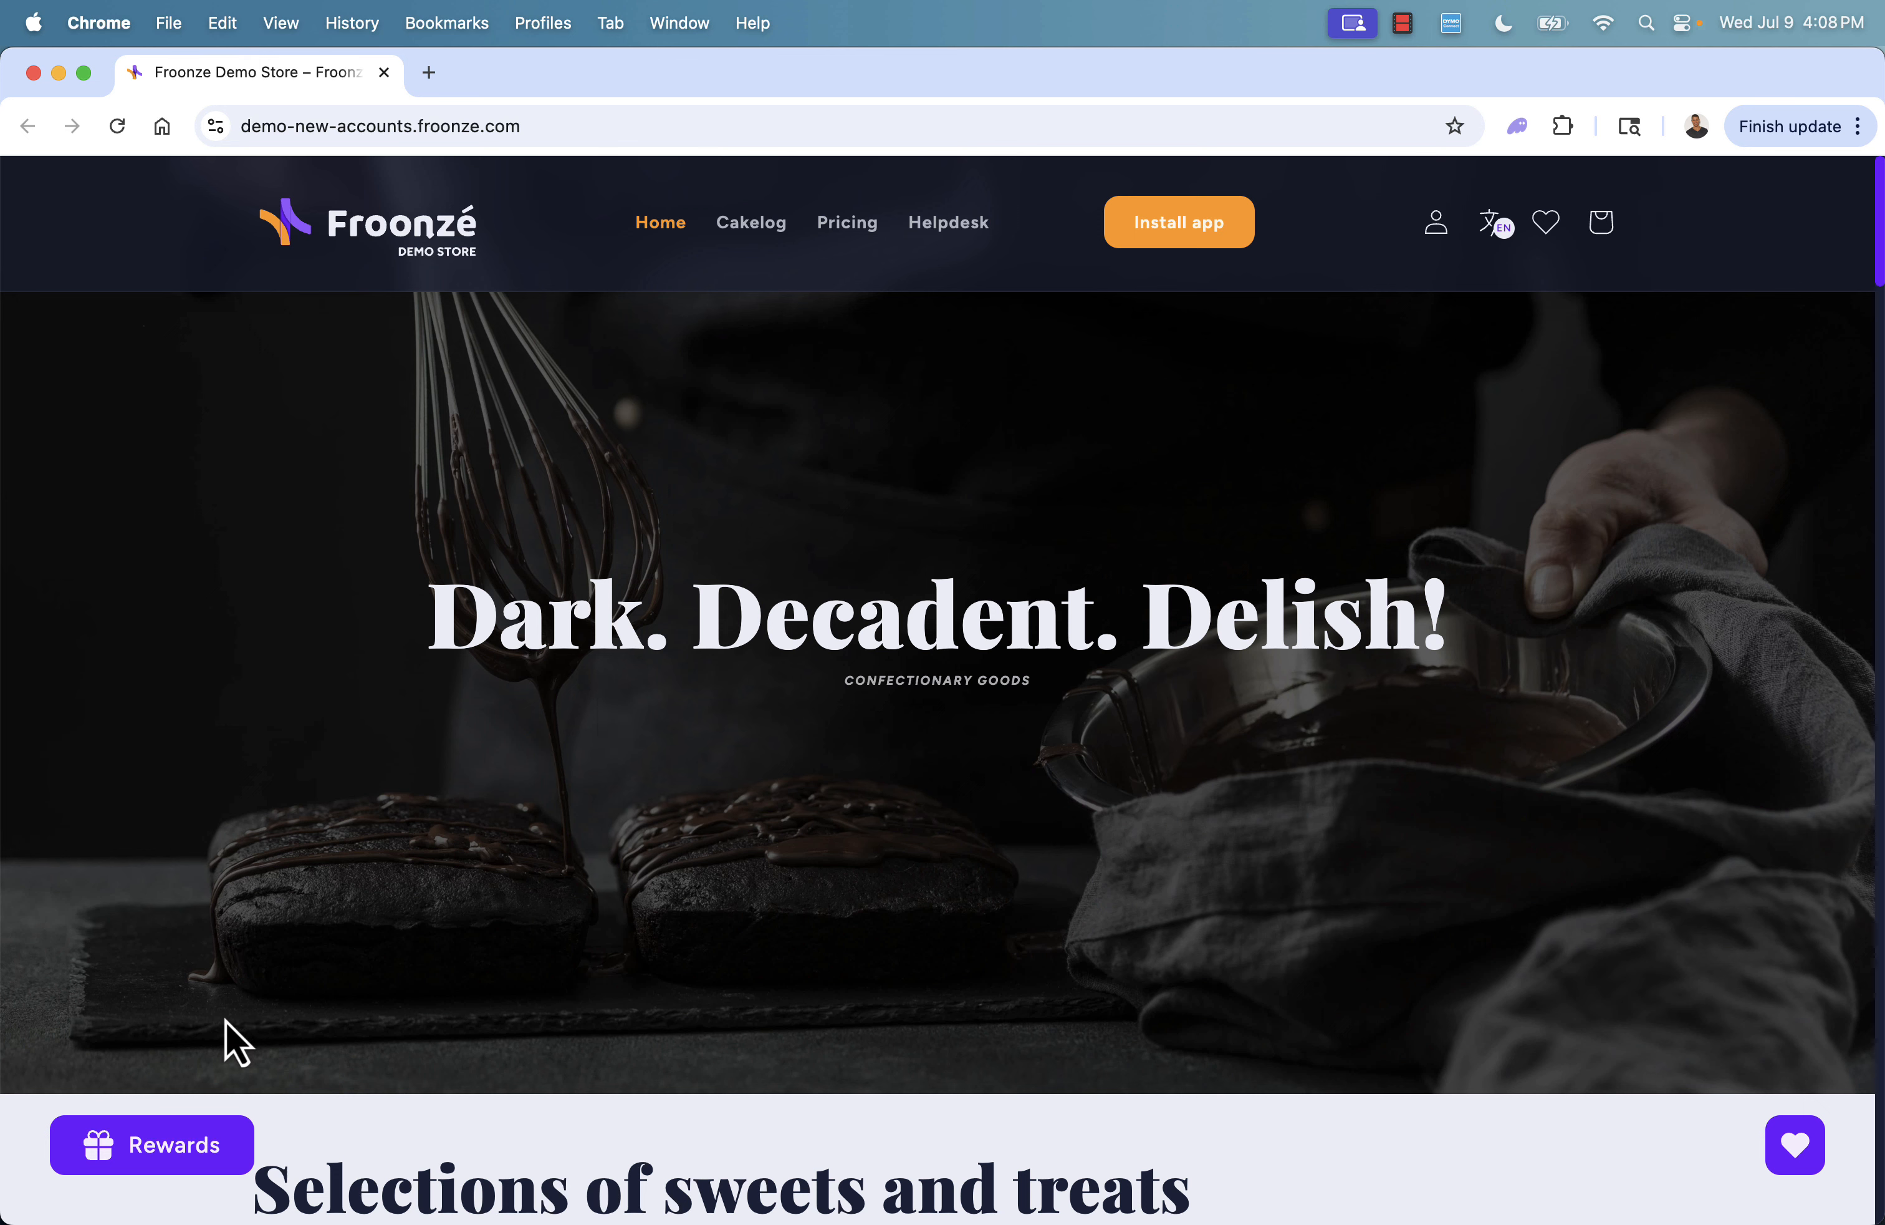
{"action": "left_click", "coordinate": [149, 1155]}
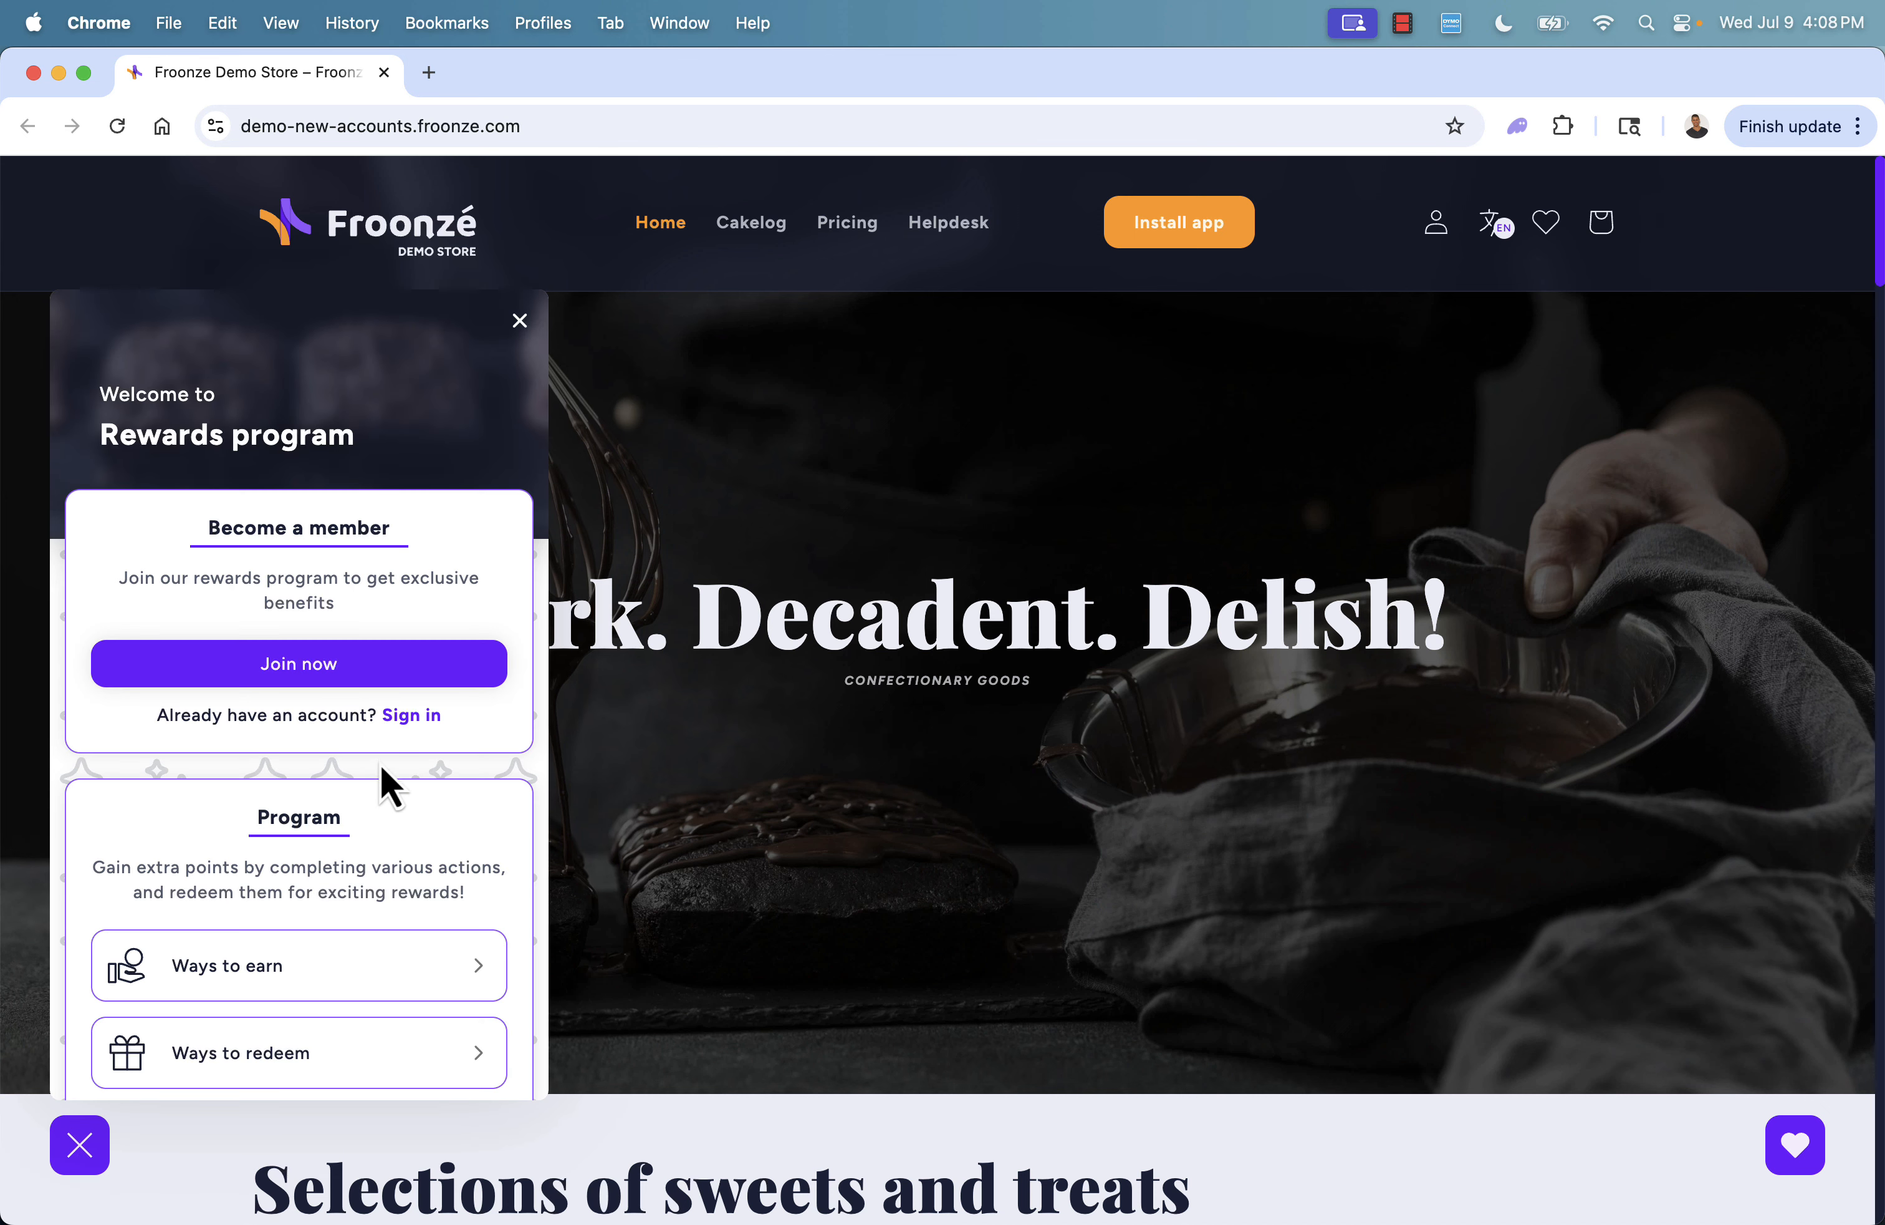
{"action": "scroll", "coordinate": [268, 590], "scroll_direction": "down", "scroll_amount": 2}
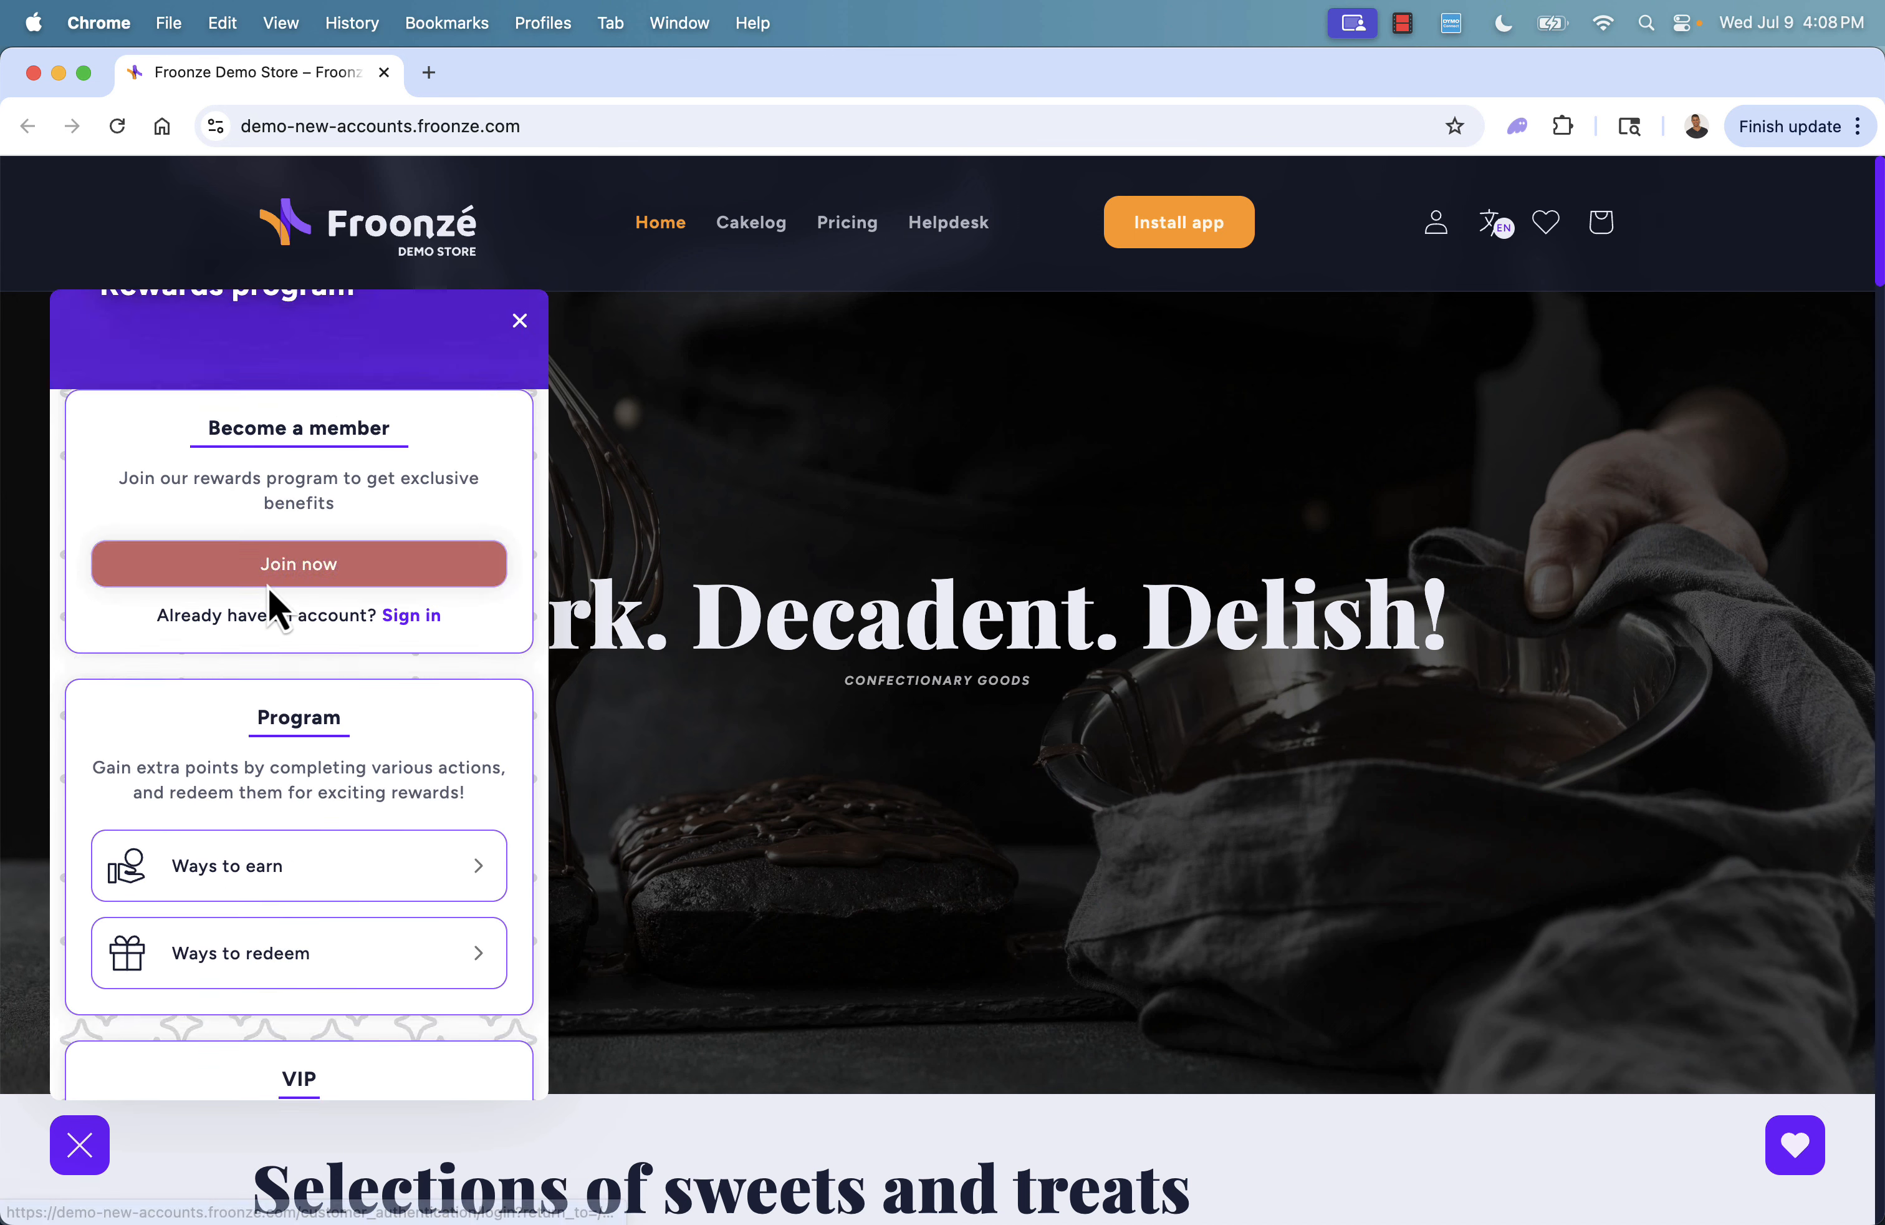
{"action": "scroll", "coordinate": [270, 660], "scroll_direction": "down", "scroll_amount": 1}
{"action": "scroll", "coordinate": [280, 839], "scroll_direction": "down", "scroll_amount": 2}
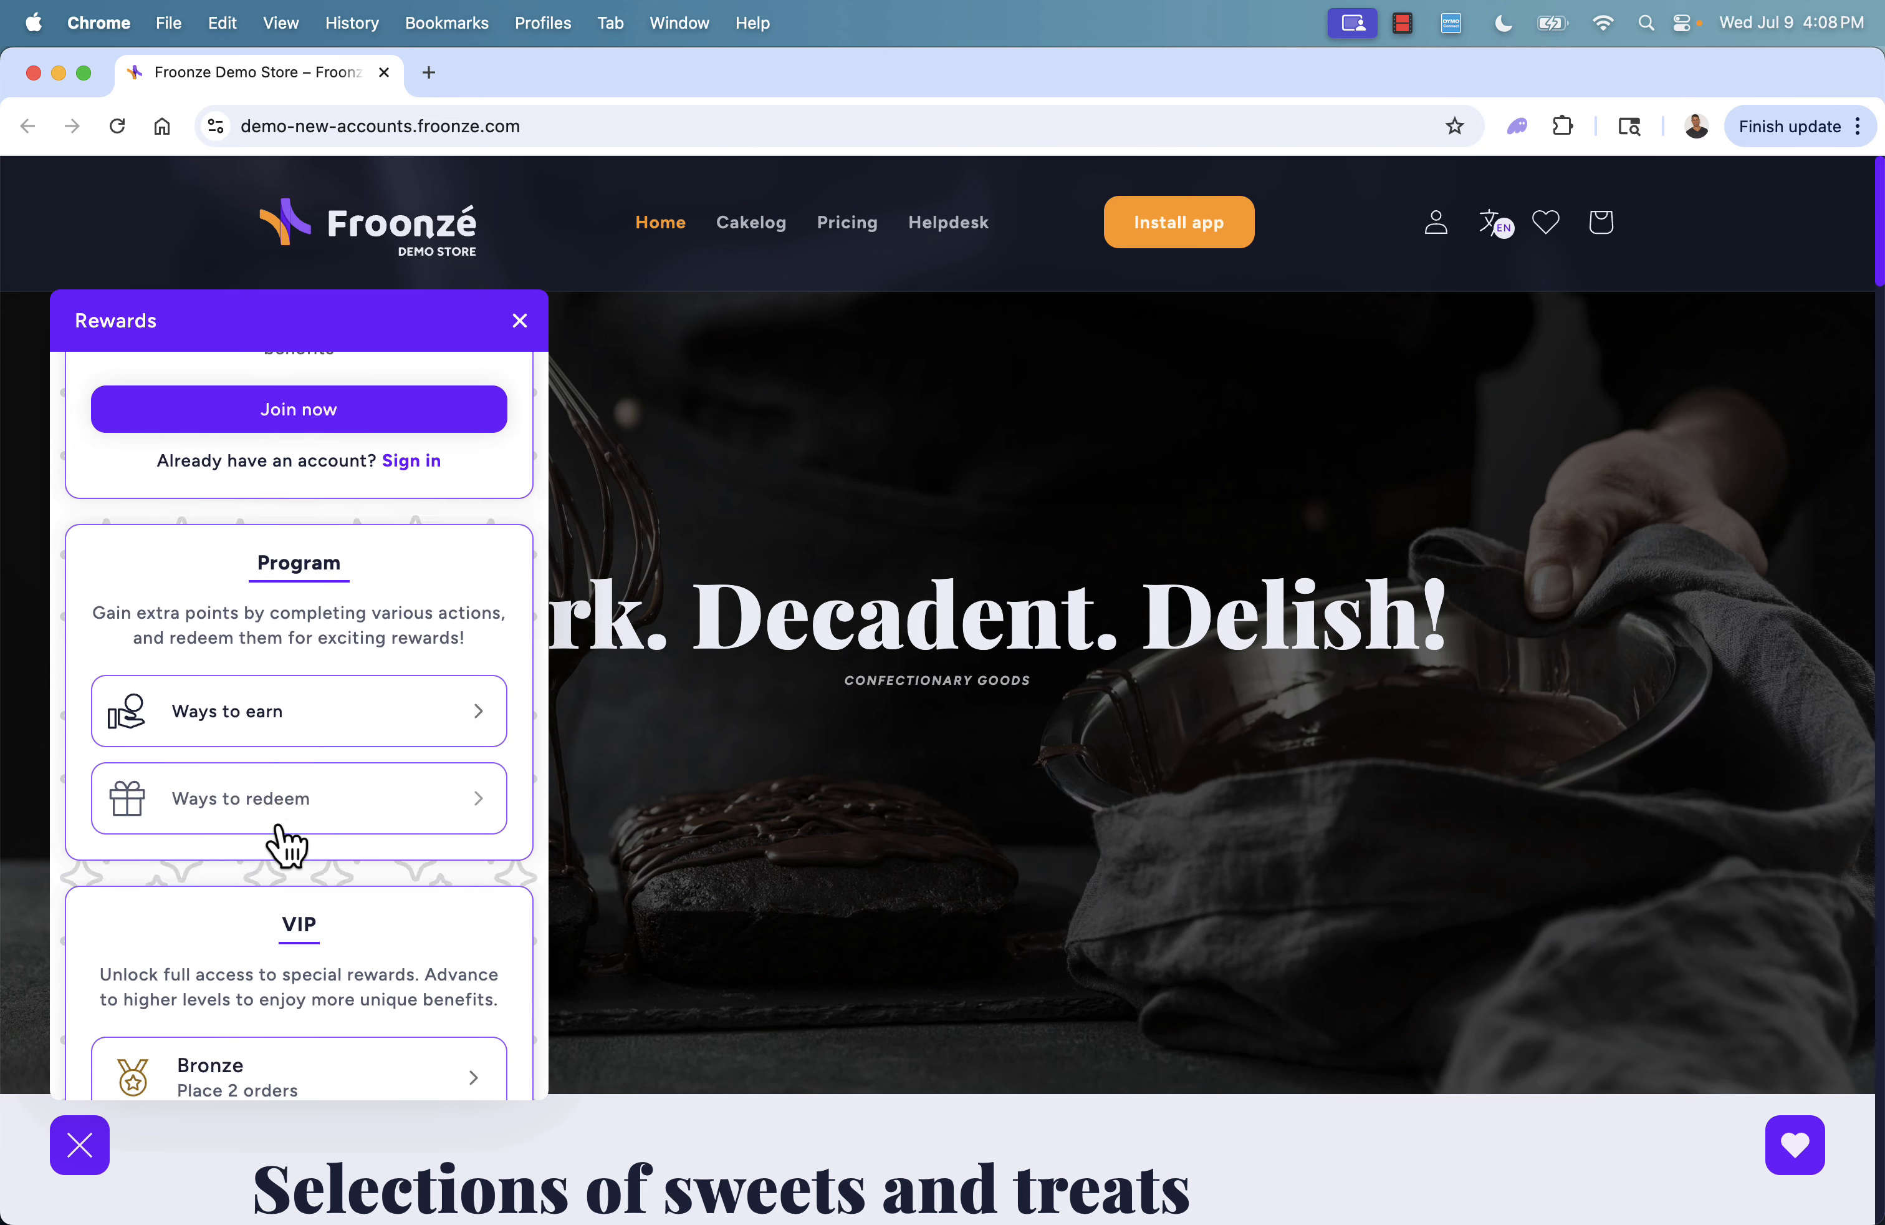
{"action": "scroll", "coordinate": [255, 835], "scroll_direction": "down", "scroll_amount": 2}
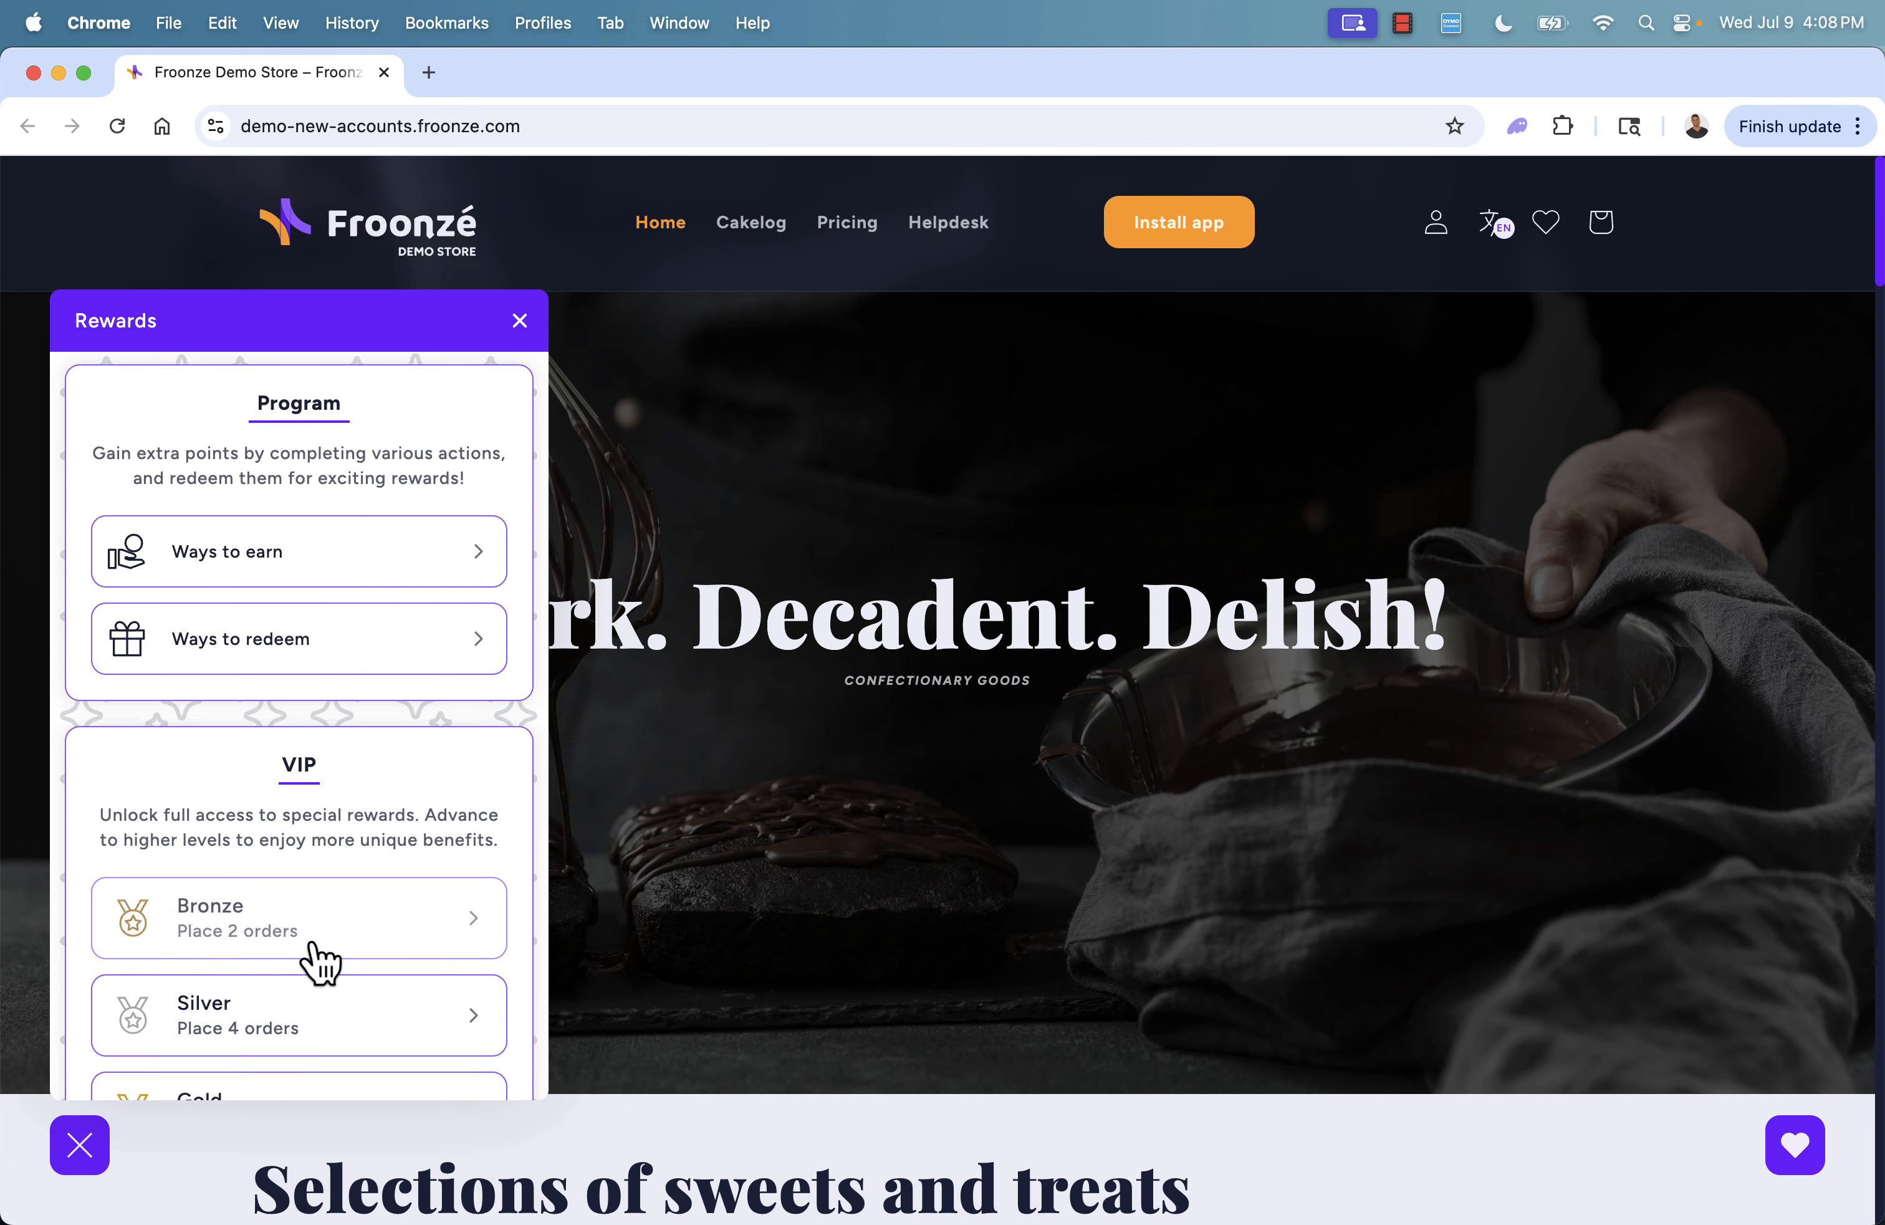
{"action": "scroll", "coordinate": [314, 947], "scroll_direction": "down", "scroll_amount": 10}
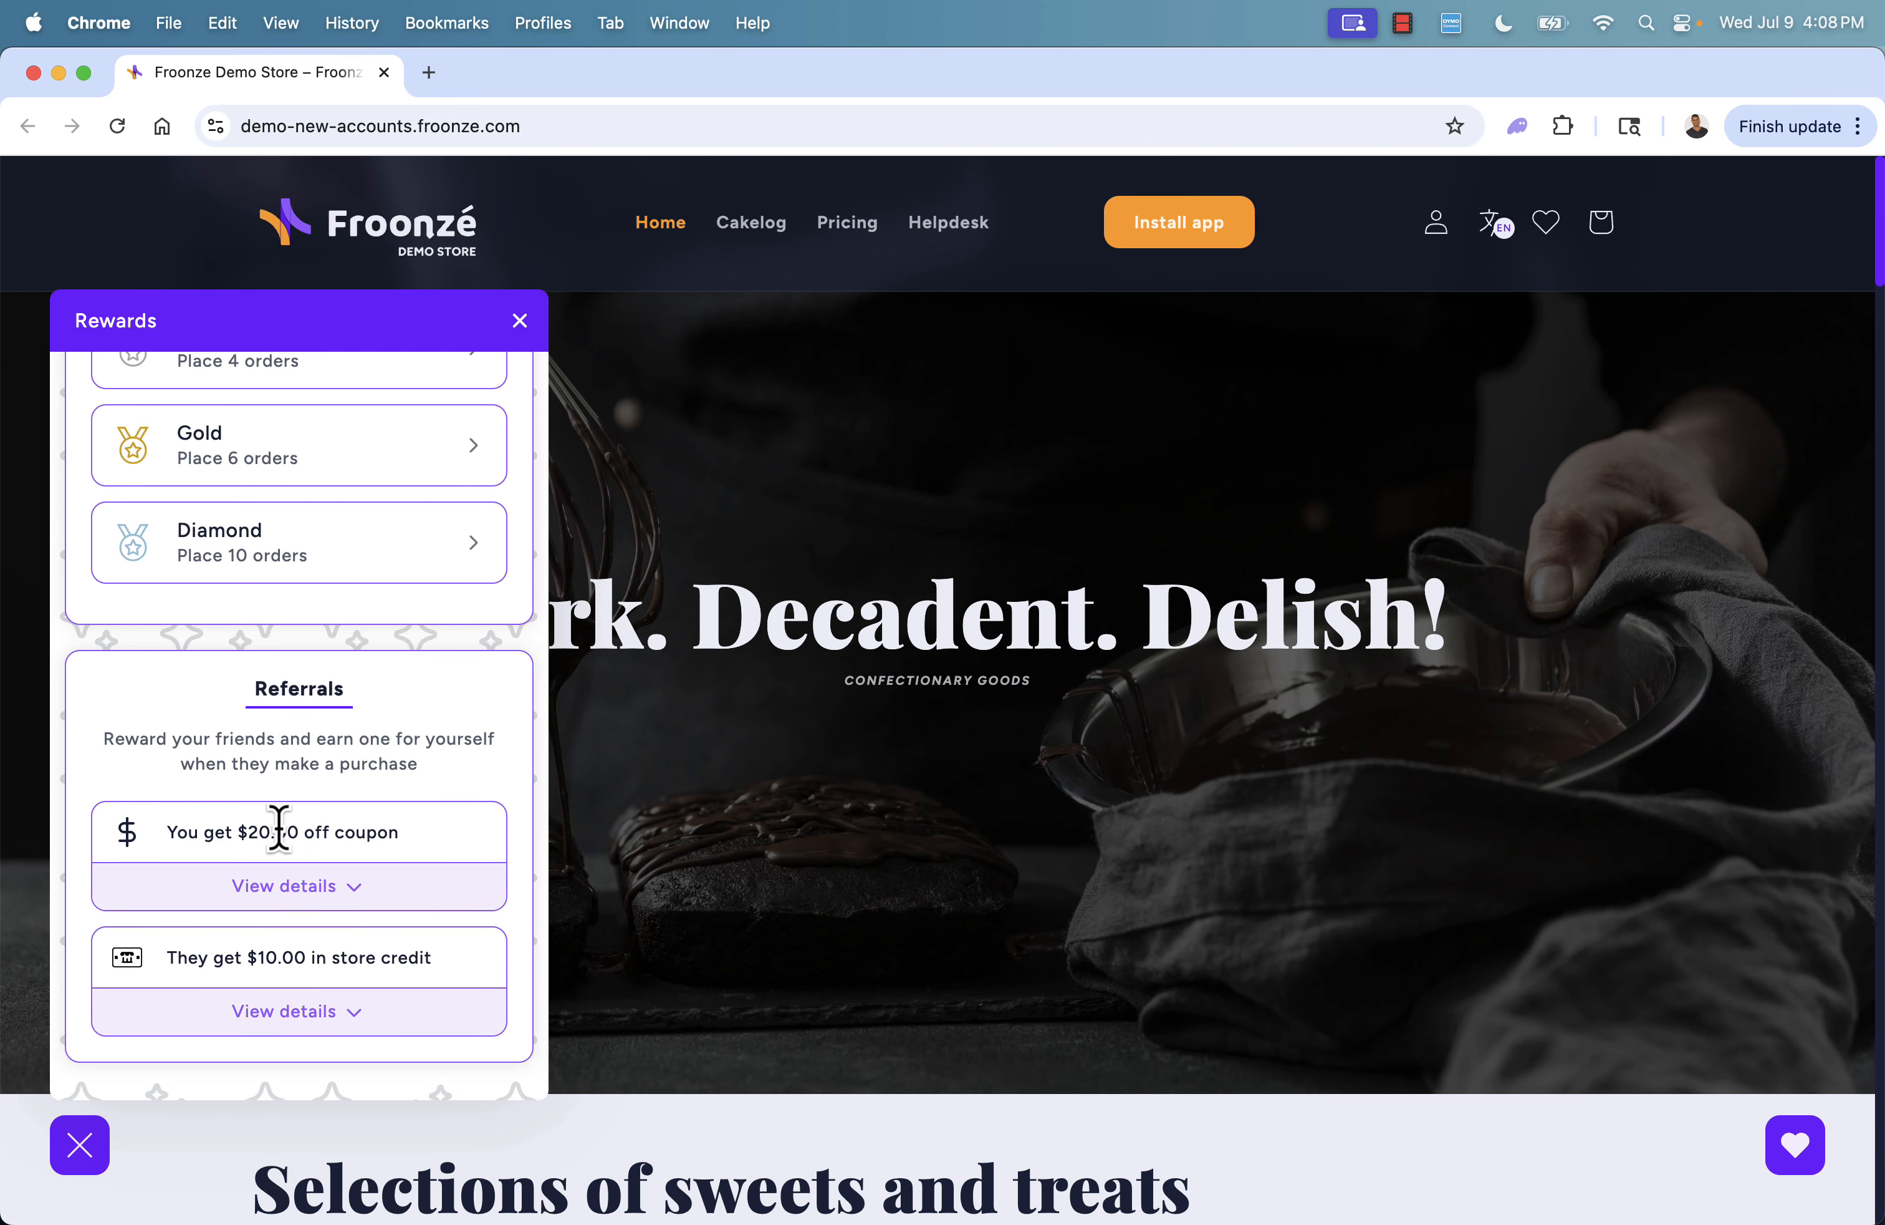
{"action": "scroll", "coordinate": [252, 827], "scroll_direction": "up", "scroll_amount": 15}
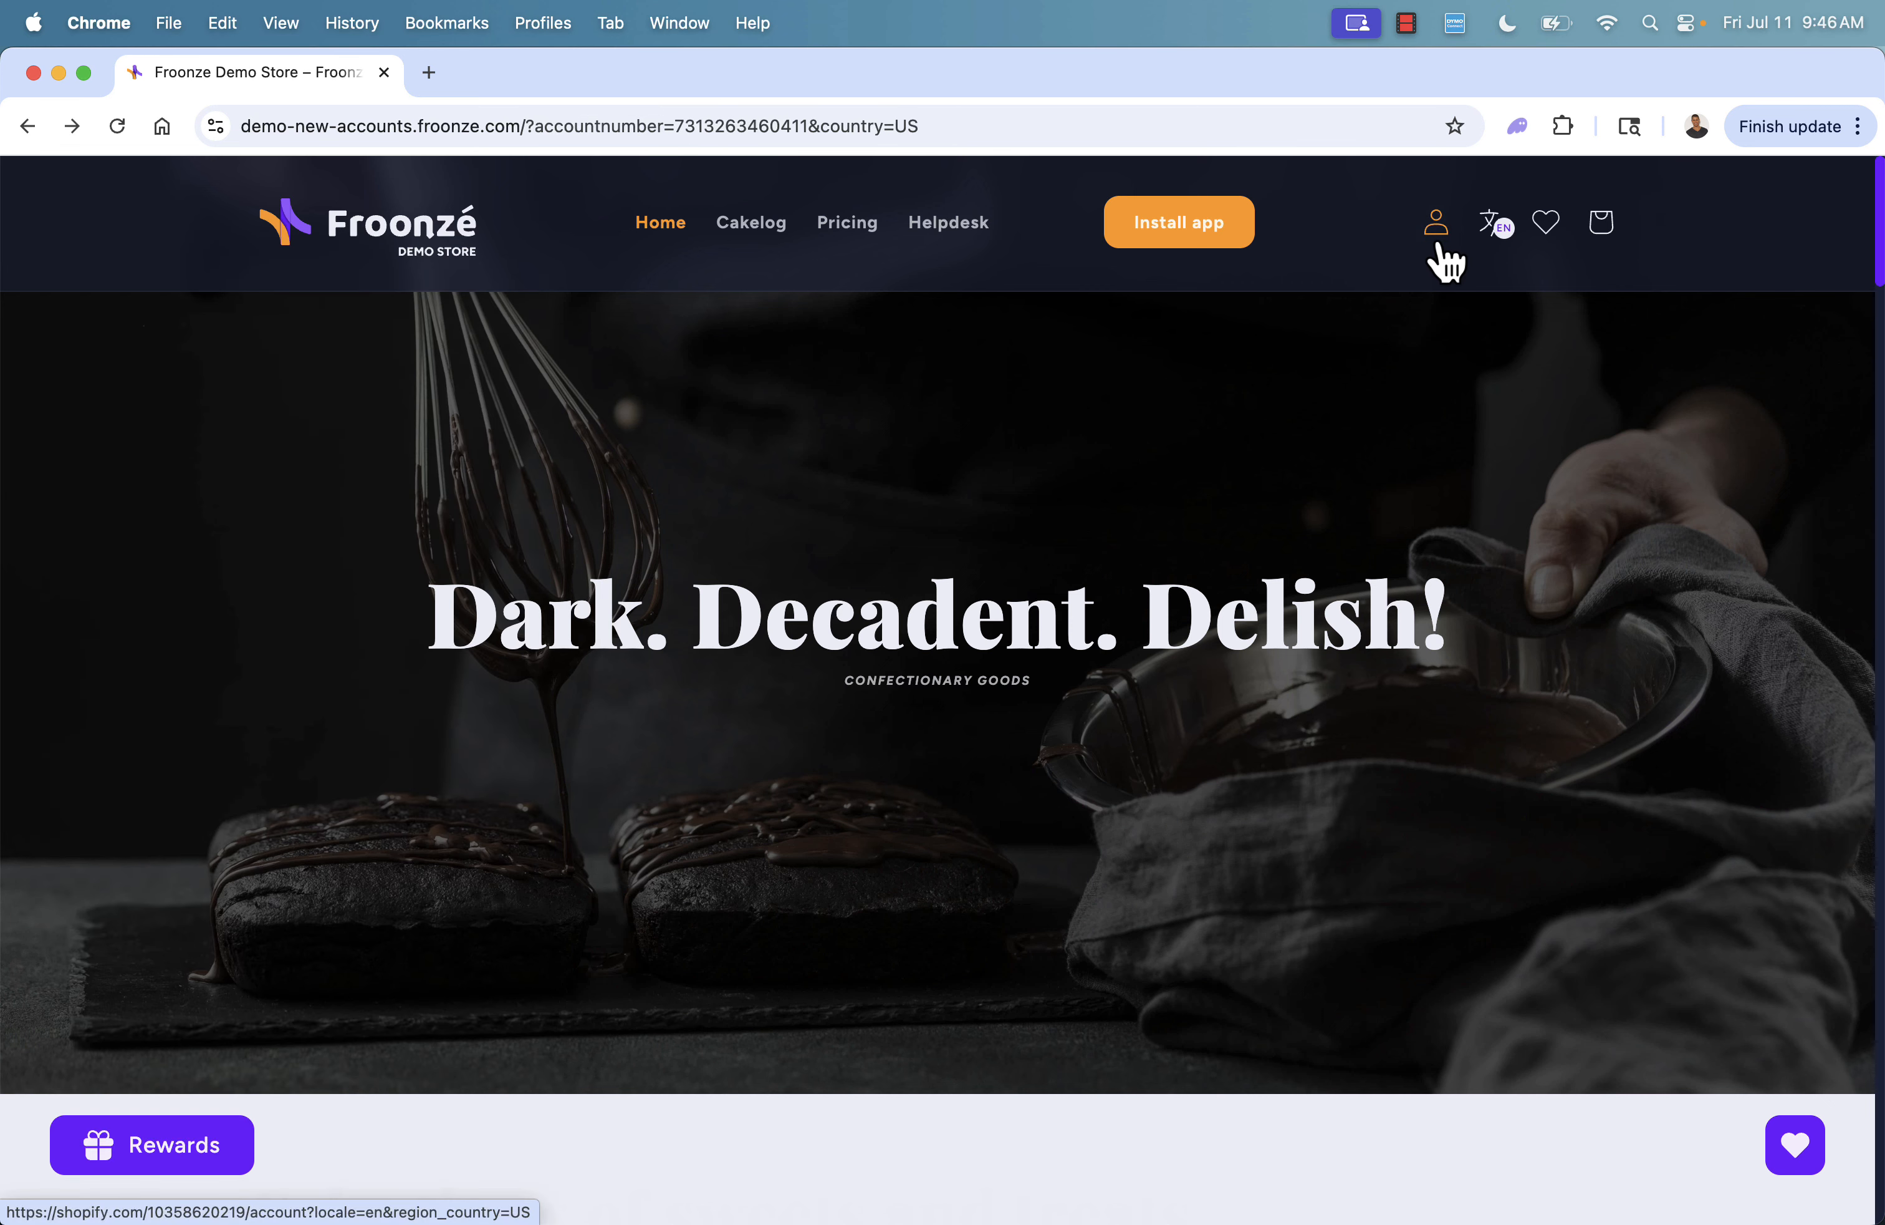
Open the demo store's customer account and examine the Loyalty page's VIP, Earn, Redeem, Activity and Wallet sections, plus the Wishlist page, ending on Loyalty.
{"action": "left_click", "coordinate": [1439, 245]}
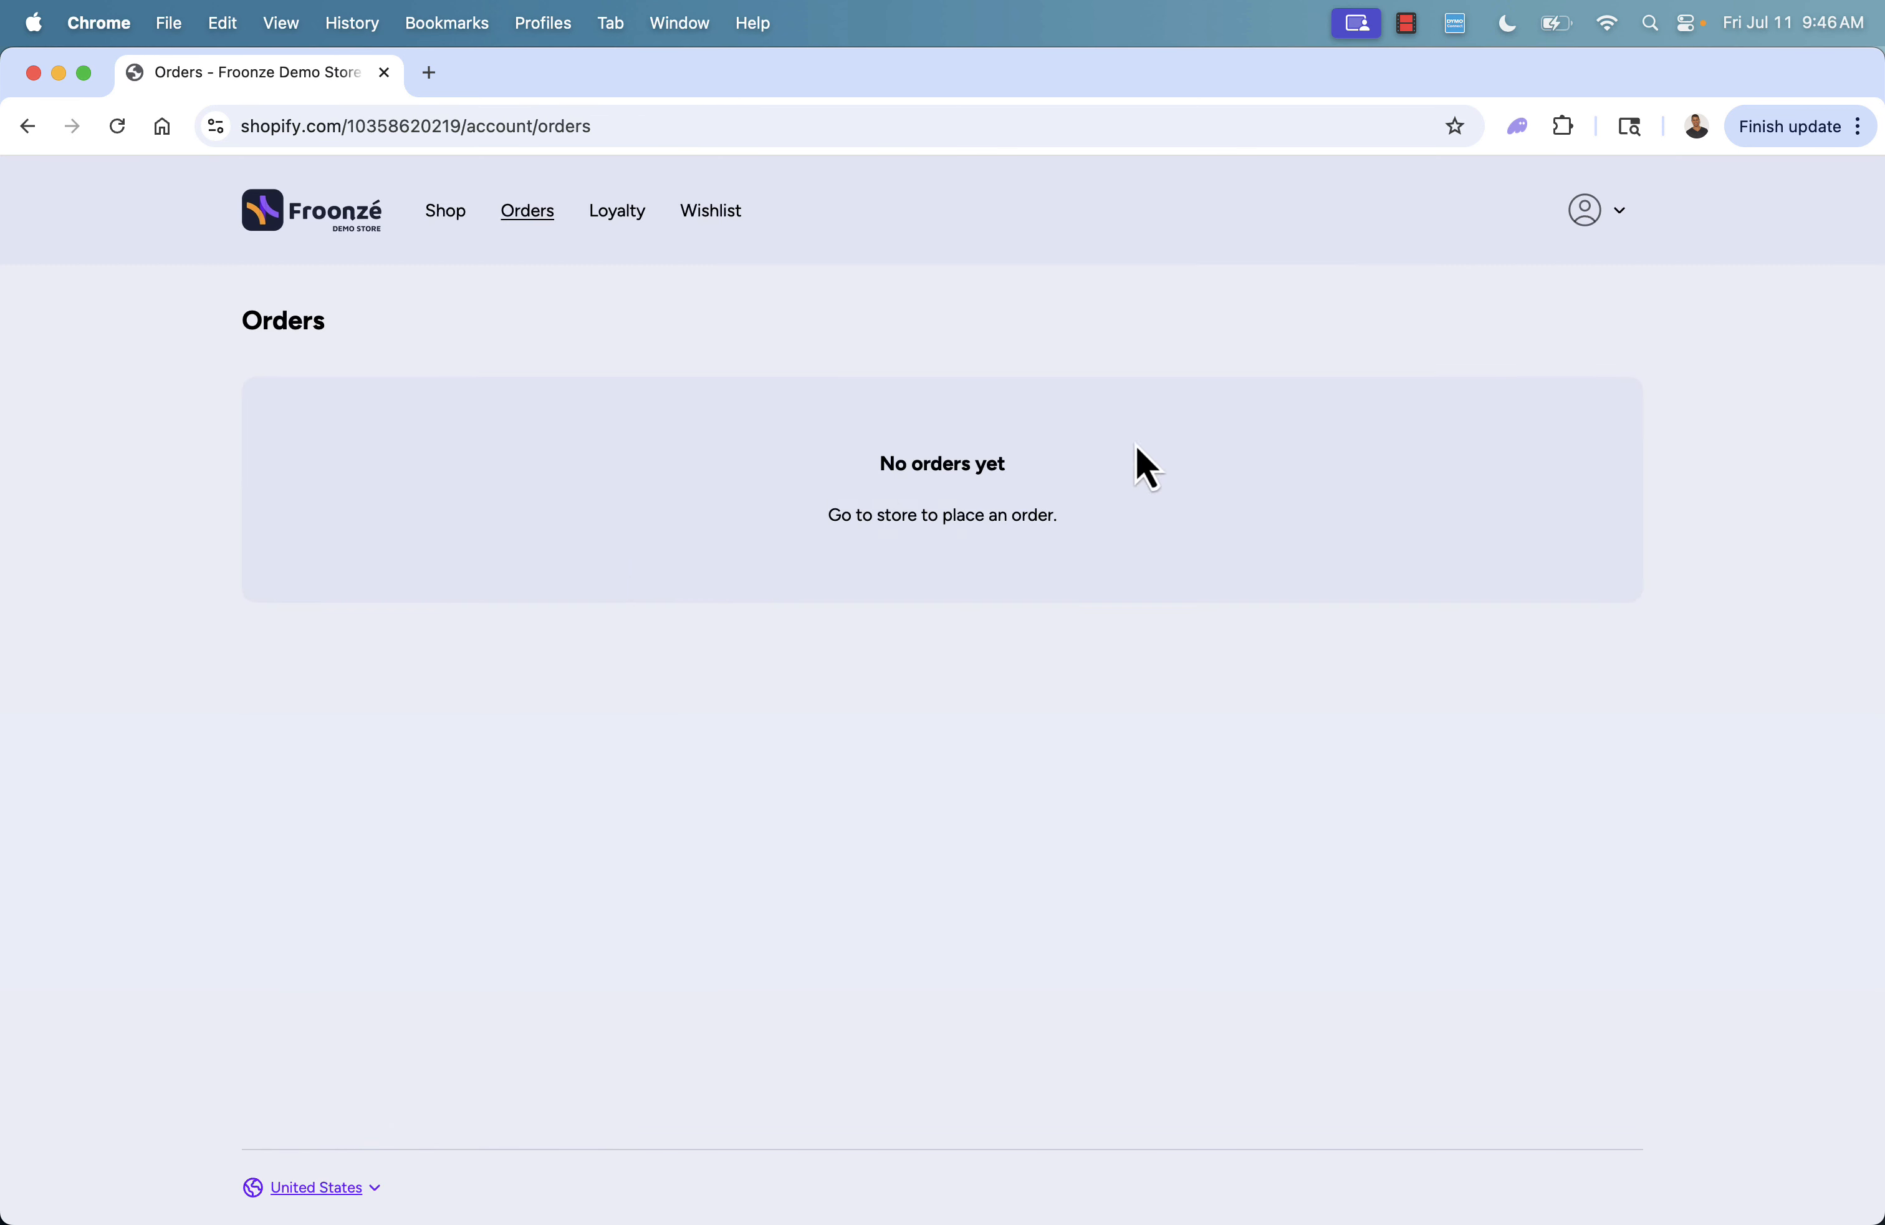
{"action": "left_click", "coordinate": [612, 215]}
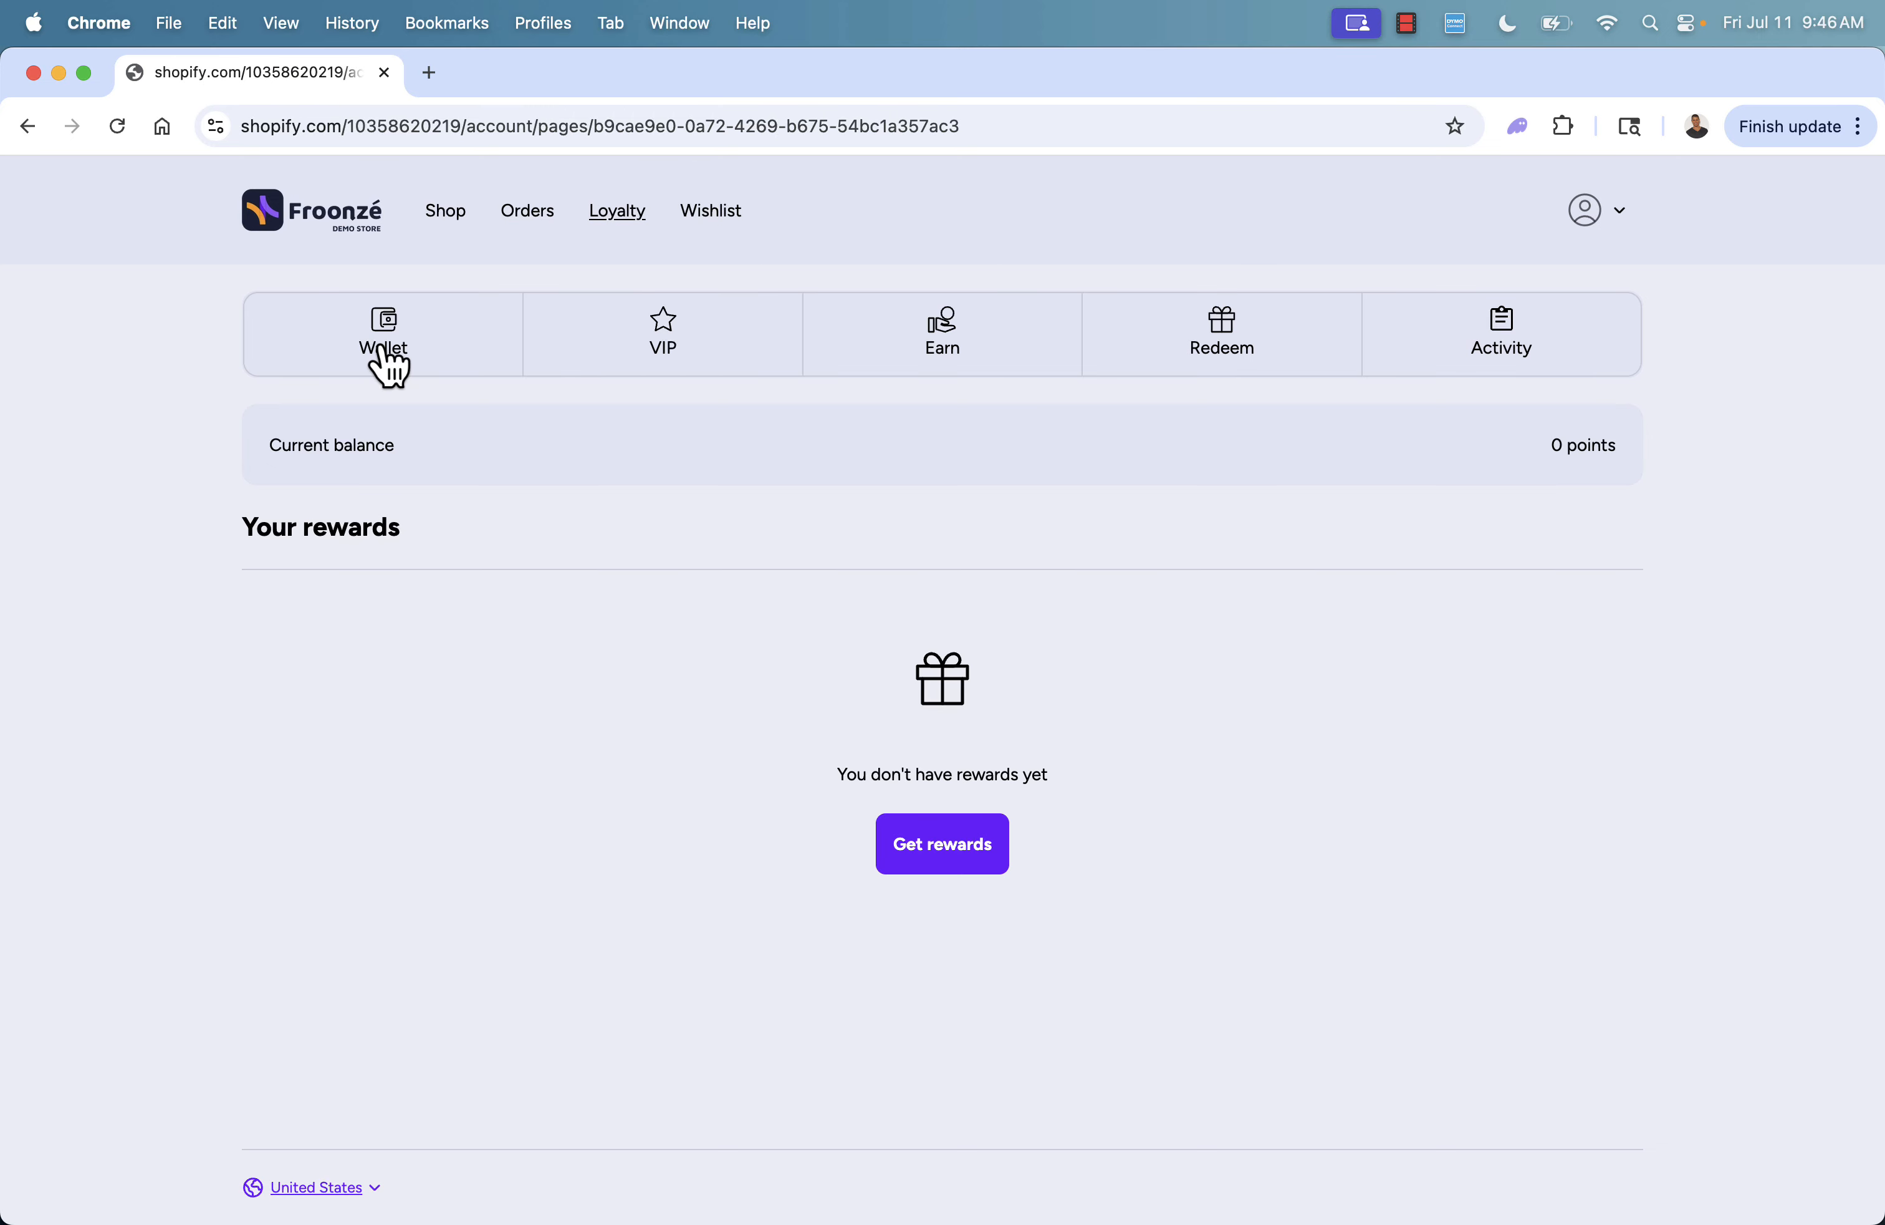
{"action": "left_click", "coordinate": [655, 374]}
{"action": "scroll", "coordinate": [636, 615], "scroll_direction": "down", "scroll_amount": 3}
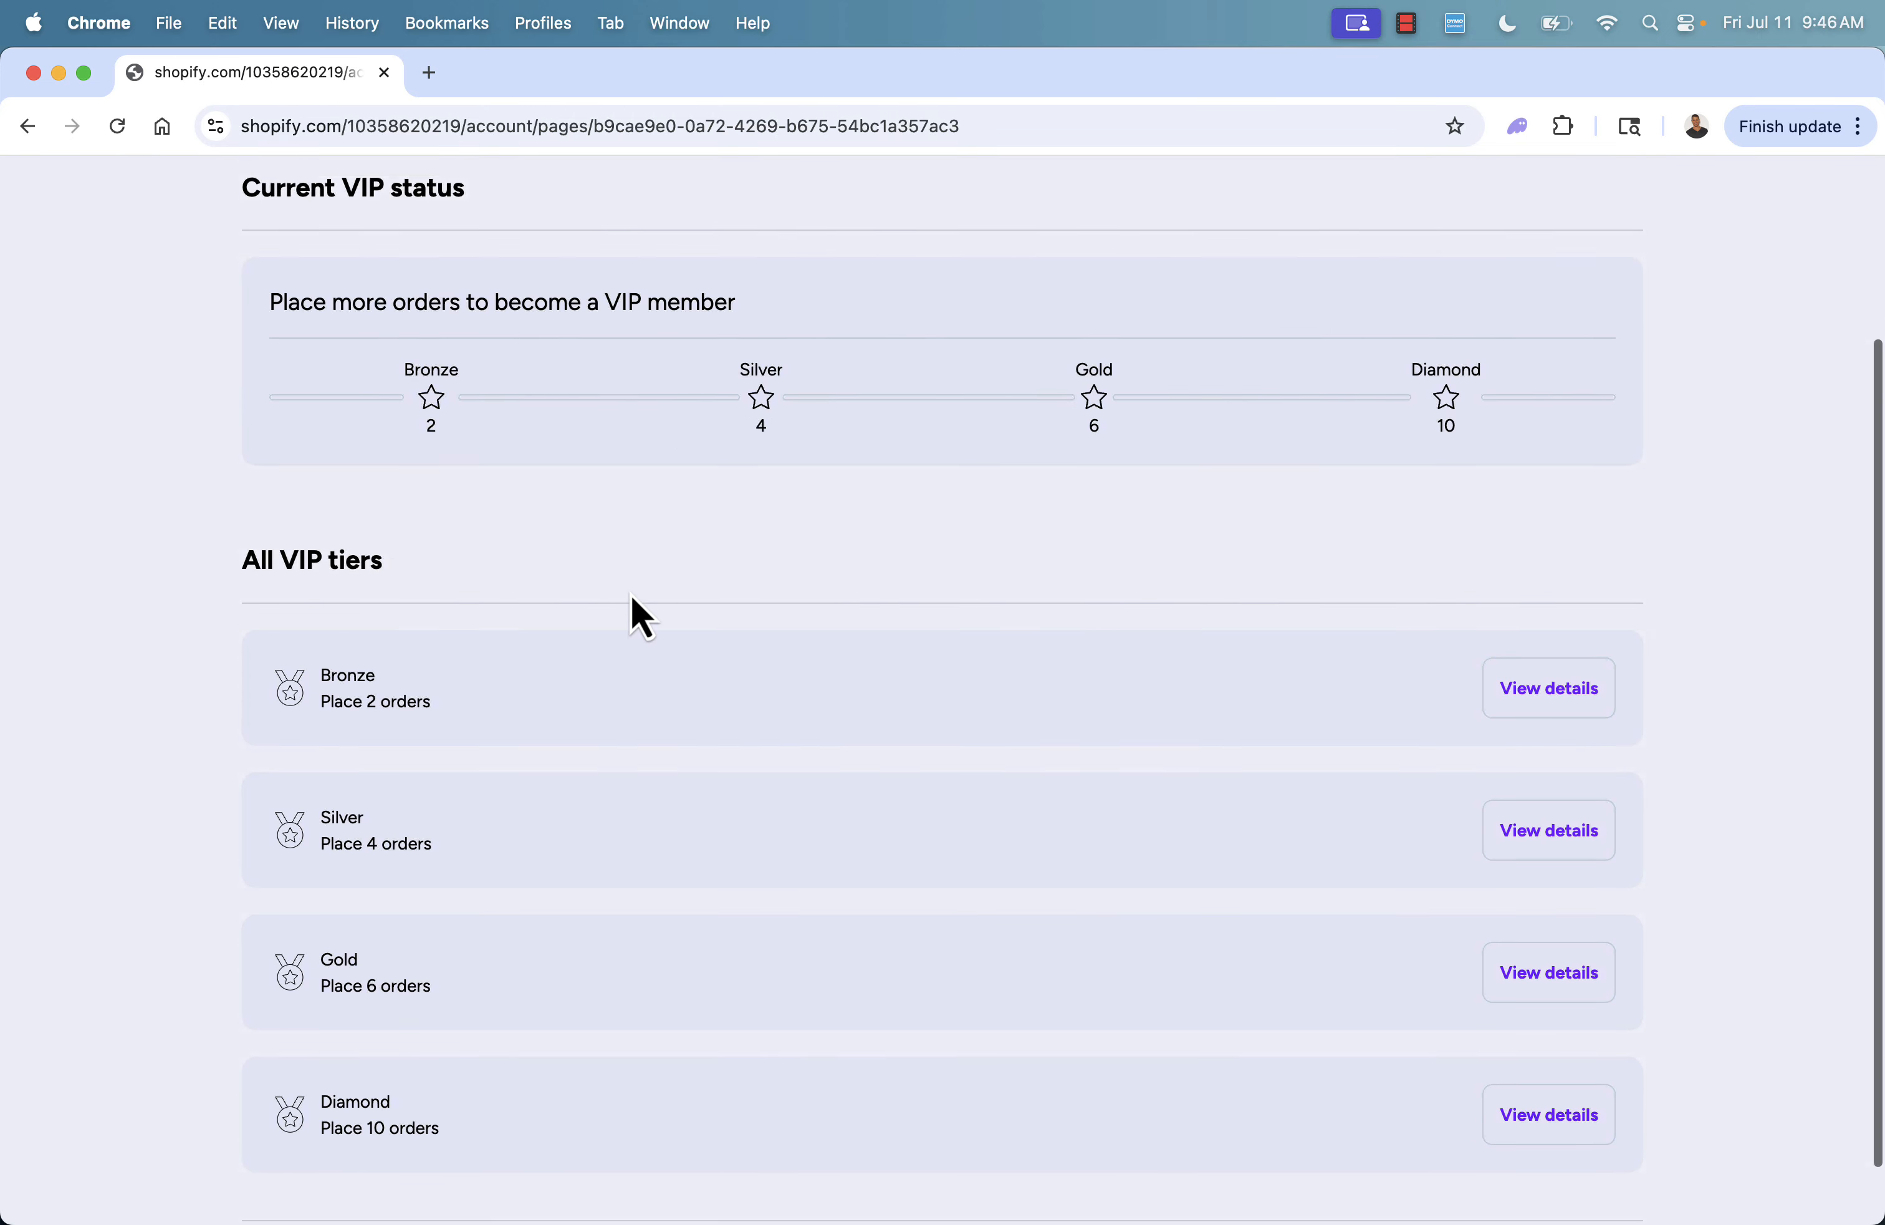
{"action": "scroll", "coordinate": [632, 596], "scroll_direction": "up", "scroll_amount": 5}
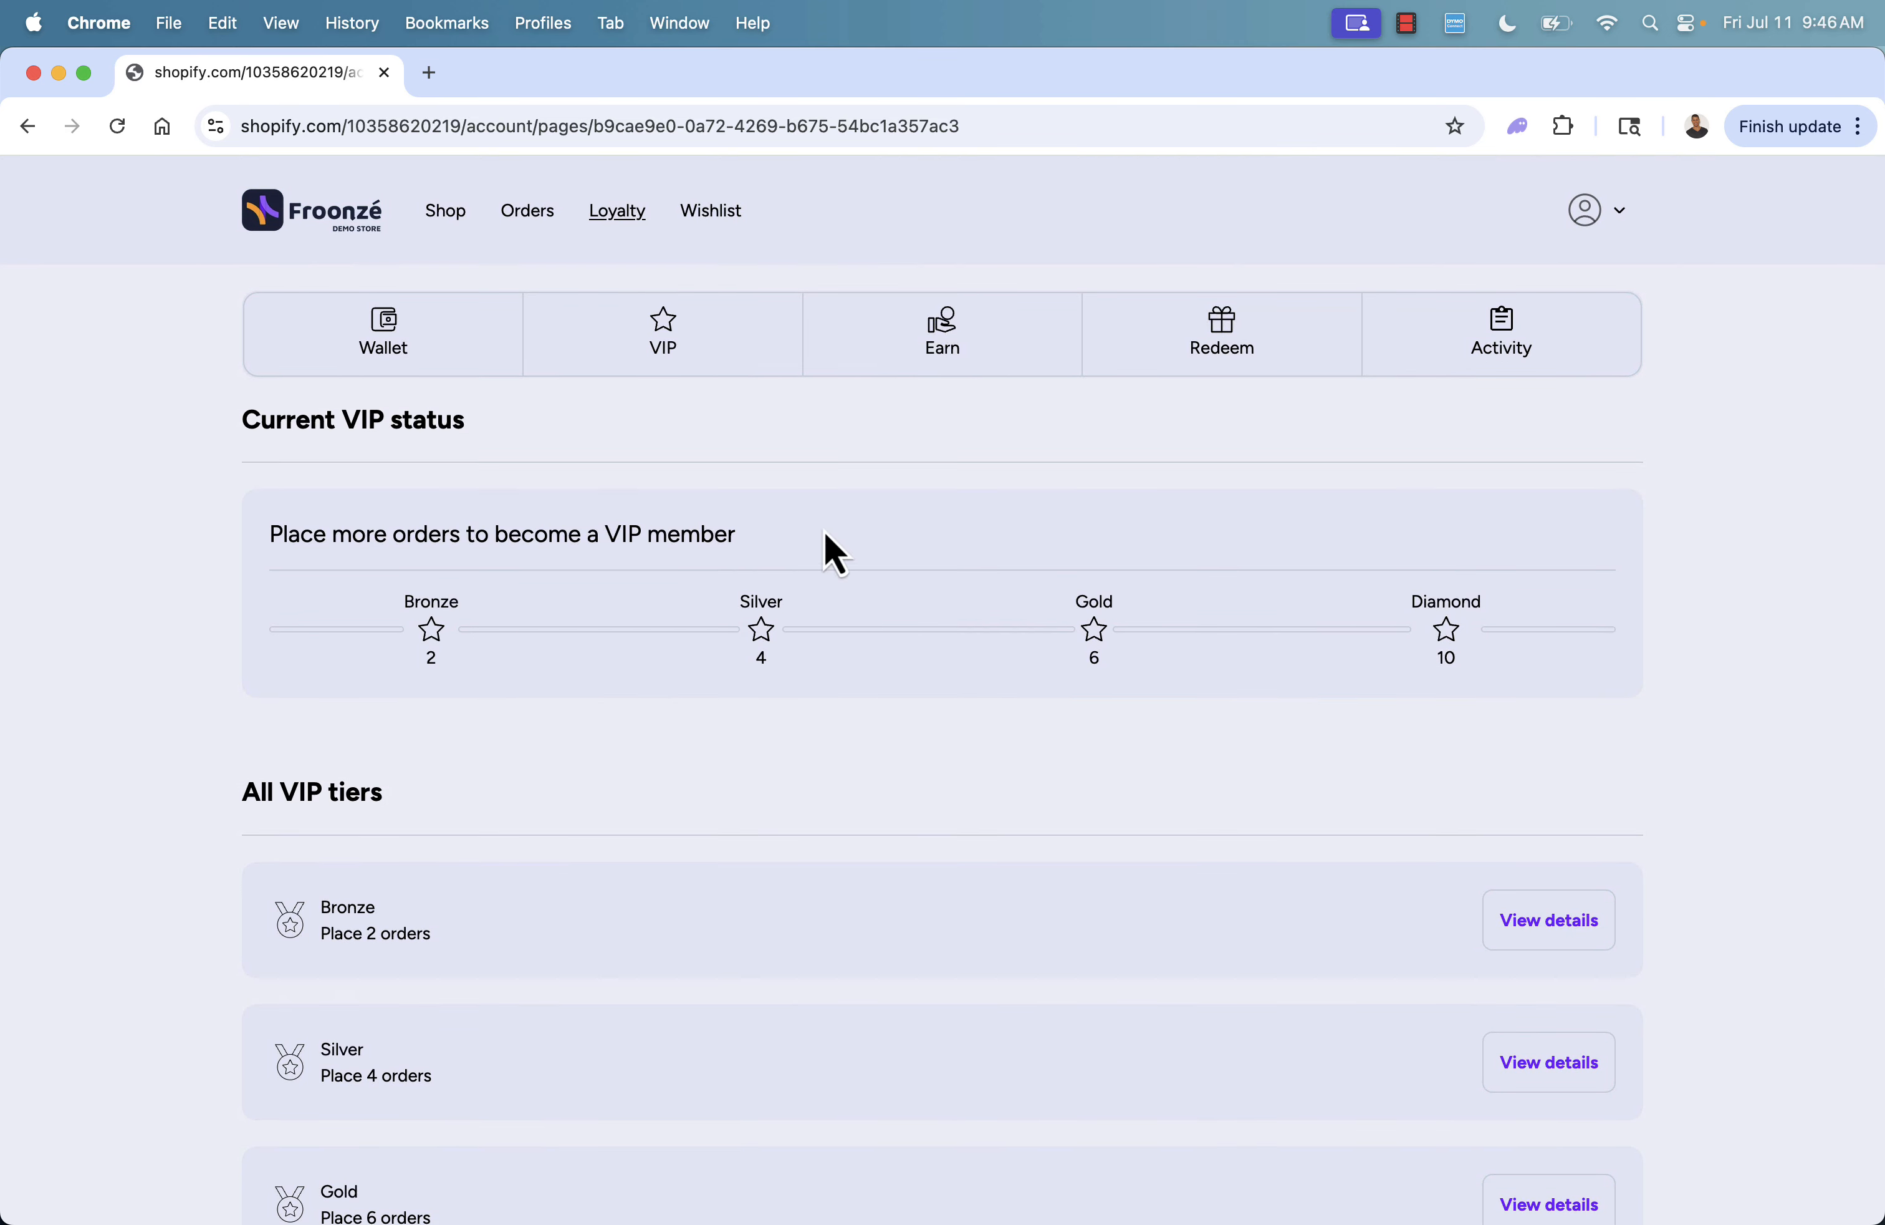
{"action": "left_click", "coordinate": [951, 338]}
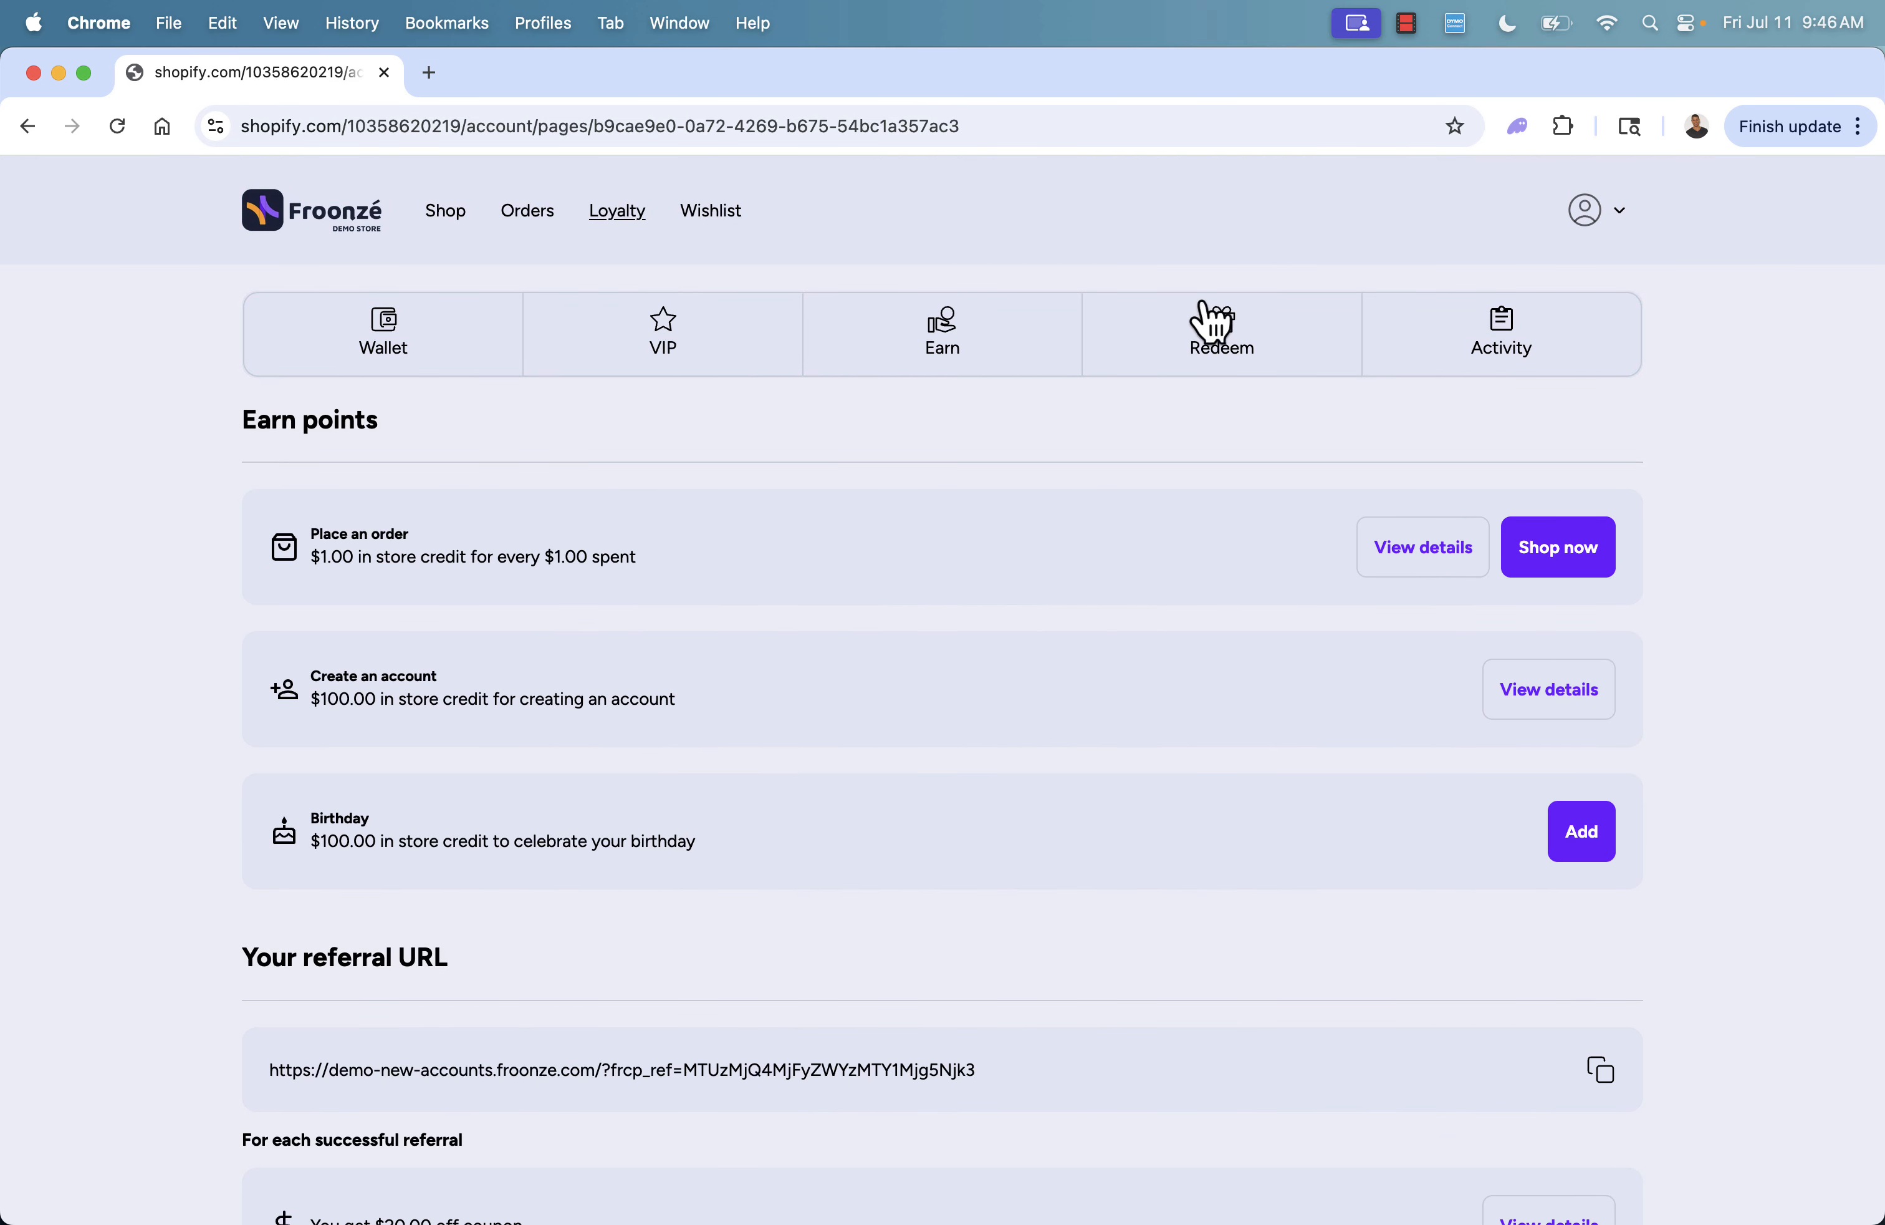
{"action": "left_click", "coordinate": [1211, 325]}
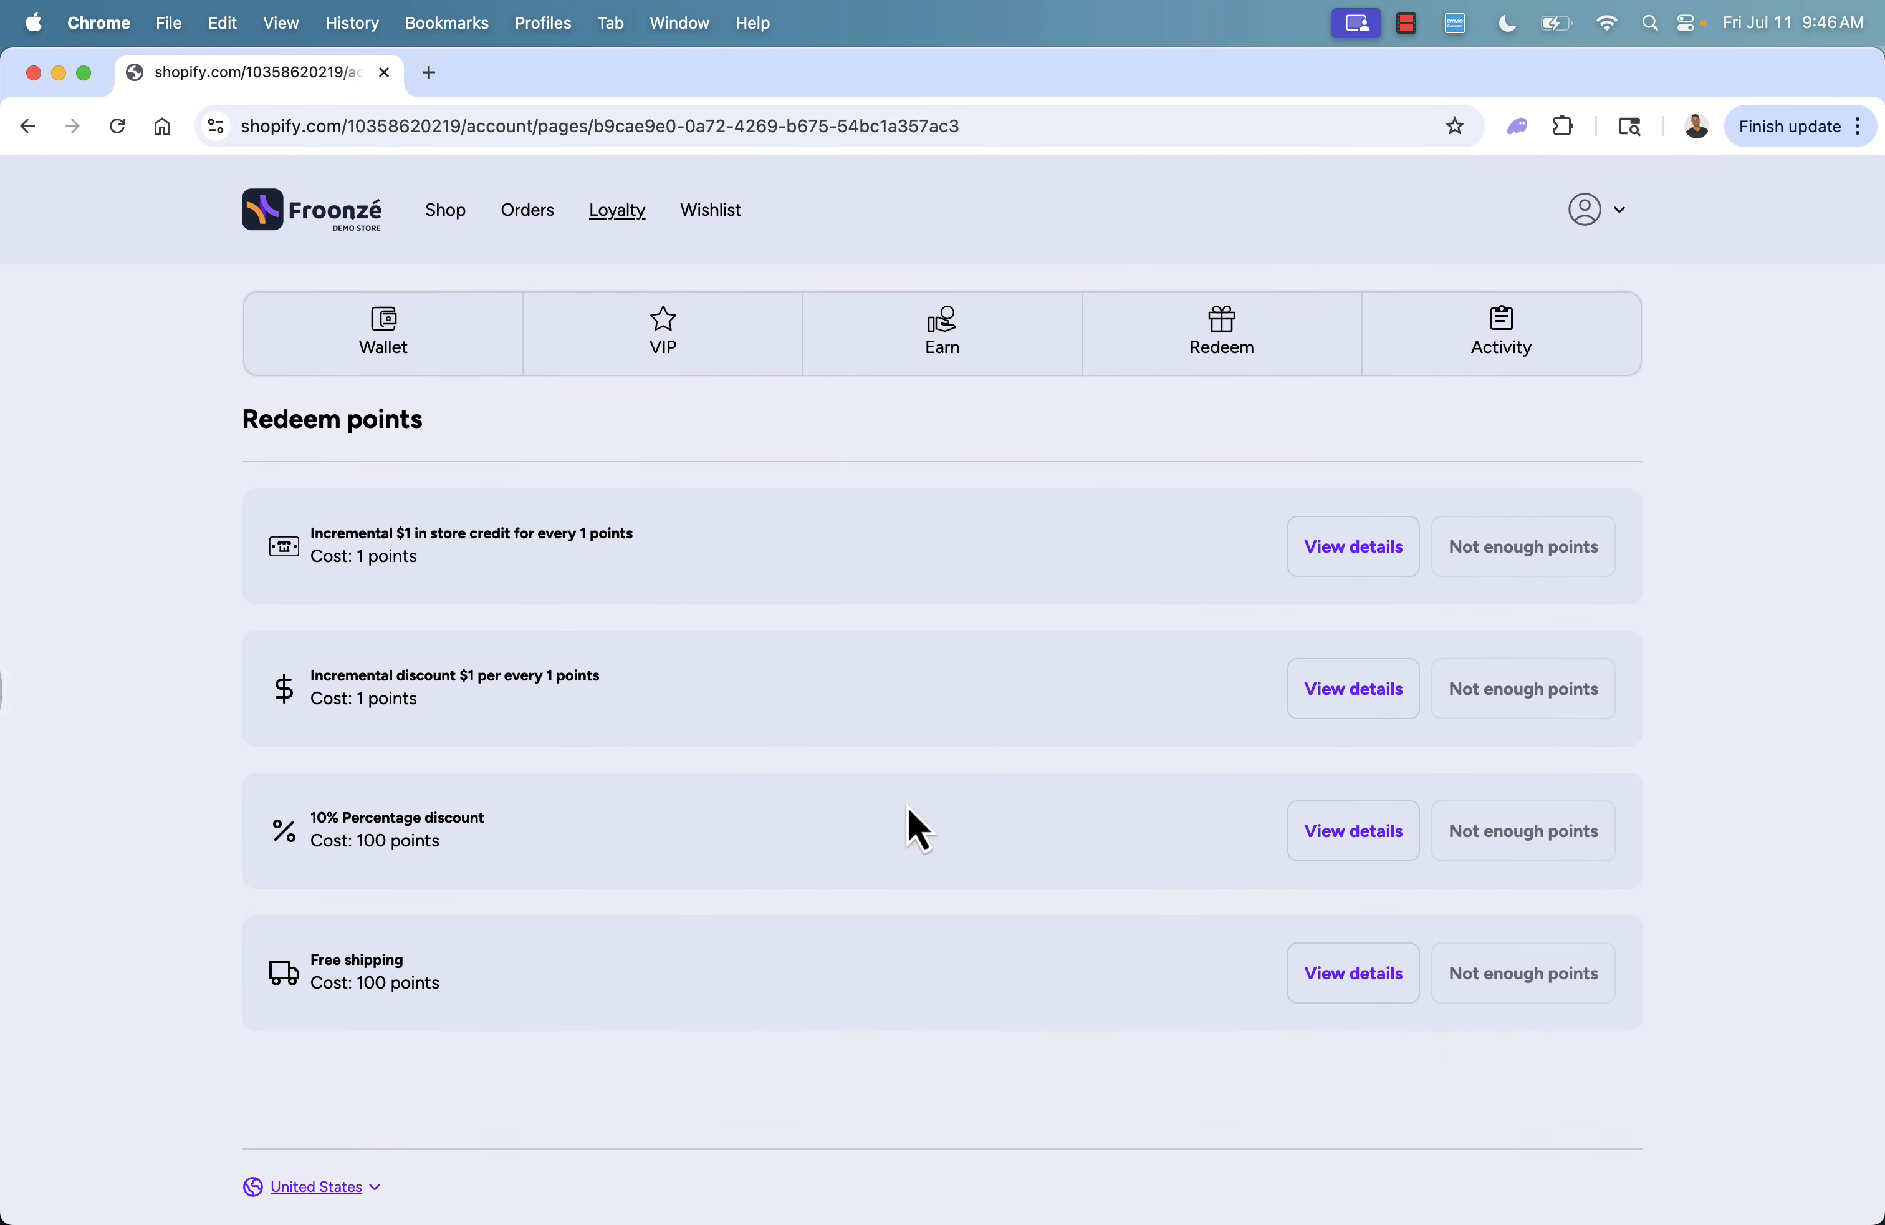
{"action": "left_click", "coordinate": [1568, 350]}
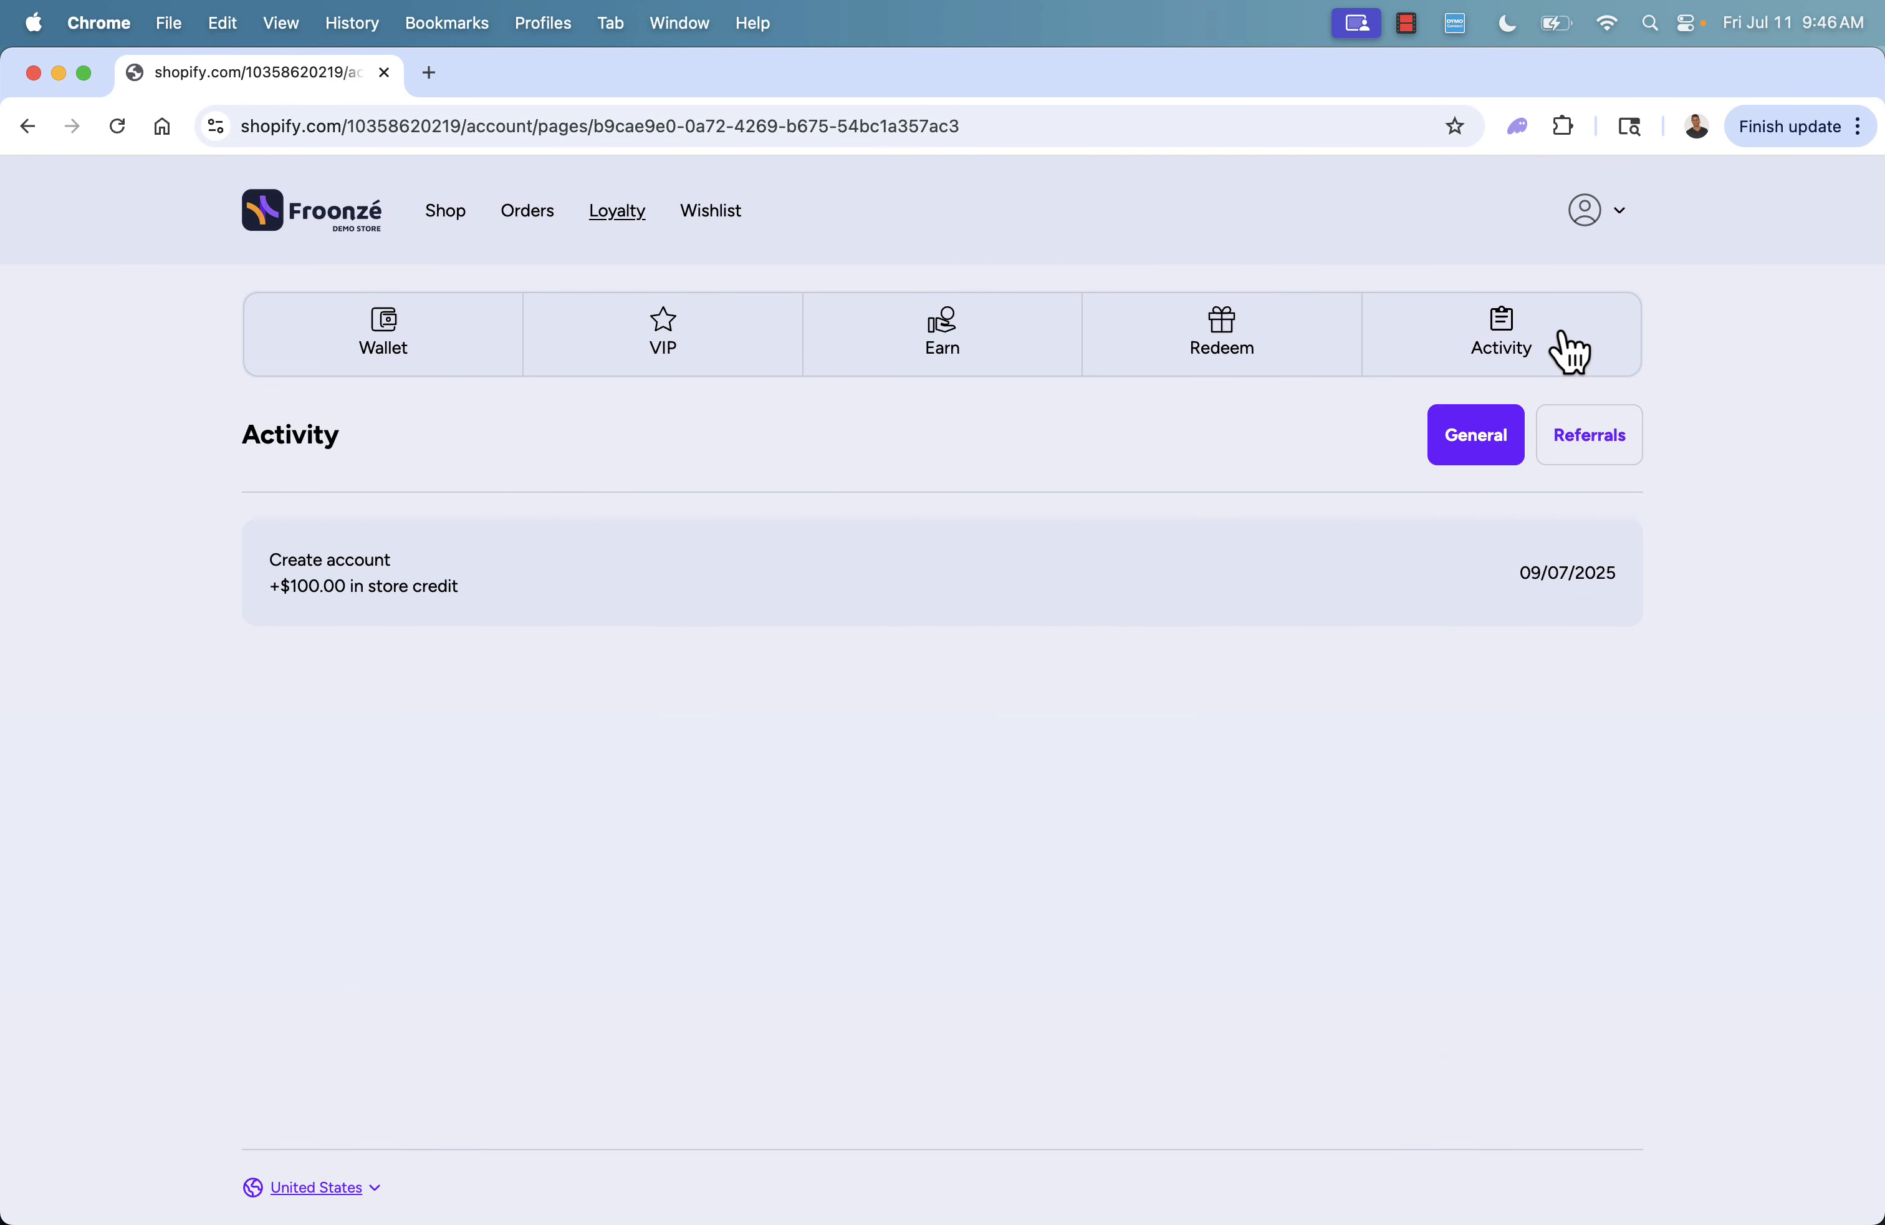
{"action": "left_click", "coordinate": [407, 370]}
{"action": "left_click", "coordinate": [691, 223]}
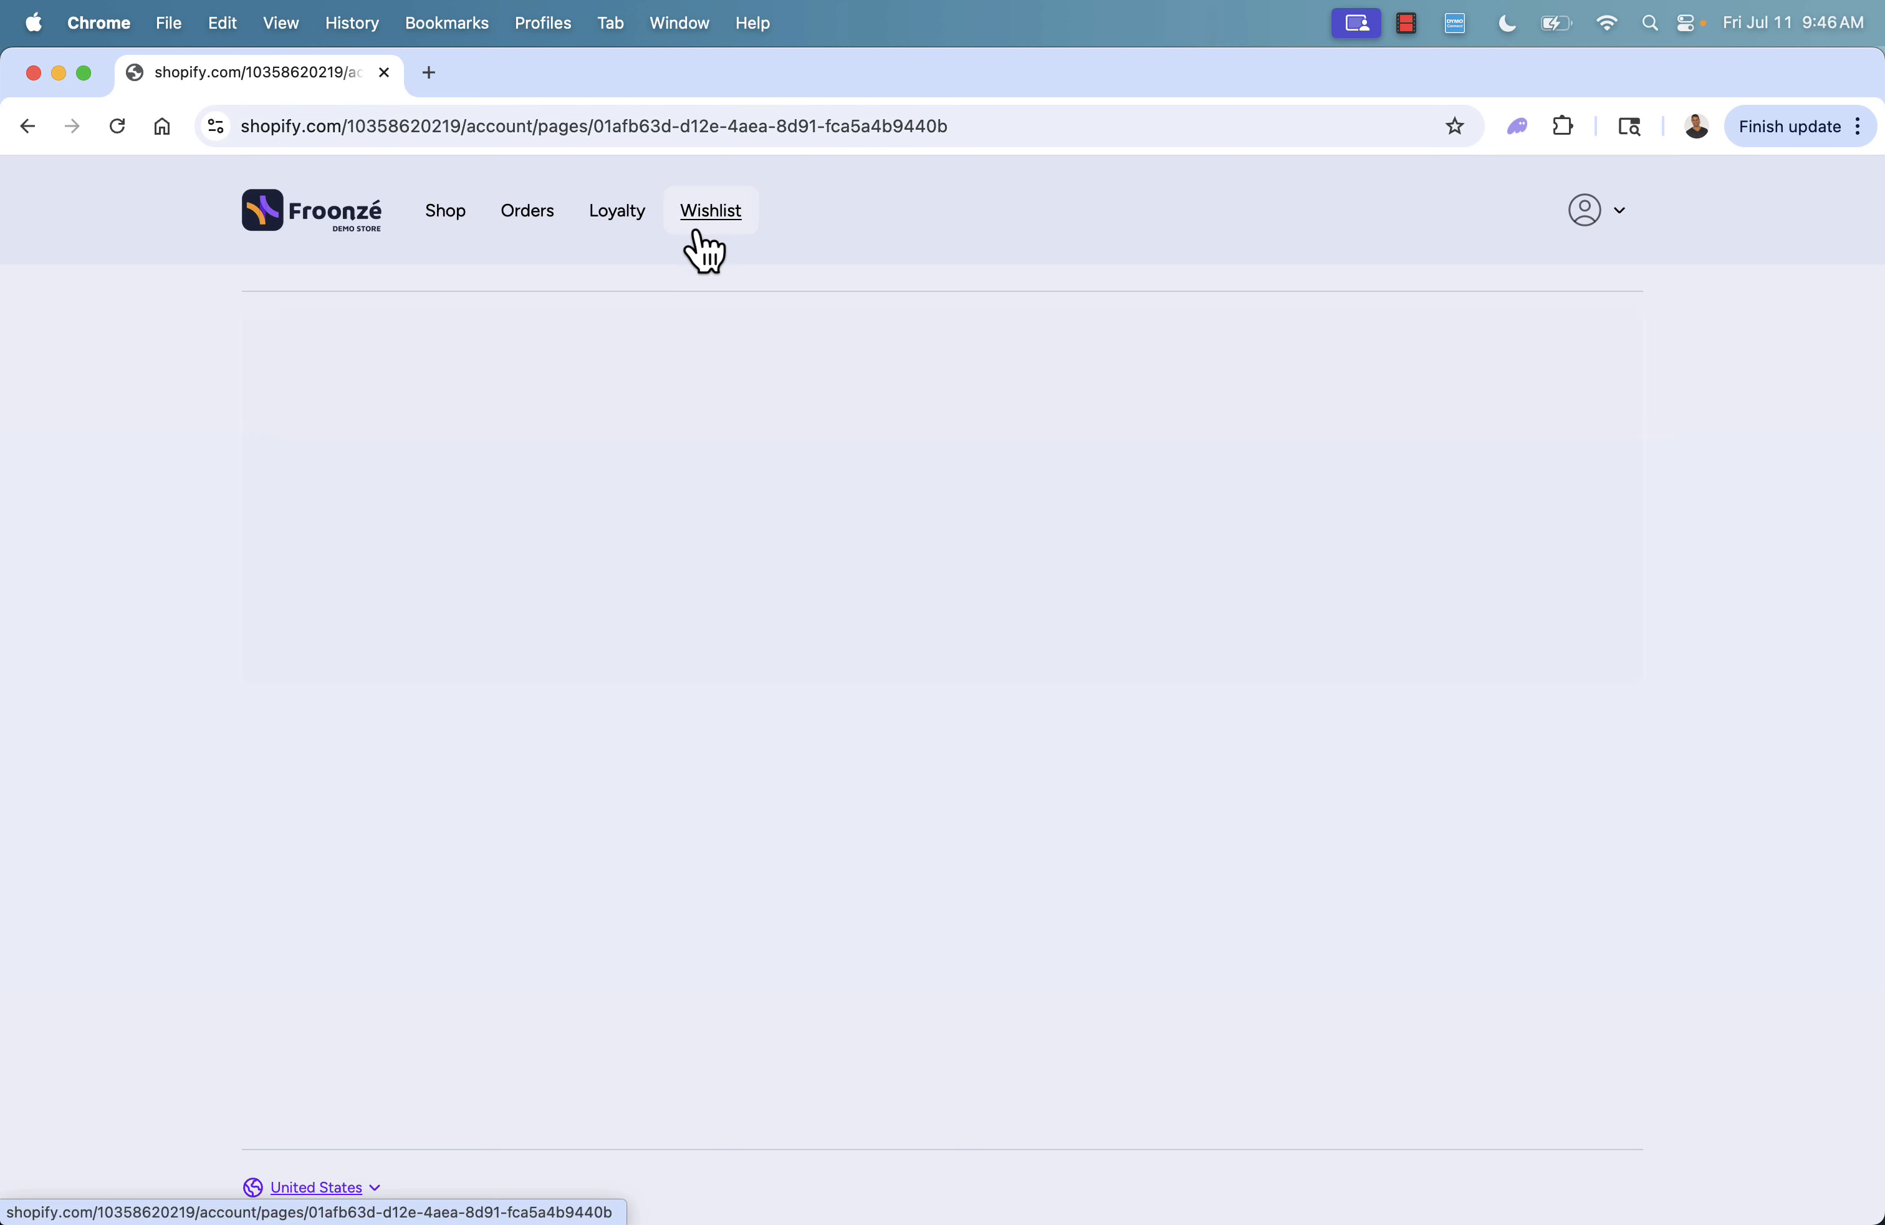
{"action": "left_click", "coordinate": [610, 232]}
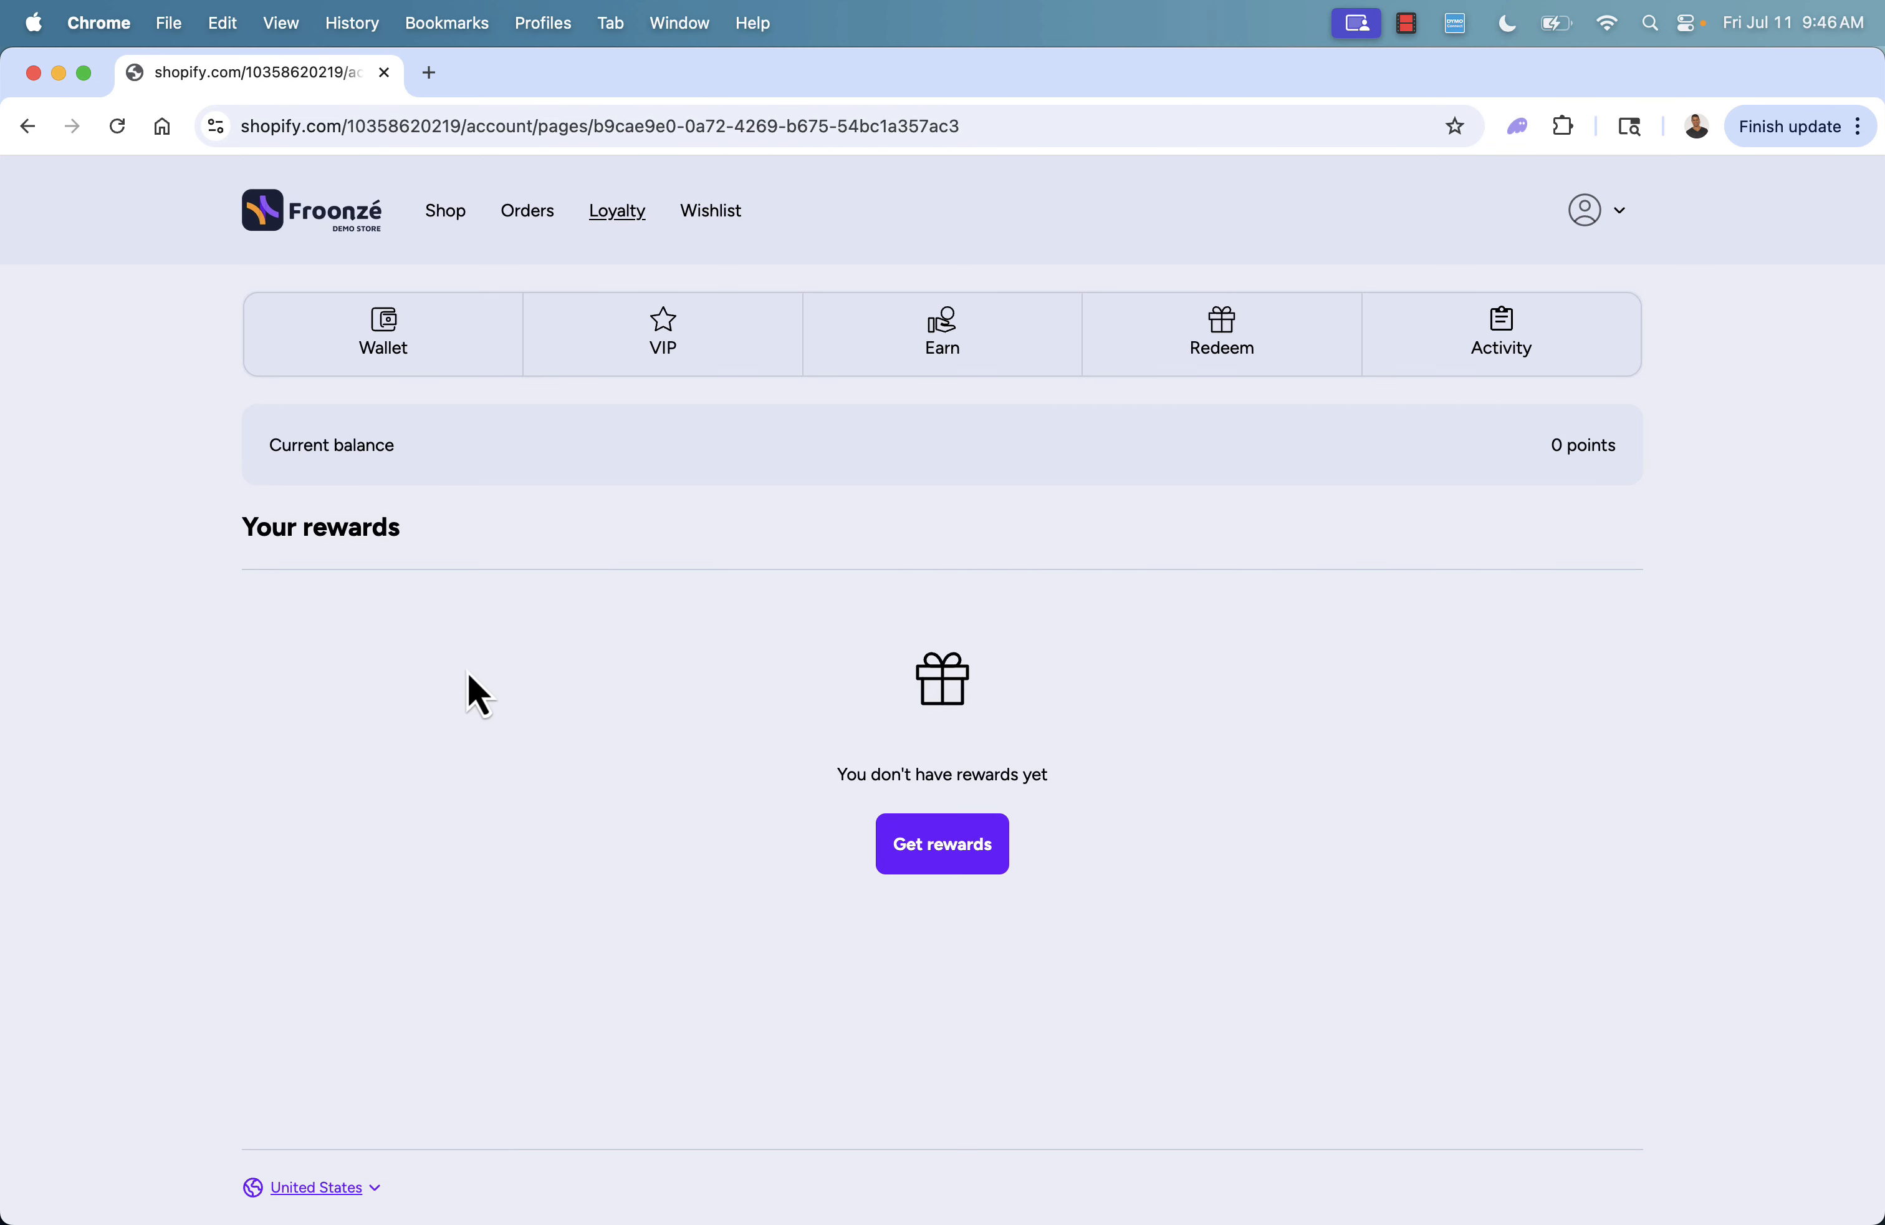